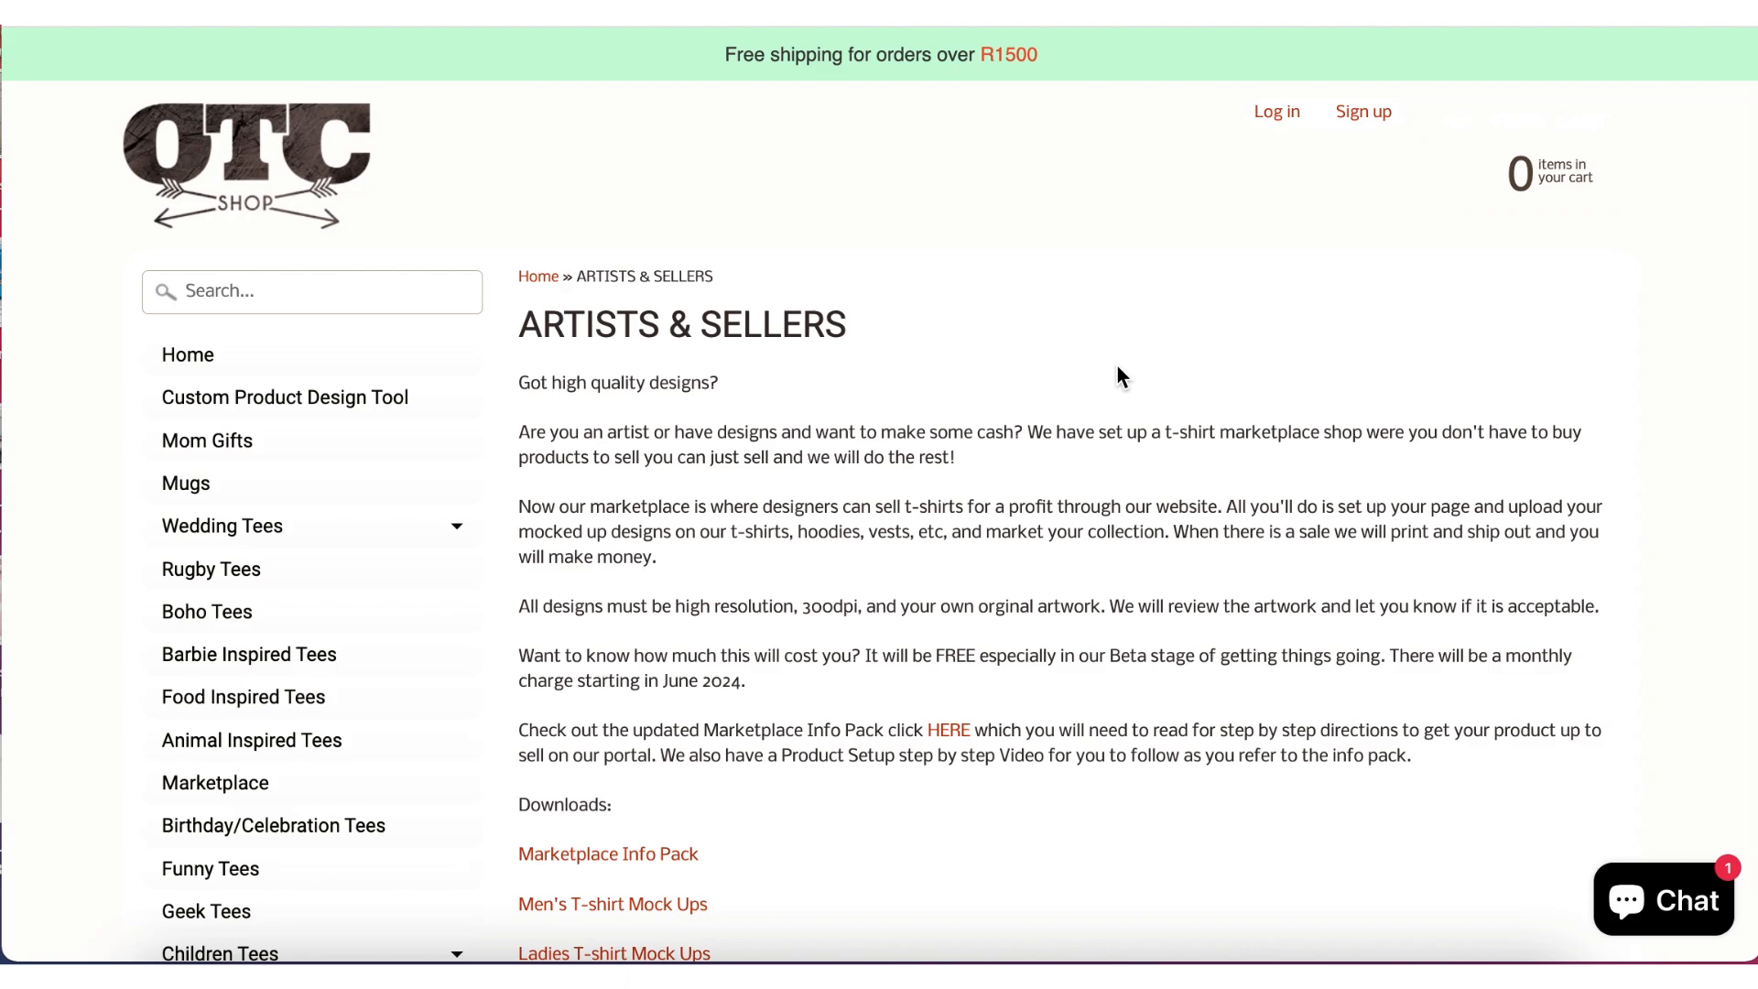
Read through the Artists & Sellers page, covering the marketplace terms and the list of mock-up downloads.
{"action": "scroll", "coordinate": [894, 699], "scroll_direction": "down", "scroll_amount": 3}
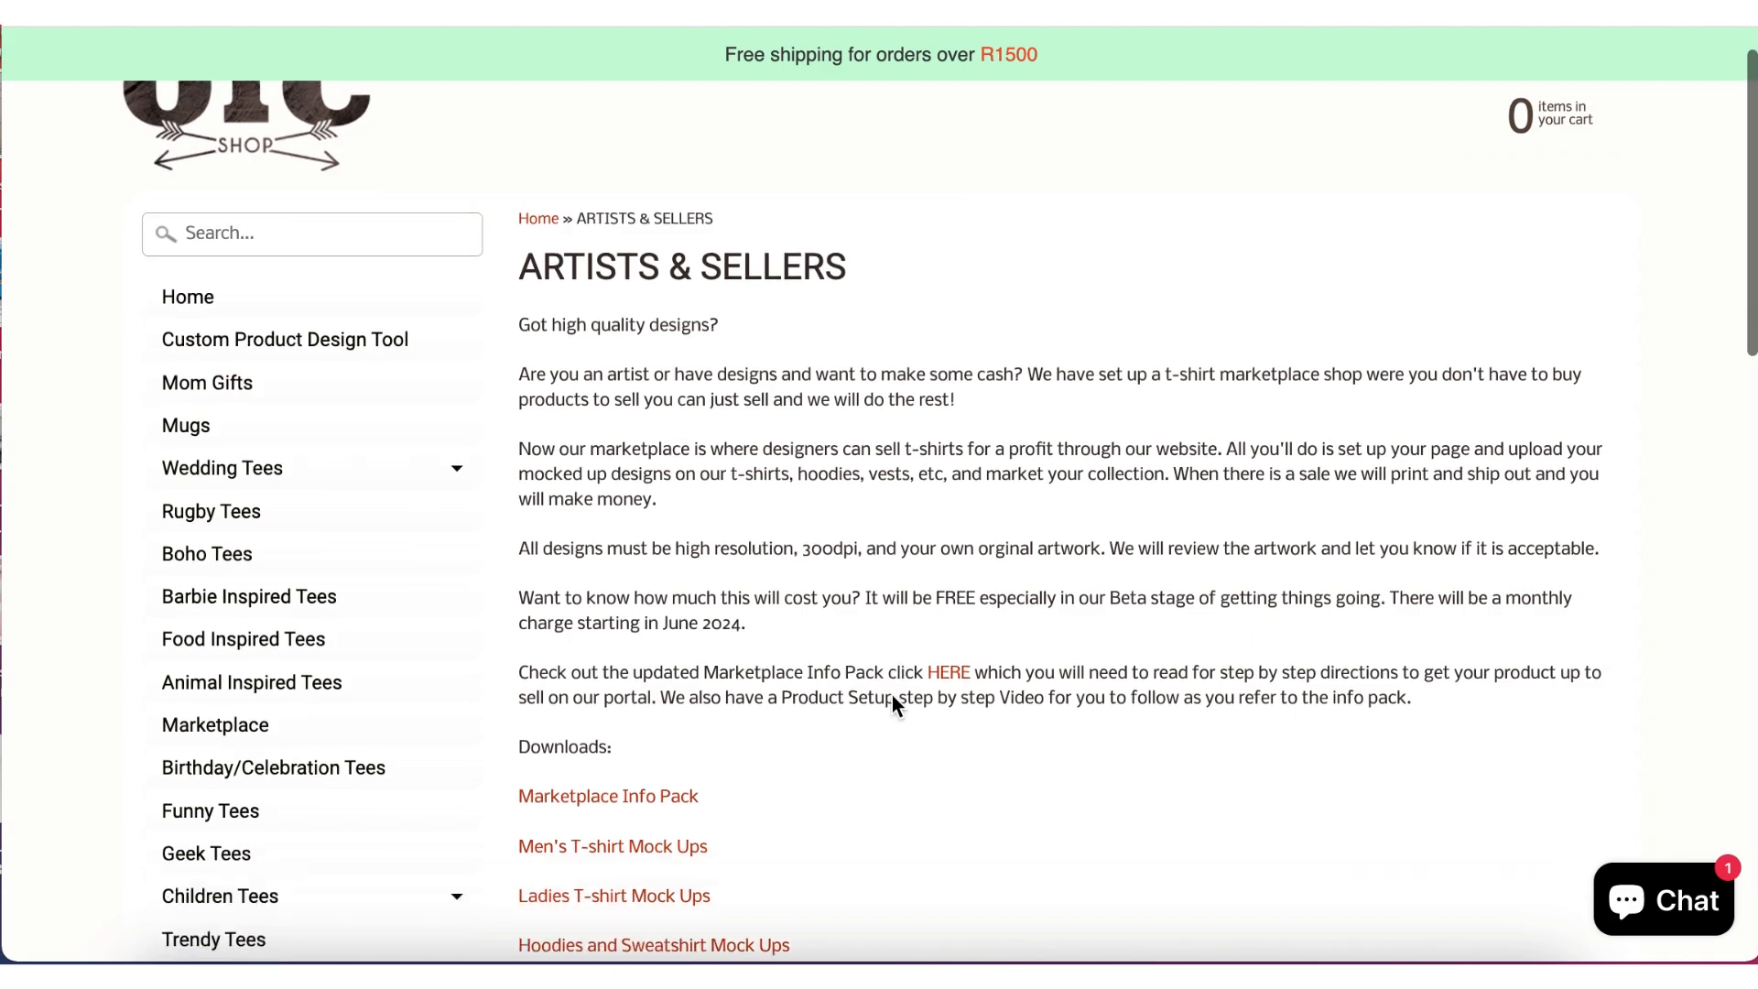
{"action": "scroll", "coordinate": [893, 706], "scroll_direction": "down", "scroll_amount": 1}
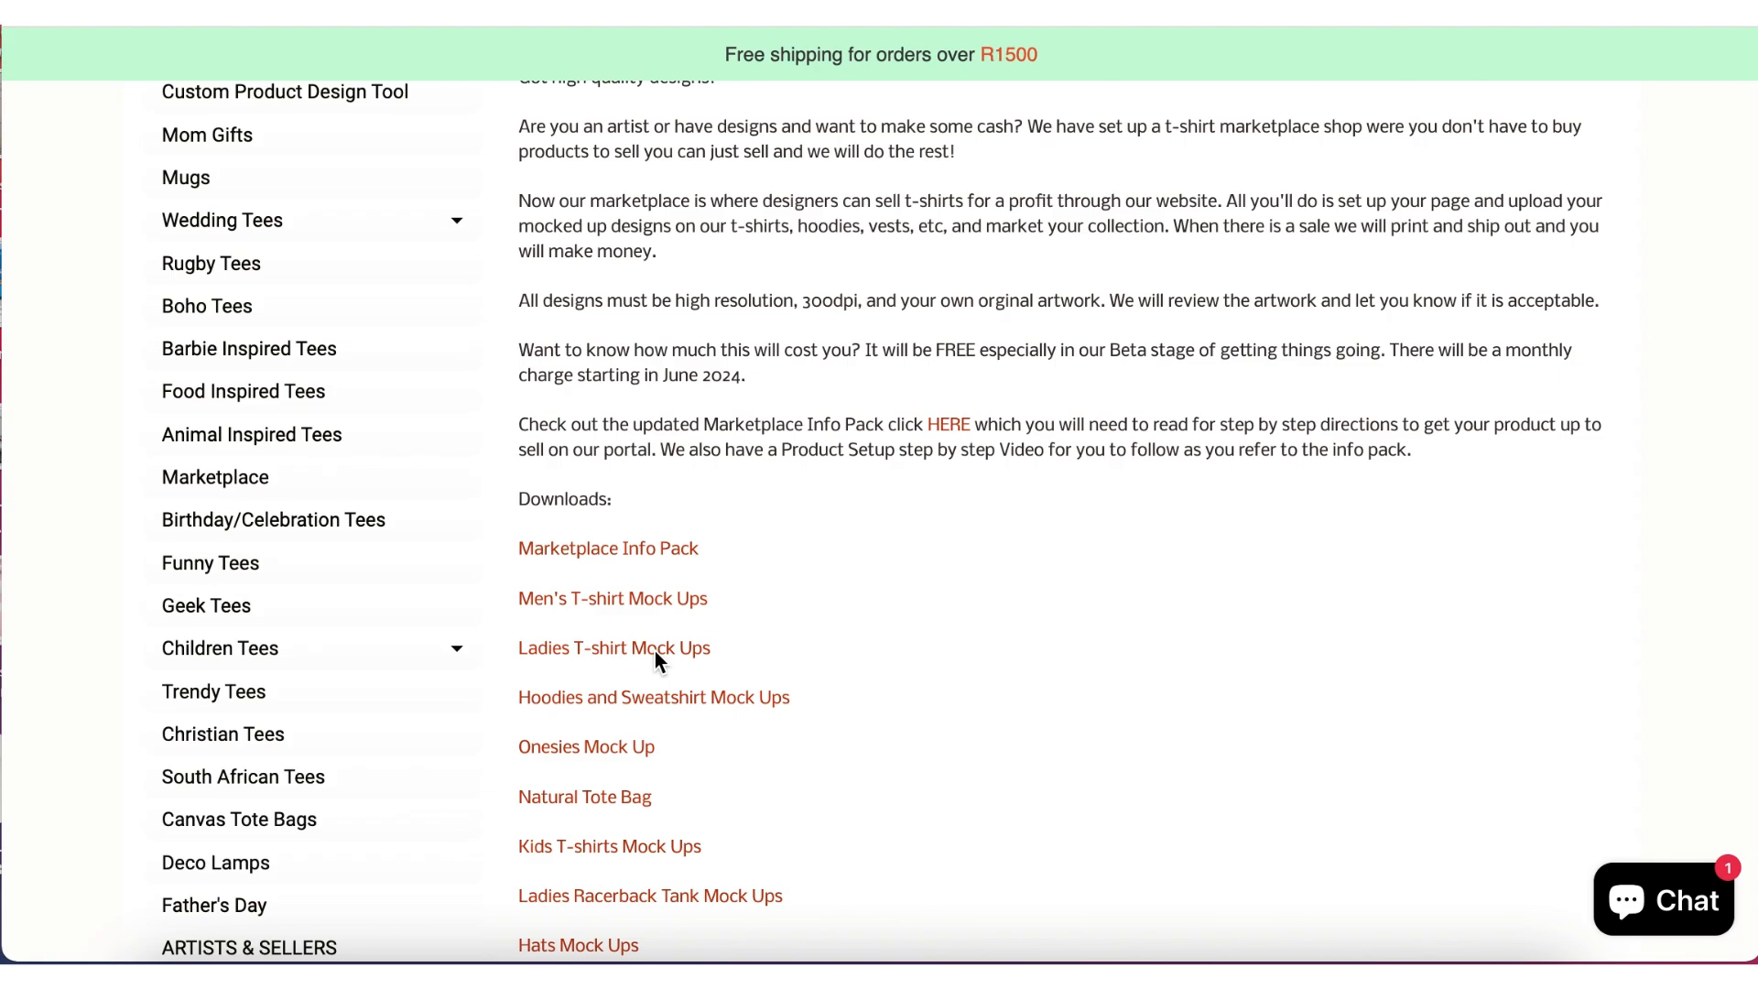
{"action": "scroll", "coordinate": [814, 467], "scroll_direction": "up", "scroll_amount": 3}
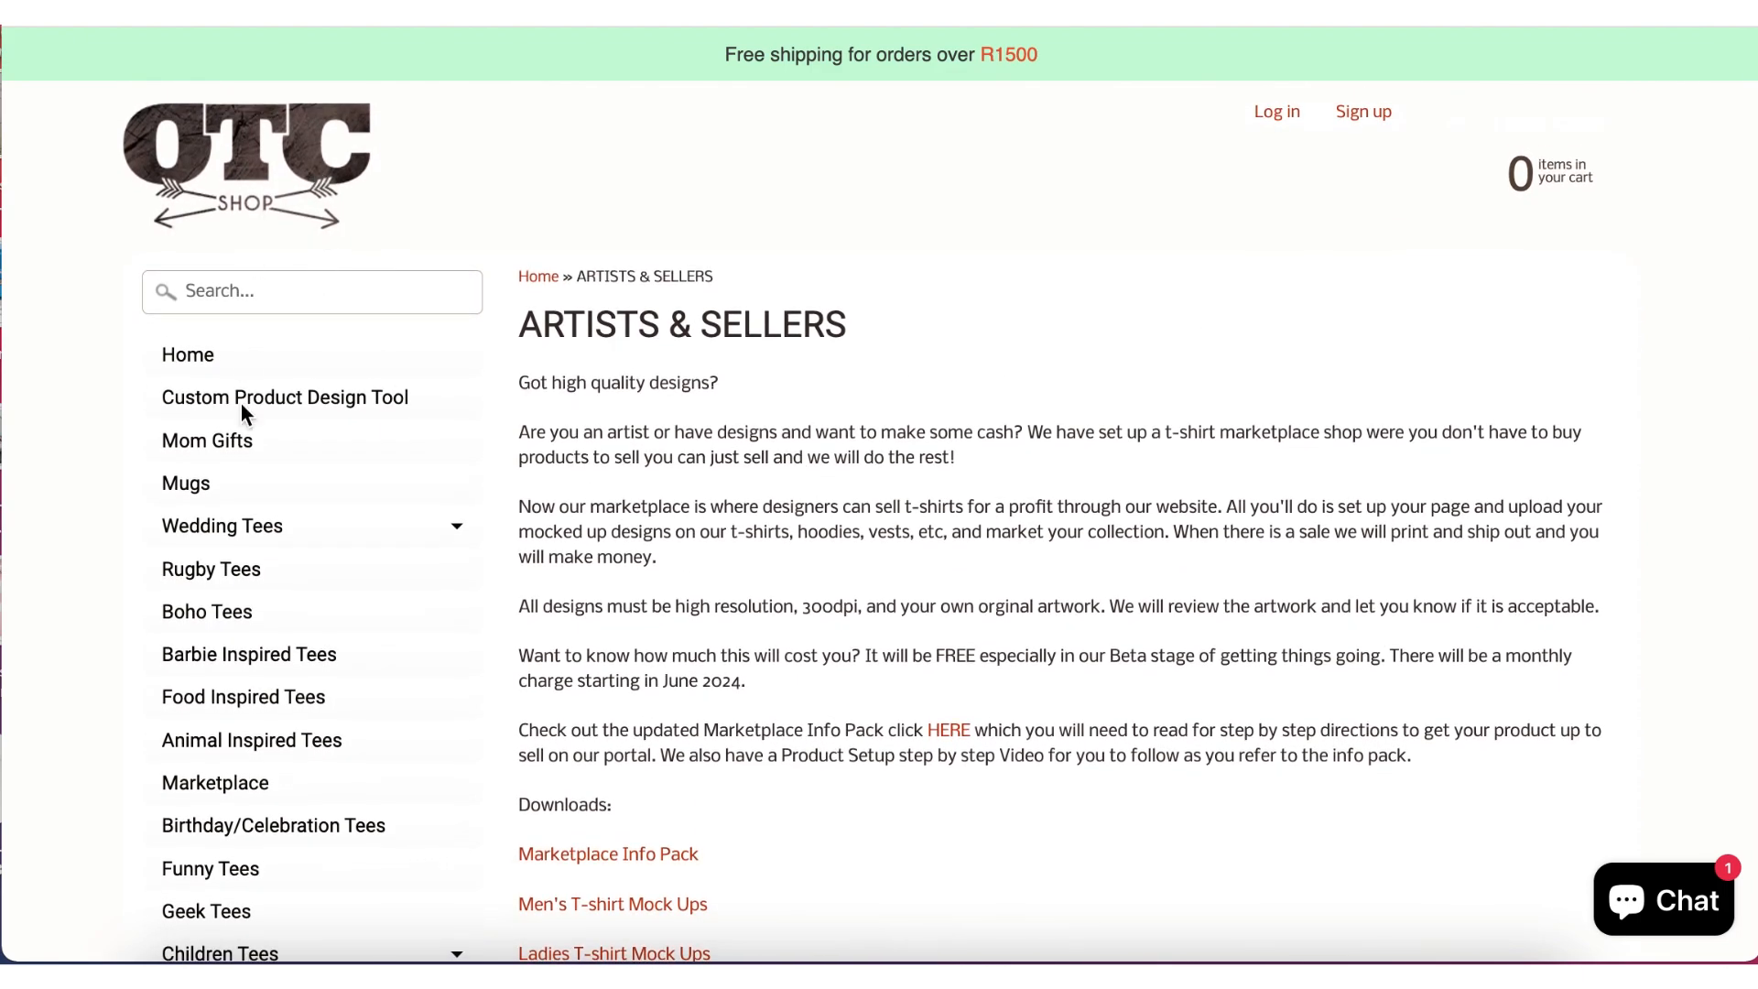
{"action": "scroll", "coordinate": [243, 409], "scroll_direction": "down", "scroll_amount": 4}
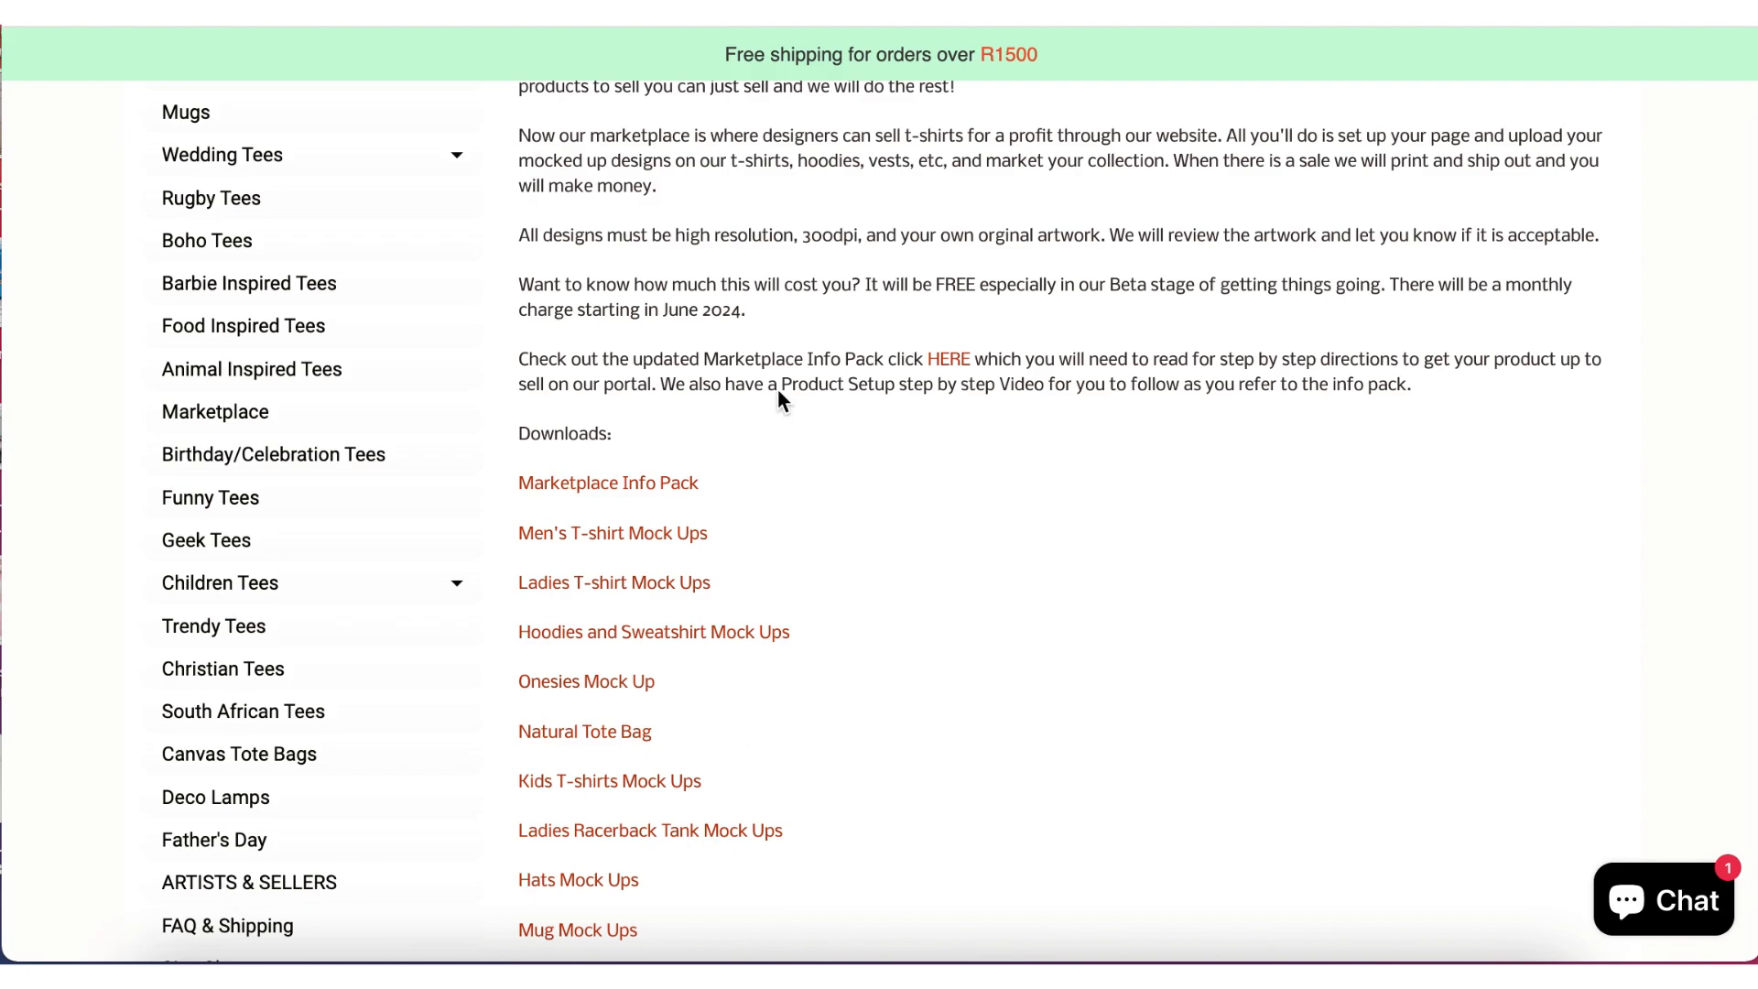
{"action": "scroll", "coordinate": [954, 436], "scroll_direction": "up", "scroll_amount": 4}
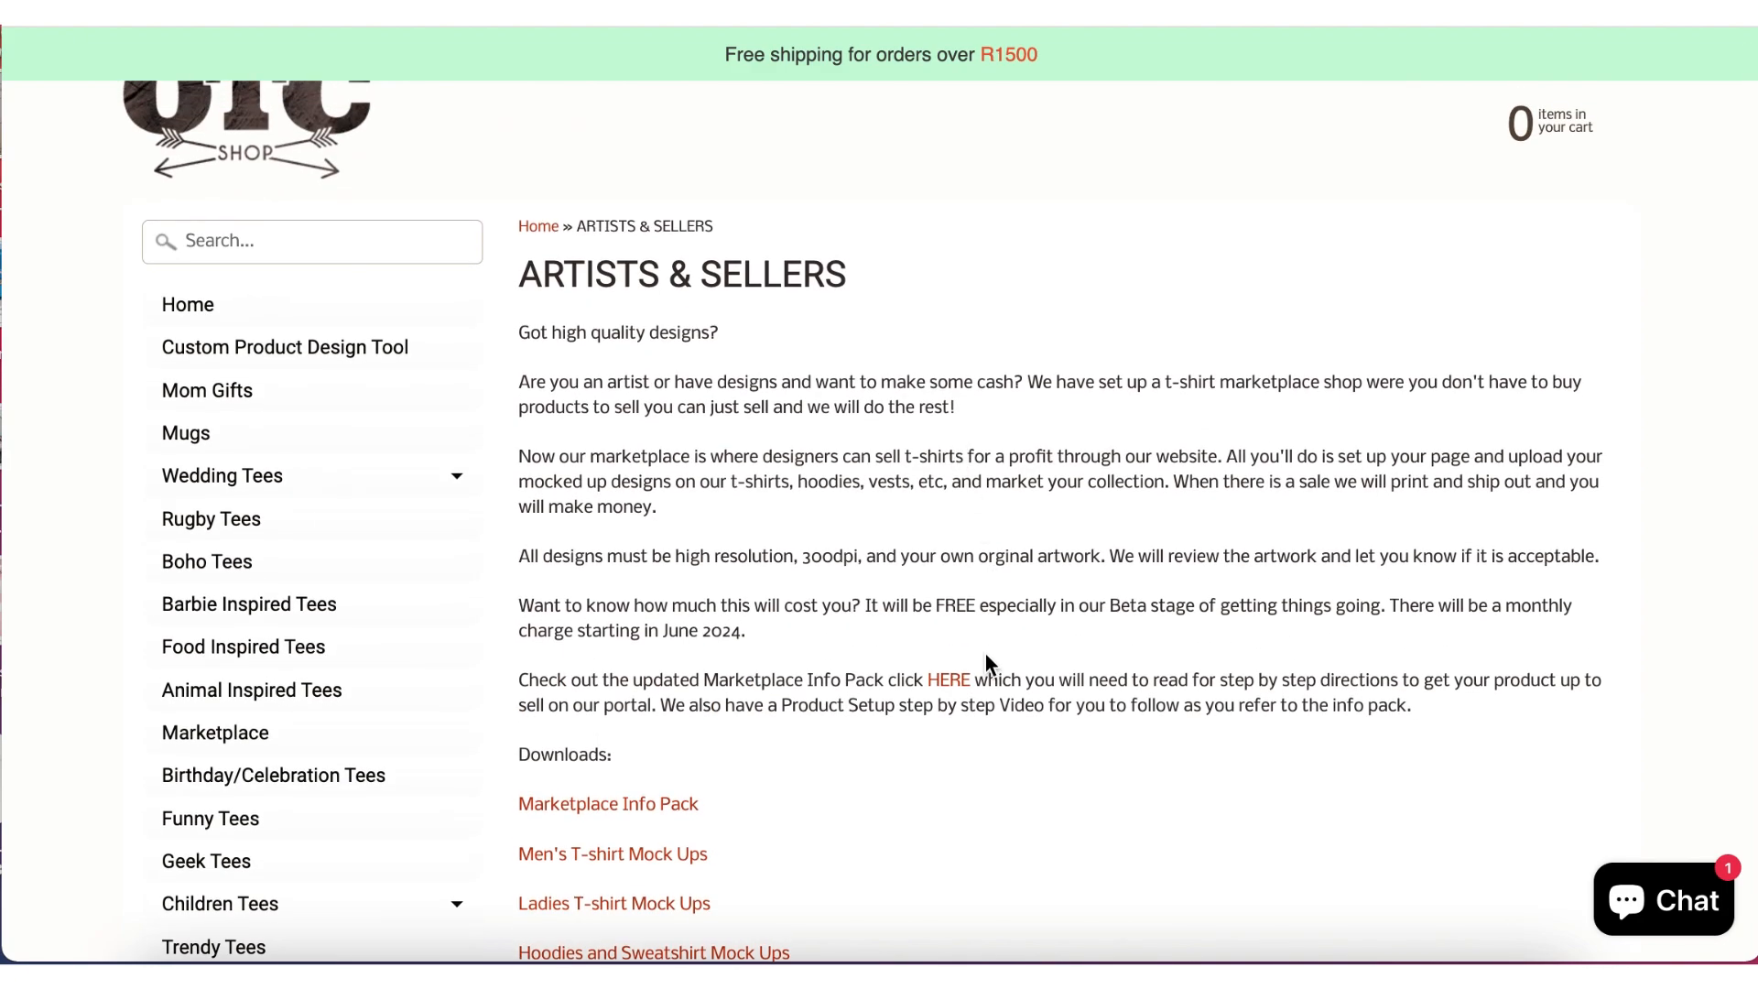
{"action": "scroll", "coordinate": [958, 656], "scroll_direction": "down", "scroll_amount": 4}
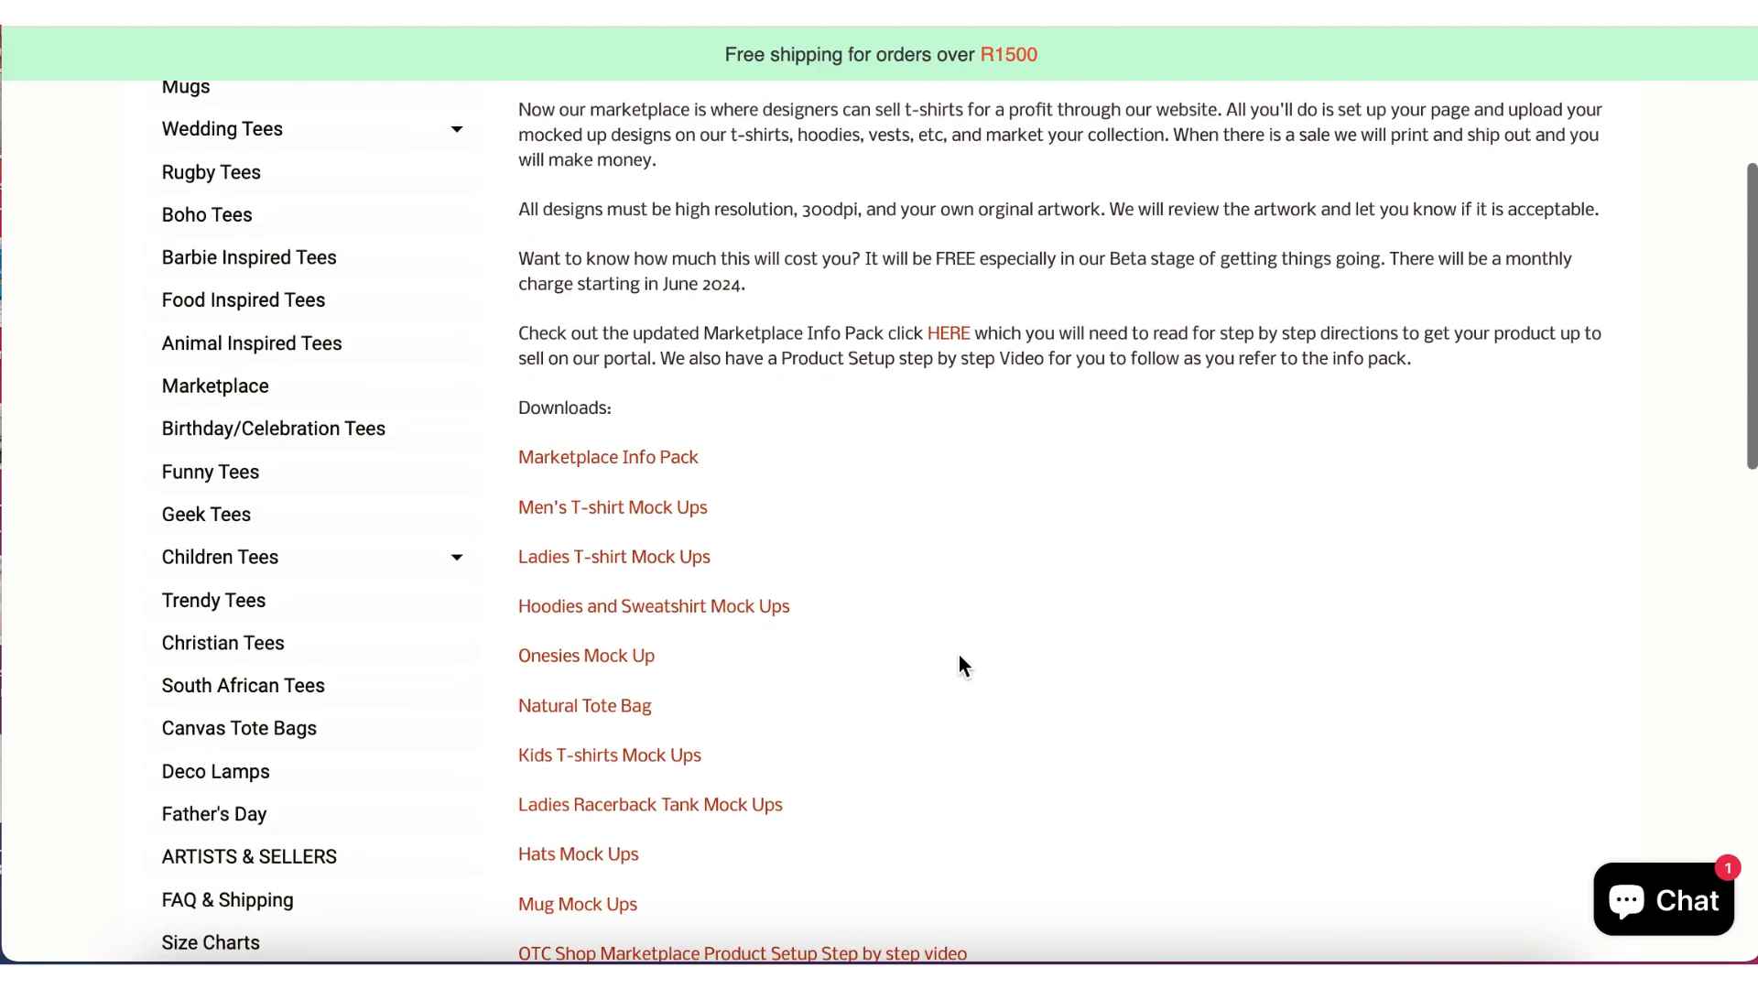
{"action": "scroll", "coordinate": [960, 657], "scroll_direction": "down", "scroll_amount": 1}
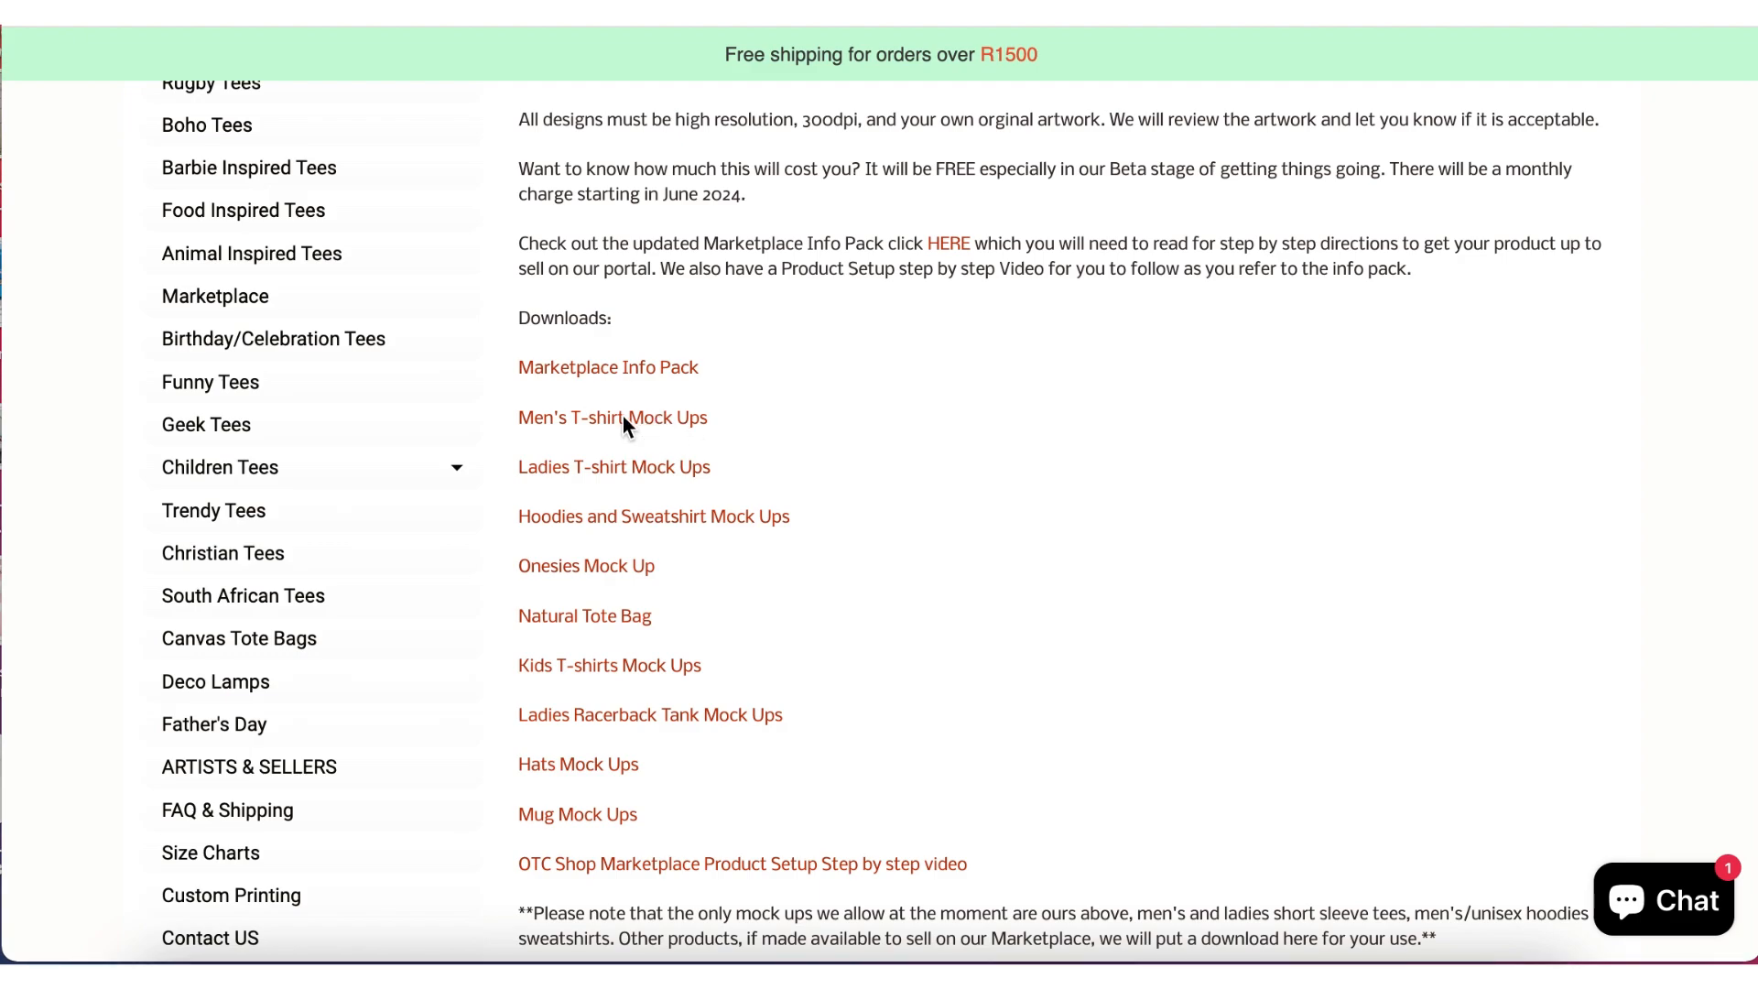
Open the Men's T-shirt Mock Ups folder from the downloads list and download the whole folder.
{"action": "left_click", "coordinate": [652, 419]}
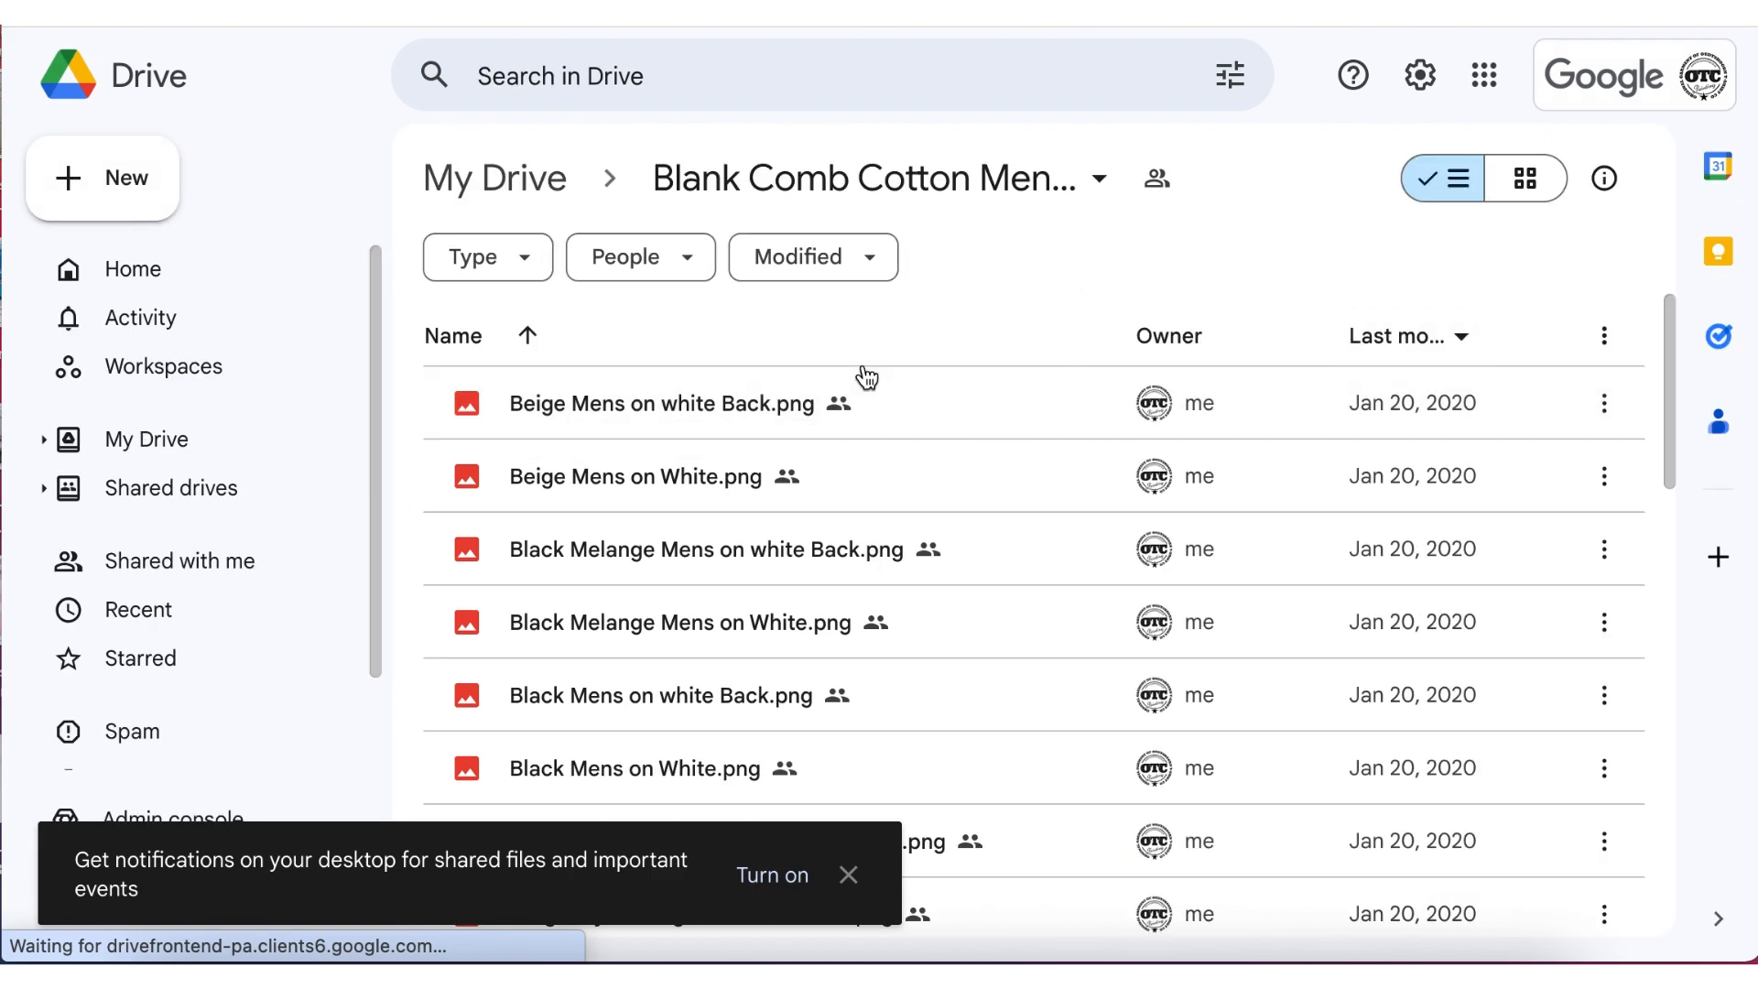
{"action": "scroll", "coordinate": [904, 609], "scroll_direction": "down", "scroll_amount": 3}
{"action": "scroll", "coordinate": [905, 610], "scroll_direction": "up", "scroll_amount": 3}
{"action": "left_click", "coordinate": [1102, 182]}
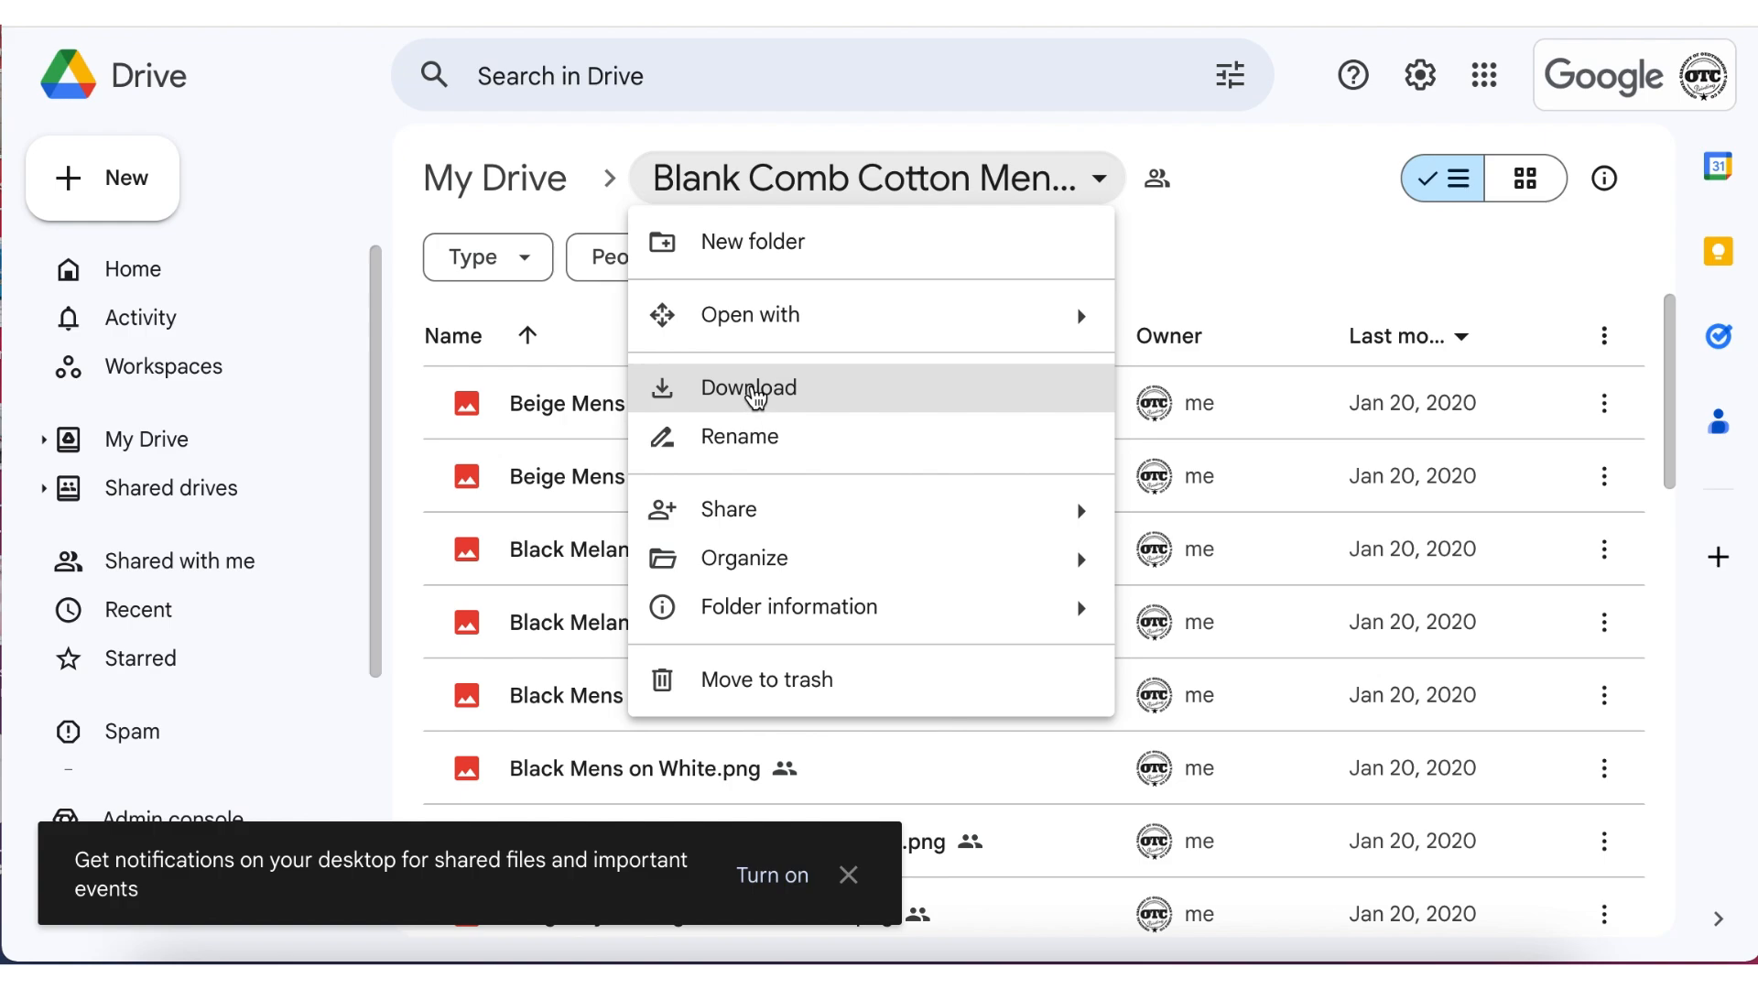
{"action": "left_click", "coordinate": [754, 391]}
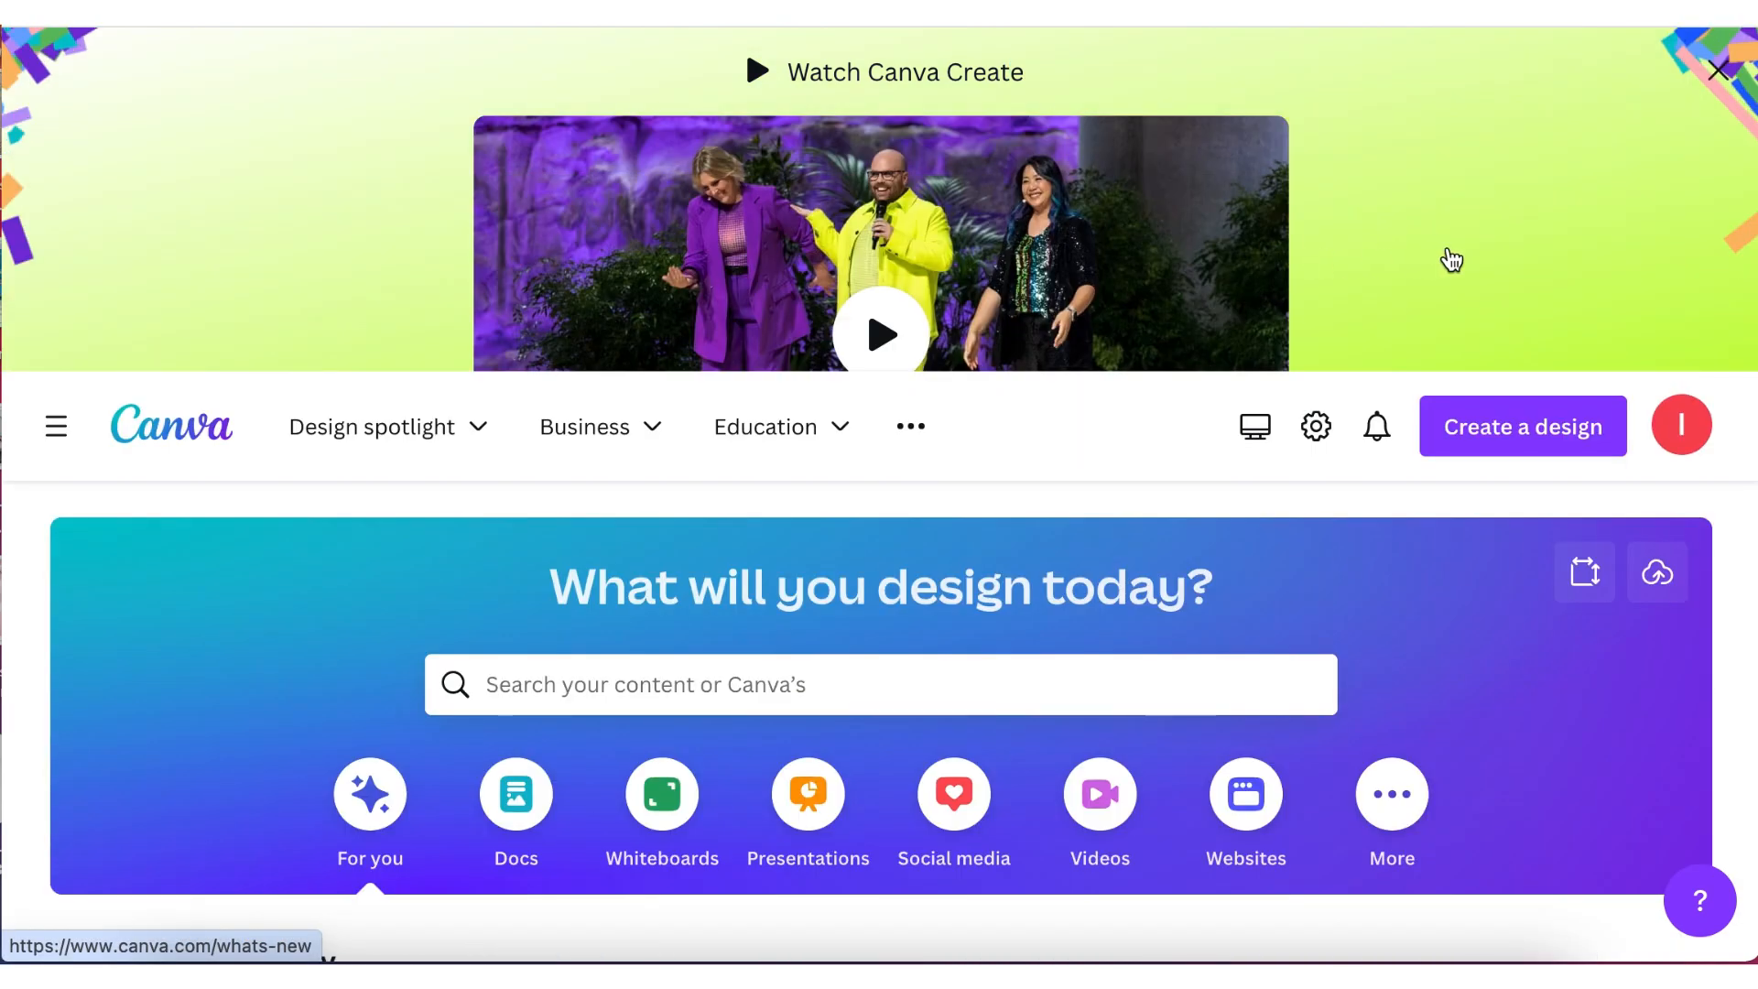
Switch to Canva and create a new custom-size design of 2000 × 2000 px, minimizing the Downloads window.
{"action": "scroll", "coordinate": [1095, 438], "scroll_direction": "down", "scroll_amount": 3}
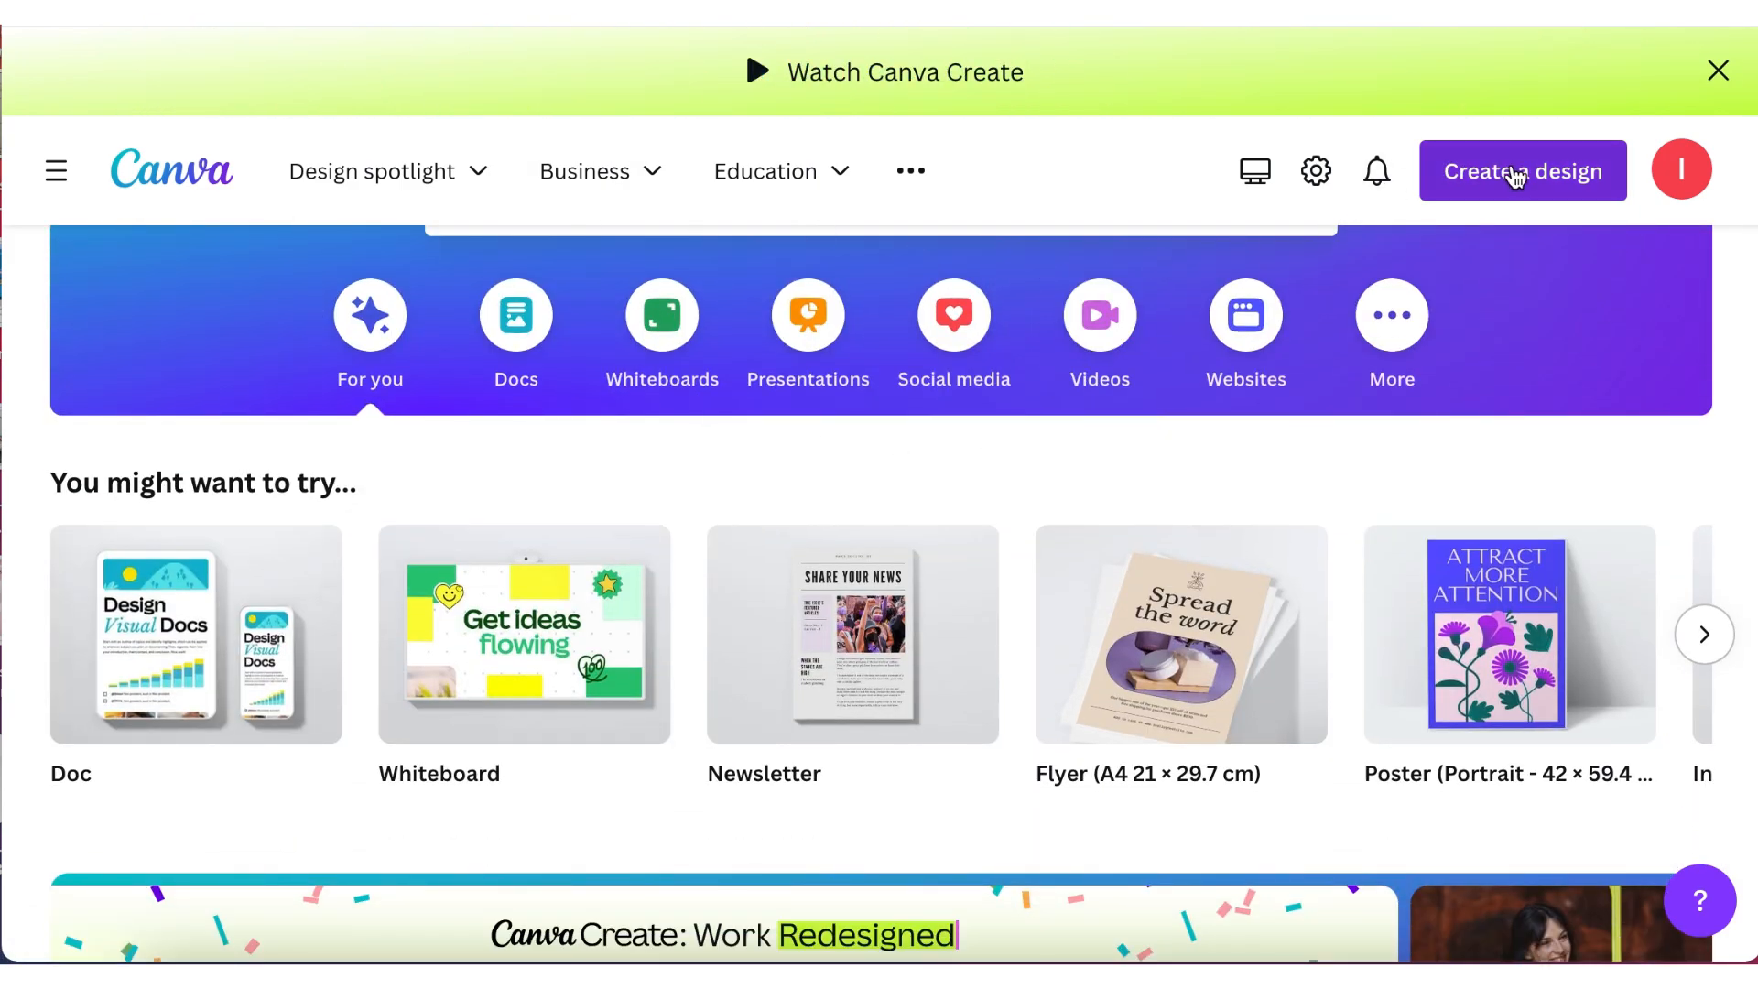
{"action": "left_click", "coordinate": [1514, 174]}
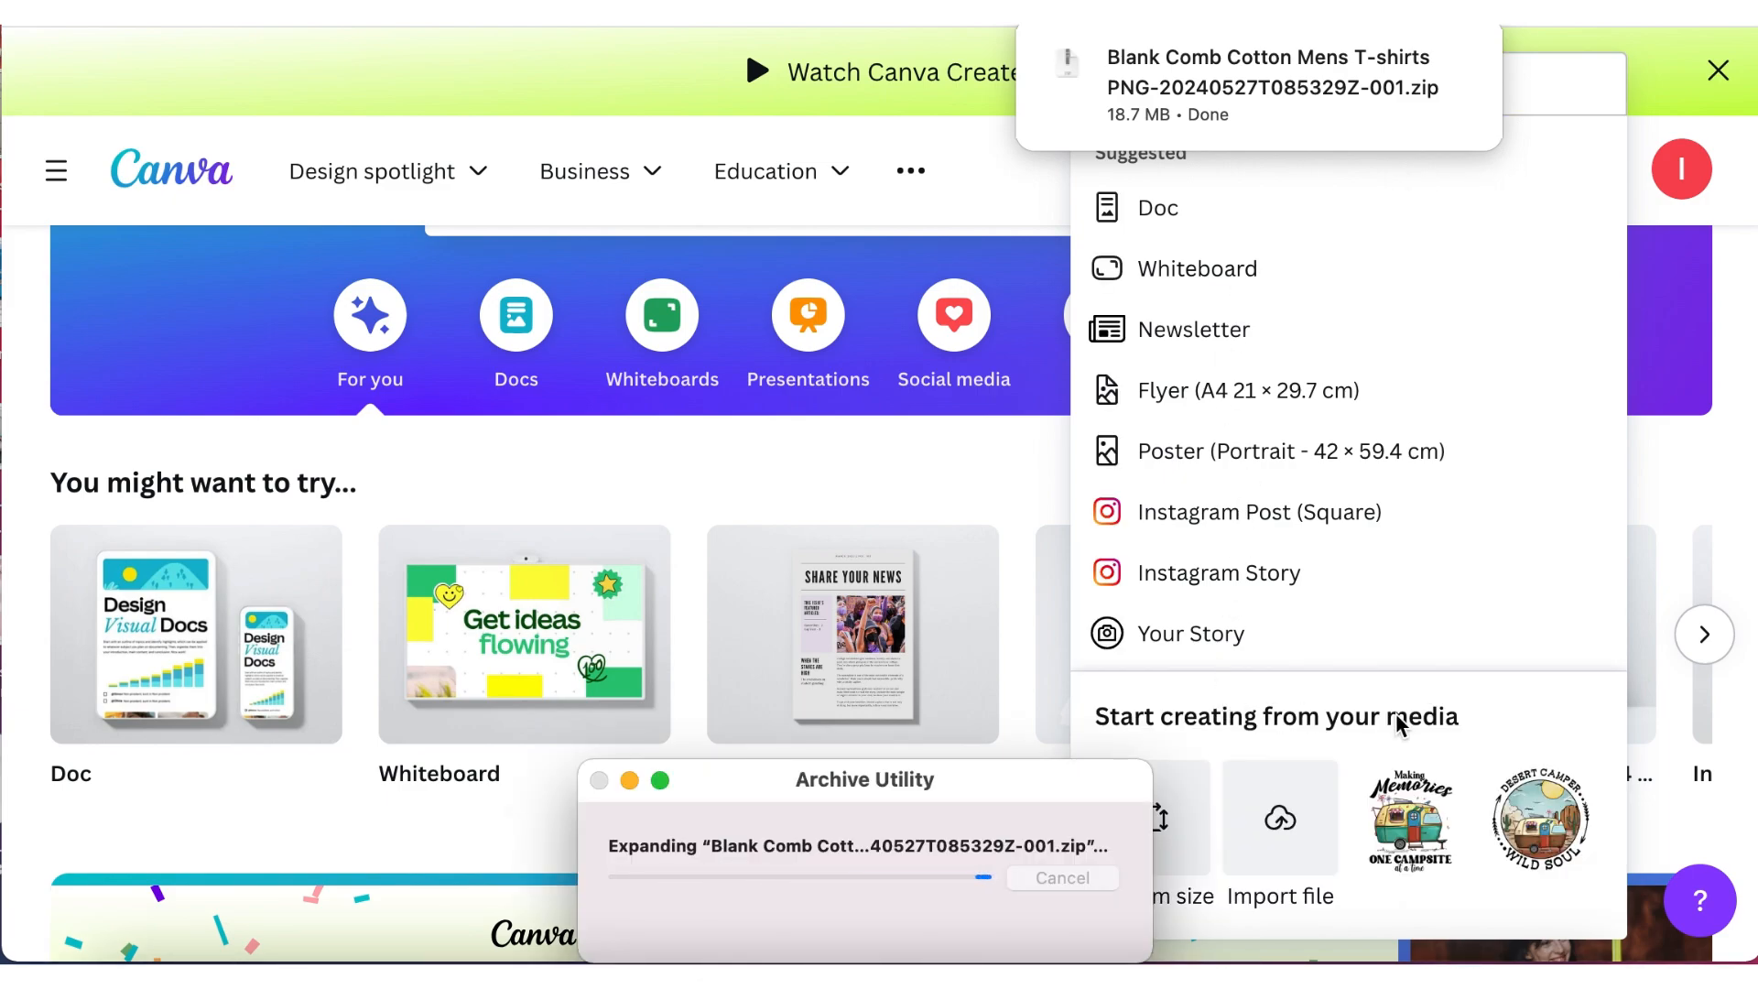
{"action": "scroll", "coordinate": [1398, 722], "scroll_direction": "down", "scroll_amount": 2}
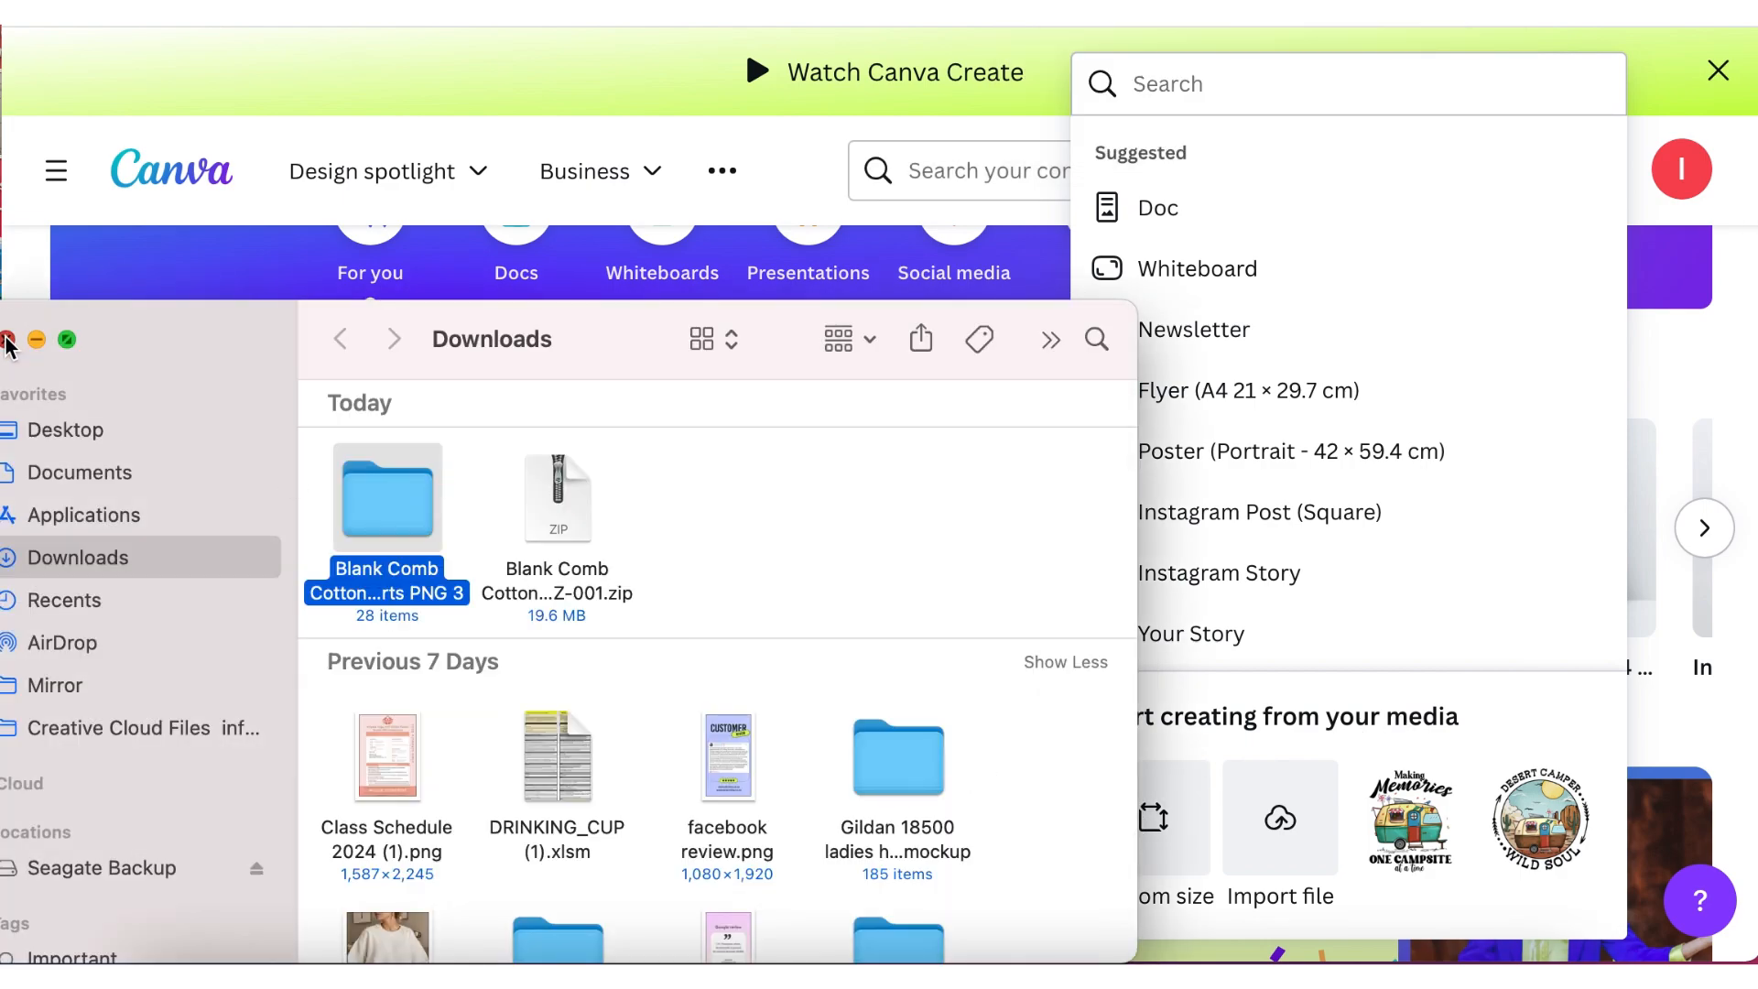
{"action": "left_click", "coordinate": [34, 339]}
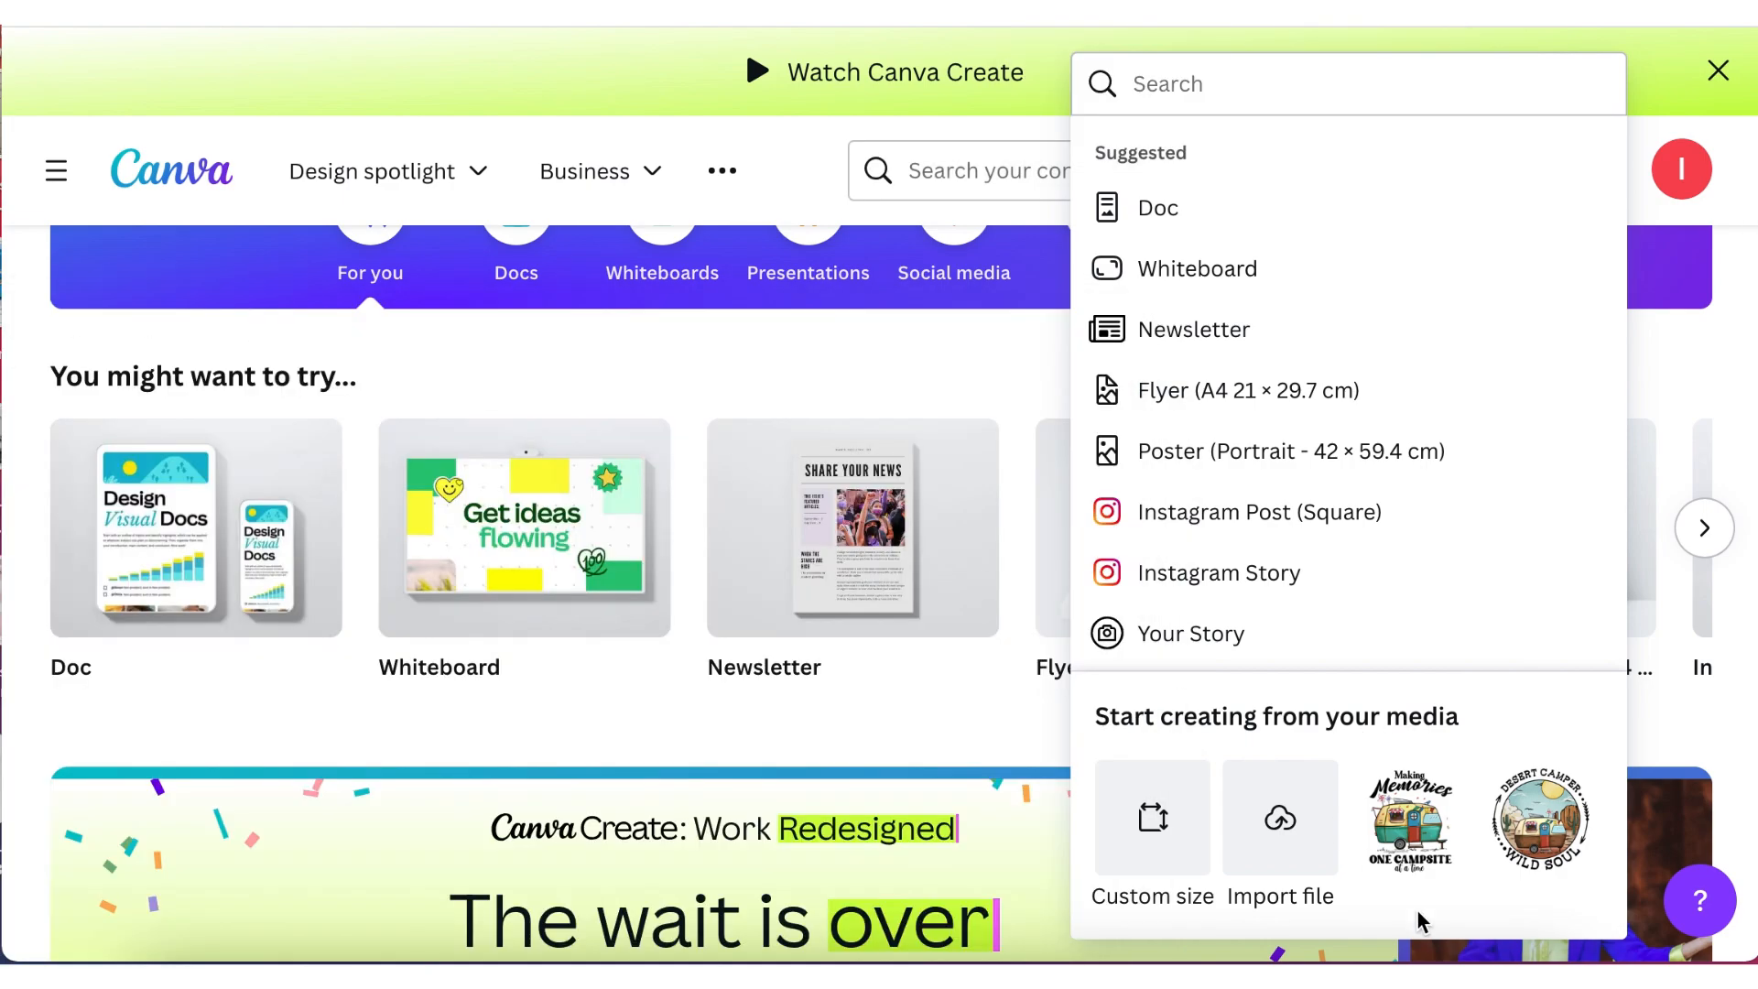
{"action": "left_click", "coordinate": [1153, 813]}
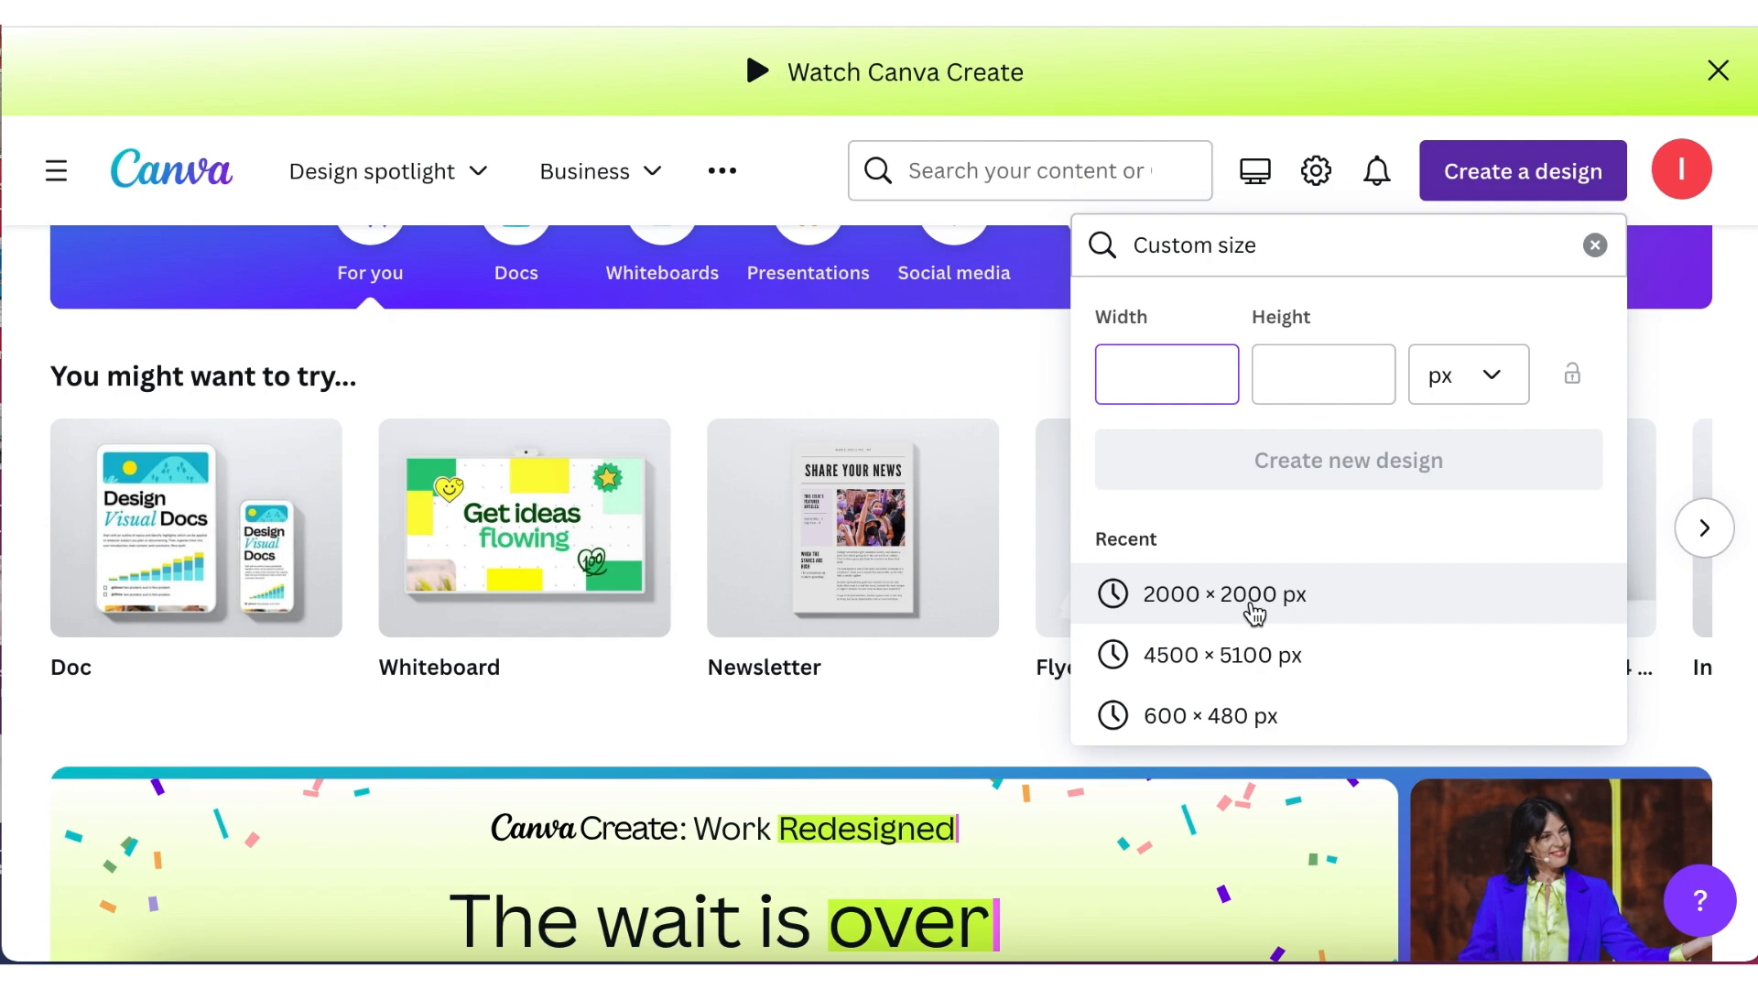
{"action": "left_click", "coordinate": [1254, 603]}
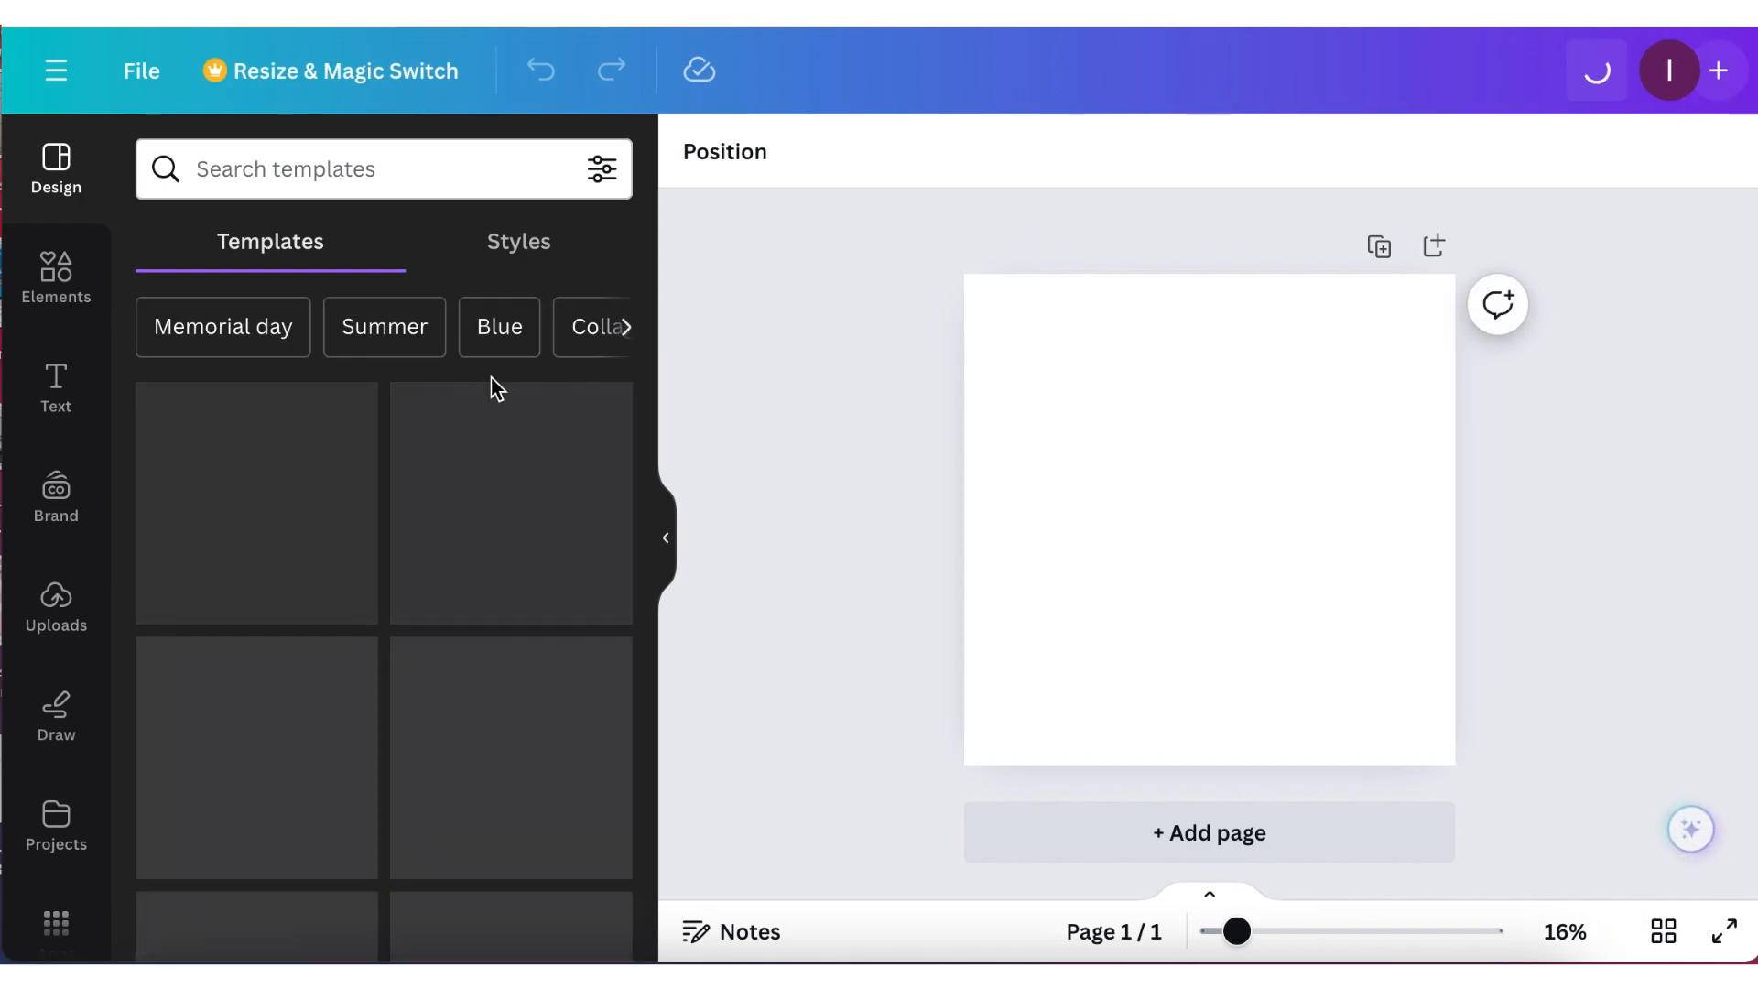
Start a file upload and open the extracted blank cotton men's T-shirts folder in Downloads.
{"action": "left_click", "coordinate": [53, 604]}
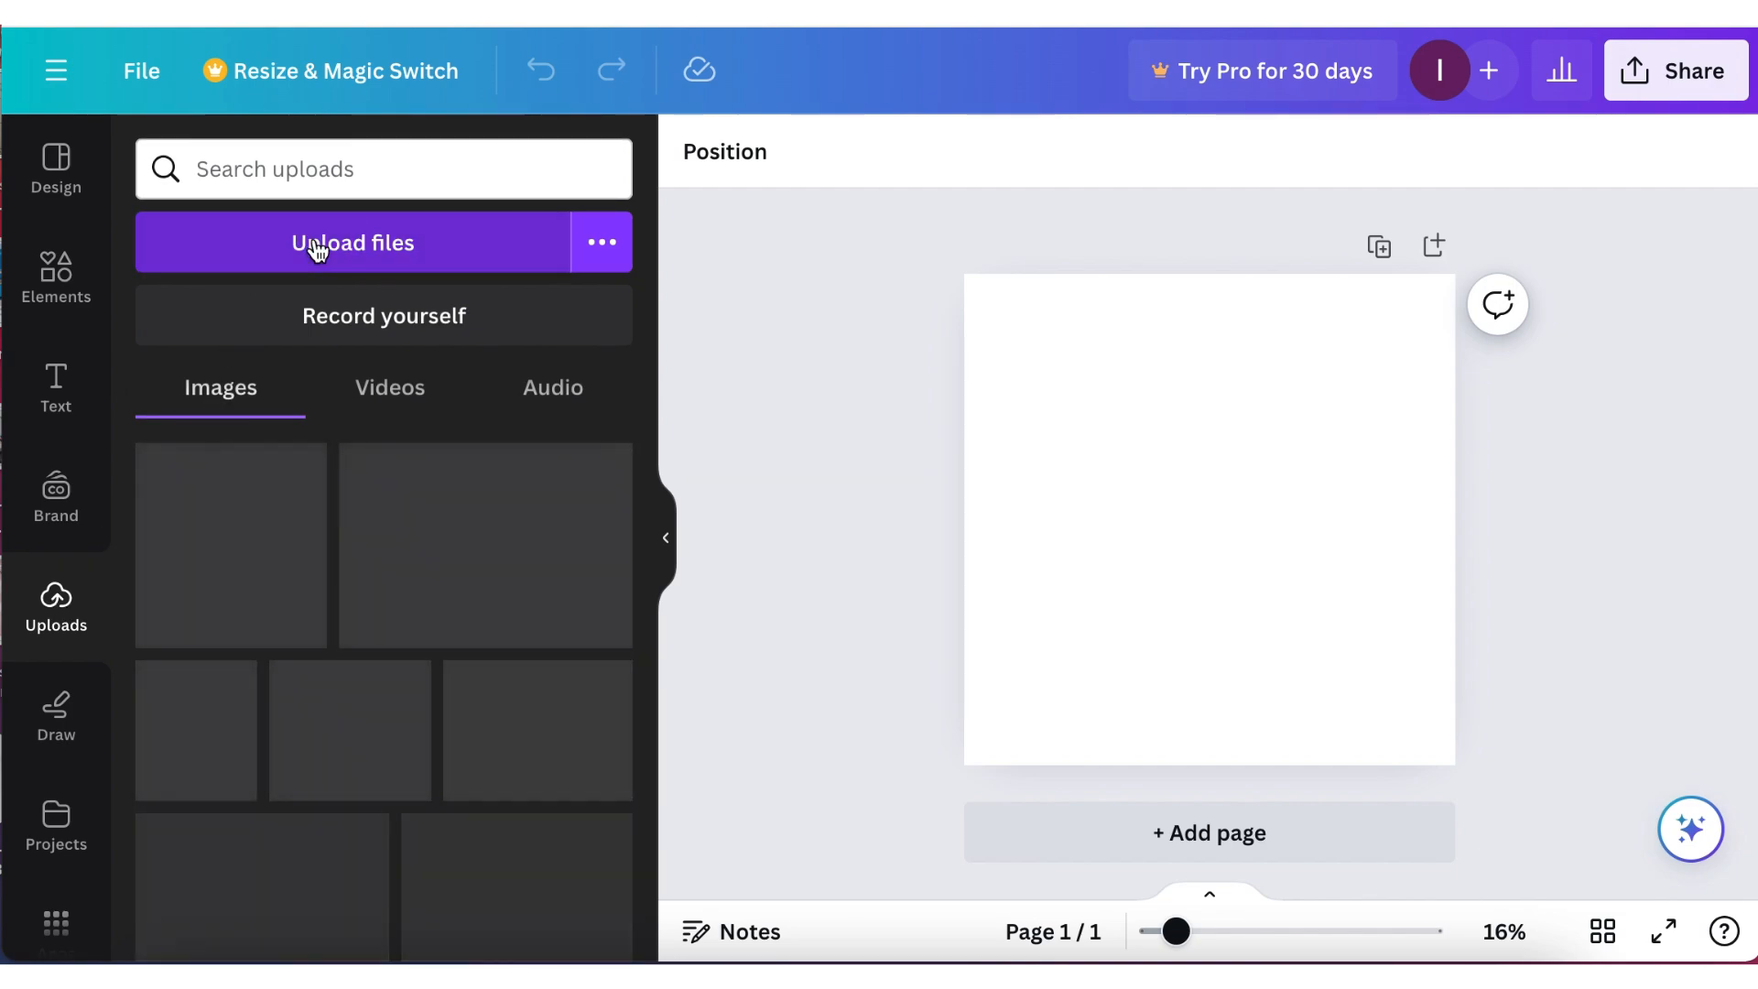
{"action": "left_click", "coordinate": [316, 247]}
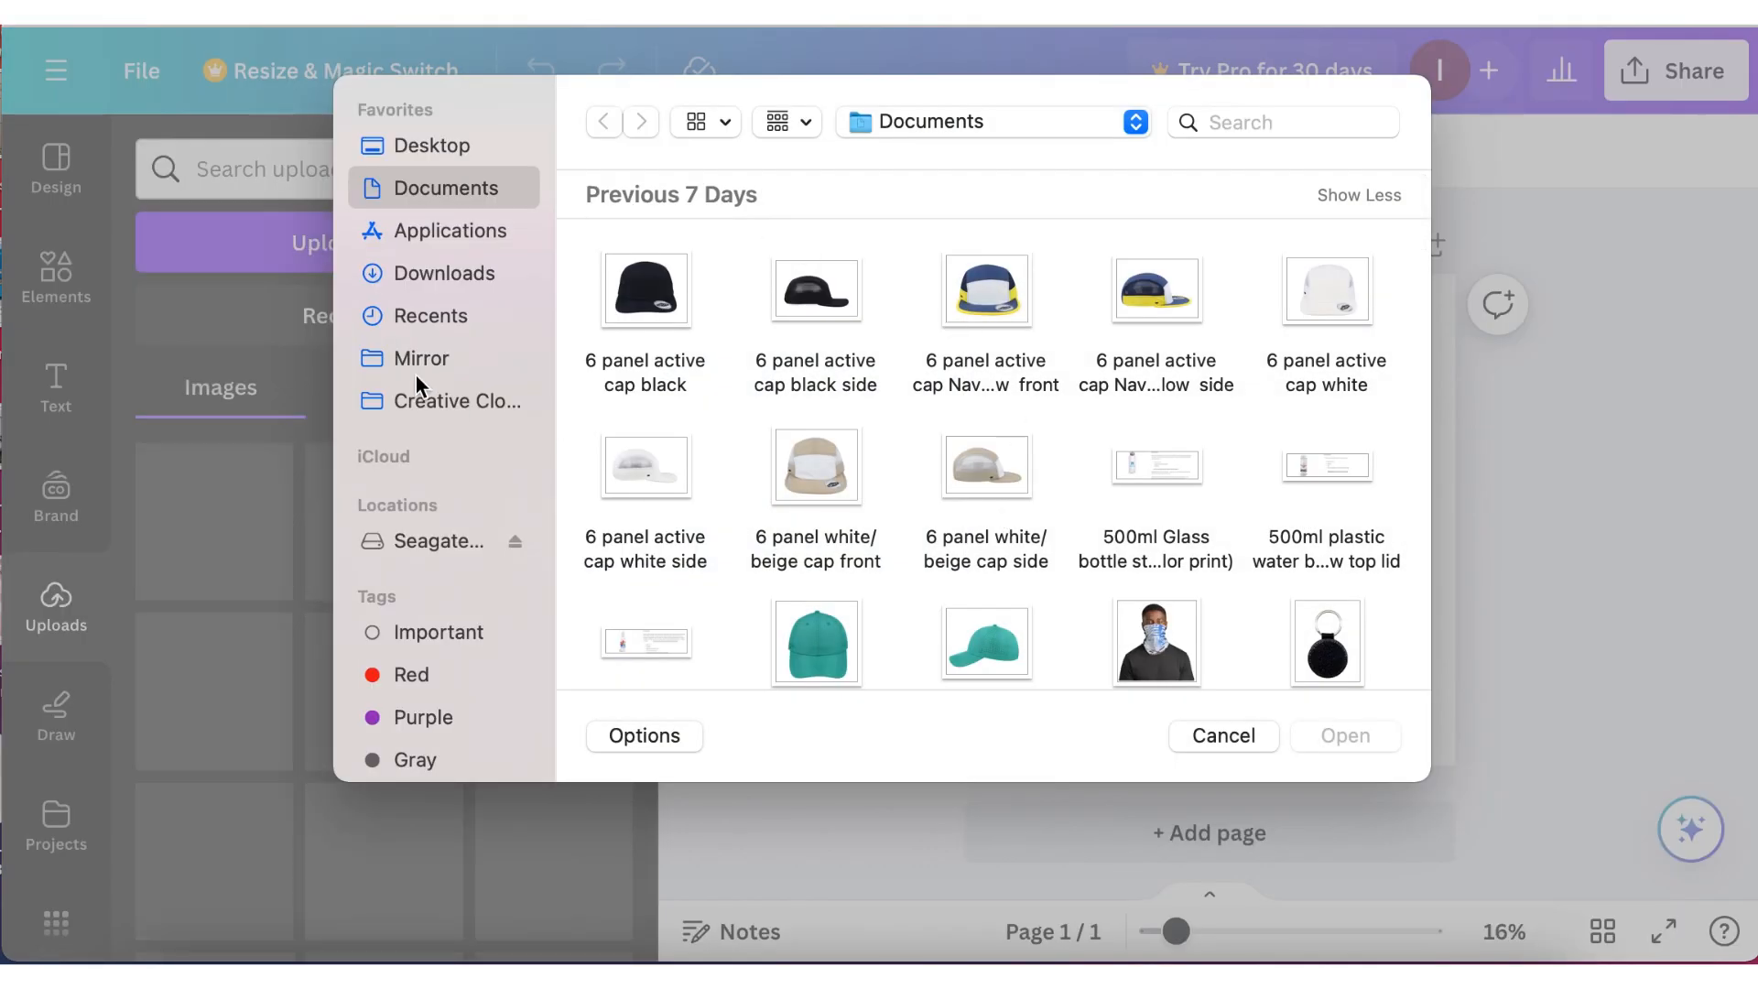
{"action": "left_click", "coordinate": [454, 272]}
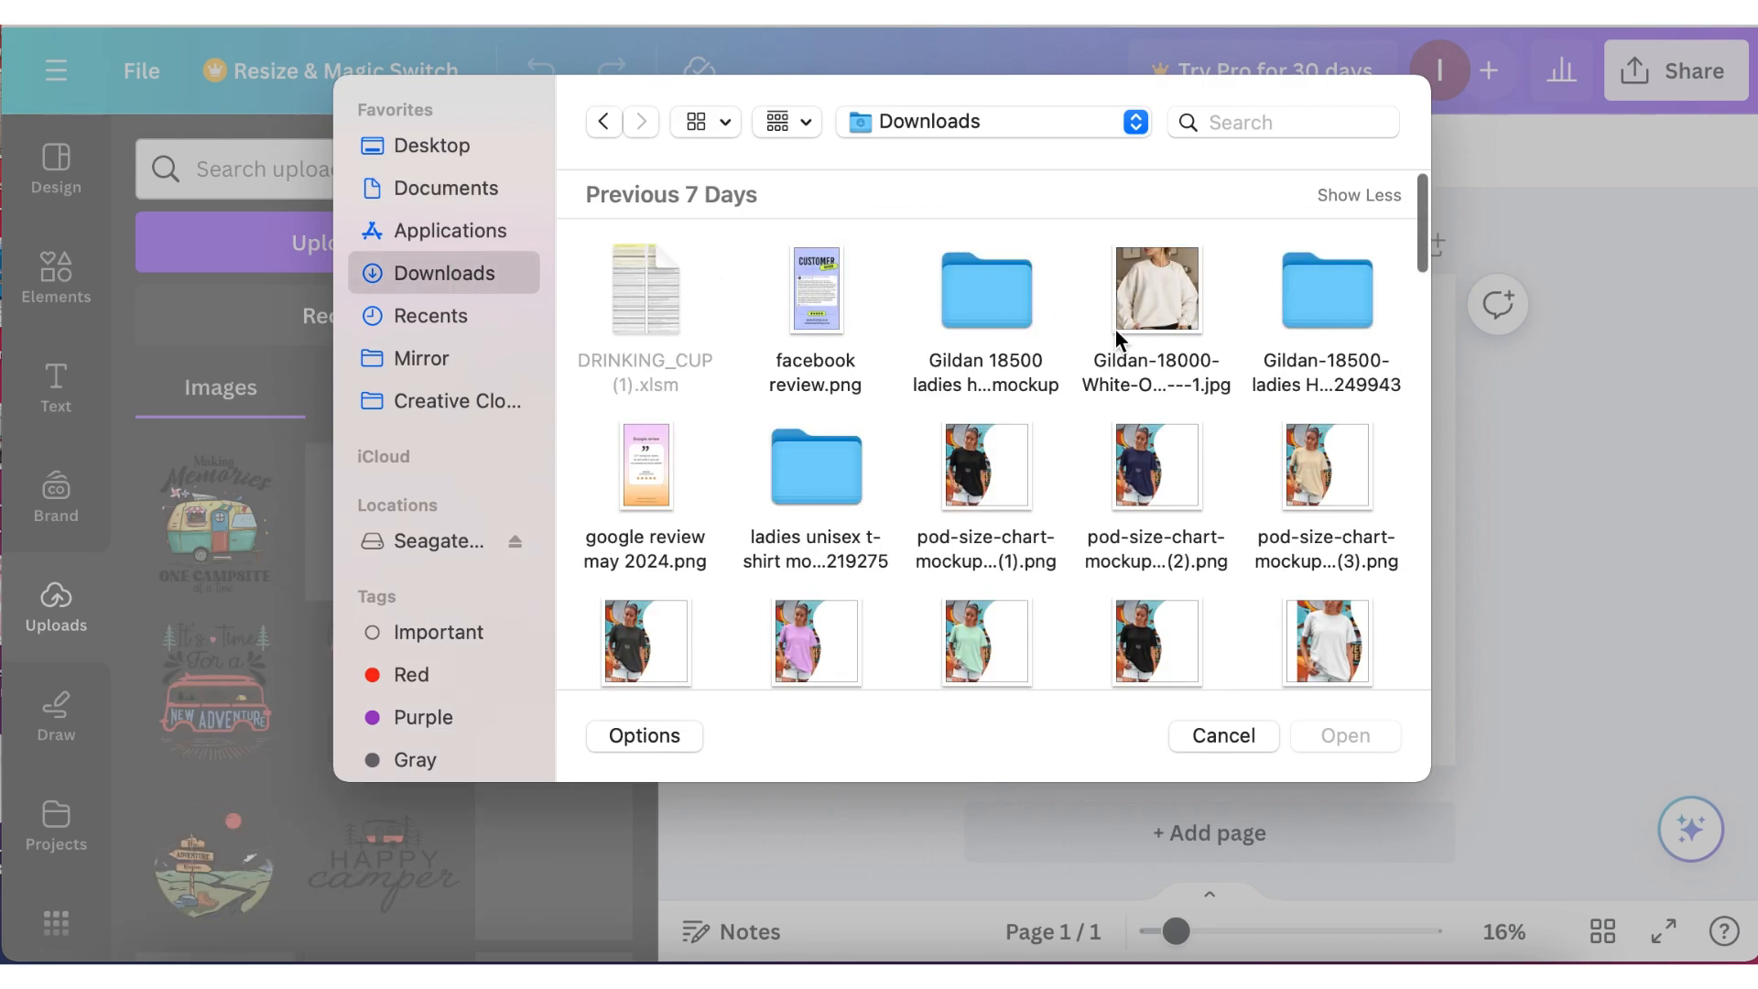
{"action": "scroll", "coordinate": [872, 494], "scroll_direction": "down", "scroll_amount": 1}
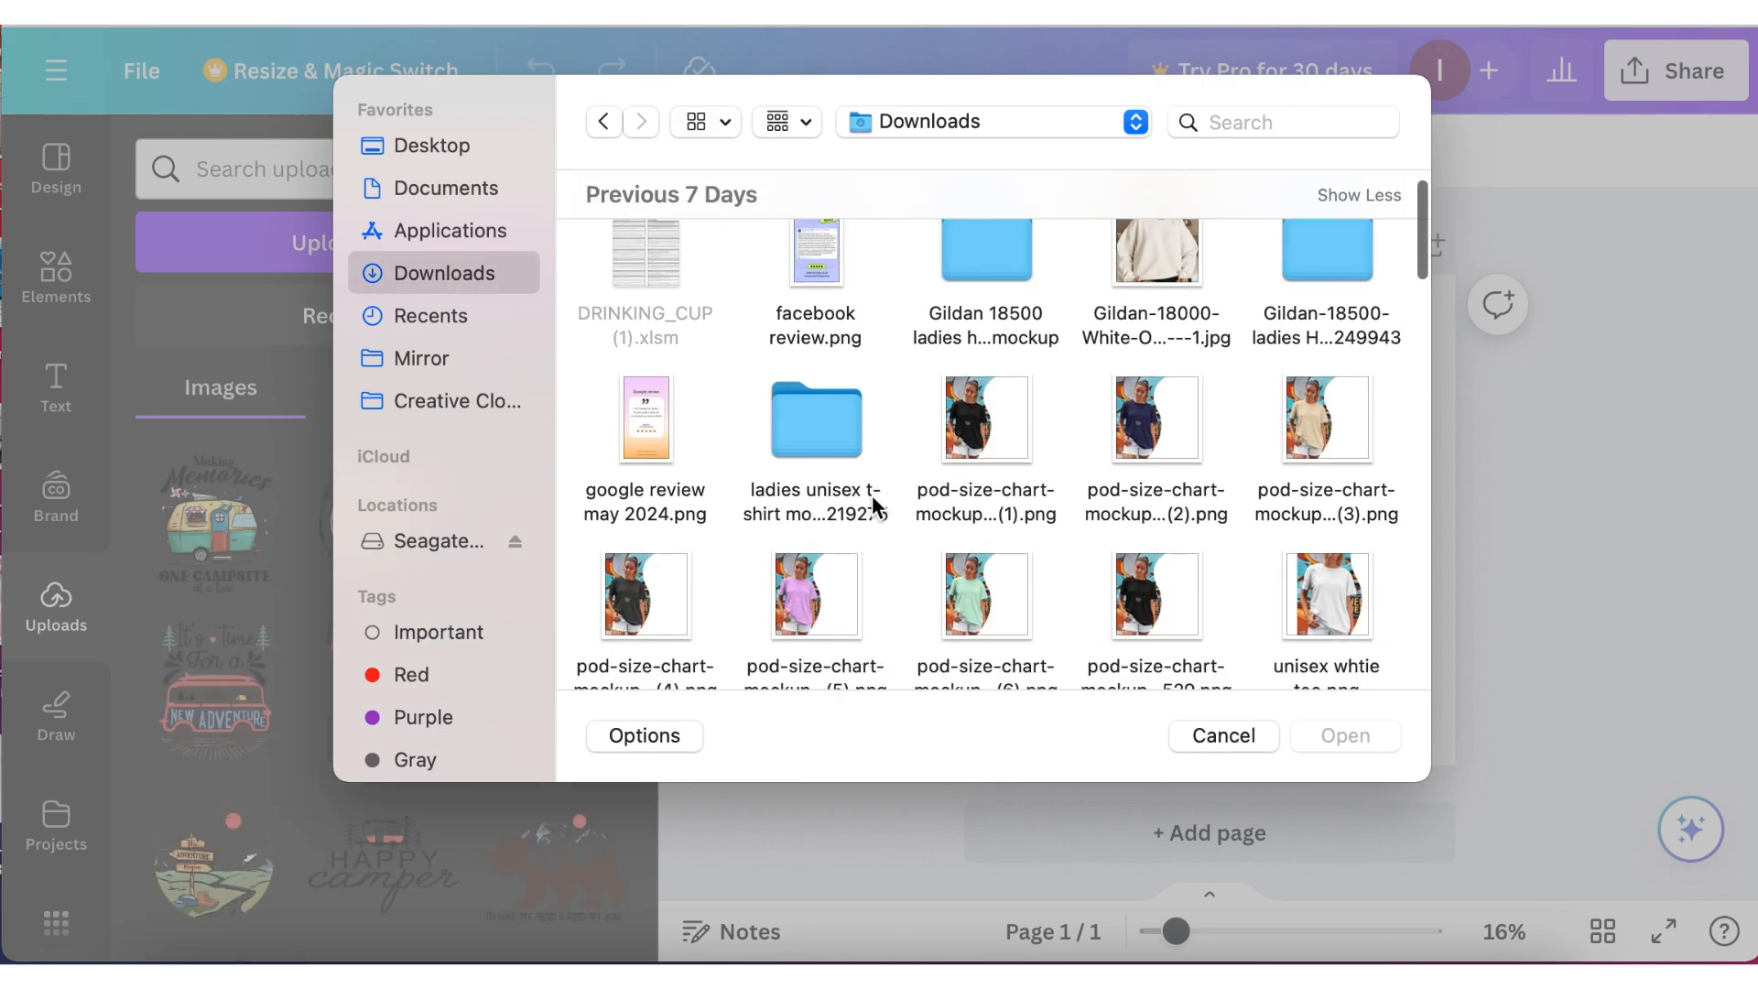
{"action": "scroll", "coordinate": [872, 494], "scroll_direction": "up", "scroll_amount": 2}
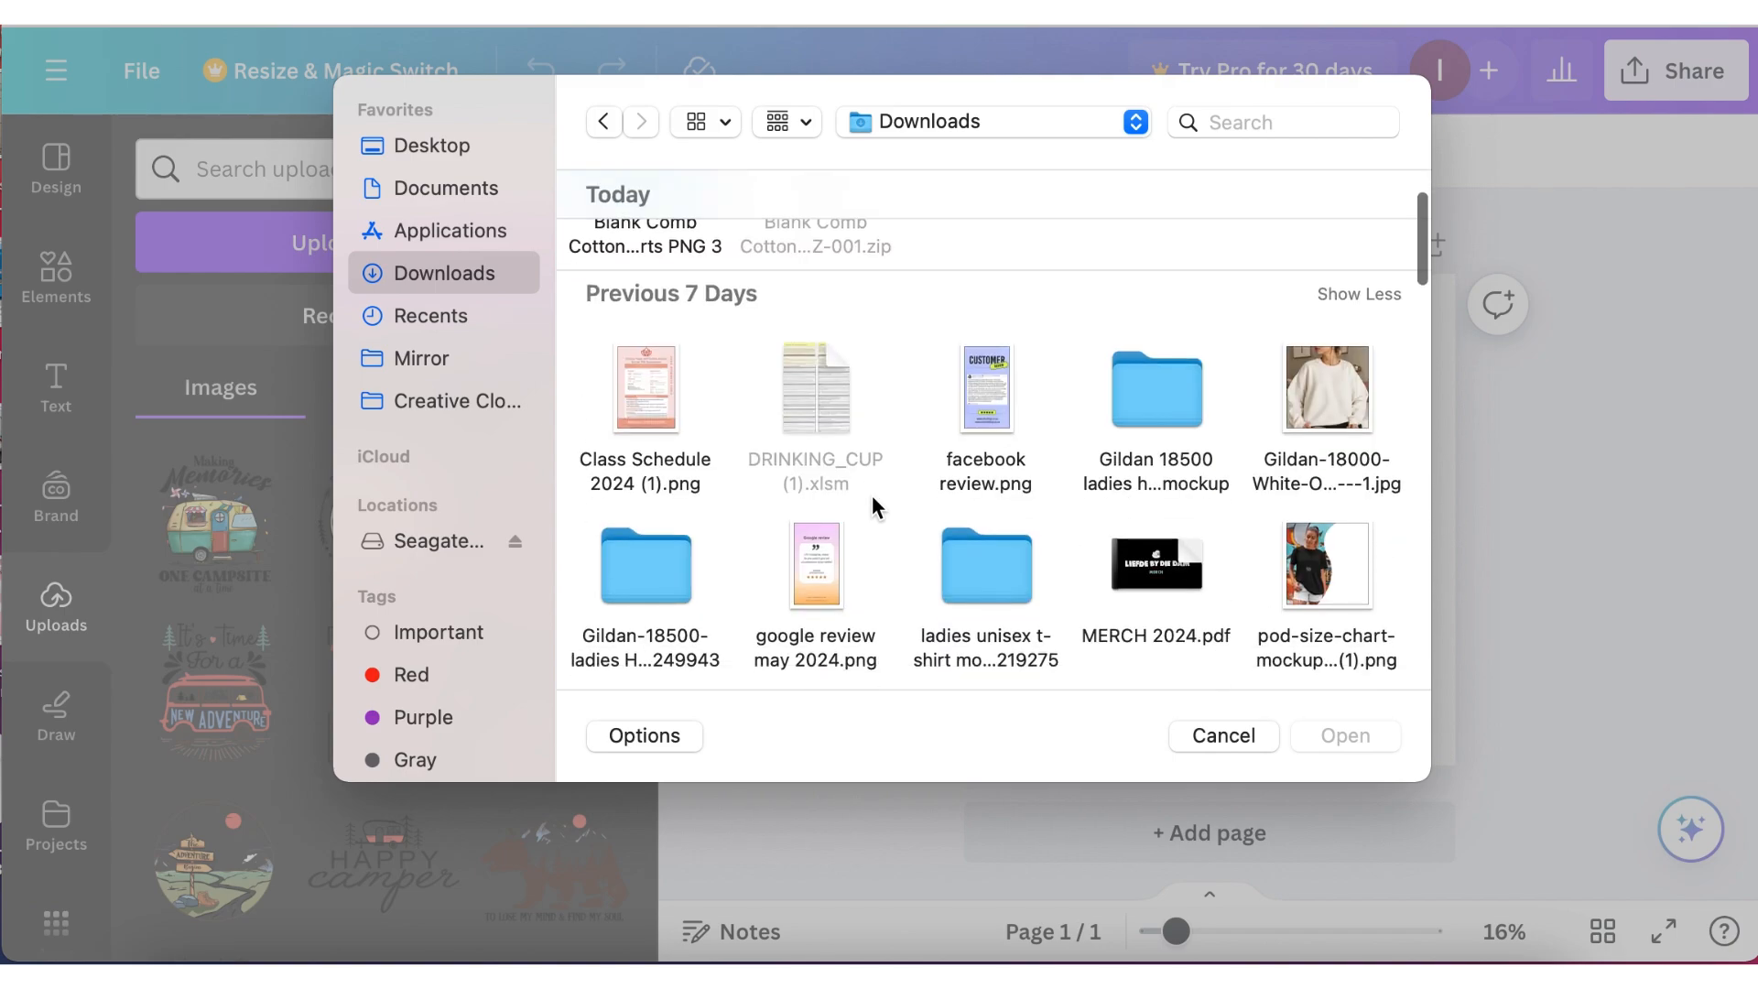
{"action": "double_click", "coordinate": [643, 302]}
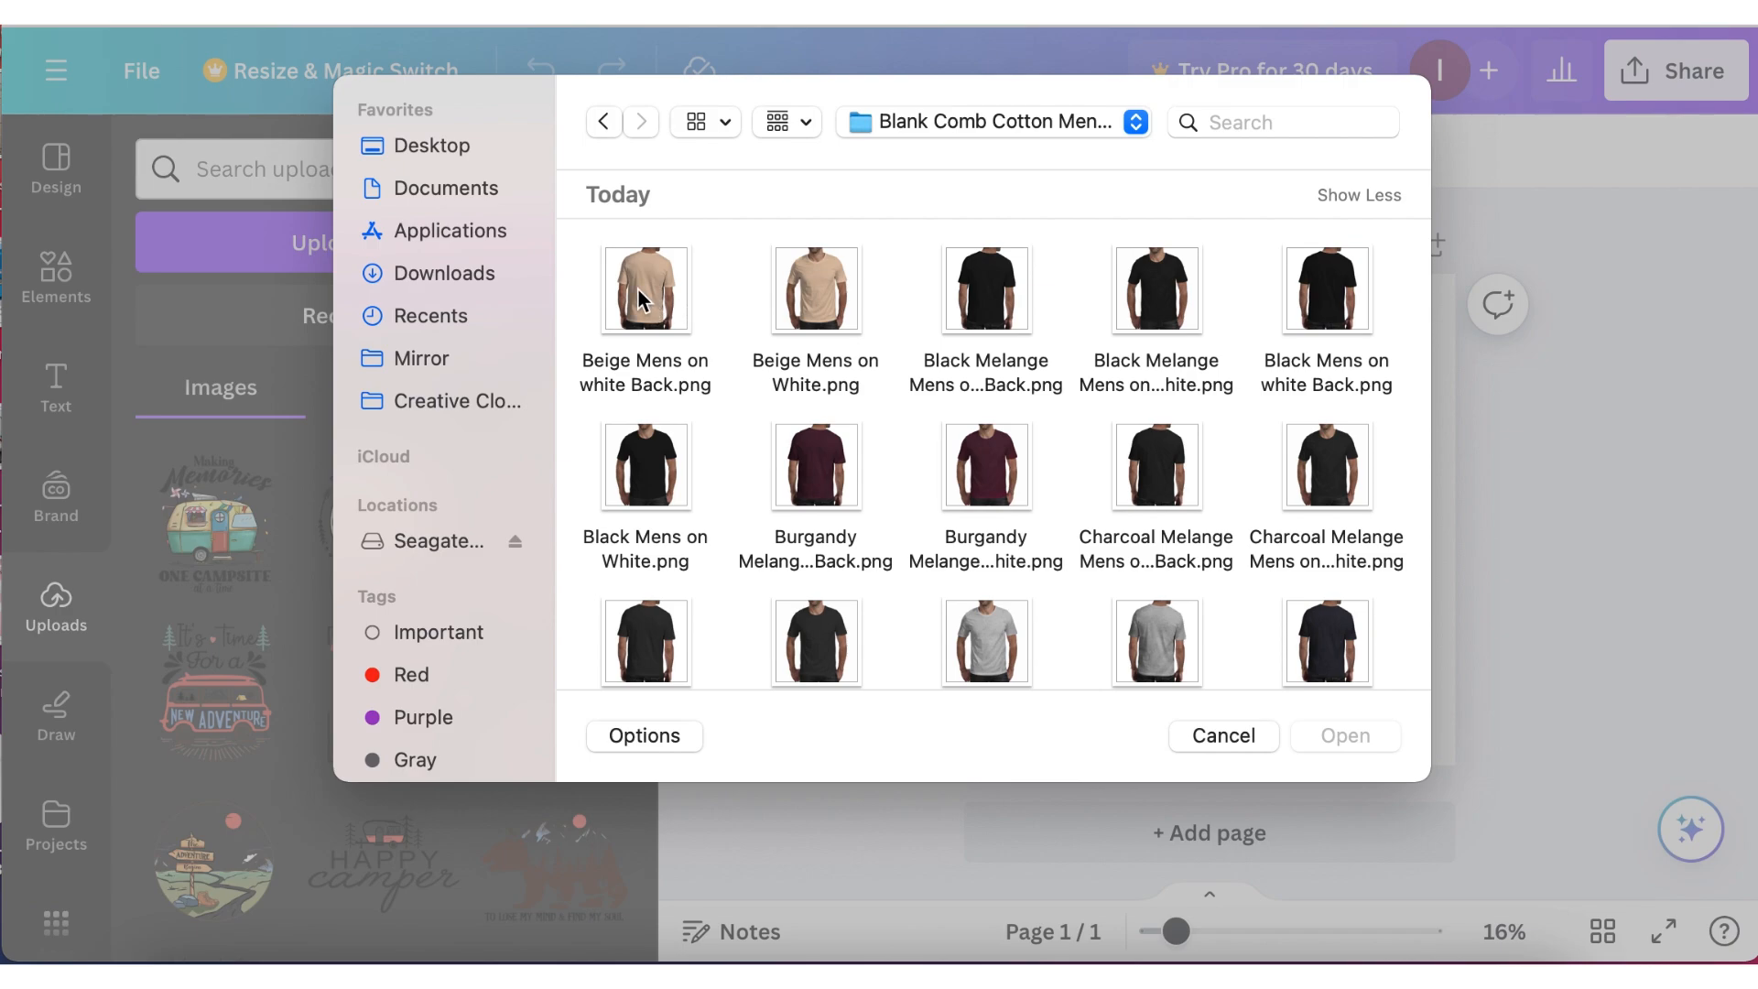
Select the front-view PNGs for the beige, black melange, black, burgandy melange, charcoal melange, charcoal and grey heather T-shirts.
{"action": "left_click", "coordinate": [831, 296]}
{"action": "left_click", "coordinate": [1183, 293], "text": "super"}
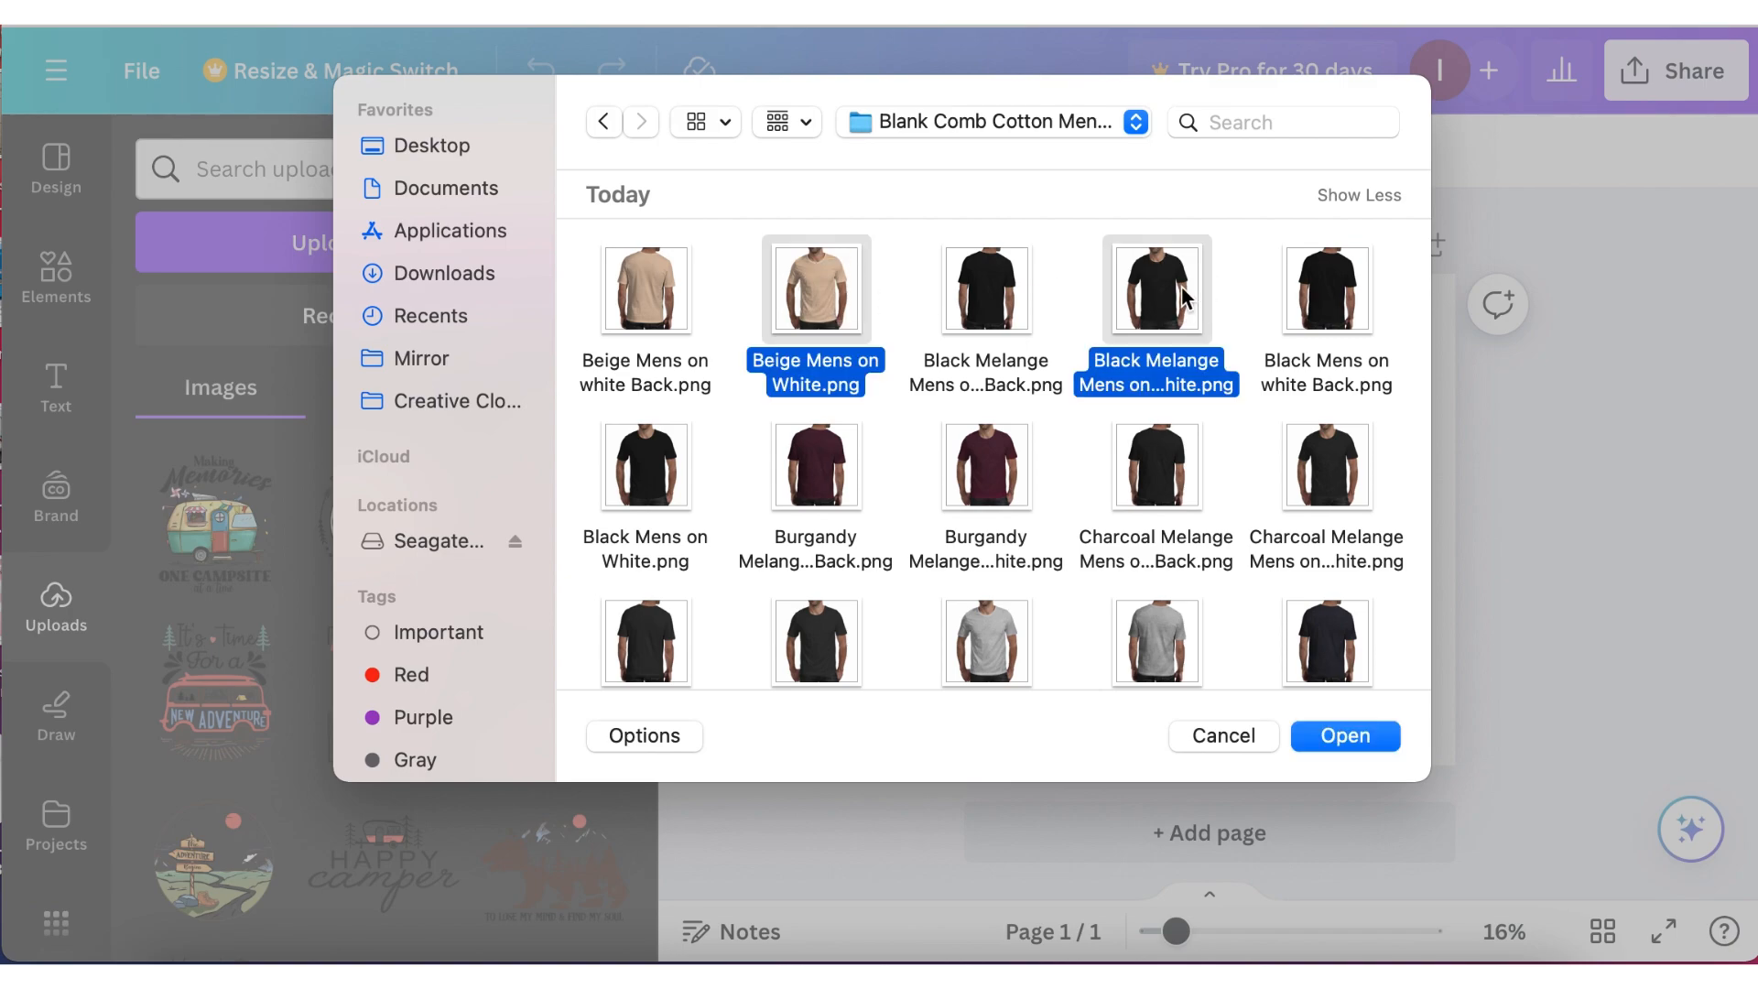
{"action": "left_click", "coordinate": [645, 462], "text": "super"}
{"action": "left_click", "coordinate": [1021, 441], "text": "super"}
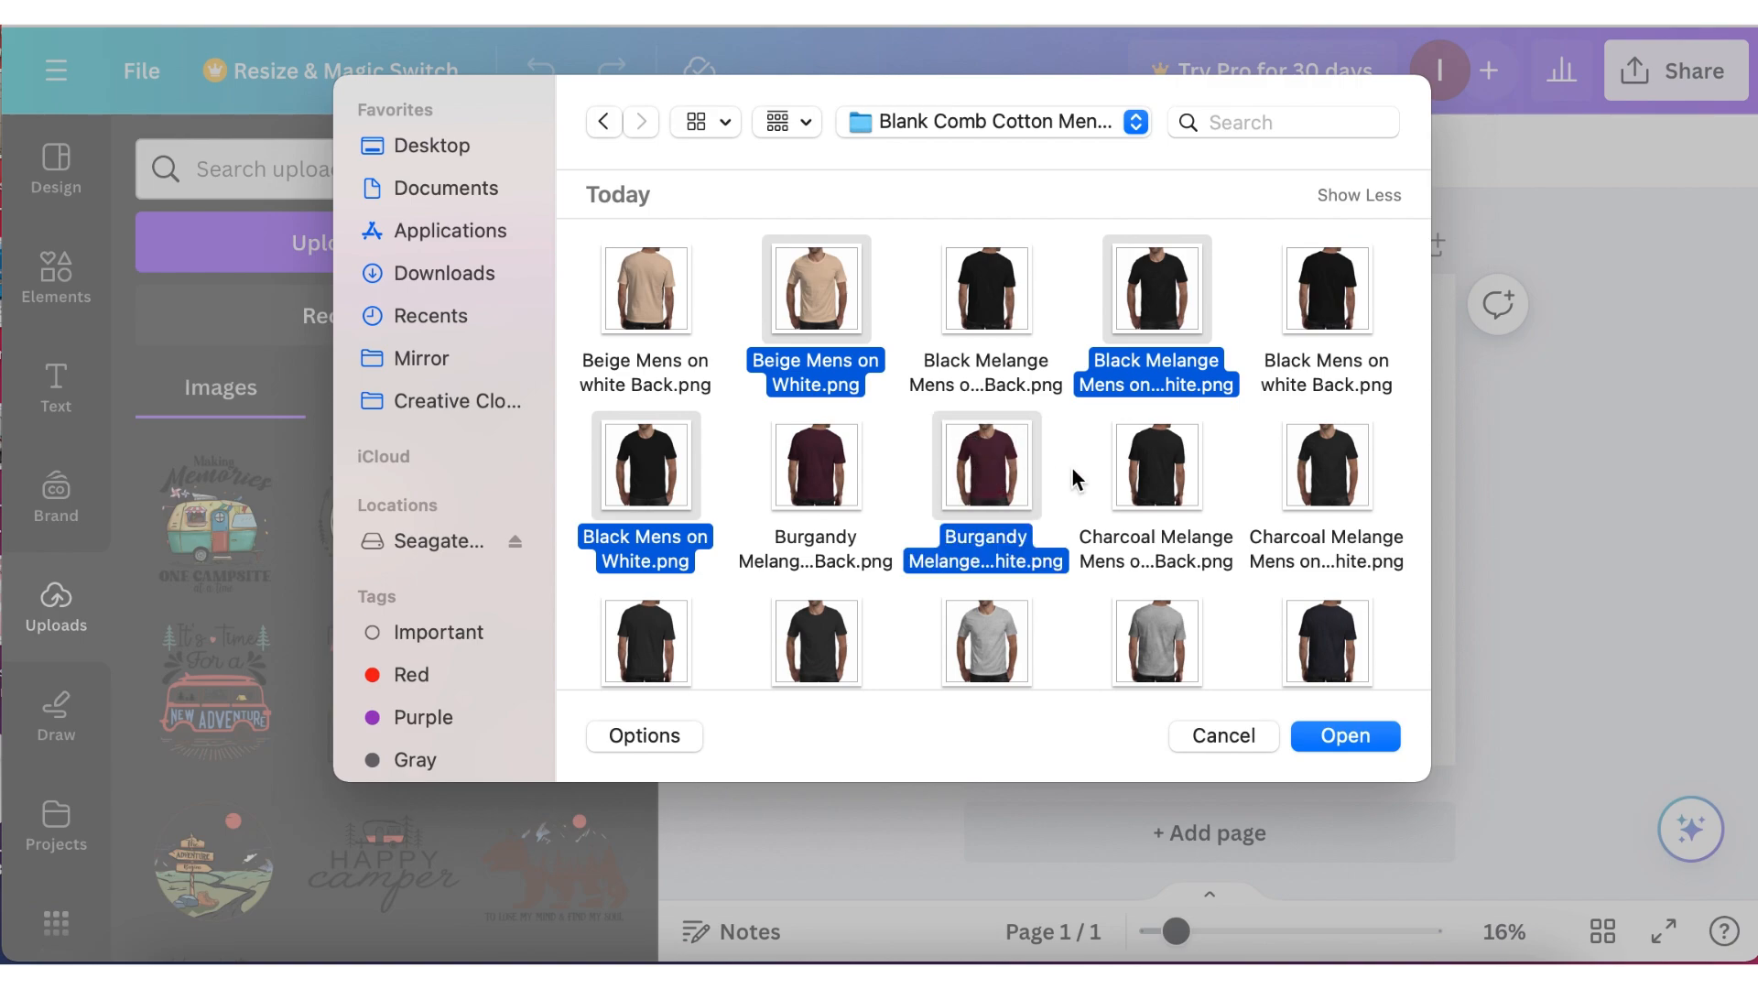
{"action": "left_click", "coordinate": [1323, 465], "text": "super"}
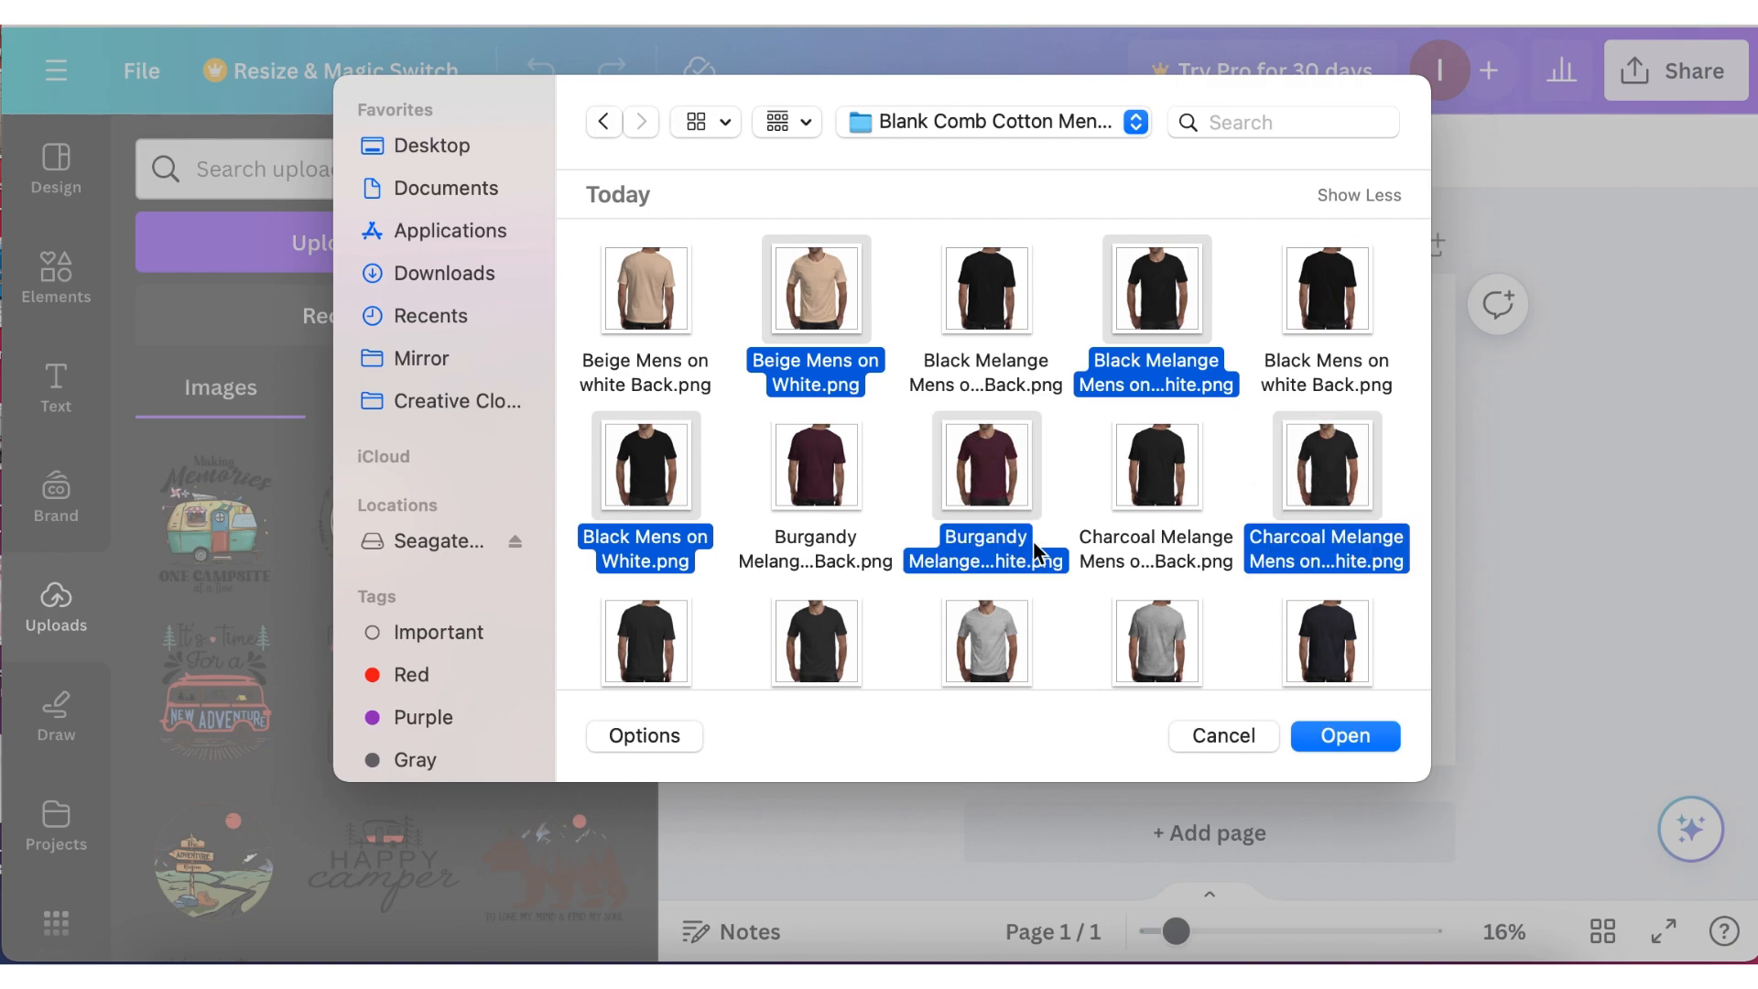
{"action": "left_click", "coordinate": [843, 638], "text": "super"}
{"action": "left_click", "coordinate": [1136, 641], "text": "super"}
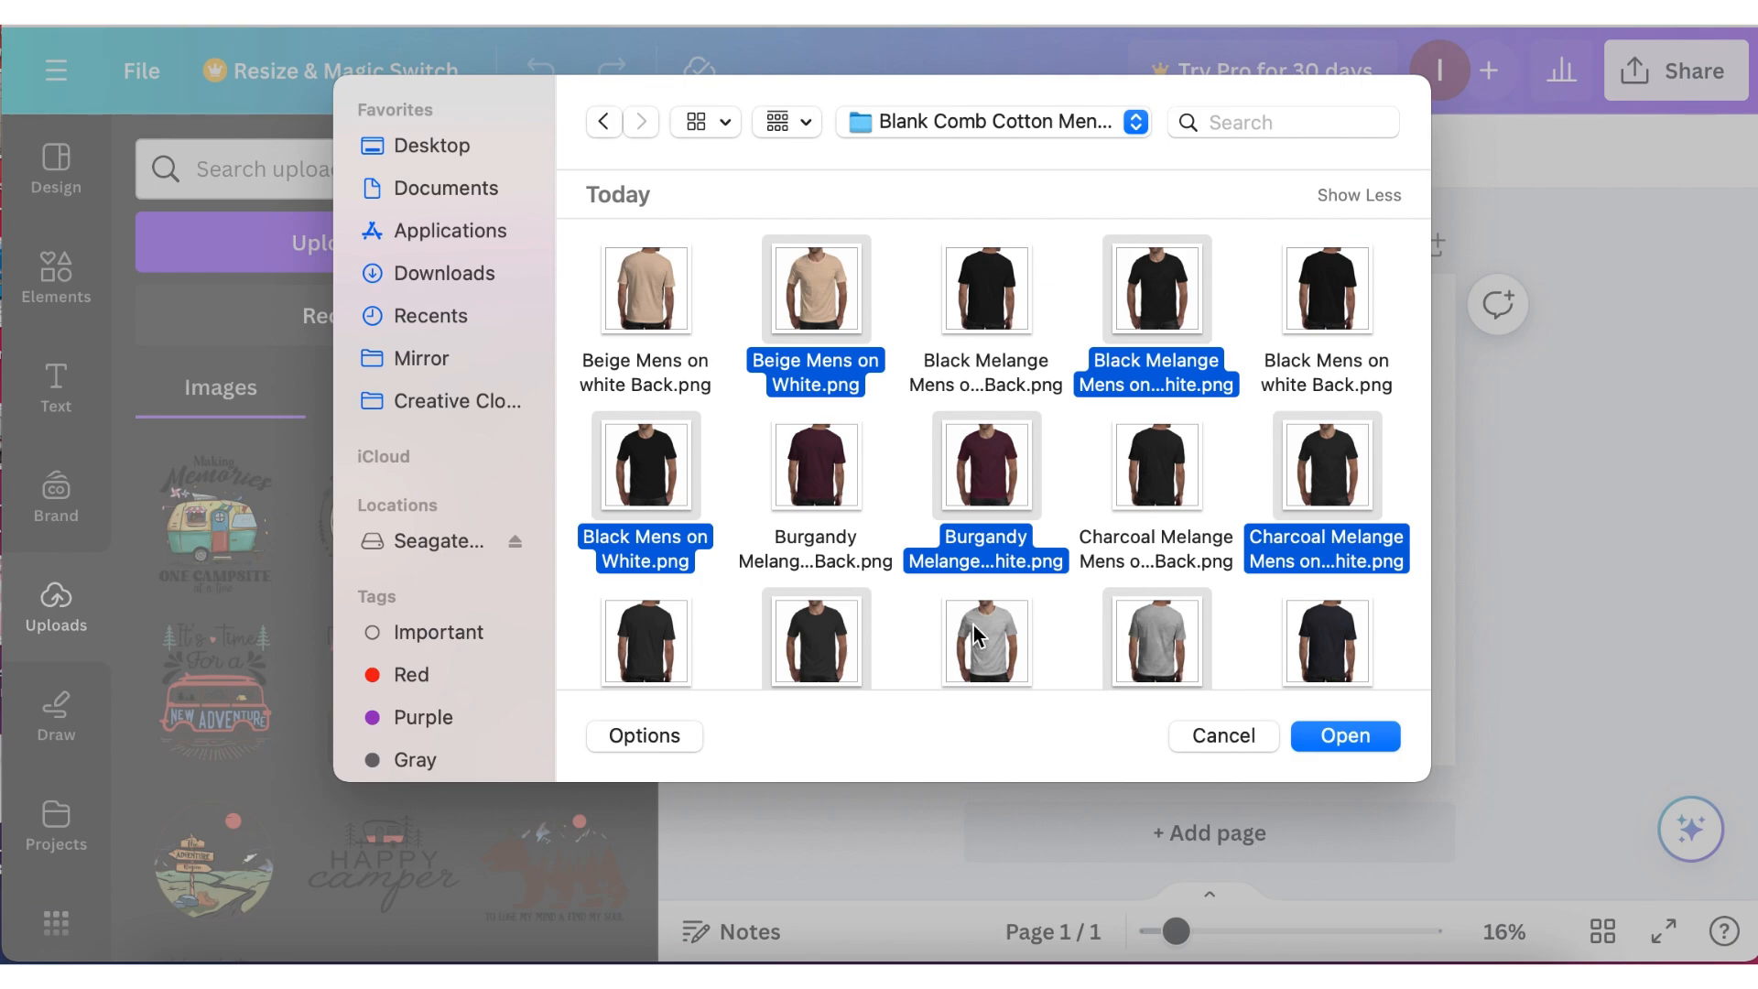
{"action": "left_click", "coordinate": [977, 632], "text": "super"}
{"action": "left_click", "coordinate": [1156, 638], "text": "super"}
Add the indigo melange, khaki, navy melange, navy, red, royal blue and white front-view T-shirts to the selection and upload all selected files.
{"action": "scroll", "coordinate": [1295, 641], "scroll_direction": "down", "scroll_amount": 3}
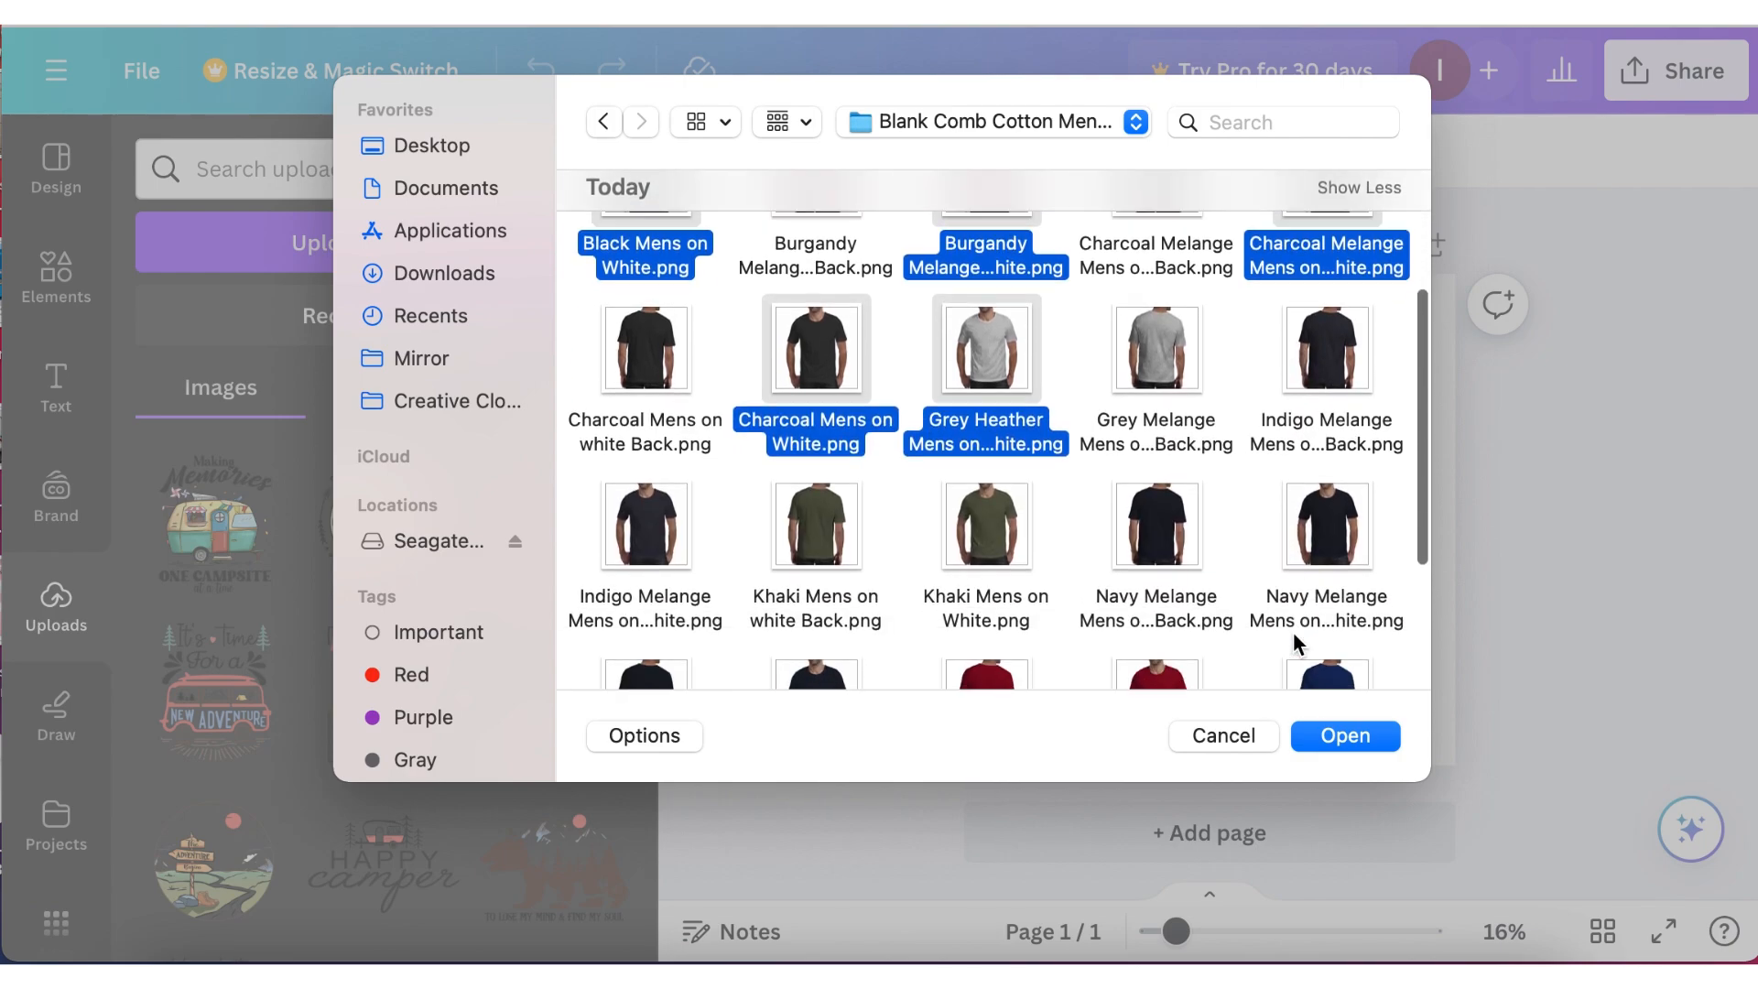
{"action": "left_click", "coordinate": [657, 518], "text": "super"}
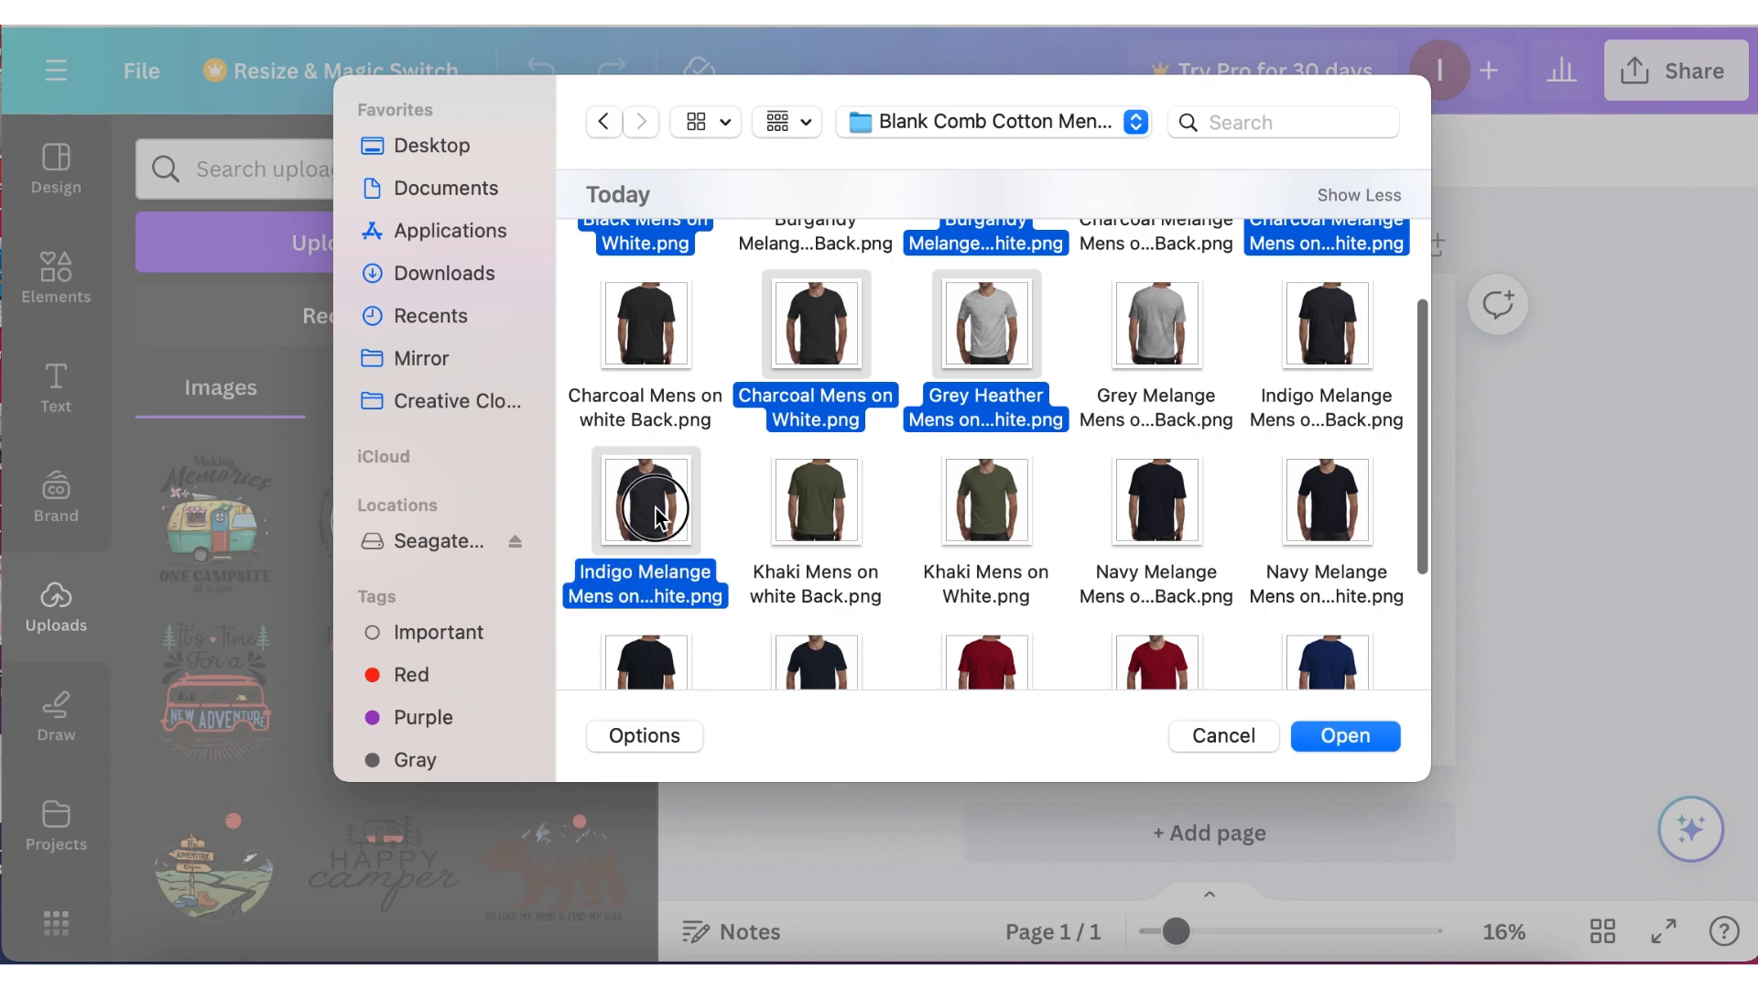
{"action": "left_click", "coordinate": [979, 499], "text": "super"}
{"action": "left_click", "coordinate": [1330, 510], "text": "super"}
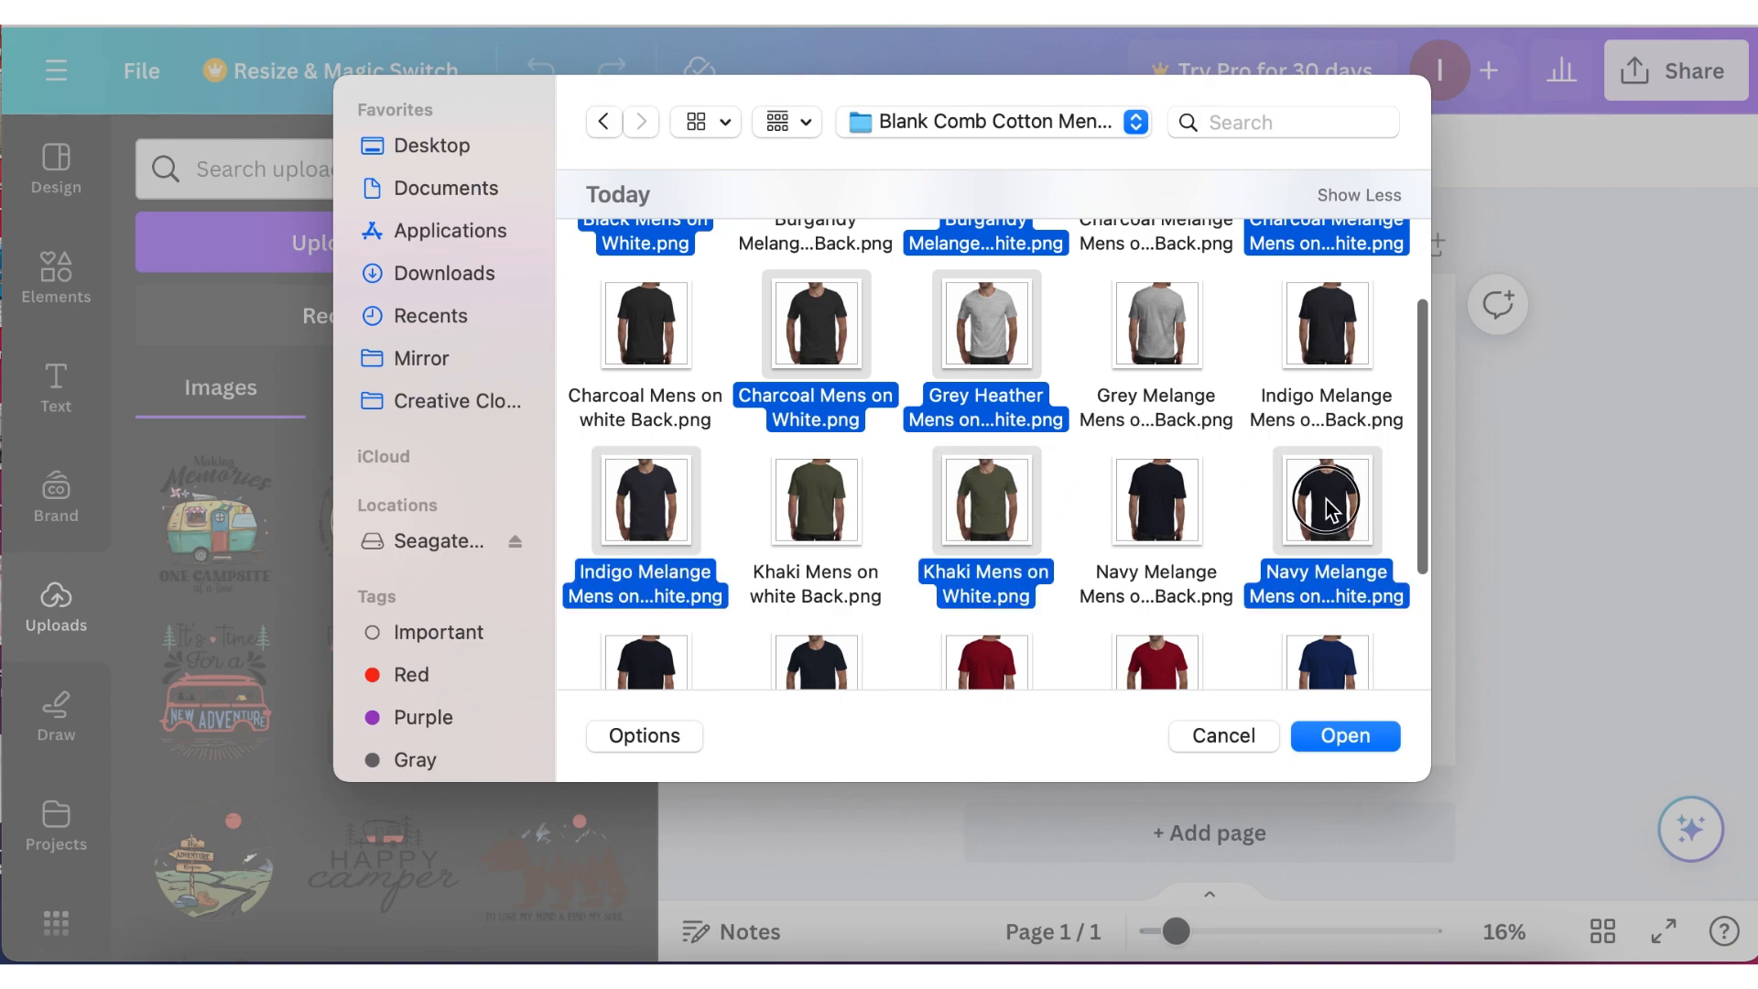
{"action": "scroll", "coordinate": [1329, 510], "scroll_direction": "down", "scroll_amount": 3}
{"action": "left_click", "coordinate": [795, 481], "text": "super"}
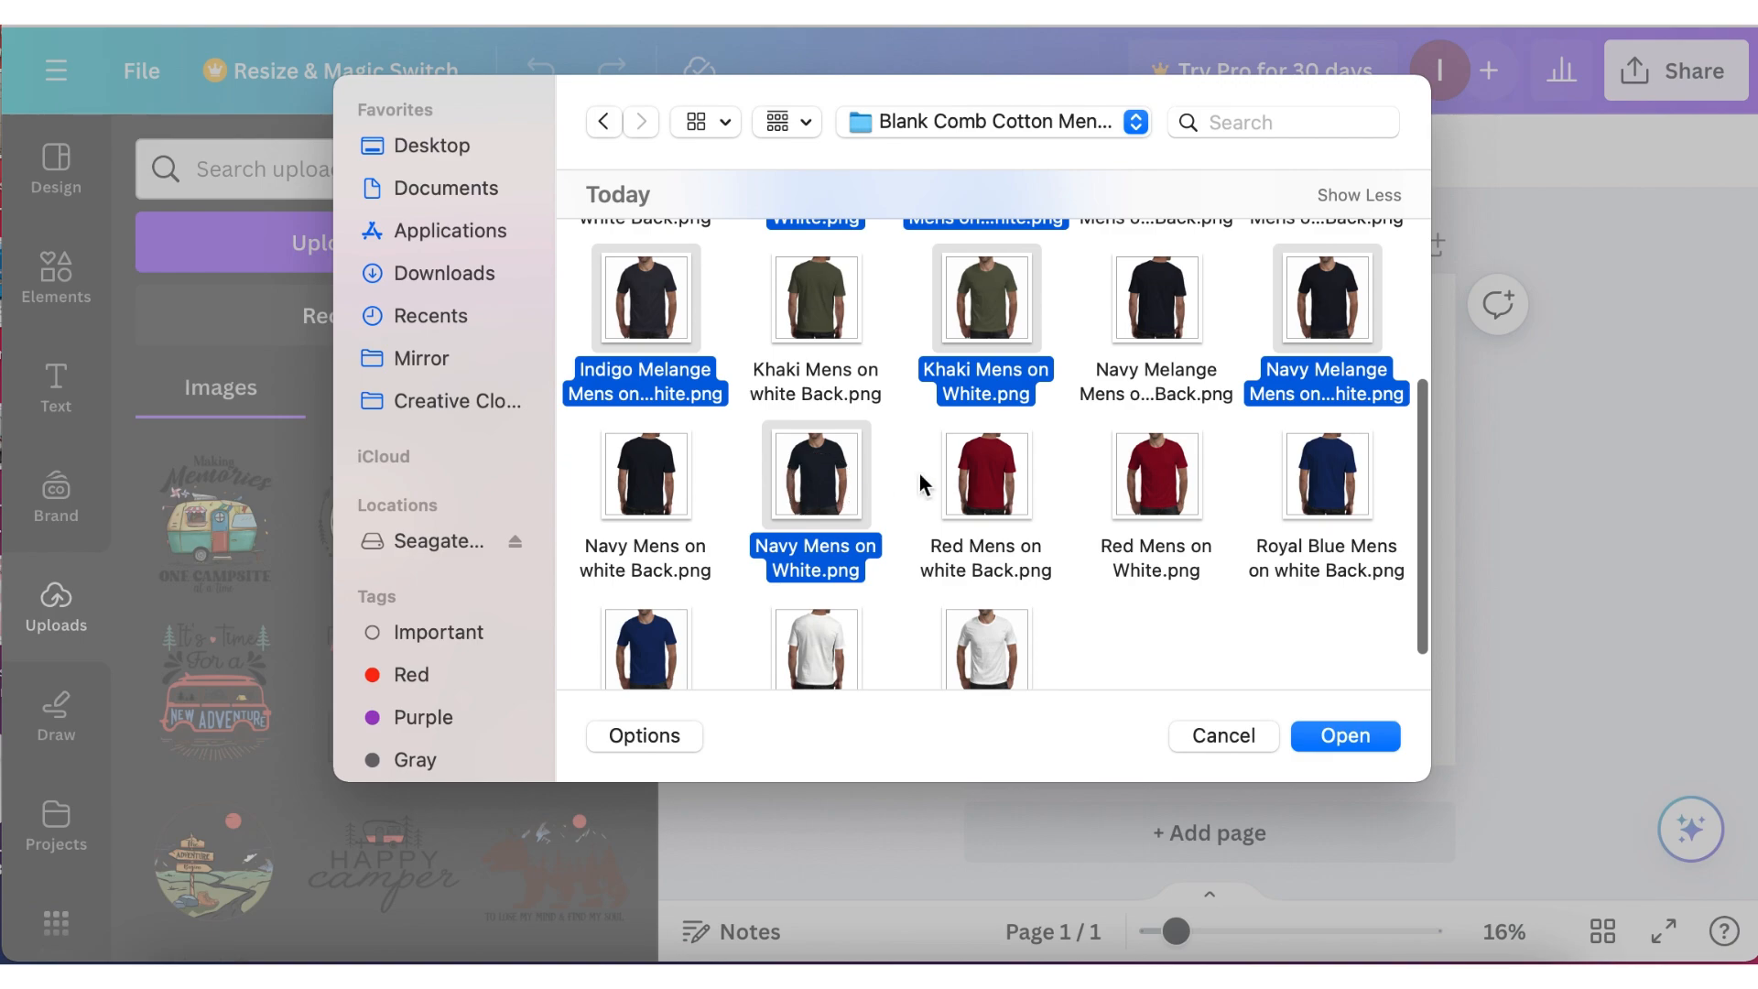
{"action": "left_click", "coordinate": [1165, 490], "text": "super"}
{"action": "left_click", "coordinate": [814, 650], "text": "super"}
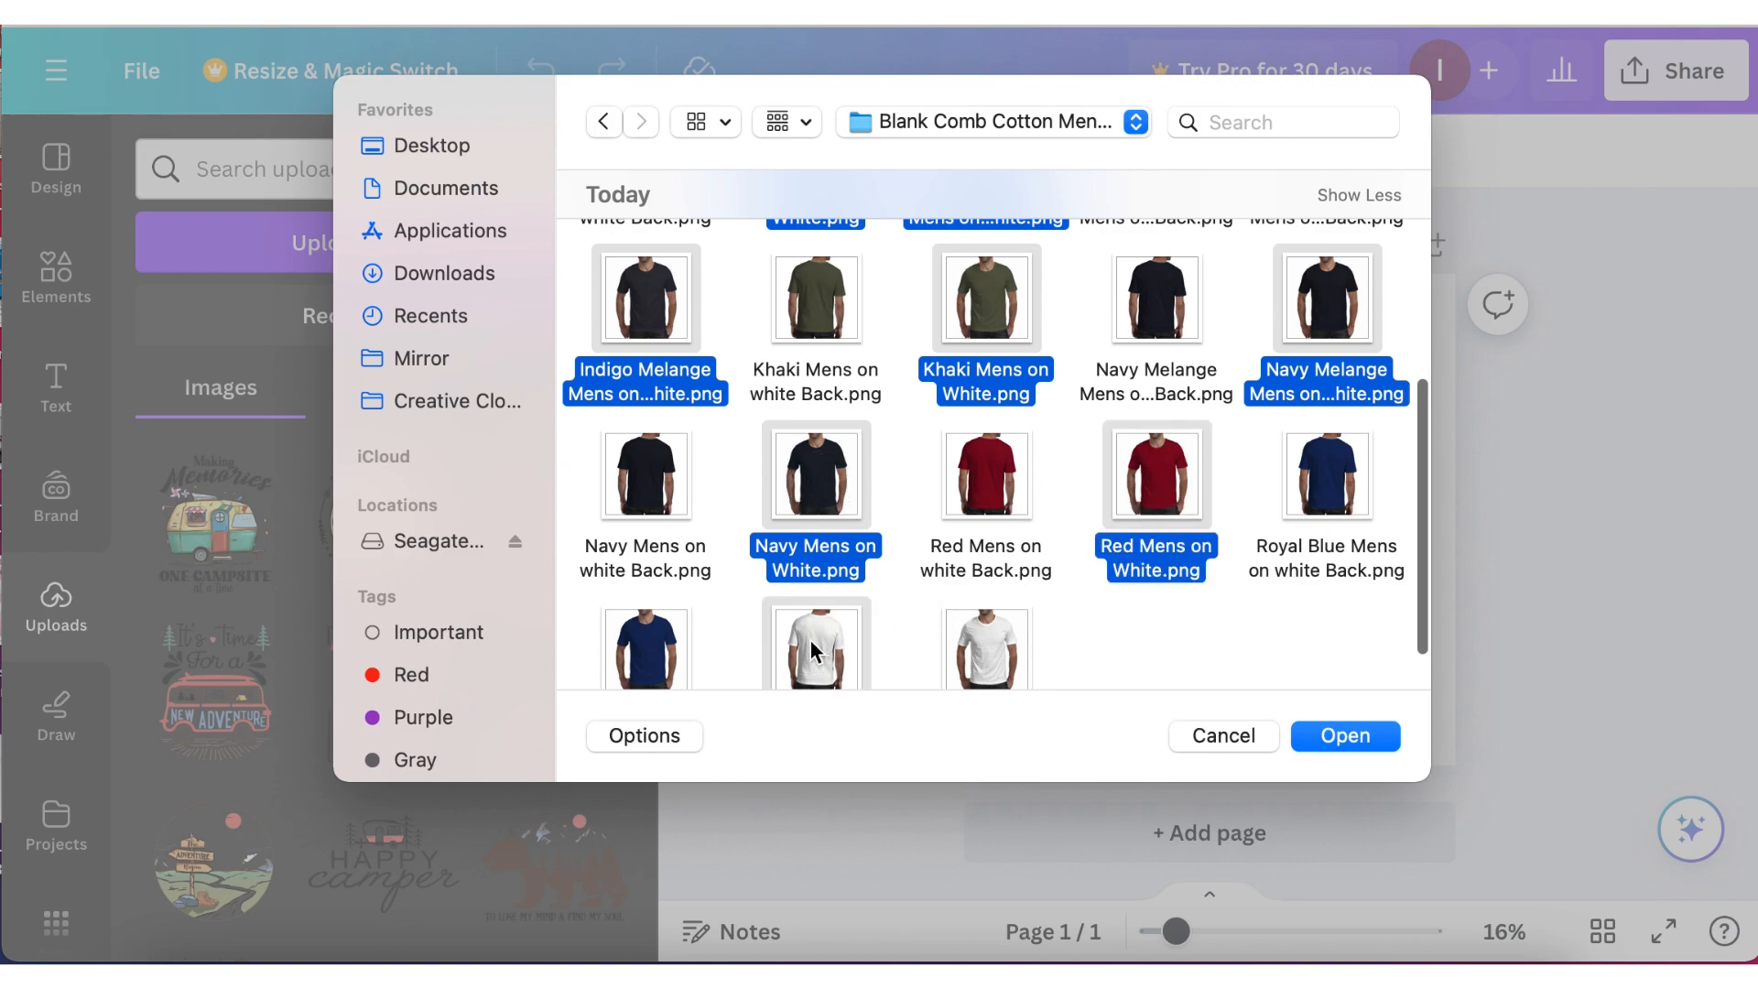
{"action": "left_click", "coordinate": [814, 650], "text": "super"}
{"action": "left_click", "coordinate": [643, 665], "text": "super"}
{"action": "left_click", "coordinate": [1005, 659], "text": "super"}
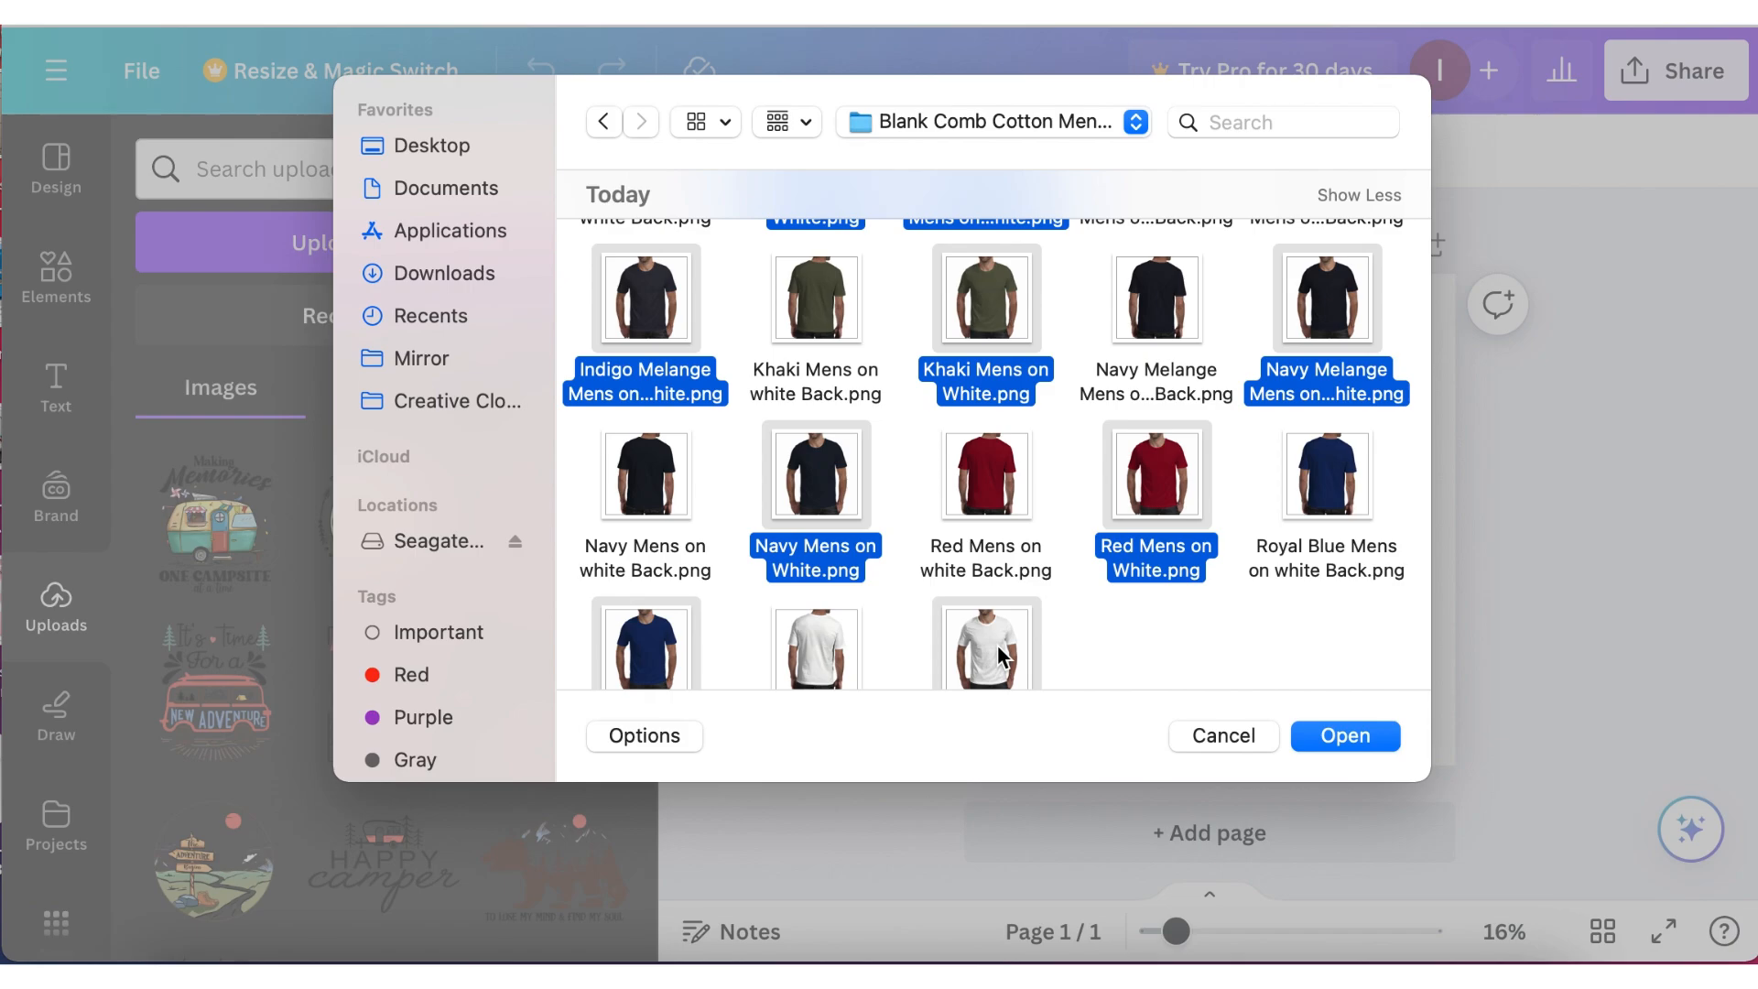
{"action": "left_click", "coordinate": [1345, 735]}
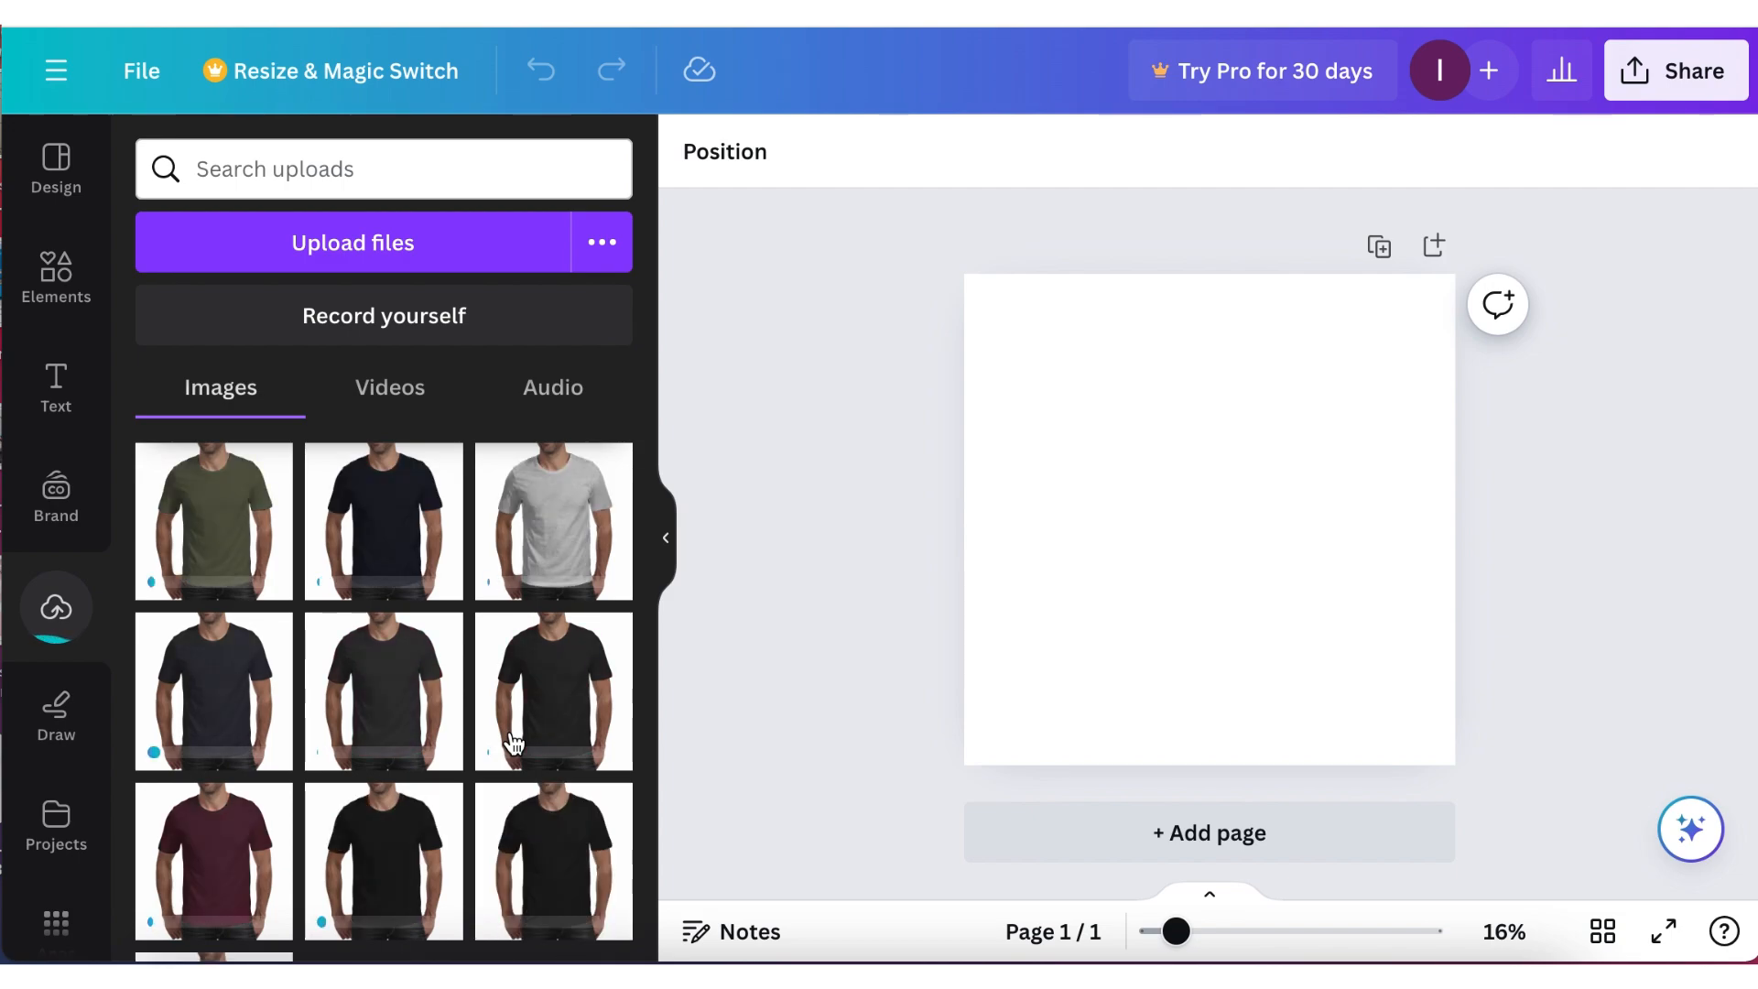
Place the uploaded beige men's T-shirt mock-up on the blank page.
{"action": "scroll", "coordinate": [439, 732], "scroll_direction": "down", "scroll_amount": 3}
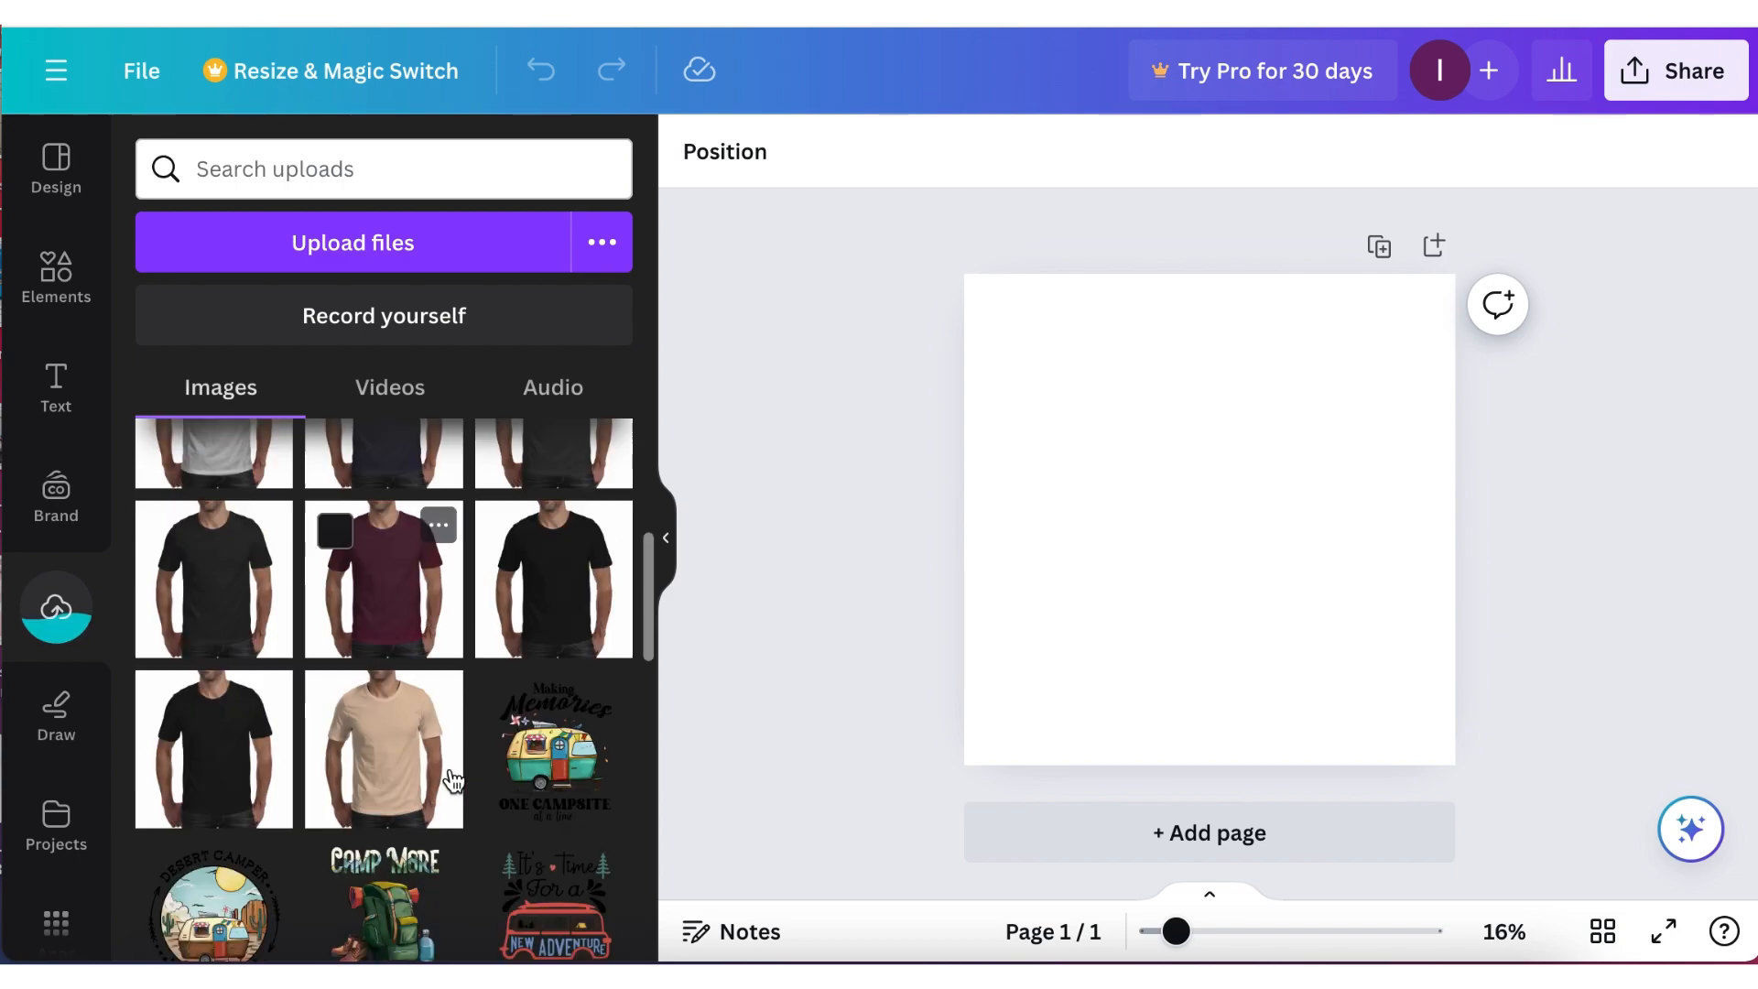
{"action": "left_click", "coordinate": [377, 765]}
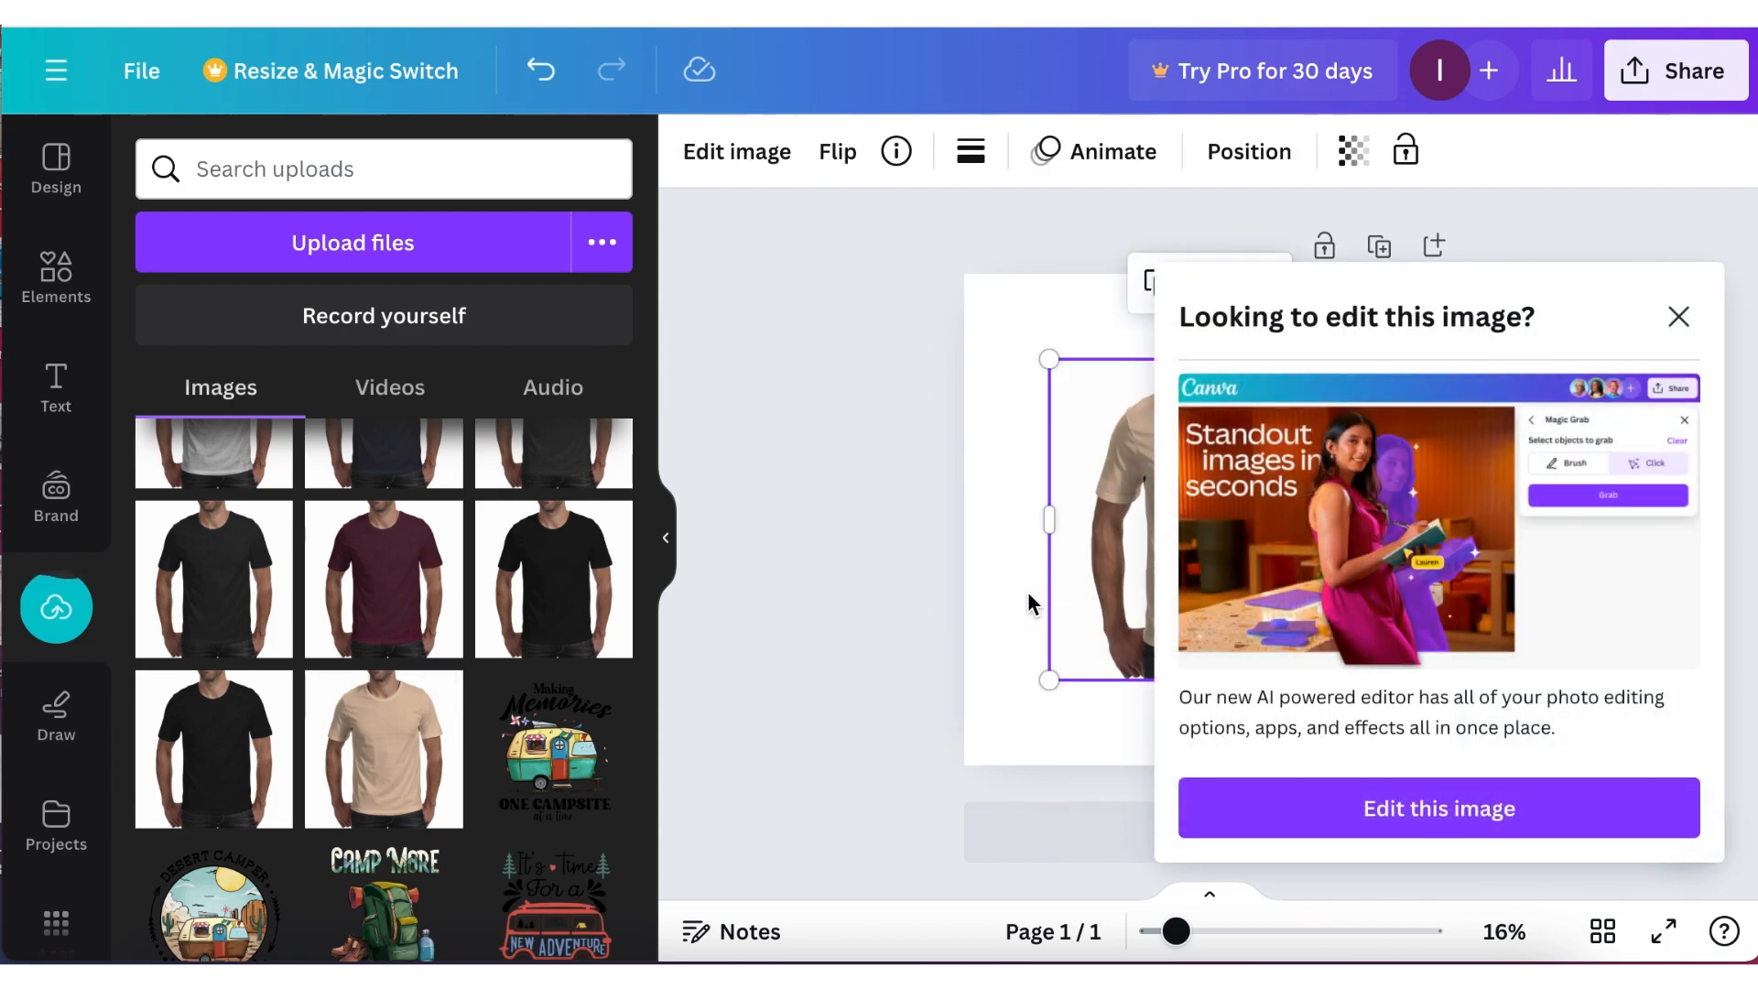
Enlarge the beige T-shirt mock-up so it fills the whole first page.
{"action": "left_click", "coordinate": [961, 600]}
{"action": "left_click", "coordinate": [1236, 544]}
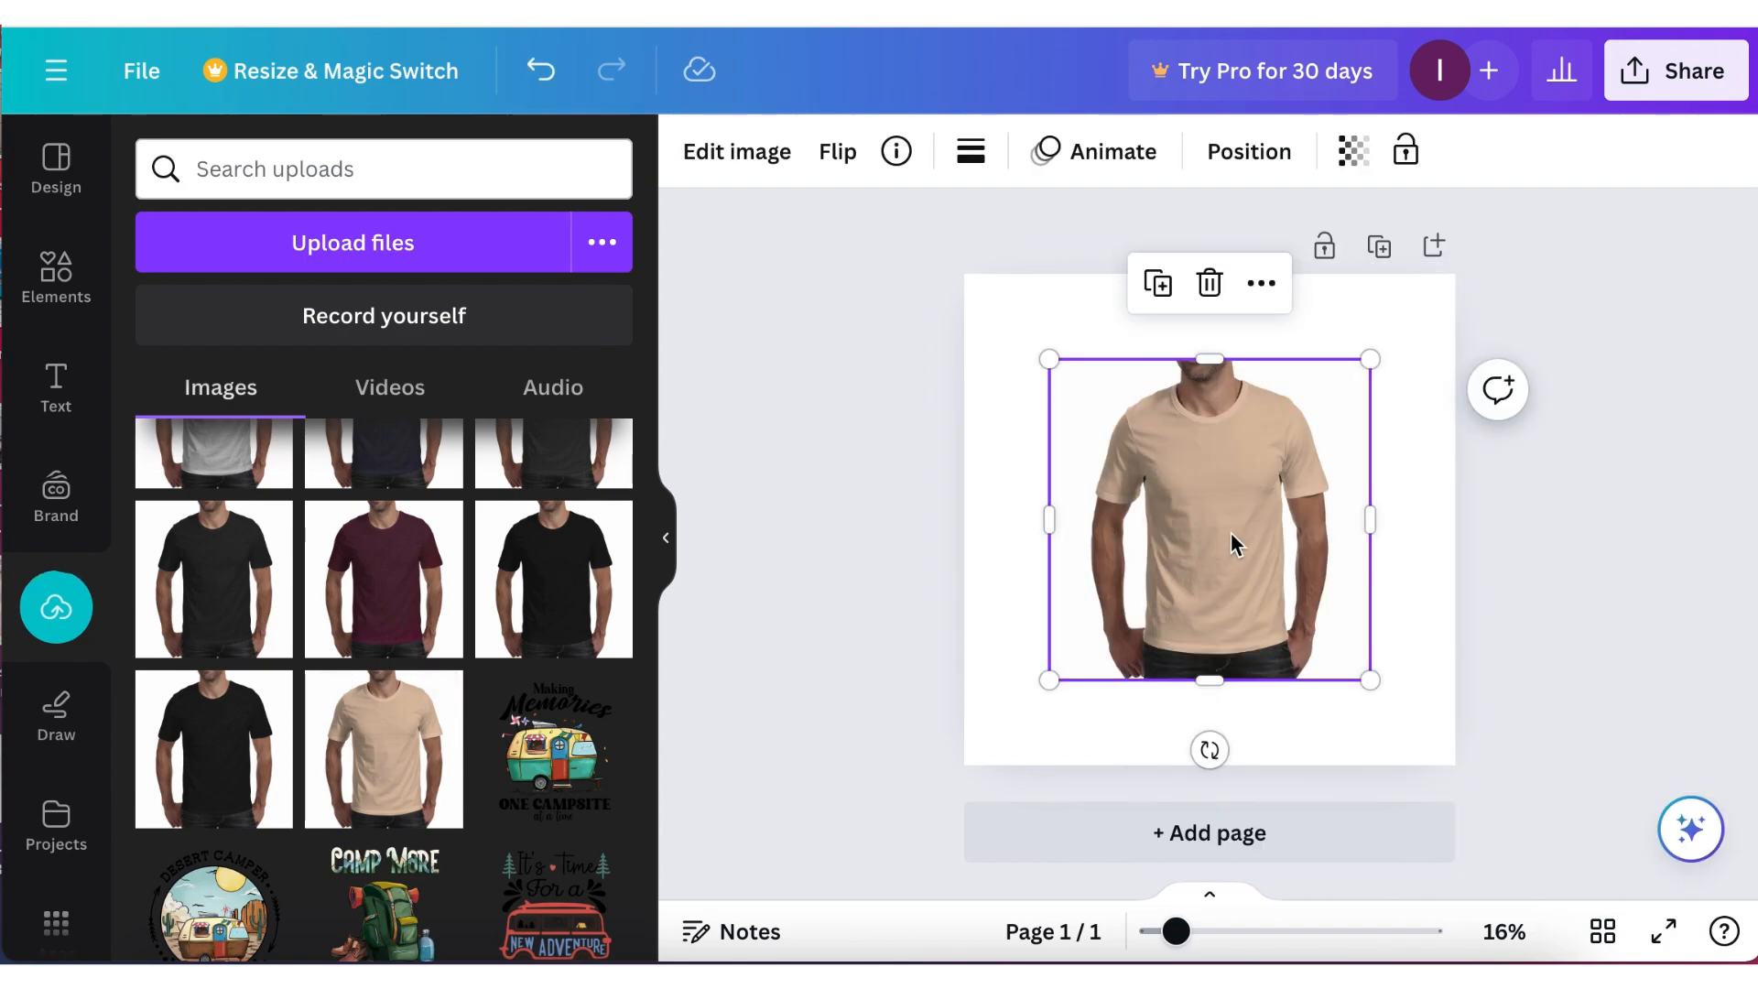
{"action": "left_click_drag", "start_coordinate": [1002, 302], "coordinate": [964, 273]}
{"action": "left_click_drag", "start_coordinate": [1368, 679], "coordinate": [1446, 764]}
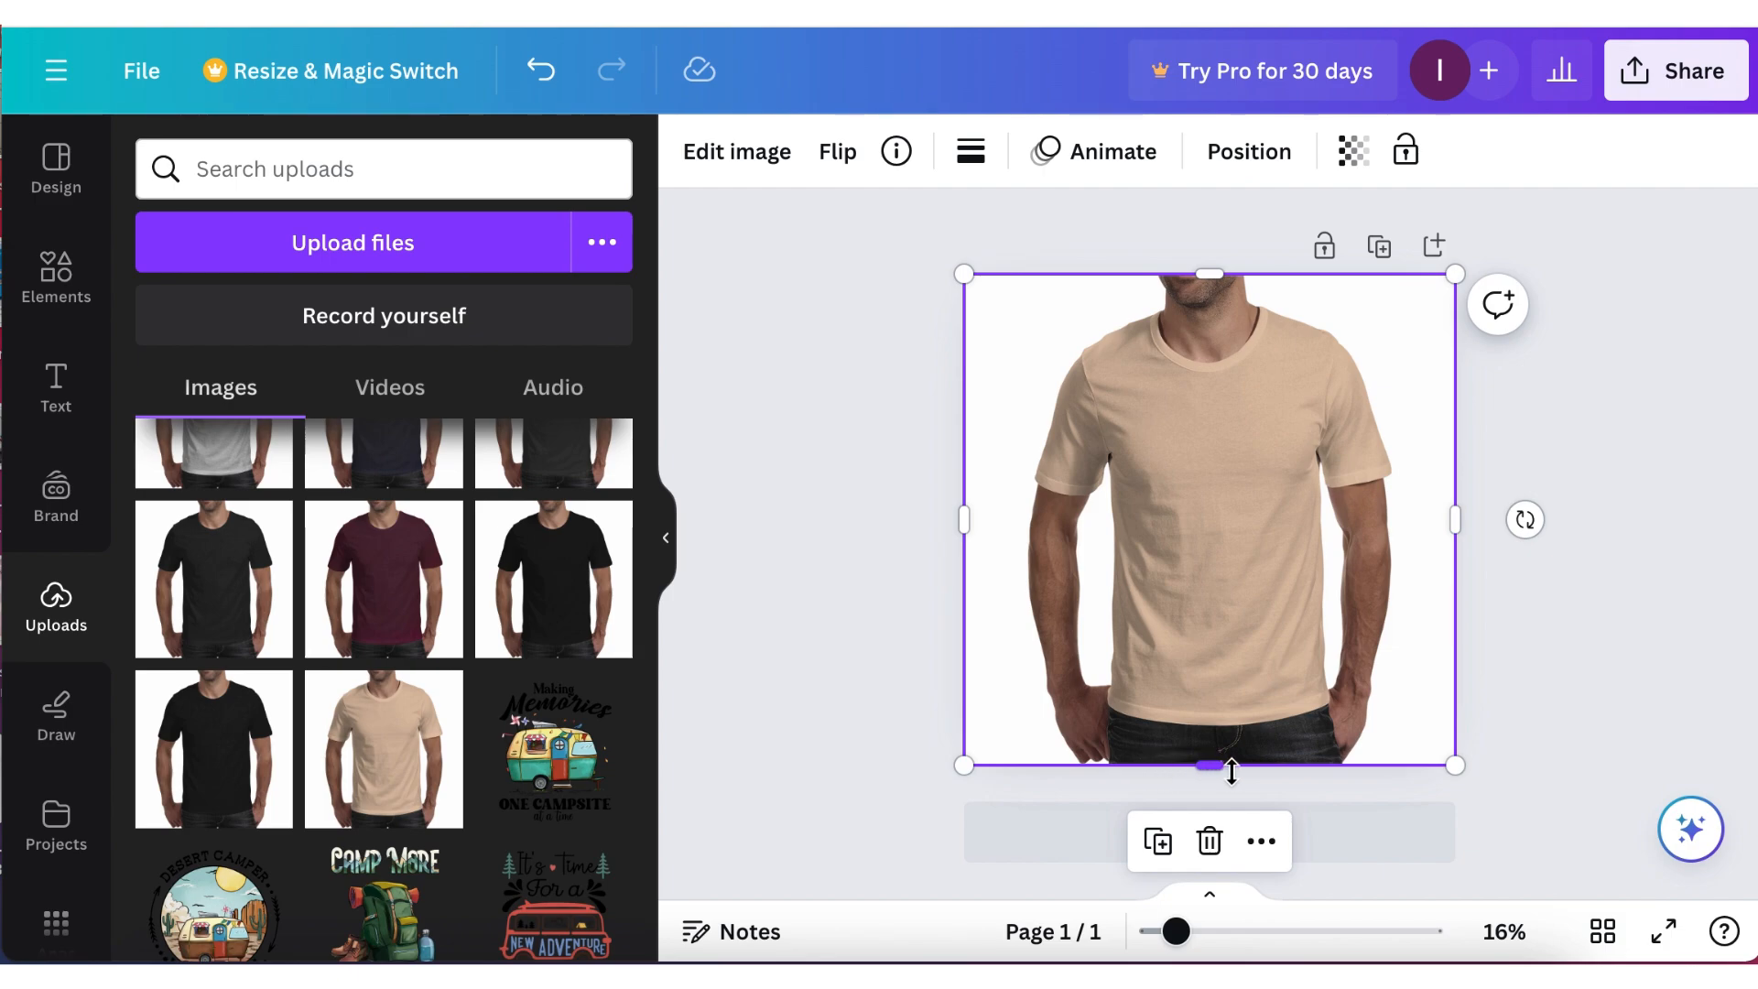
{"action": "left_click_drag", "start_coordinate": [1453, 767], "coordinate": [1424, 663]}
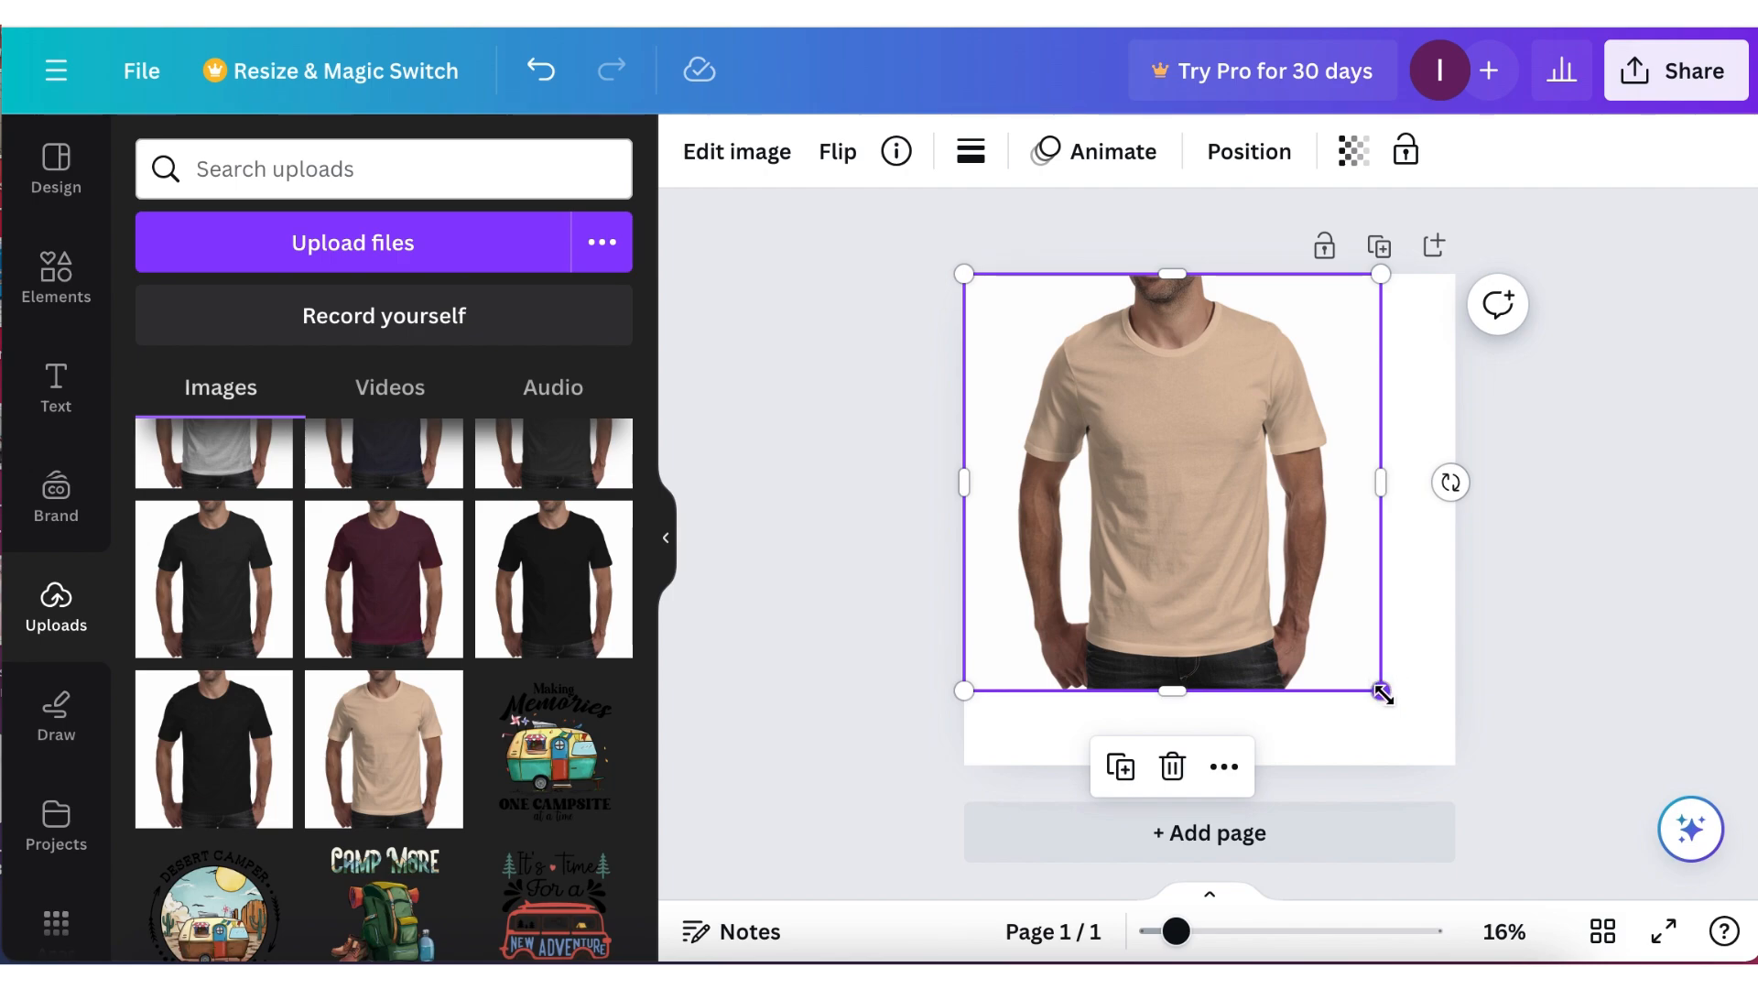
{"action": "left_click_drag", "start_coordinate": [1380, 690], "coordinate": [1456, 765]}
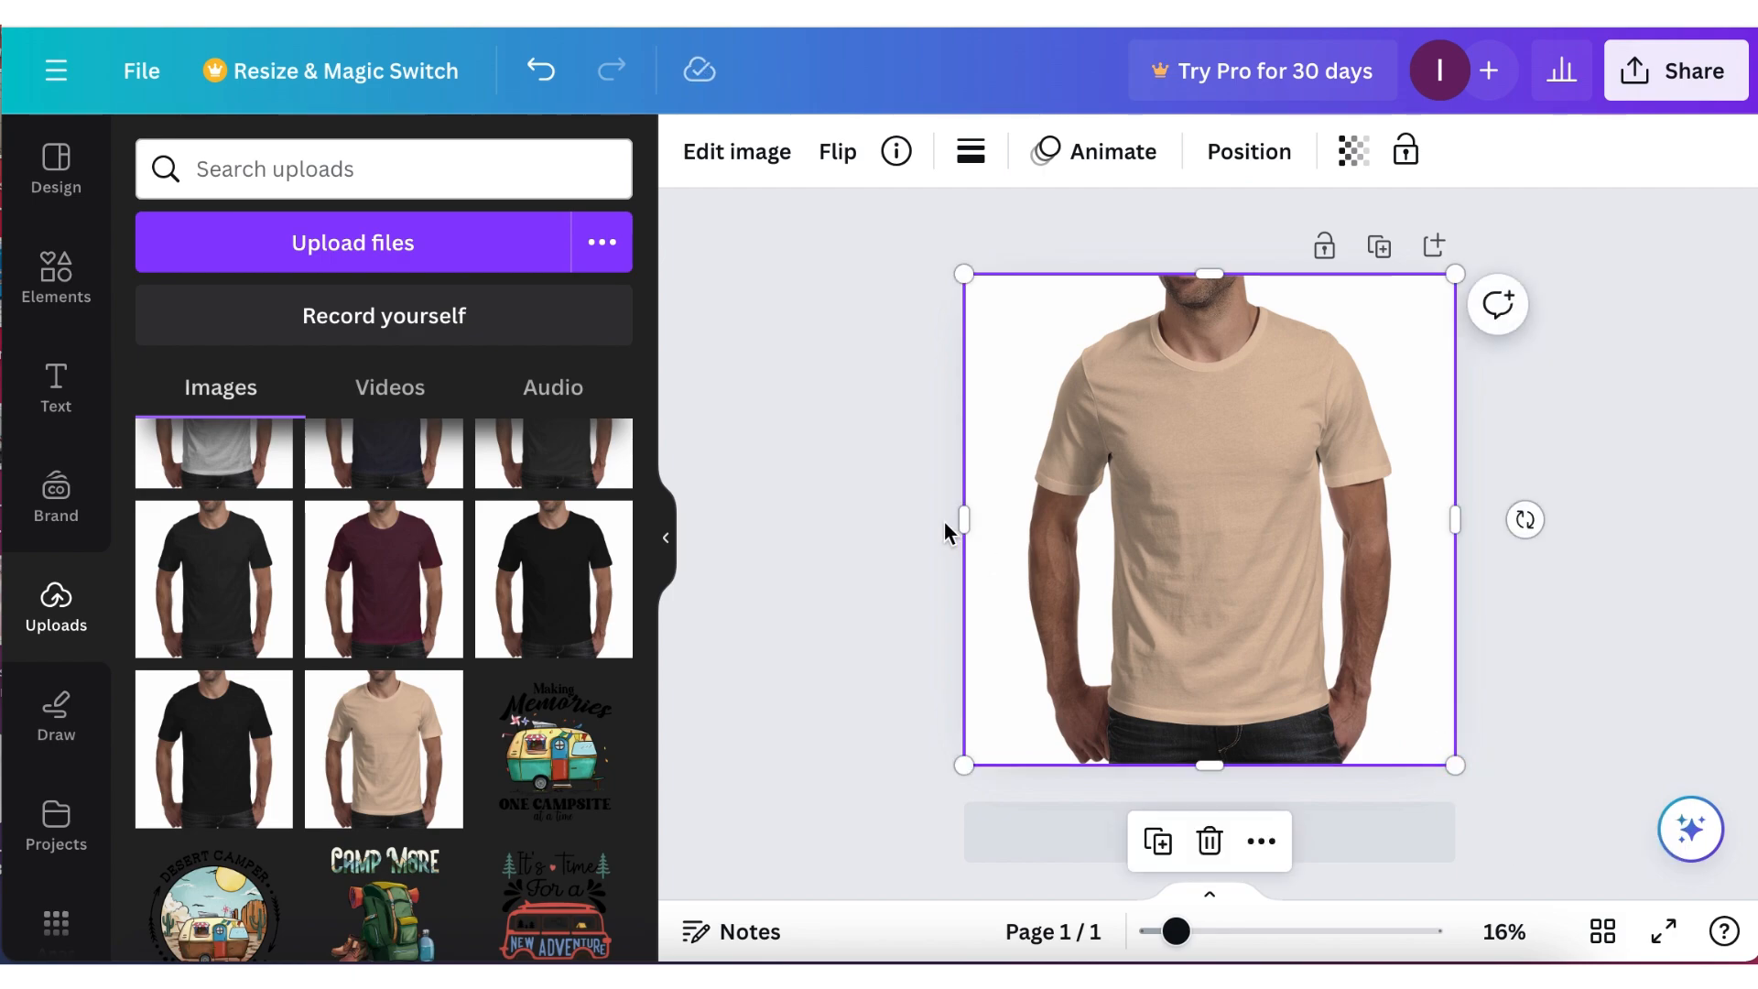
{"action": "left_click", "coordinate": [872, 549]}
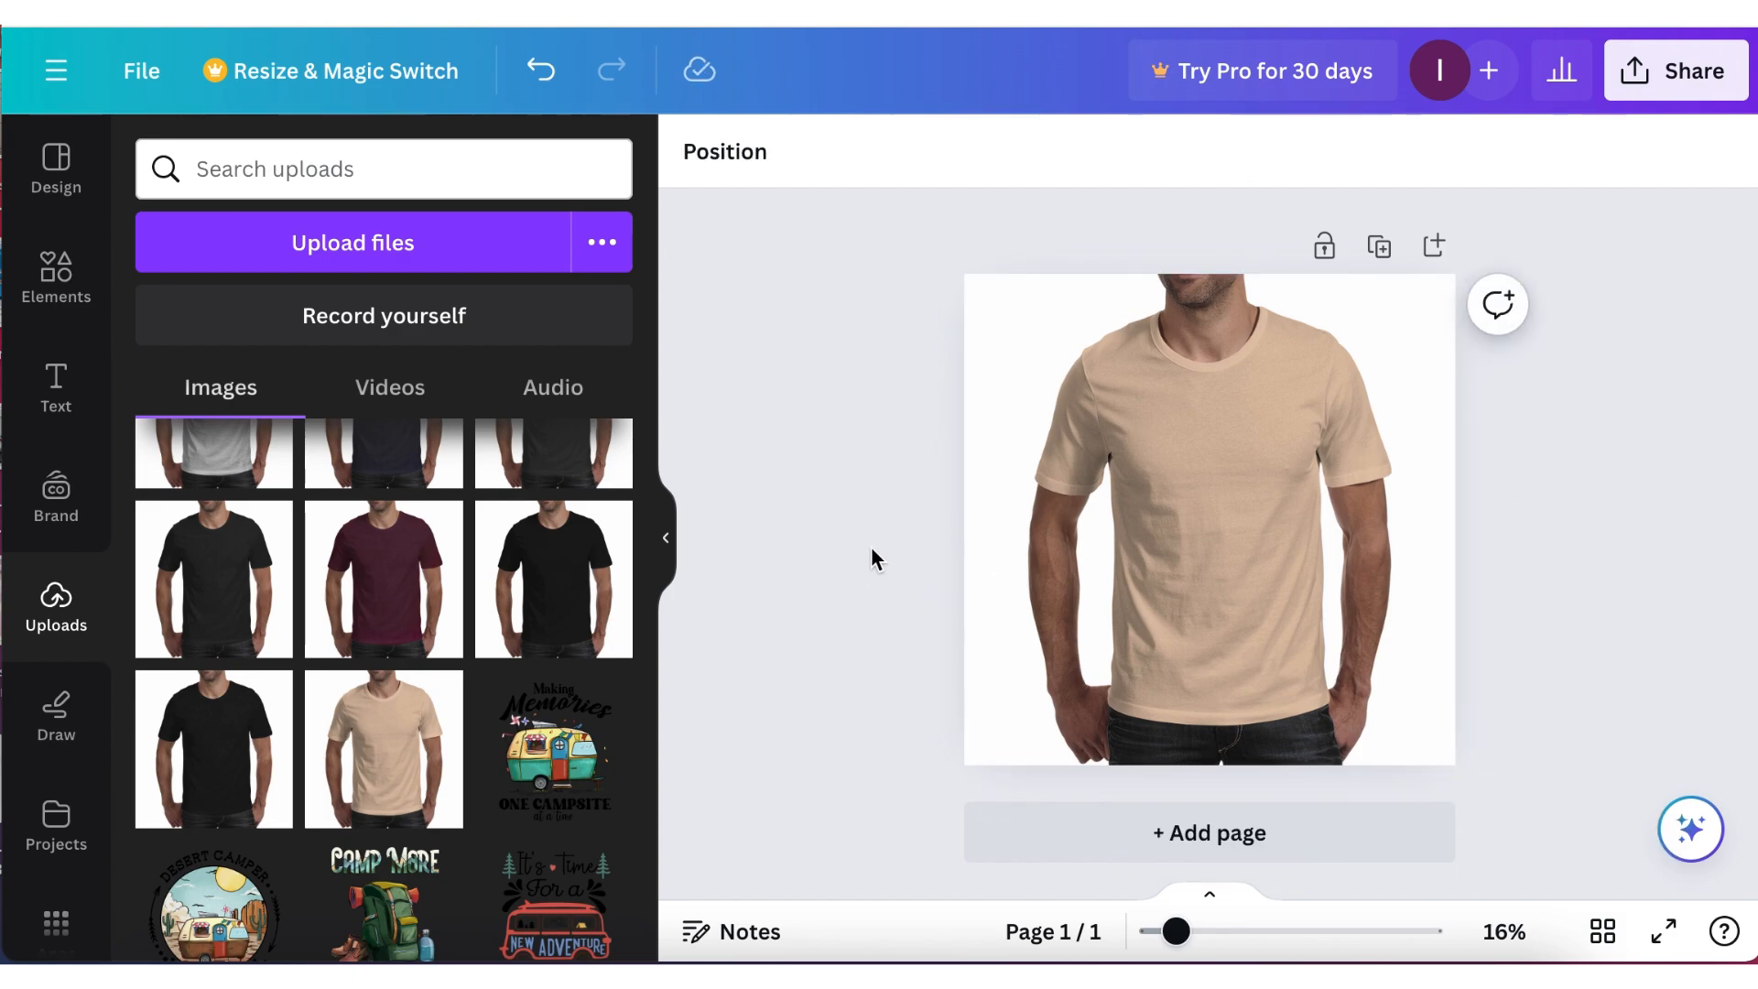
Add a second page and fill it with the uploaded black melange T-shirt mock-up.
{"action": "left_click", "coordinate": [1184, 843]}
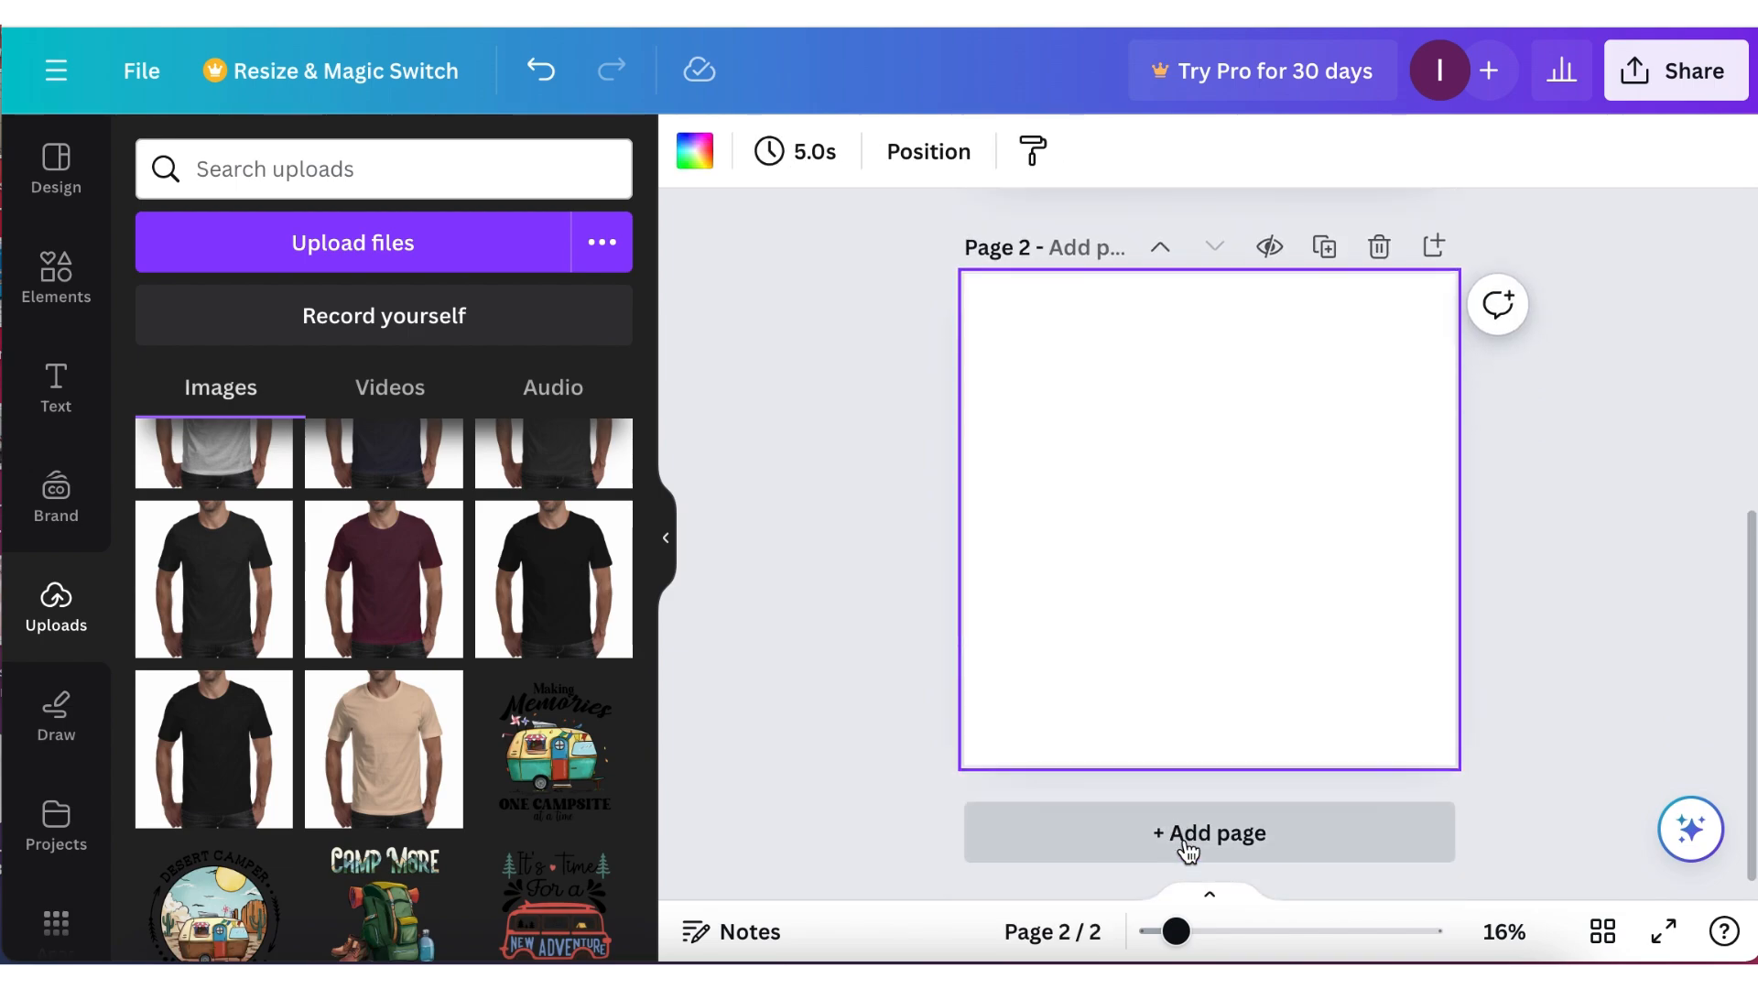
{"action": "left_click", "coordinate": [239, 776]}
{"action": "left_click_drag", "start_coordinate": [1049, 357], "coordinate": [964, 273]}
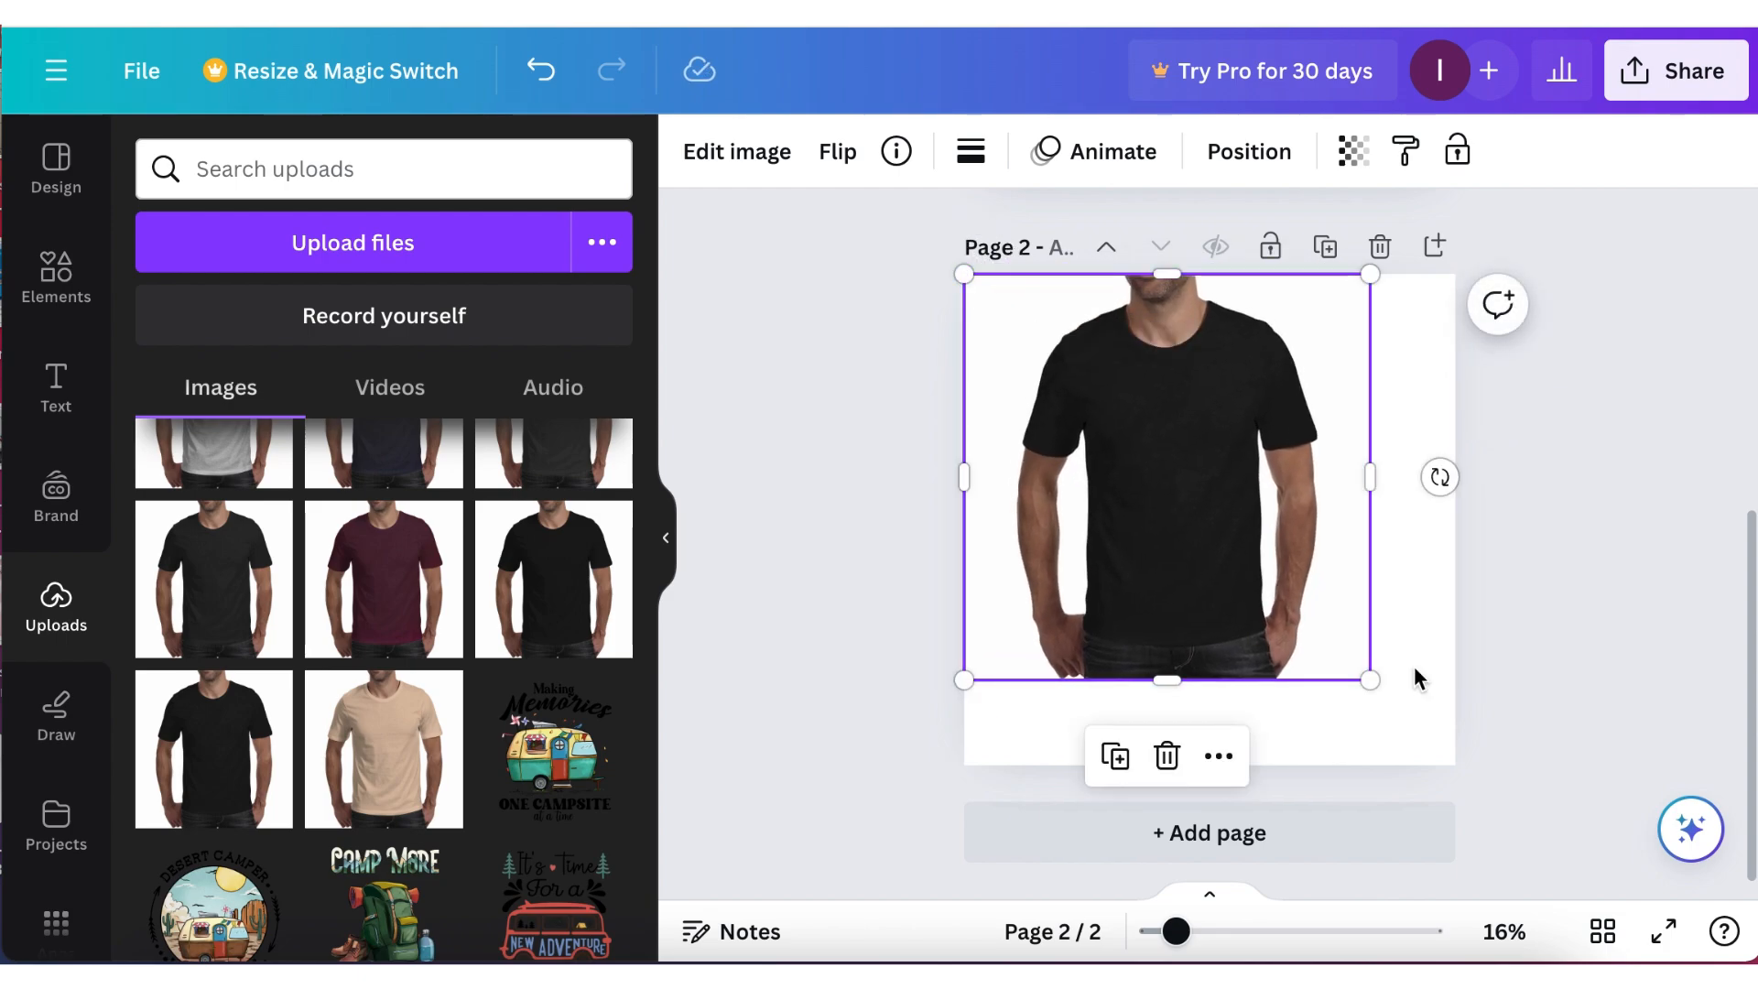
{"action": "left_click_drag", "start_coordinate": [1371, 677], "coordinate": [1455, 765]}
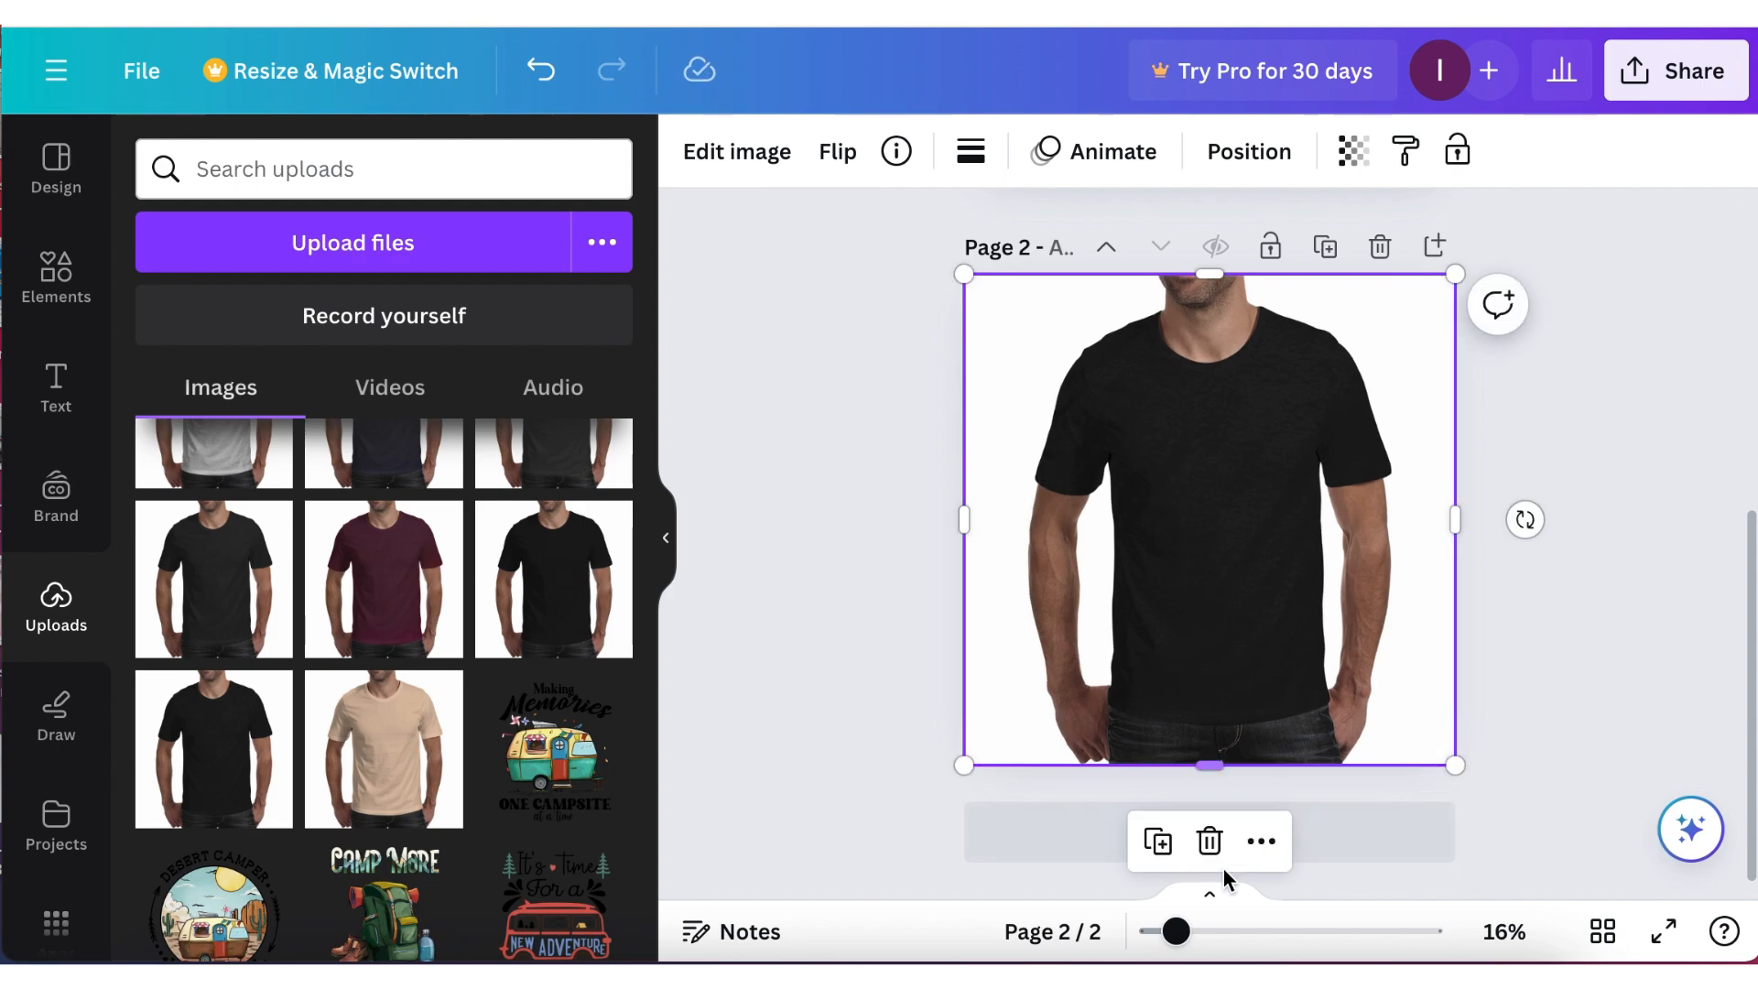
Add a third page and fill it with the uploaded black T-shirt mock-up.
{"action": "left_click", "coordinate": [1327, 830]}
{"action": "left_click", "coordinate": [546, 594]}
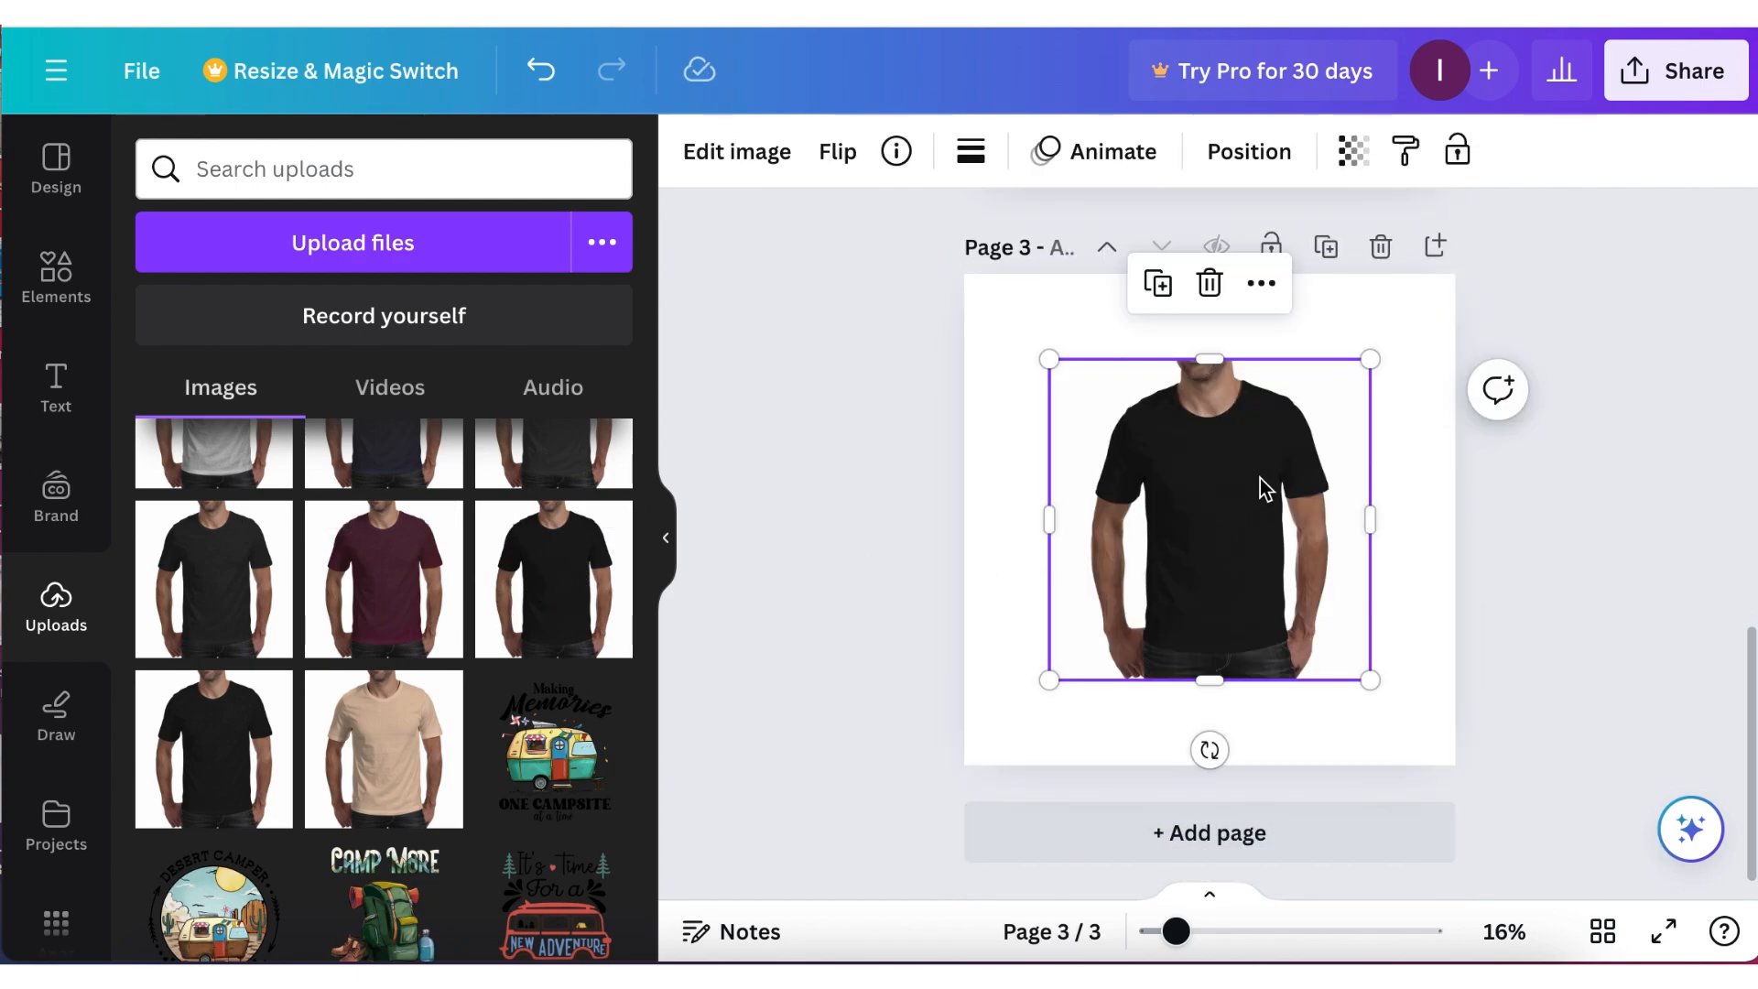
{"action": "left_click_drag", "start_coordinate": [1267, 487], "coordinate": [1168, 394]}
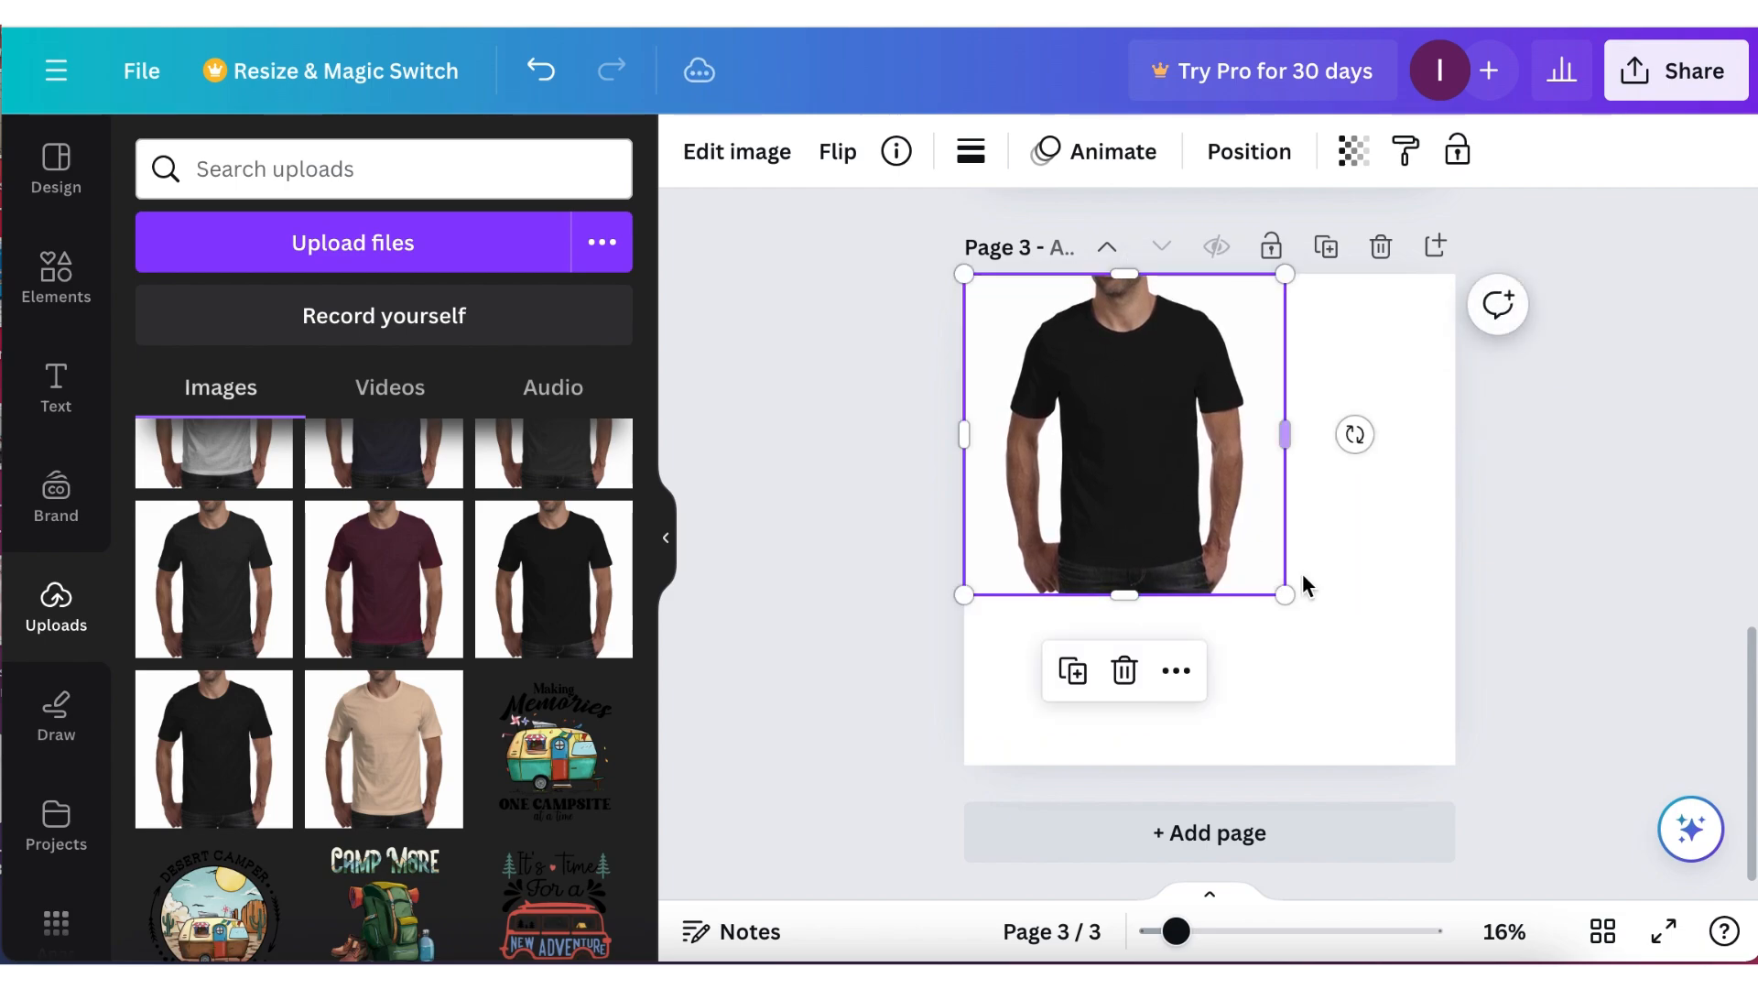
{"action": "left_click_drag", "start_coordinate": [1284, 593], "coordinate": [1442, 772]}
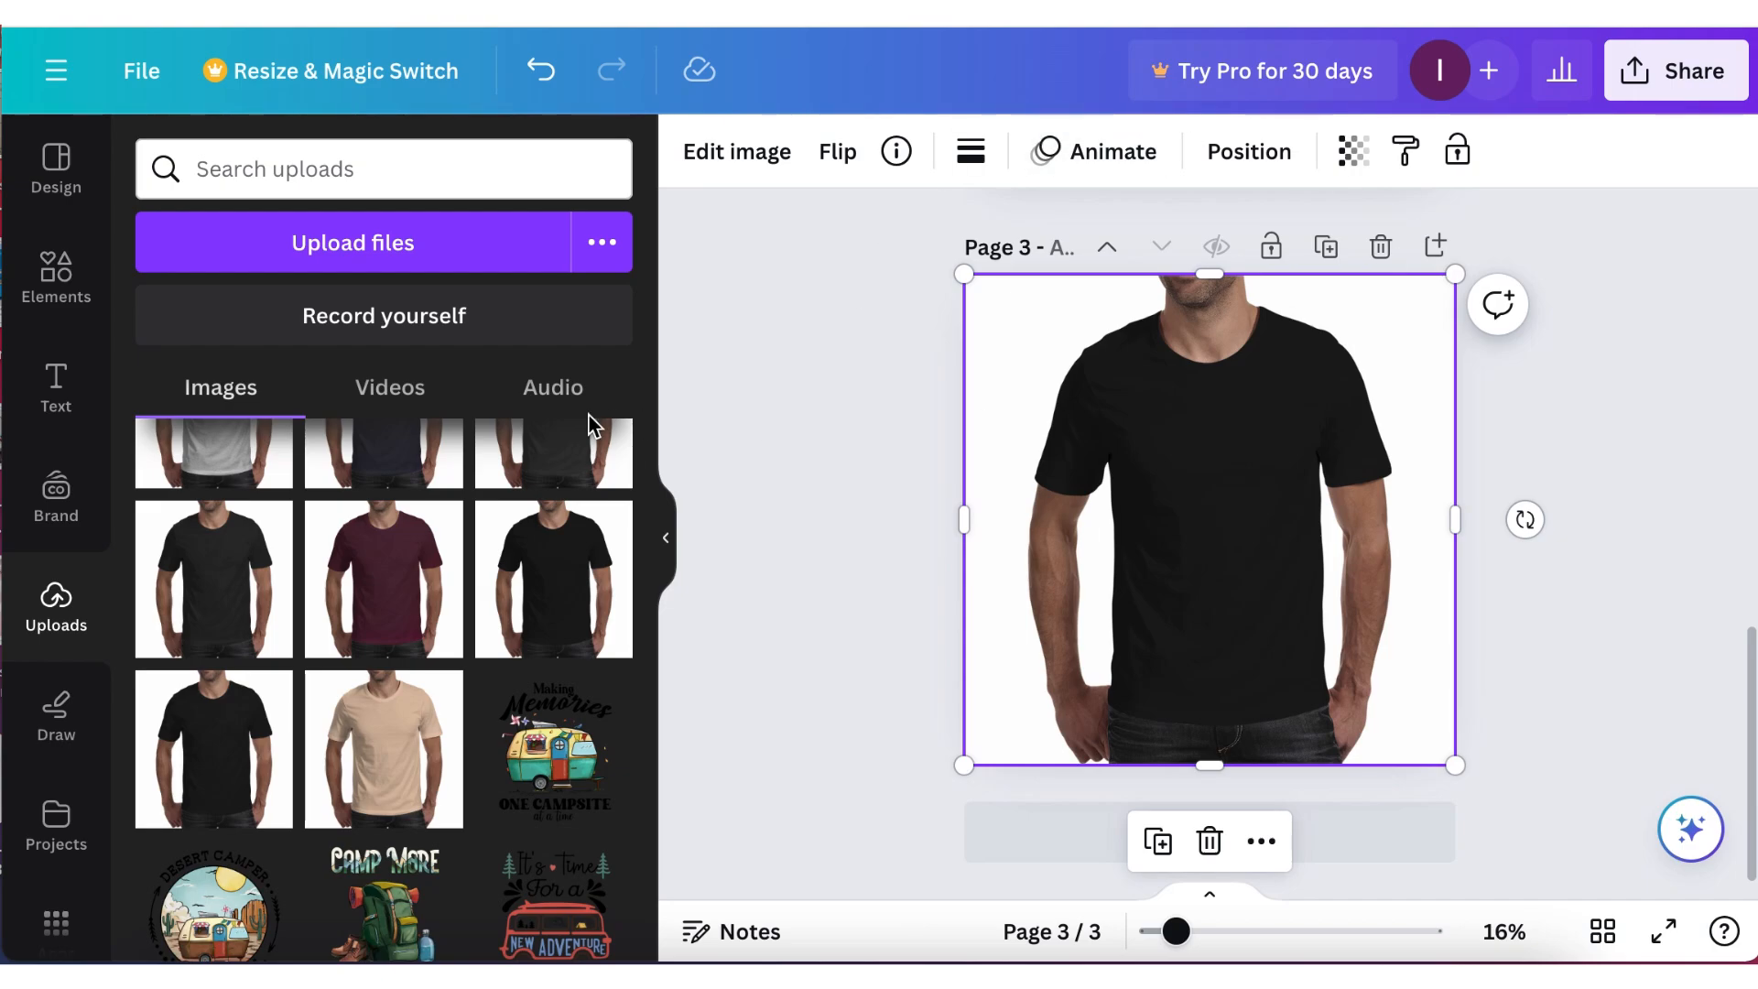
{"action": "left_click", "coordinate": [695, 422]}
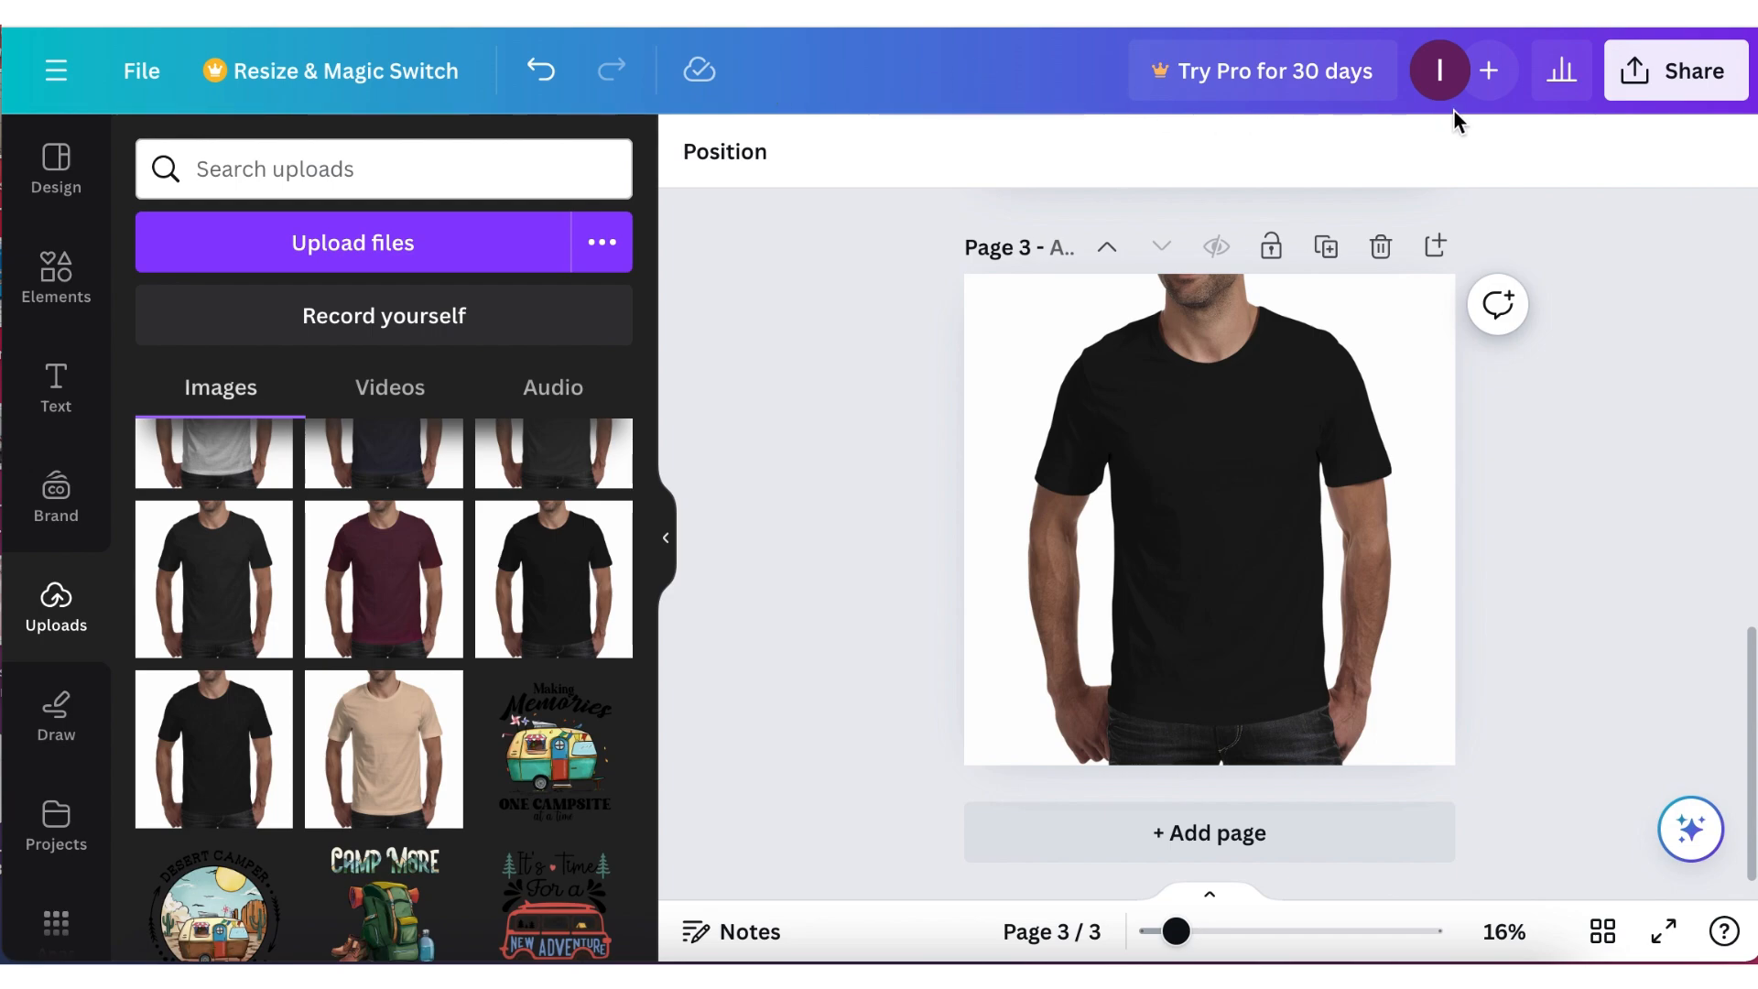
Place the uploaded "Making Memories One Campsite at a time" design on page 1's beige T-shirt and shrink it to chest size.
{"action": "scroll", "coordinate": [1507, 566], "scroll_direction": "up", "scroll_amount": 3}
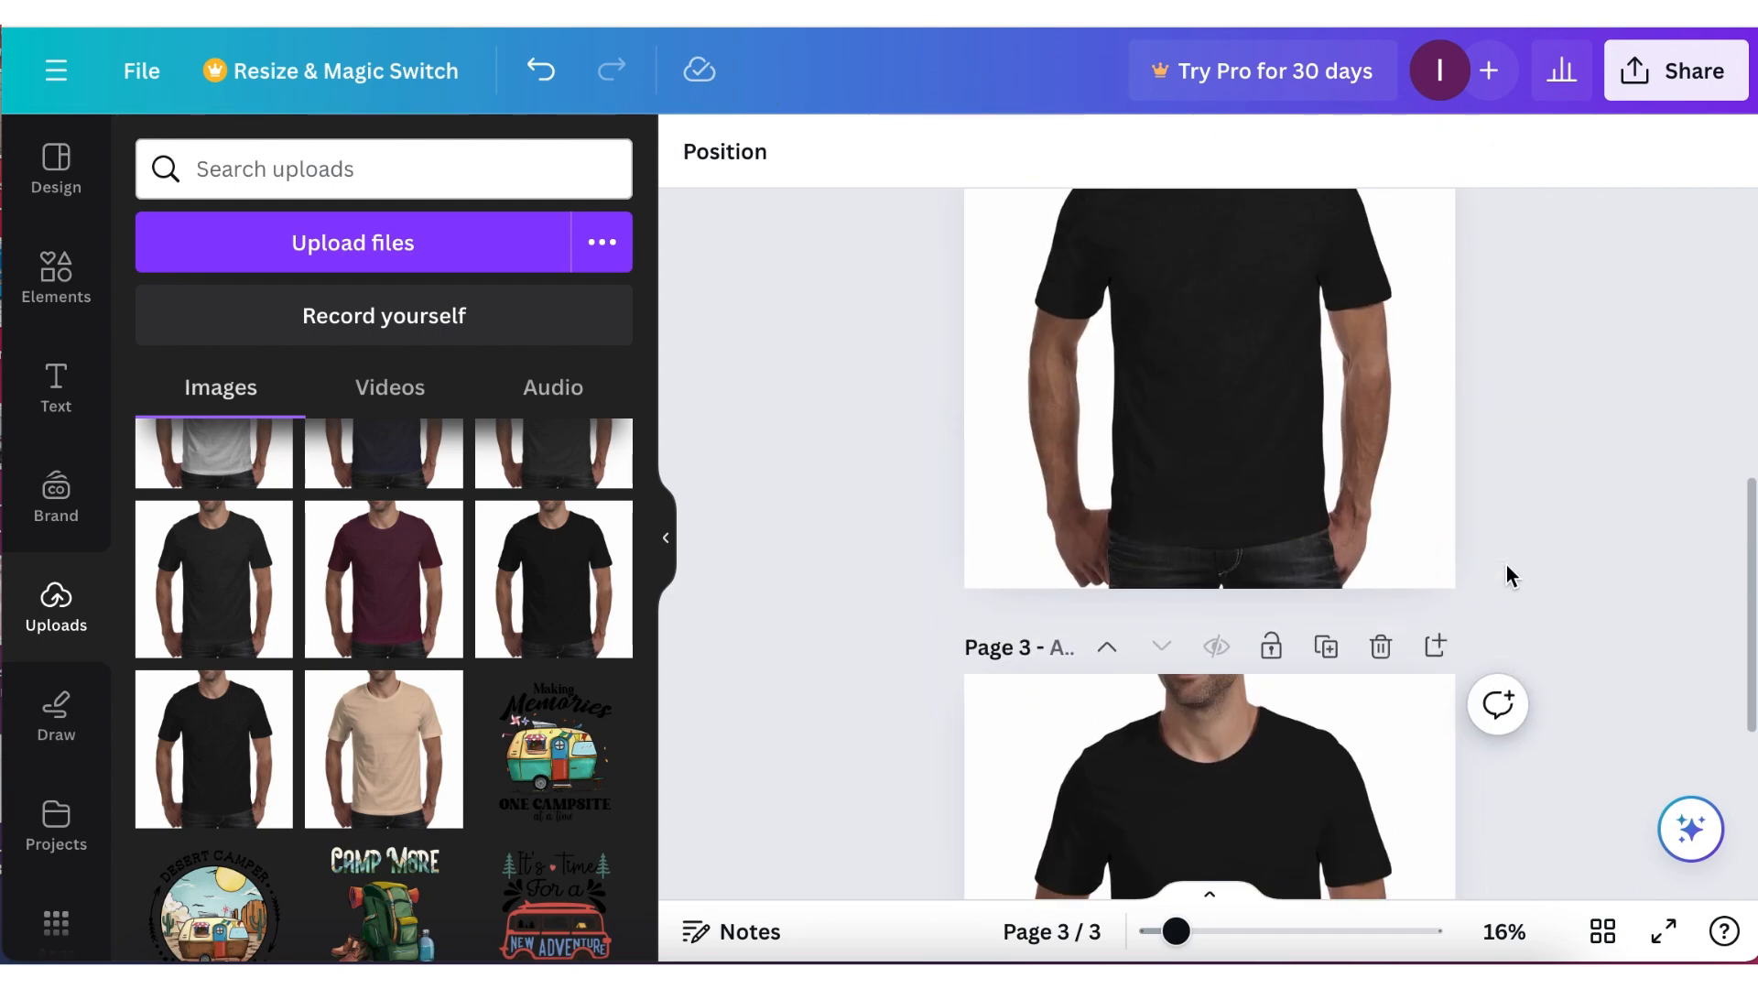
{"action": "scroll", "coordinate": [1506, 567], "scroll_direction": "down", "scroll_amount": 3}
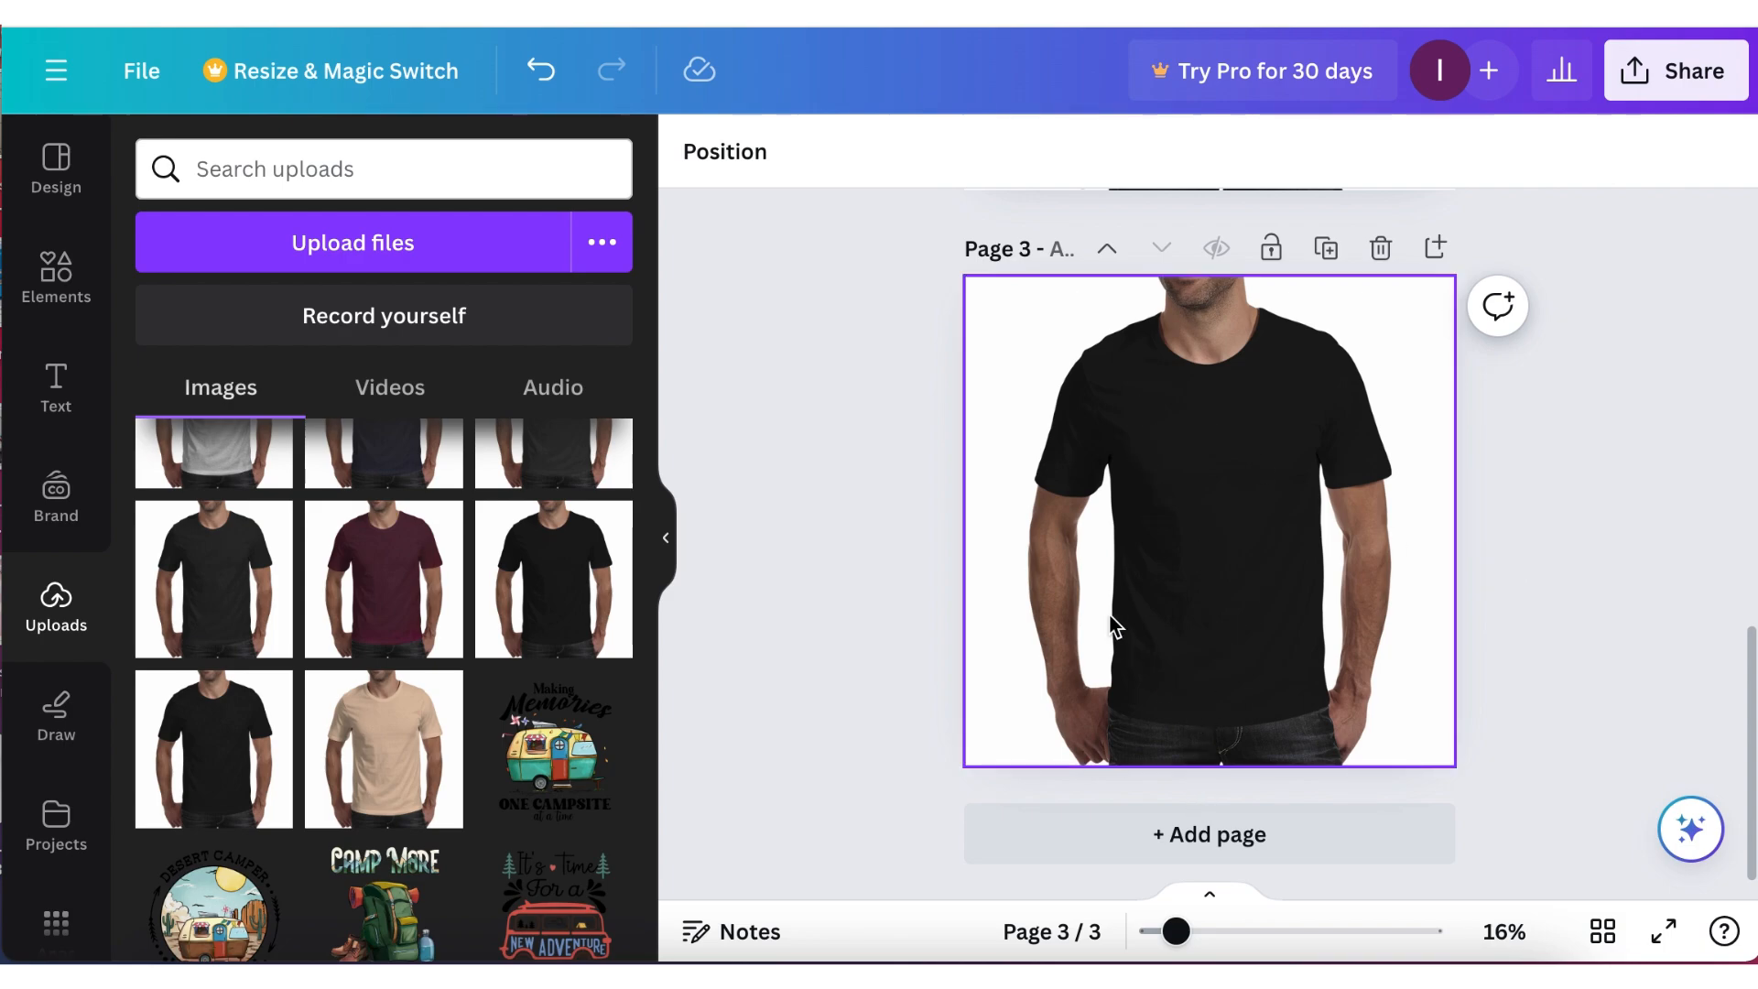
{"action": "scroll", "coordinate": [1203, 519], "scroll_direction": "up", "scroll_amount": 10}
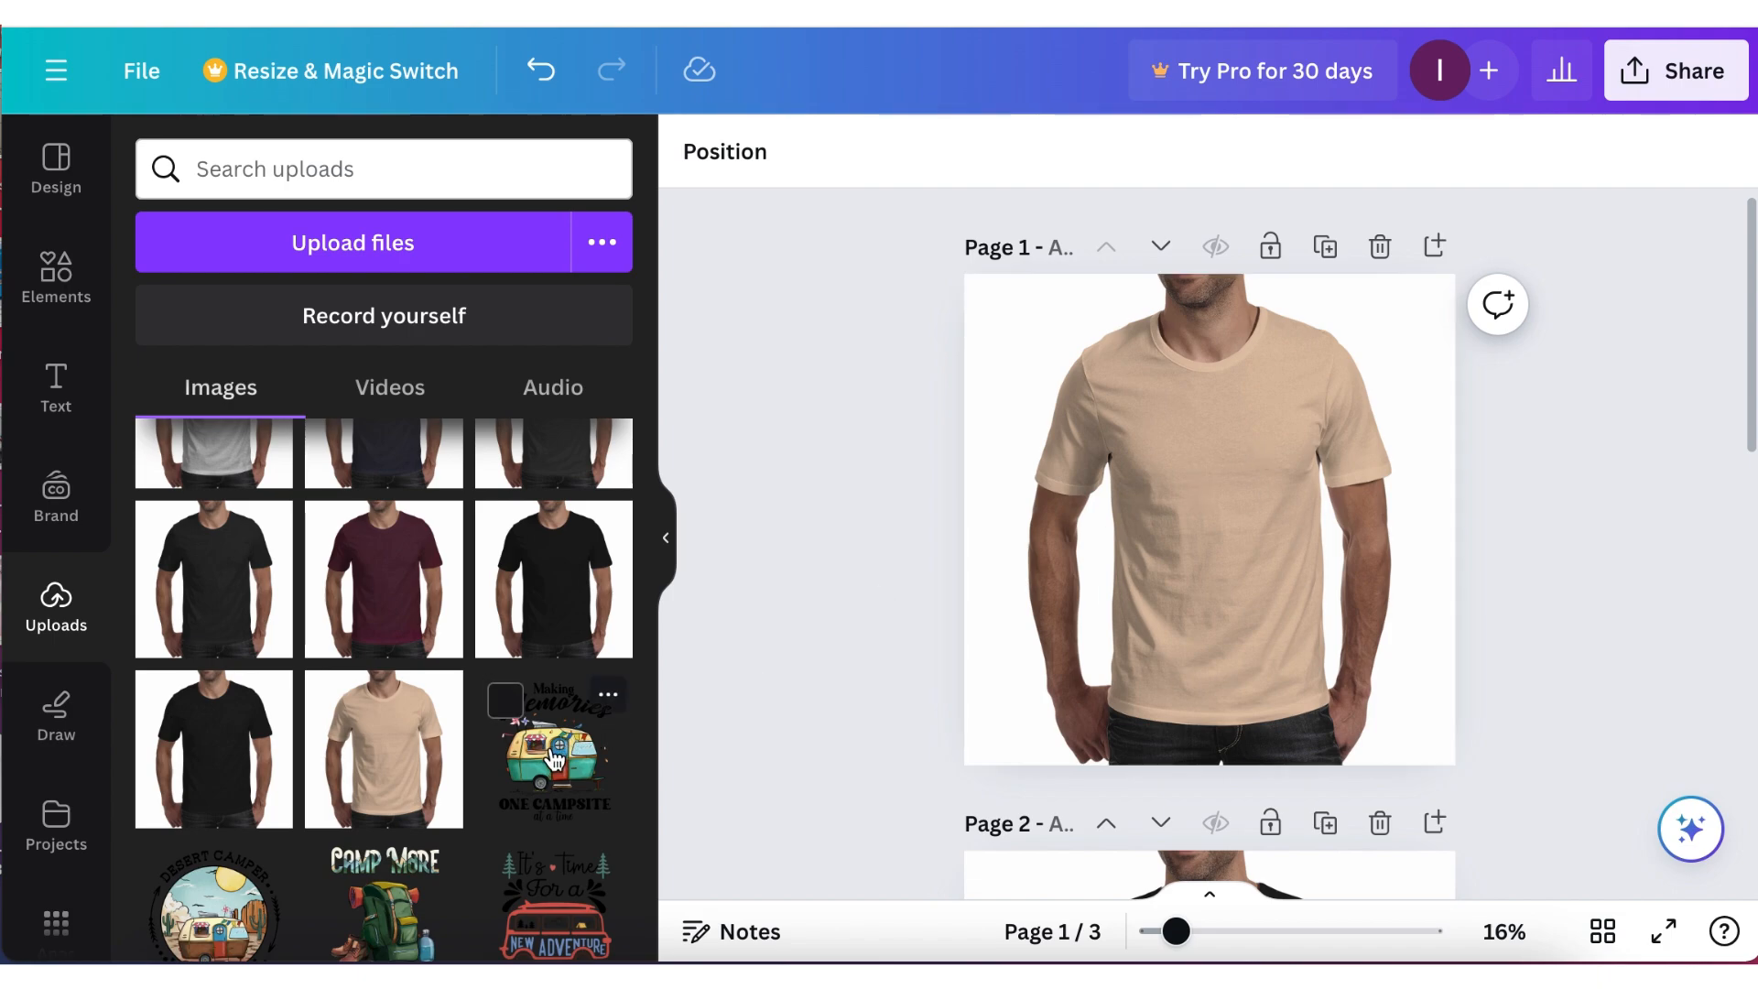
{"action": "left_click_drag", "start_coordinate": [553, 760], "coordinate": [1178, 420]}
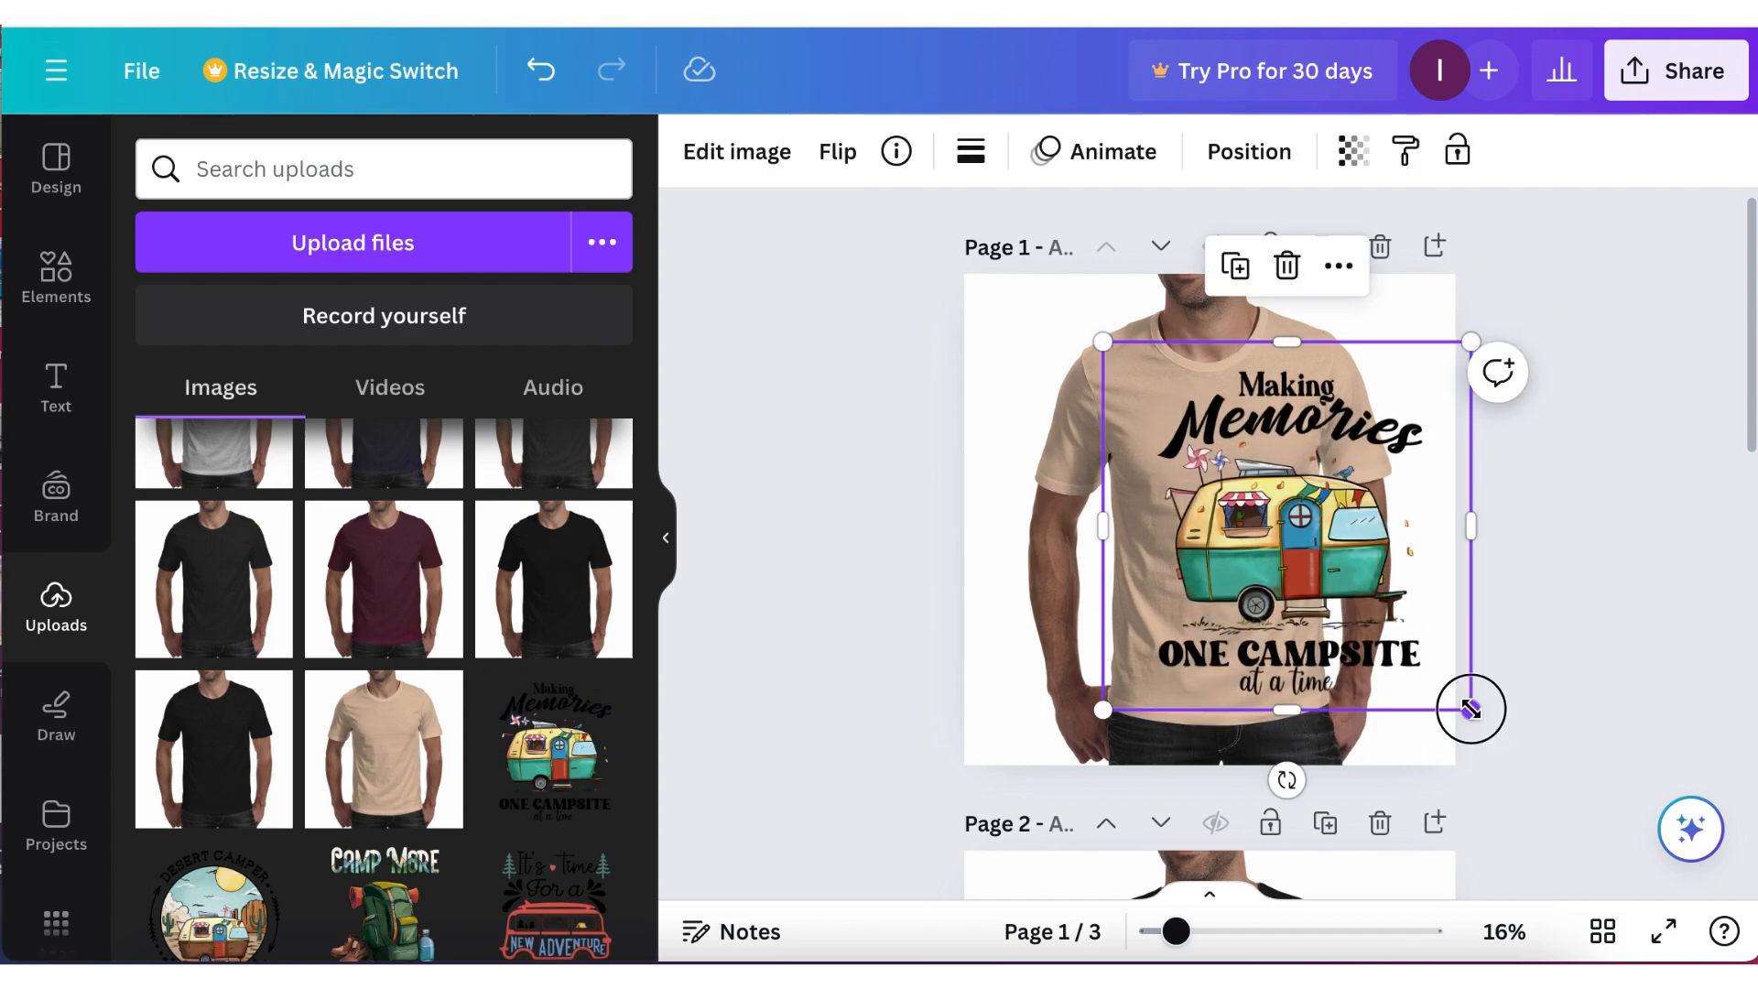
{"action": "left_click_drag", "start_coordinate": [1470, 709], "coordinate": [1290, 577]}
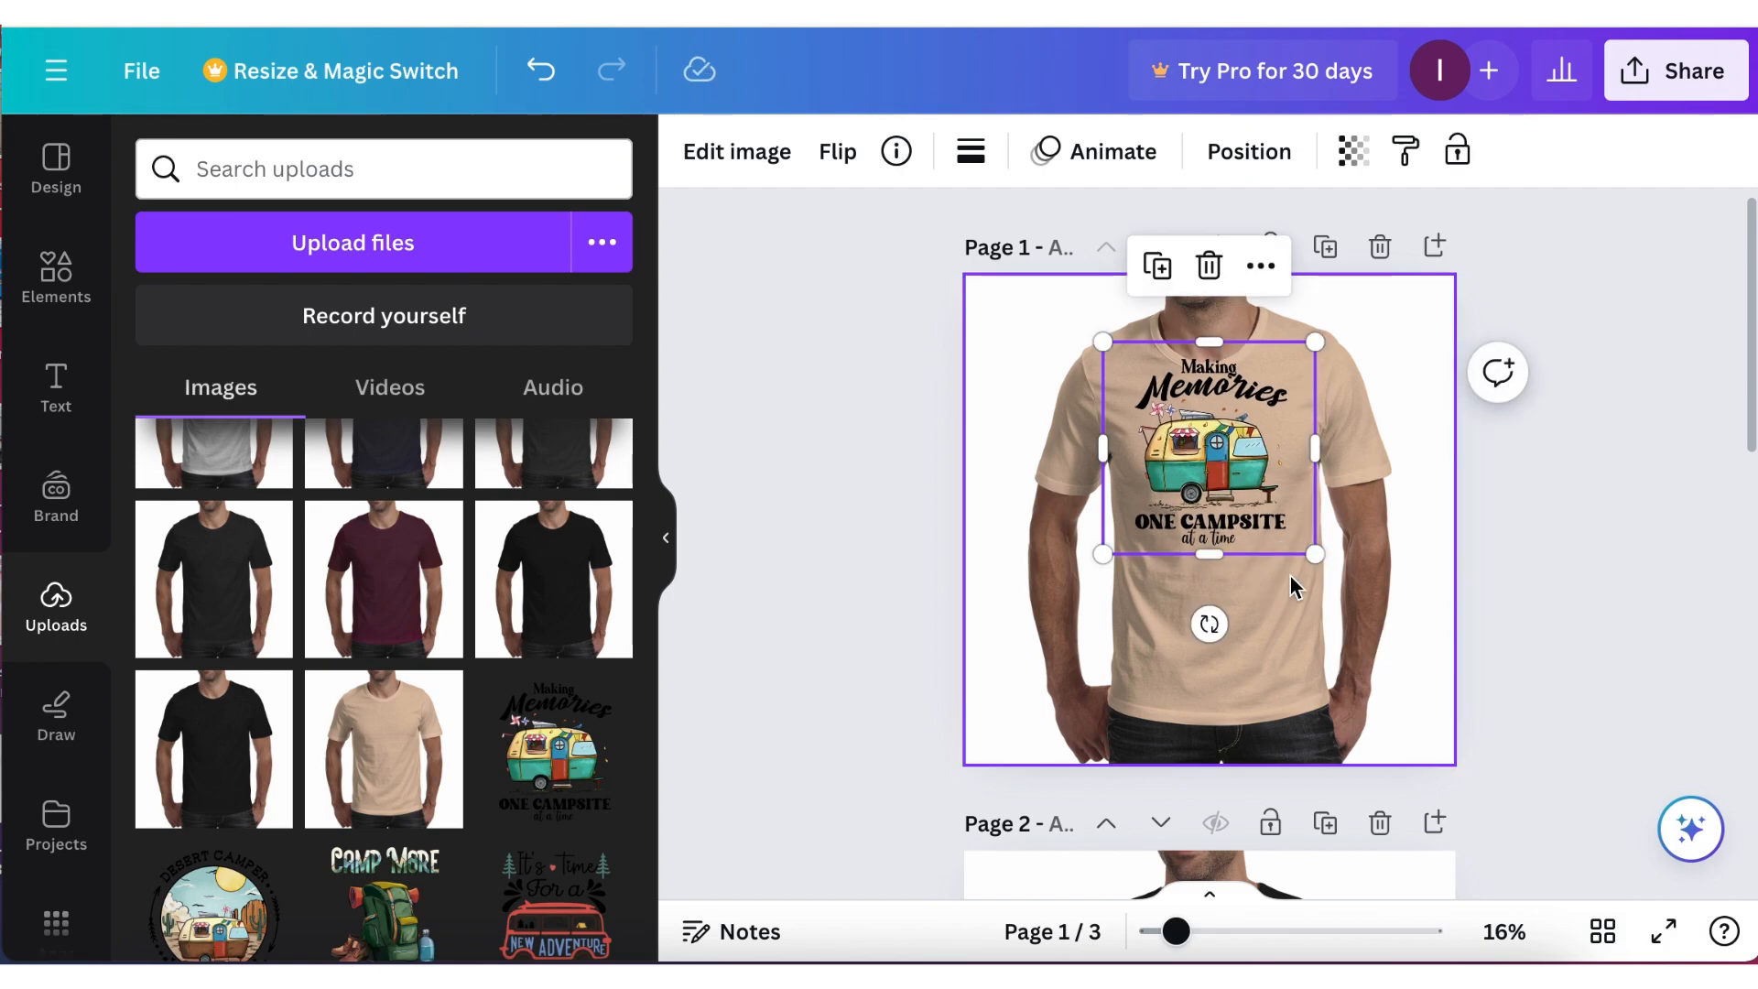
Enlarge the "Making Memories" design to span most of the shirt front, centre it on the page and nudge it slightly right.
{"action": "left_click_drag", "start_coordinate": [1214, 436], "coordinate": [1226, 476]}
{"action": "left_click_drag", "start_coordinate": [1324, 590], "coordinate": [1380, 646]}
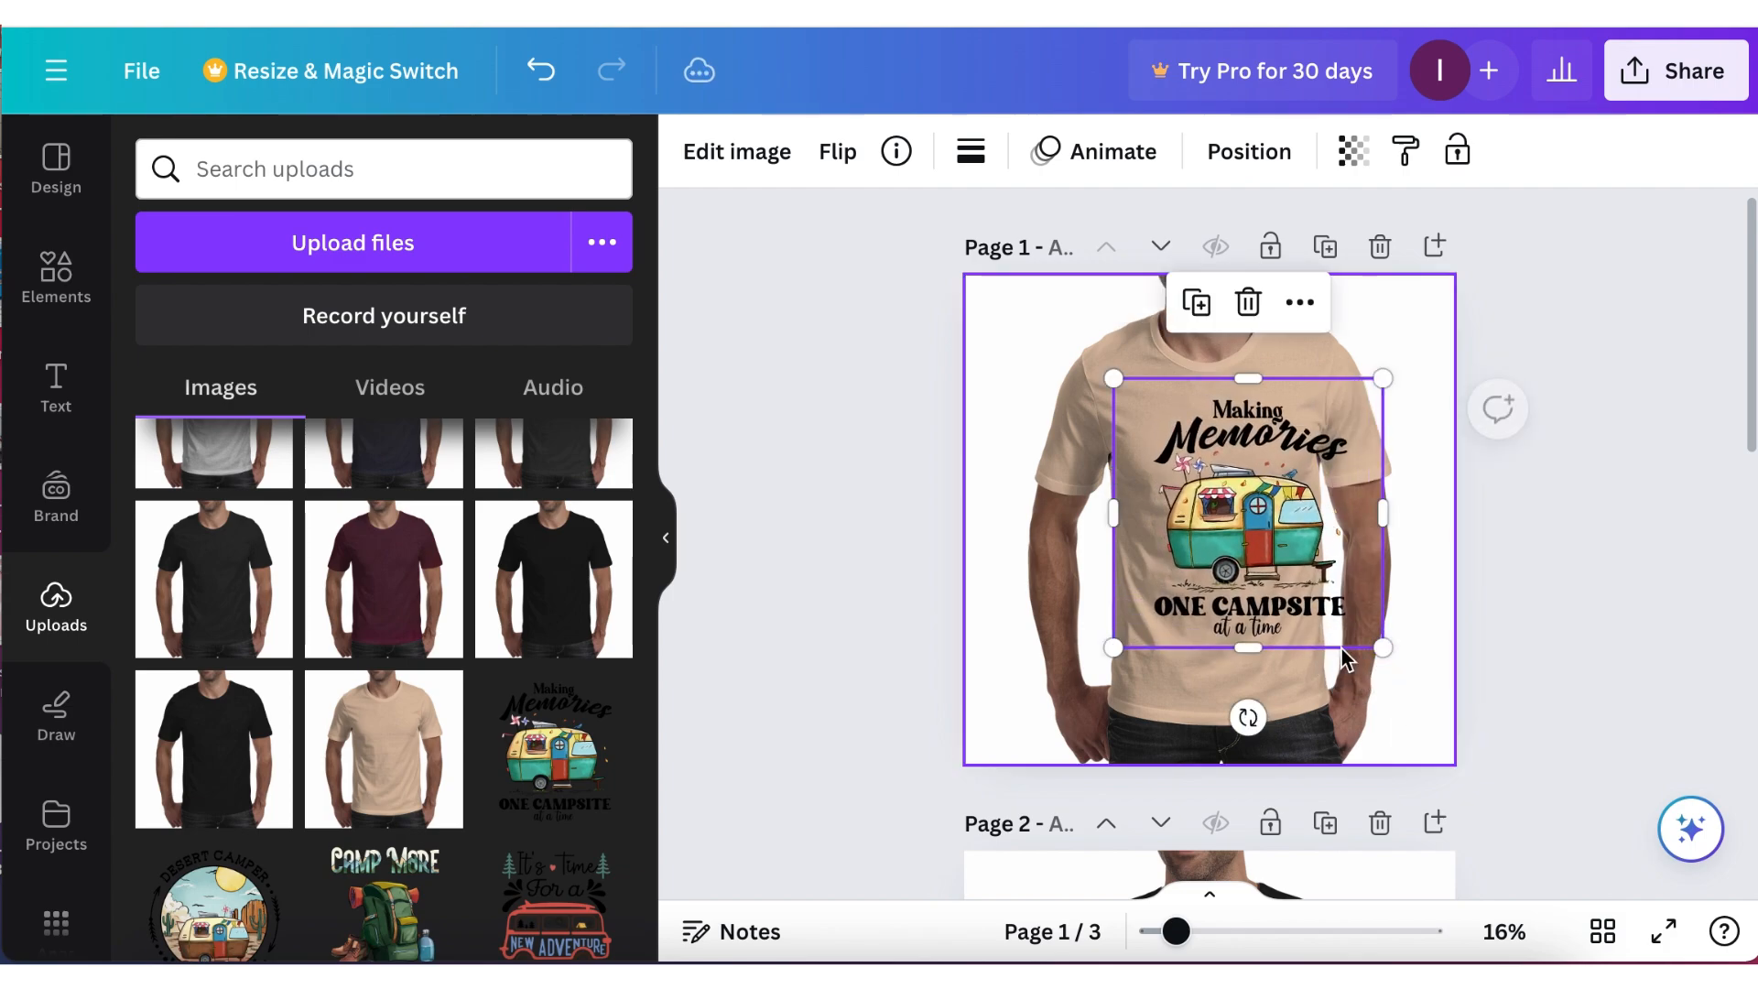
{"action": "left_click_drag", "start_coordinate": [1250, 517], "coordinate": [1219, 520]}
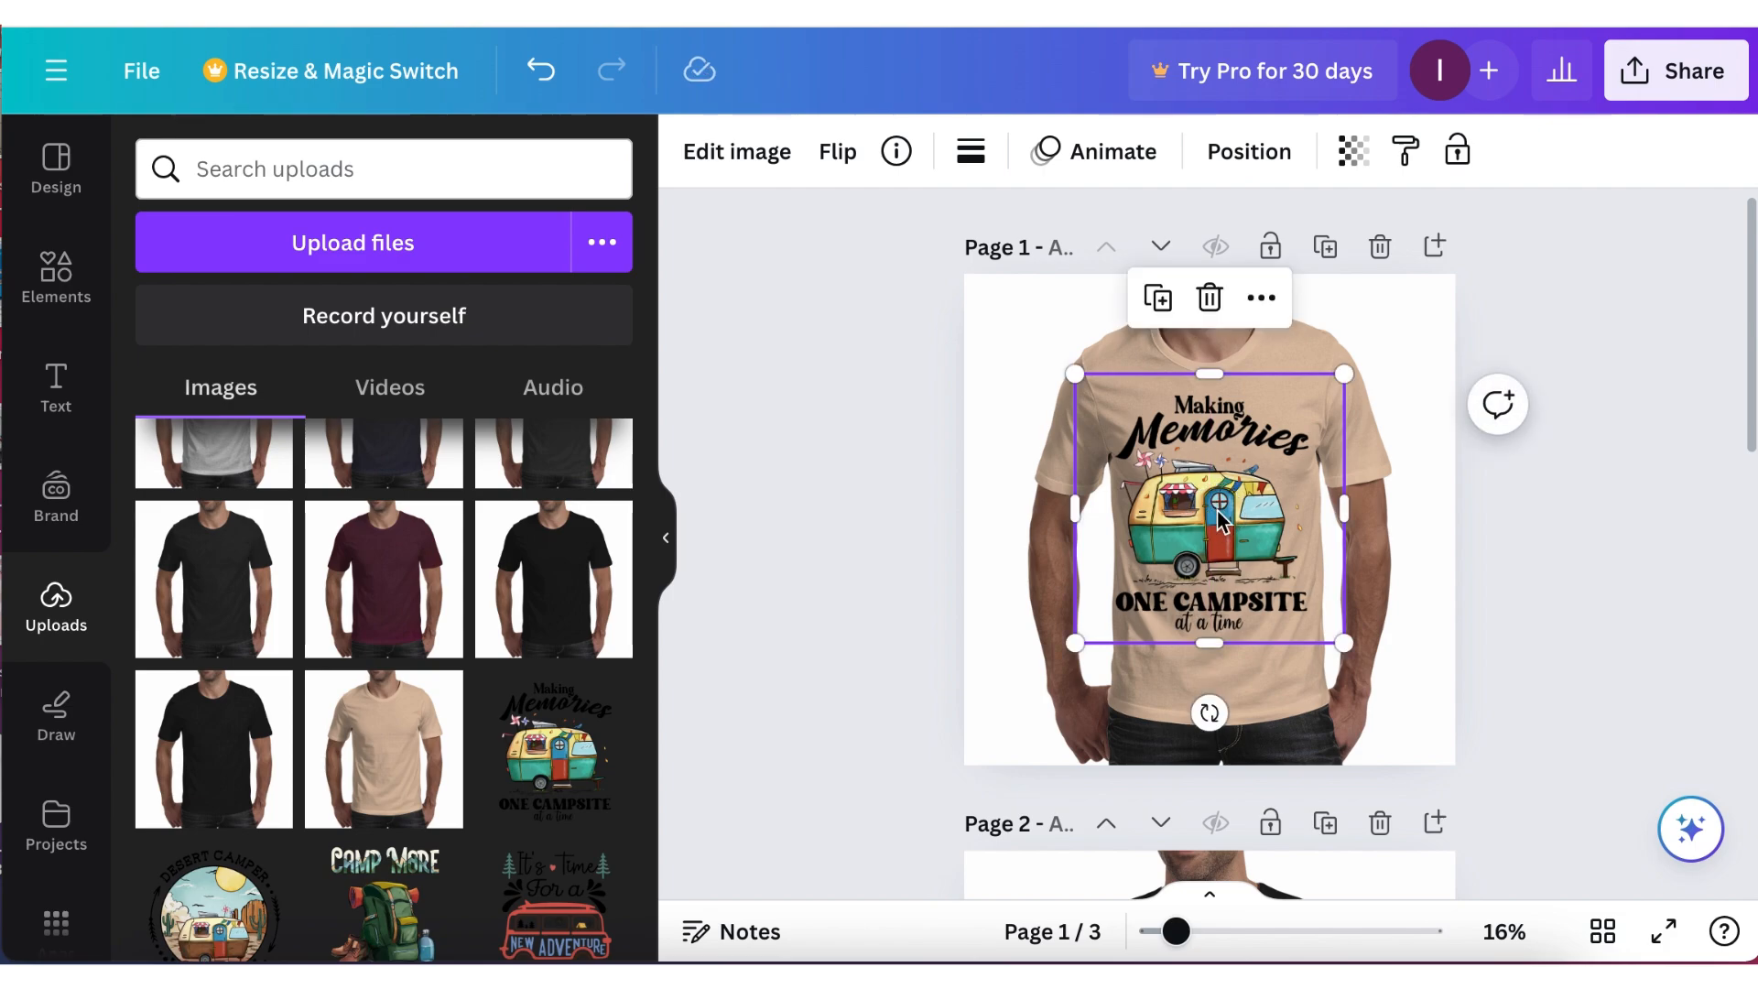
{"action": "key", "text": "Right"}
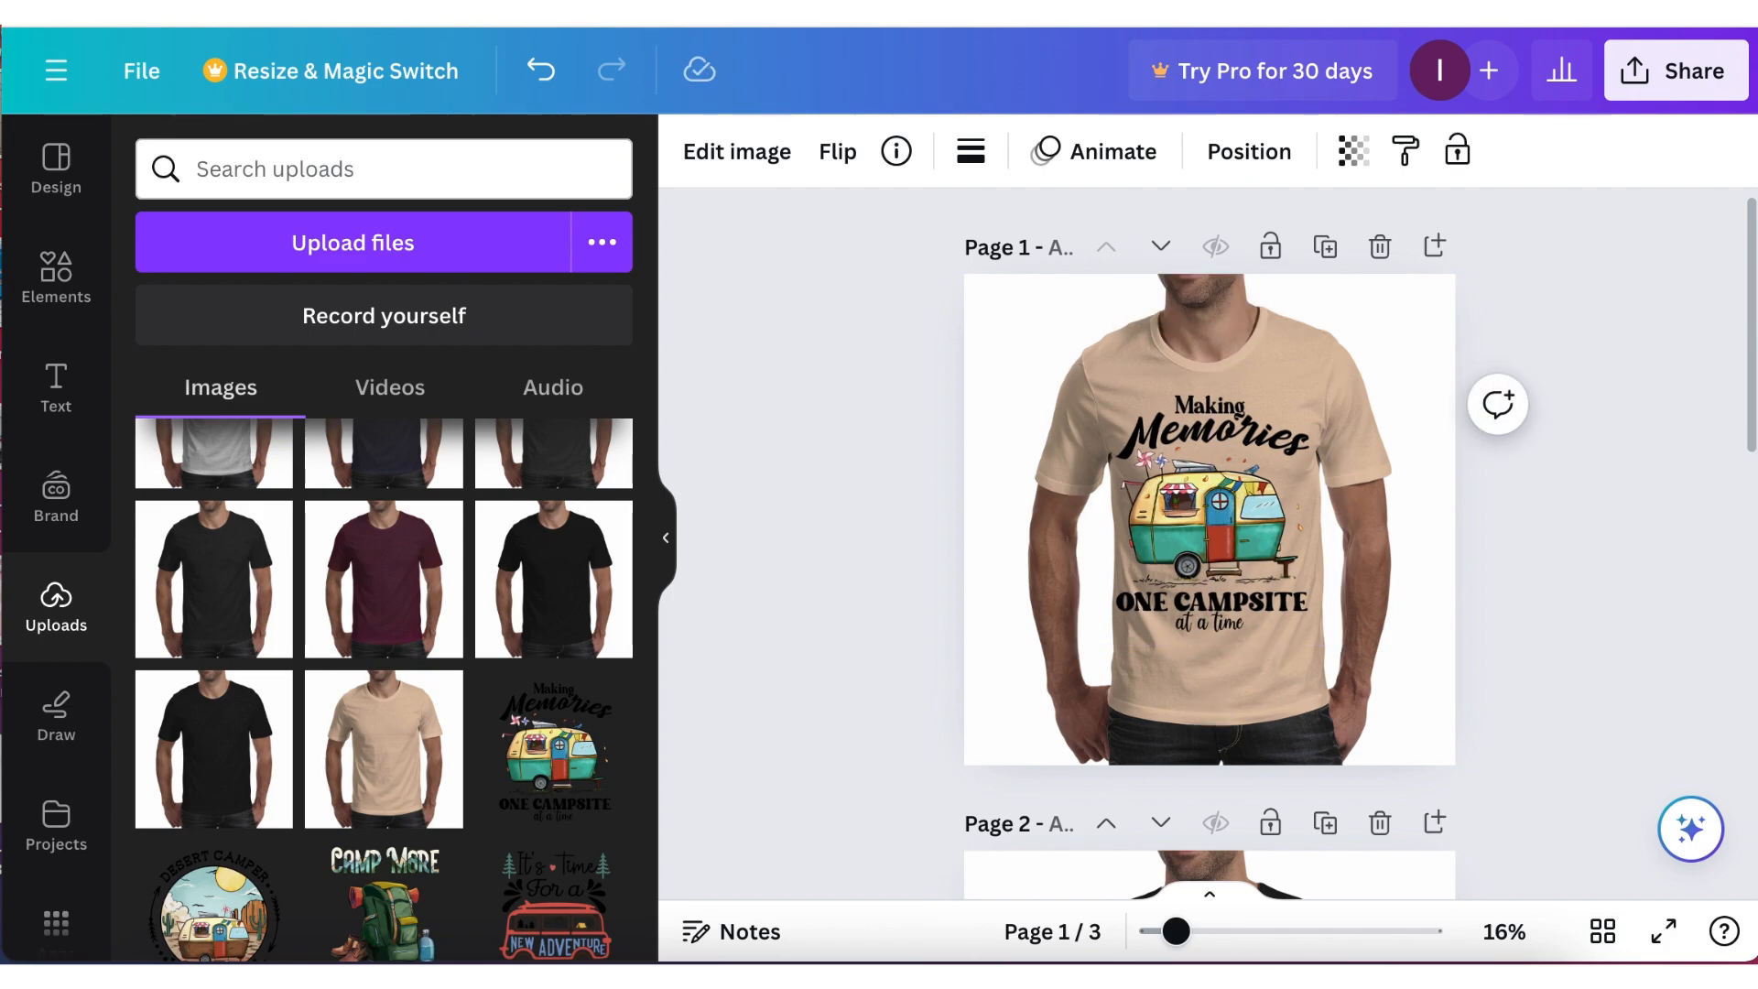
{"action": "key", "text": "Right"}
{"action": "key", "text": "Right"}
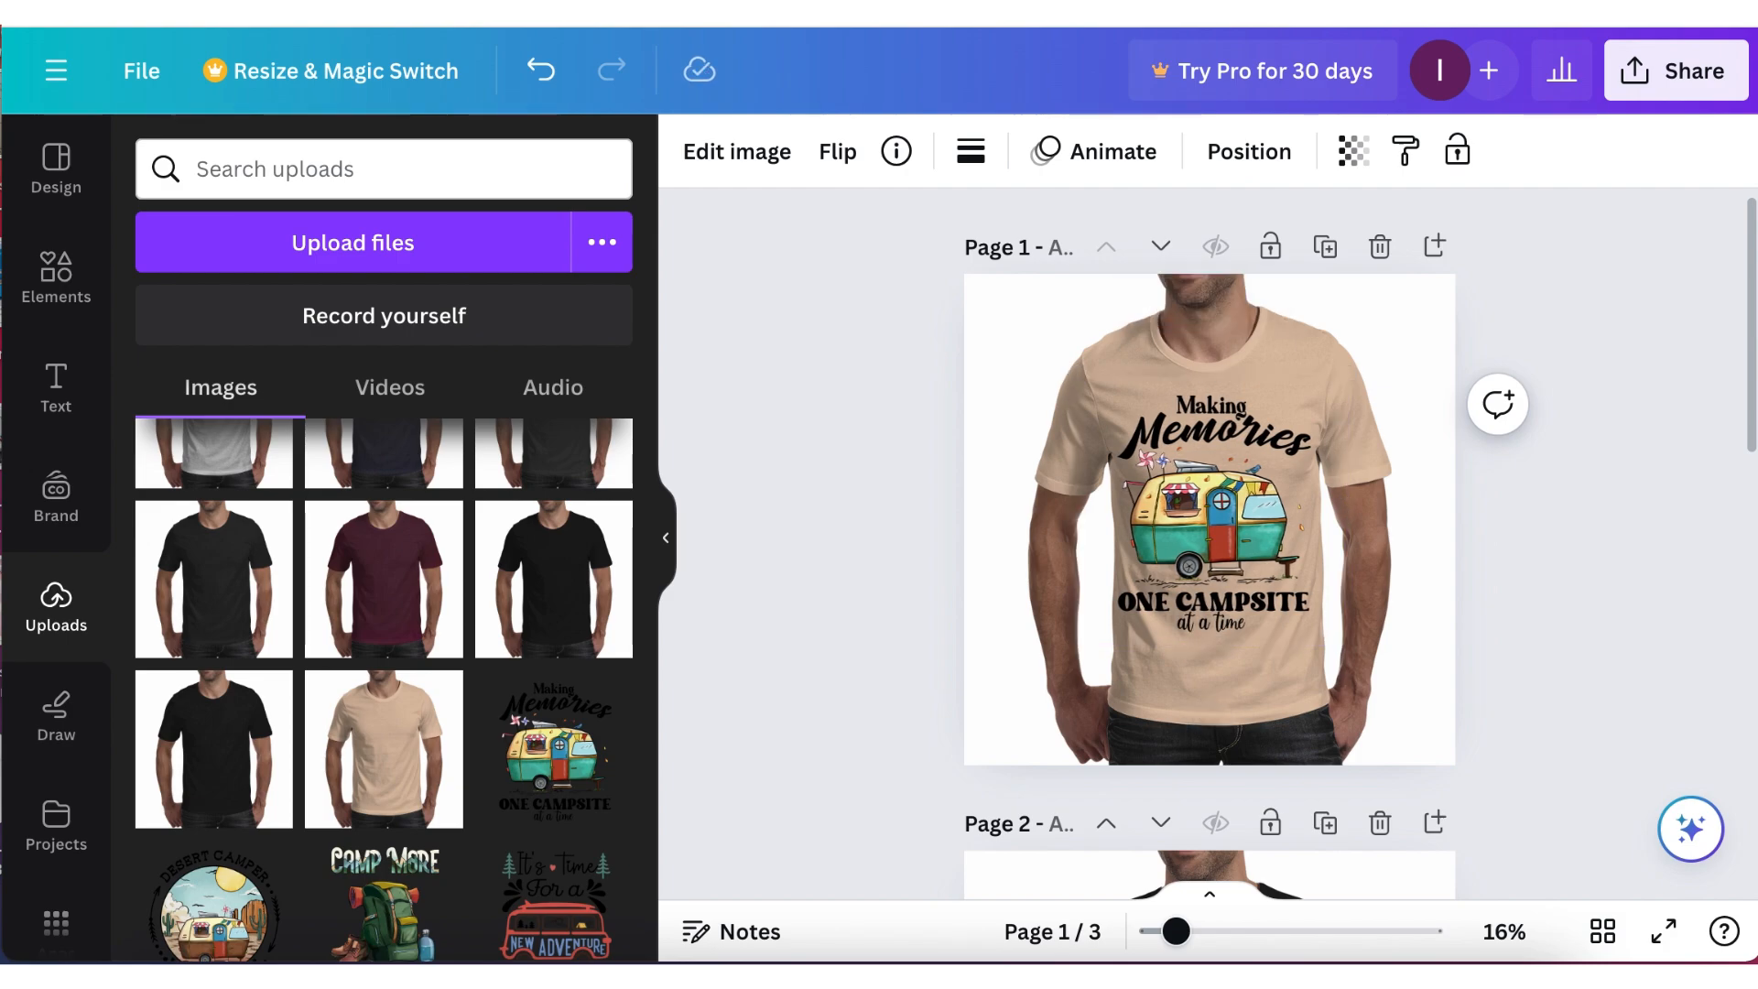
Reduce the "Making Memories" design to chest size, centre it horizontally below the collar and nudge it slightly right.
{"action": "left_click", "coordinate": [1183, 575]}
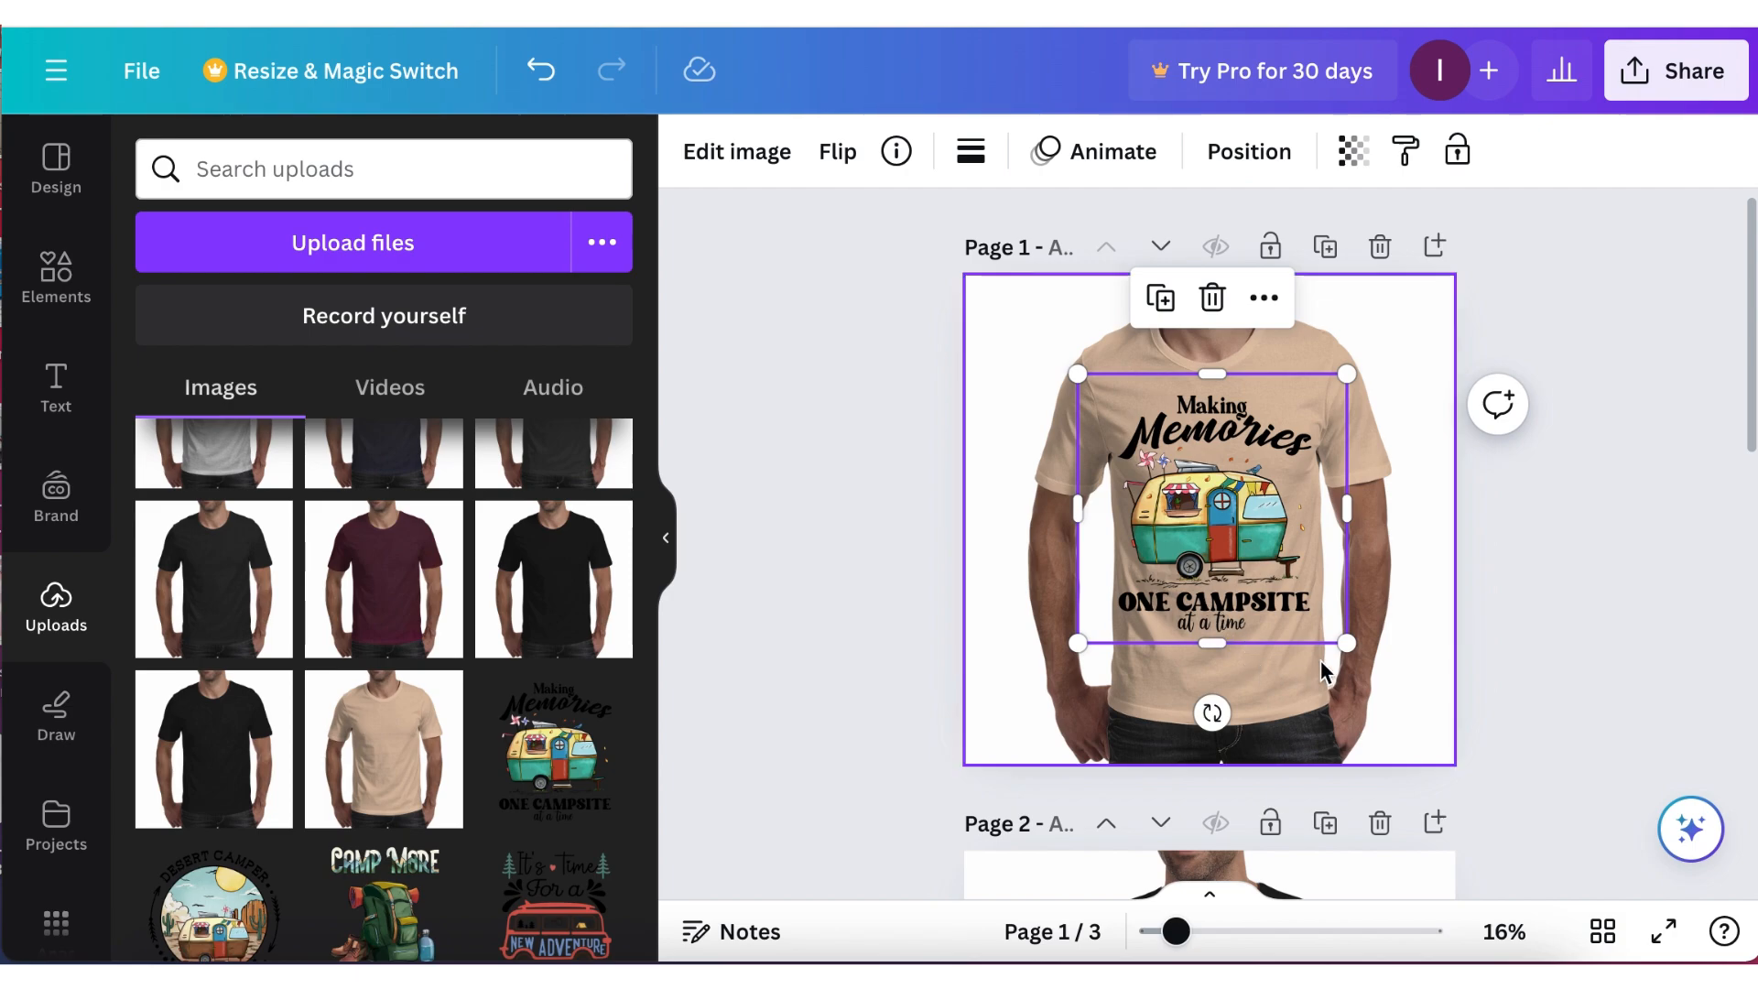
{"action": "left_click_drag", "start_coordinate": [1346, 643], "coordinate": [1270, 565]}
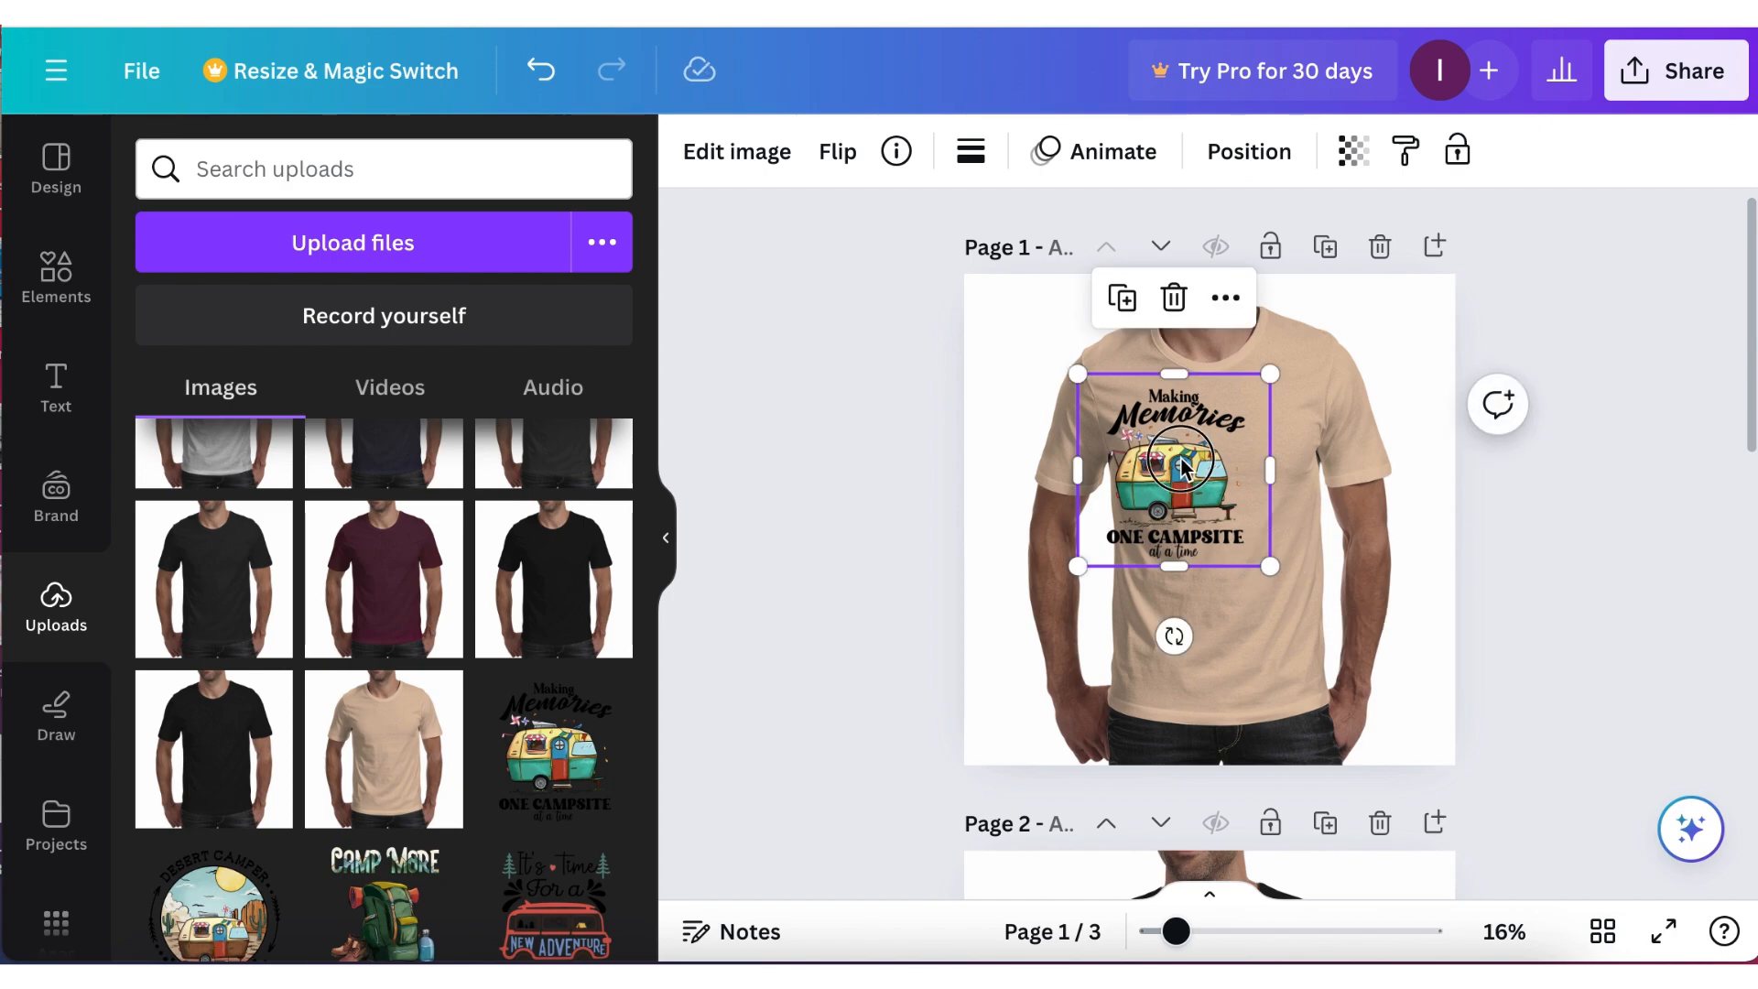
{"action": "left_click_drag", "start_coordinate": [1181, 464], "coordinate": [1225, 478]}
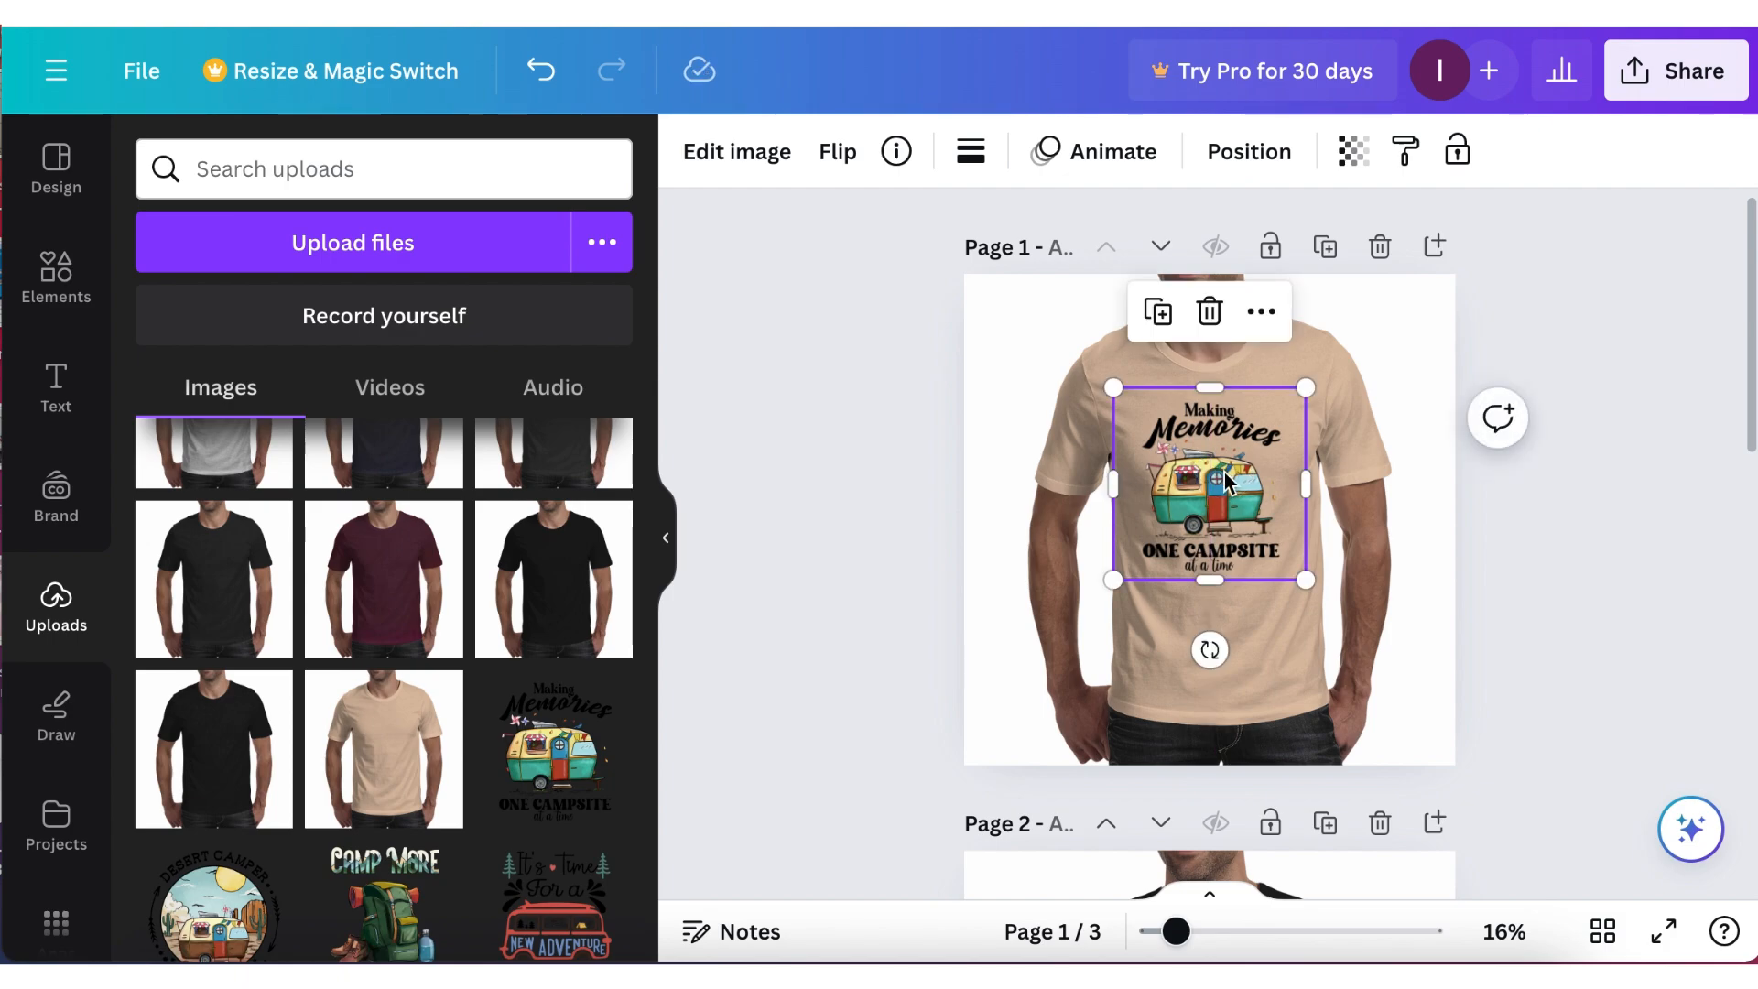
{"action": "key", "text": "Right"}
{"action": "key", "text": "Right"}
{"action": "key", "text": "Right"}
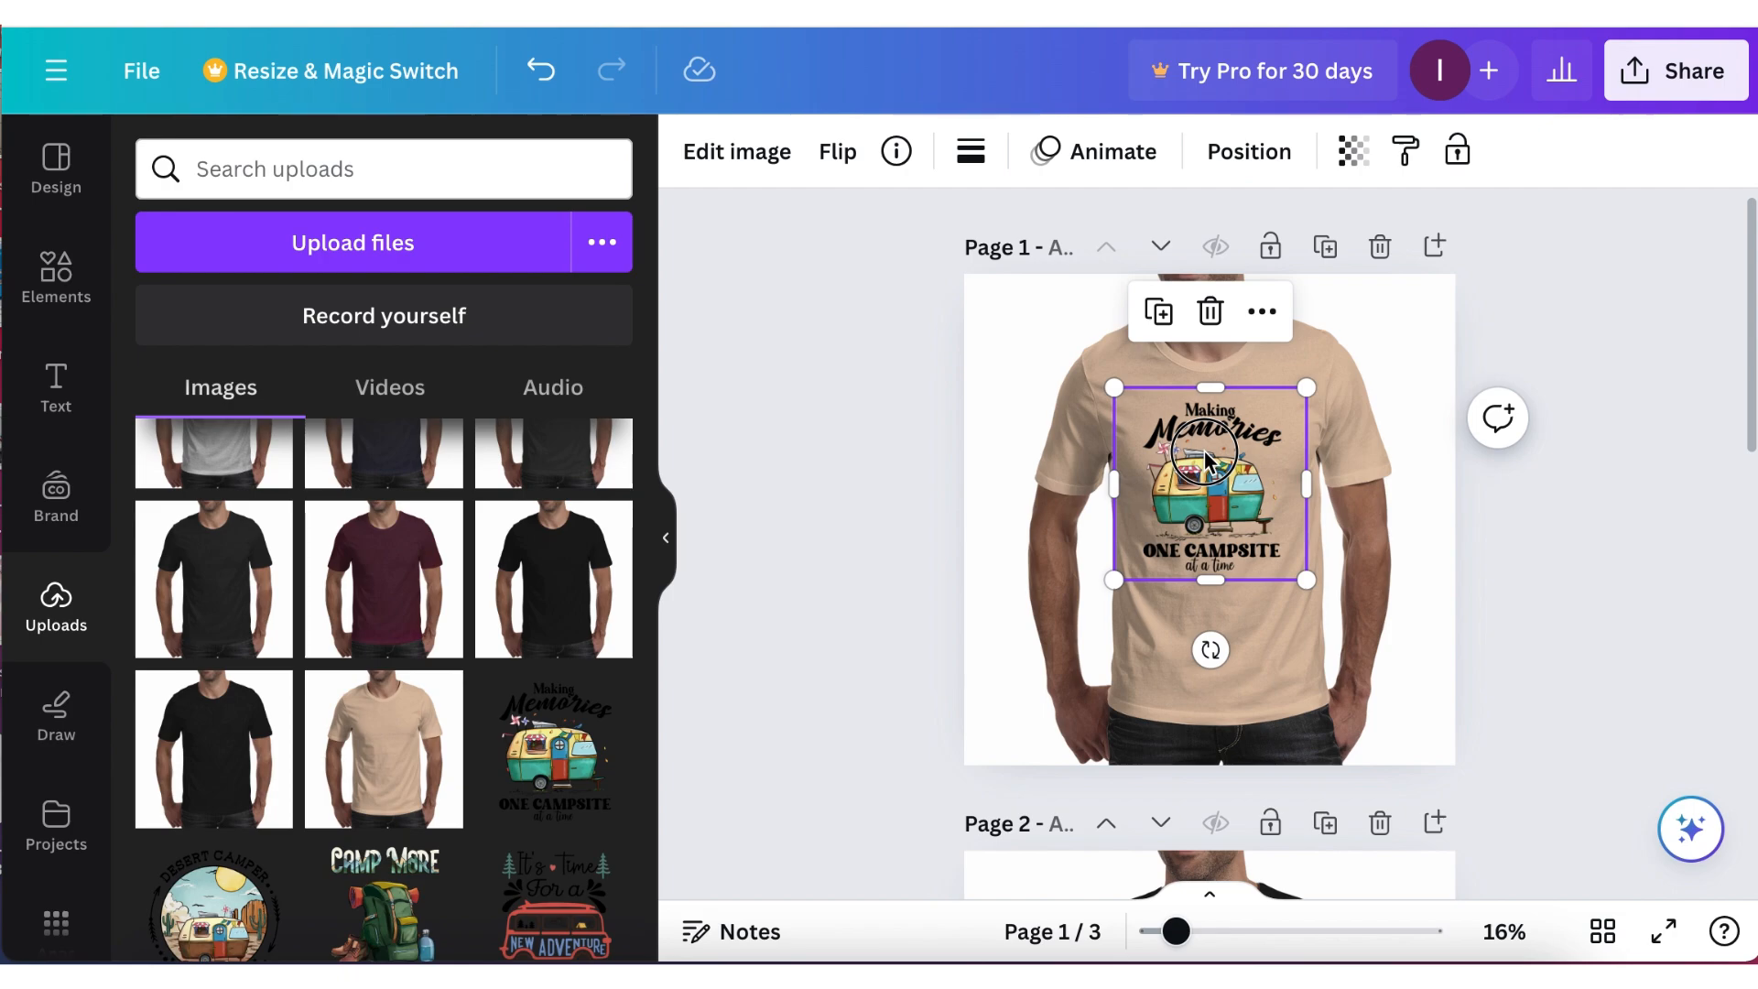
Reselect the "Making Memories" design and nudge it slightly further right to line it up with the shirt's centre.
{"action": "left_click", "coordinate": [1580, 615]}
{"action": "left_click", "coordinate": [1243, 535]}
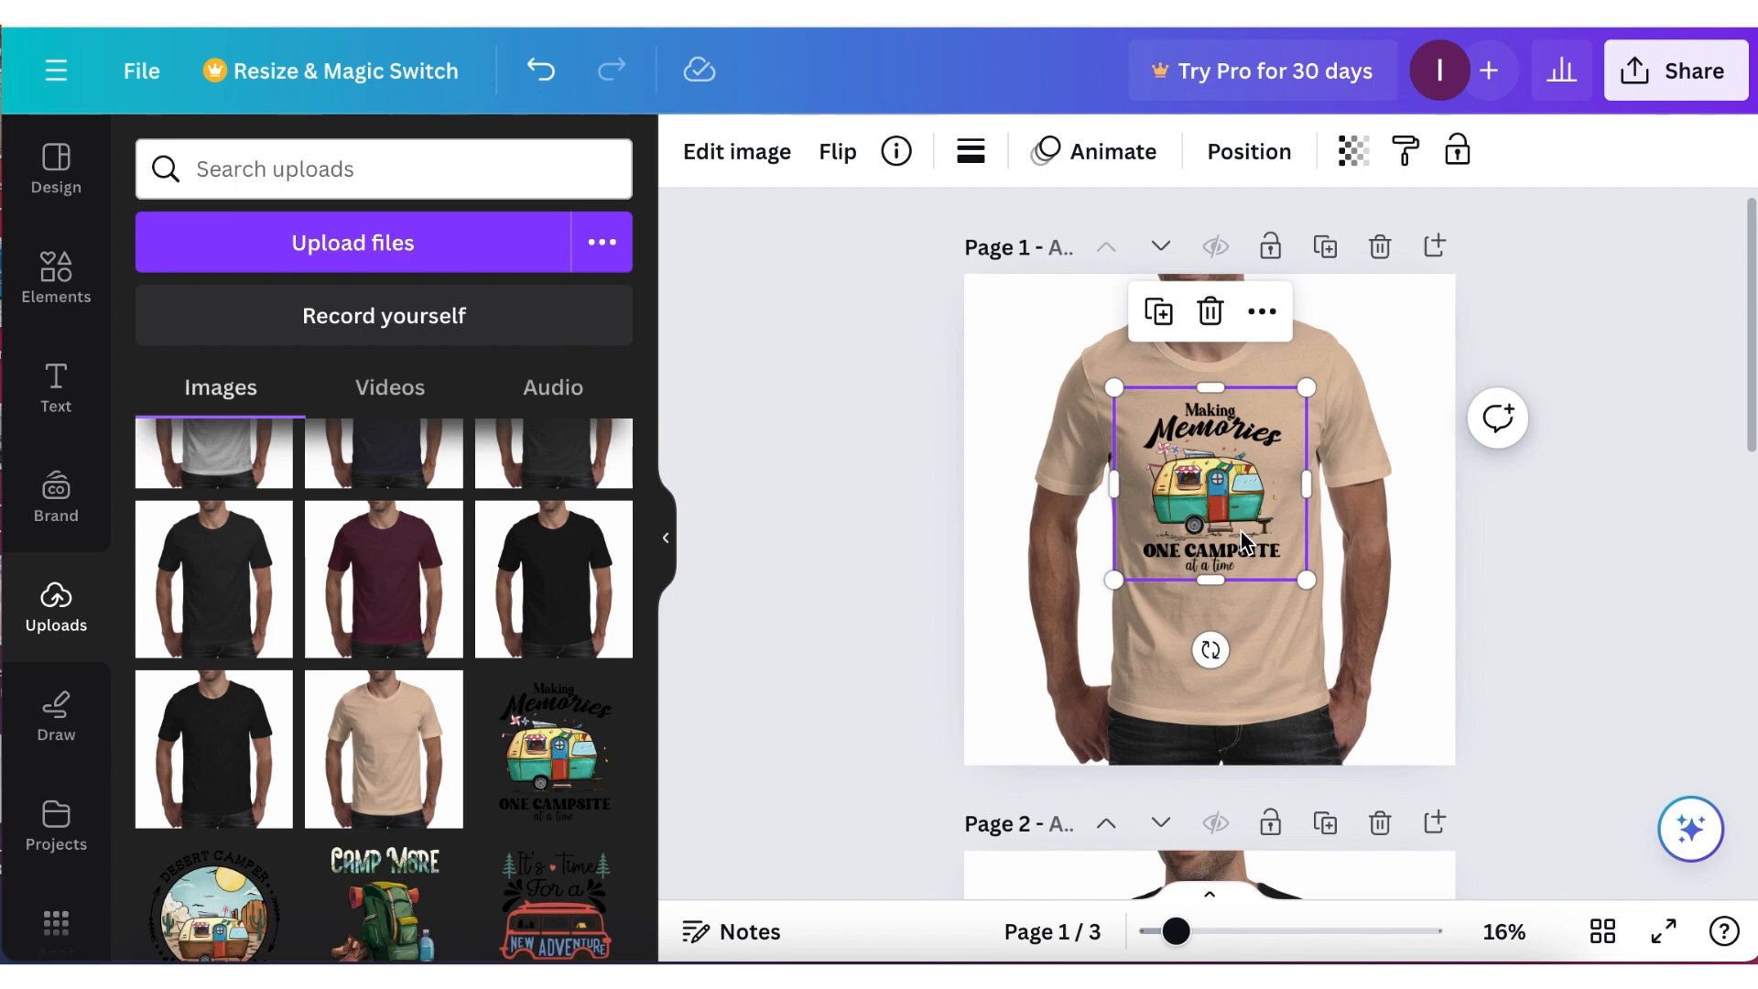
{"action": "key", "text": "Right"}
{"action": "key", "text": "Right"}
{"action": "key", "text": "Right"}
{"action": "key", "text": "Right"}
{"action": "key", "text": "Right"}
{"action": "key", "text": "Right"}
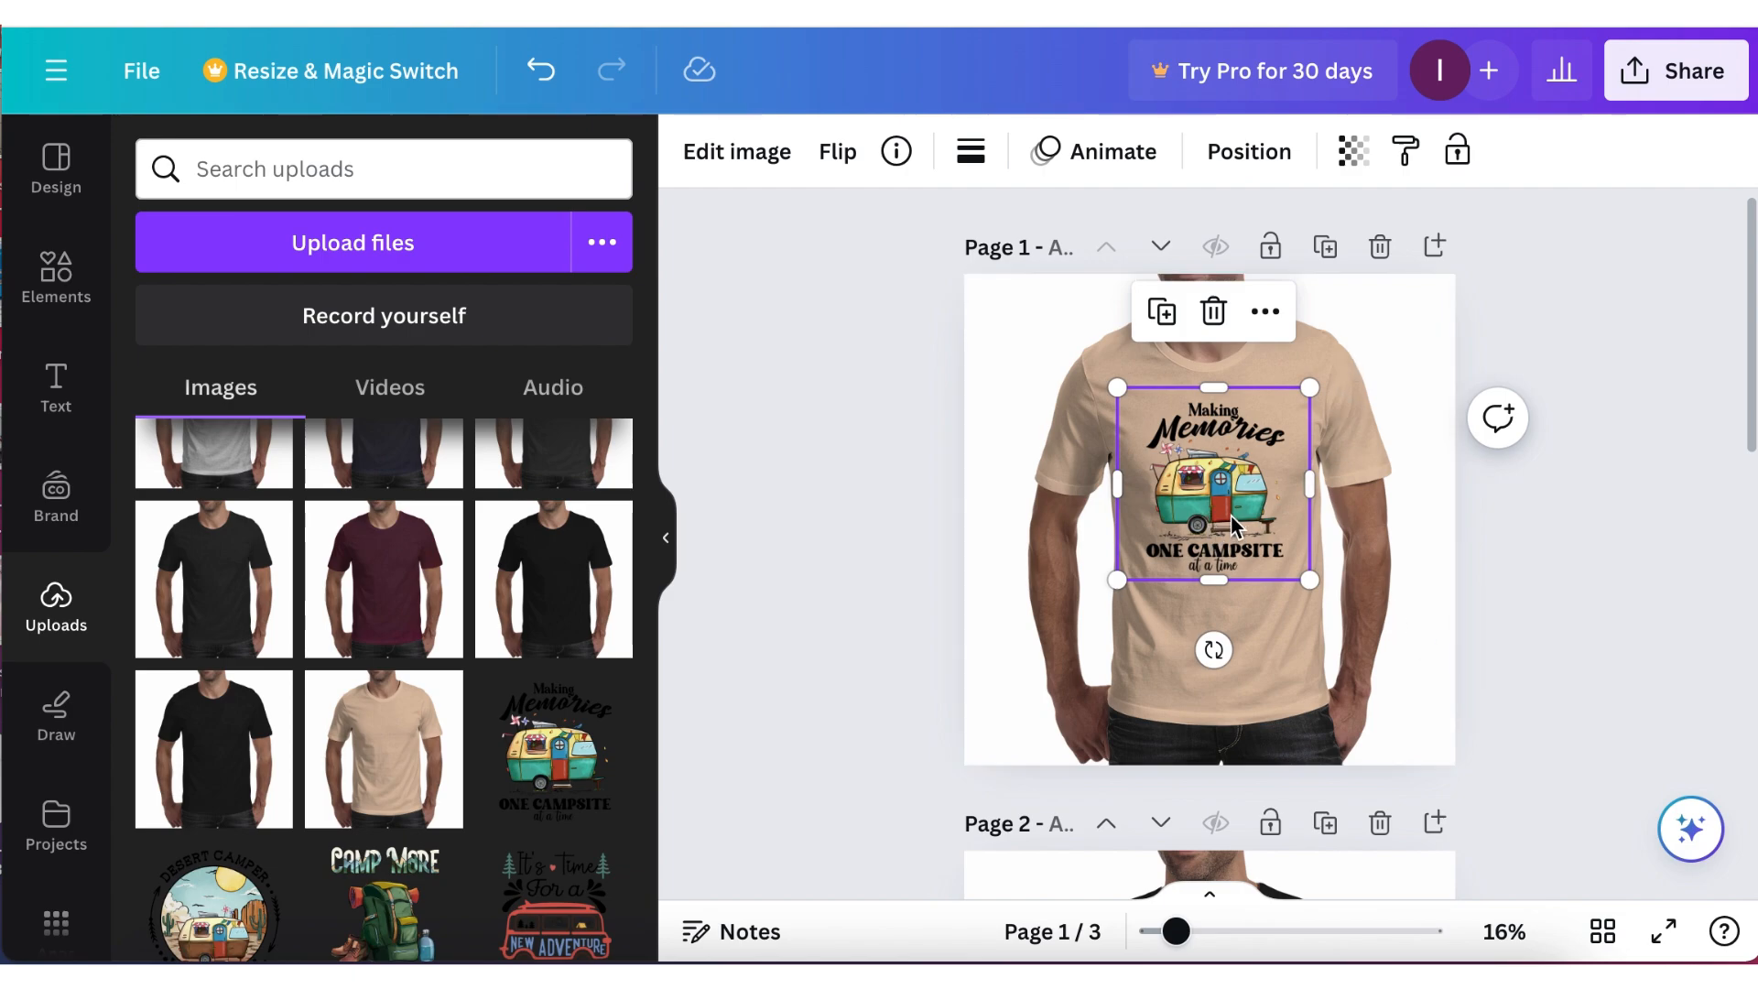
Set the "Making Memories" design's transparency to 90.
{"action": "left_click", "coordinate": [1352, 152]}
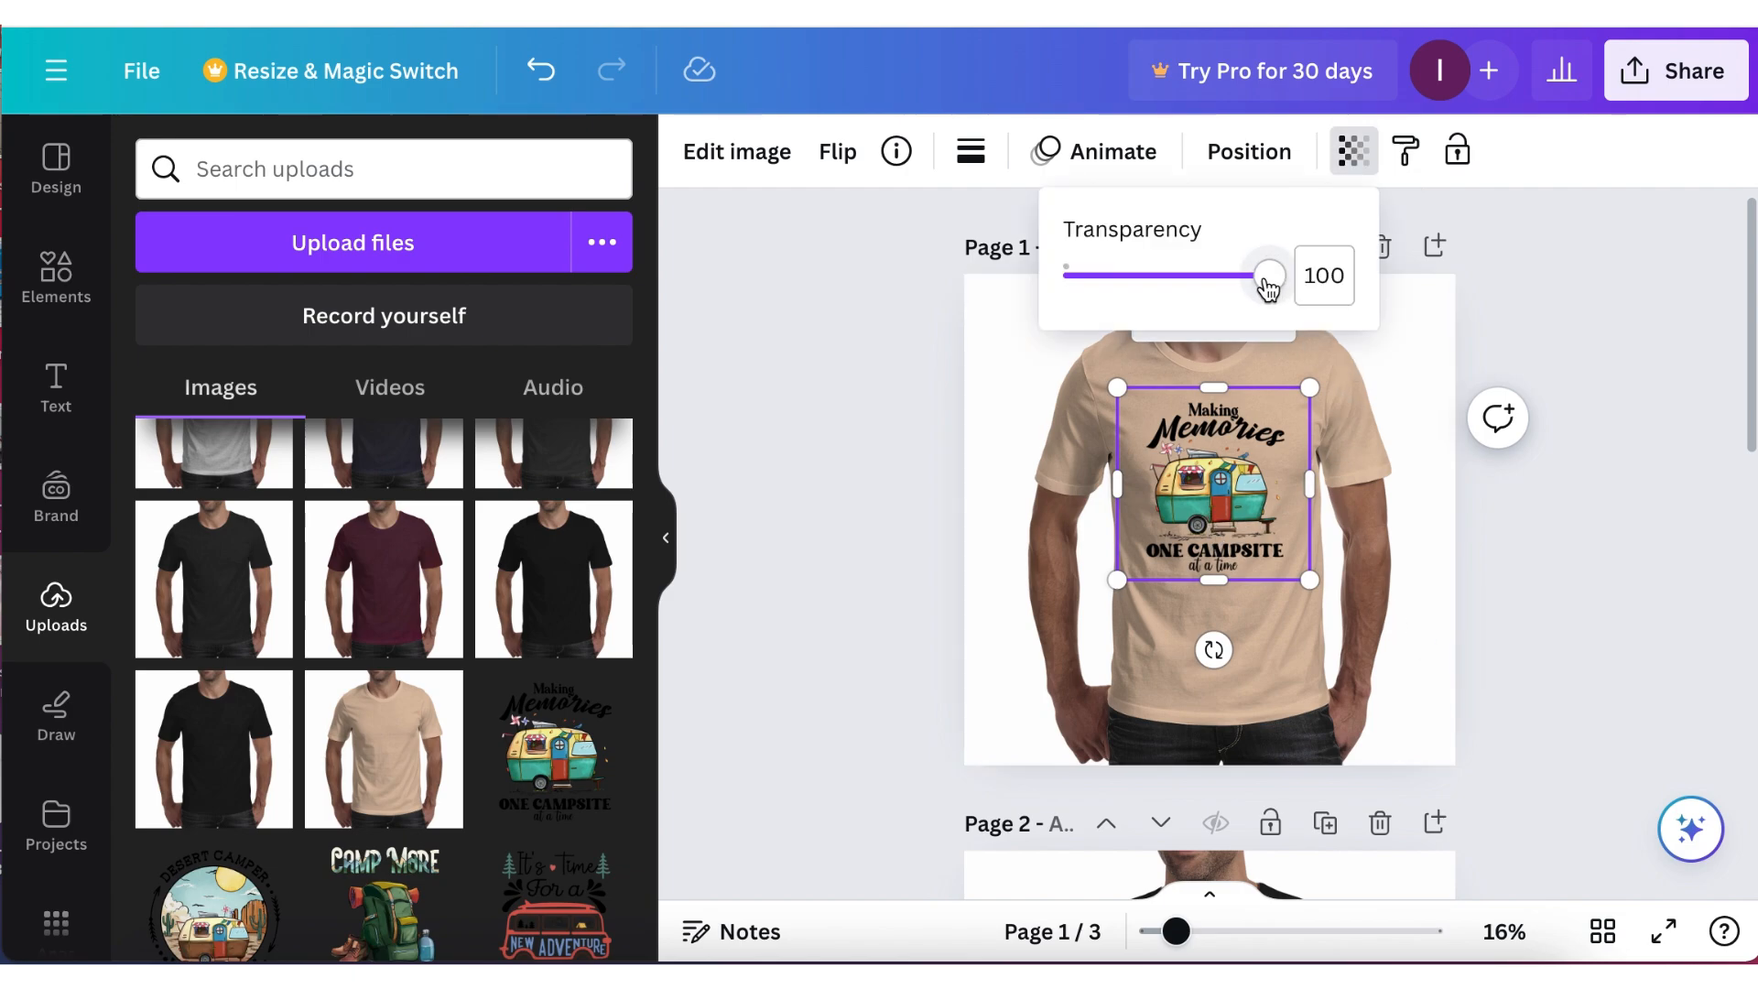
{"action": "mouse_move", "coordinate": [1269, 283]}
{"action": "left_mouse_down"}
{"action": "mouse_move", "coordinate": [1220, 284]}
{"action": "mouse_move", "coordinate": [1248, 278]}
{"action": "left_mouse_up"}
{"action": "left_click", "coordinate": [1507, 340]}
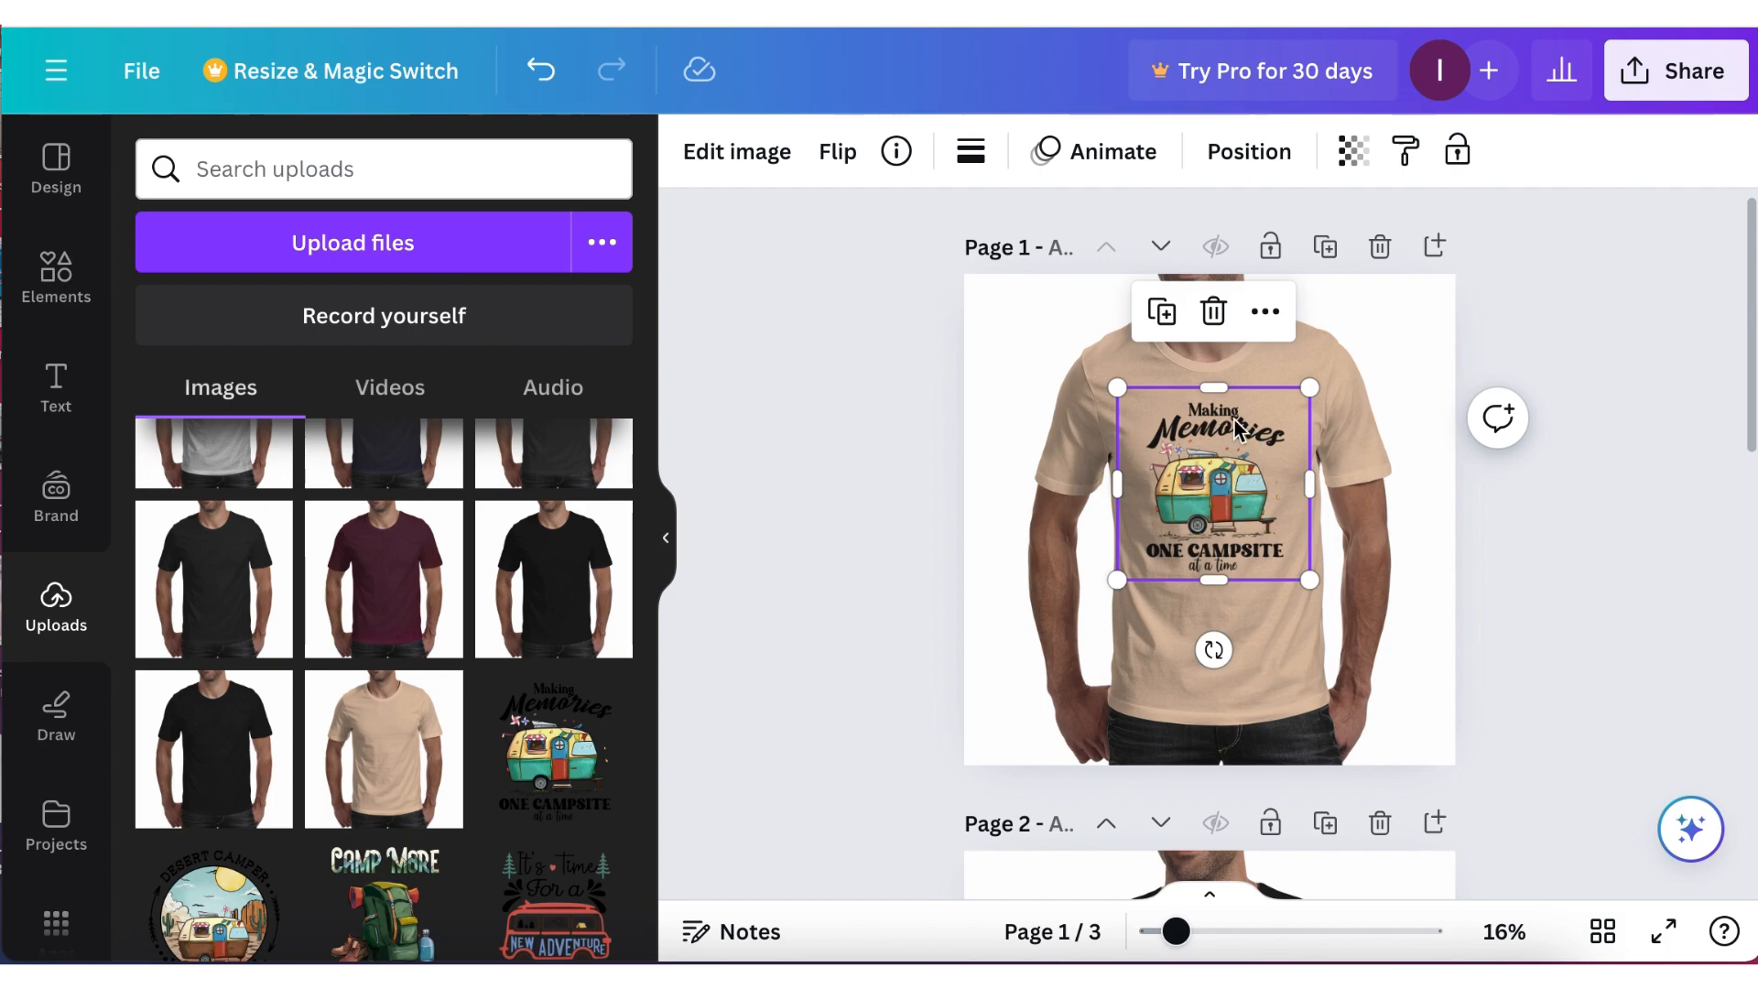
{"action": "left_click", "coordinate": [1354, 163]}
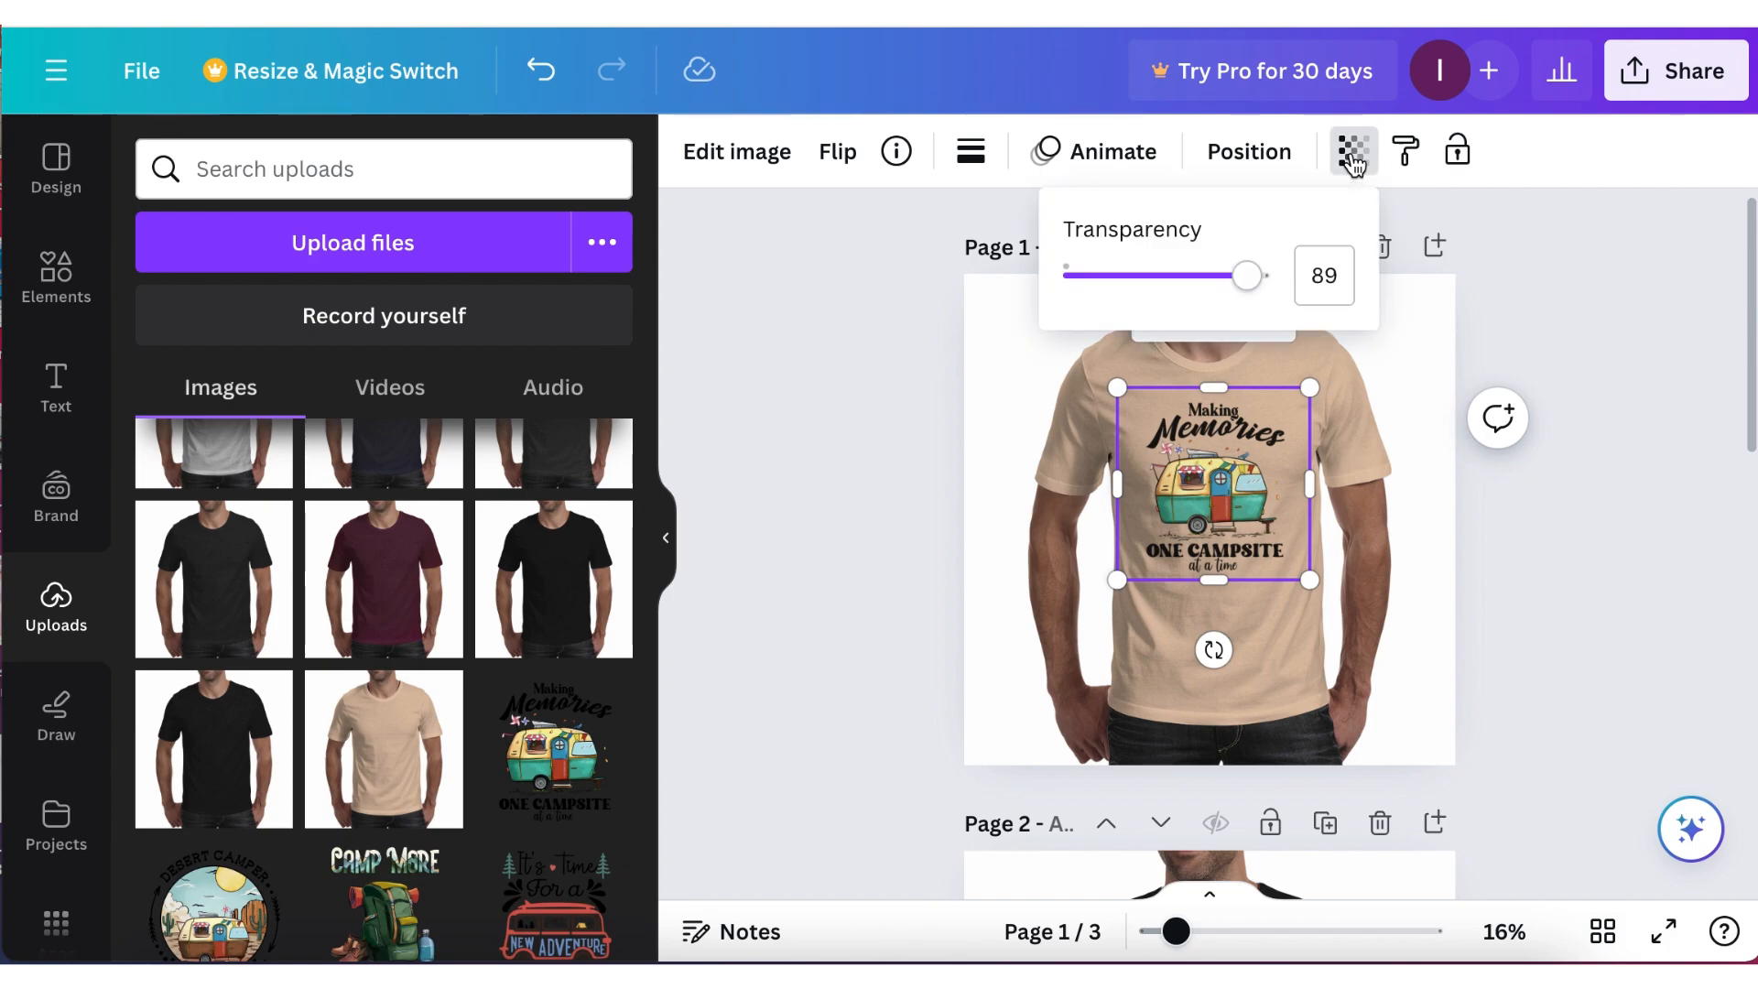
{"action": "mouse_move", "coordinate": [1248, 275]}
{"action": "left_mouse_down"}
{"action": "mouse_move", "coordinate": [1287, 275]}
{"action": "mouse_move", "coordinate": [1253, 275]}
{"action": "left_mouse_up"}
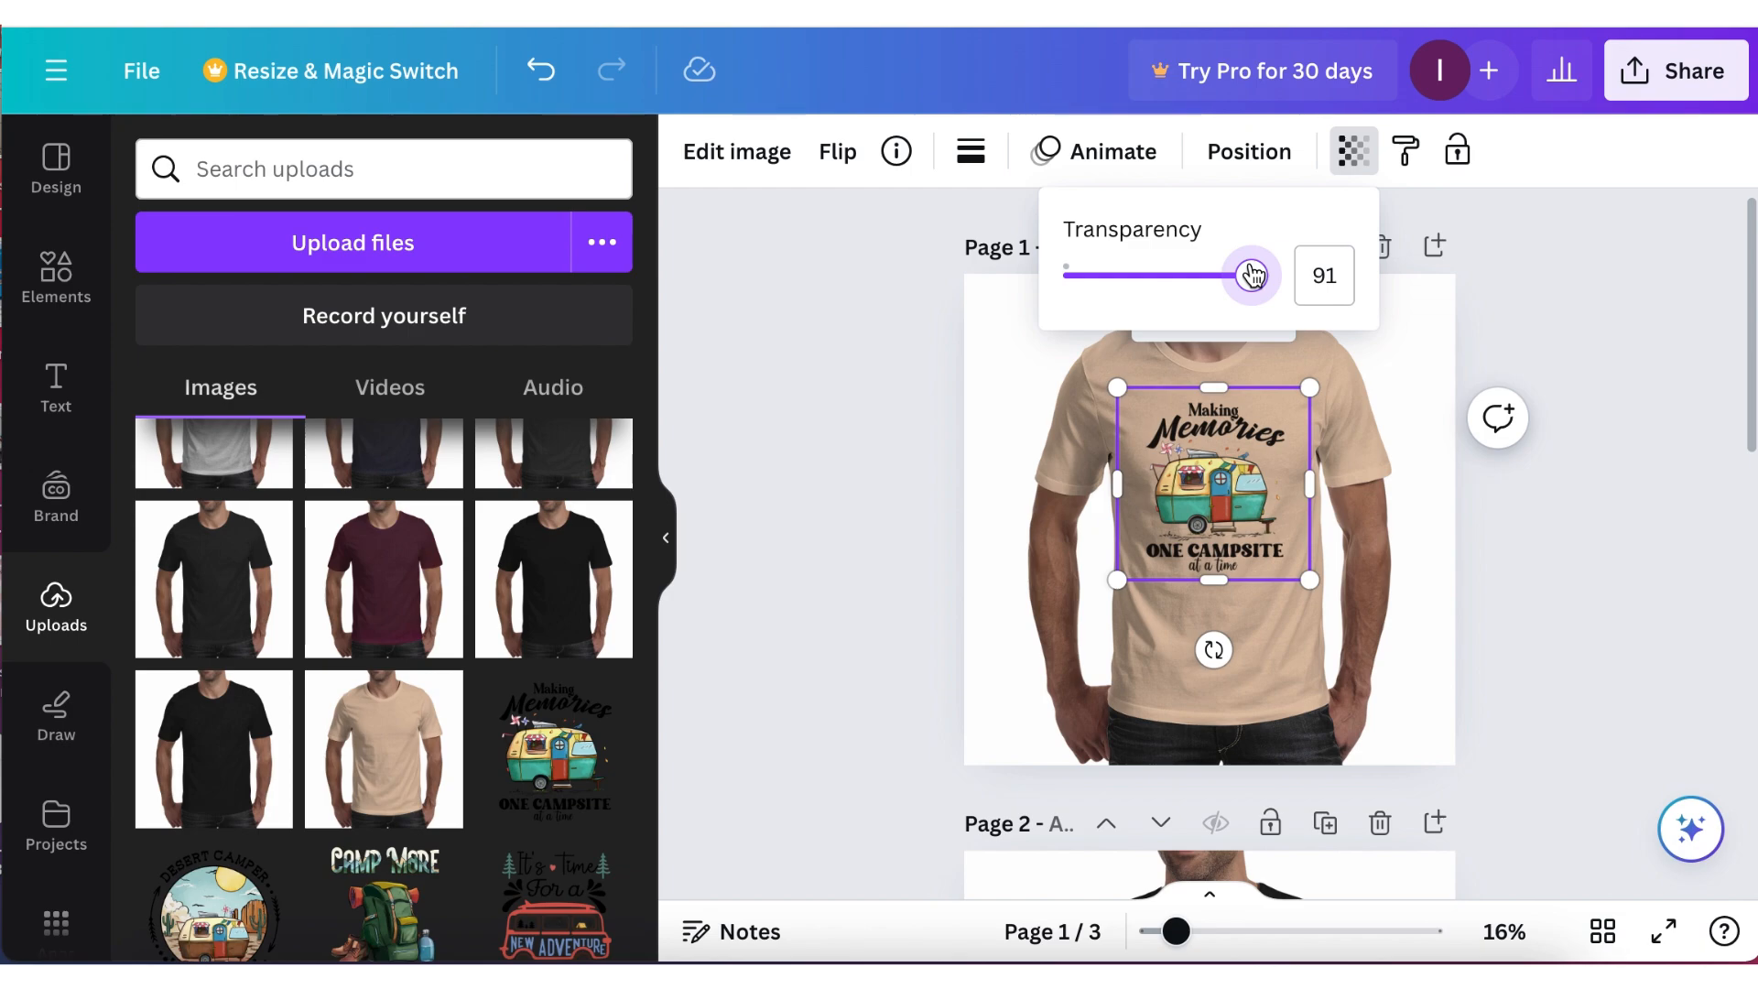
{"action": "left_click_drag", "start_coordinate": [1253, 275], "coordinate": [1252, 279]}
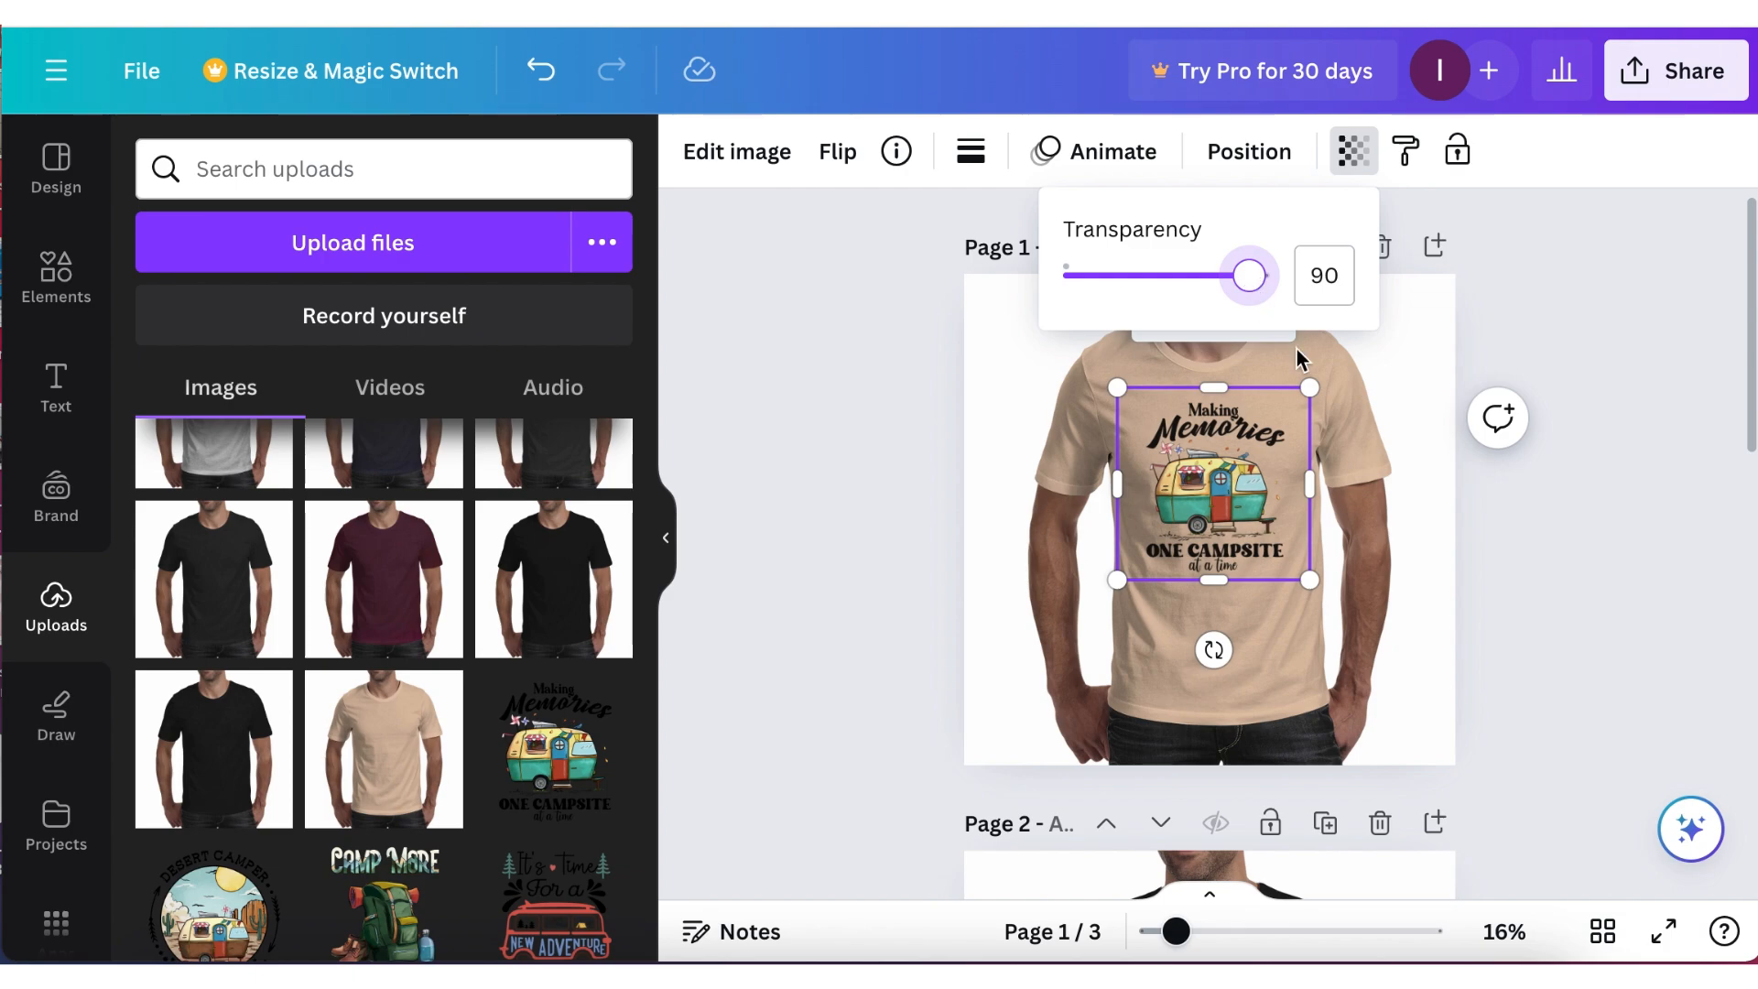
{"action": "left_click", "coordinate": [1474, 651]}
{"action": "left_click", "coordinate": [1520, 643]}
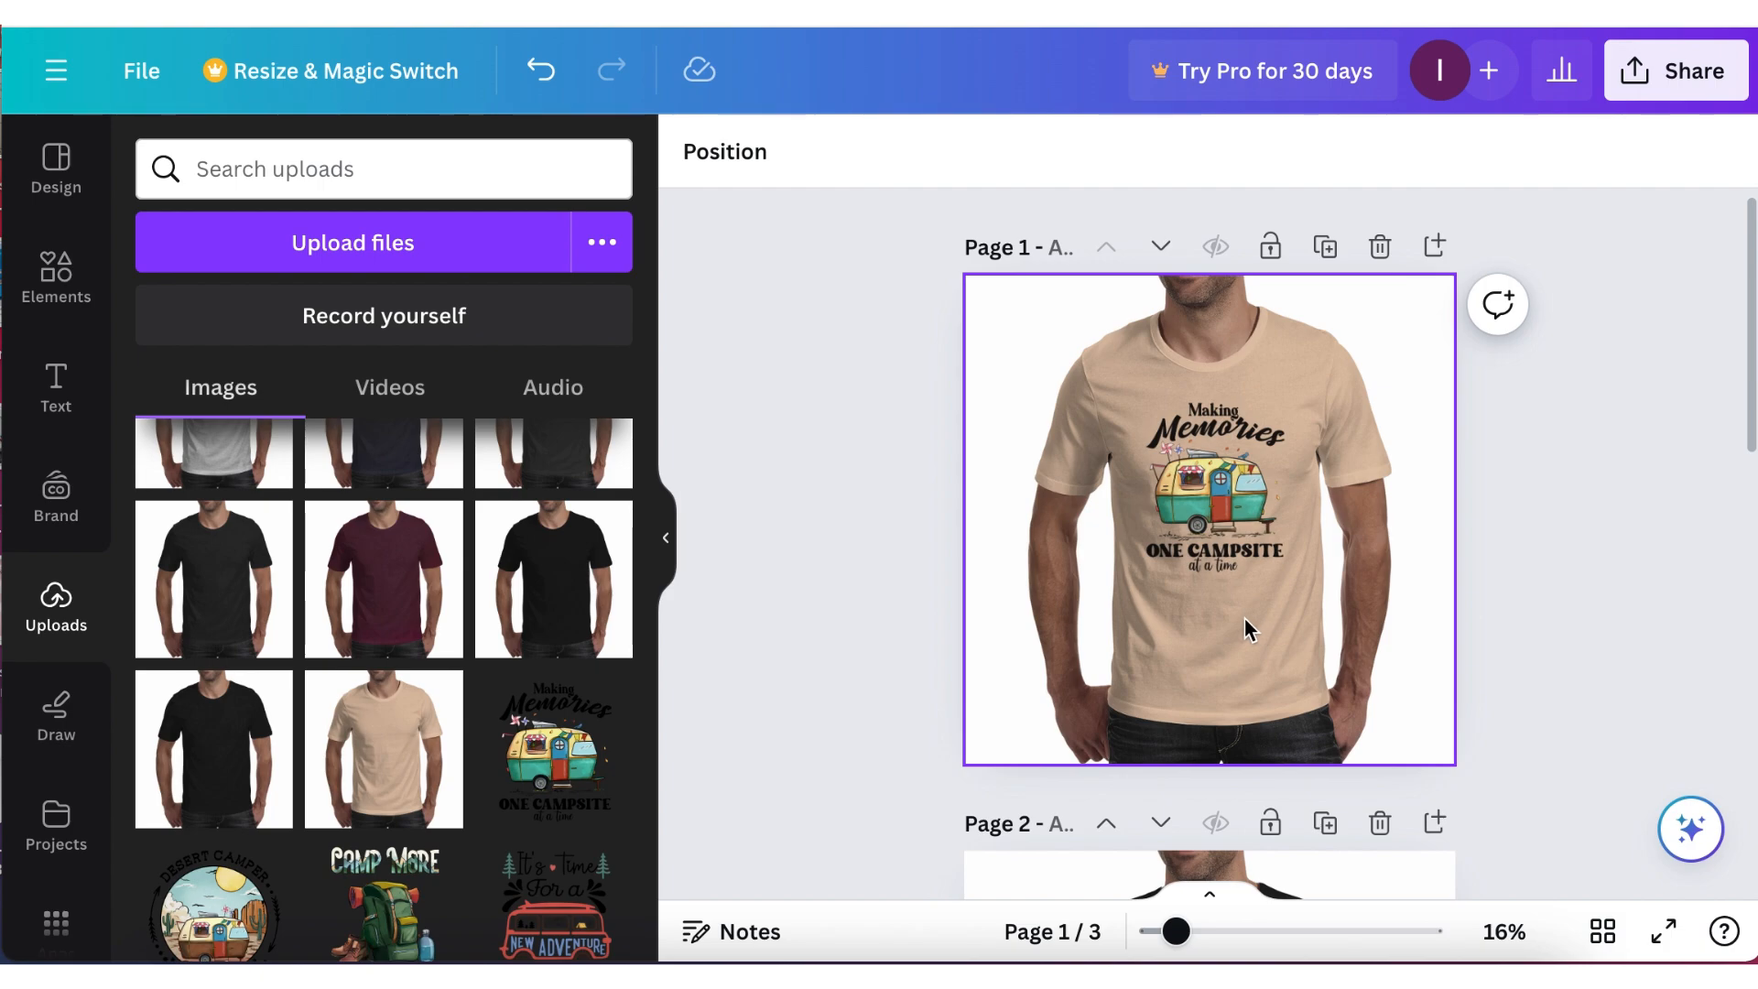
Add the uploaded "Happy Camper" design to the beige T-shirt on page 1.
{"action": "scroll", "coordinate": [1247, 619], "scroll_direction": "down", "scroll_amount": 3}
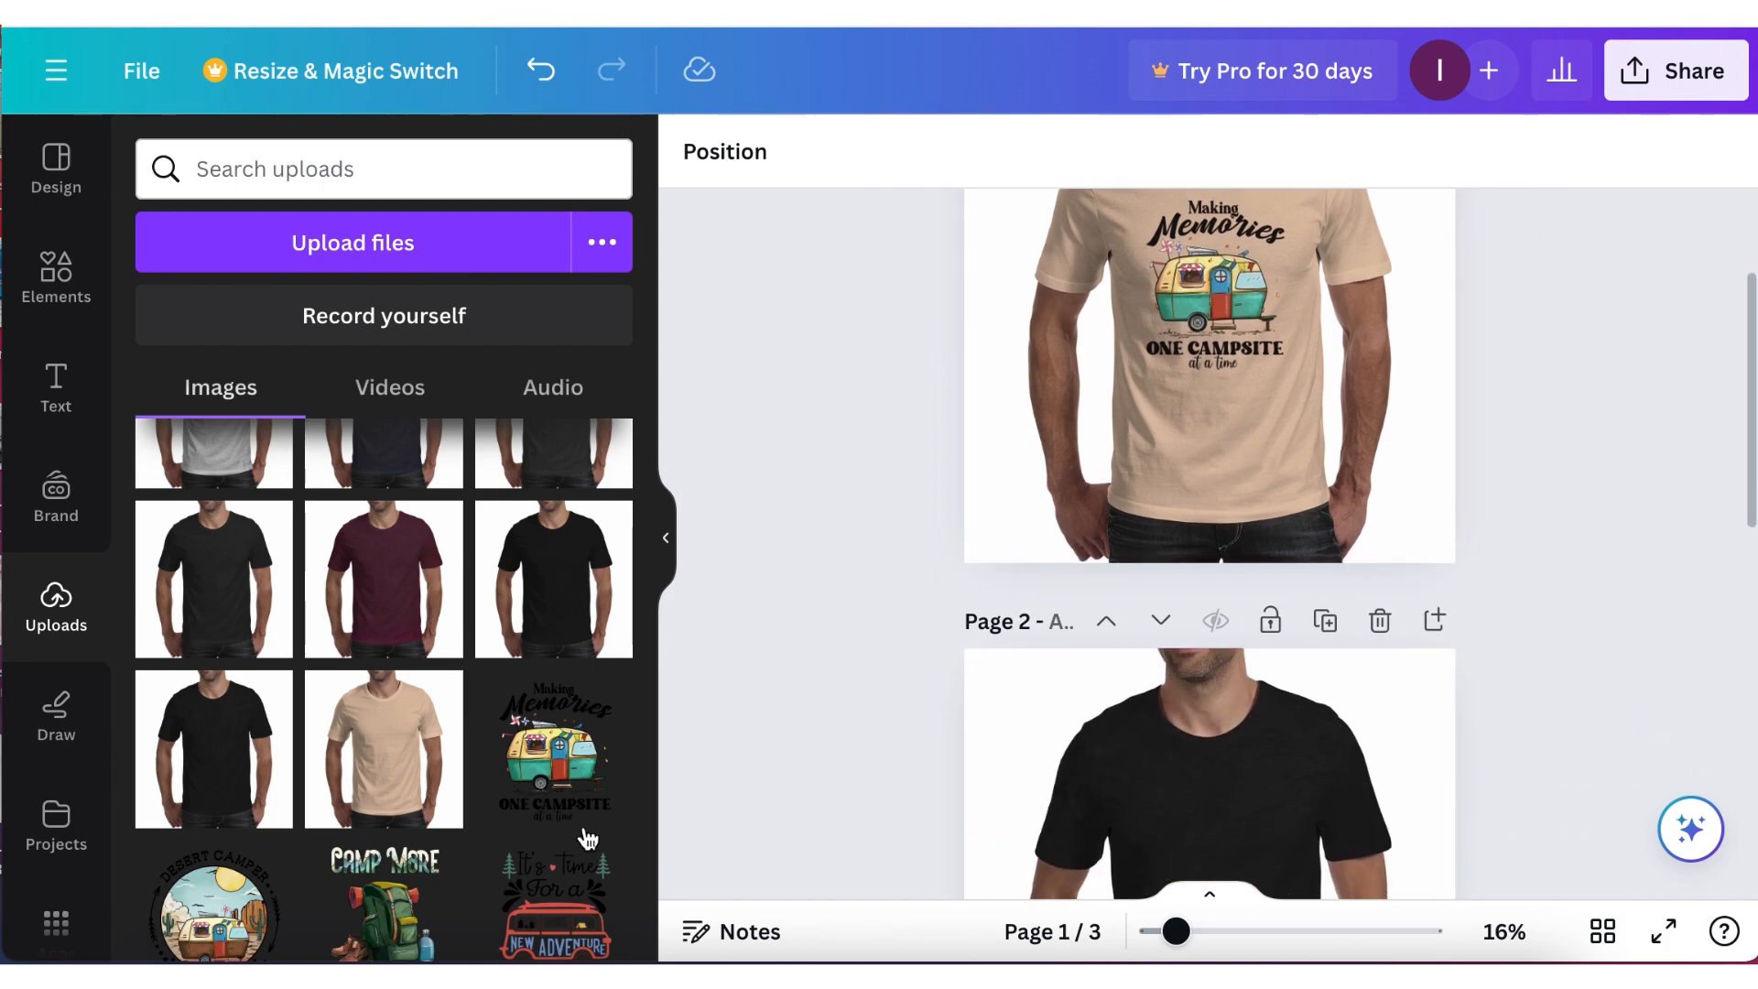
{"action": "scroll", "coordinate": [580, 831], "scroll_direction": "down", "scroll_amount": 4}
{"action": "scroll", "coordinate": [588, 839], "scroll_direction": "down", "scroll_amount": 3}
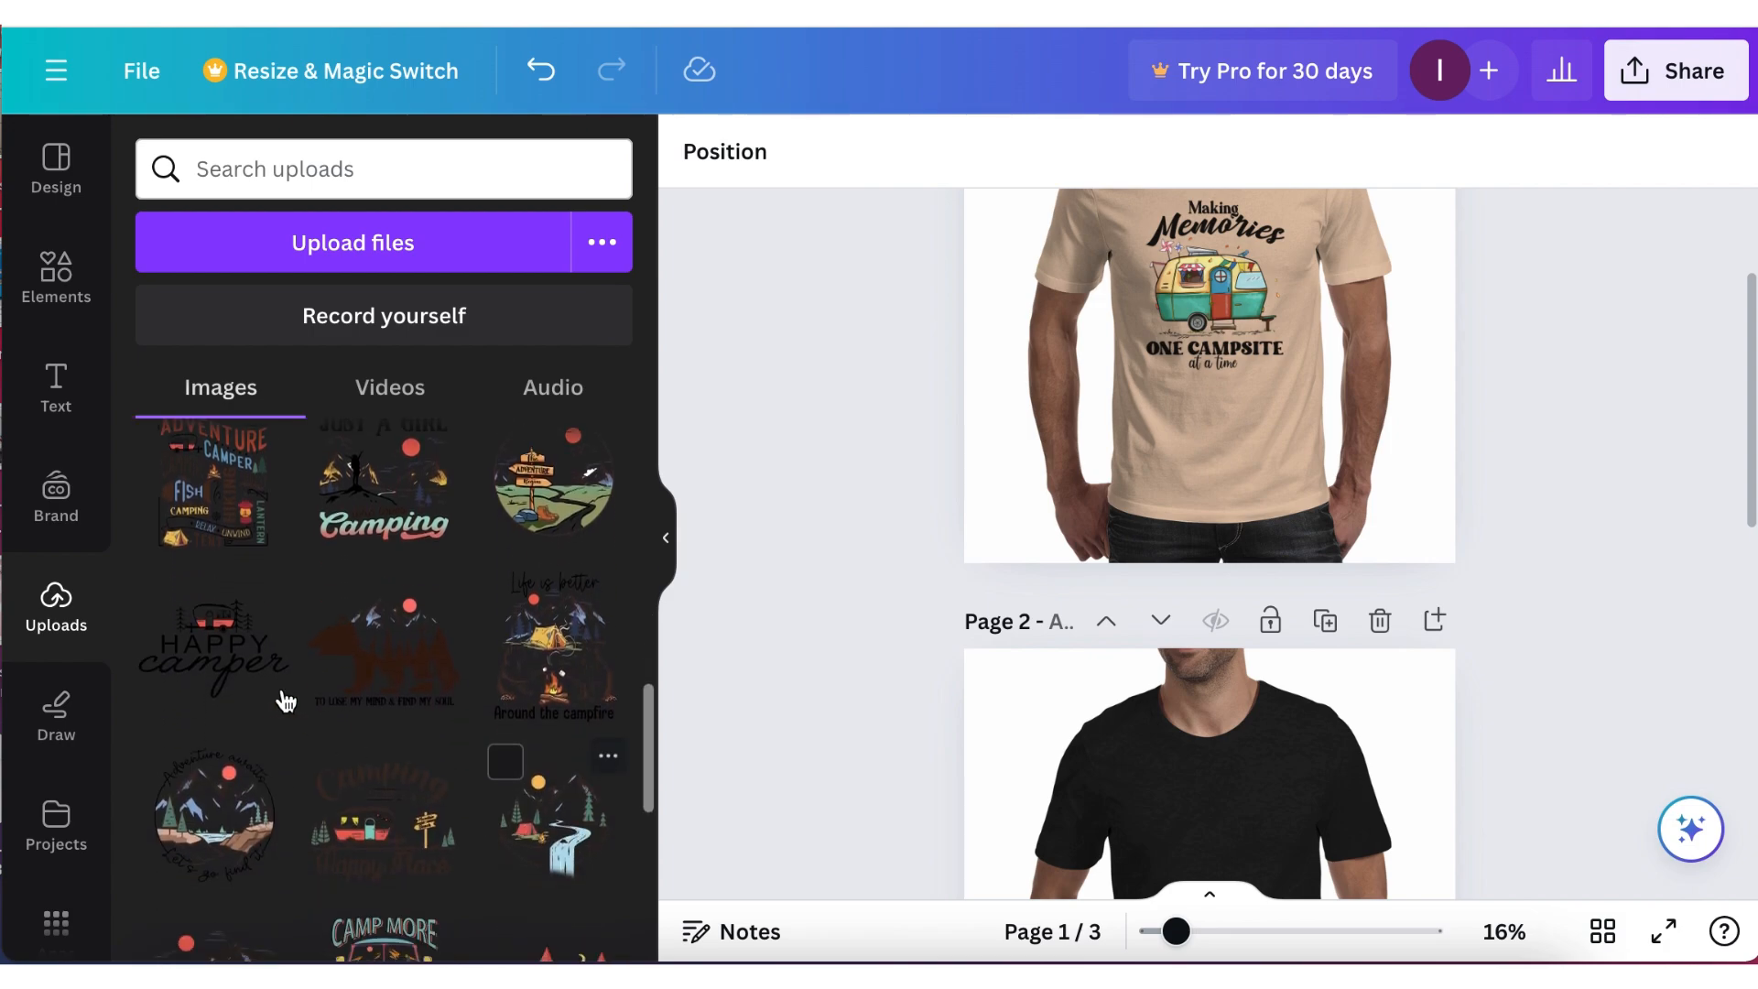
{"action": "left_click", "coordinate": [235, 666]}
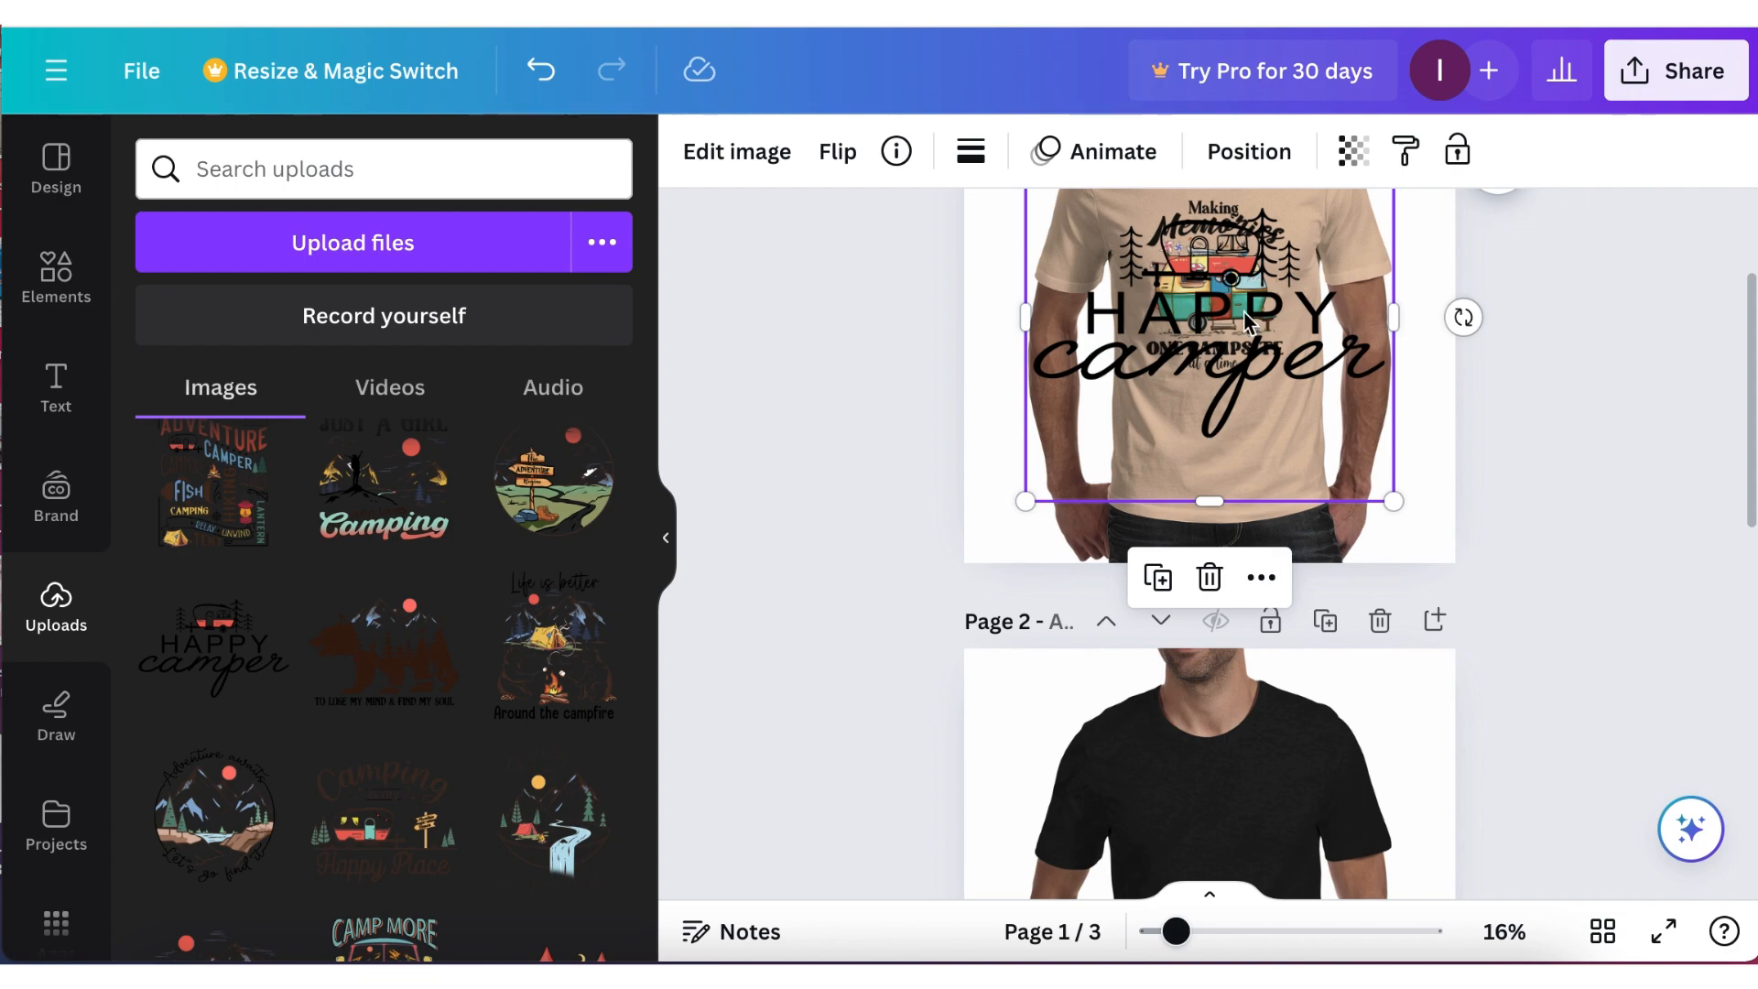
{"action": "scroll", "coordinate": [1245, 311], "scroll_direction": "up", "scroll_amount": 3}
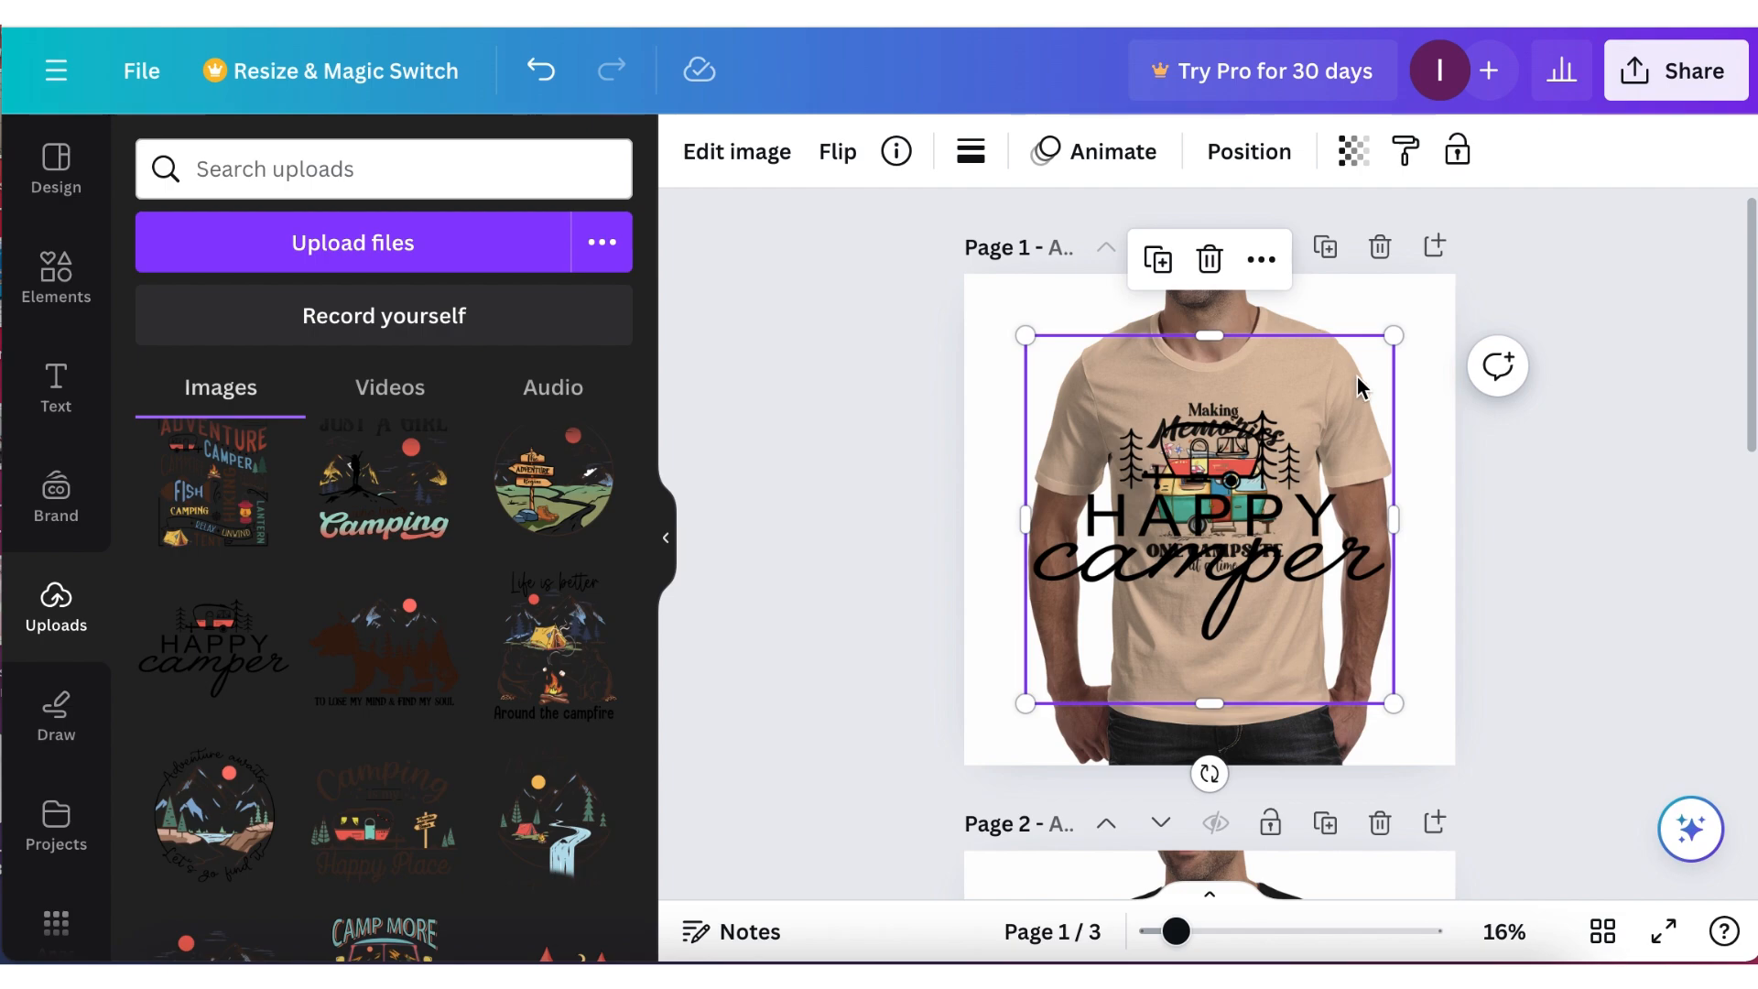
Reduce the "Happy Camper" design to chest size and delete the "Making Memories" design from the beige shirt.
{"action": "left_click_drag", "start_coordinate": [1392, 335], "coordinate": [1208, 404]}
{"action": "left_click", "coordinate": [1245, 490]}
{"action": "key", "text": "Delete"}
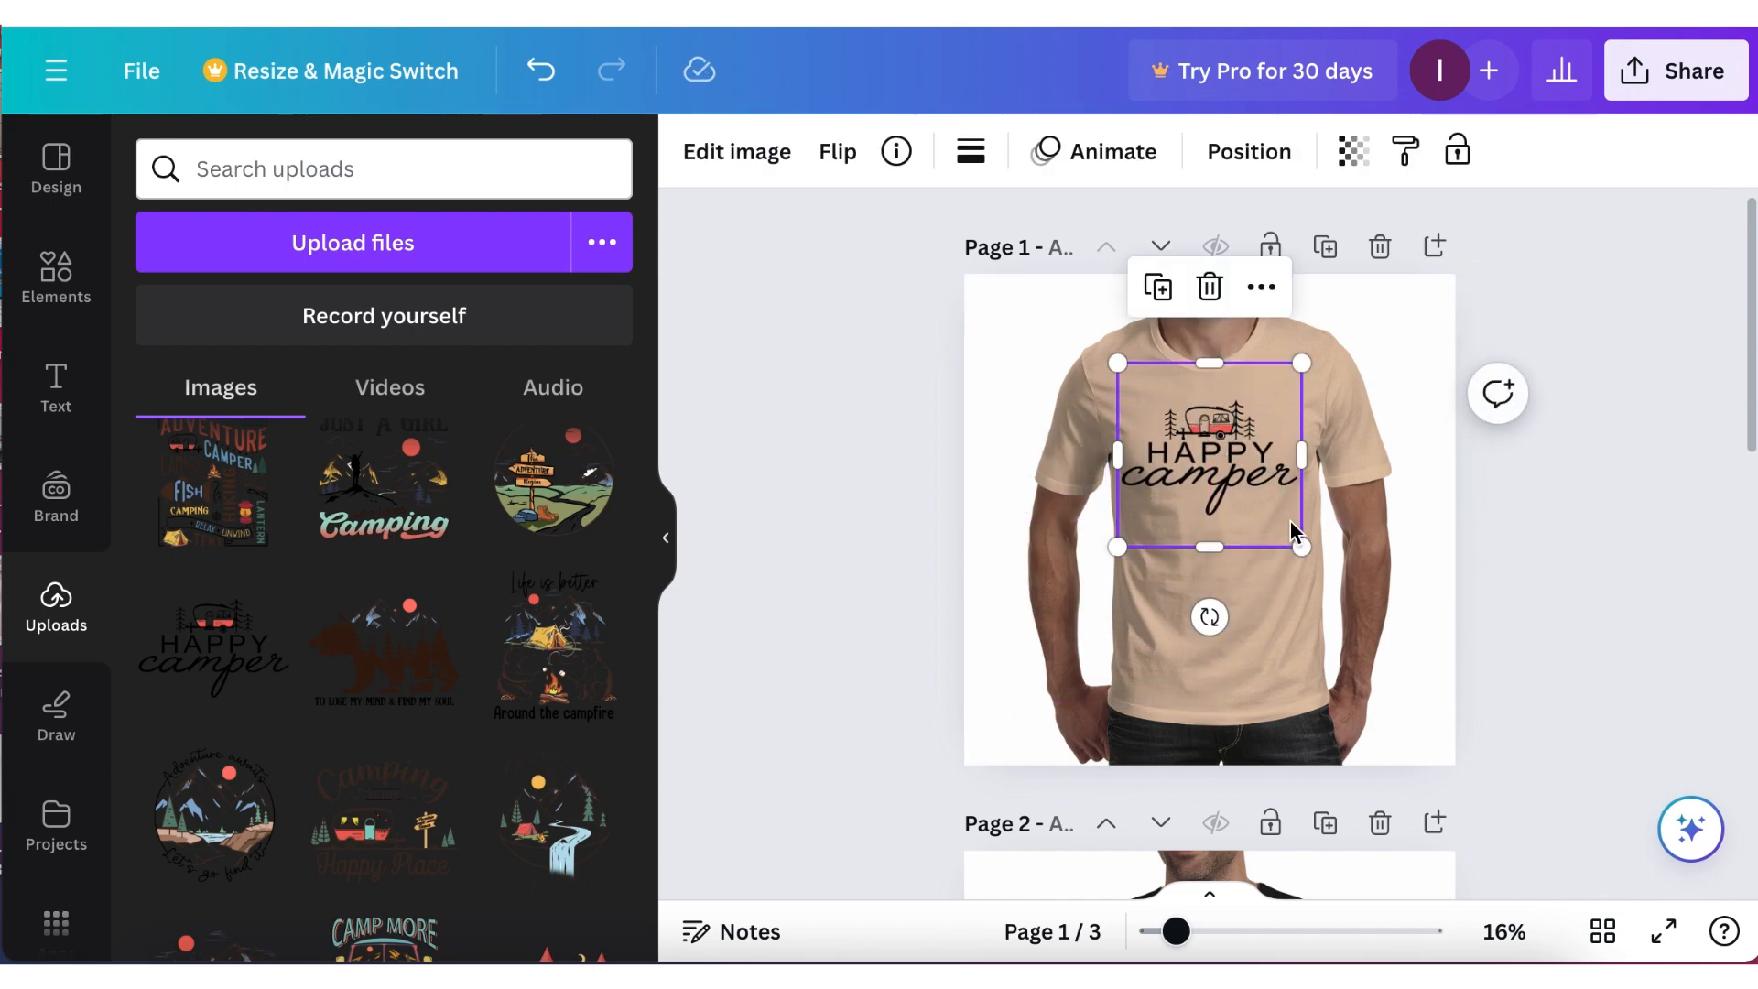
Enlarge the "Happy Camper" design to span the shirt's full width and centre it just below the collar.
{"action": "left_click_drag", "start_coordinate": [1301, 547], "coordinate": [1342, 586]}
{"action": "left_click_drag", "start_coordinate": [1242, 466], "coordinate": [1213, 421]}
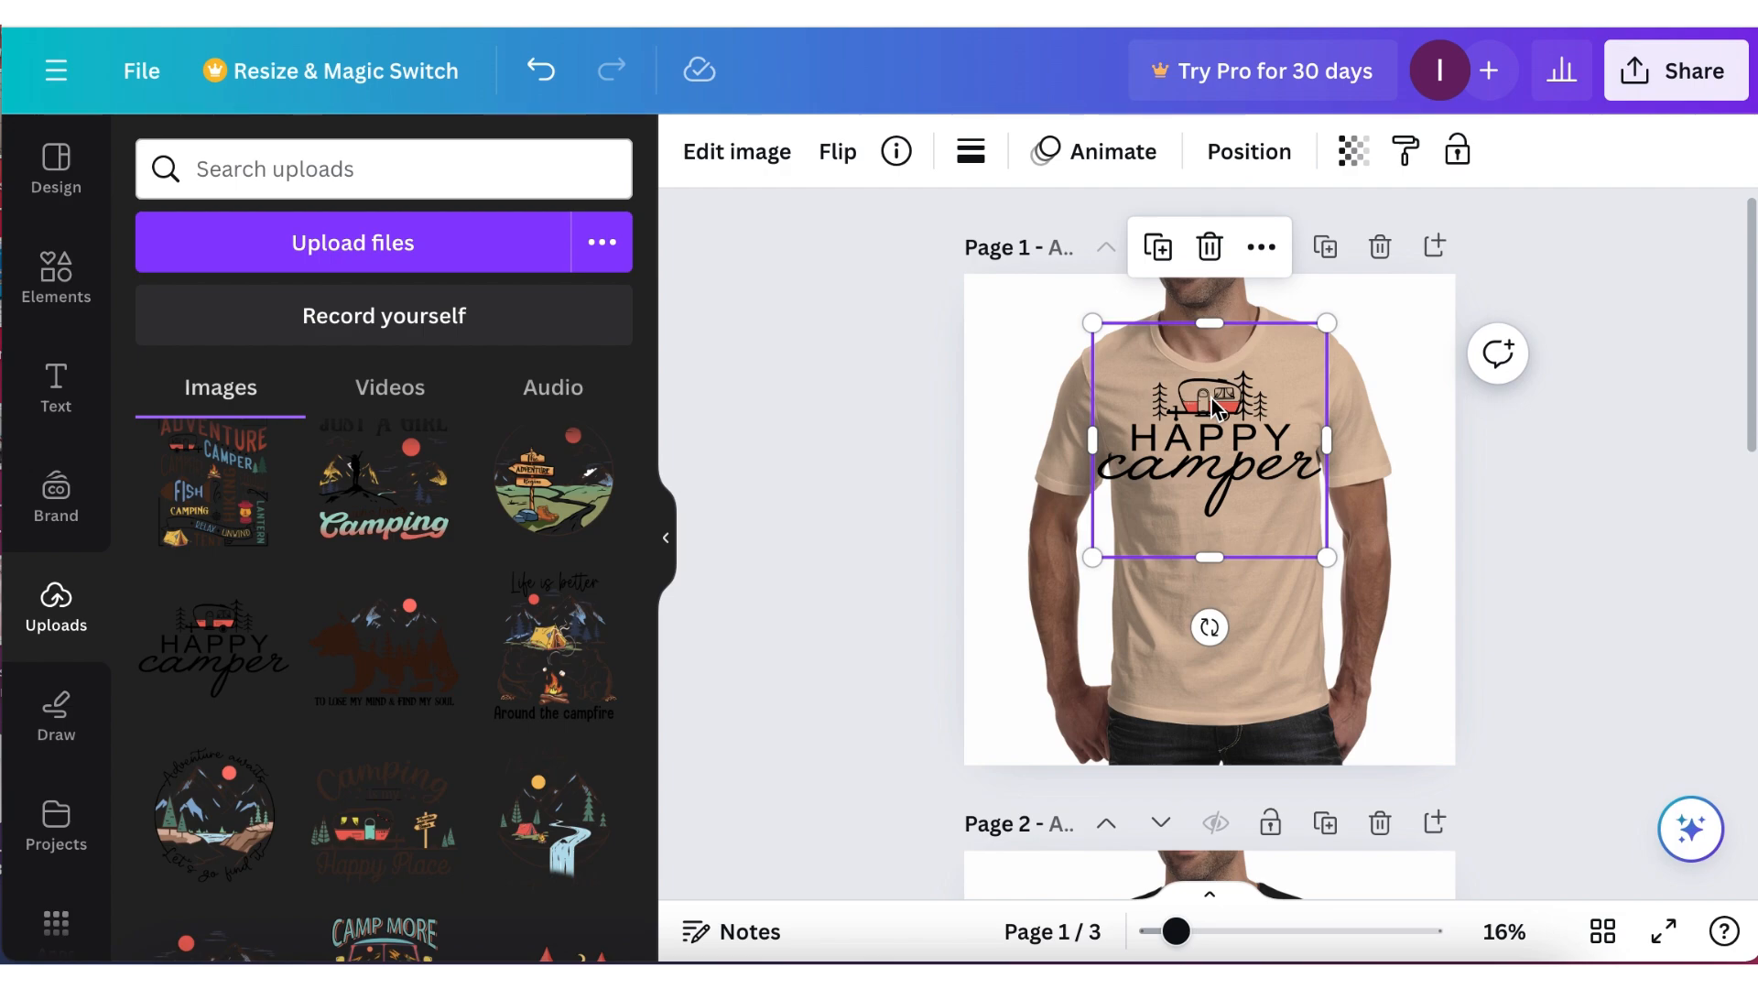
{"action": "left_click_drag", "start_coordinate": [1211, 399], "coordinate": [1212, 402]}
{"action": "left_click_drag", "start_coordinate": [1212, 403], "coordinate": [1216, 419]}
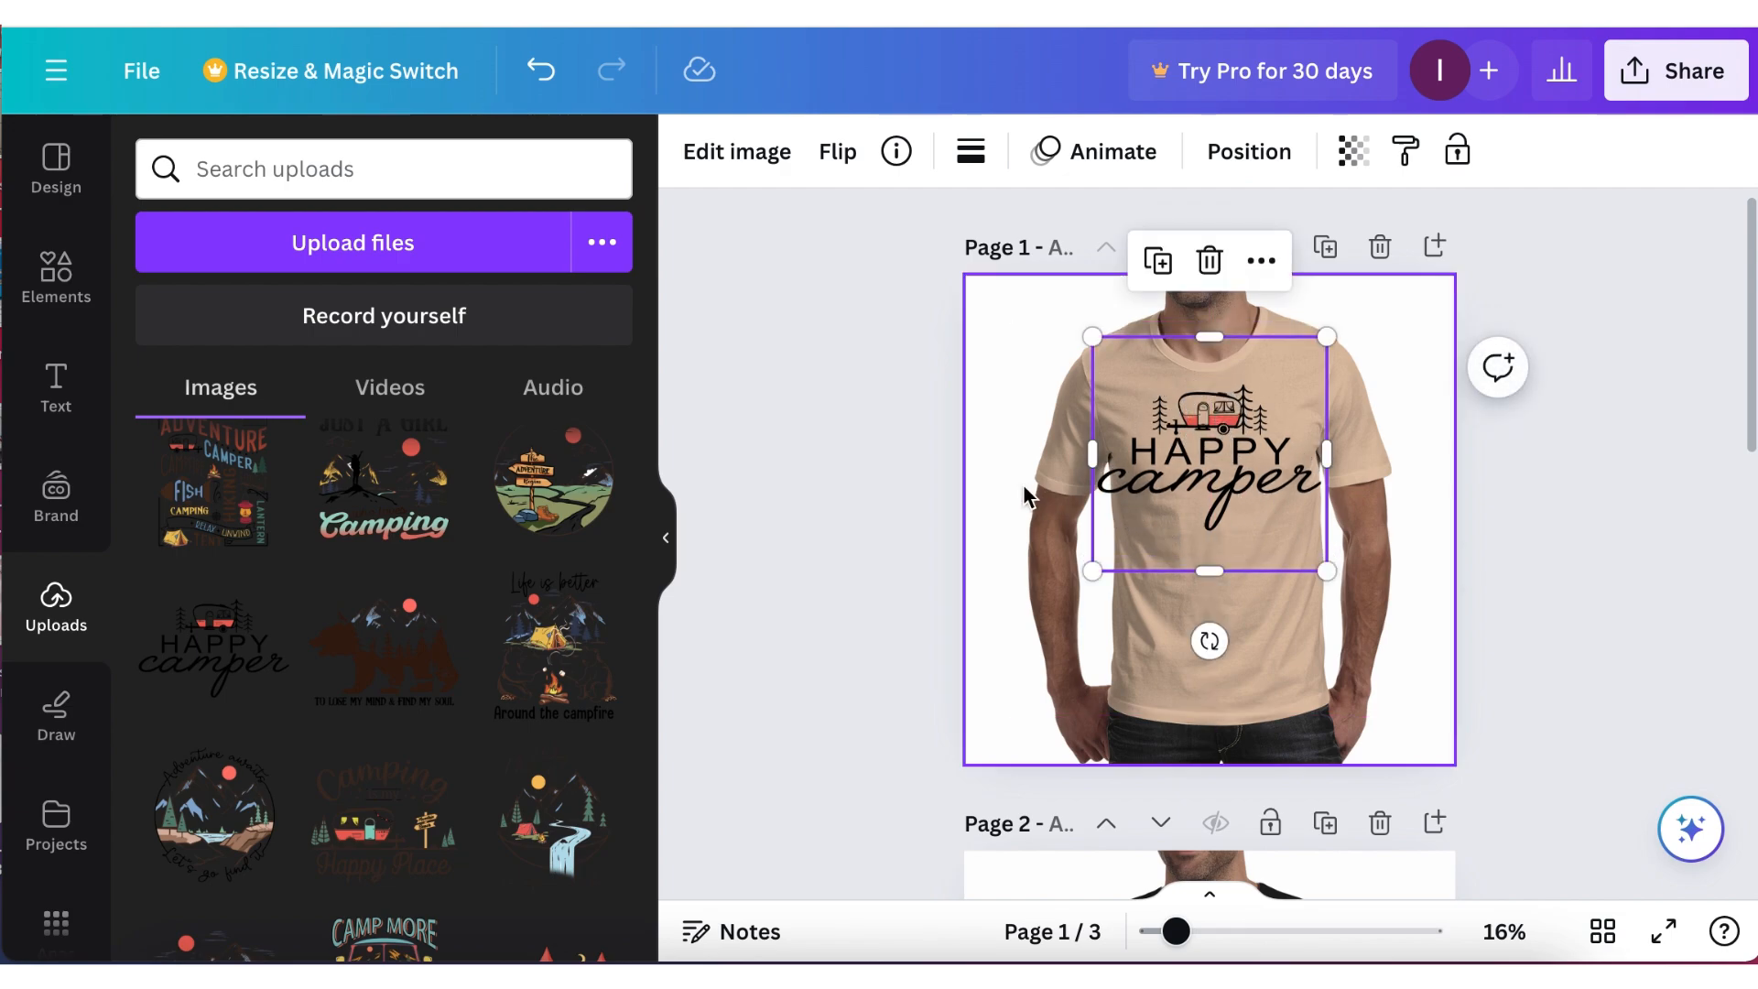
Reduce the "Happy Camper" design to chest size, leaving a margin of shirt on both sides, and shift it slightly lower.
{"action": "left_click_drag", "start_coordinate": [1093, 570], "coordinate": [1131, 532]}
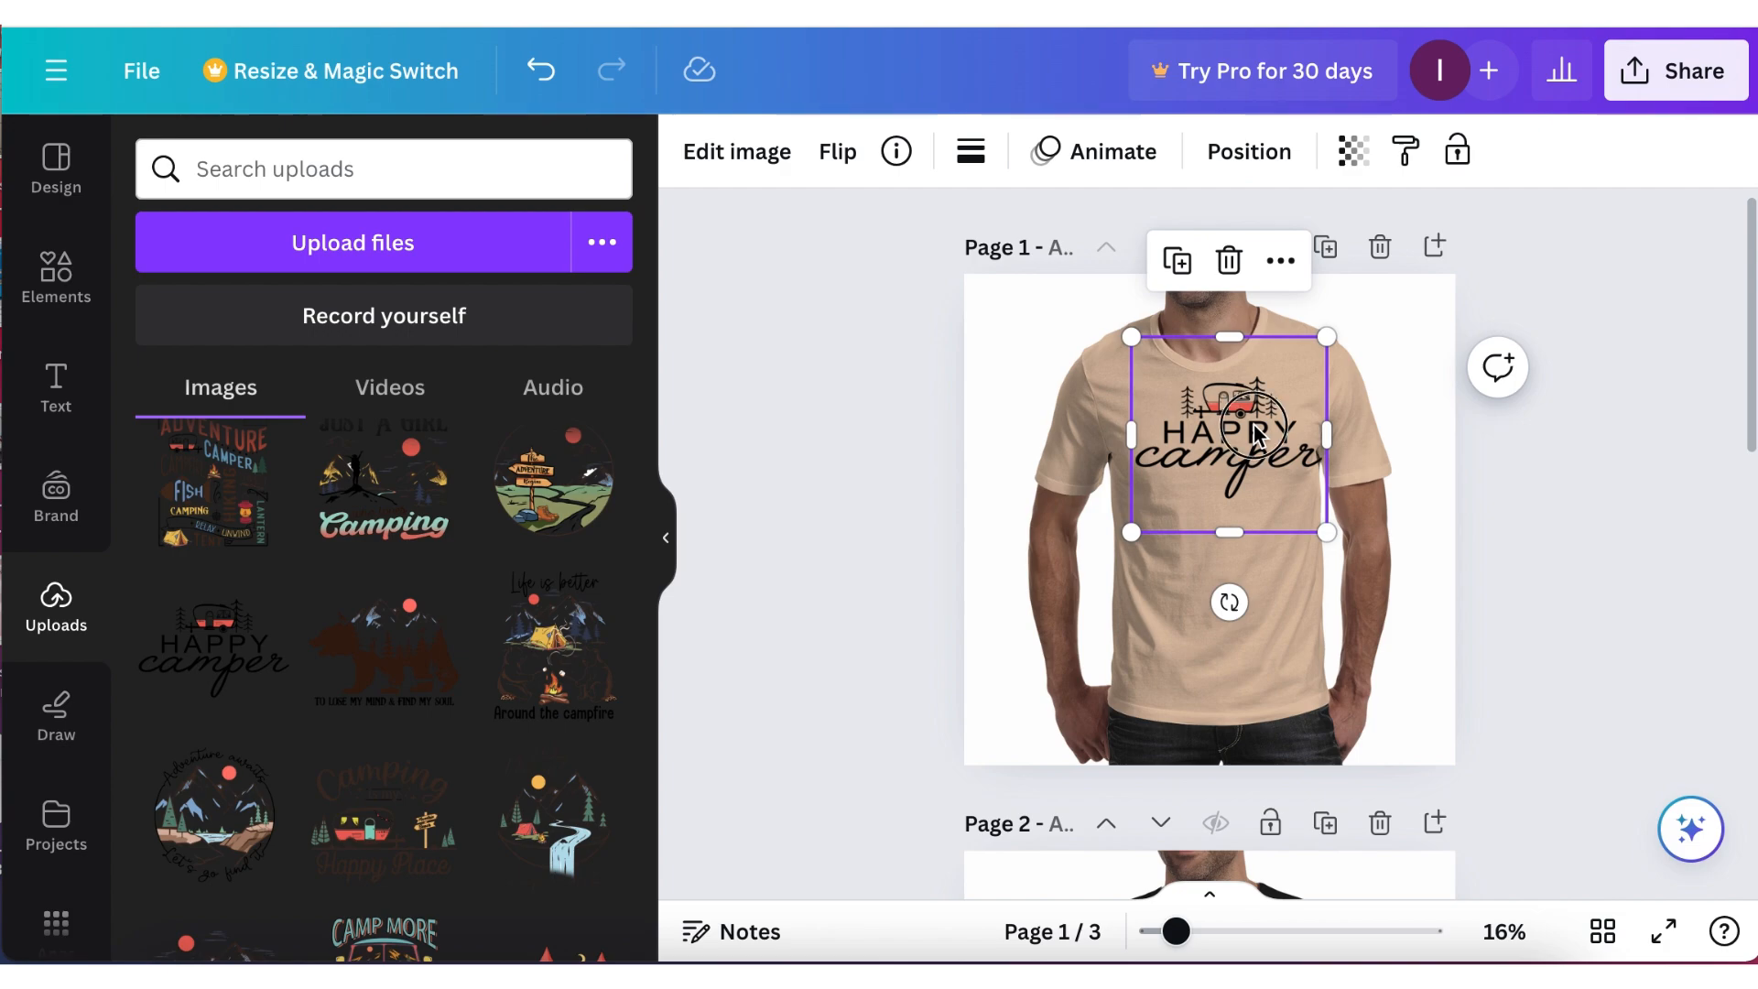
{"action": "mouse_move", "coordinate": [1258, 434]}
{"action": "left_mouse_down"}
{"action": "mouse_move", "coordinate": [1239, 427]}
{"action": "mouse_move", "coordinate": [1250, 442]}
{"action": "left_mouse_up"}
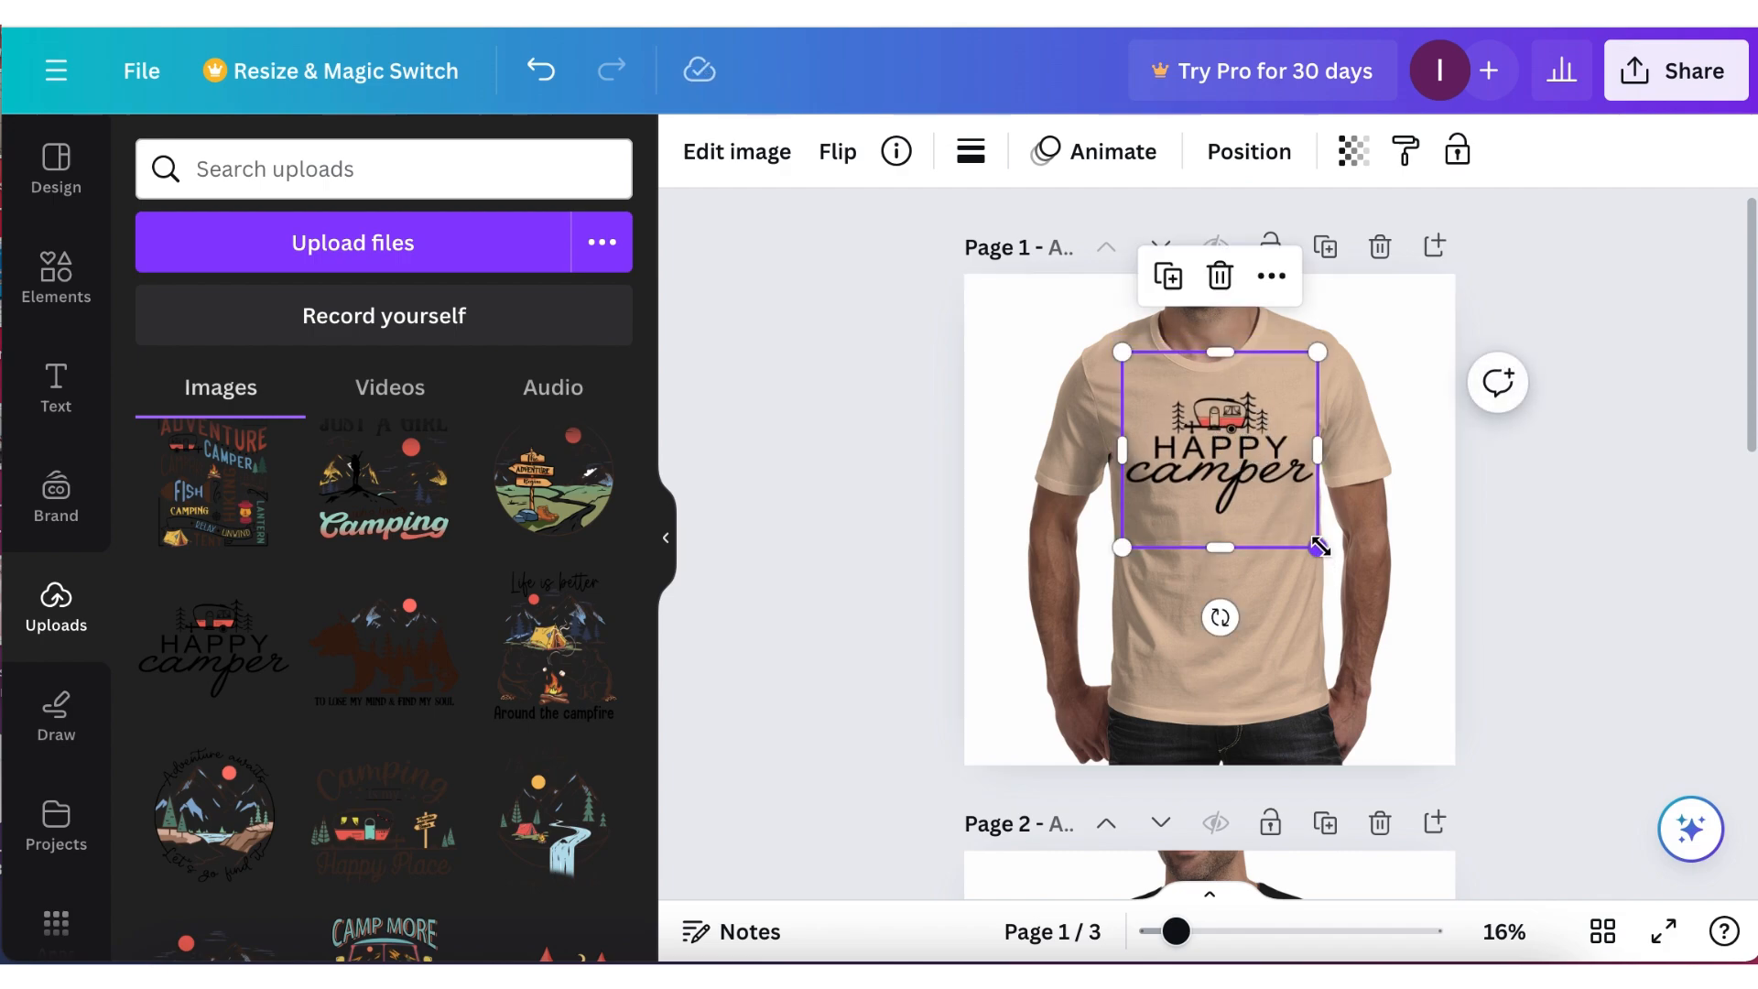
{"action": "left_click_drag", "start_coordinate": [1319, 547], "coordinate": [1303, 533]}
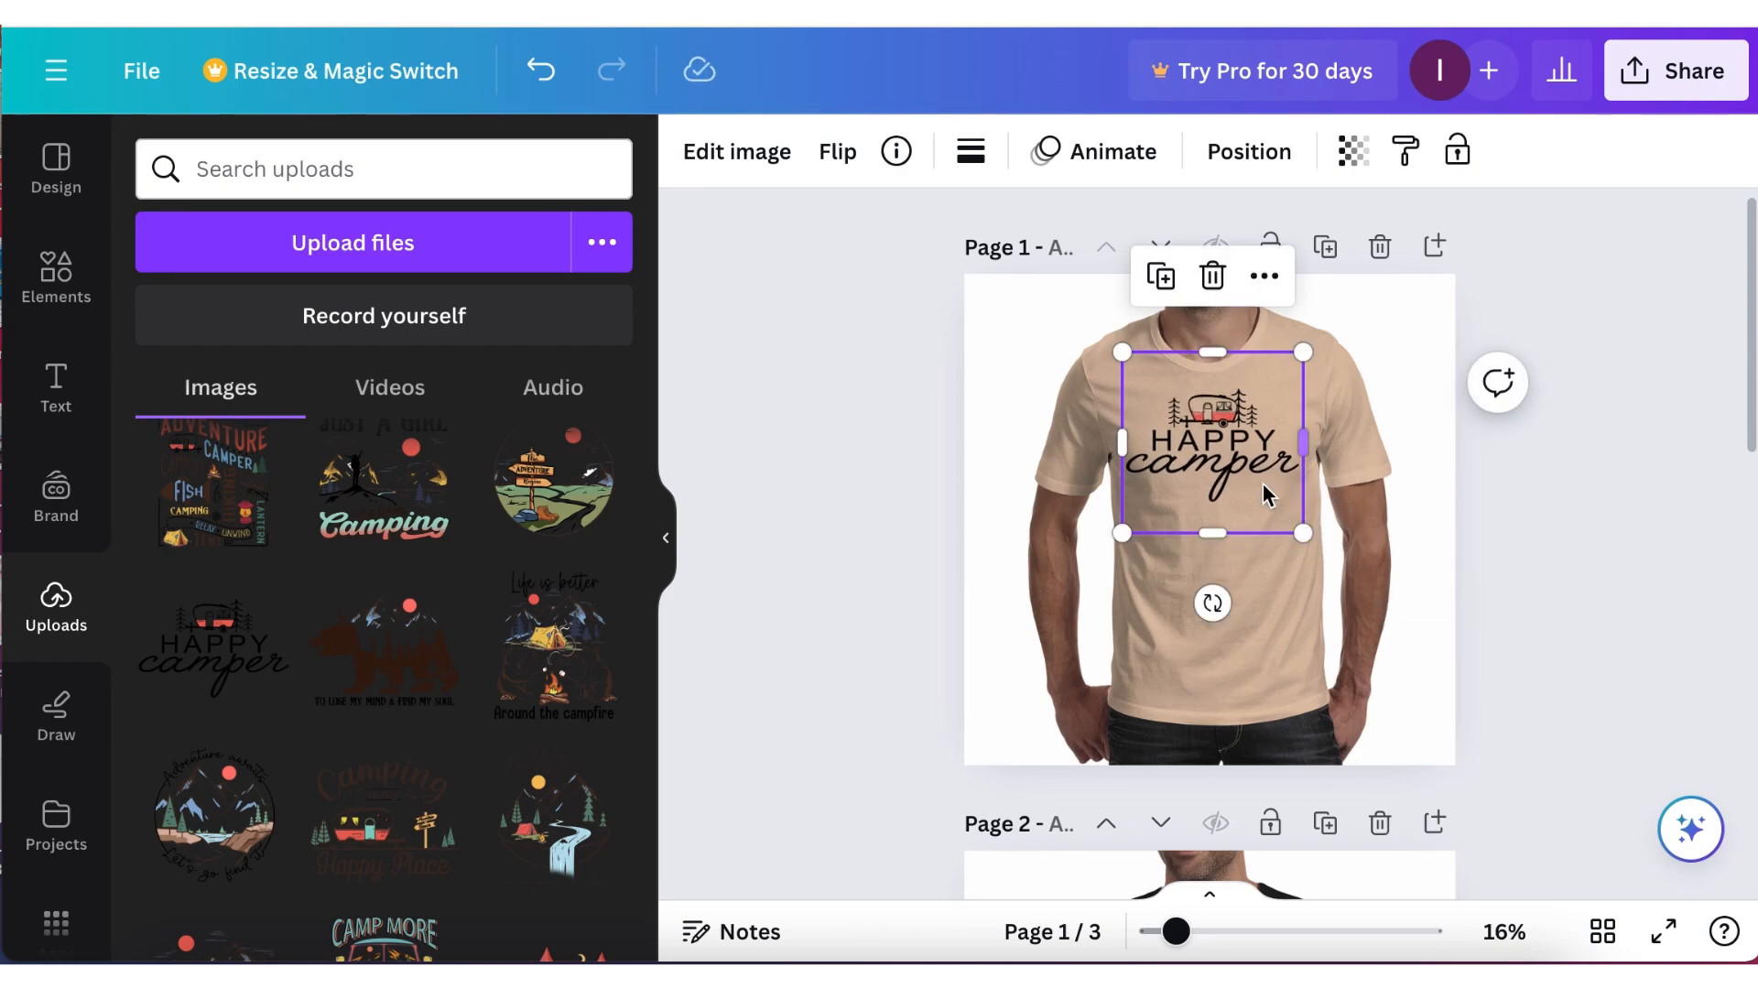
Try the "Happy Camper" design lower on the shirt, move it back up to the chest and nudge it slightly left.
{"action": "left_click_drag", "start_coordinate": [1222, 447], "coordinate": [1227, 528]}
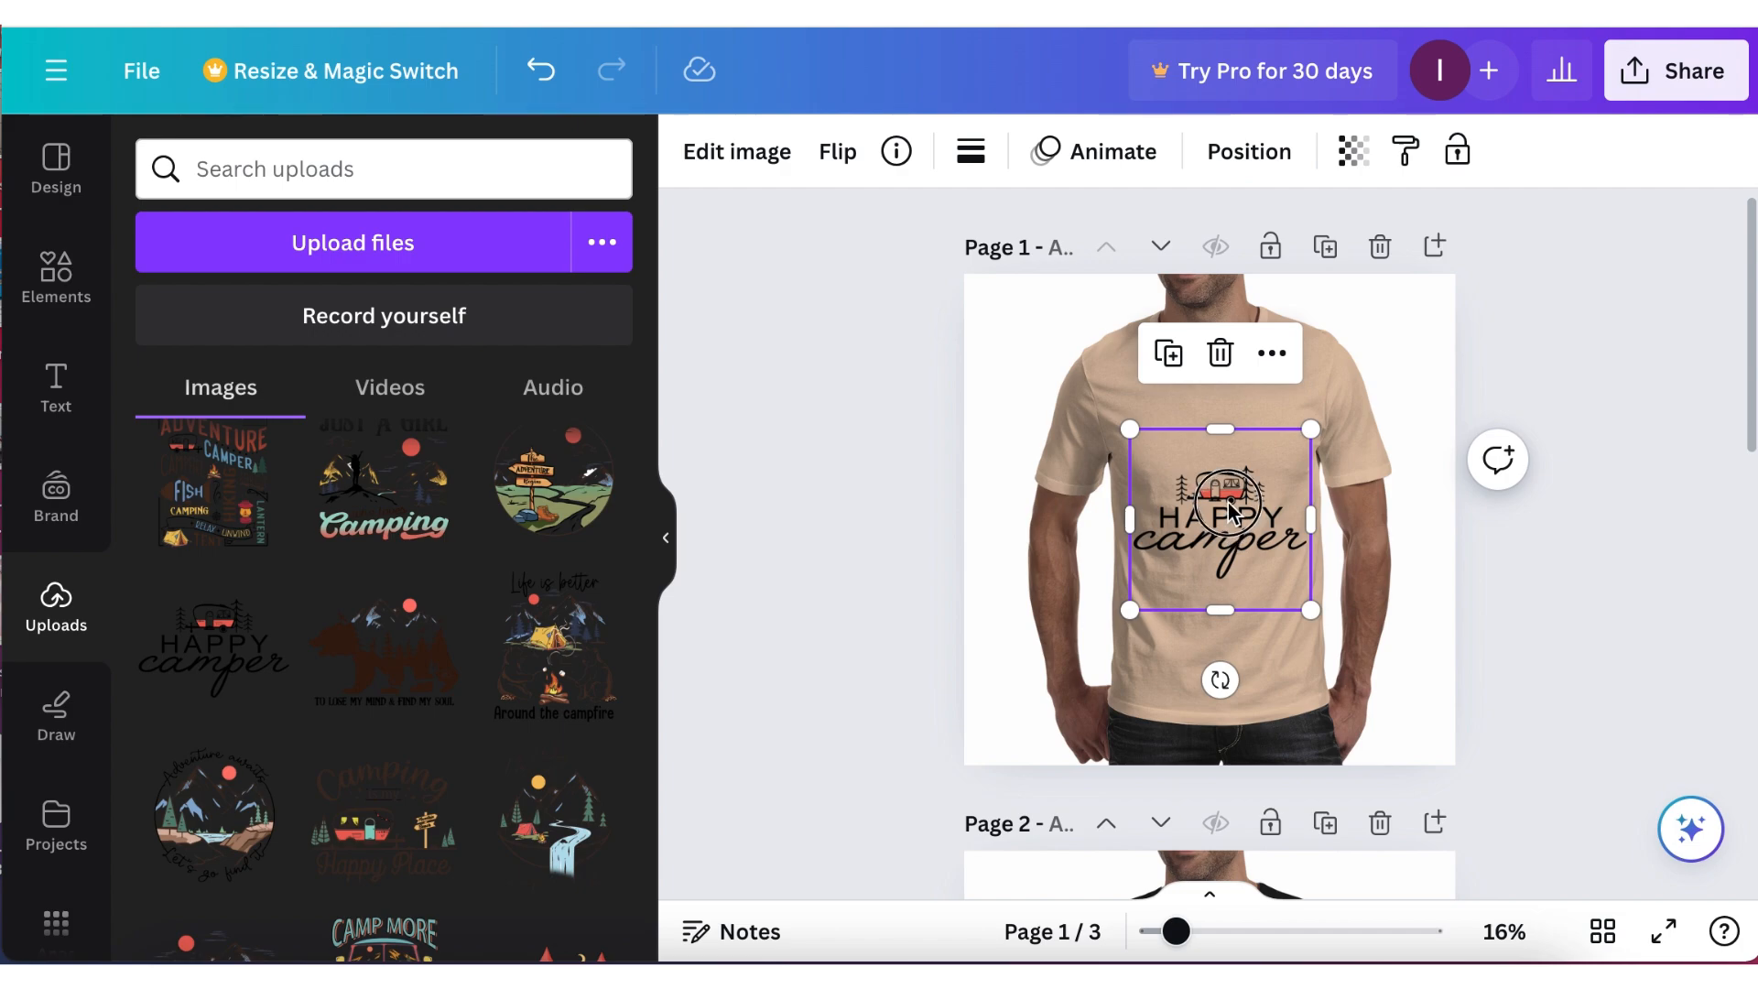
{"action": "left_click_drag", "start_coordinate": [1228, 503], "coordinate": [1228, 453]}
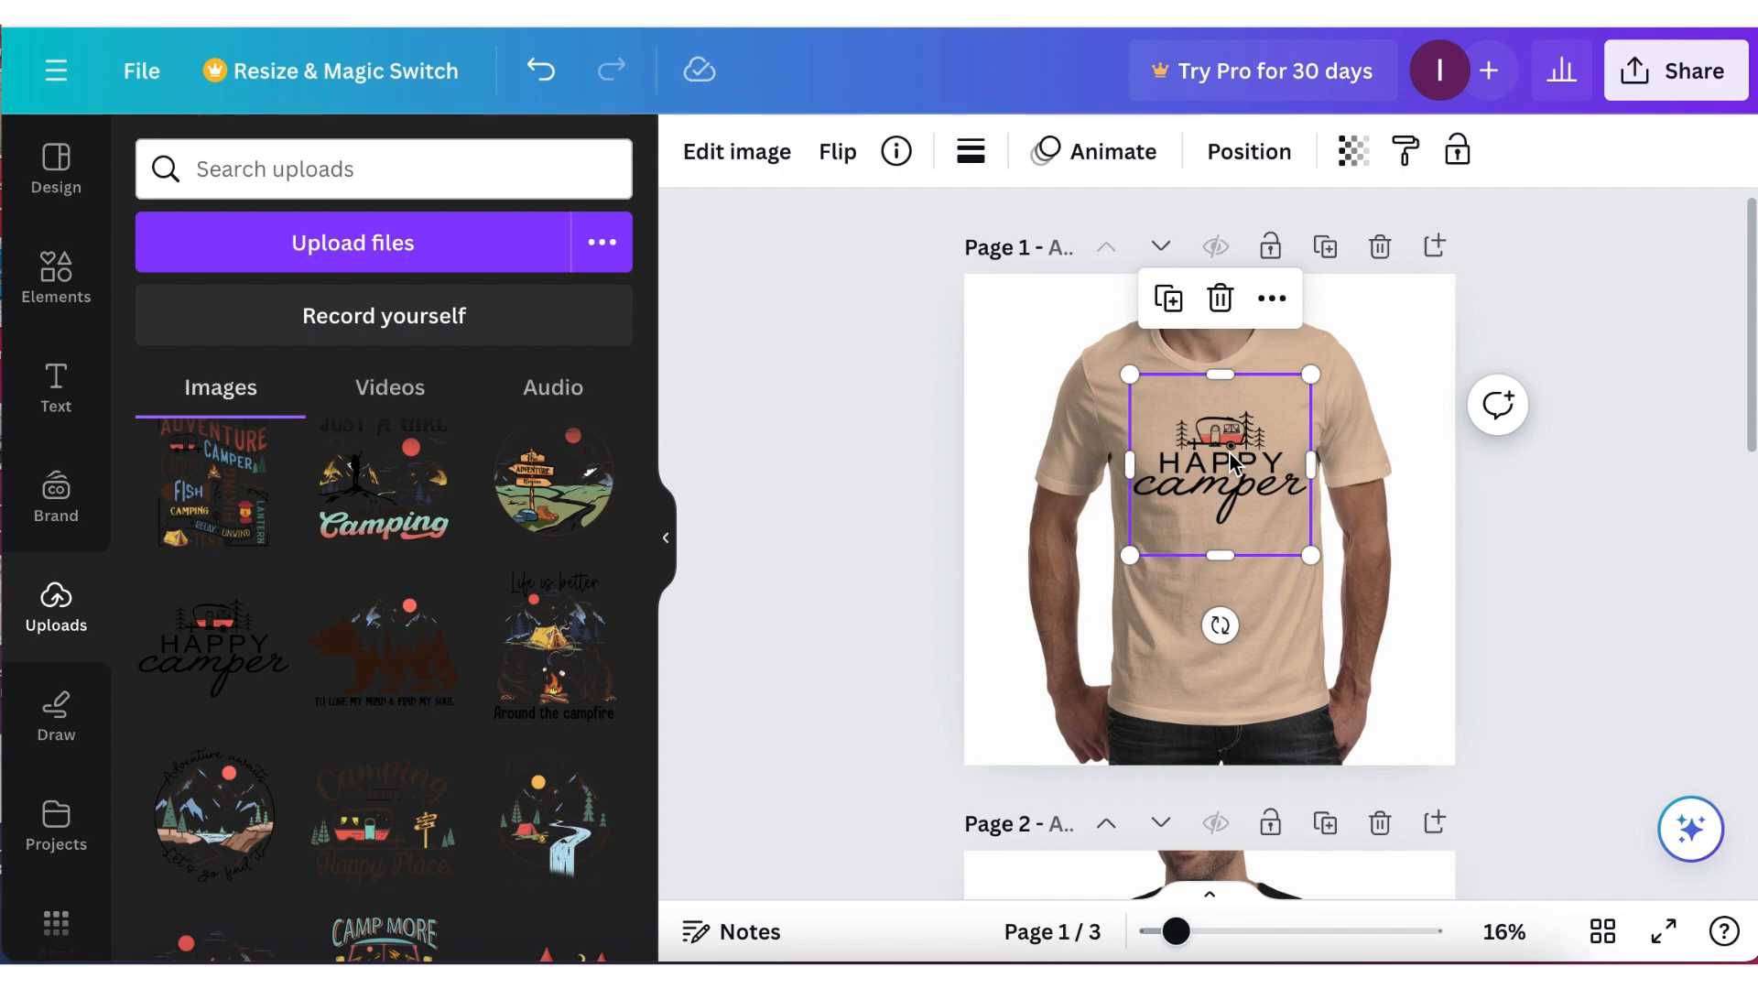
{"action": "key", "text": "Escape"}
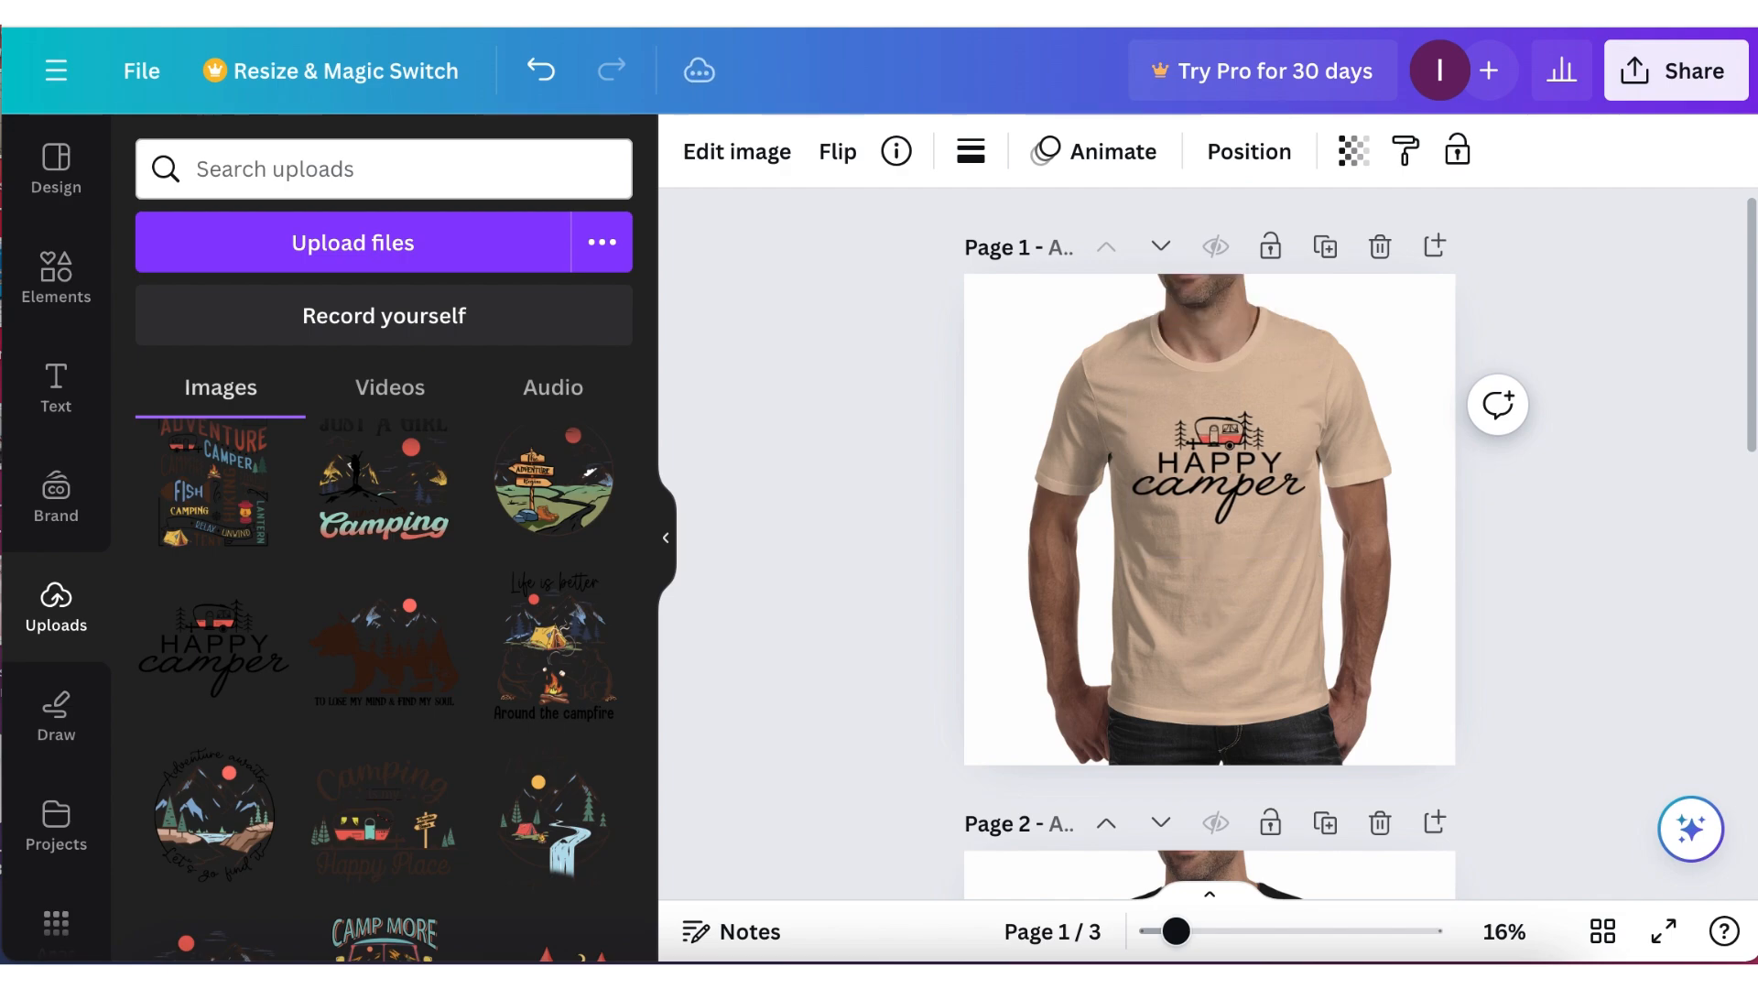
{"action": "left_click", "coordinate": [1223, 504]}
{"action": "key", "text": "Escape"}
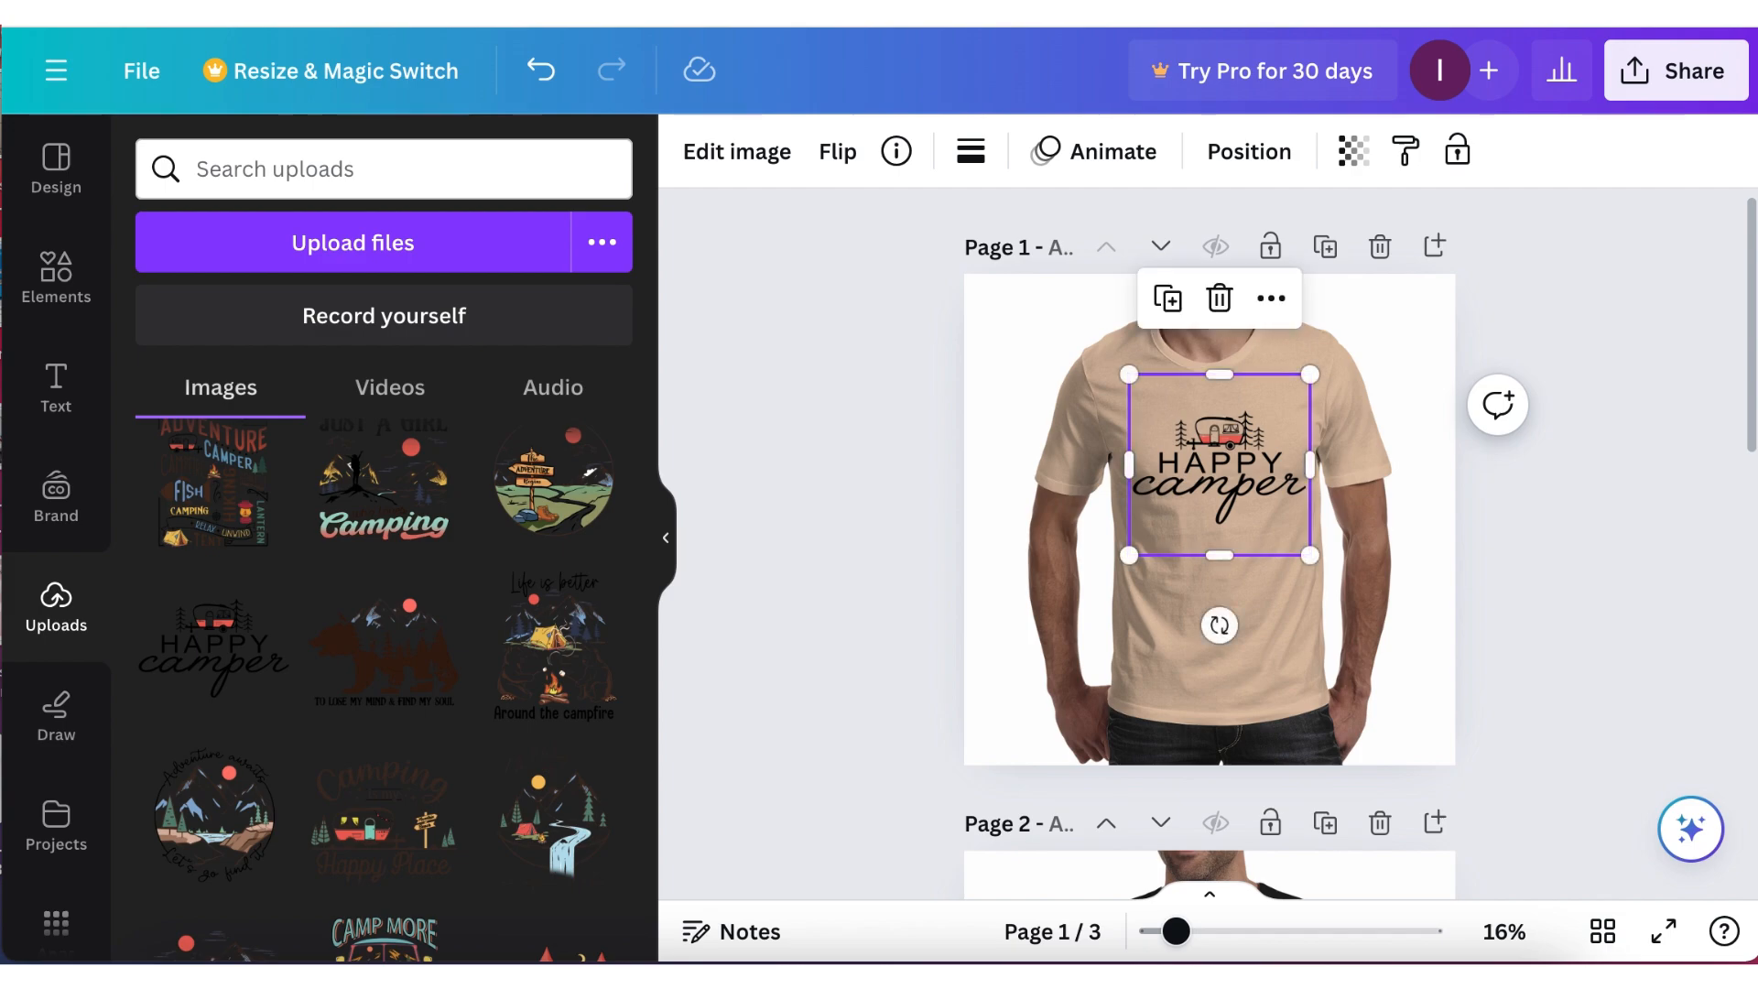
{"action": "key", "text": "Left"}
{"action": "key", "text": "Left"}
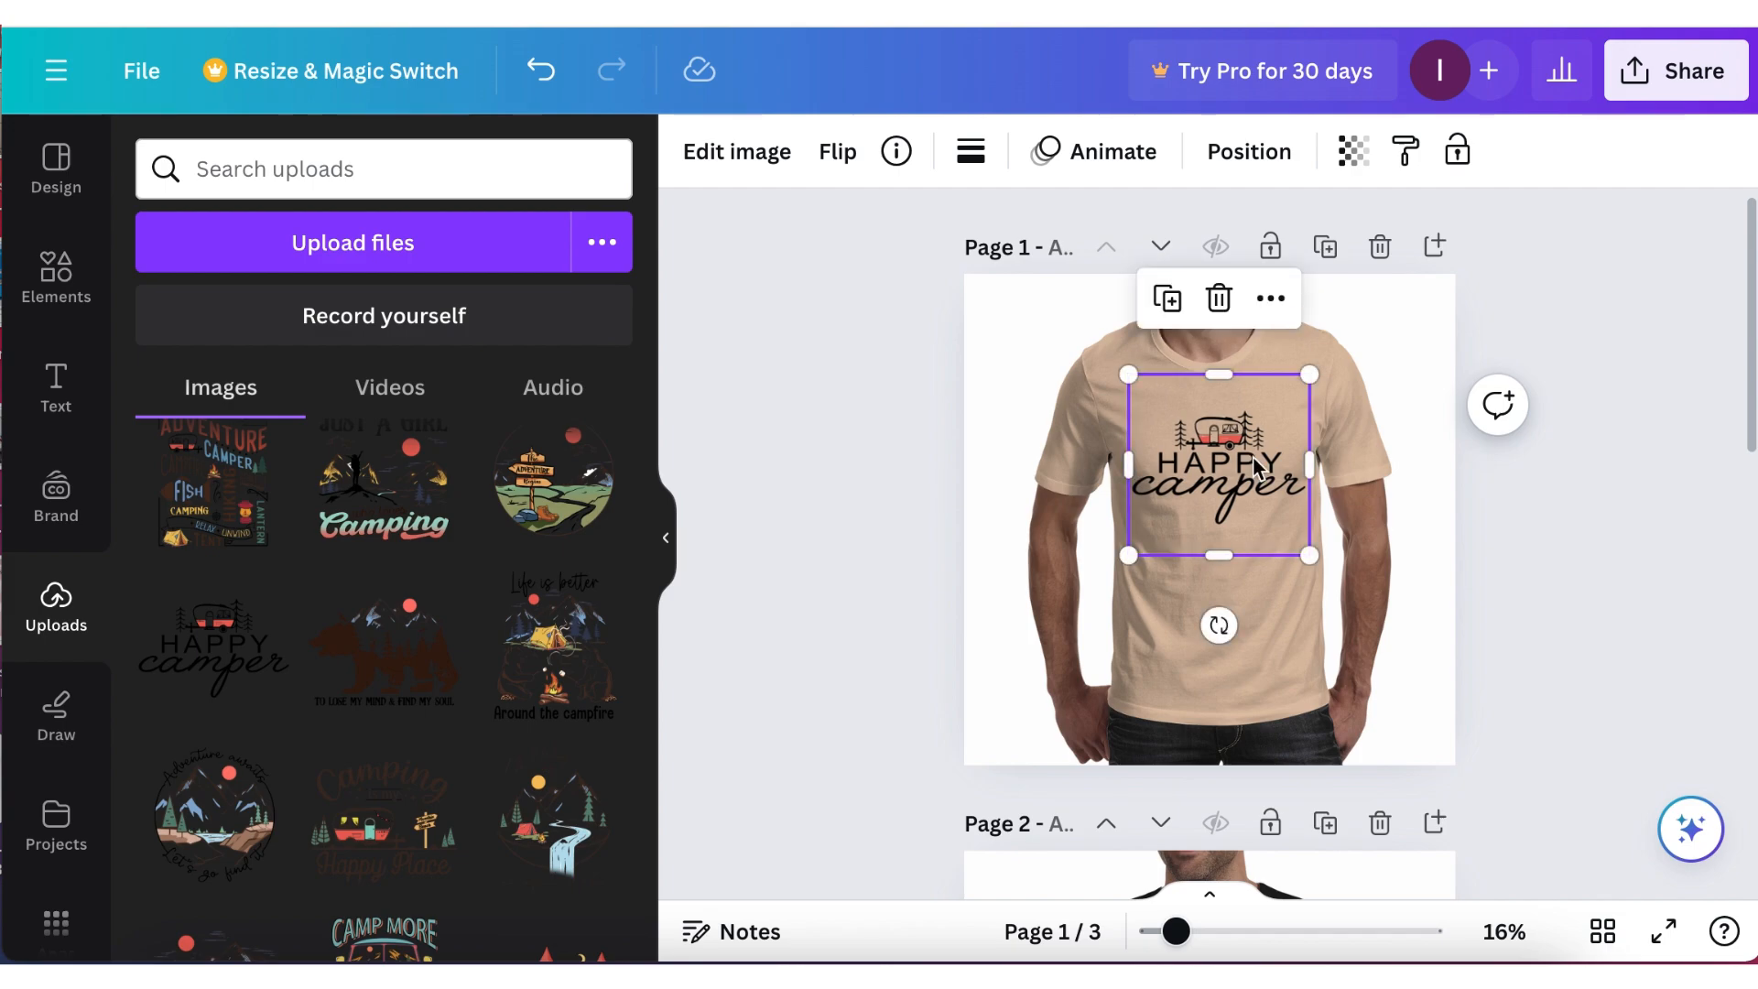
{"action": "left_click", "coordinate": [1606, 579]}
Set the "Happy Camper" design's transparency slightly below 100 and deselect it.
{"action": "left_click", "coordinate": [1223, 473]}
{"action": "left_click", "coordinate": [1353, 151]}
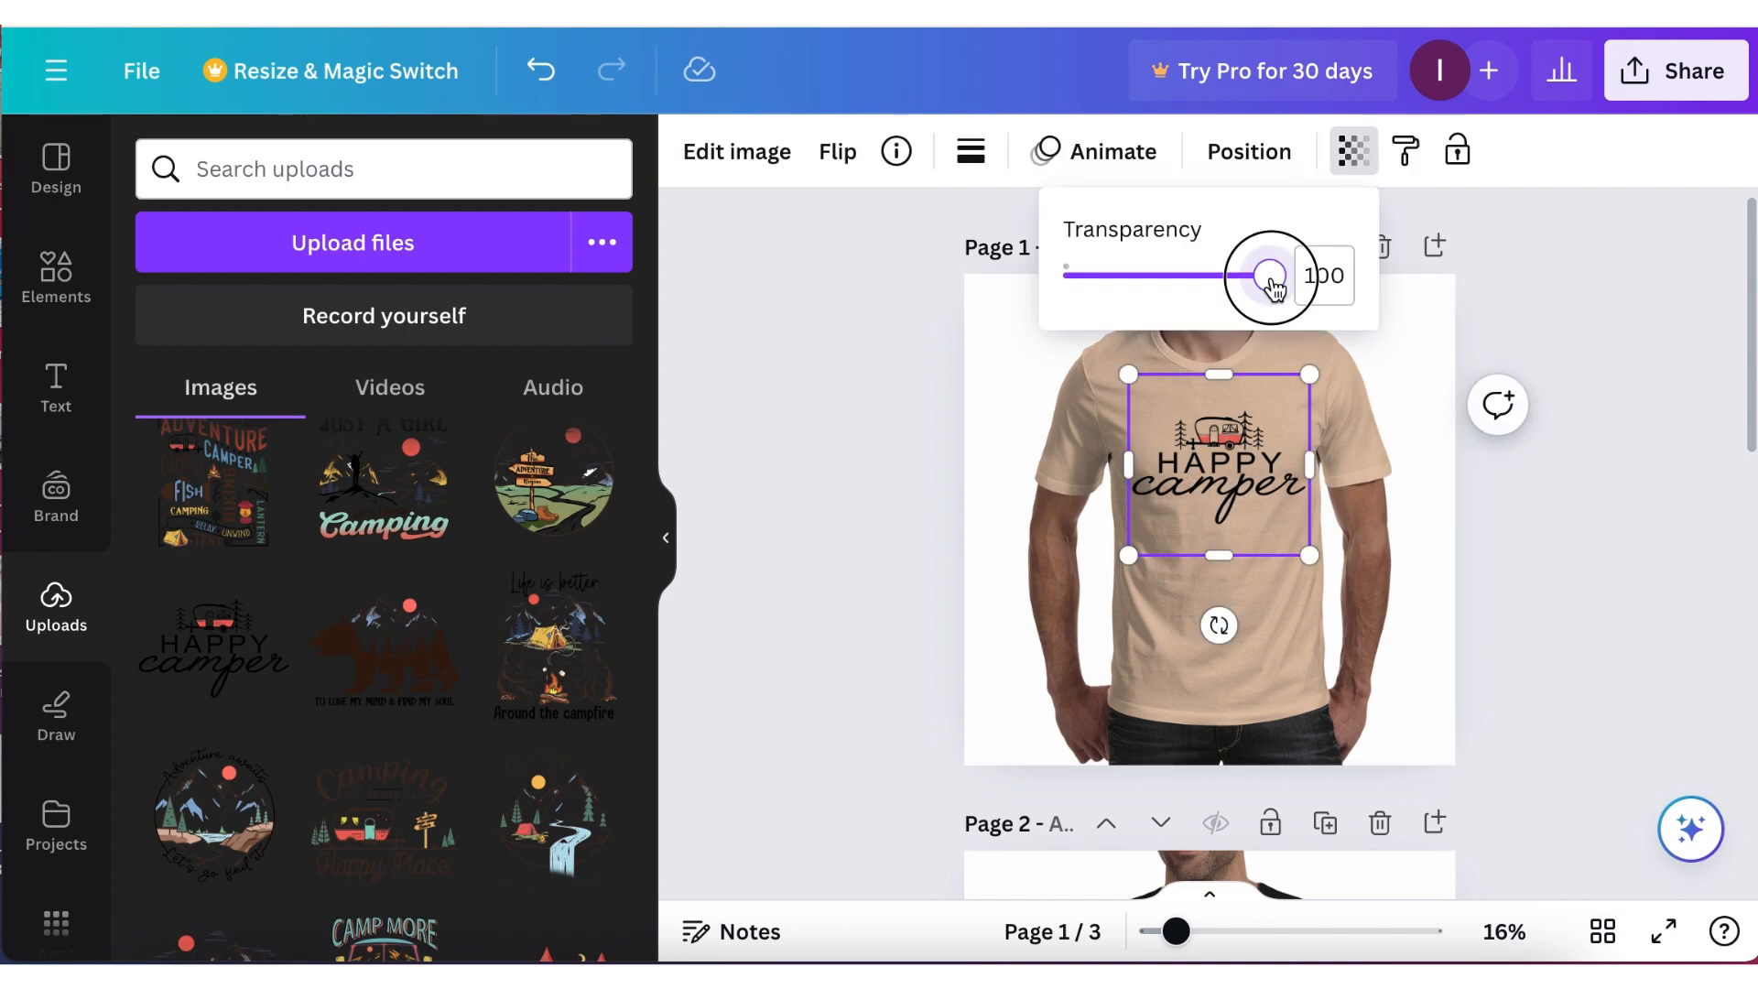
{"action": "left_click_drag", "start_coordinate": [1273, 287], "coordinate": [1250, 288]}
{"action": "left_click", "coordinate": [1705, 594]}
{"action": "left_click", "coordinate": [1704, 593]}
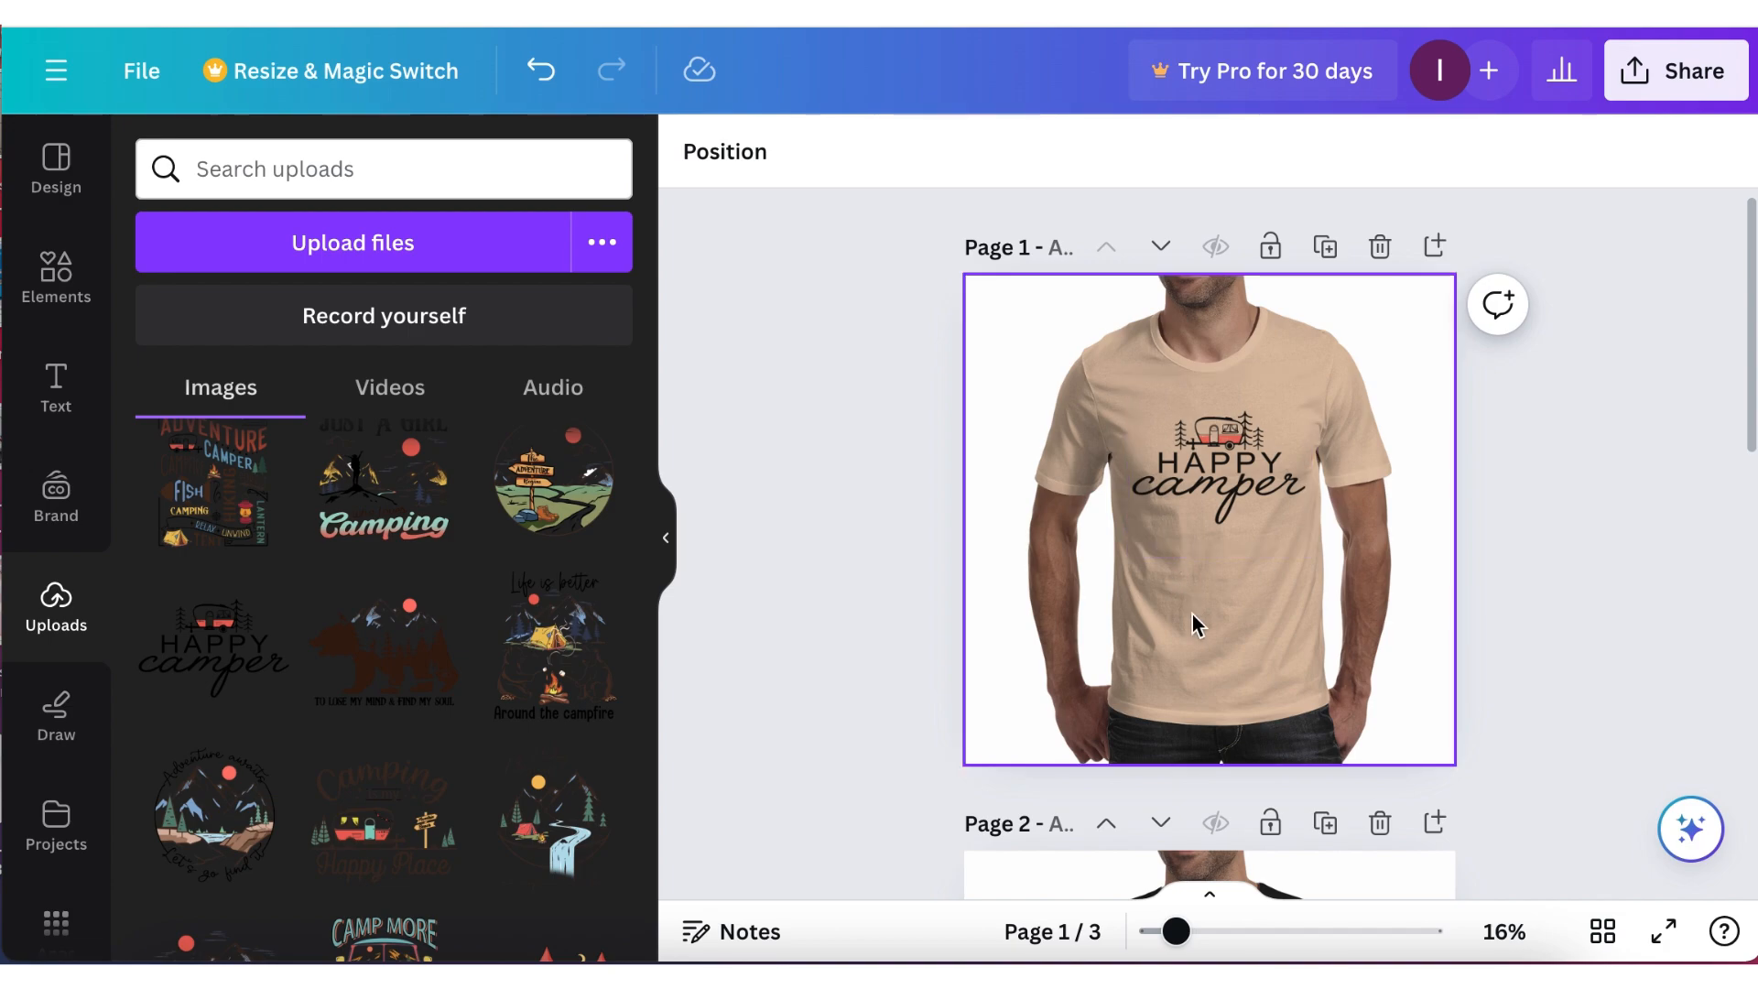
Add the uploaded "Boo-ling" ghost design to the black T-shirt on page 2.
{"action": "scroll", "coordinate": [1193, 623], "scroll_direction": "down", "scroll_amount": 1}
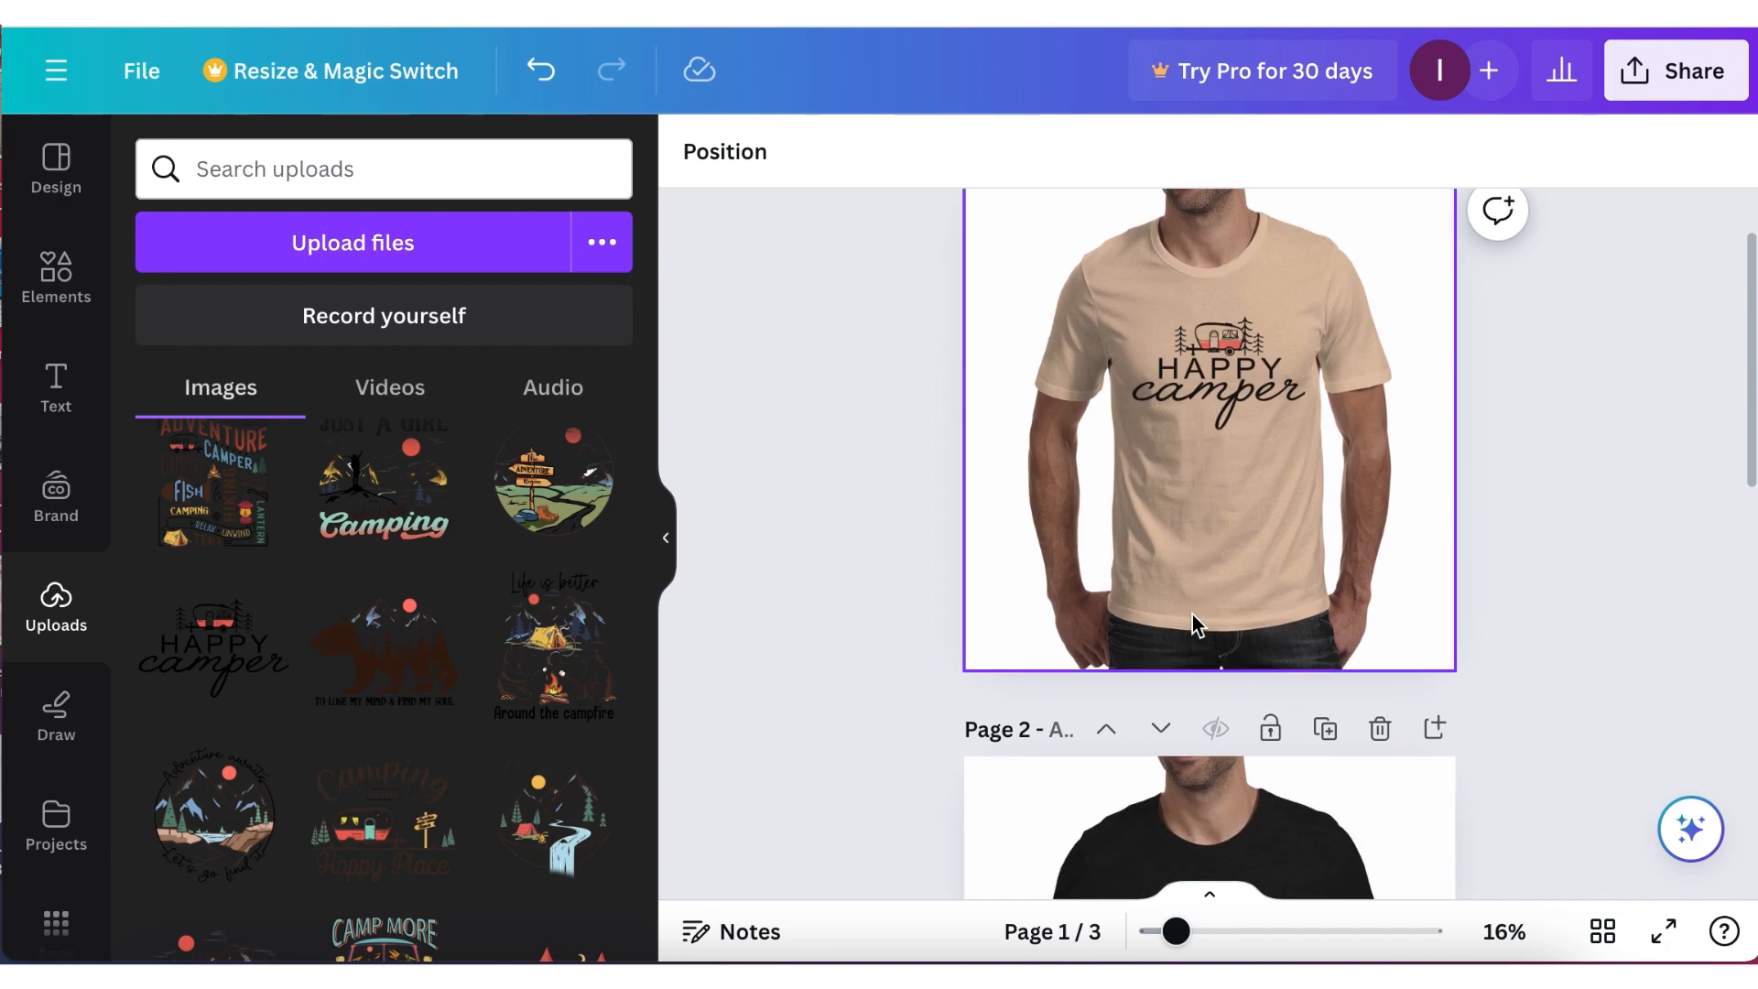
{"action": "scroll", "coordinate": [1192, 614], "scroll_direction": "down", "scroll_amount": 4}
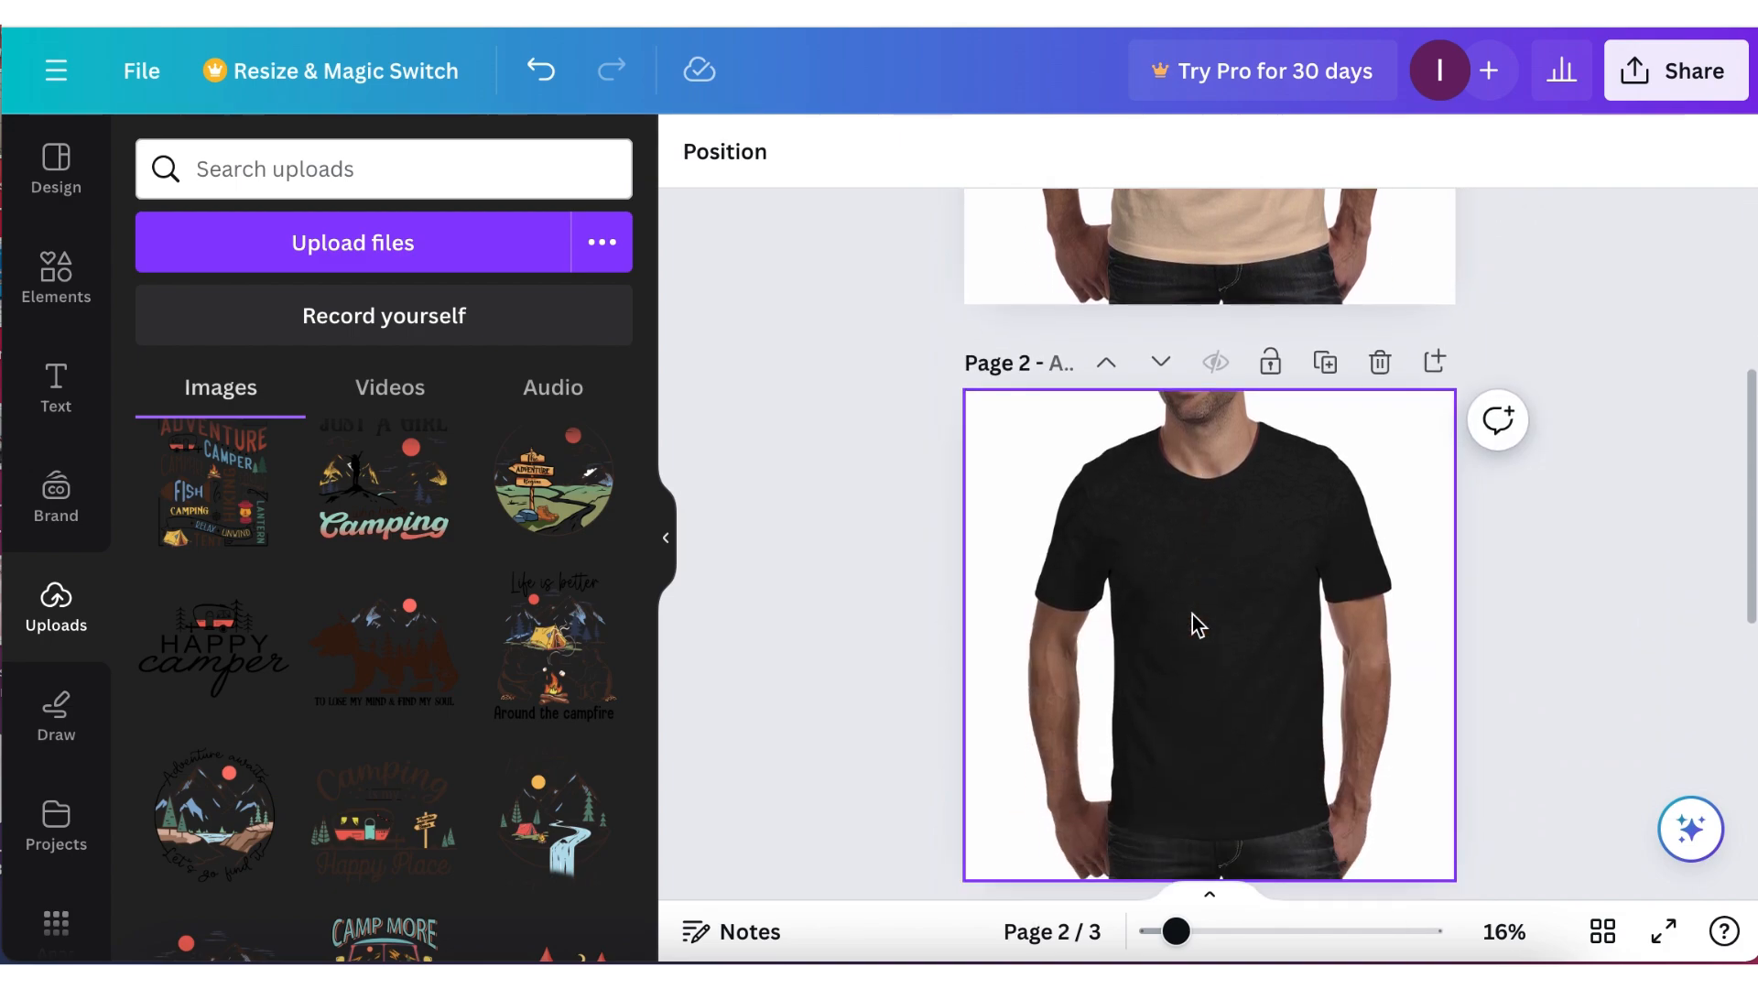
{"action": "scroll", "coordinate": [337, 698], "scroll_direction": "down", "scroll_amount": 10}
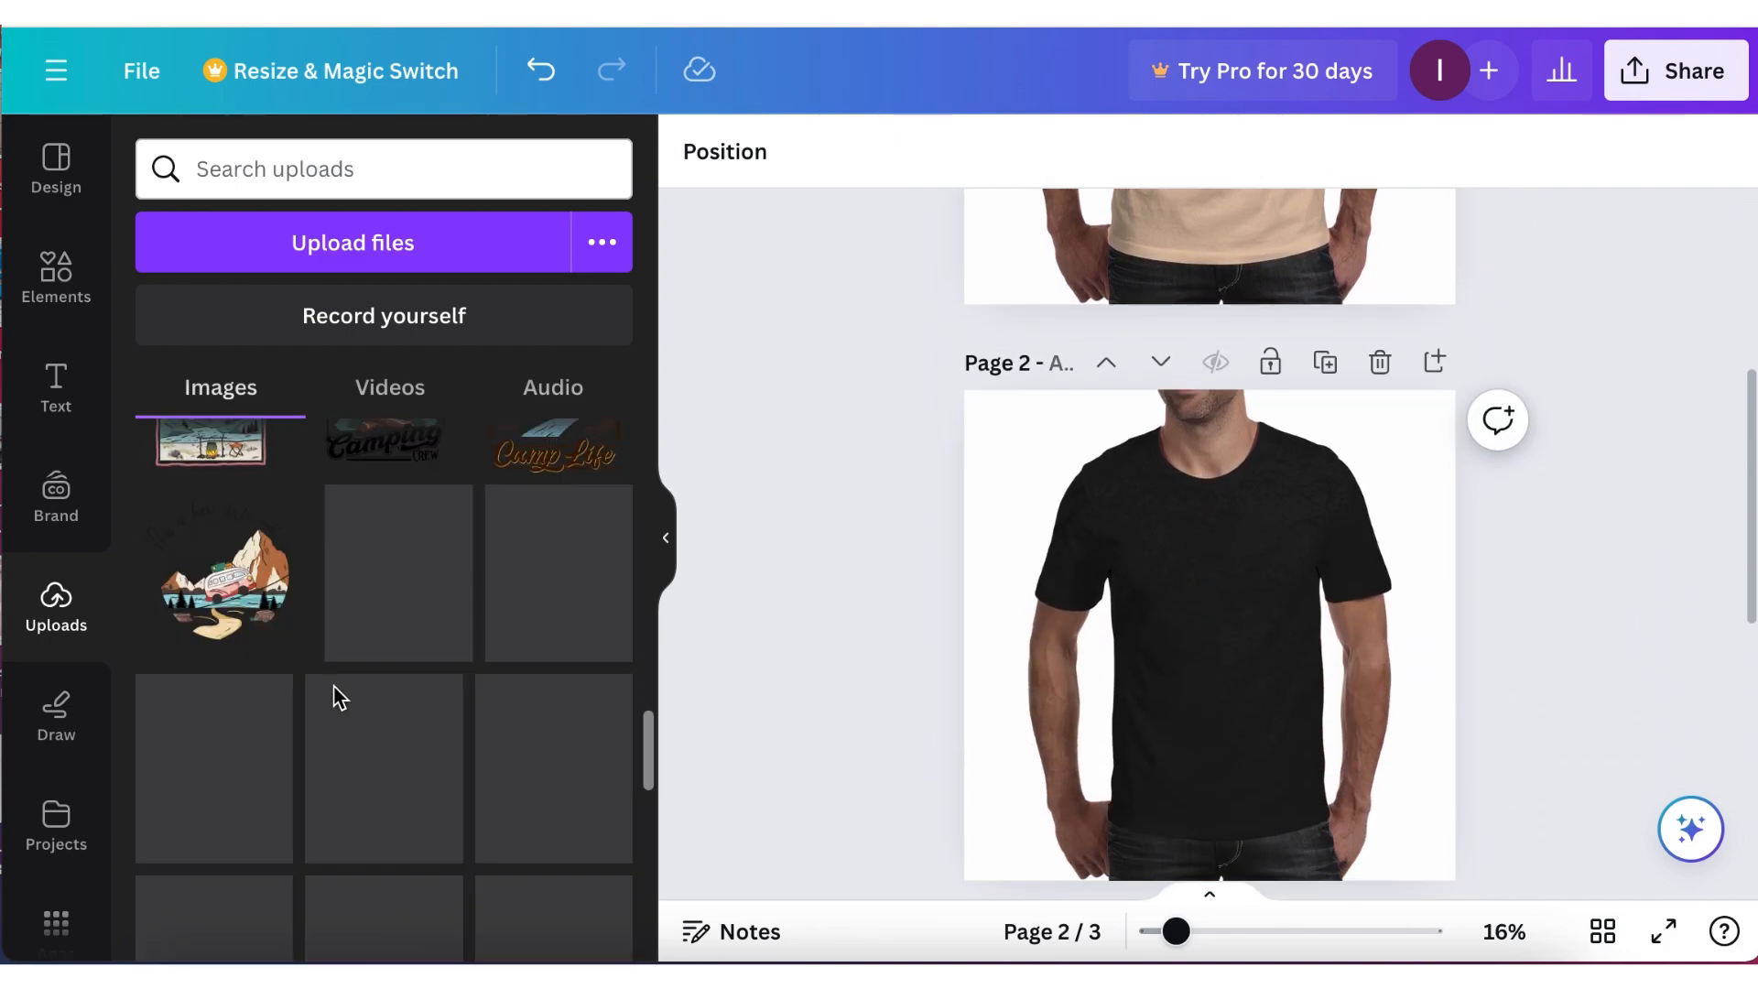
{"action": "scroll", "coordinate": [447, 641], "scroll_direction": "down", "scroll_amount": 5}
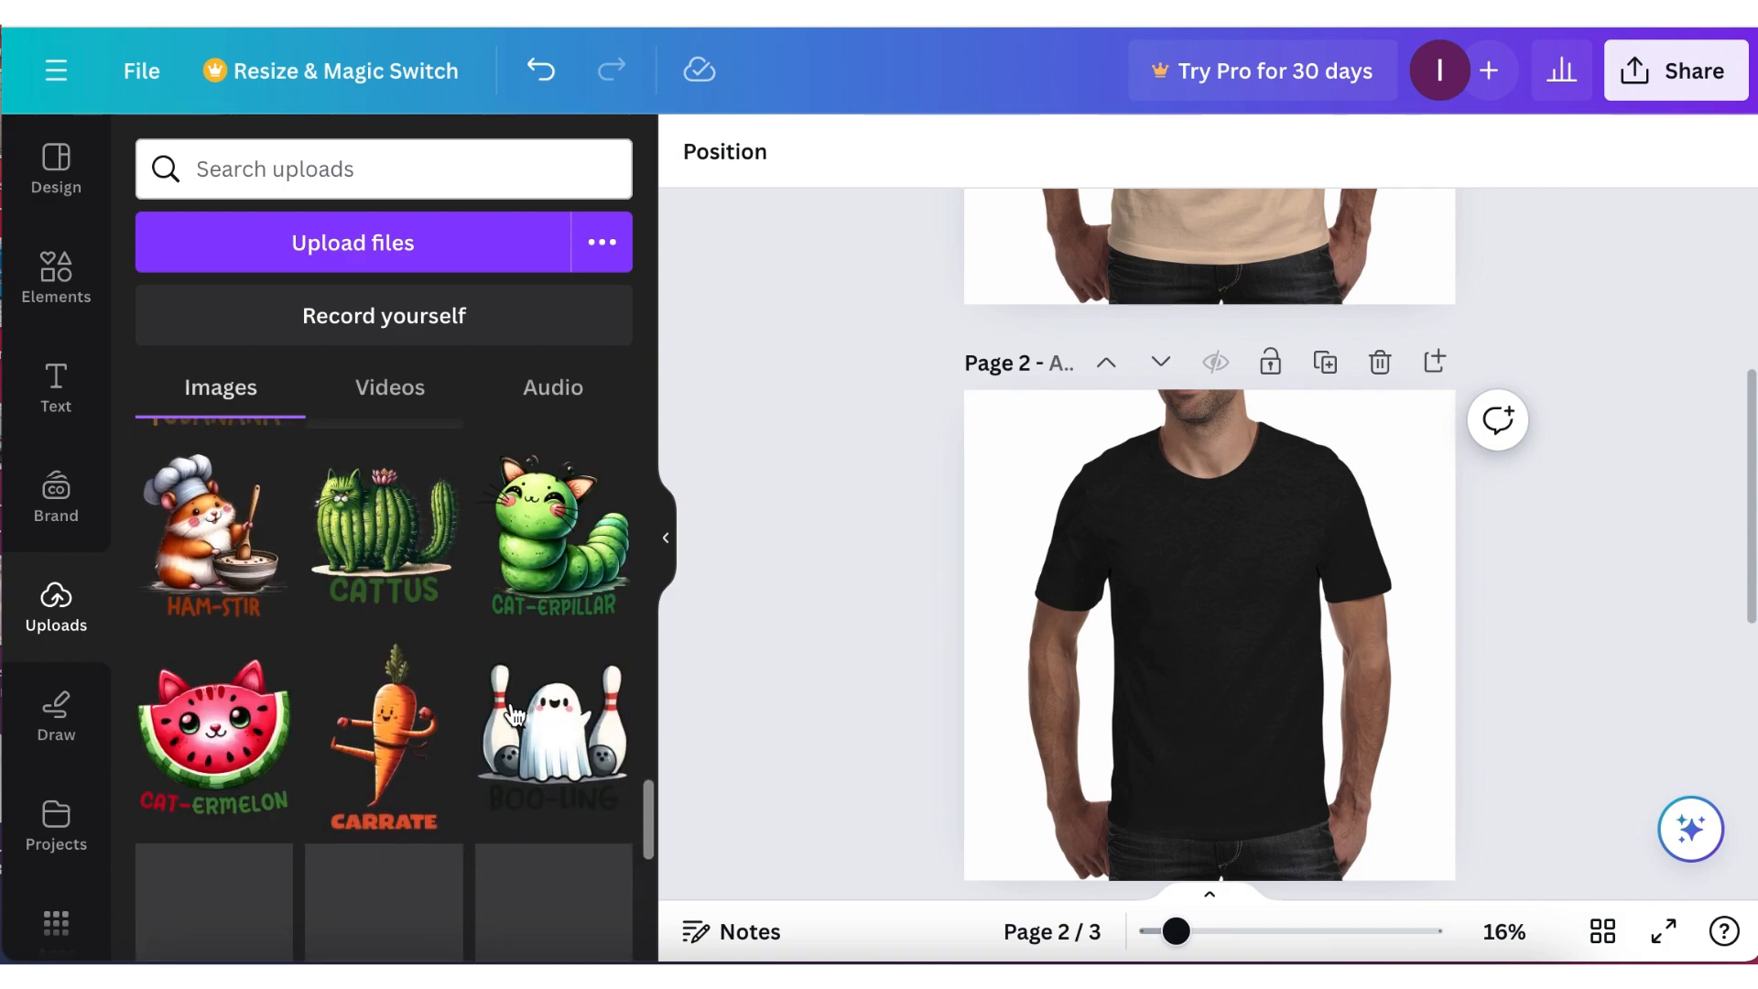
{"action": "left_click", "coordinate": [573, 760]}
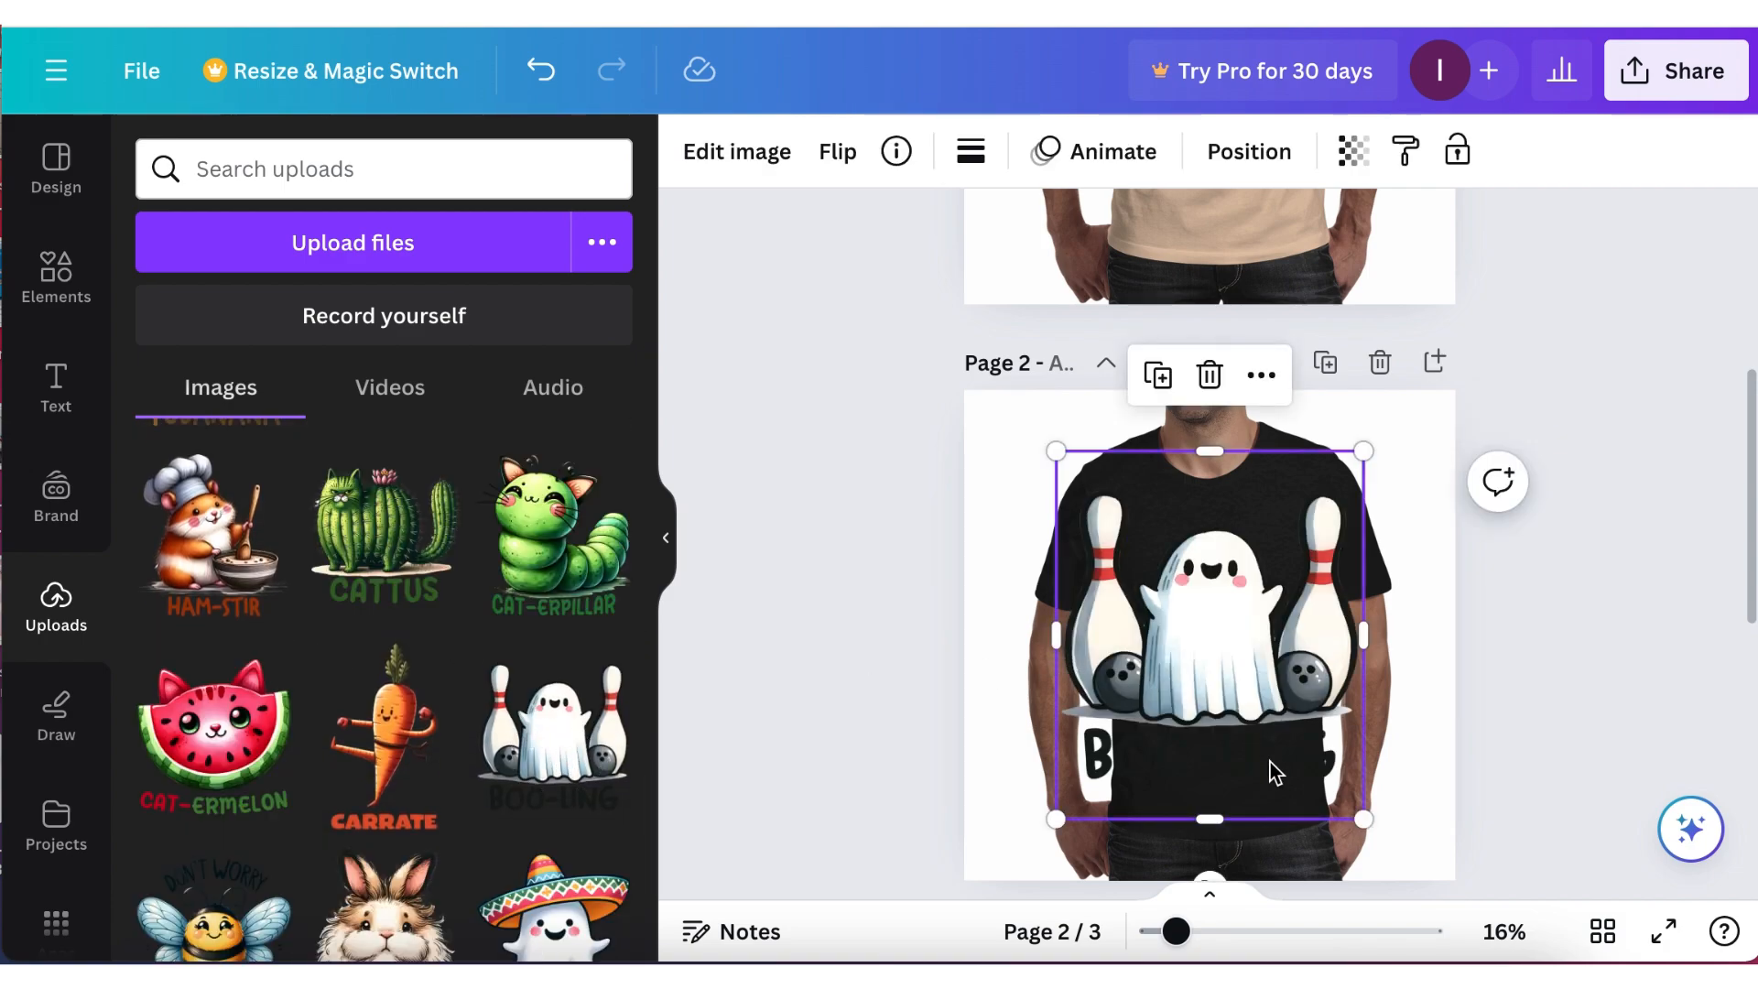
Reduce the "Boo-ling" design to chest size and place it centrally below the black shirt's collar.
{"action": "left_click_drag", "start_coordinate": [1361, 806], "coordinate": [1254, 611]}
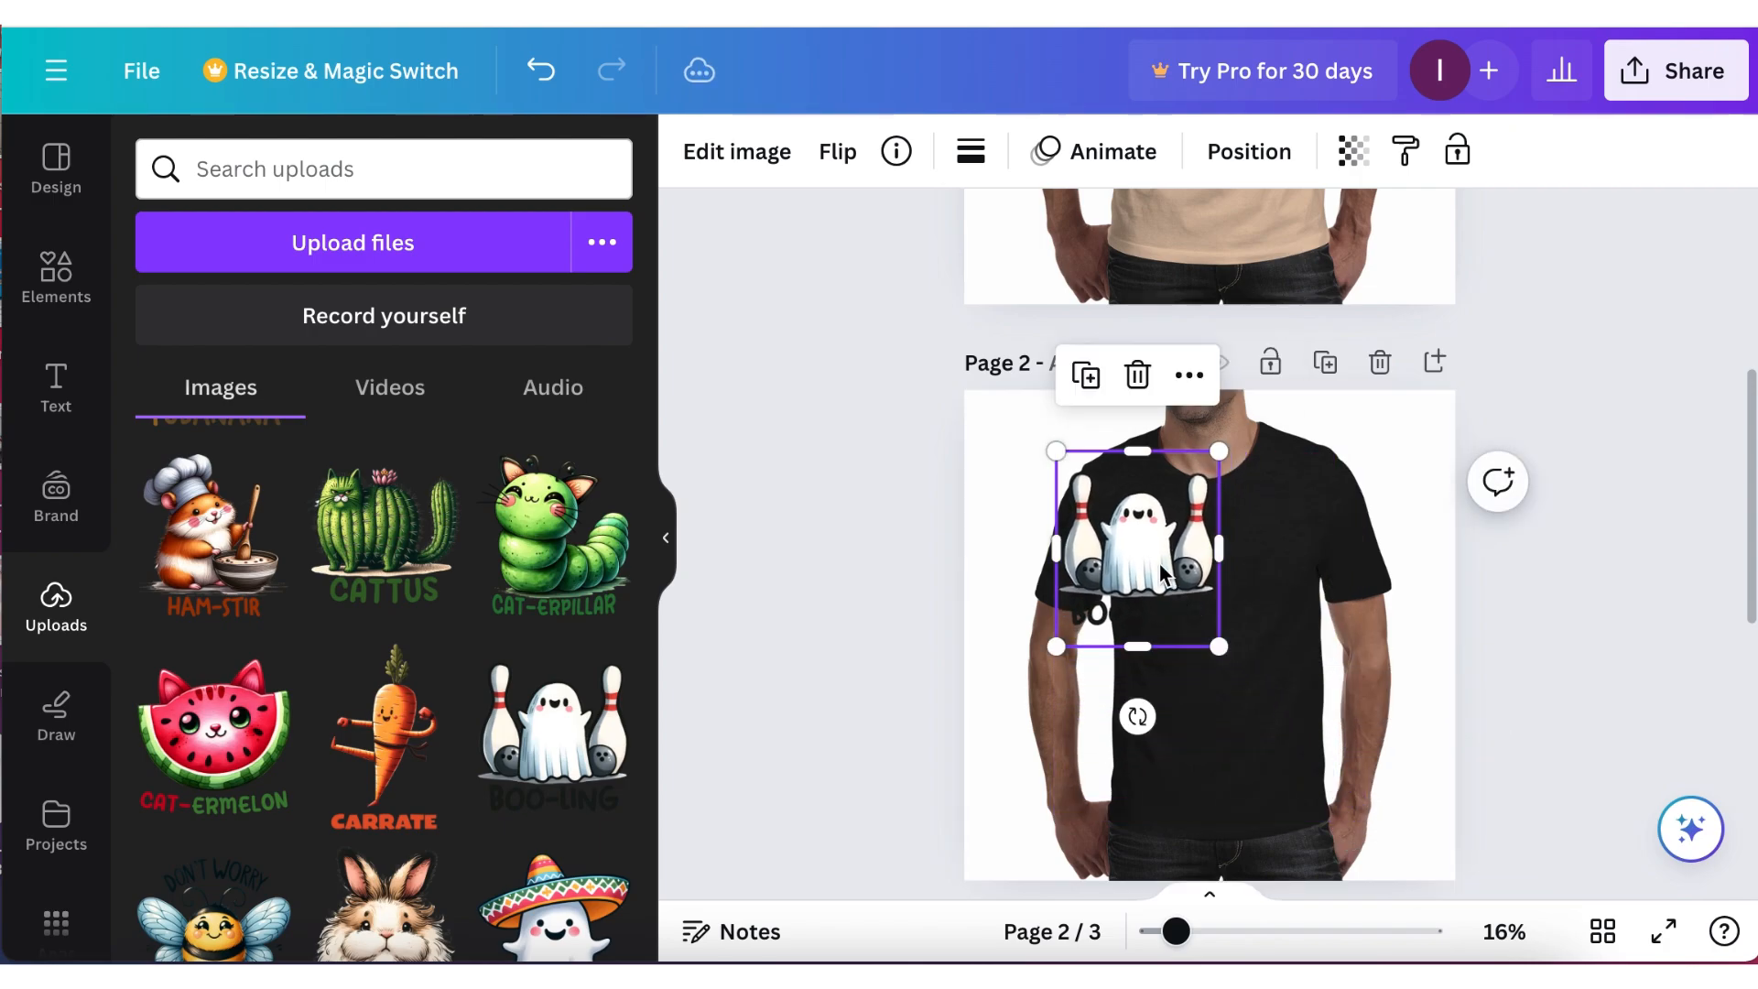
{"action": "left_click_drag", "start_coordinate": [1132, 528], "coordinate": [1200, 564]}
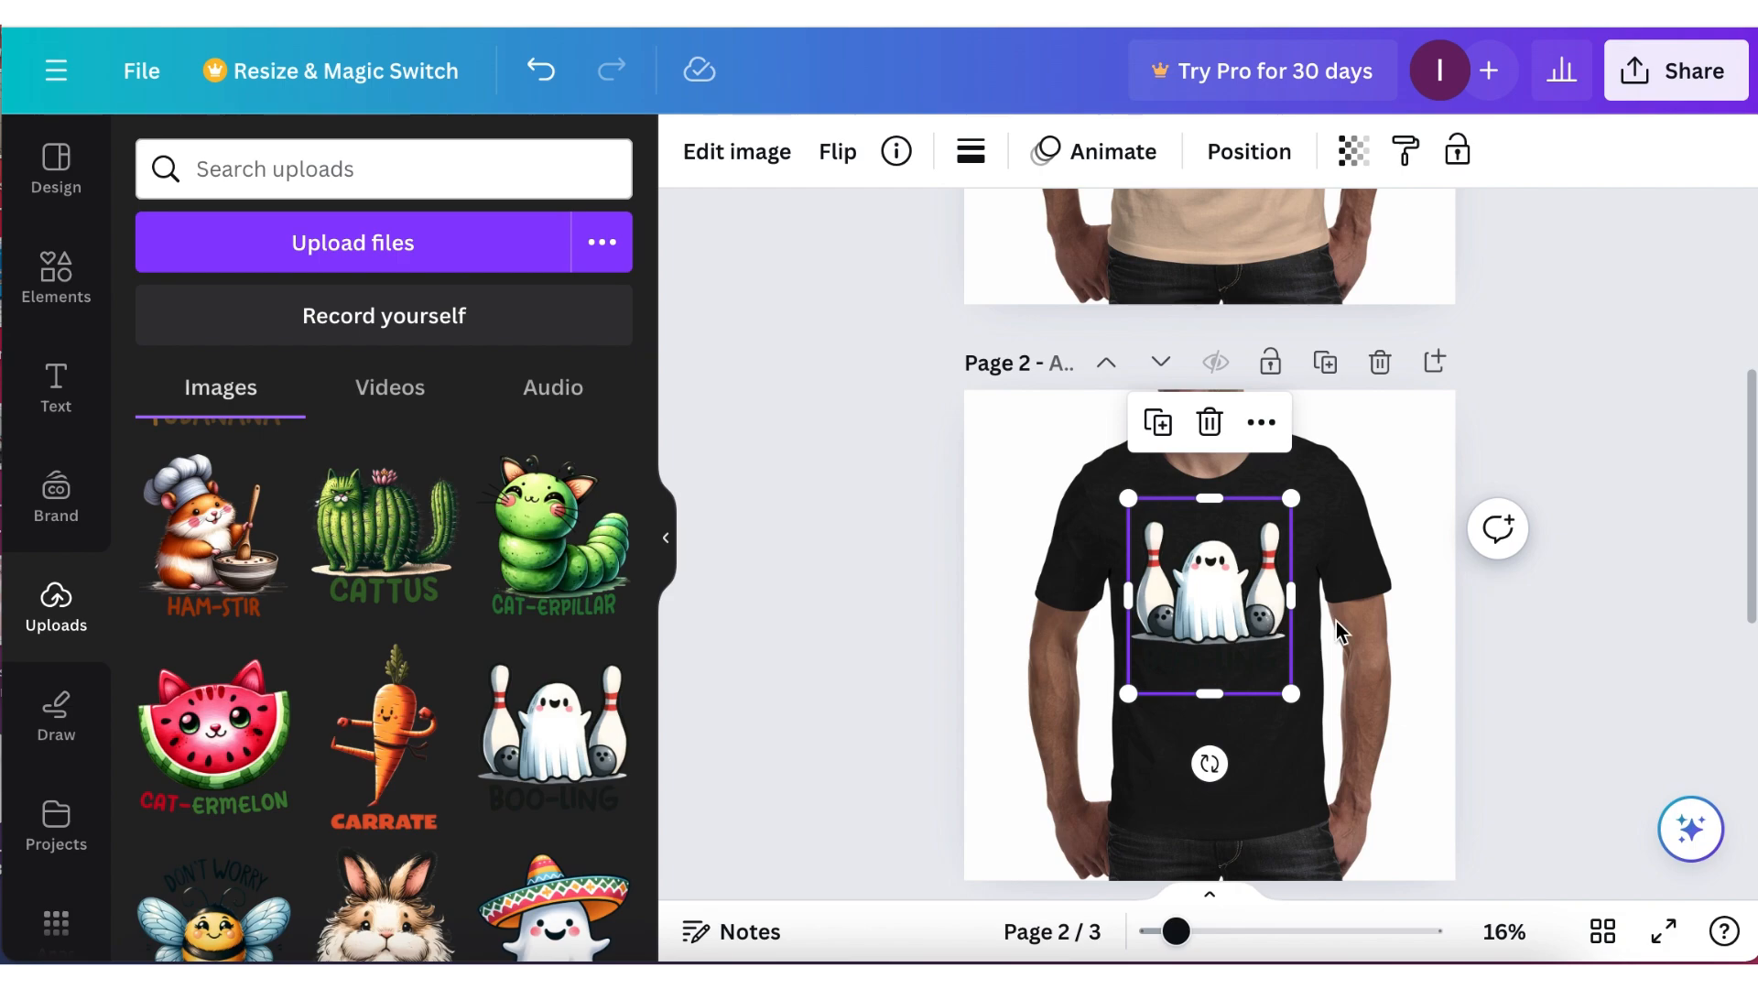
{"action": "left_click_drag", "start_coordinate": [1291, 694], "coordinate": [1303, 694]}
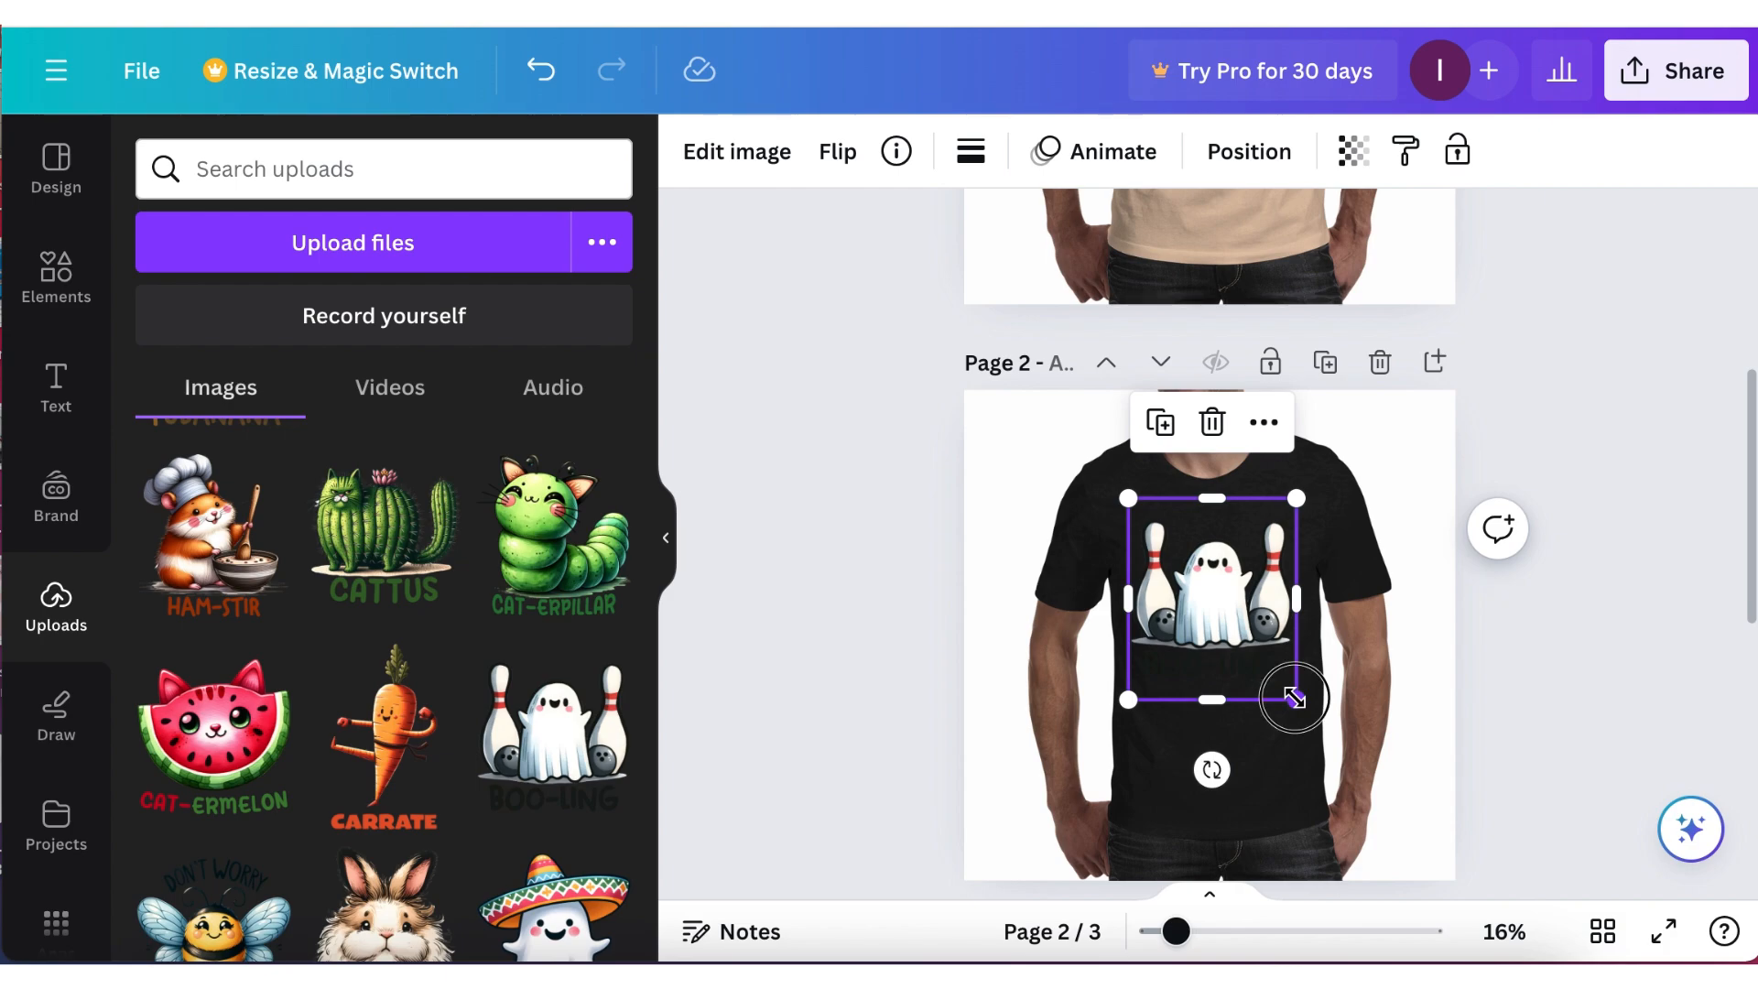
Enlarge the "Boo-ling" design to span the black shirt's full width, trimming its size and centring it horizontally.
{"action": "left_click_drag", "start_coordinate": [1294, 699], "coordinate": [1387, 809]}
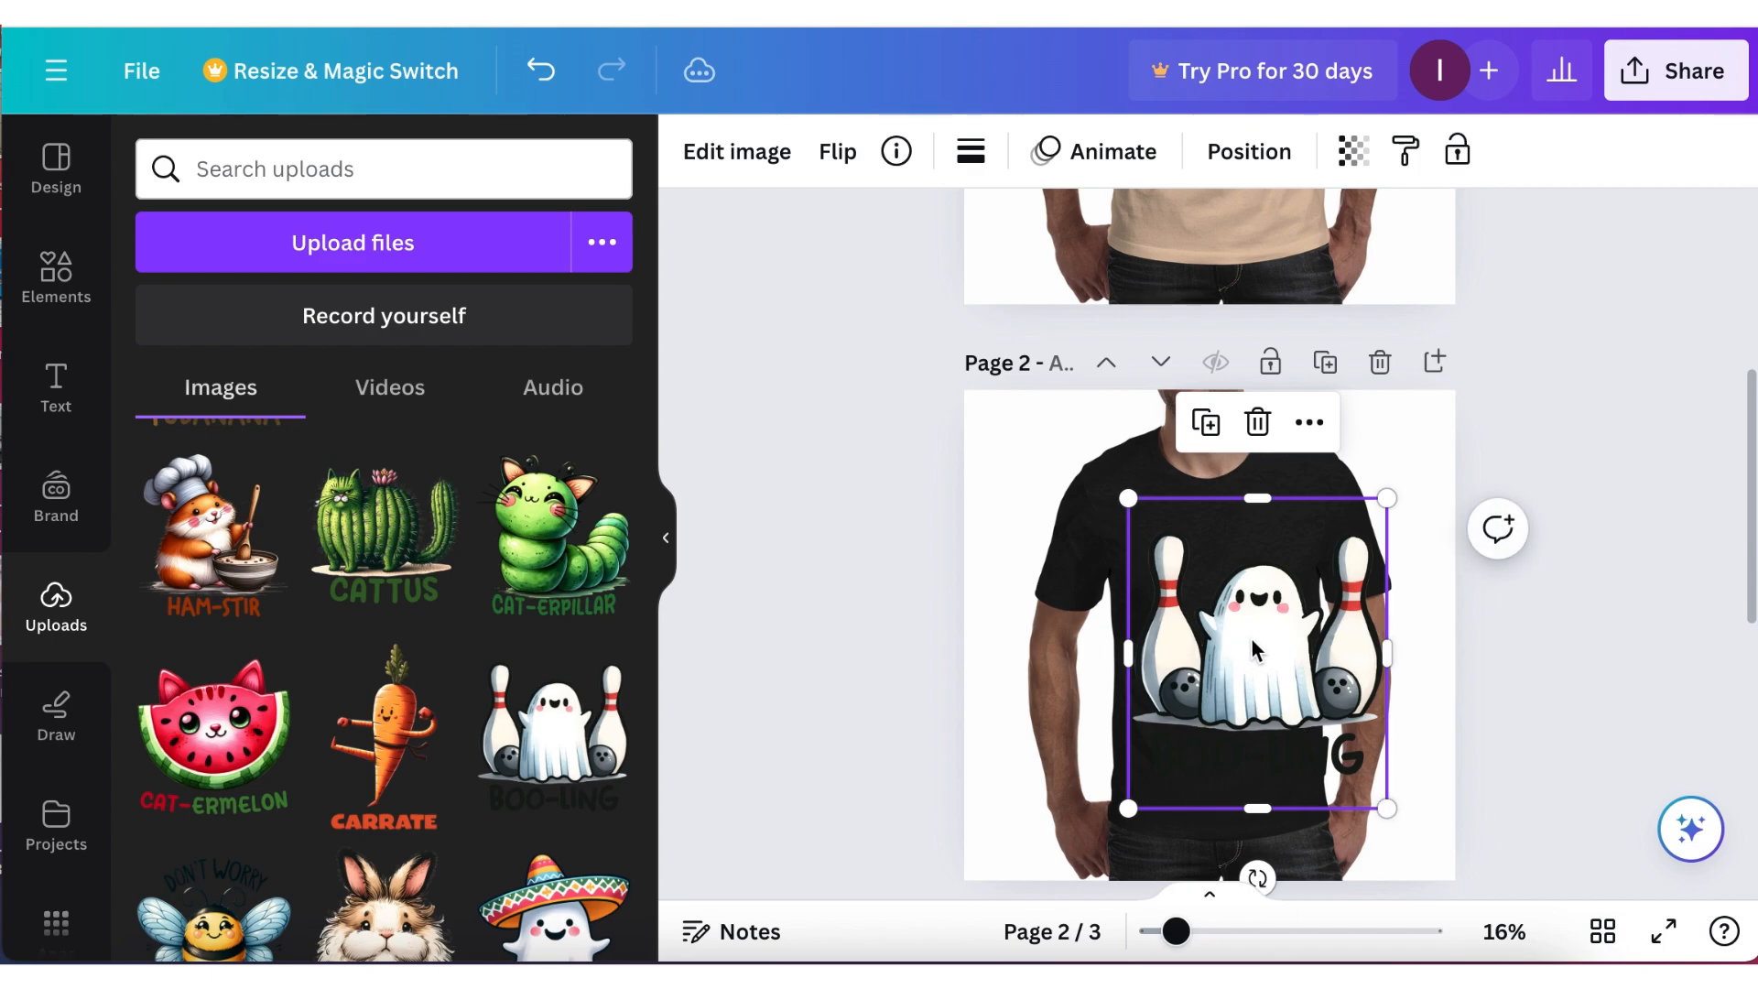
{"action": "left_click_drag", "start_coordinate": [1254, 648], "coordinate": [1218, 641]}
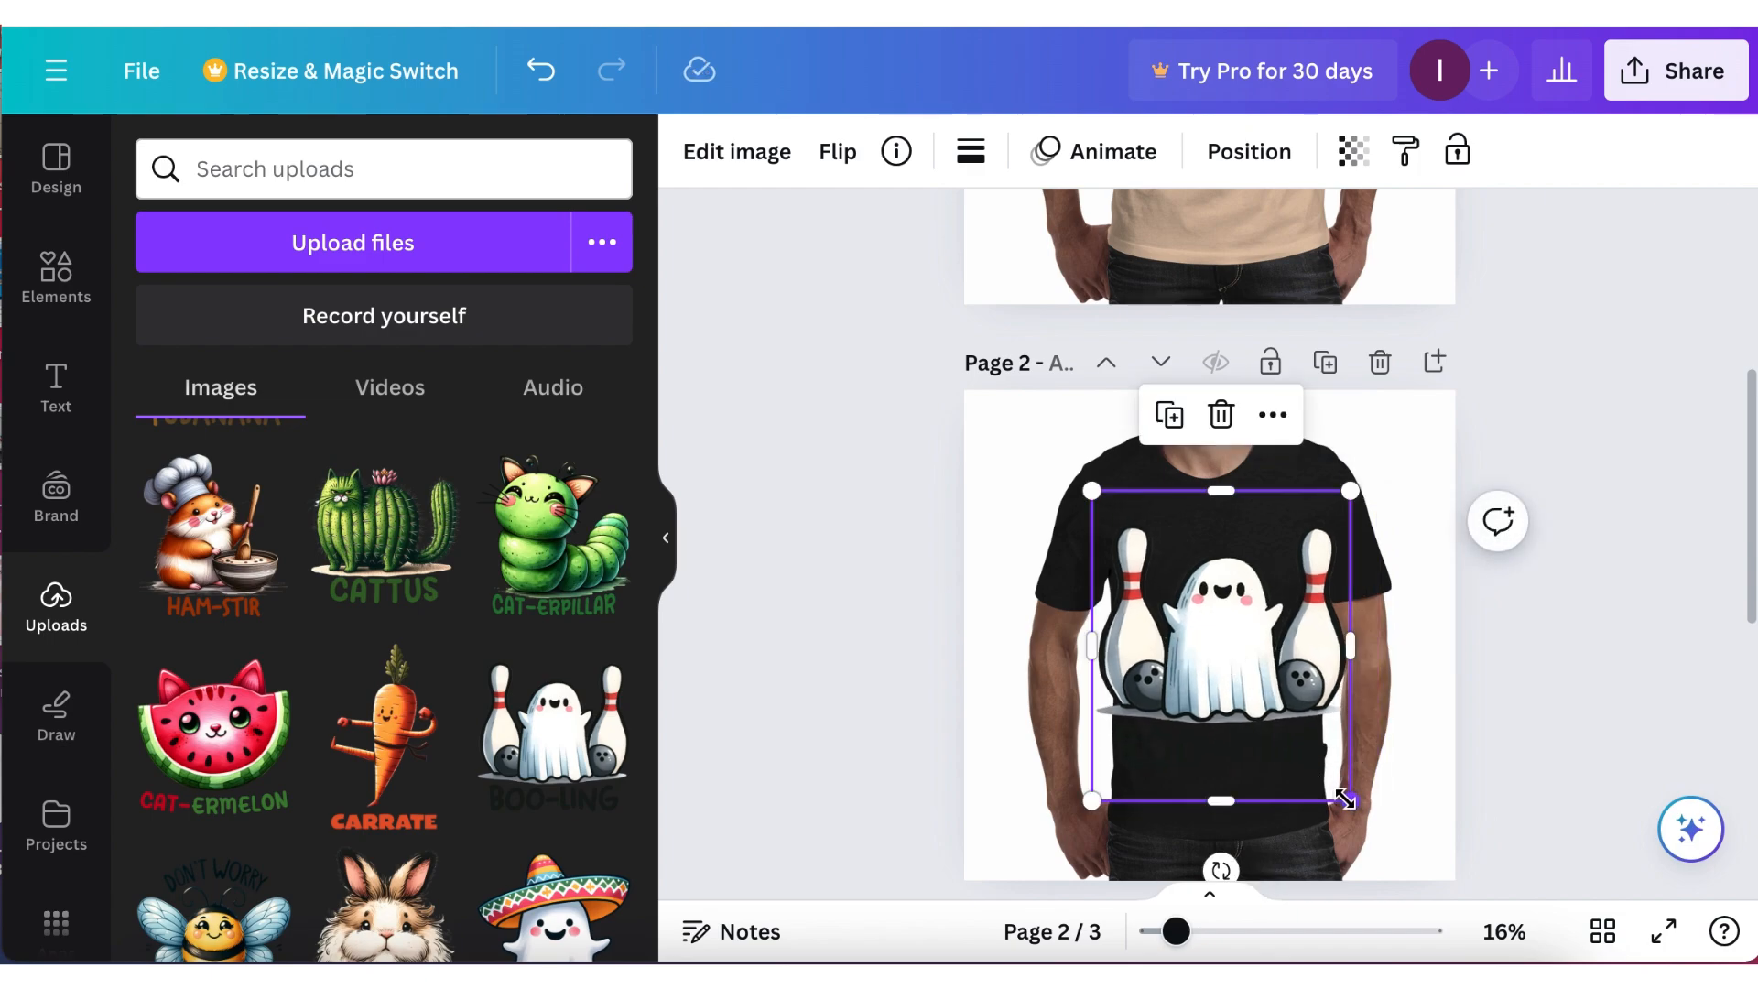
{"action": "left_click_drag", "start_coordinate": [1346, 799], "coordinate": [1312, 753]}
{"action": "mouse_move", "coordinate": [1216, 618]}
{"action": "left_mouse_down"}
{"action": "mouse_move", "coordinate": [1234, 620]}
{"action": "mouse_move", "coordinate": [1221, 631]}
{"action": "left_mouse_up"}
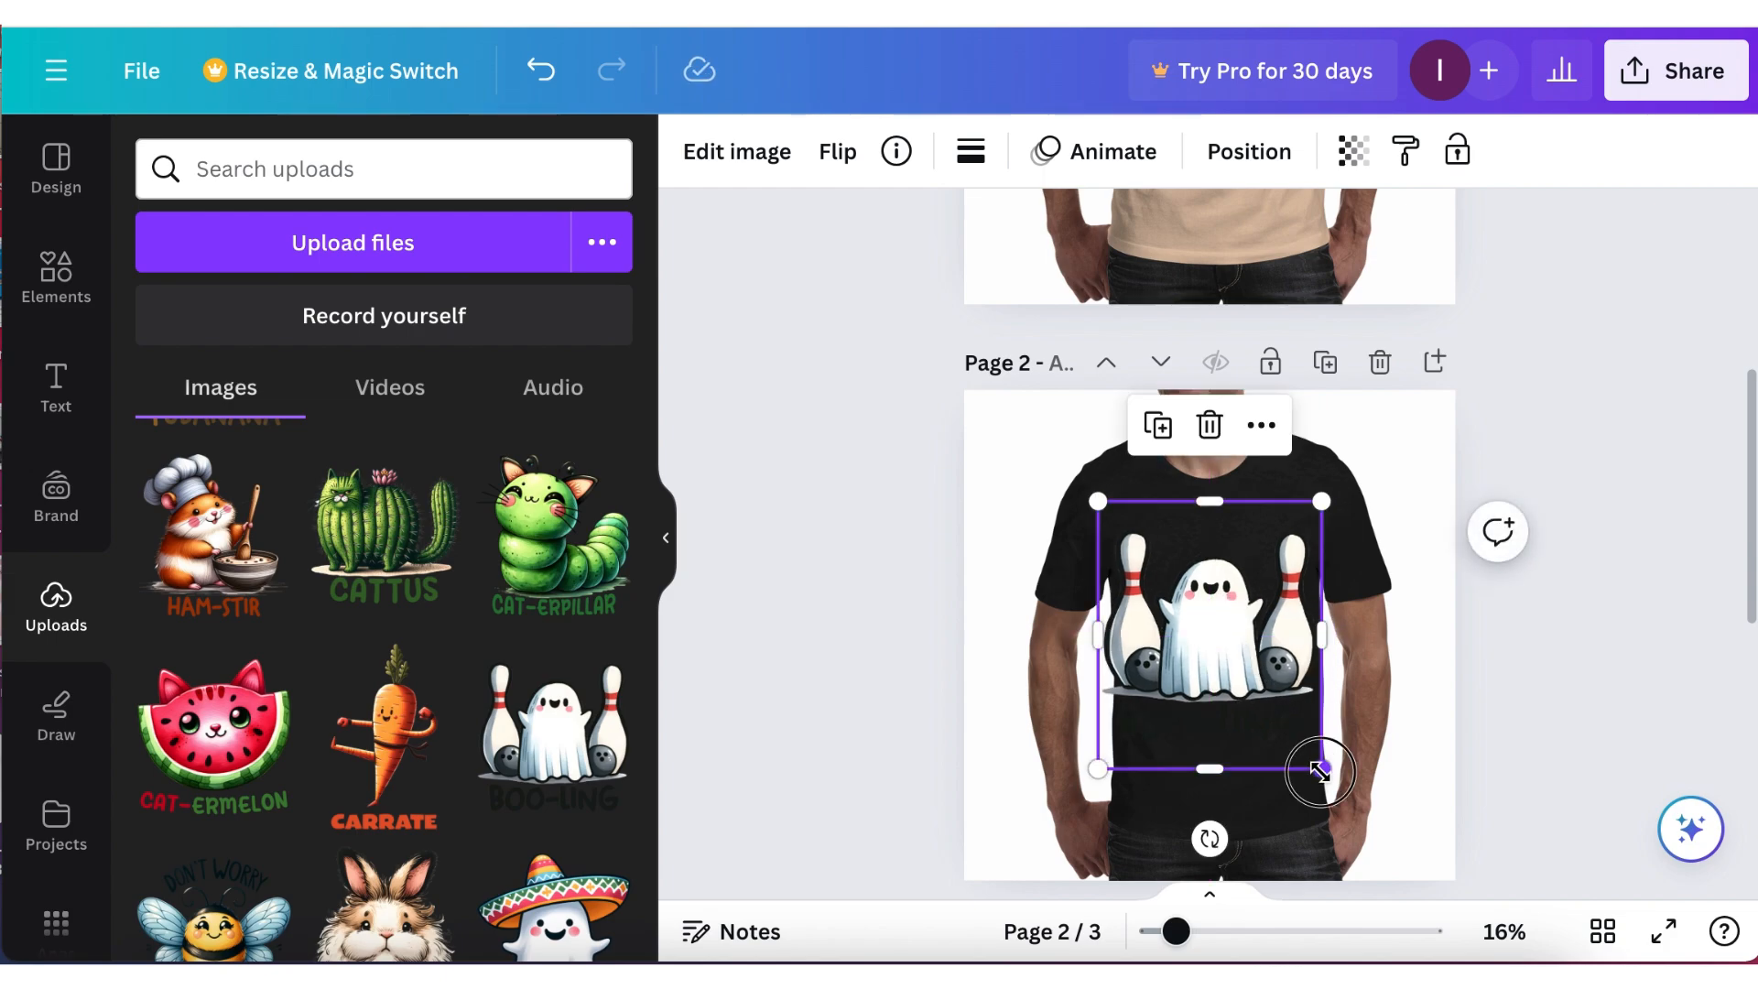
{"action": "left_click_drag", "start_coordinate": [1319, 772], "coordinate": [1306, 752]}
Try the enlarged "Boo-ling" design up at the collar, then lower it to the chest, keeping it horizontally centred.
{"action": "left_click_drag", "start_coordinate": [1269, 645], "coordinate": [1219, 556]}
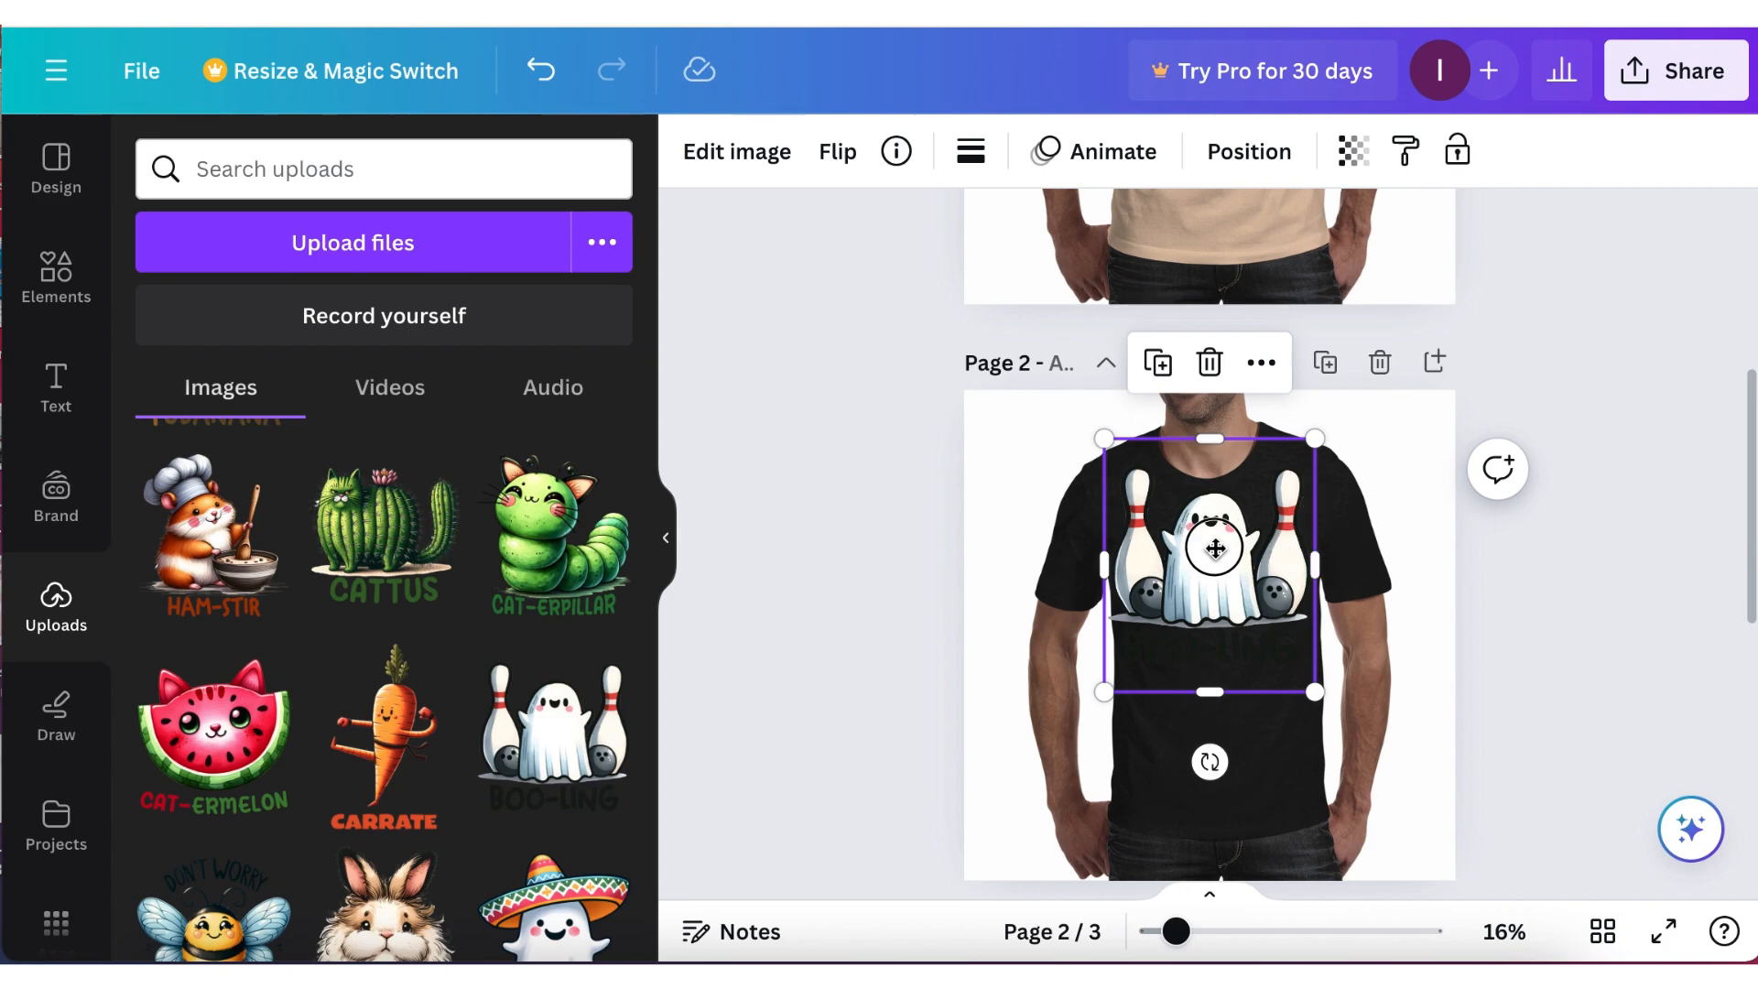
{"action": "left_click_drag", "start_coordinate": [1215, 548], "coordinate": [1216, 588]}
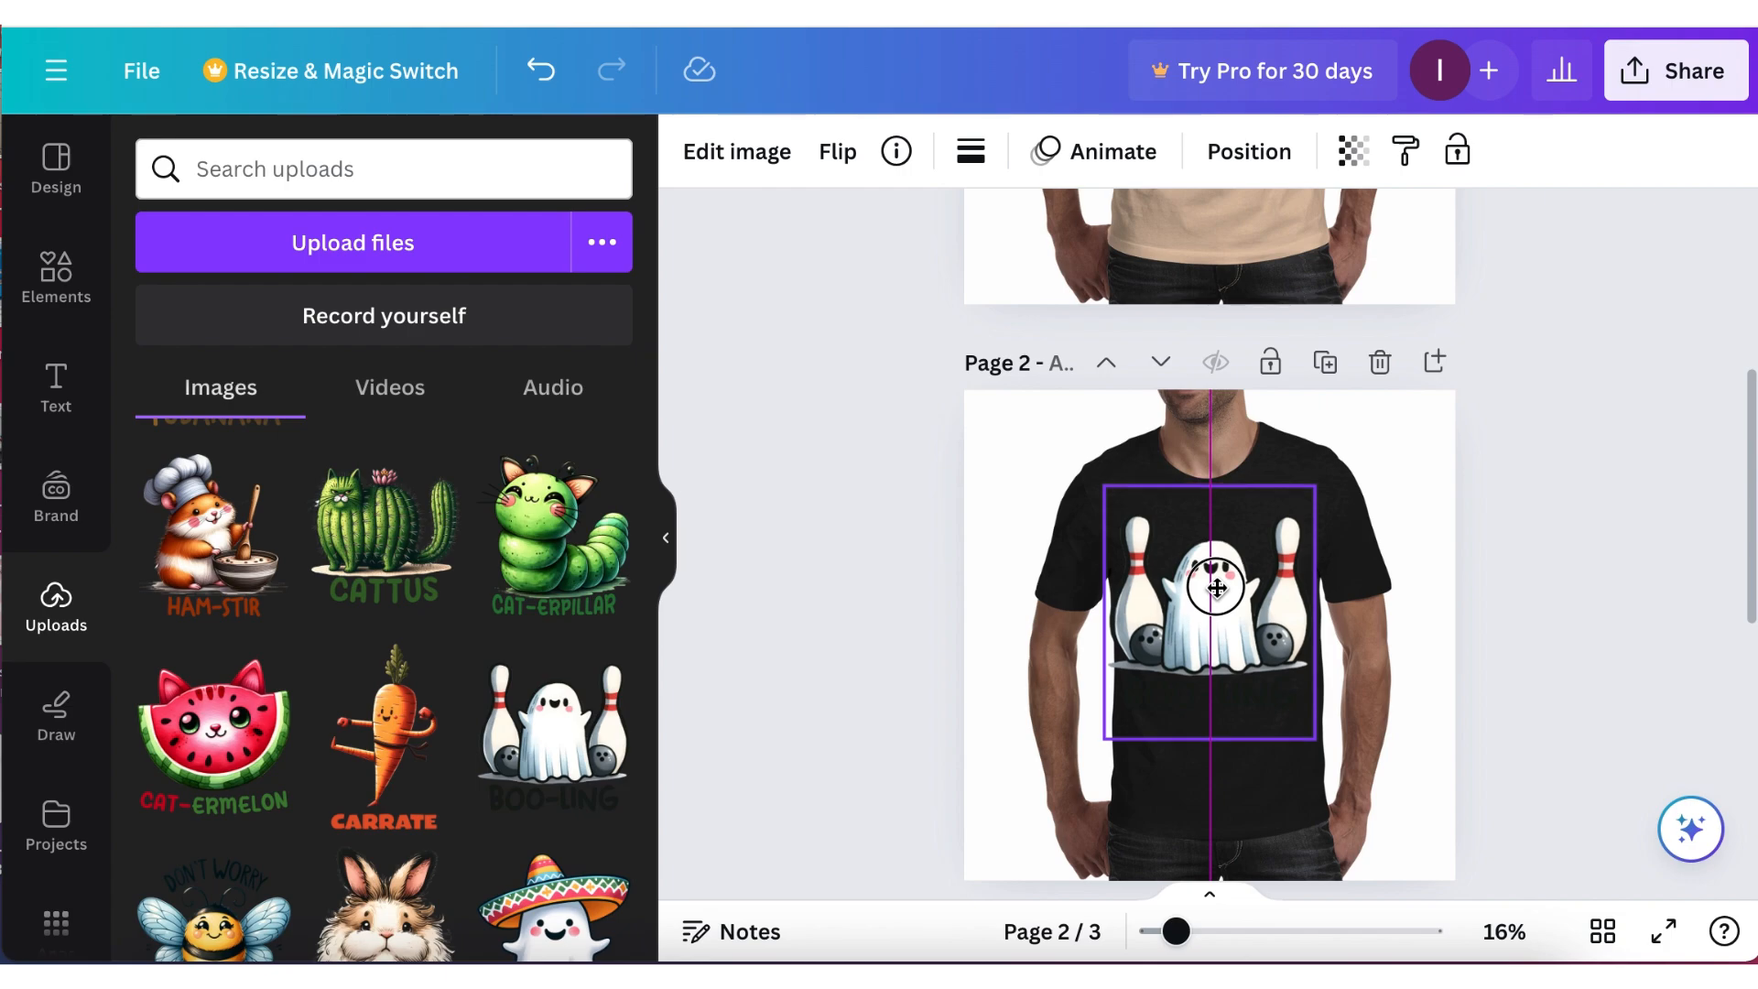
{"action": "left_click_drag", "start_coordinate": [1216, 587], "coordinate": [1216, 585]}
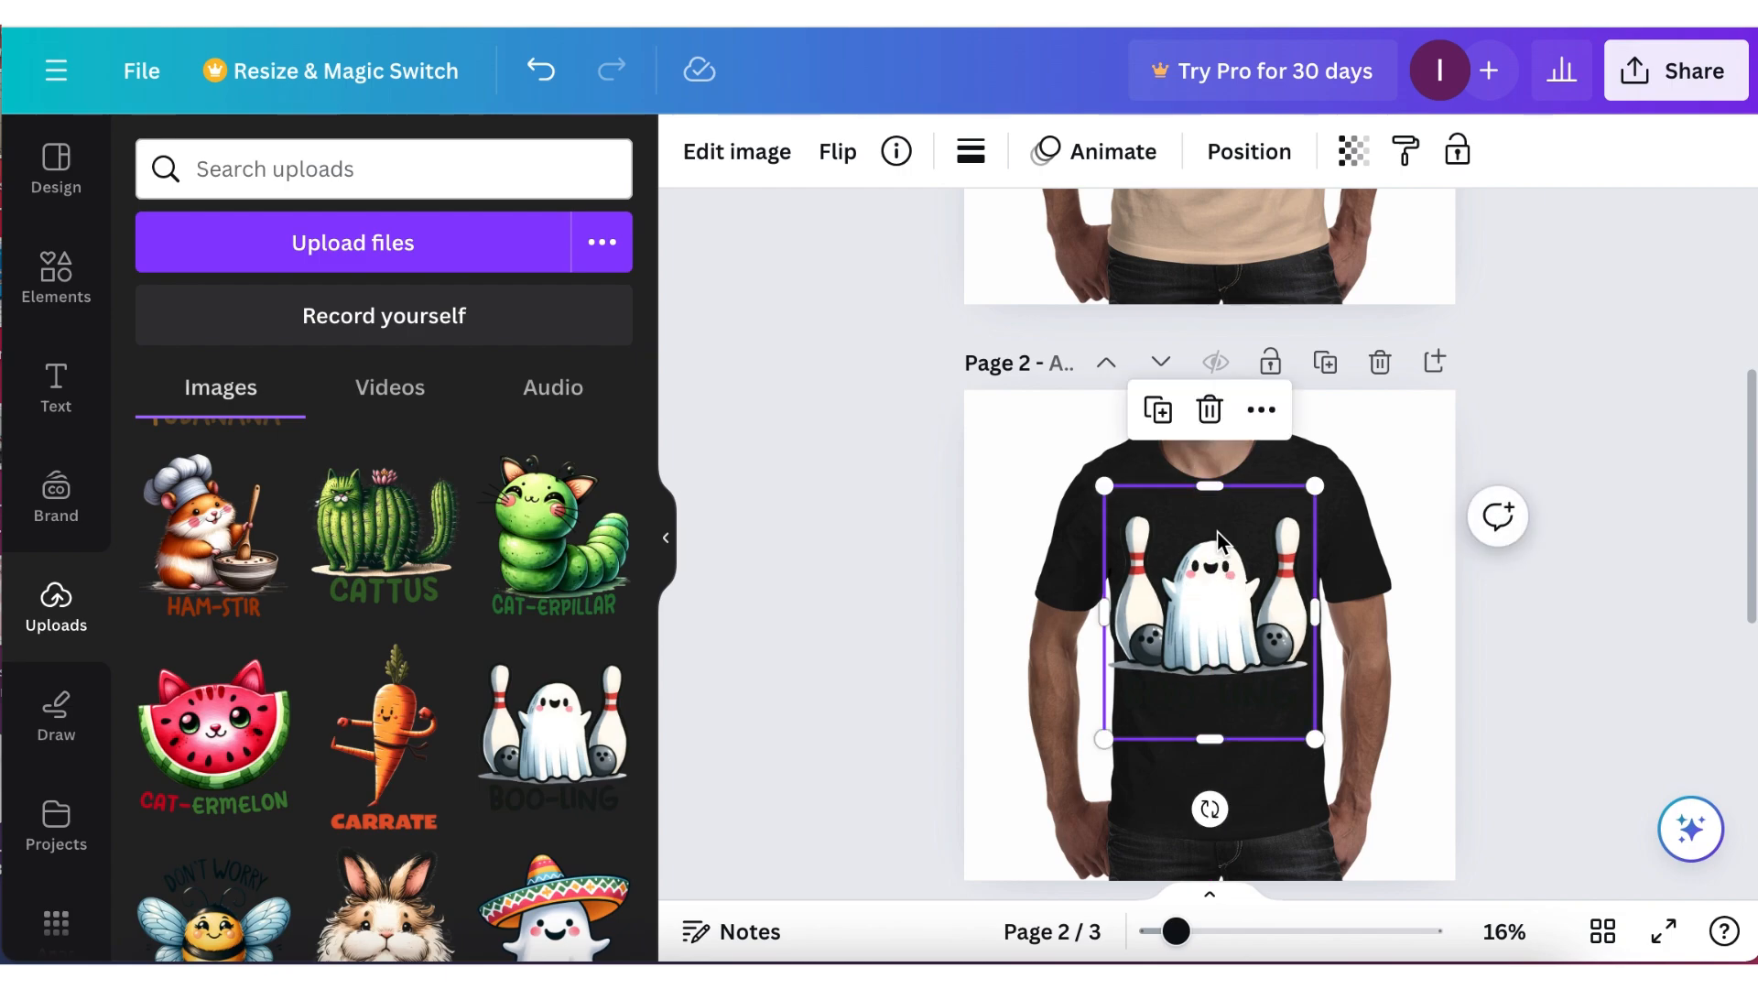
{"action": "left_click_drag", "start_coordinate": [1223, 597], "coordinate": [1218, 606]}
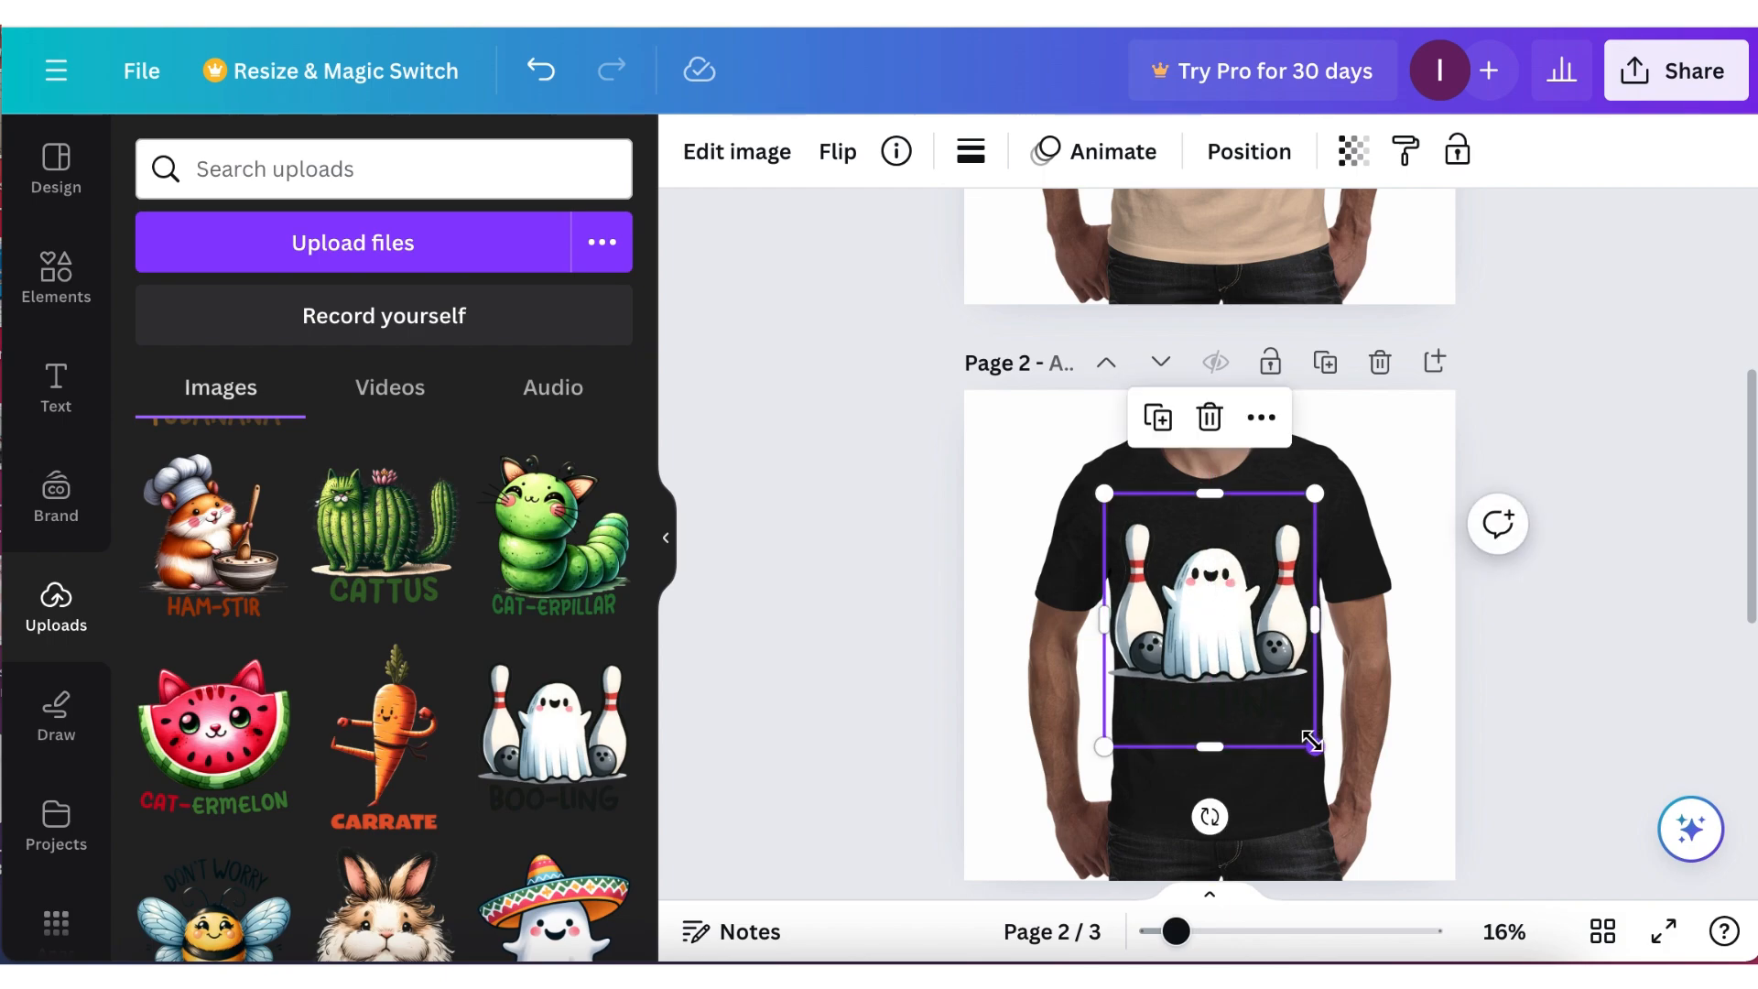
Reduce the "Boo-ling" design back to chest size, centre it horizontally on page 2 and nudge it slightly right.
{"action": "left_click_drag", "start_coordinate": [1314, 744], "coordinate": [1269, 688]}
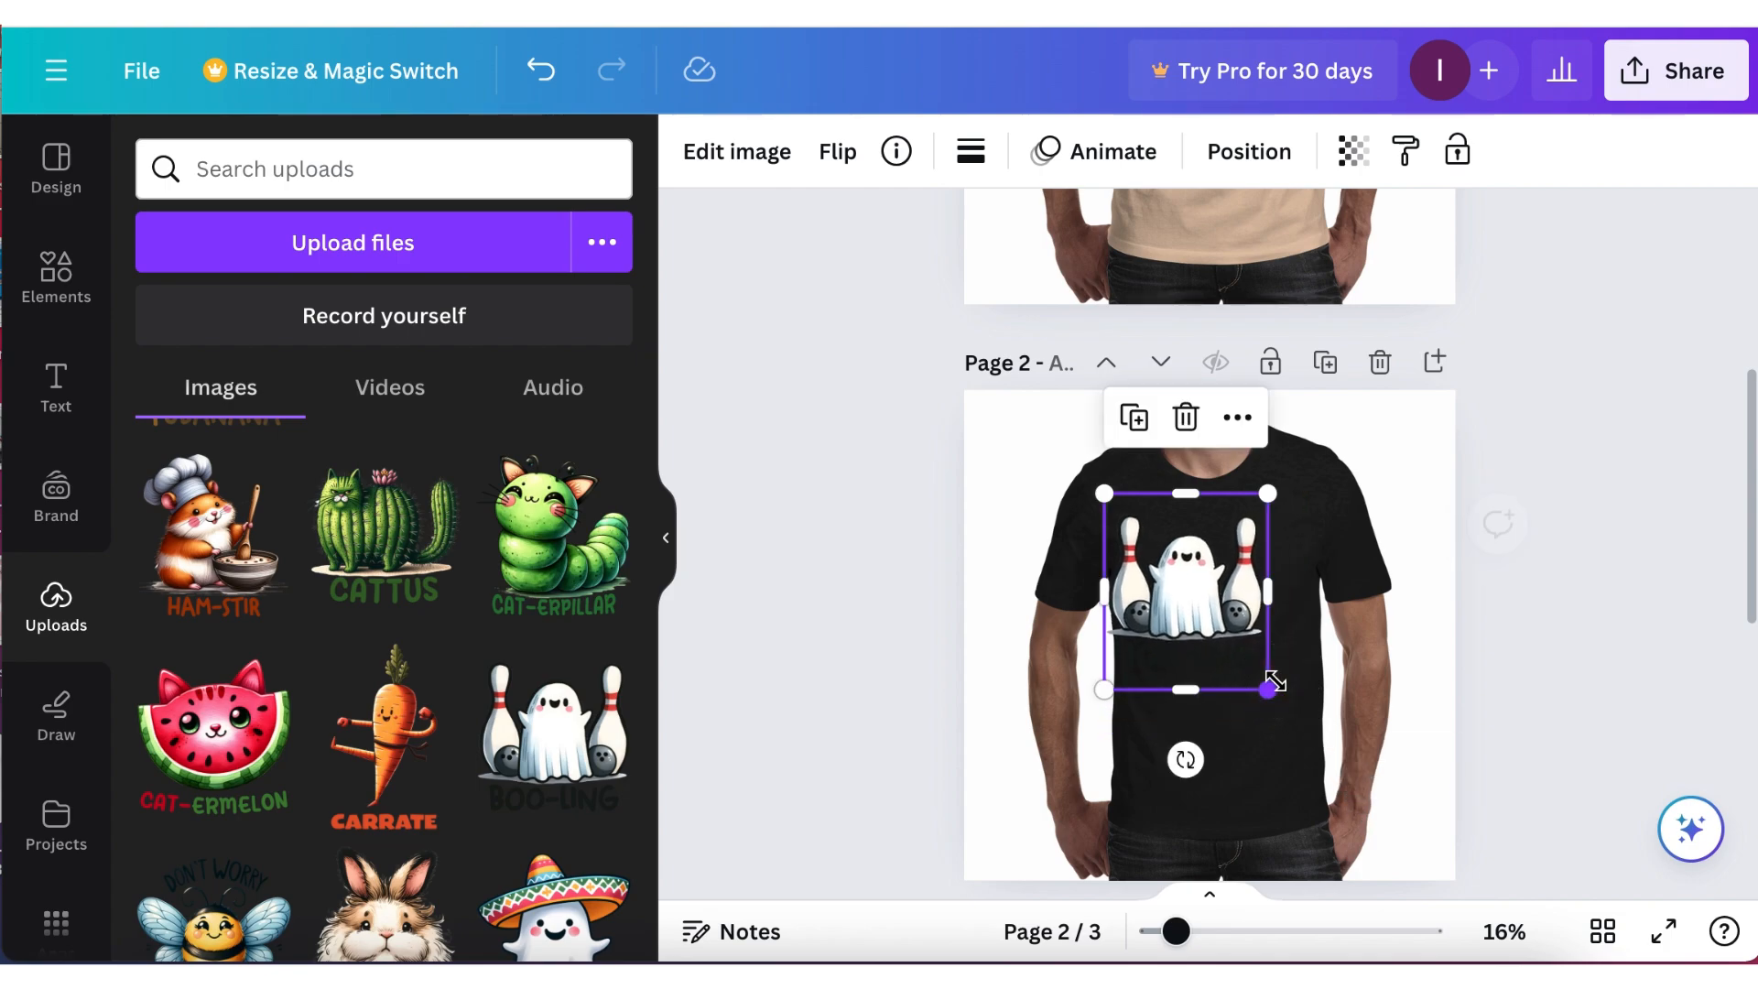
{"action": "left_click_drag", "start_coordinate": [1195, 591], "coordinate": [1223, 593]}
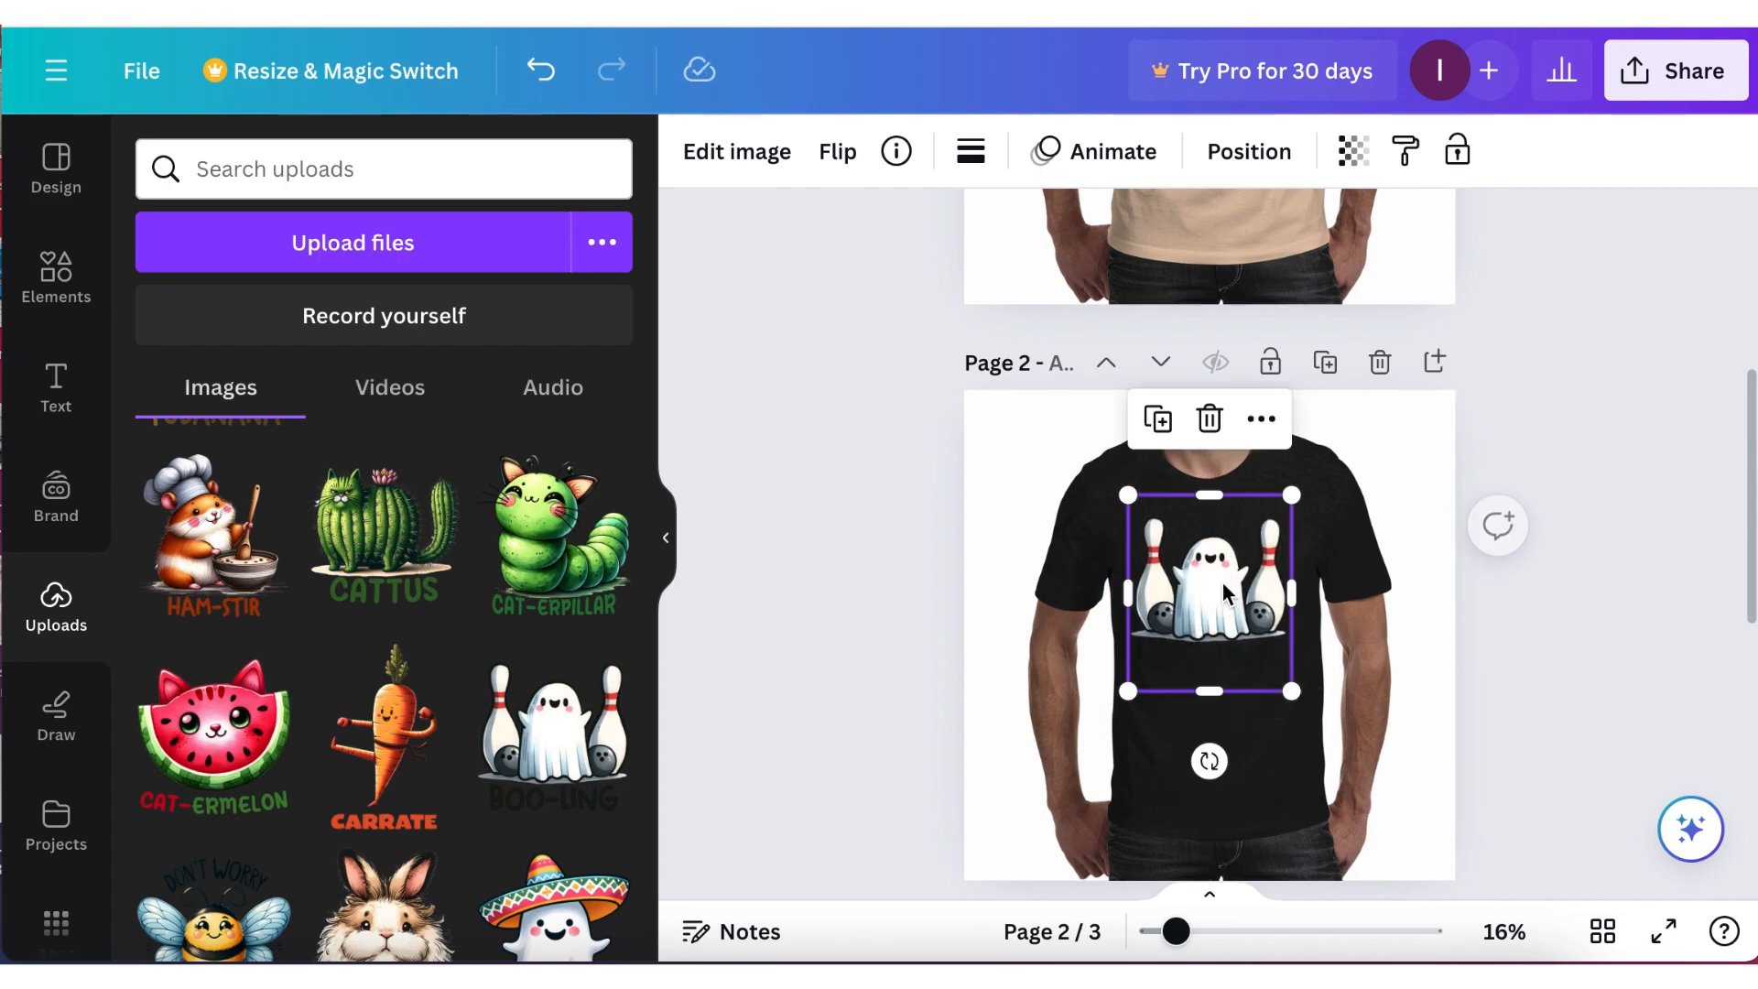
{"action": "key", "text": "Right"}
{"action": "key", "text": "Right"}
{"action": "key", "text": "Right"}
{"action": "key", "text": "Right"}
{"action": "key", "text": "Right"}
{"action": "key", "text": "Right"}
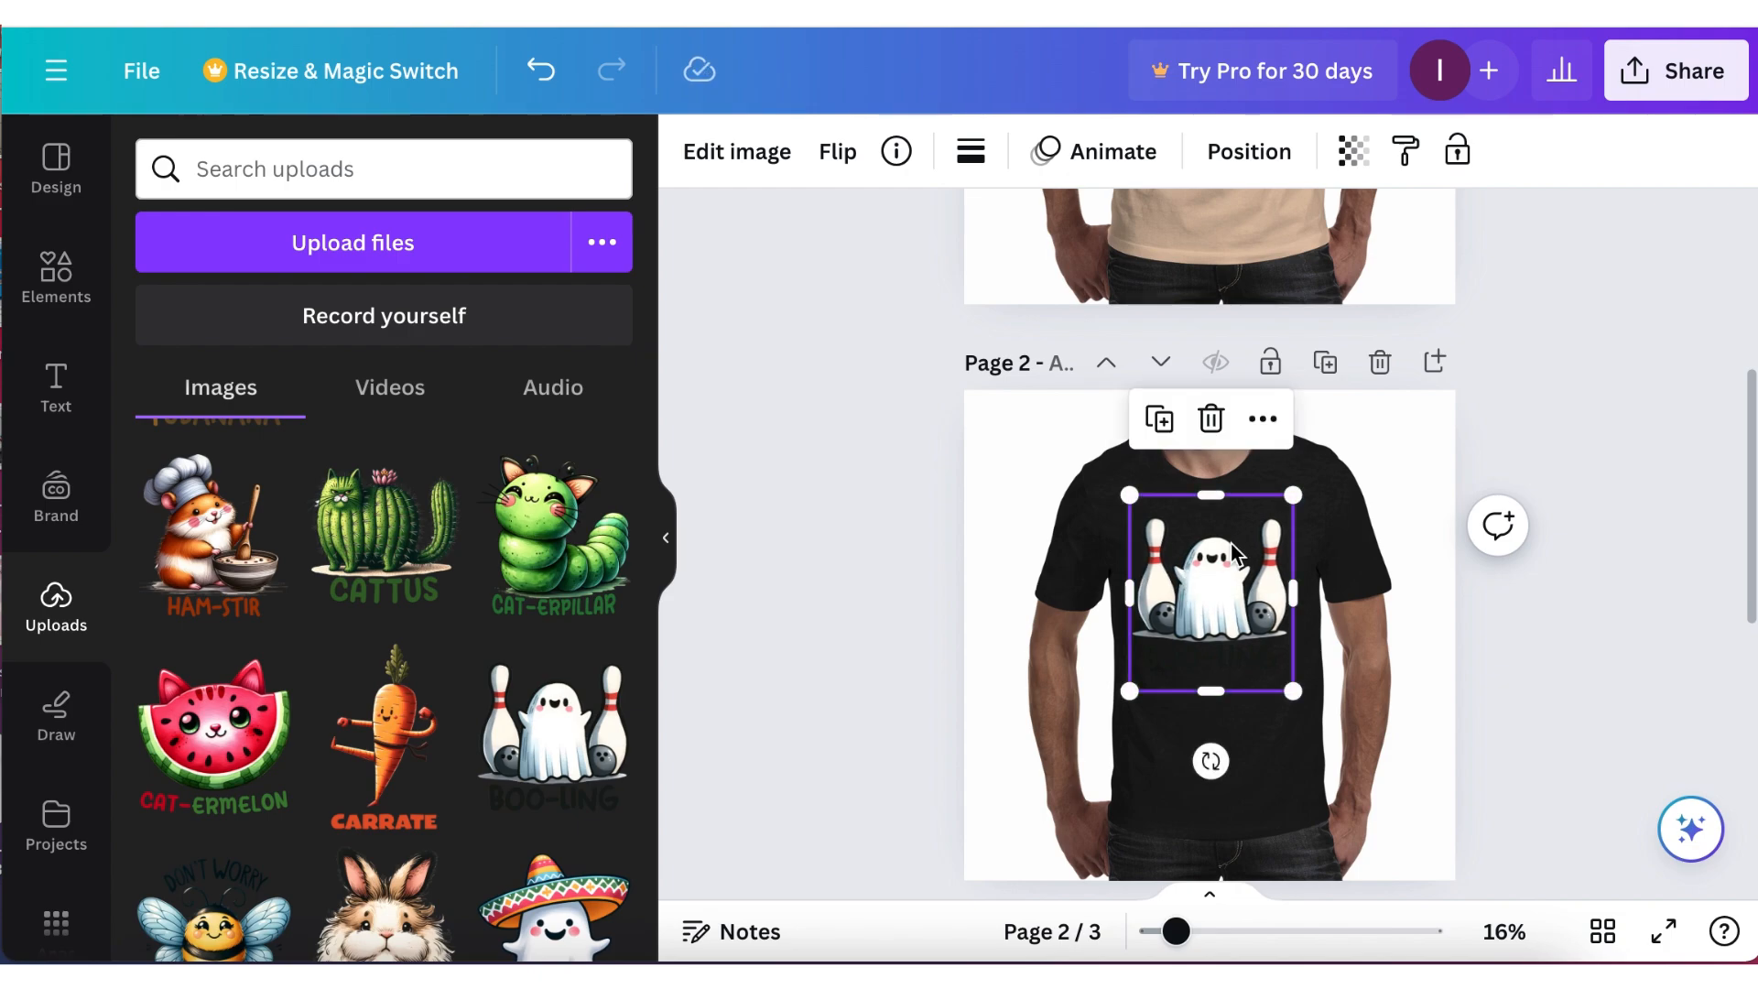
Lower the opacity of the "Boo-ling" design on the black shirt slightly on page 2.
{"action": "left_click", "coordinate": [1355, 154]}
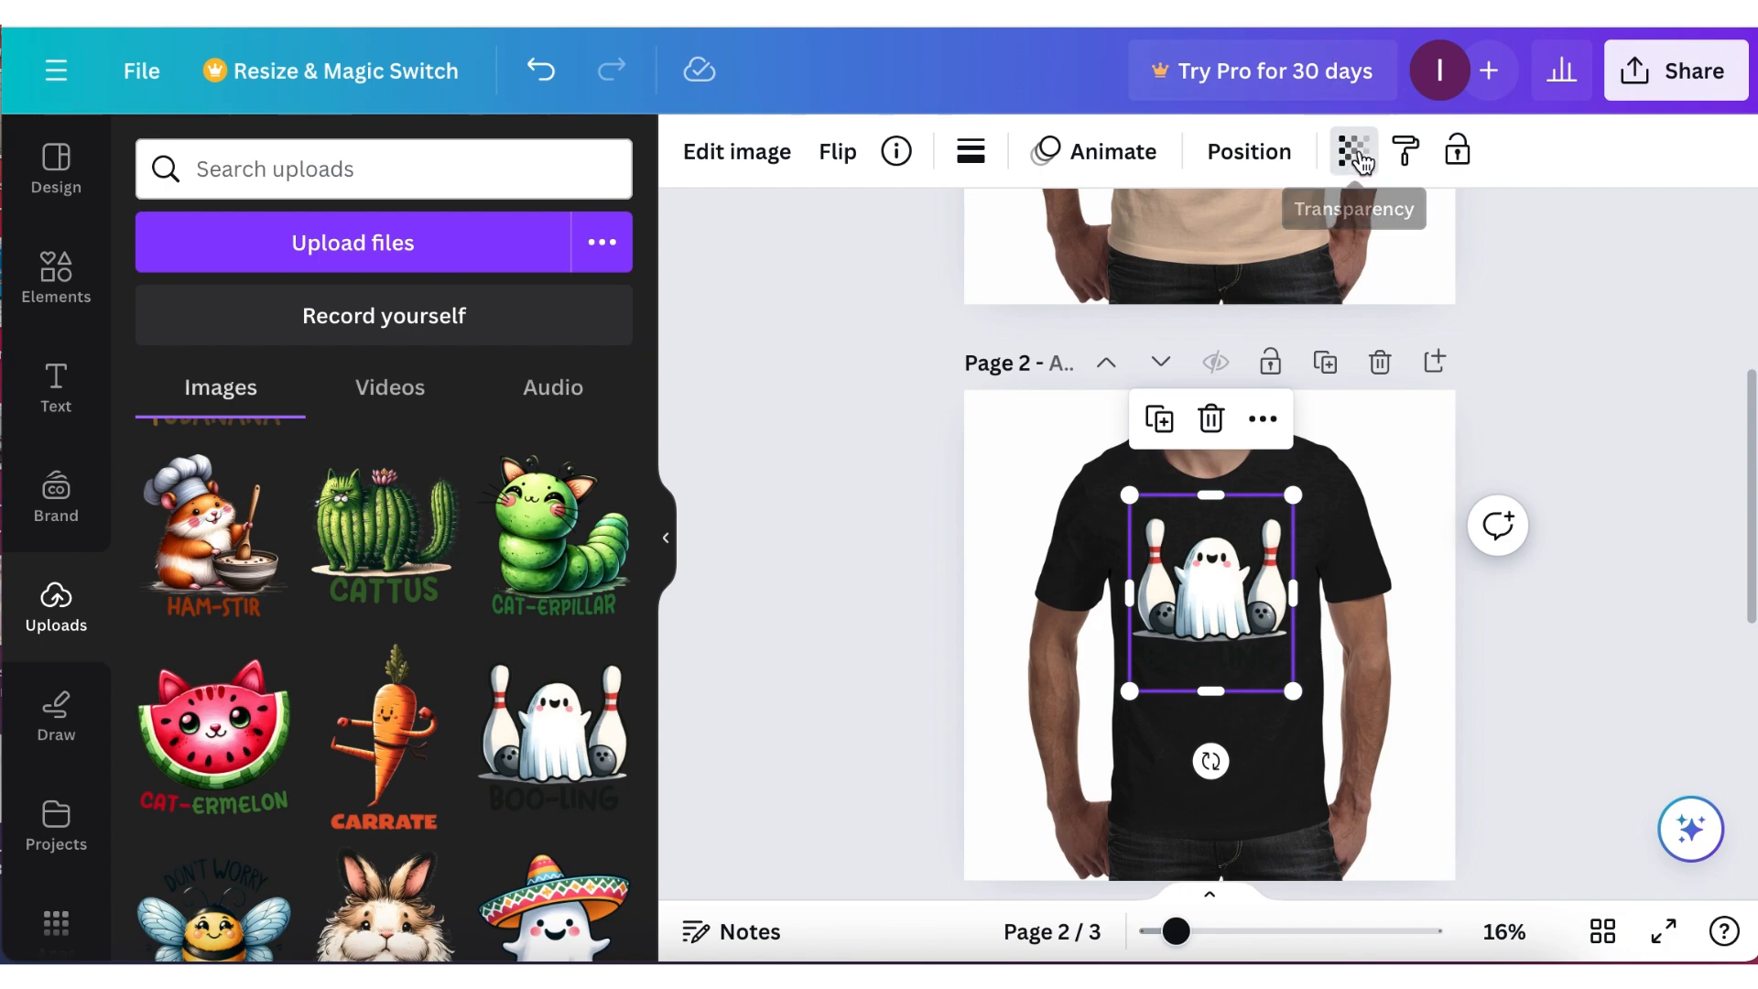
{"action": "left_click_drag", "start_coordinate": [1268, 276], "coordinate": [1253, 285]}
{"action": "left_click", "coordinate": [1386, 608]}
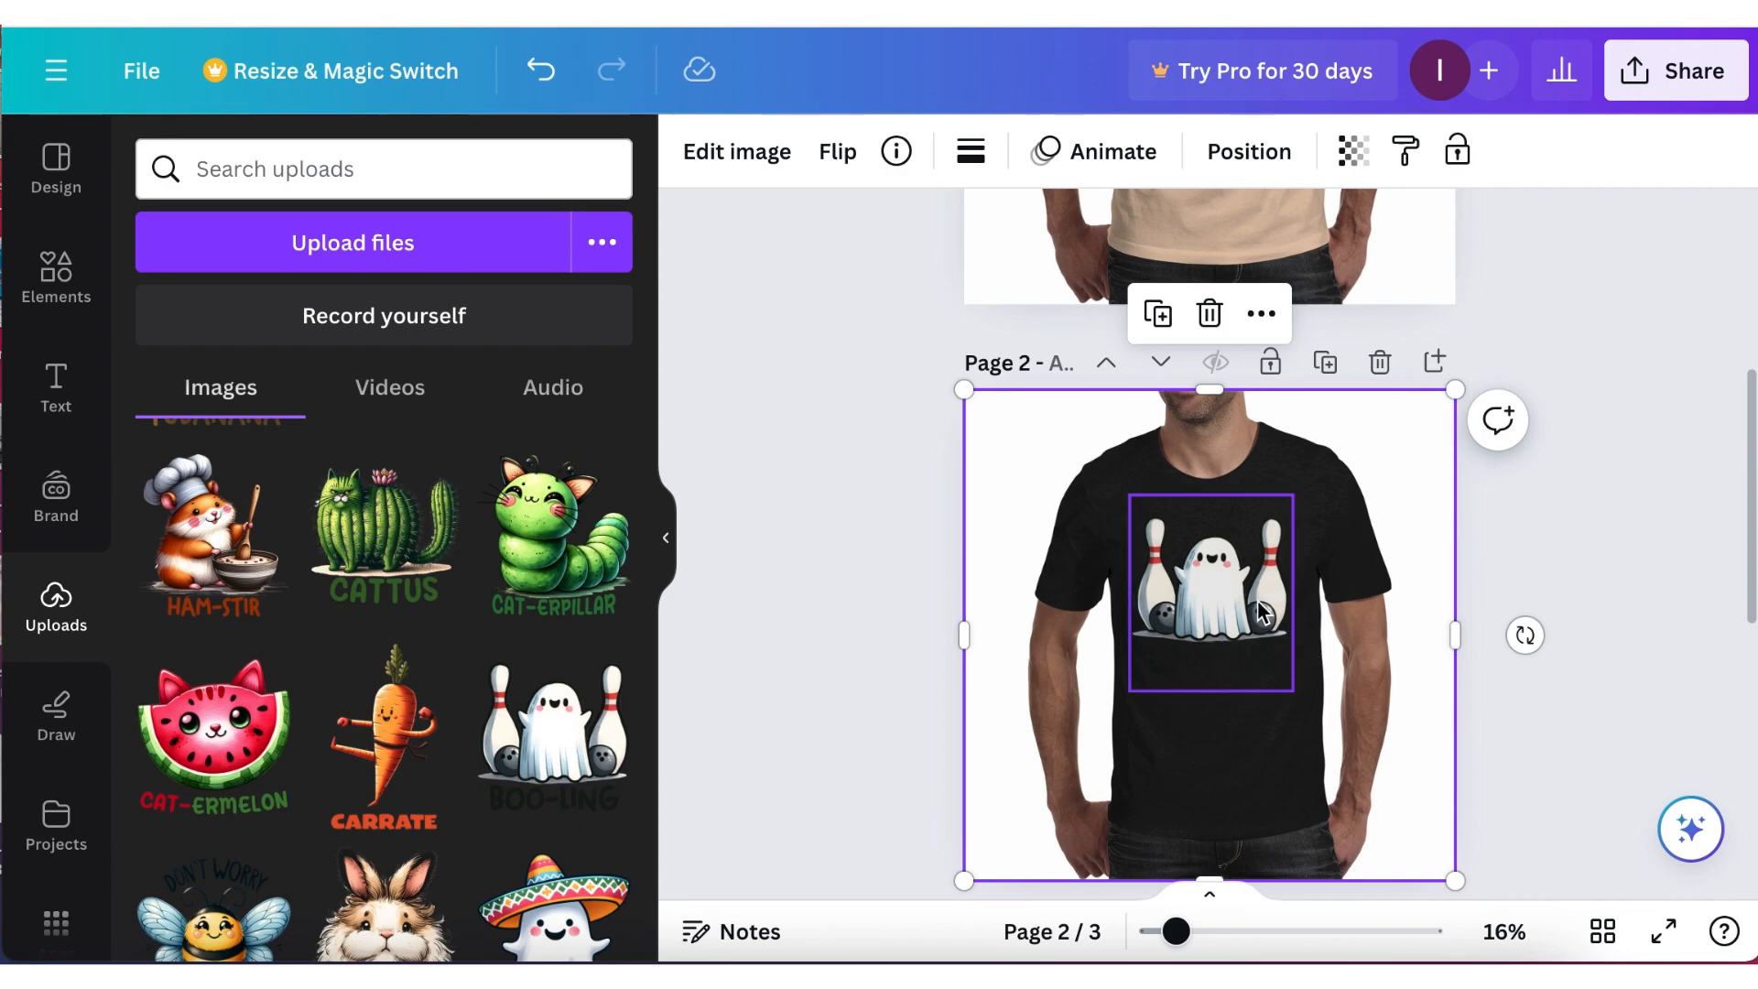
{"action": "scroll", "coordinate": [1282, 641], "scroll_direction": "down", "scroll_amount": 5}
{"action": "scroll", "coordinate": [1282, 648], "scroll_direction": "down", "scroll_amount": 2}
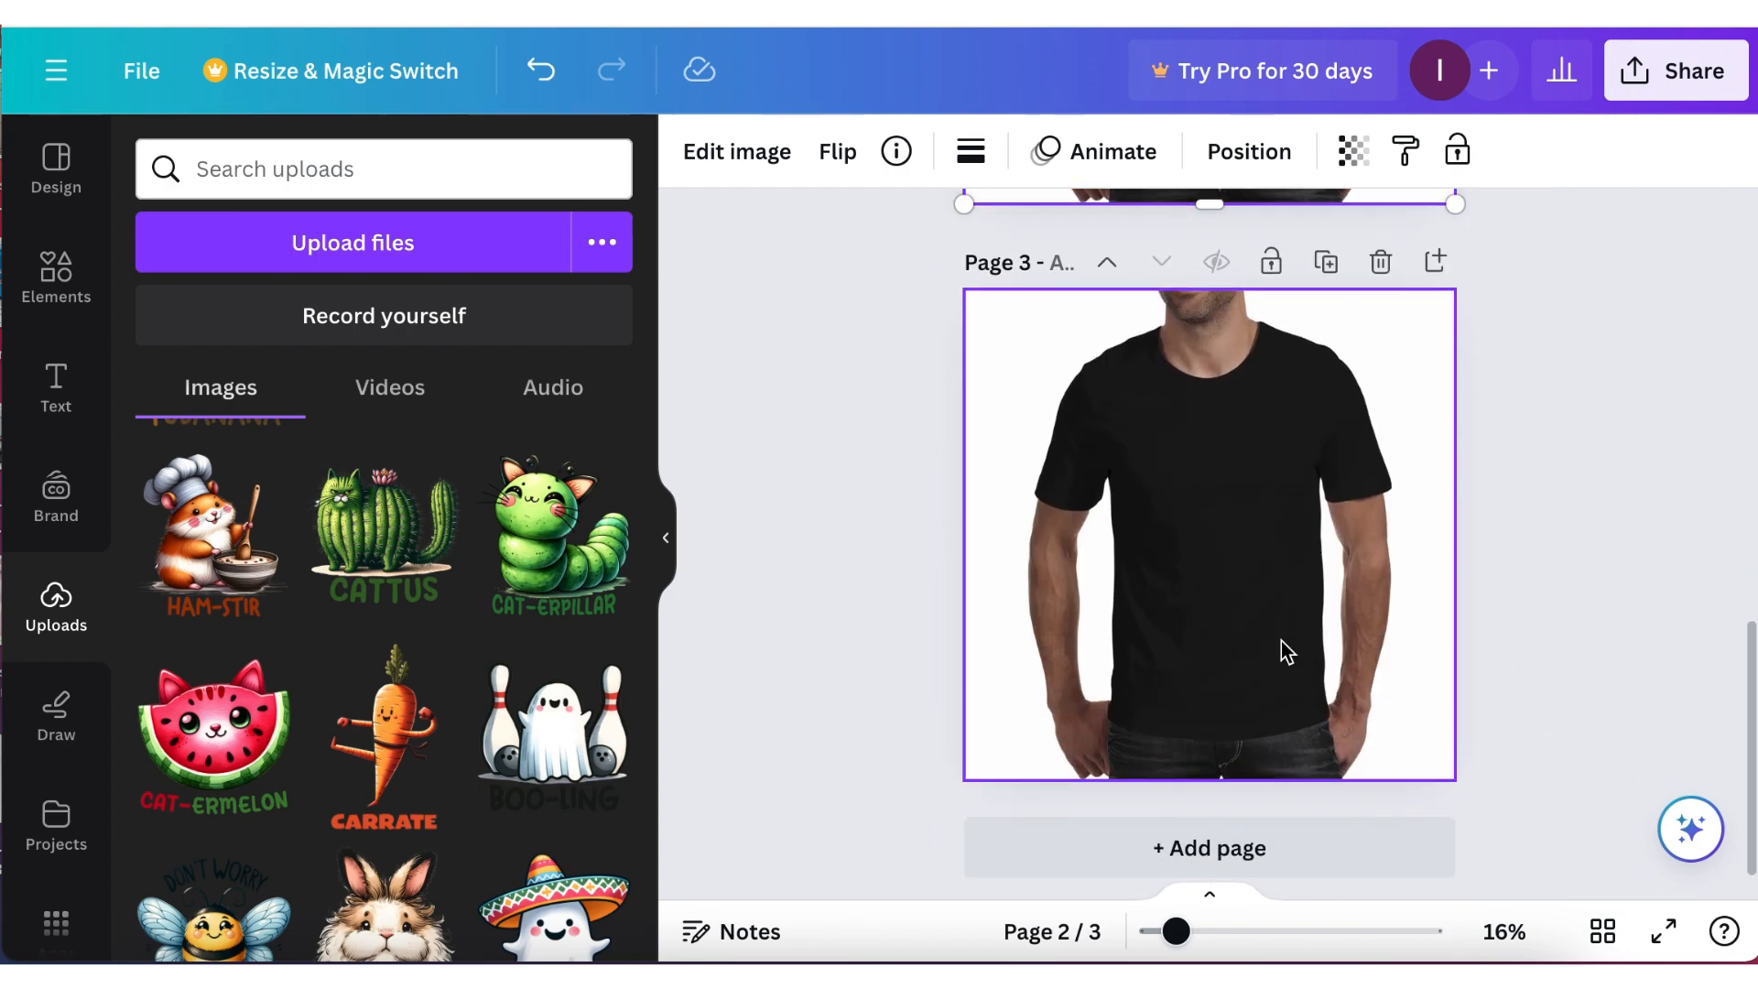
{"action": "scroll", "coordinate": [1282, 647], "scroll_direction": "up", "scroll_amount": 6}
{"action": "scroll", "coordinate": [404, 620], "scroll_direction": "up", "scroll_amount": 5}
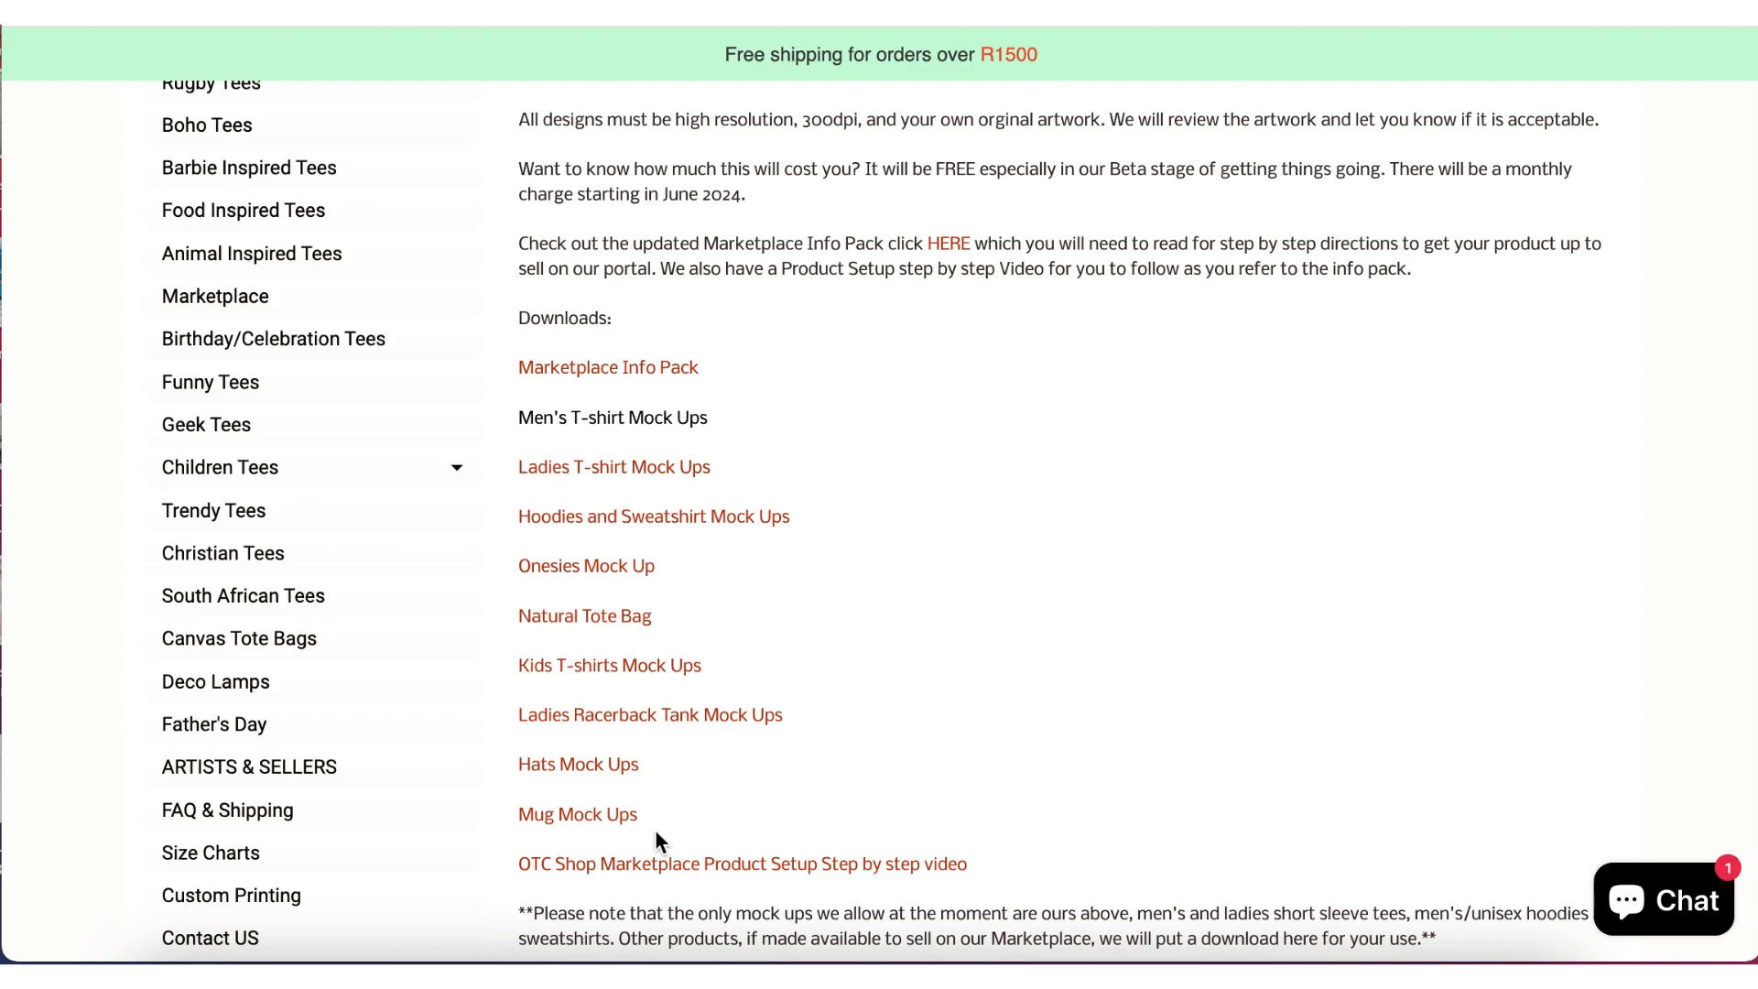
Download the Mug Mock ups.zip archive linked on the shop's marketplace information page.
{"action": "scroll", "coordinate": [925, 840], "scroll_direction": "down", "scroll_amount": 1}
{"action": "left_click", "coordinate": [579, 757]}
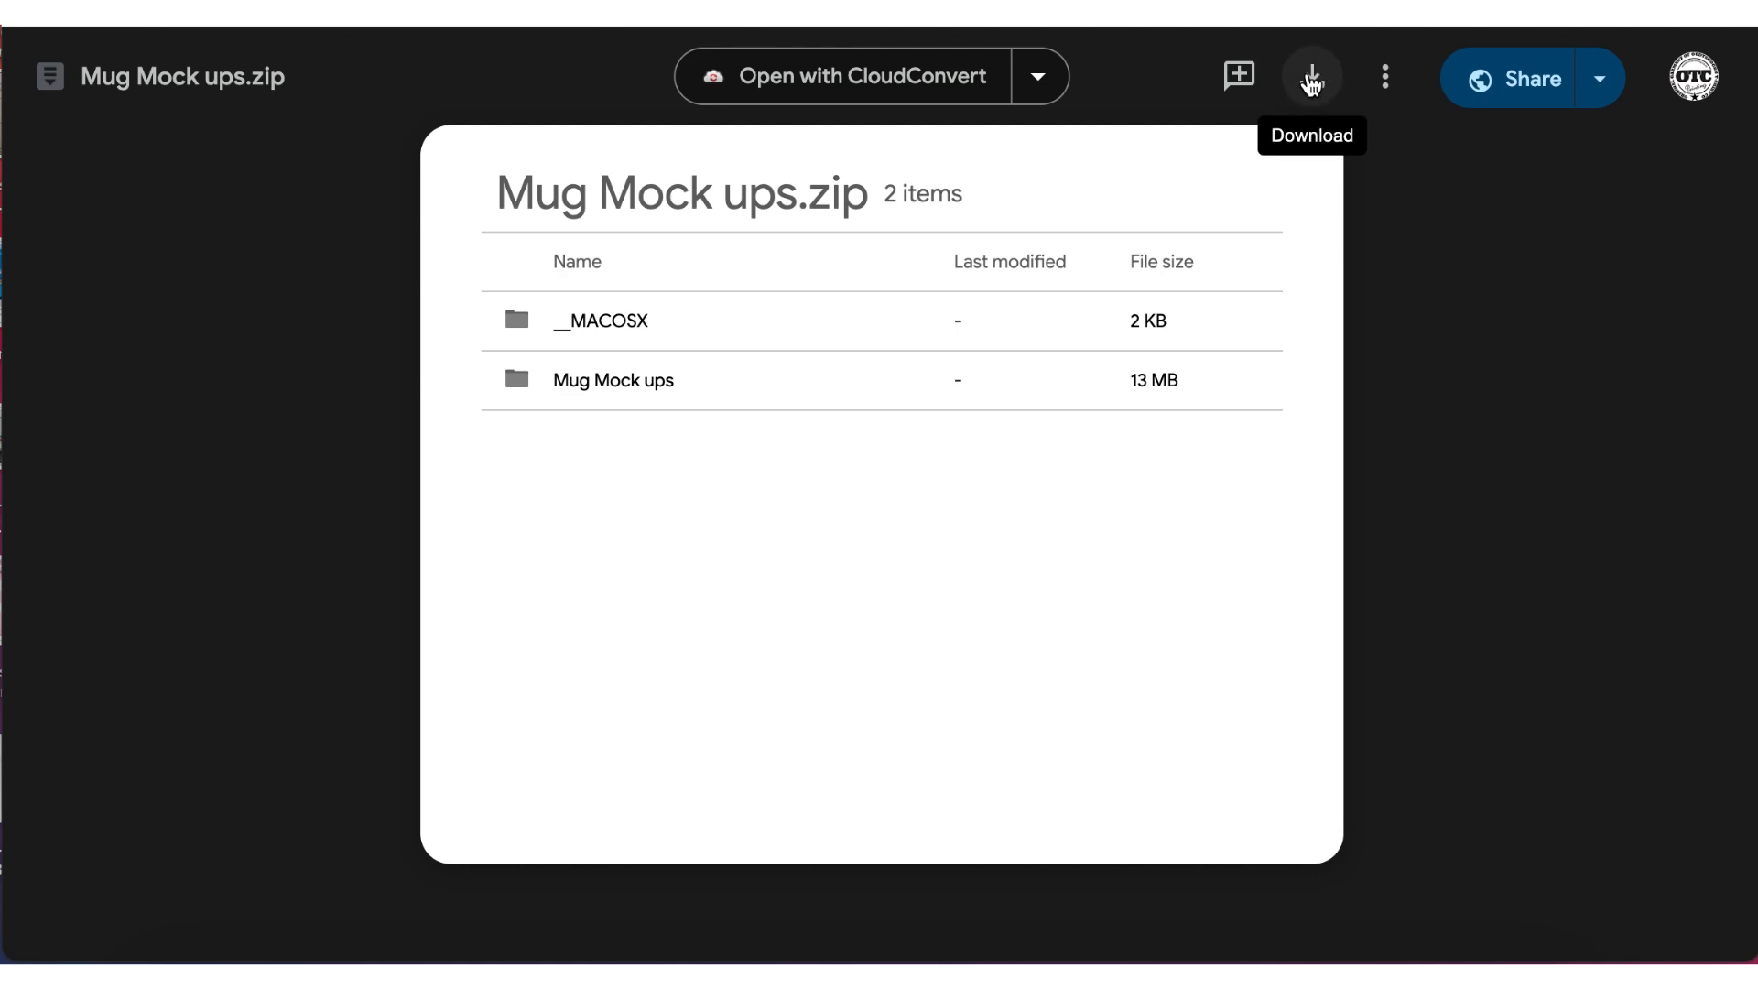
{"action": "left_click", "coordinate": [1312, 81]}
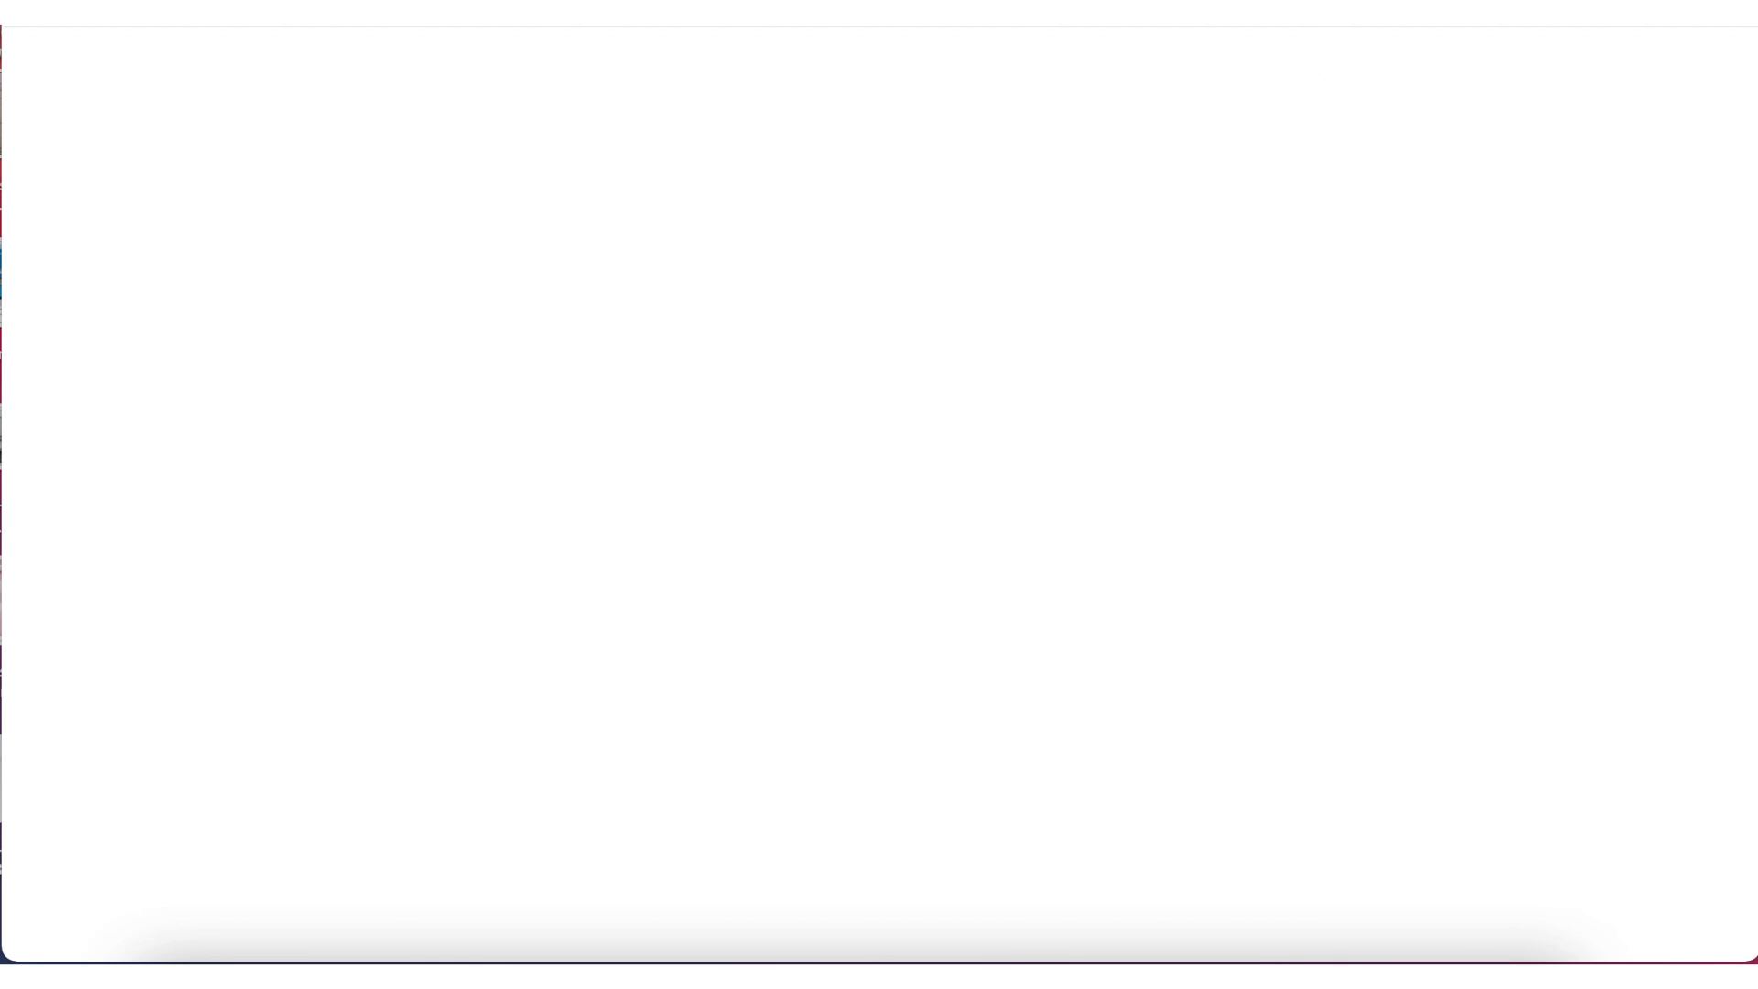
Switch to Canva and create a new design using the recent 2000 × 2000 px custom size.
{"action": "left_click", "coordinate": [906, 9]}
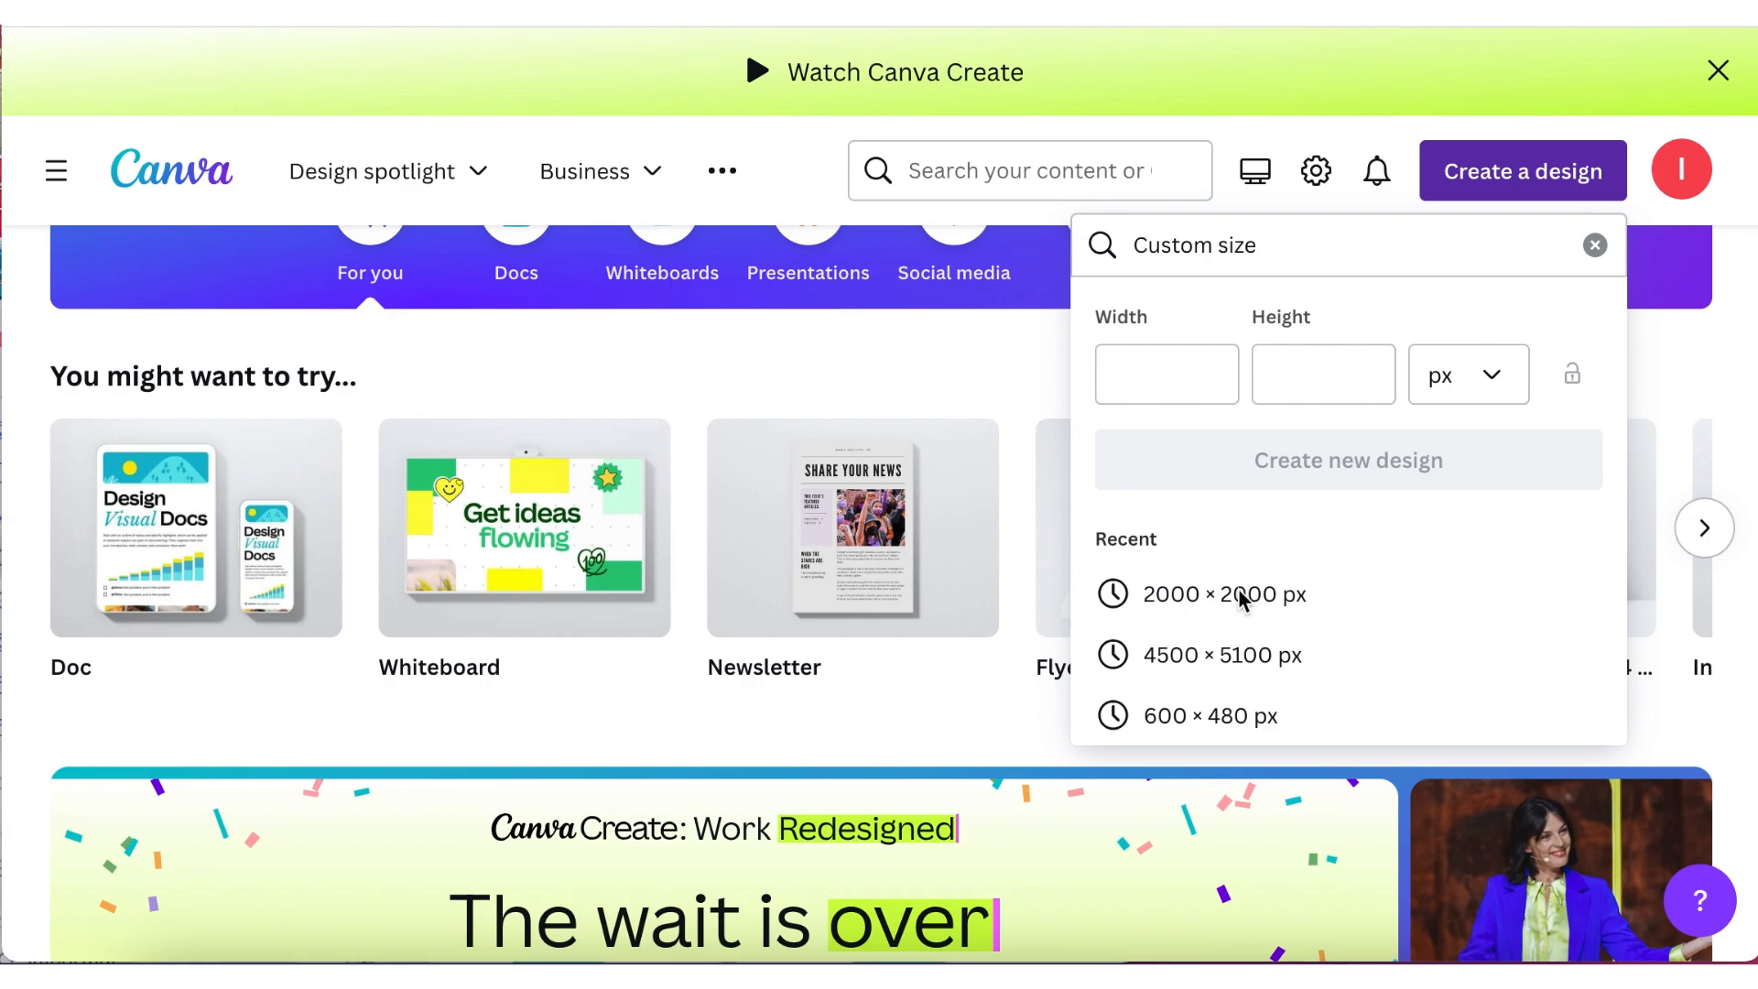
{"action": "left_click", "coordinate": [1145, 595]}
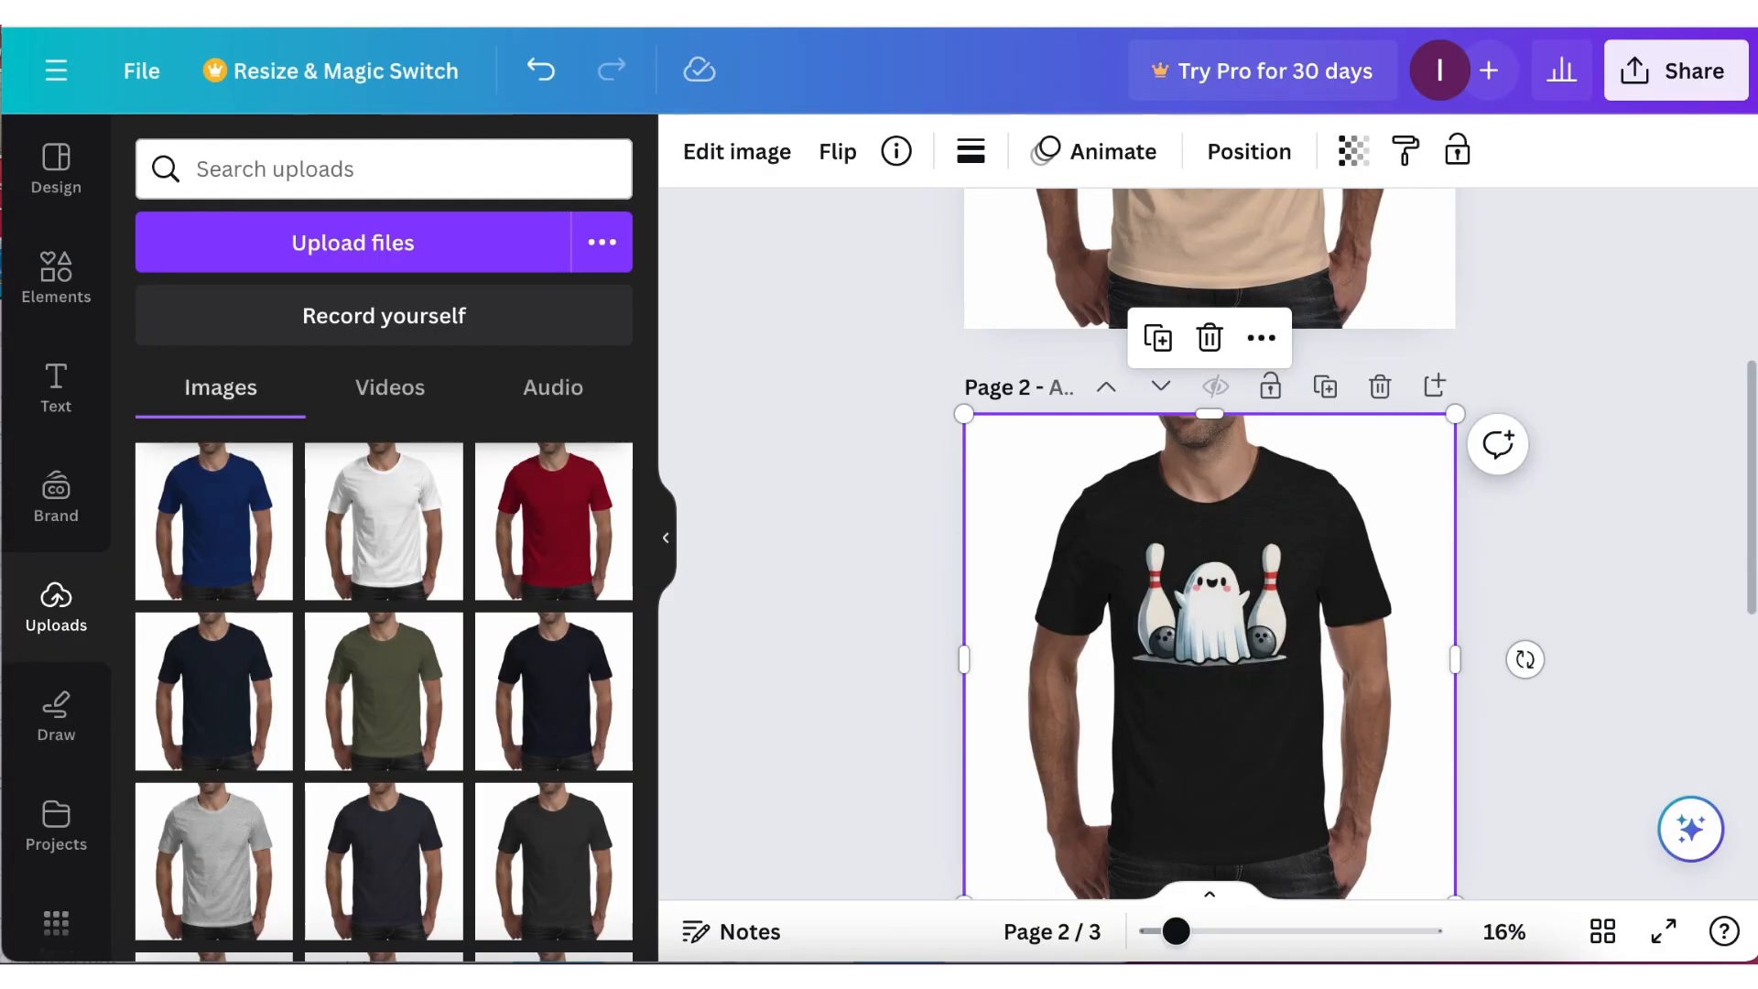
Rename the T-shirt design file as "Men's T-shirt Mockups".
{"action": "scroll", "coordinate": [985, 299], "scroll_direction": "up", "scroll_amount": 4}
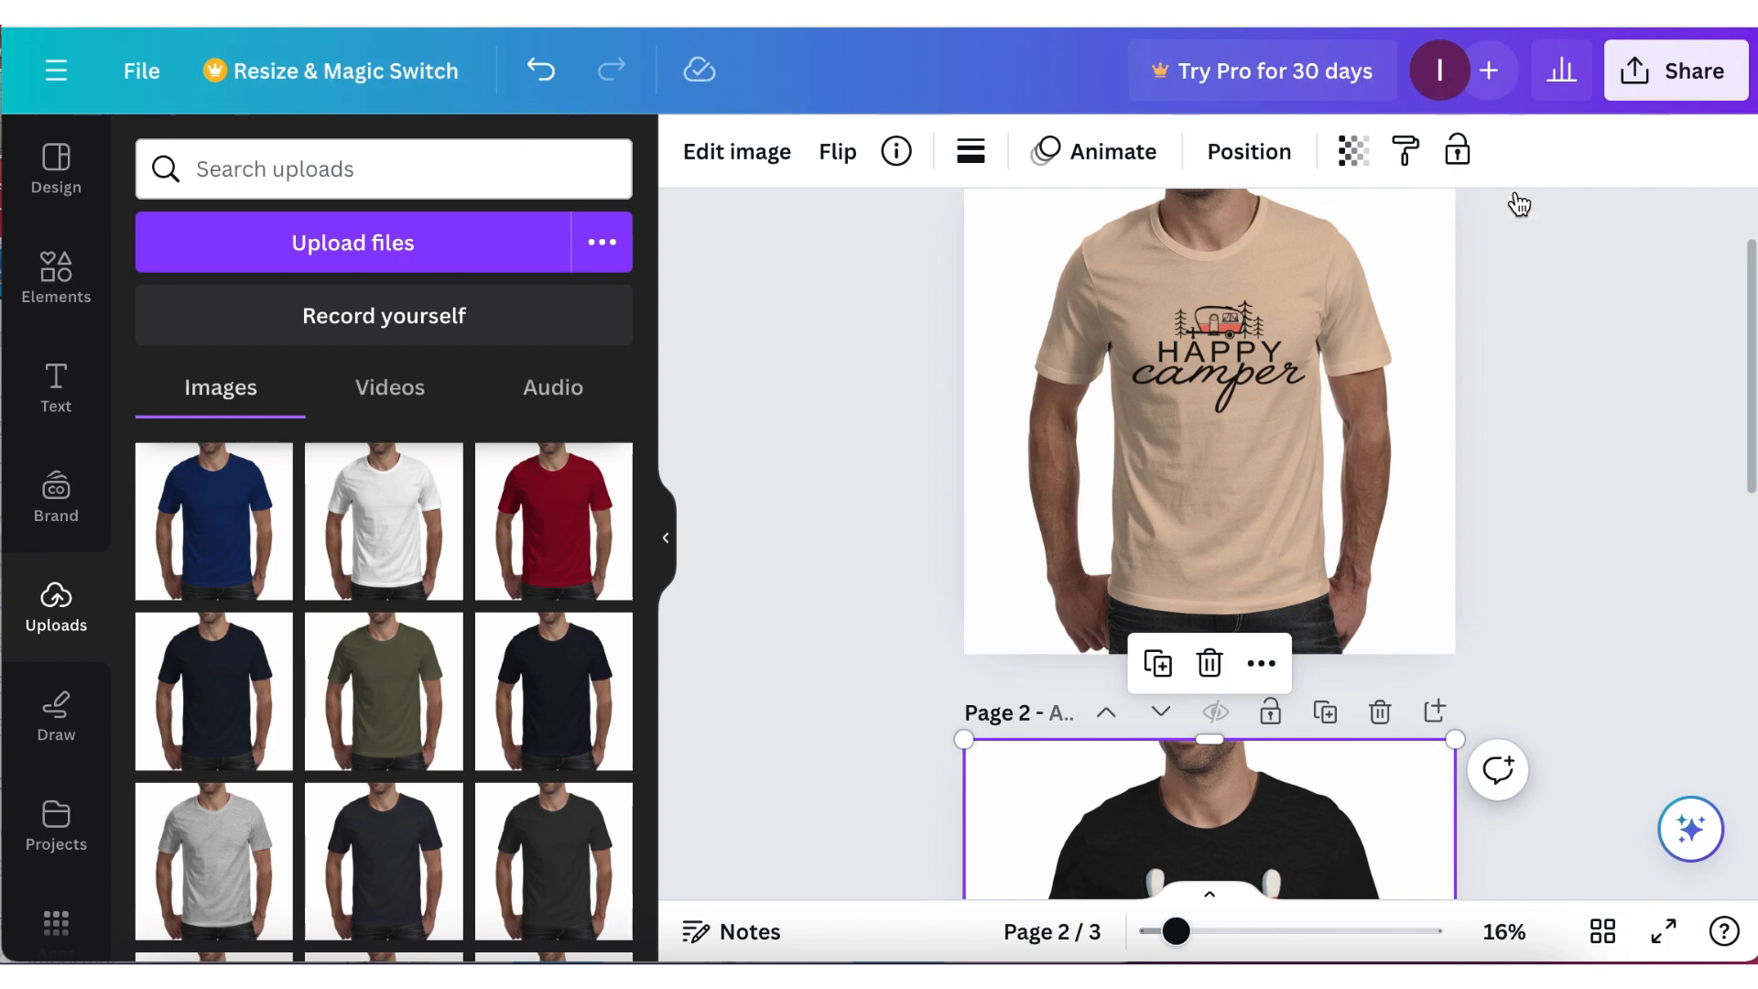
{"action": "left_click", "coordinate": [143, 69]}
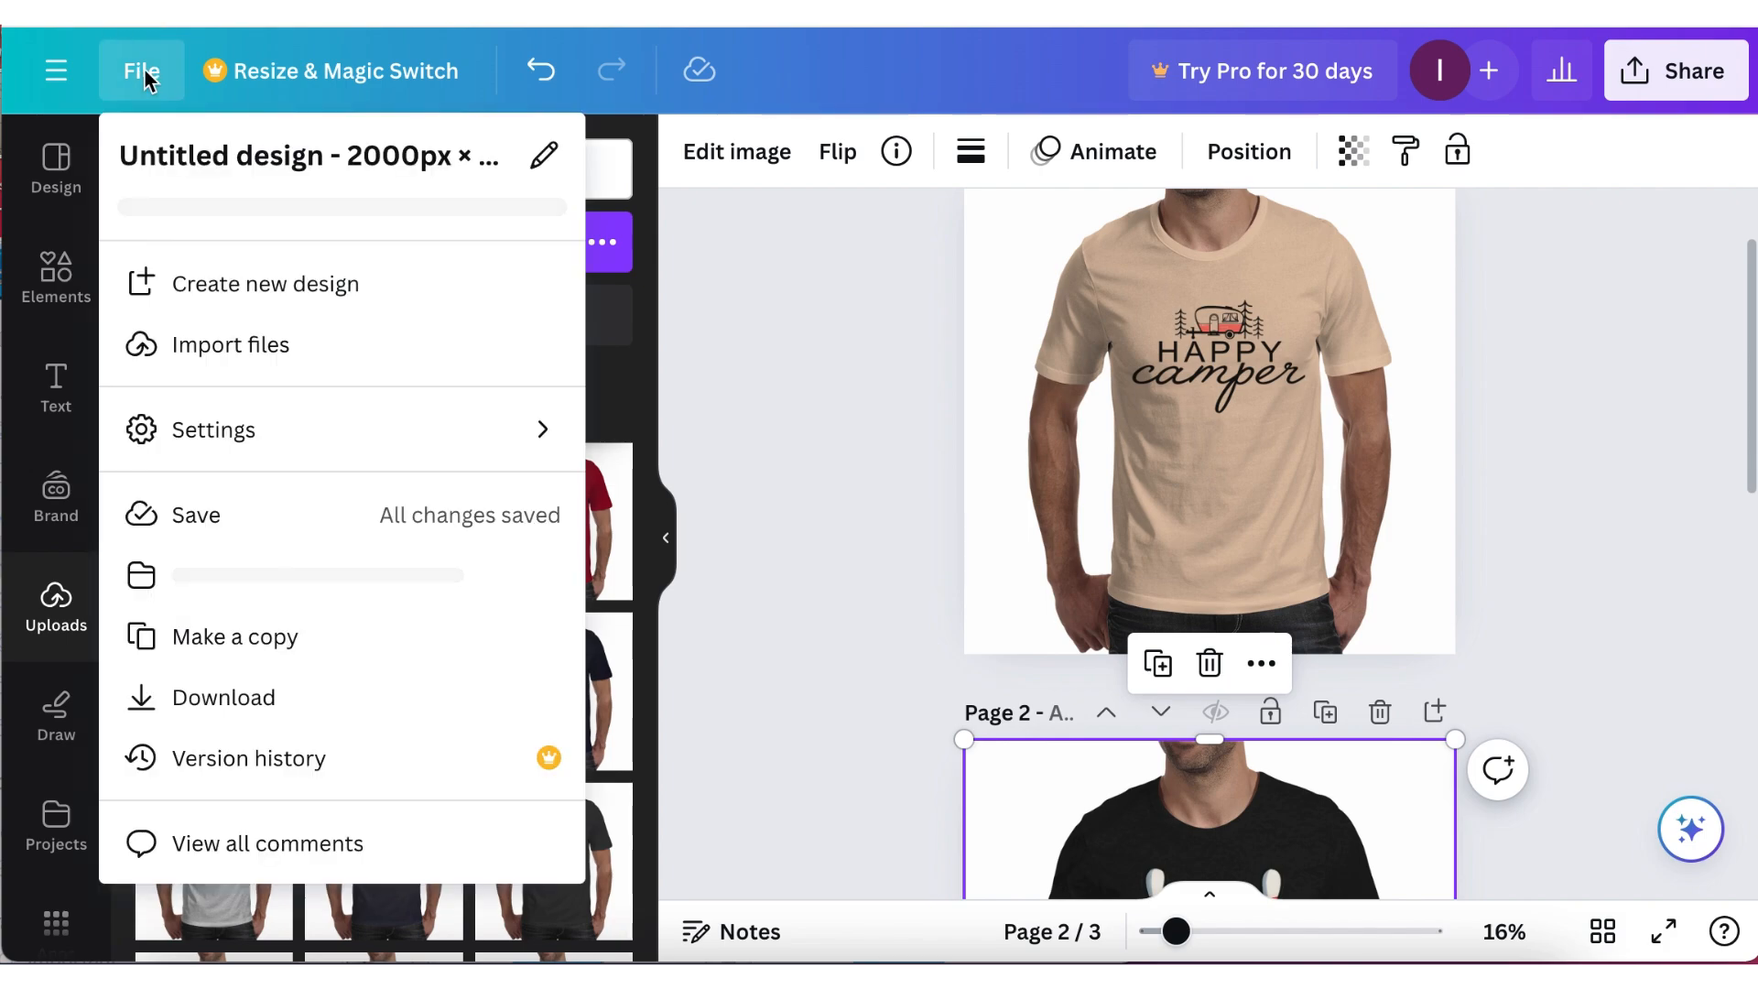
{"action": "left_click", "coordinate": [447, 158]}
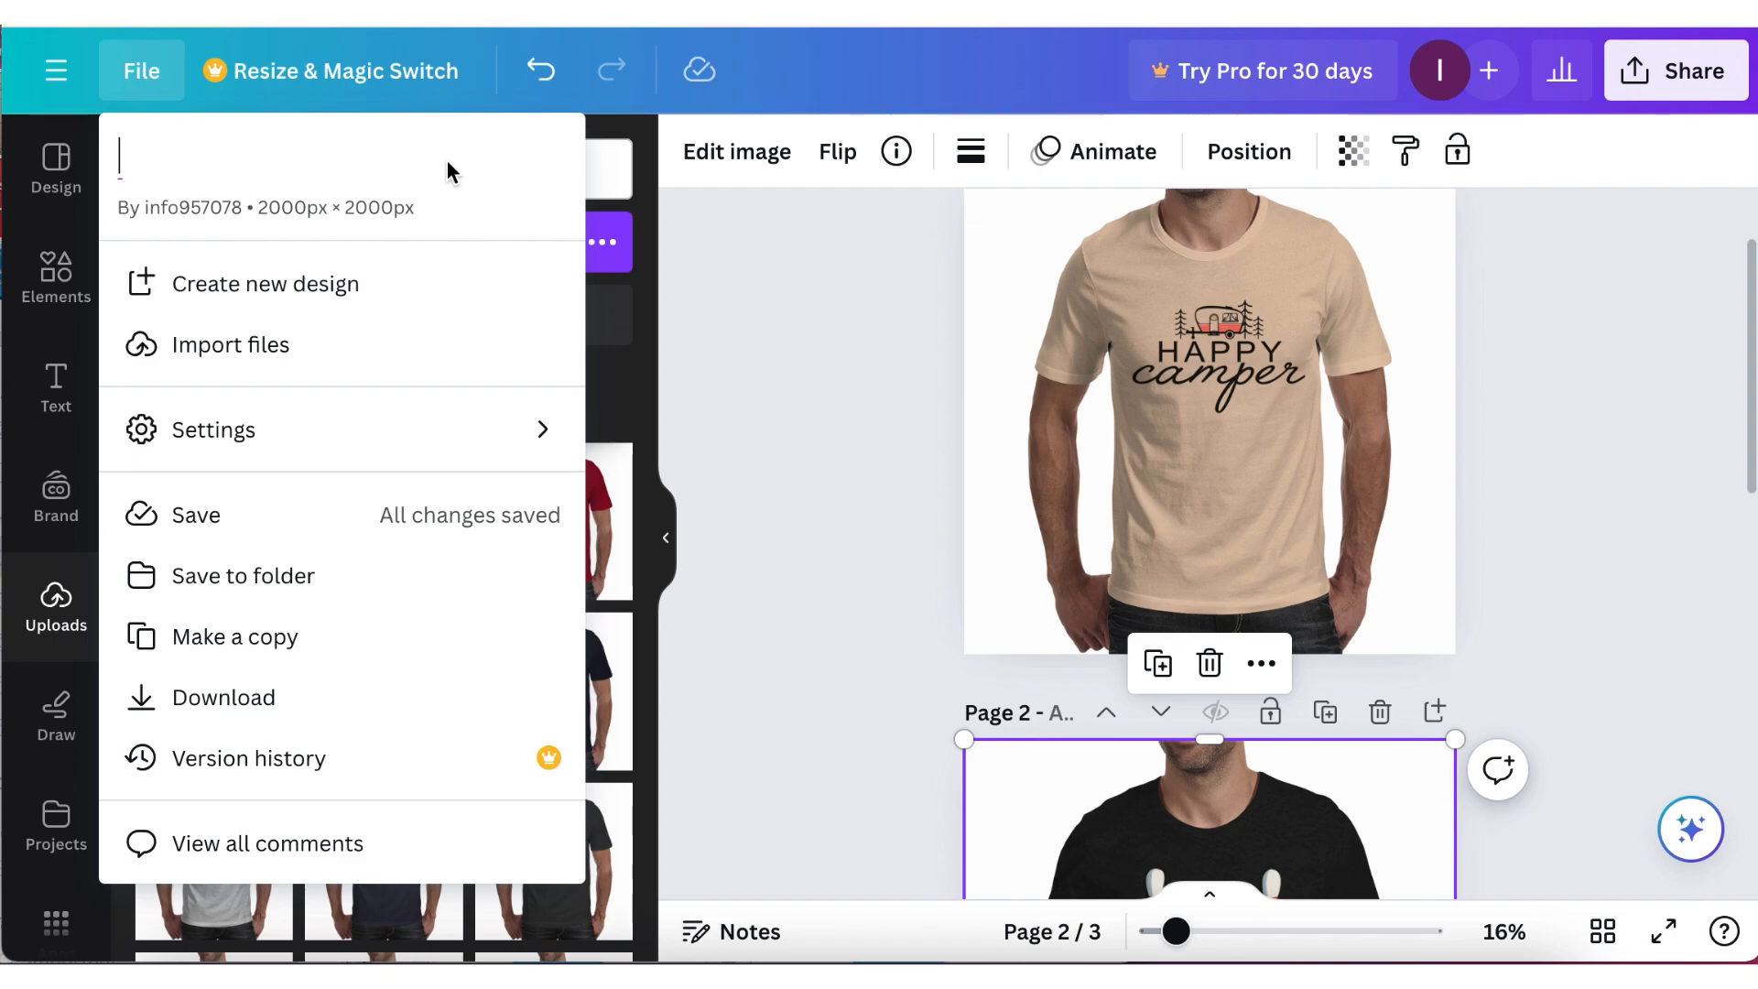
{"action": "type", "text": "Men'"}
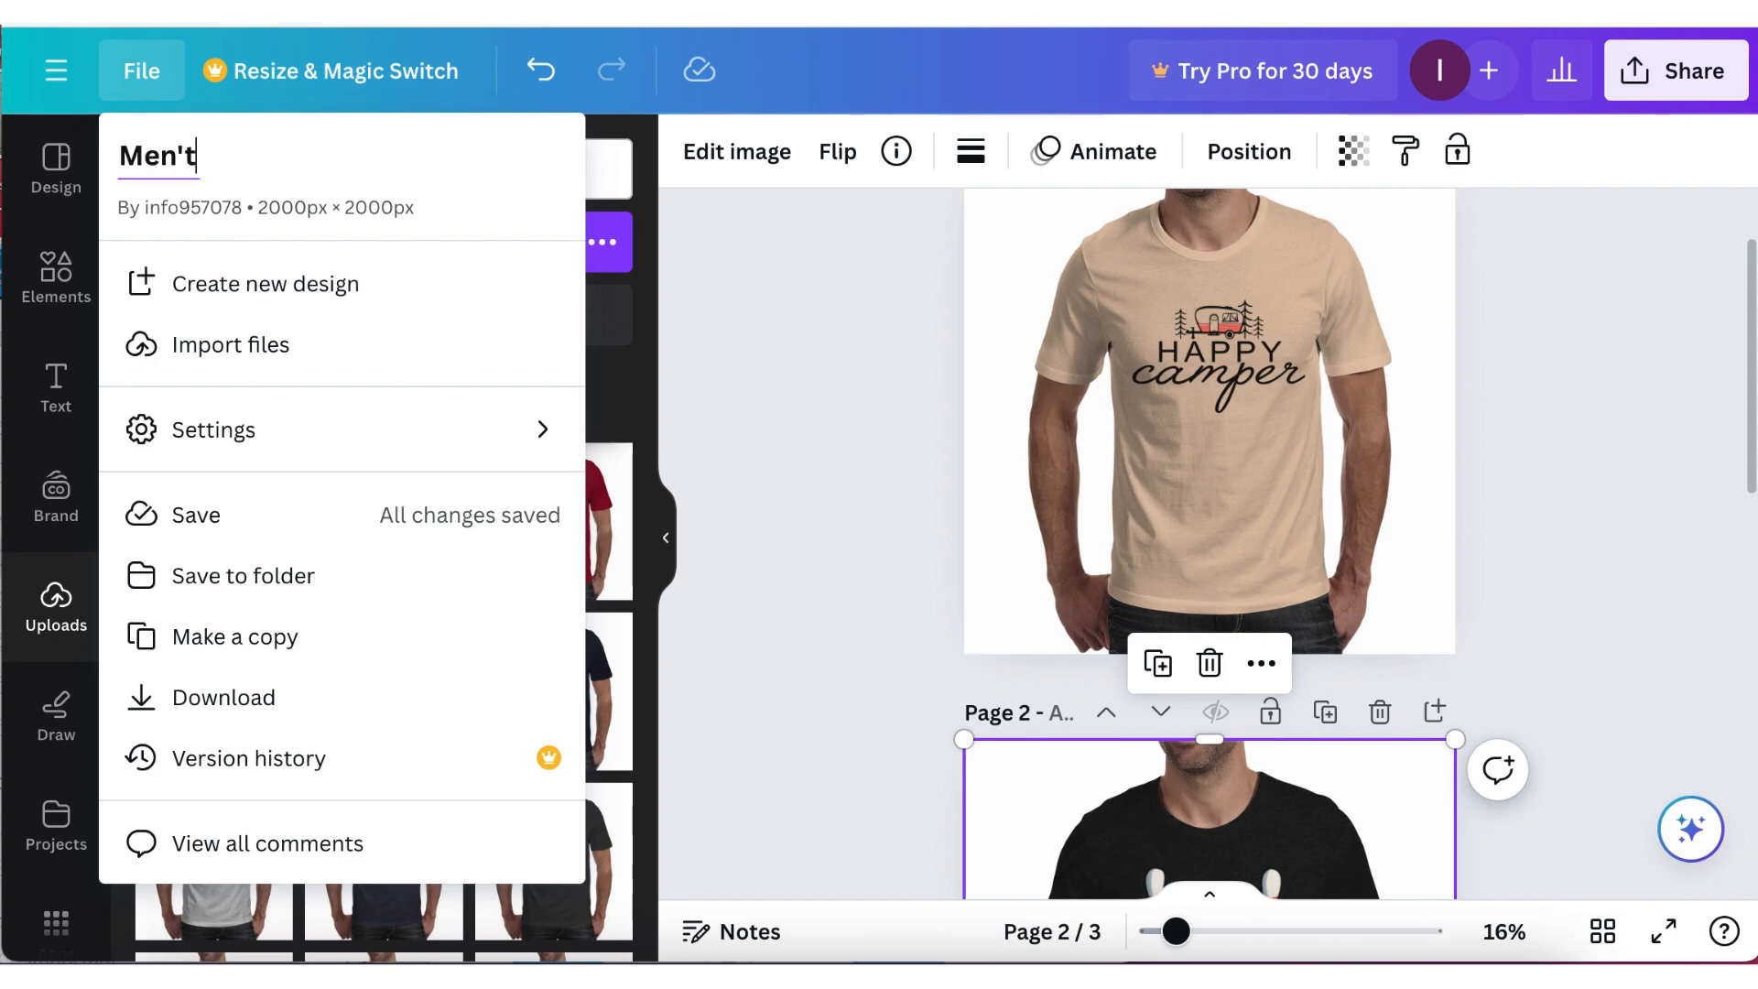
{"action": "type", "text": "s T-sjirt Moc"}
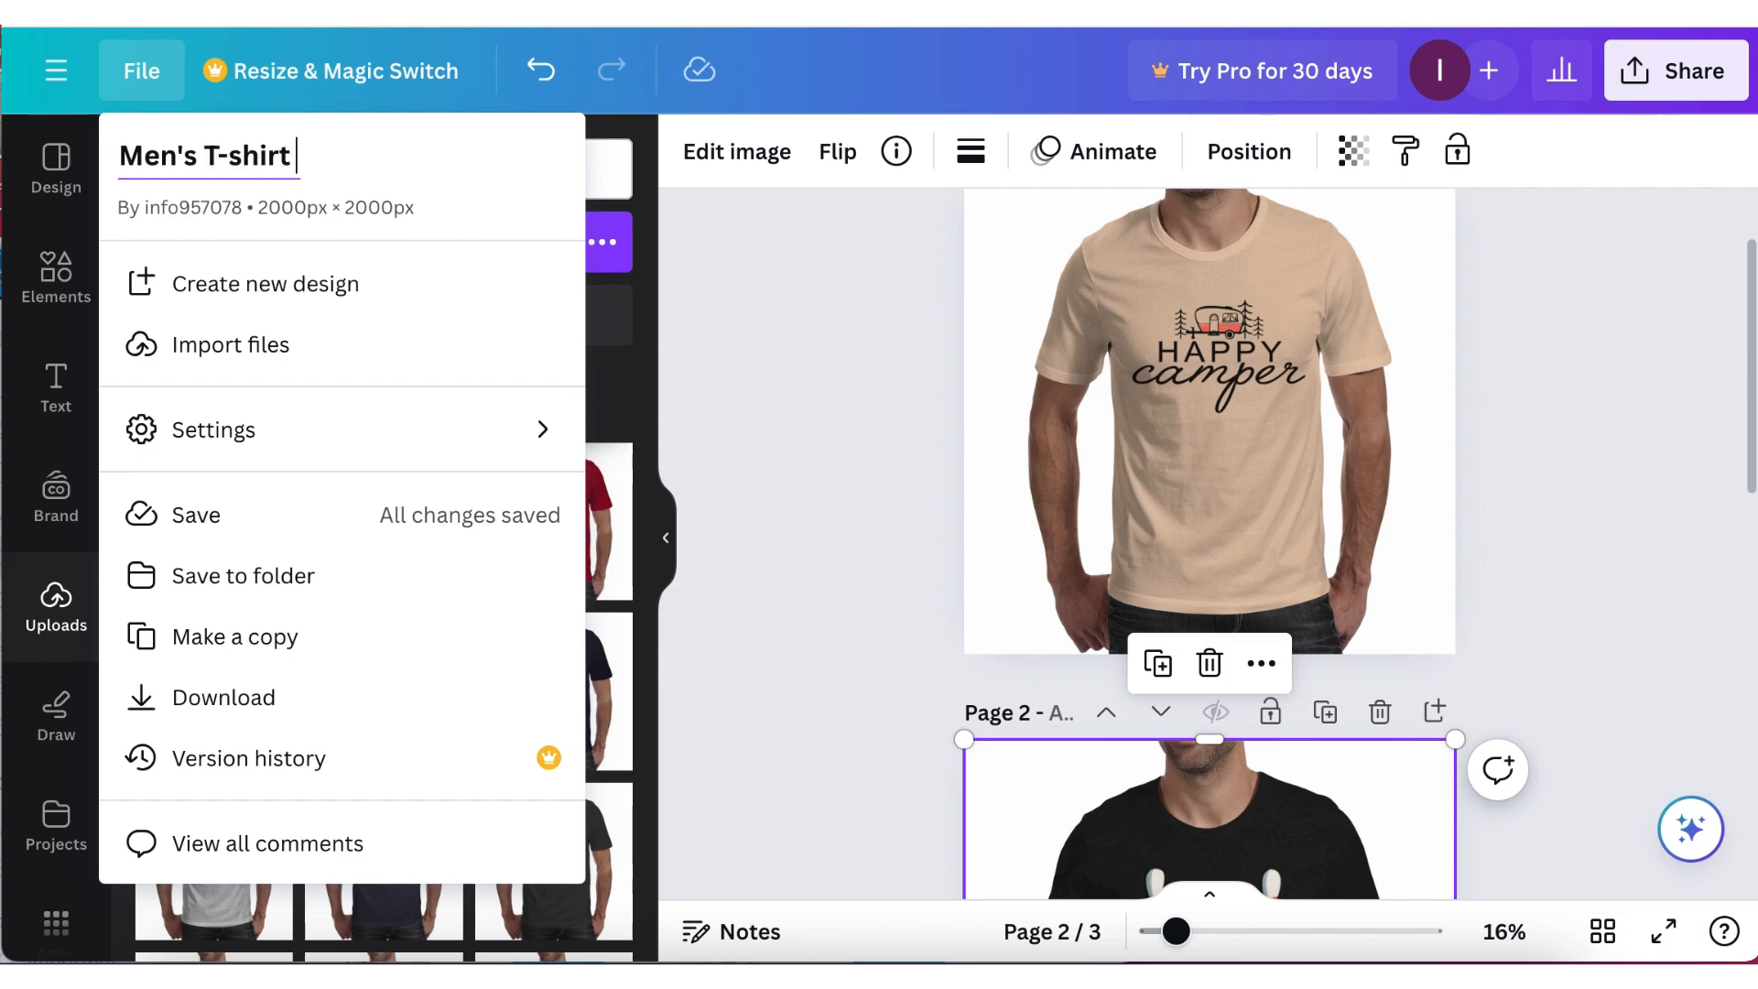
{"action": "type", "text": "k"}
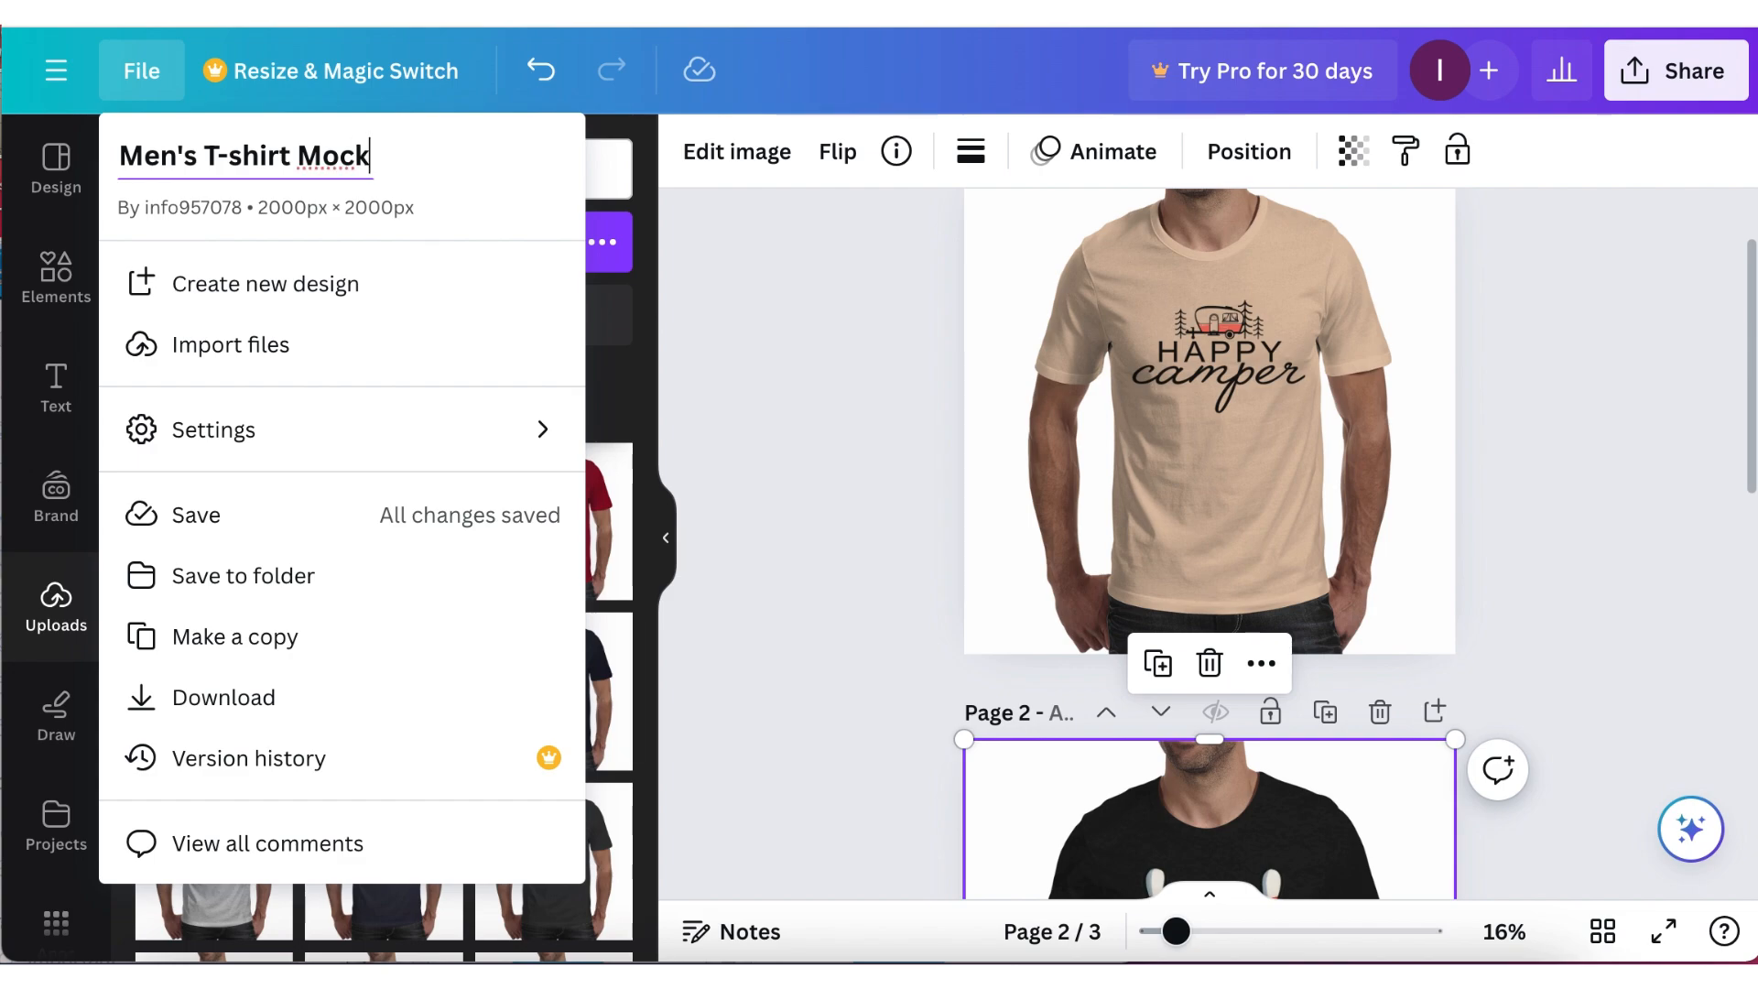
{"action": "type", "text": "ups"}
{"action": "left_click", "coordinate": [827, 279]}
Download only page 1, the beige "Happy camper" shirt, as a PNG at 2,000 × 2,000 px, excluding pages 2 and 3.
{"action": "scroll", "coordinate": [1218, 462], "scroll_direction": "up", "scroll_amount": 2}
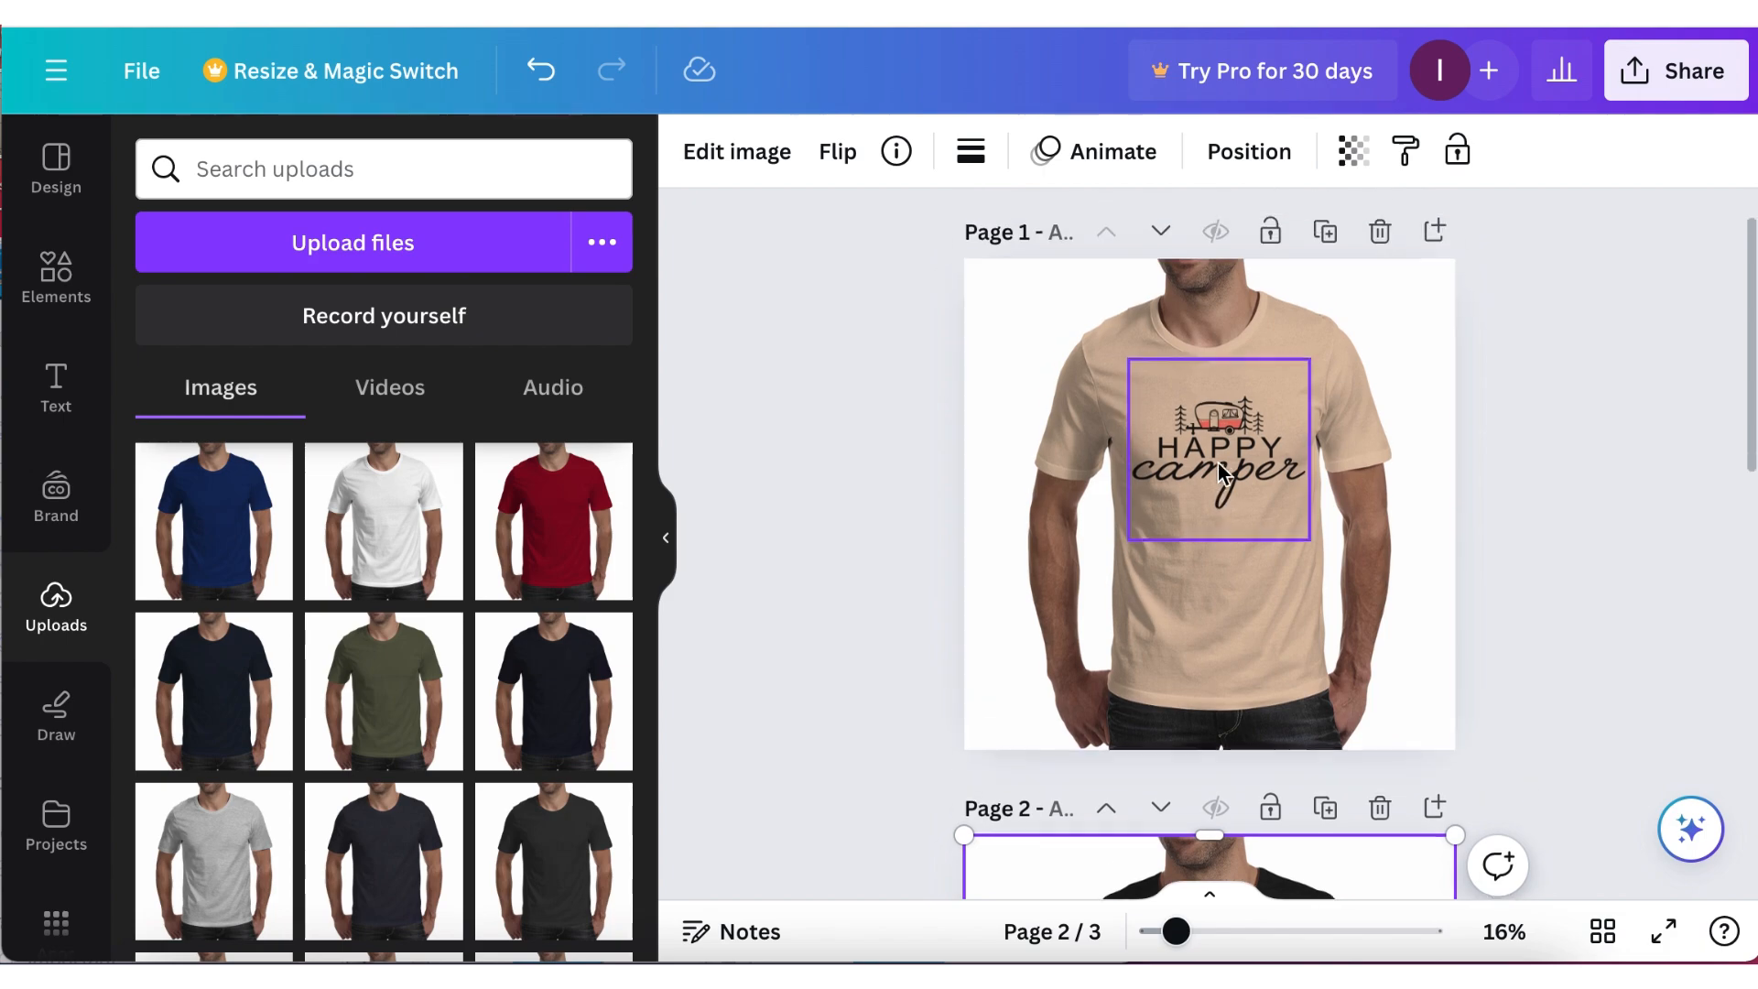
{"action": "left_click", "coordinate": [1684, 74]}
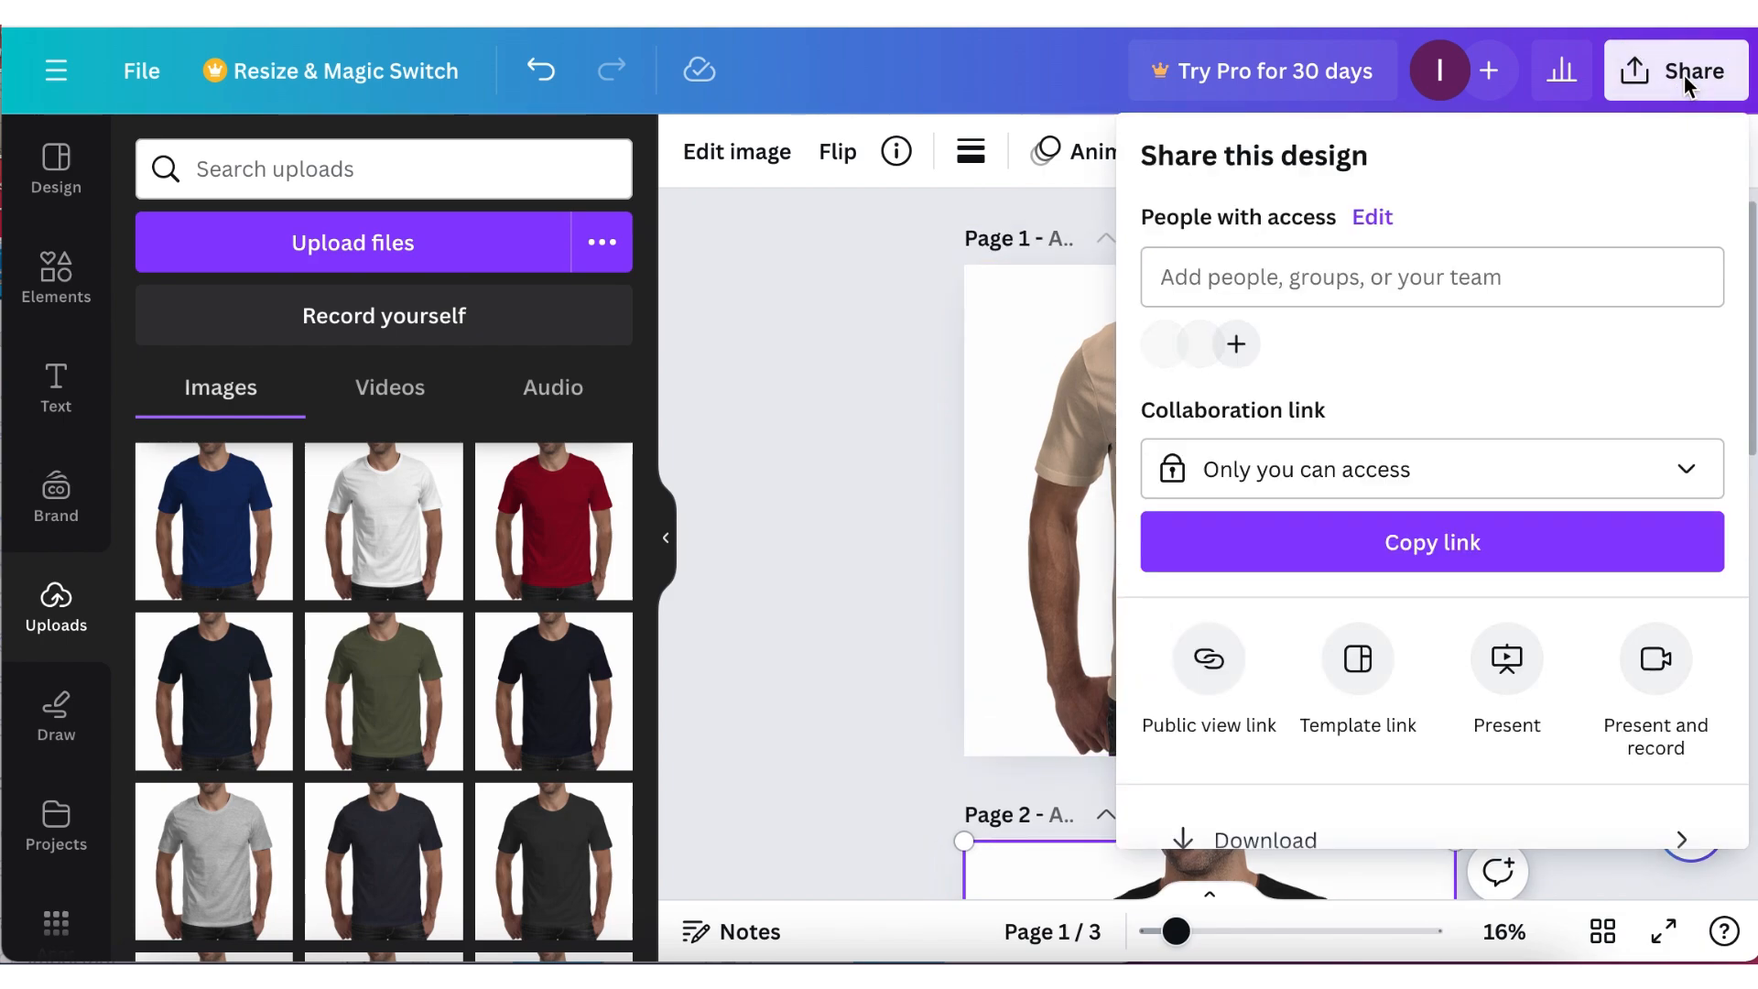
{"action": "scroll", "coordinate": [1402, 732], "scroll_direction": "down", "scroll_amount": 2}
{"action": "left_click", "coordinate": [1330, 682]}
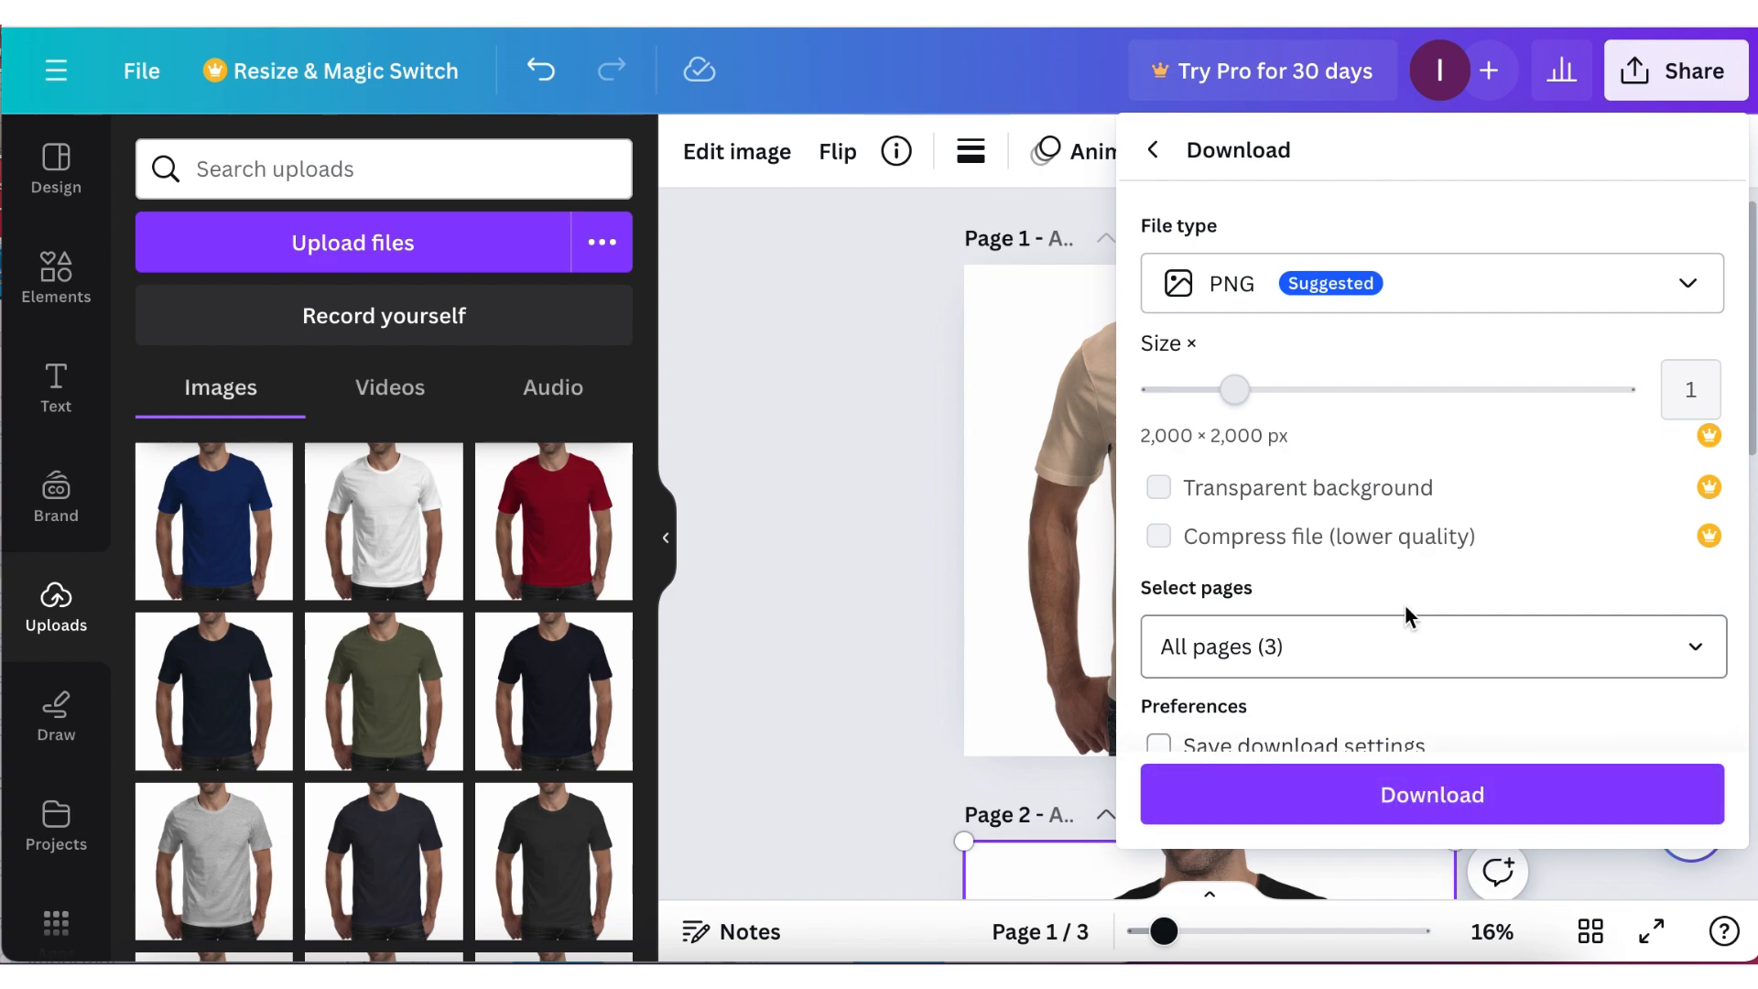
{"action": "scroll", "coordinate": [1694, 644], "scroll_direction": "down", "scroll_amount": 1}
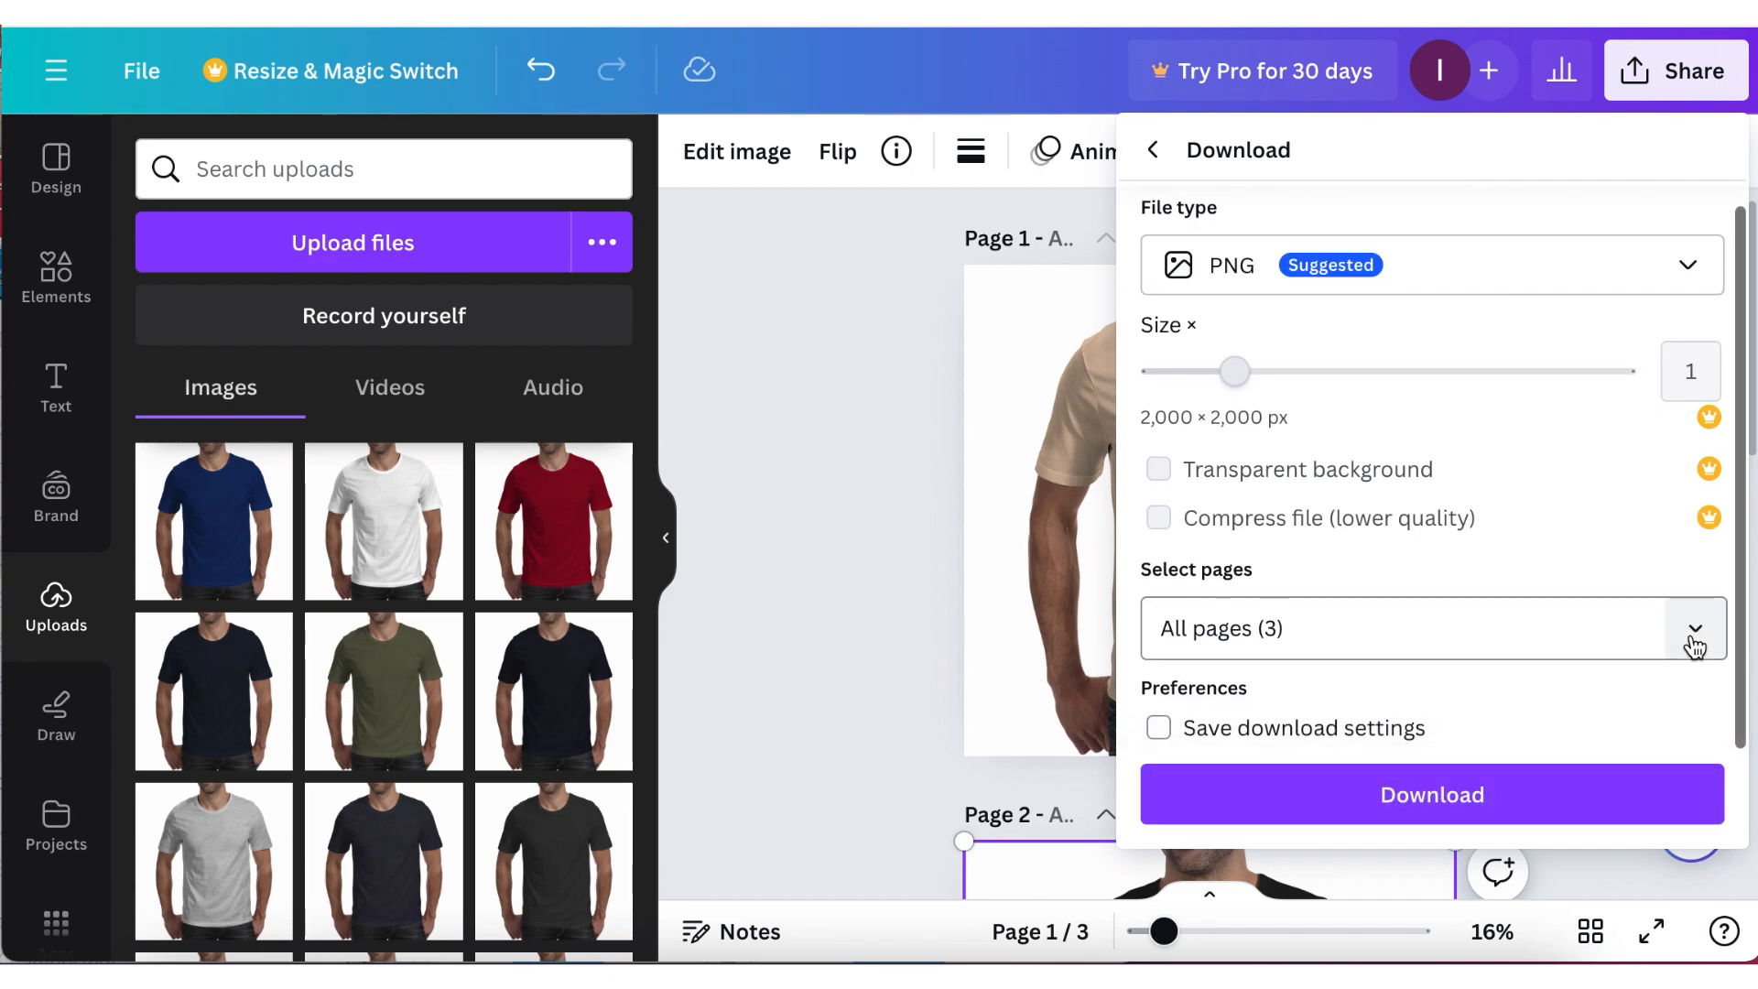
{"action": "left_click", "coordinate": [1695, 631]}
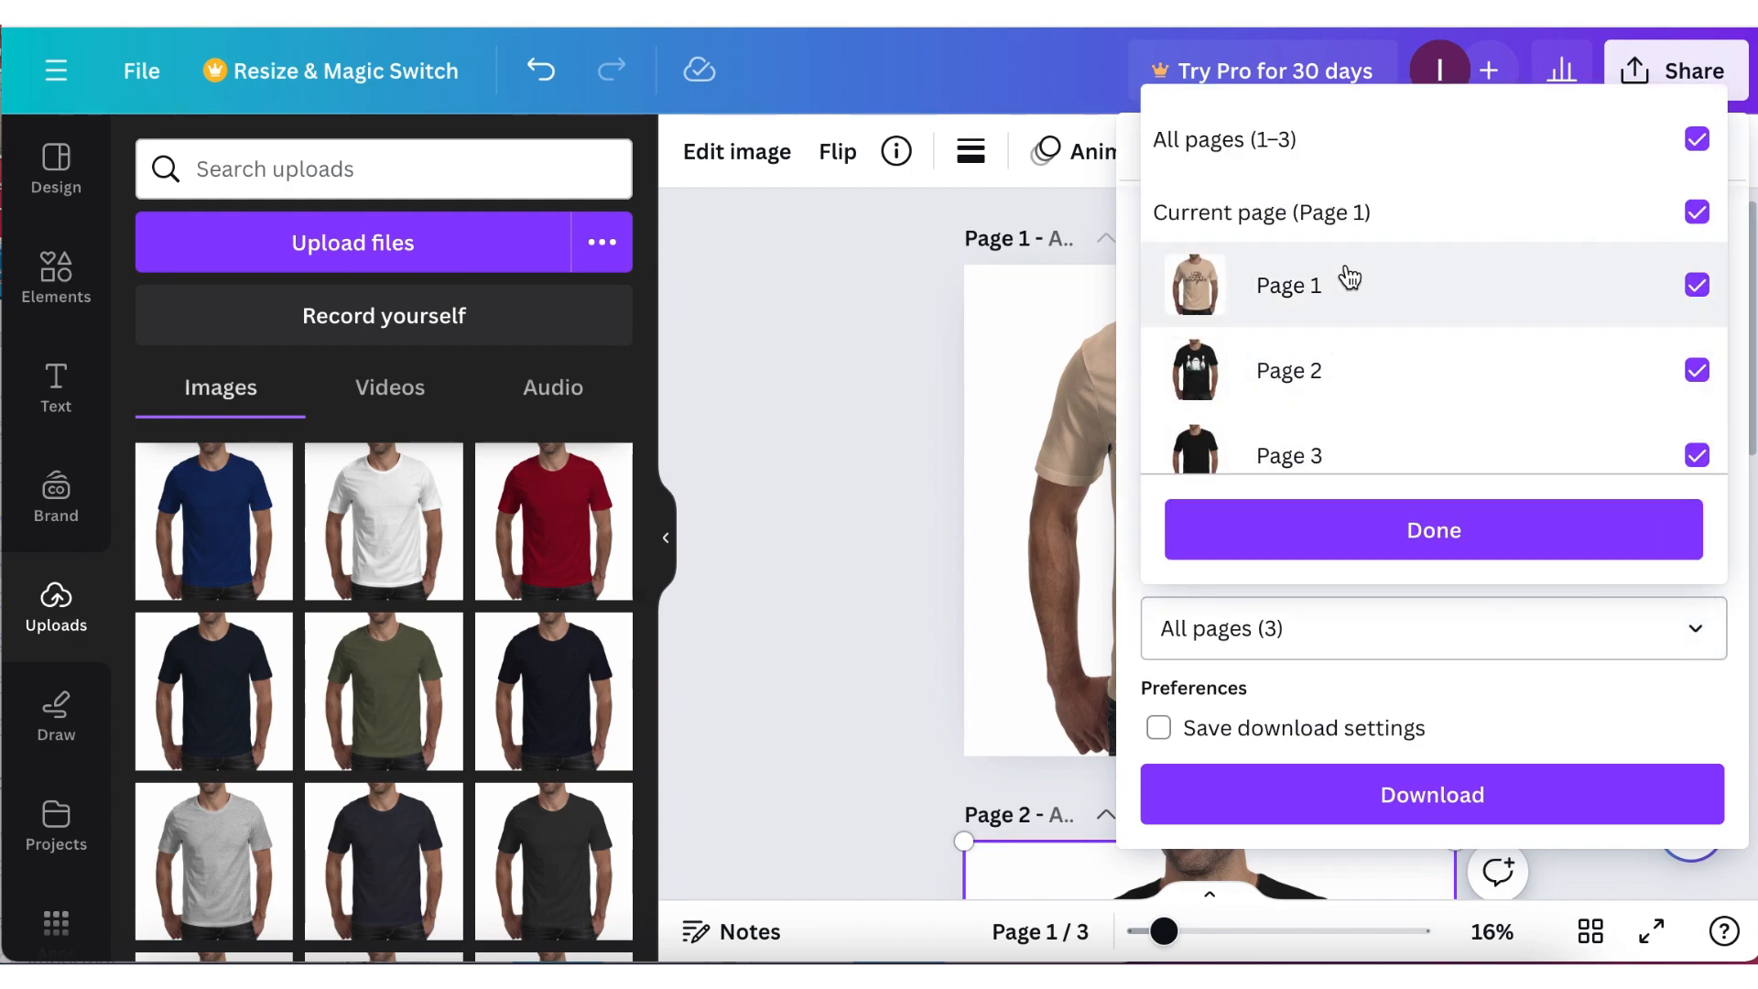
{"action": "left_click", "coordinate": [1699, 374]}
{"action": "left_click", "coordinate": [1696, 455]}
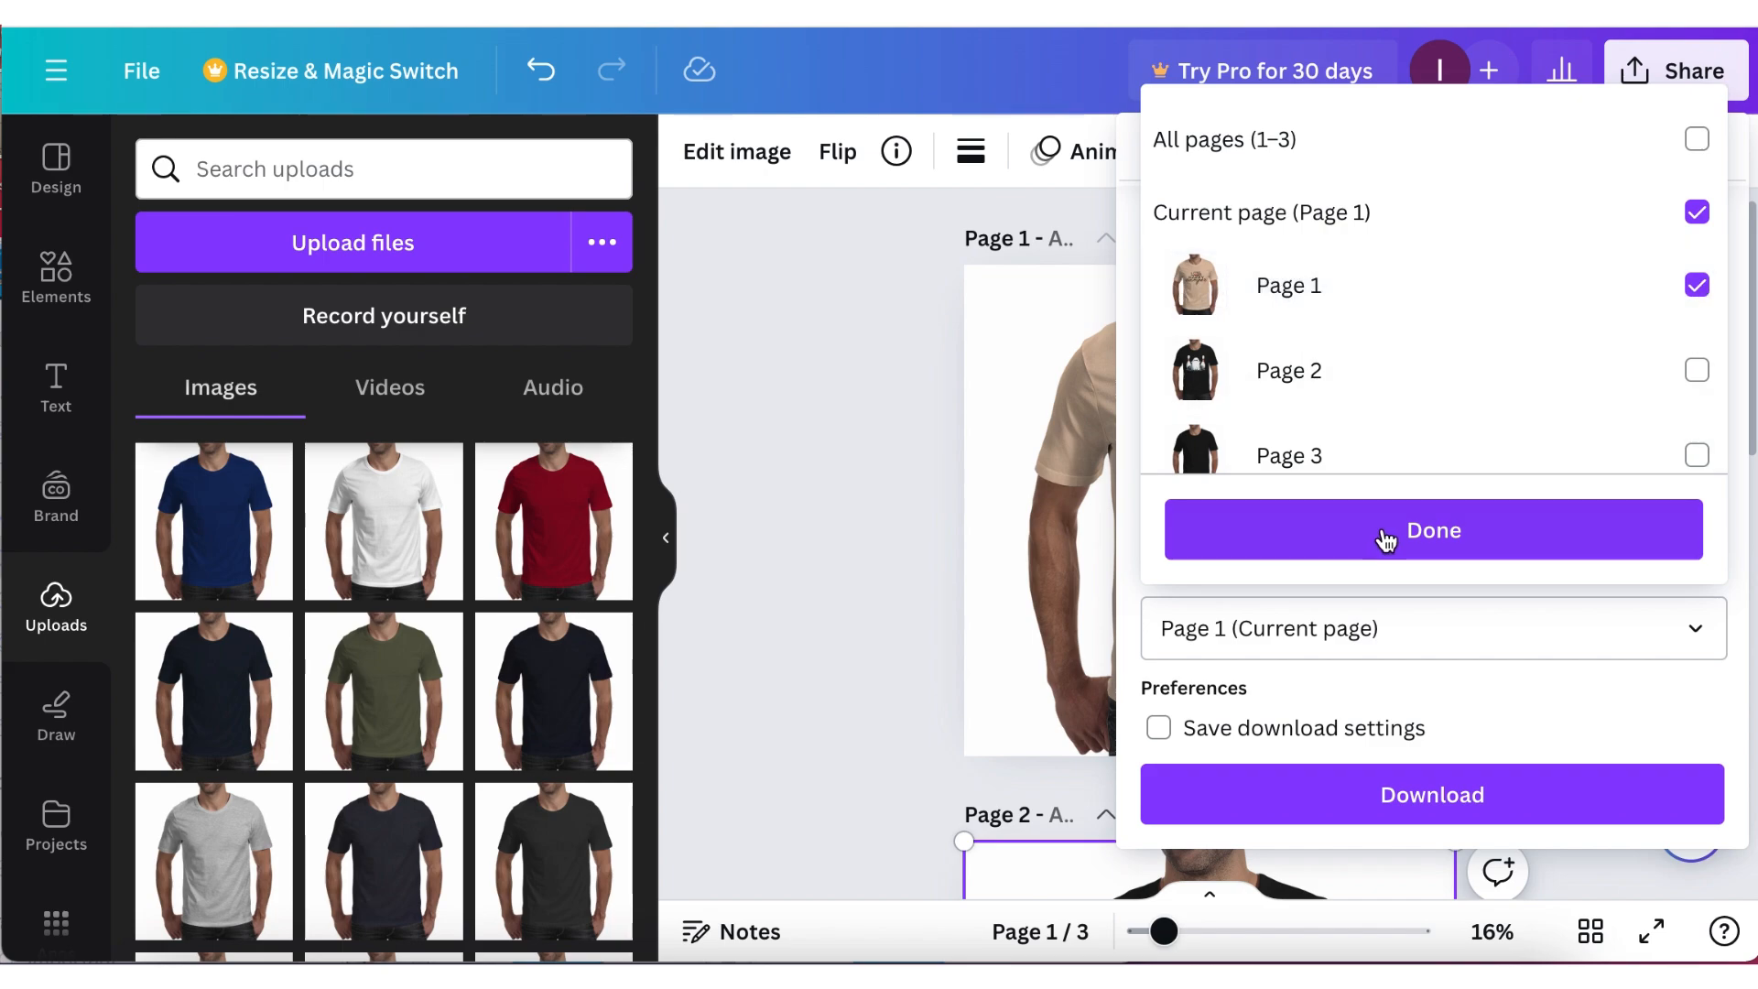
{"action": "left_click", "coordinate": [1424, 546]}
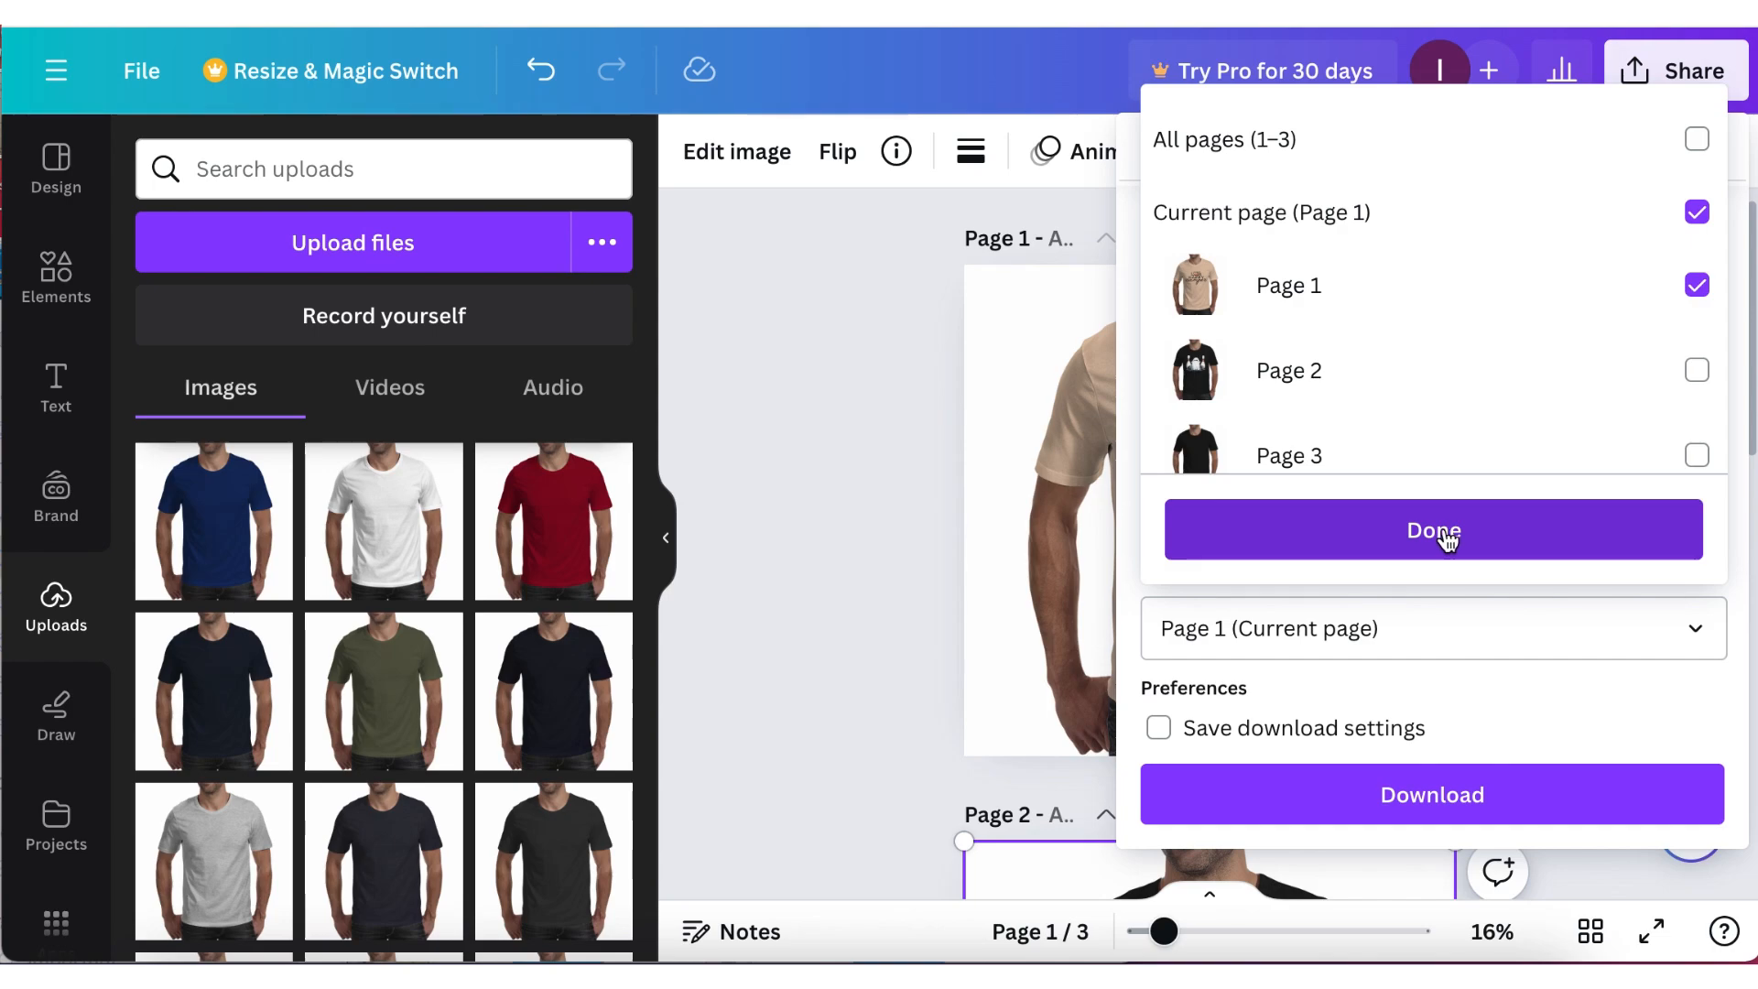
{"action": "left_click", "coordinate": [1448, 541]}
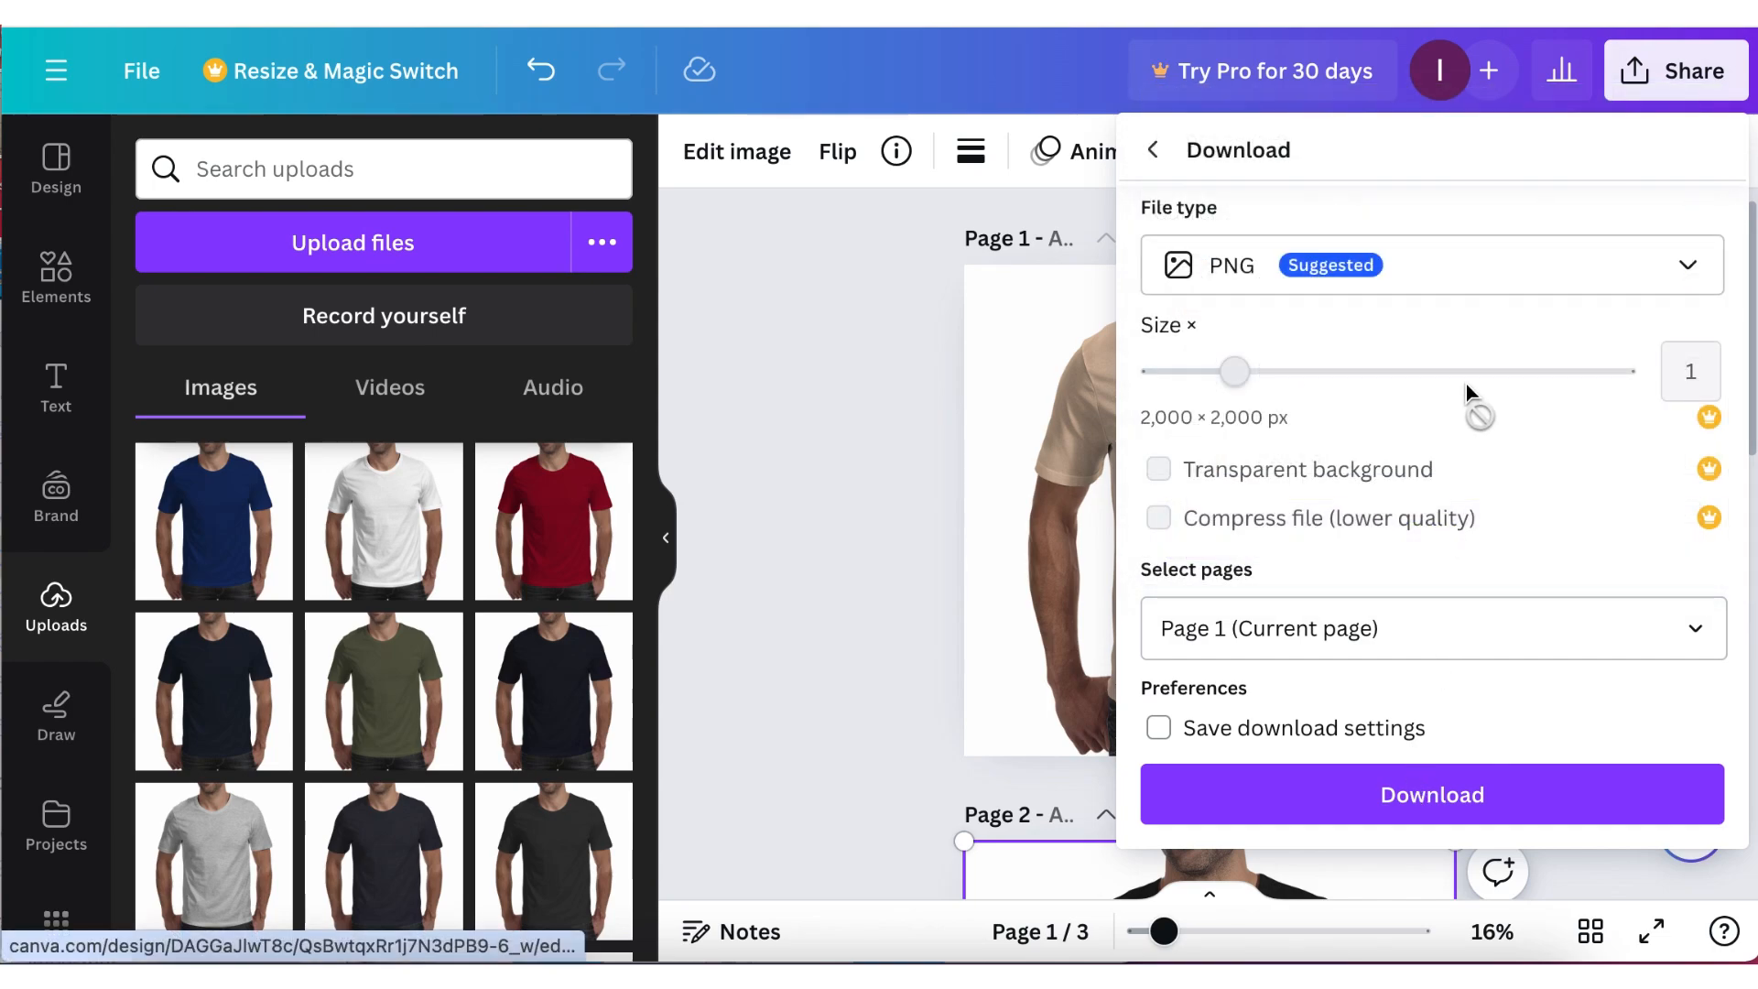
{"action": "left_click", "coordinate": [1444, 806]}
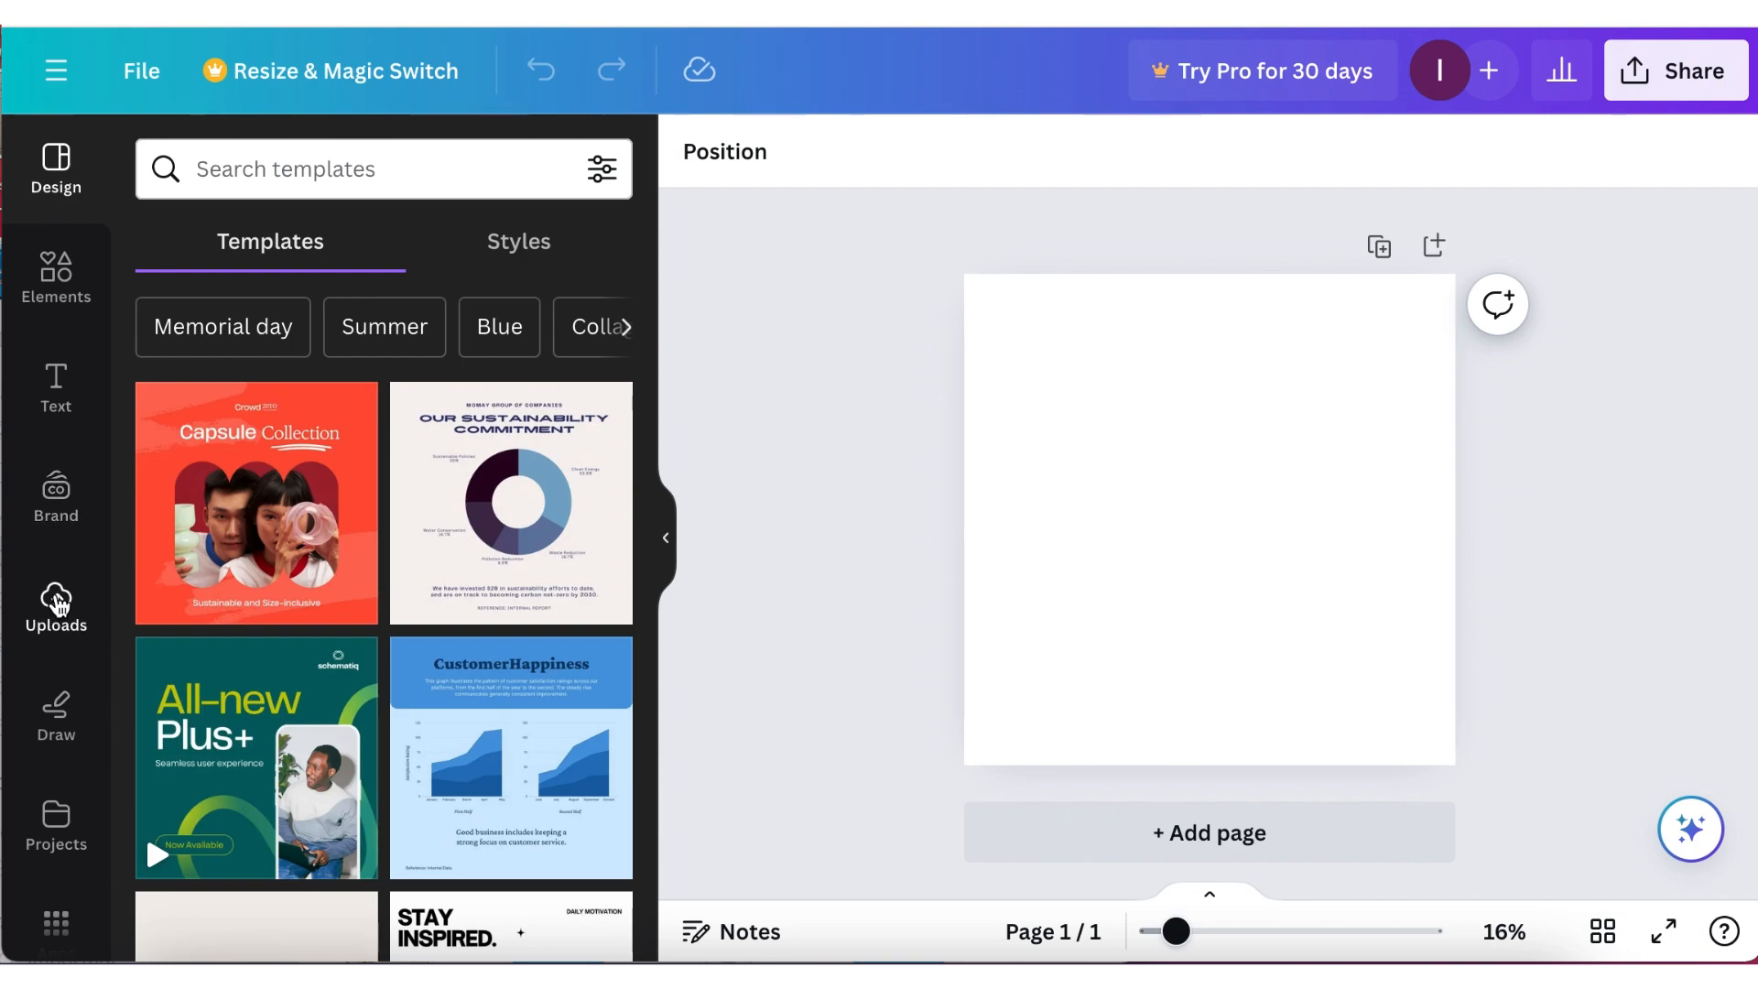
Upload the right hand 11oz, 15oz and enamel metal mug PNGs from Mug Mock ups 2 in Downloads to the blank design.
{"action": "left_click", "coordinate": [56, 604]}
{"action": "left_click", "coordinate": [330, 249]}
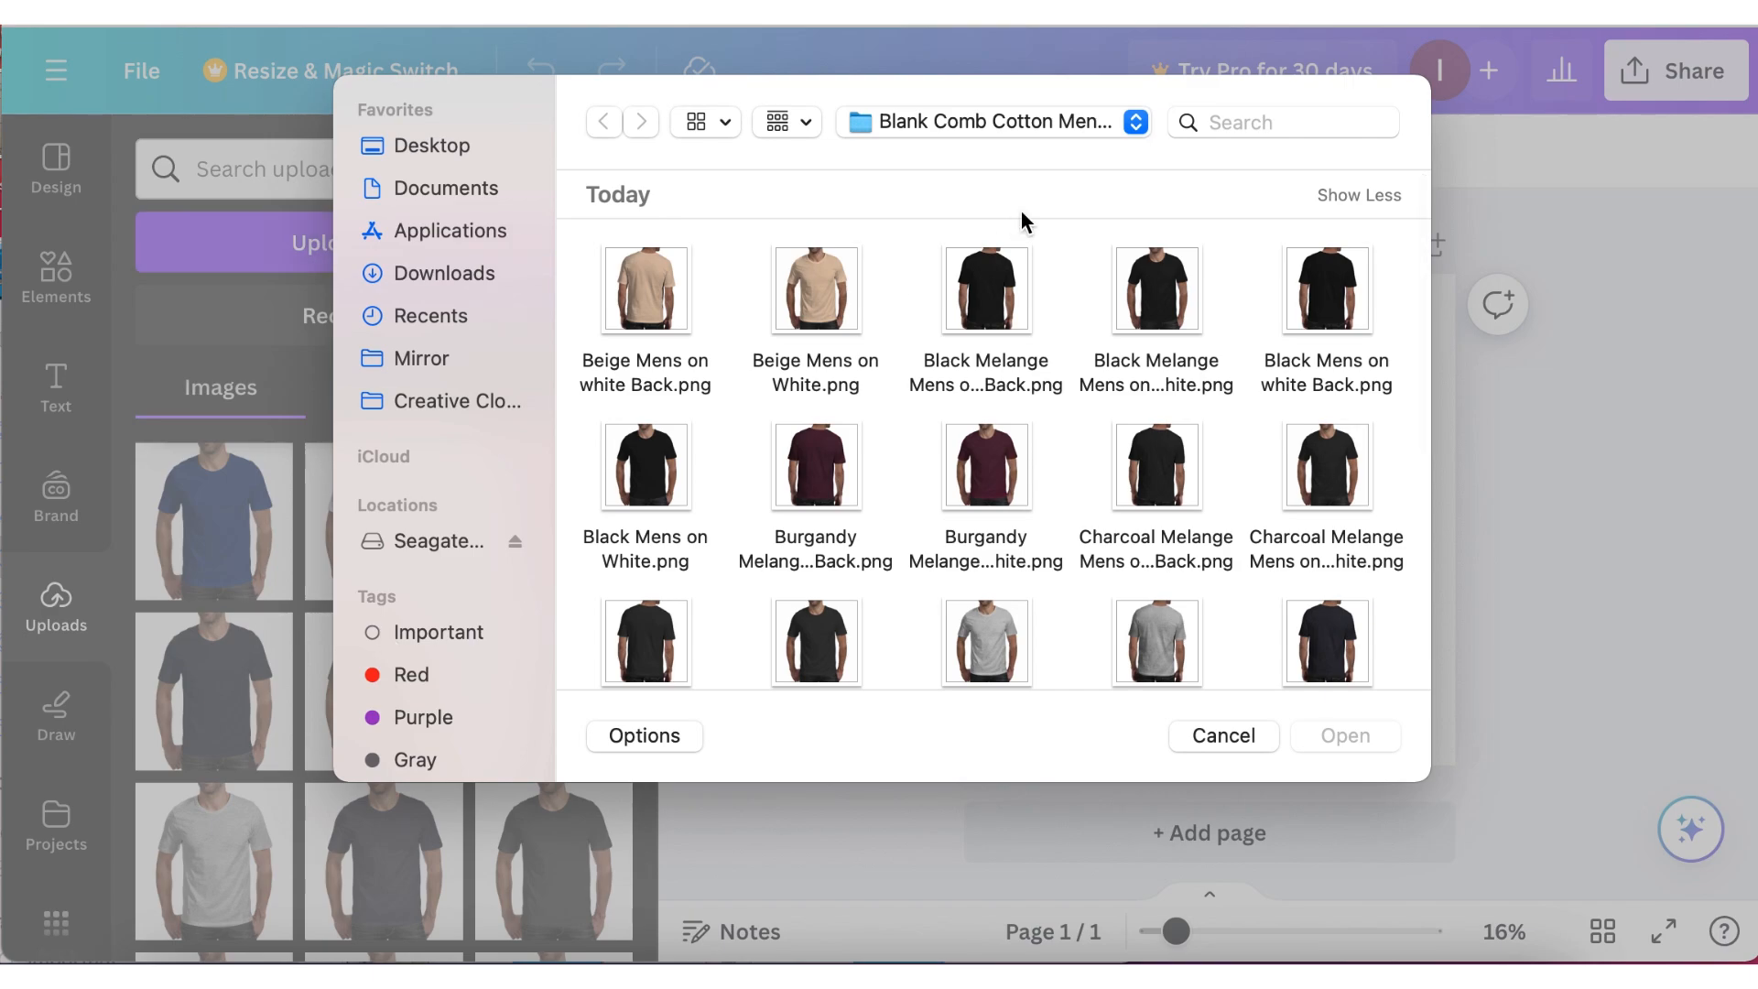
{"action": "left_click", "coordinate": [436, 272]}
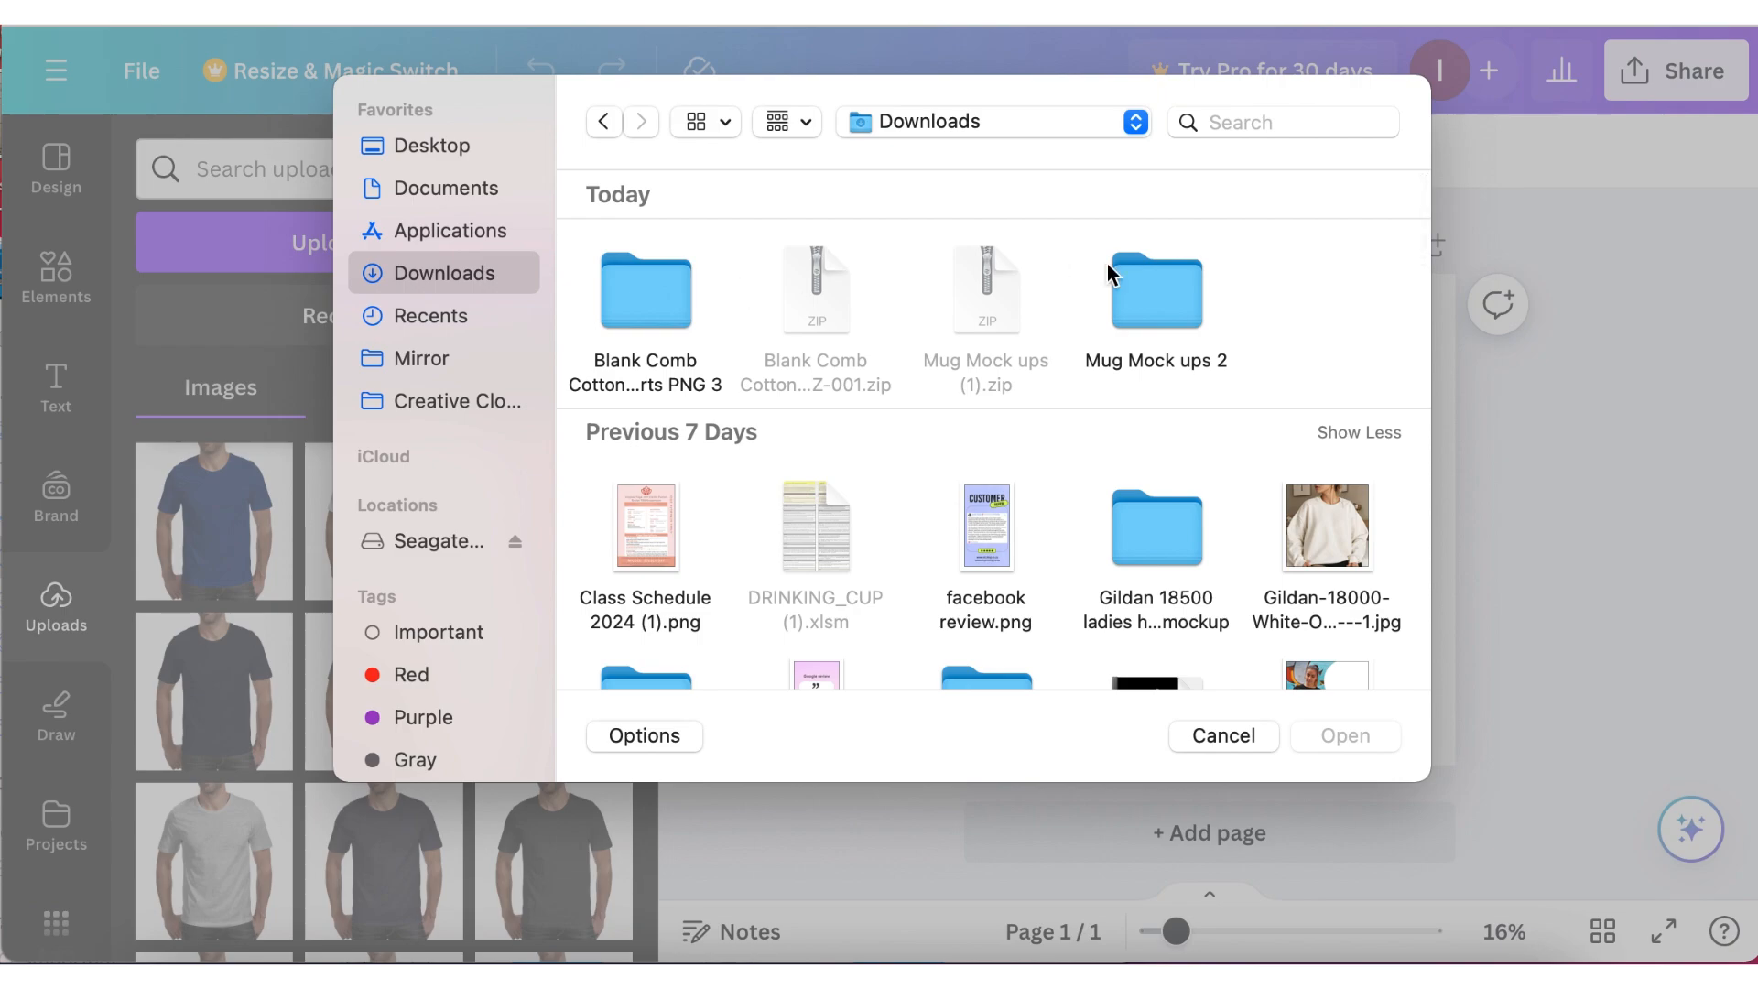
{"action": "double_click", "coordinate": [1142, 285]}
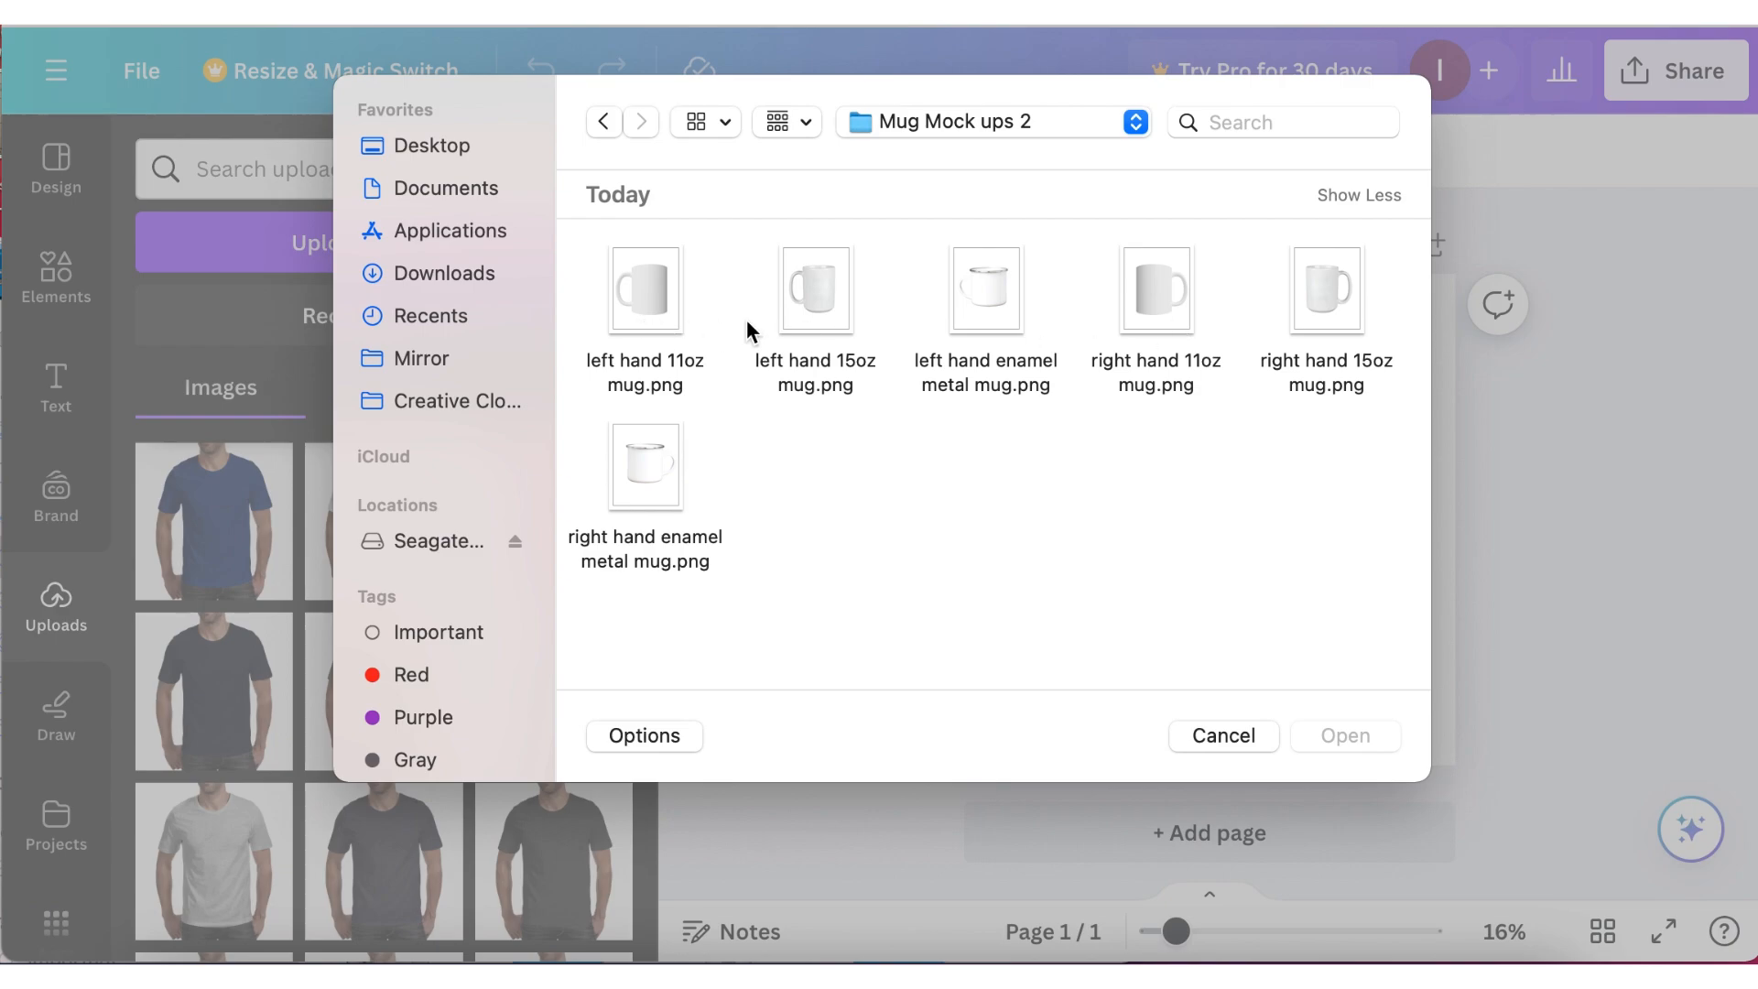
{"action": "left_click", "coordinate": [1161, 289]}
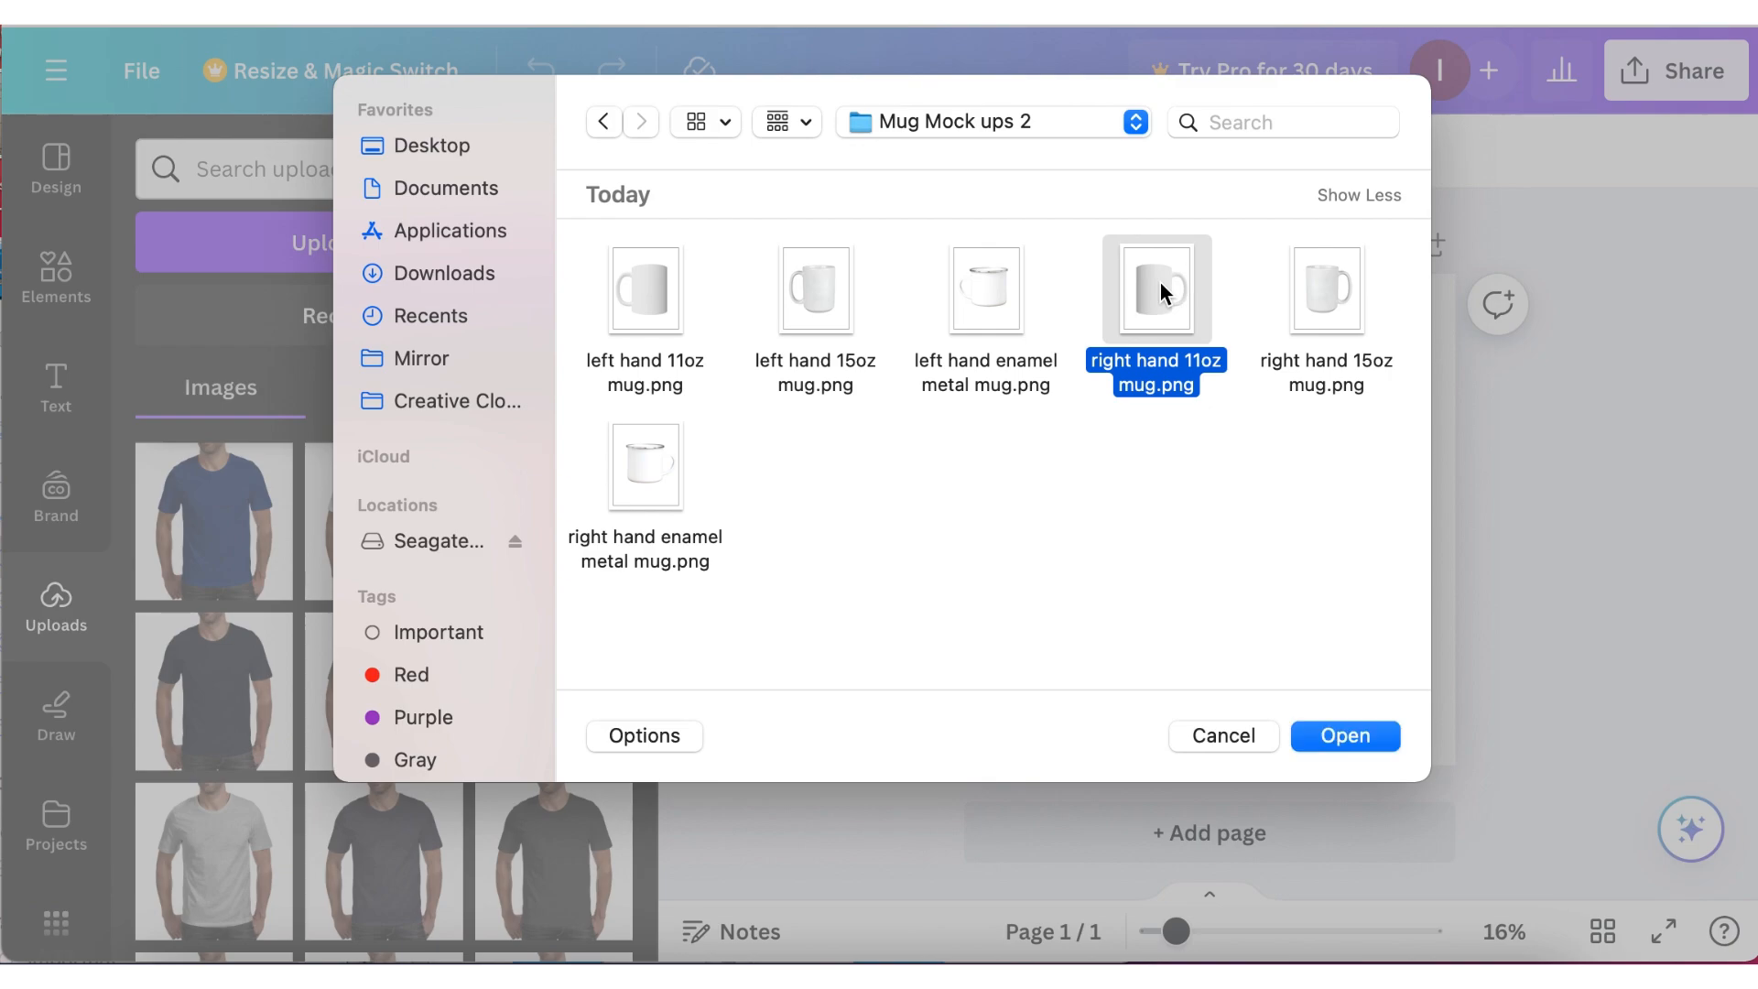
{"action": "left_click", "coordinate": [1326, 311], "text": "super"}
{"action": "left_click", "coordinate": [661, 471], "text": "super"}
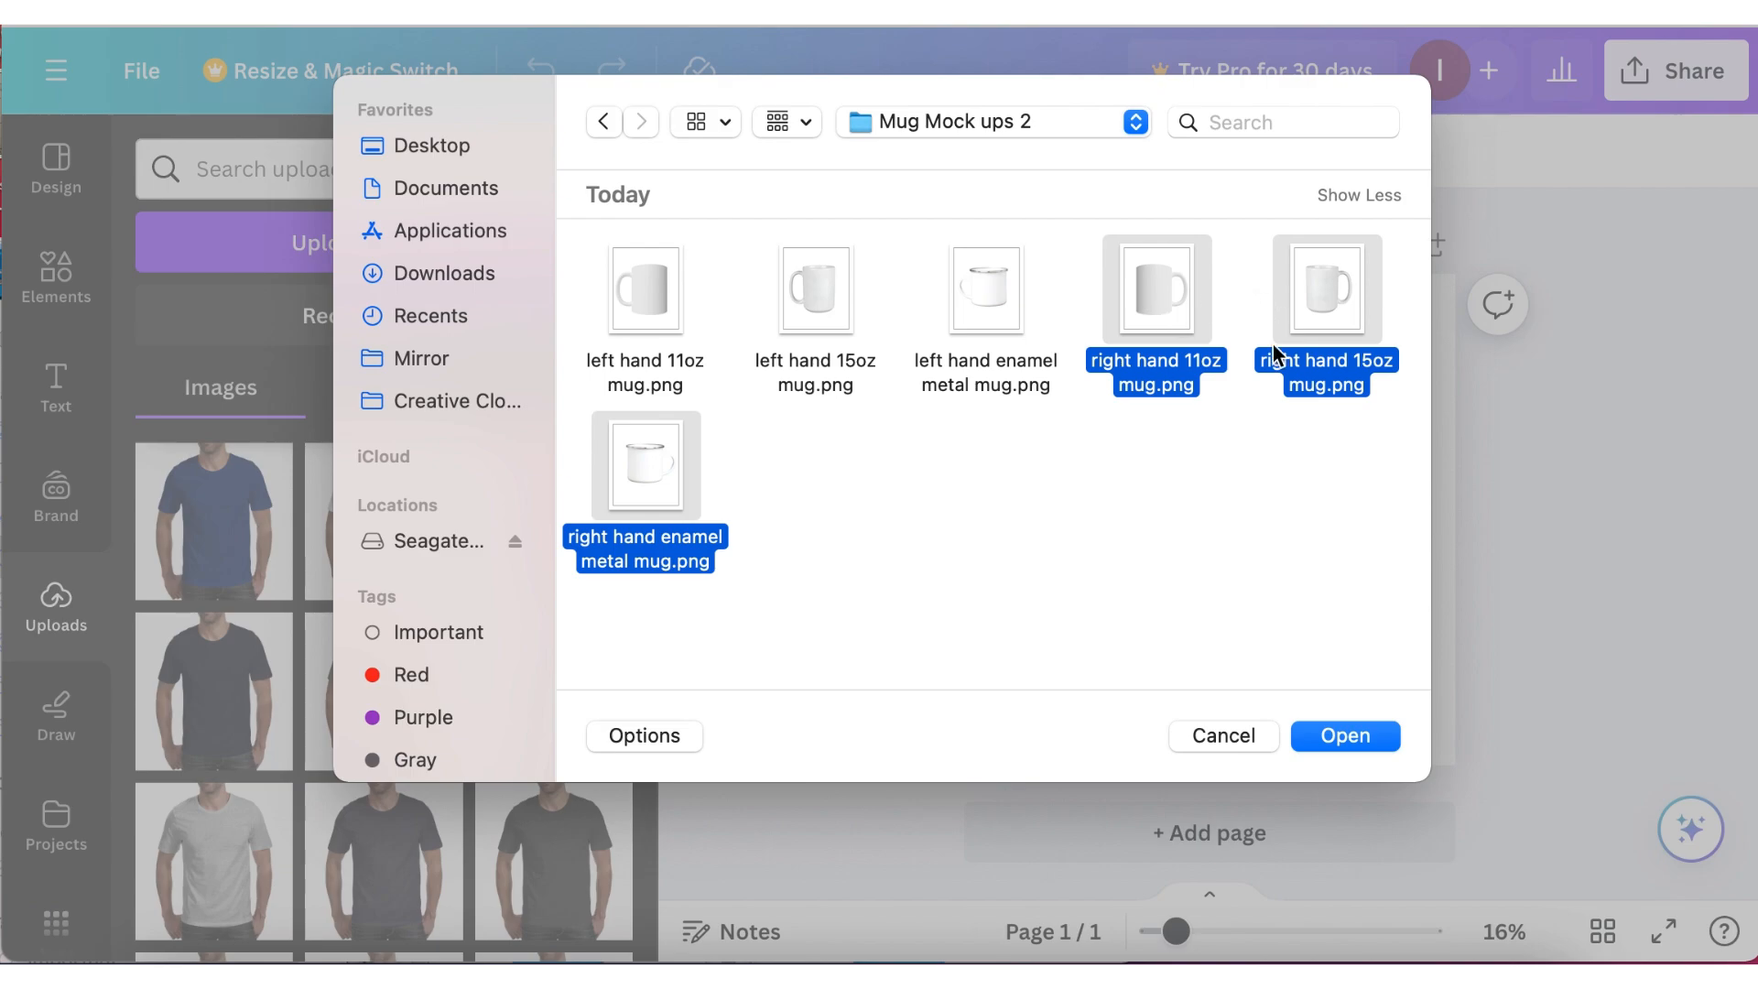
{"action": "left_click", "coordinate": [1347, 737]}
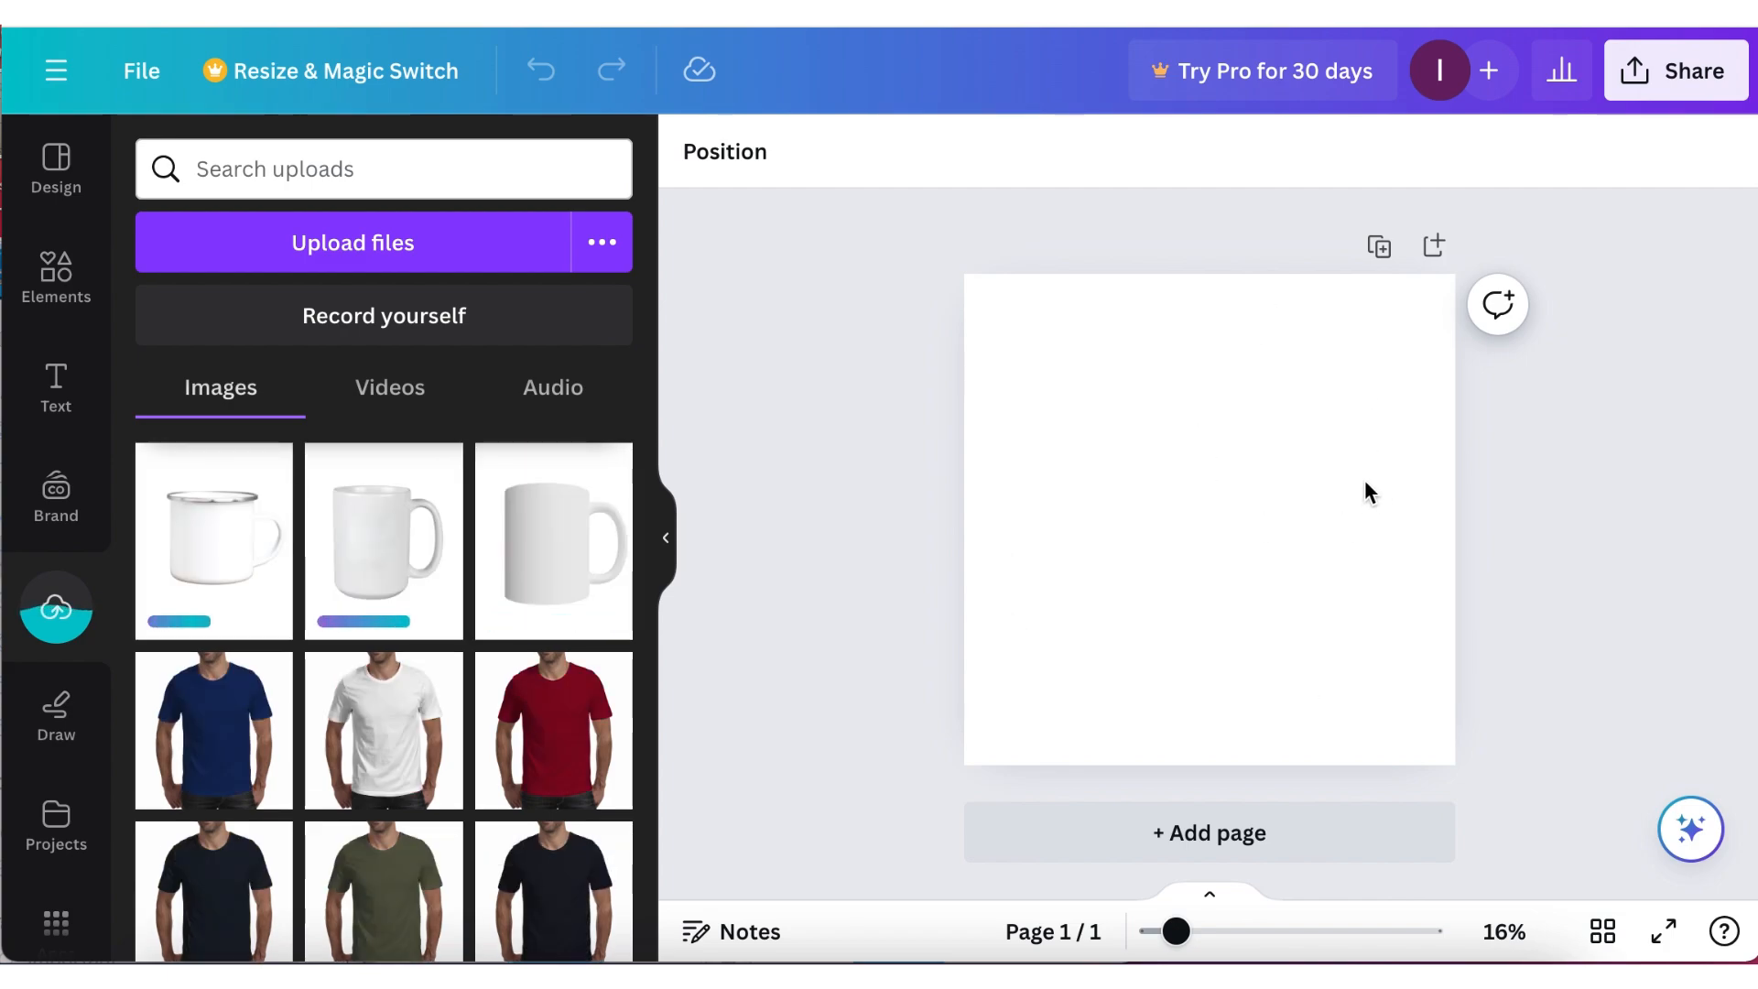
Place the right hand 11oz mug mock-up on page 1 and enlarge it to the full page height, horizontally centred.
{"action": "left_click", "coordinate": [553, 553]}
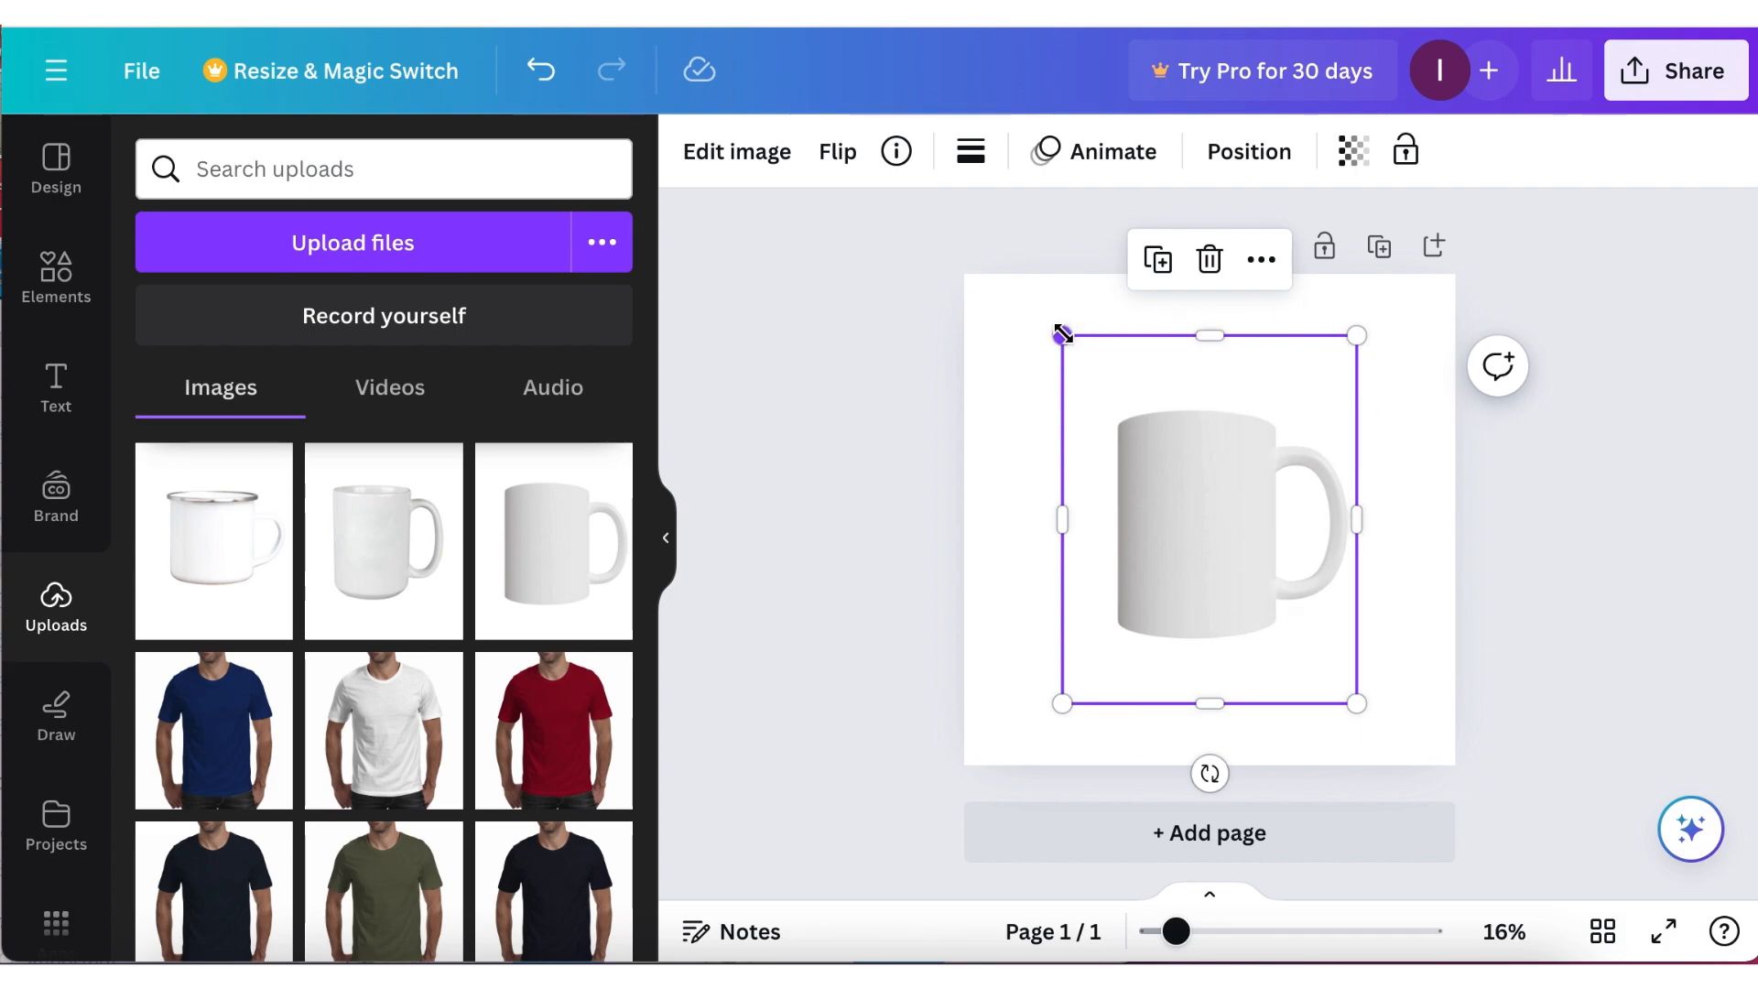
{"action": "left_click_drag", "start_coordinate": [1060, 335], "coordinate": [1011, 275]}
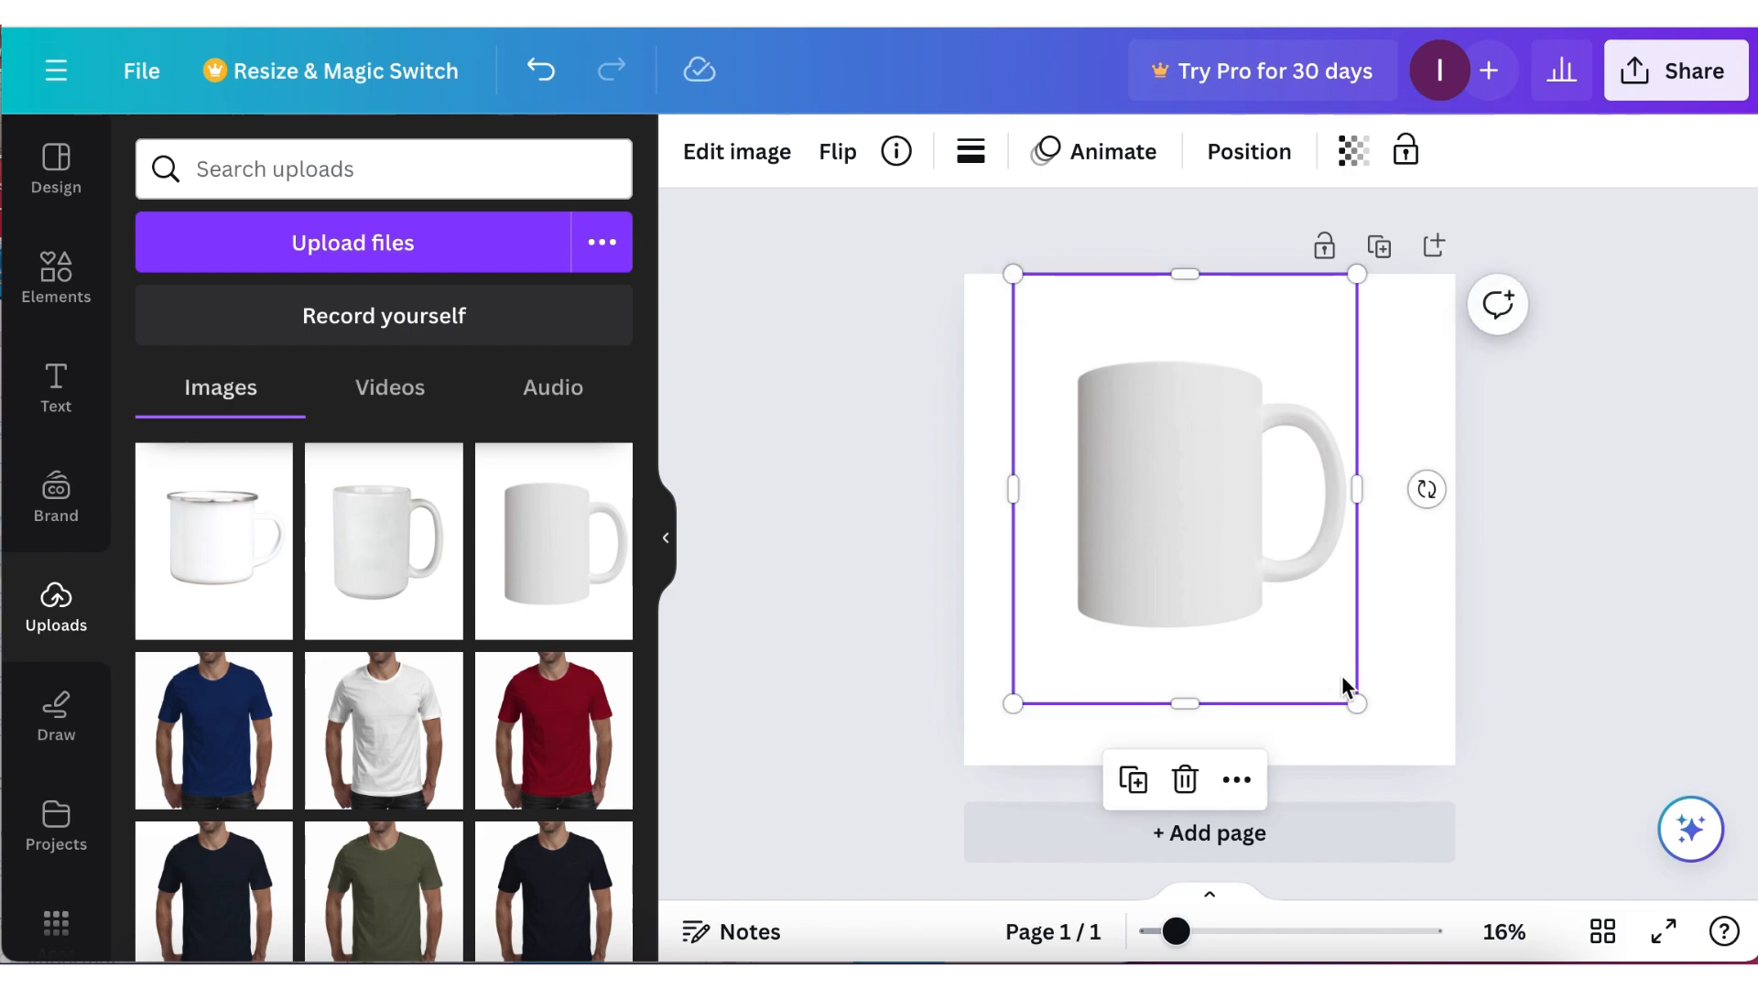
{"action": "left_click_drag", "start_coordinate": [1355, 704], "coordinate": [1406, 763]}
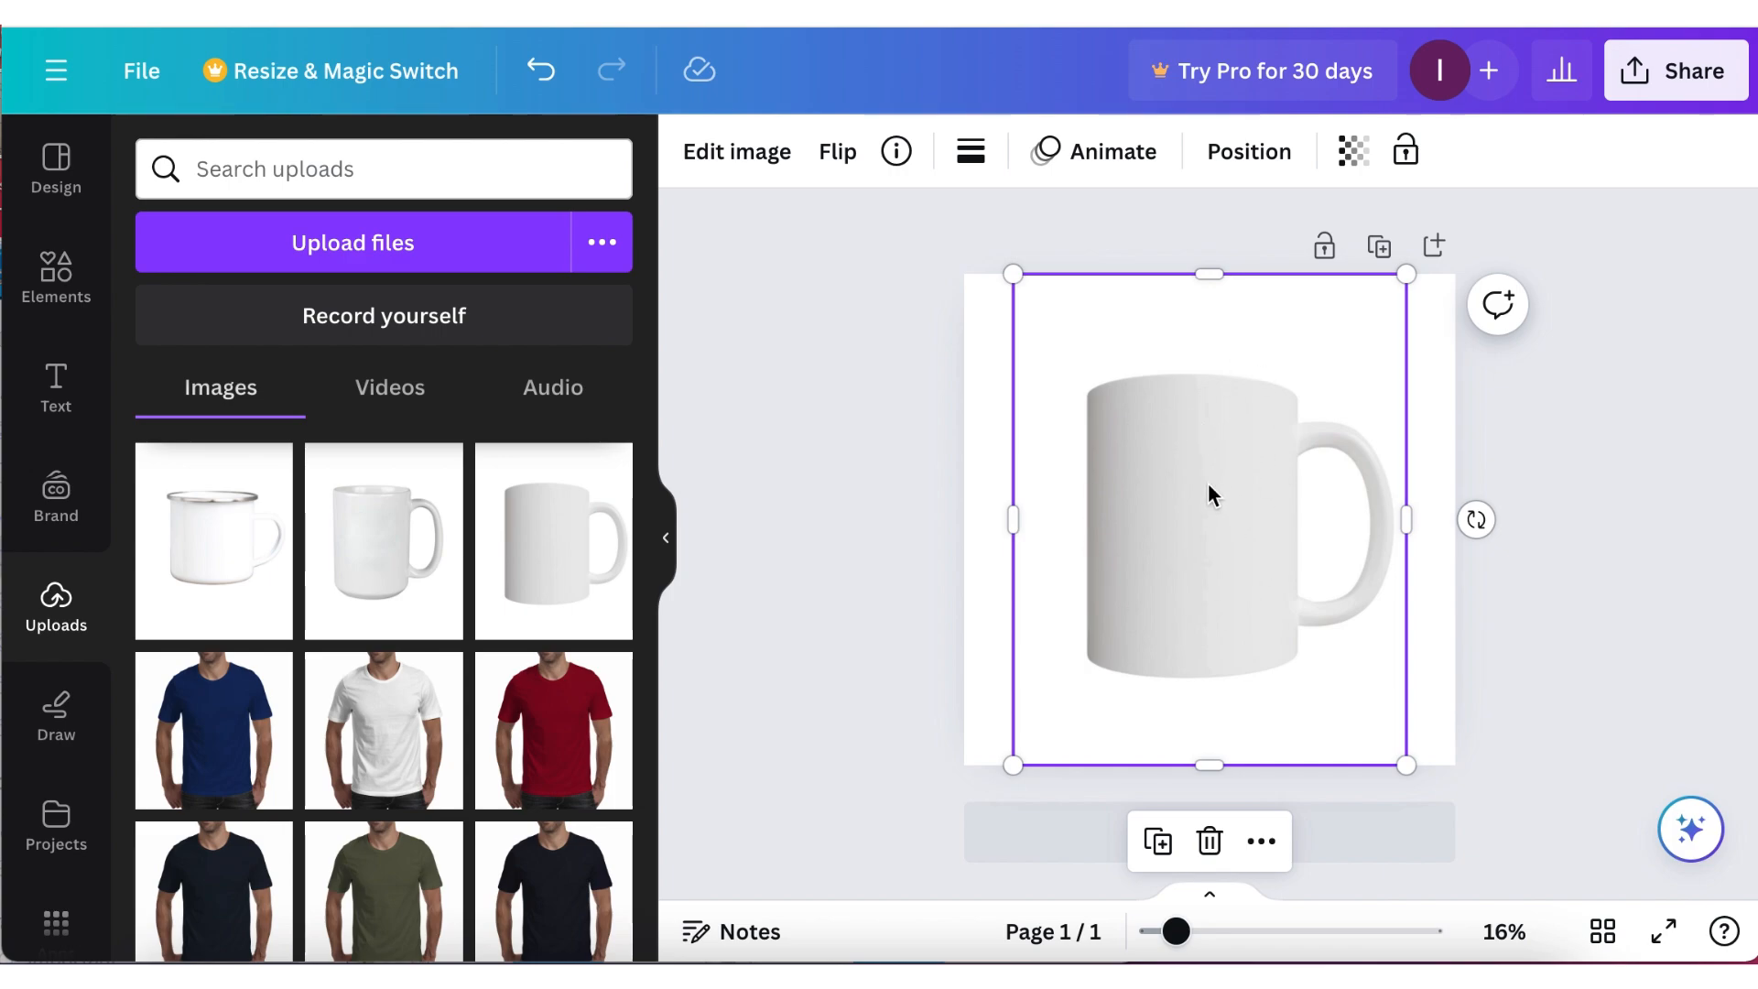
{"action": "left_click", "coordinate": [838, 570]}
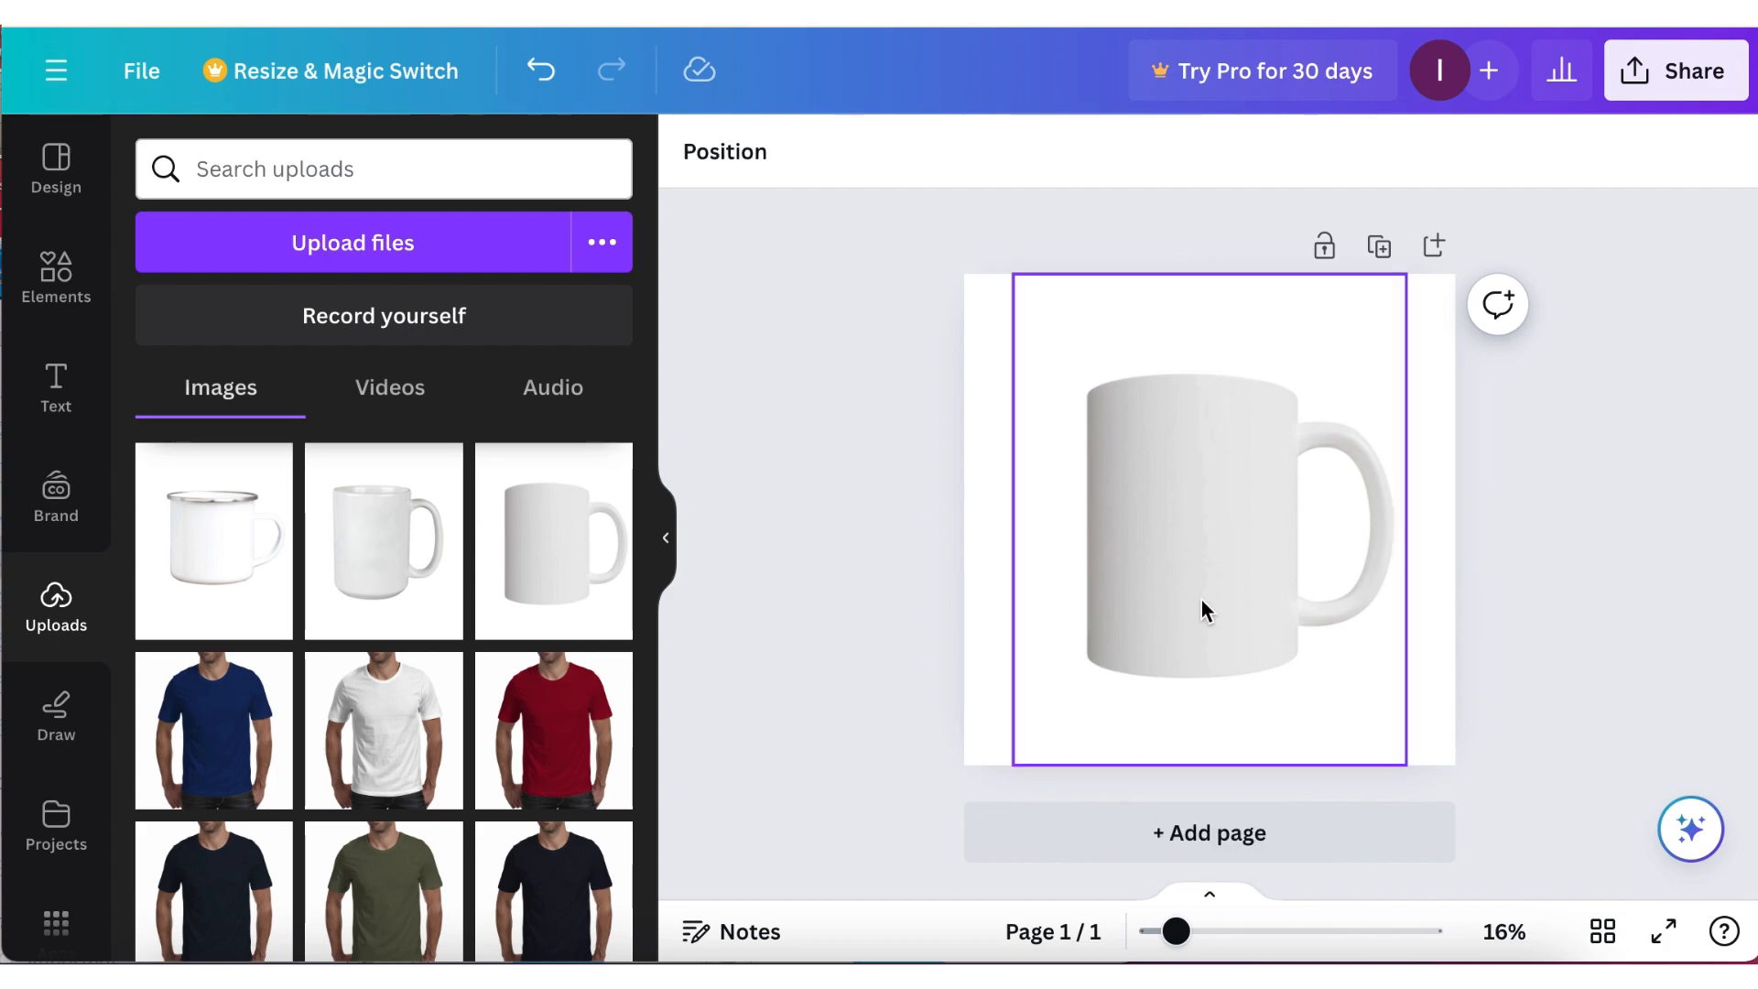
Add page 2 with the 15oz mug mock-up, enlarge it to the full page height and shift it slightly right of centre.
{"action": "left_click", "coordinate": [1163, 829]}
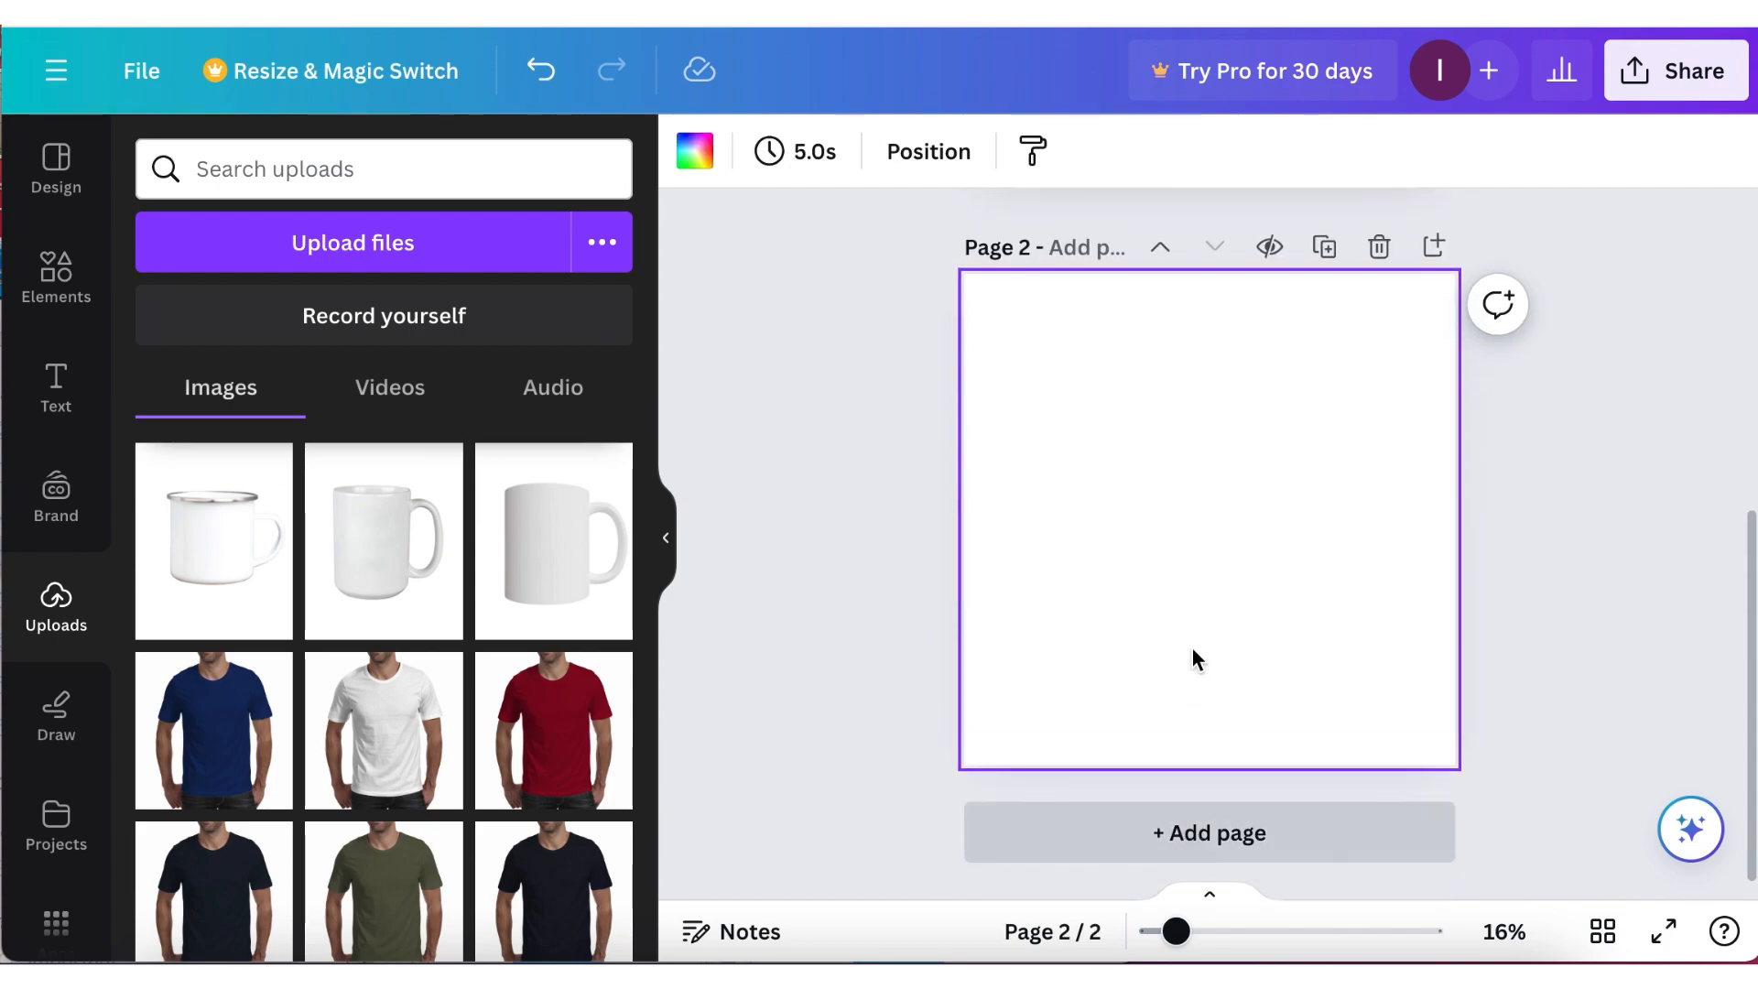
{"action": "left_click", "coordinate": [388, 561]}
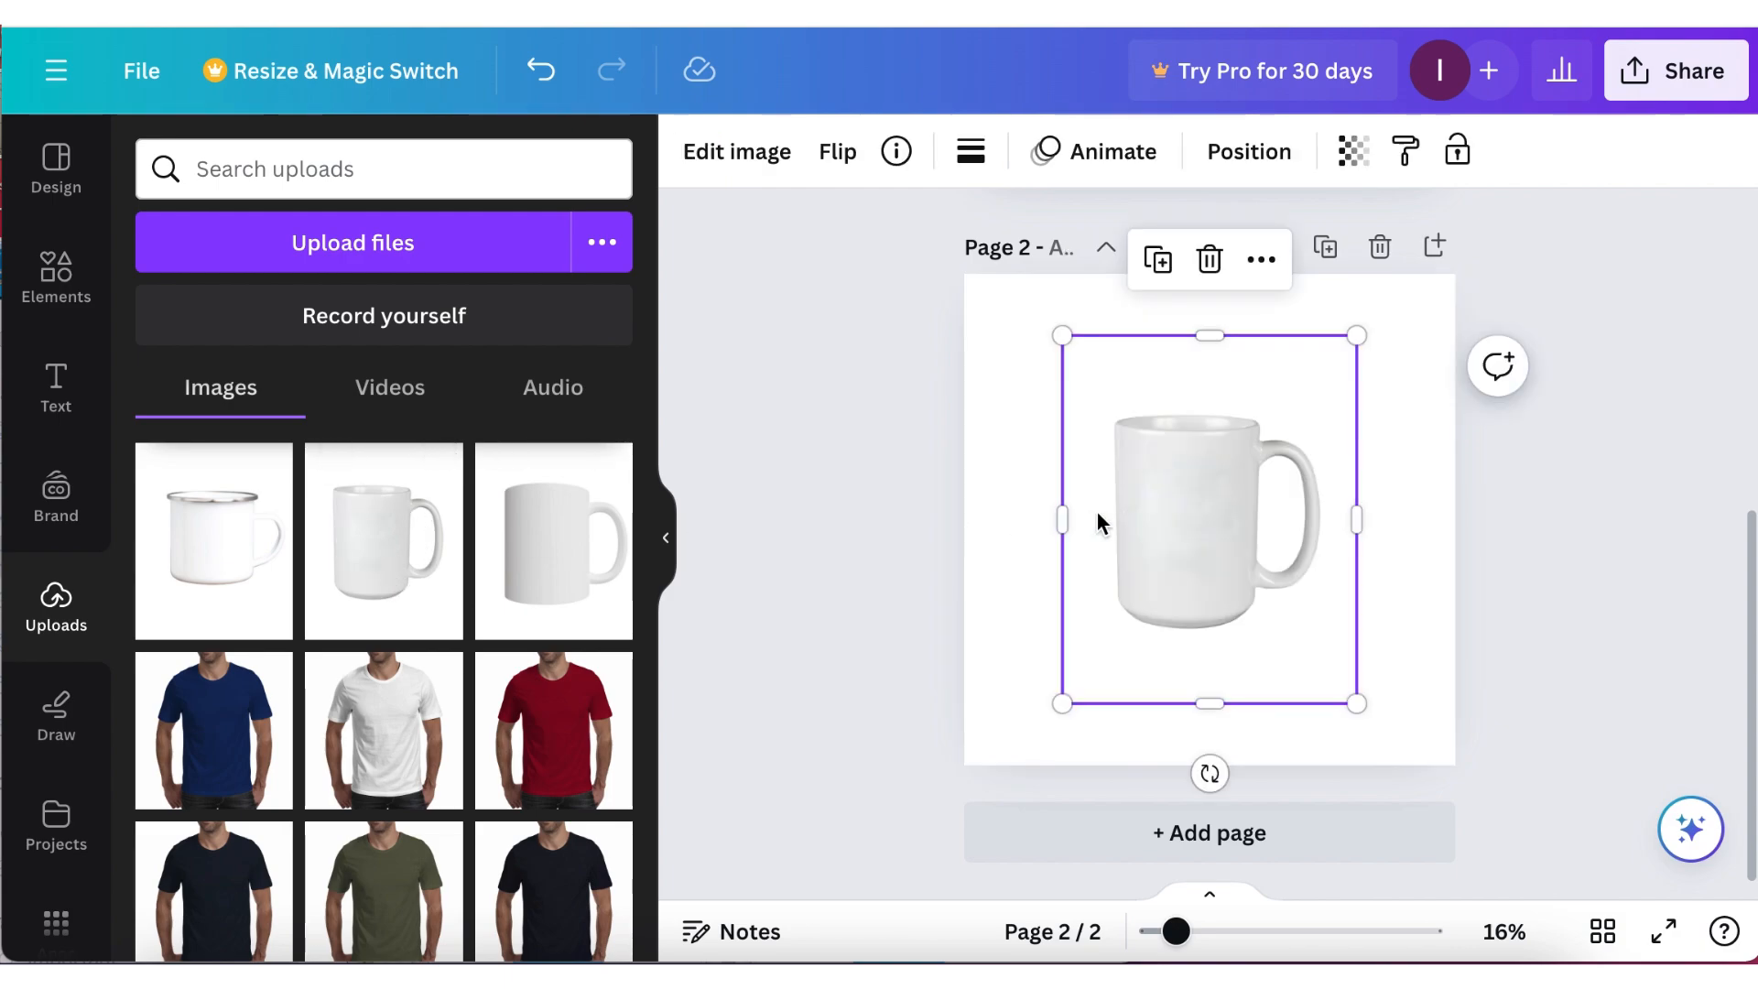
{"action": "left_click_drag", "start_coordinate": [1061, 334], "coordinate": [1028, 247]}
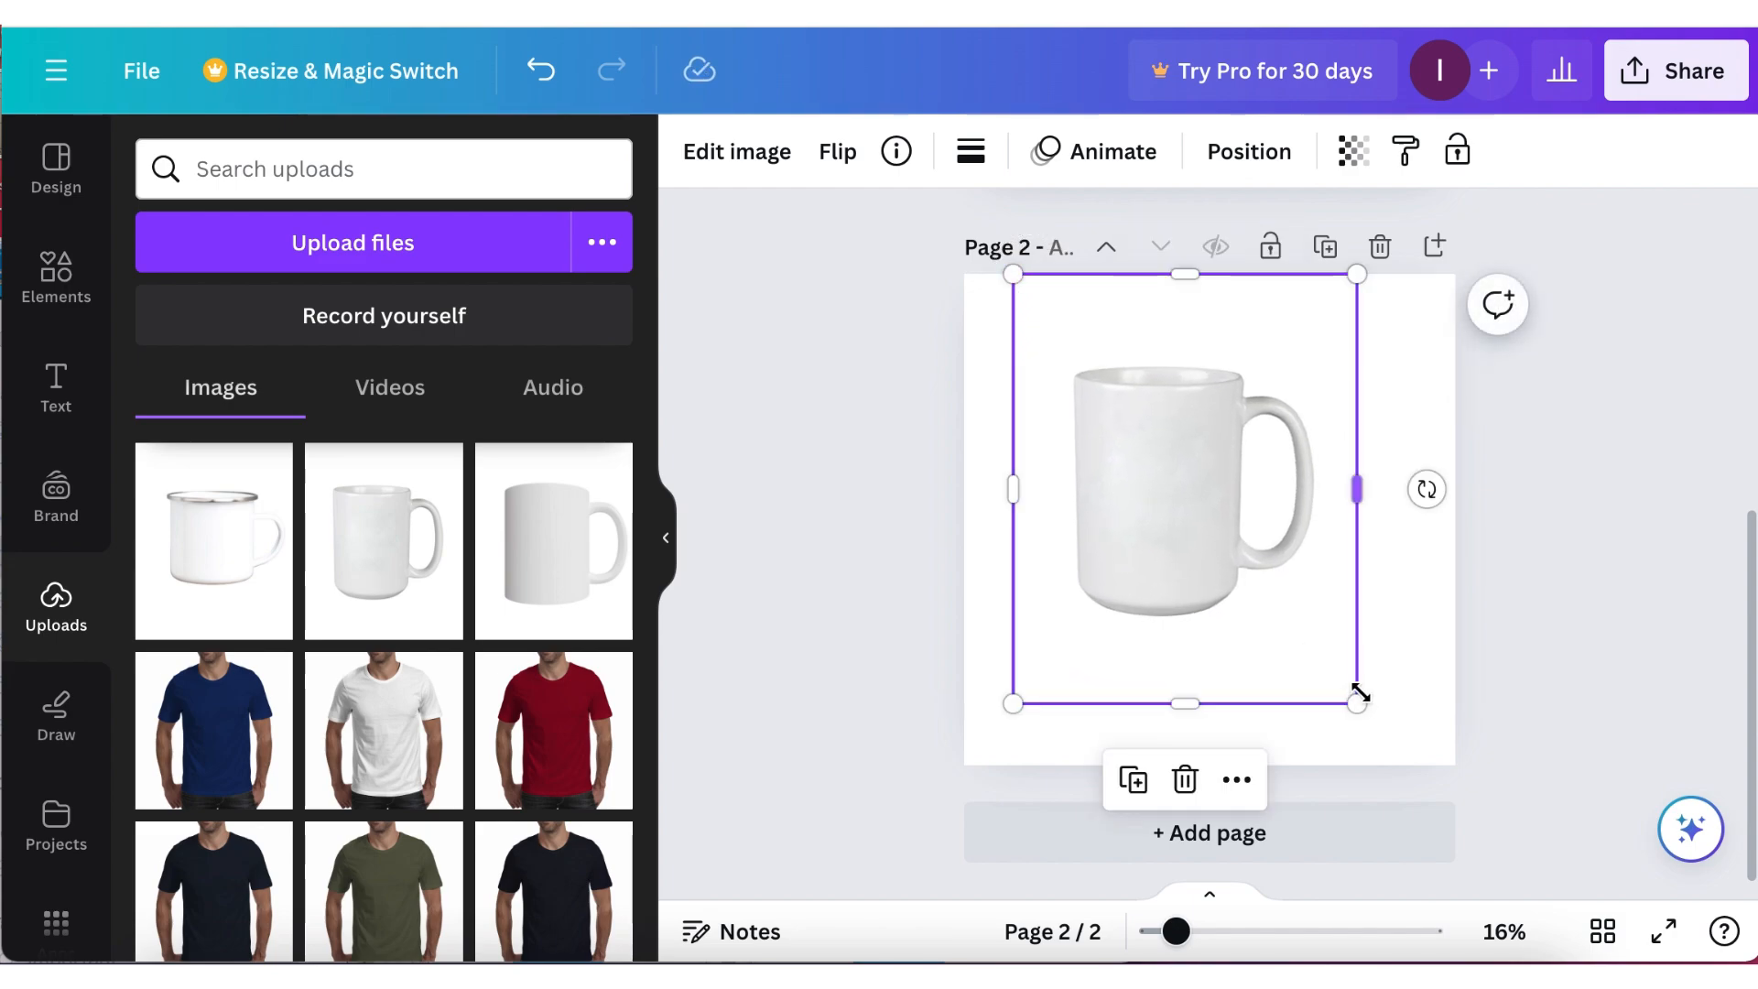
{"action": "left_click_drag", "start_coordinate": [1355, 703], "coordinate": [1405, 763]}
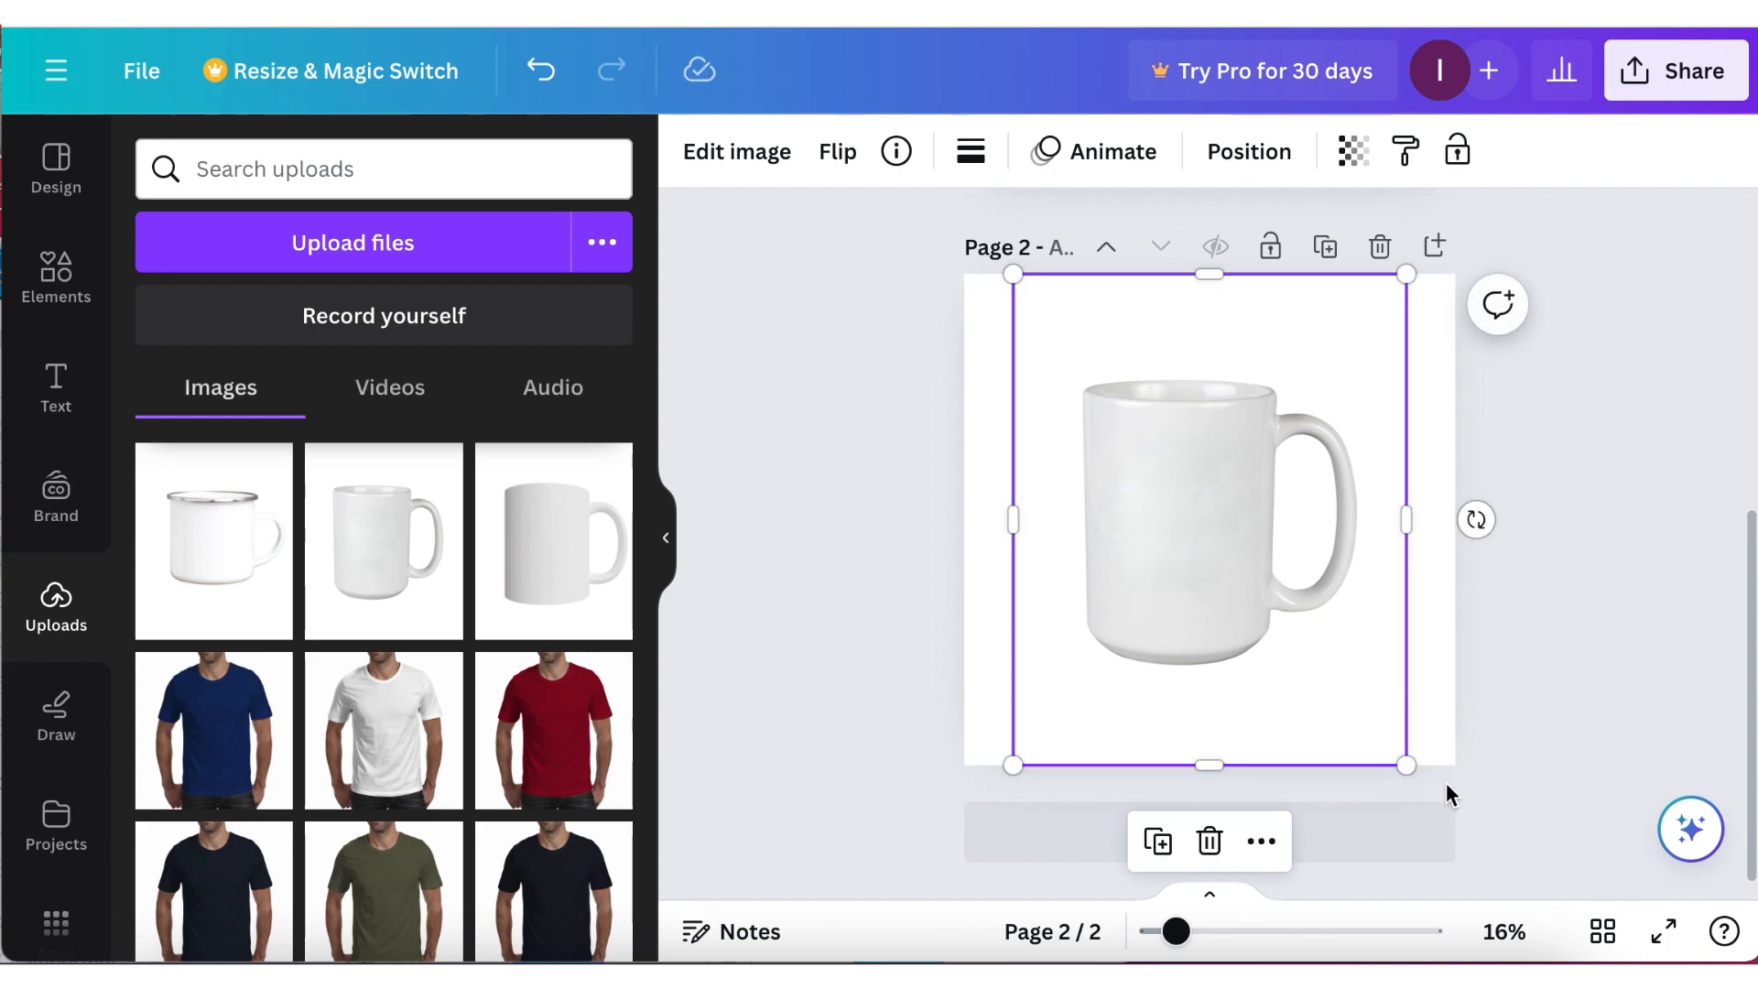
{"action": "mouse_move", "coordinate": [1170, 500]}
{"action": "left_mouse_down"}
{"action": "mouse_move", "coordinate": [1208, 498]}
{"action": "mouse_move", "coordinate": [1189, 502]}
{"action": "left_mouse_up"}
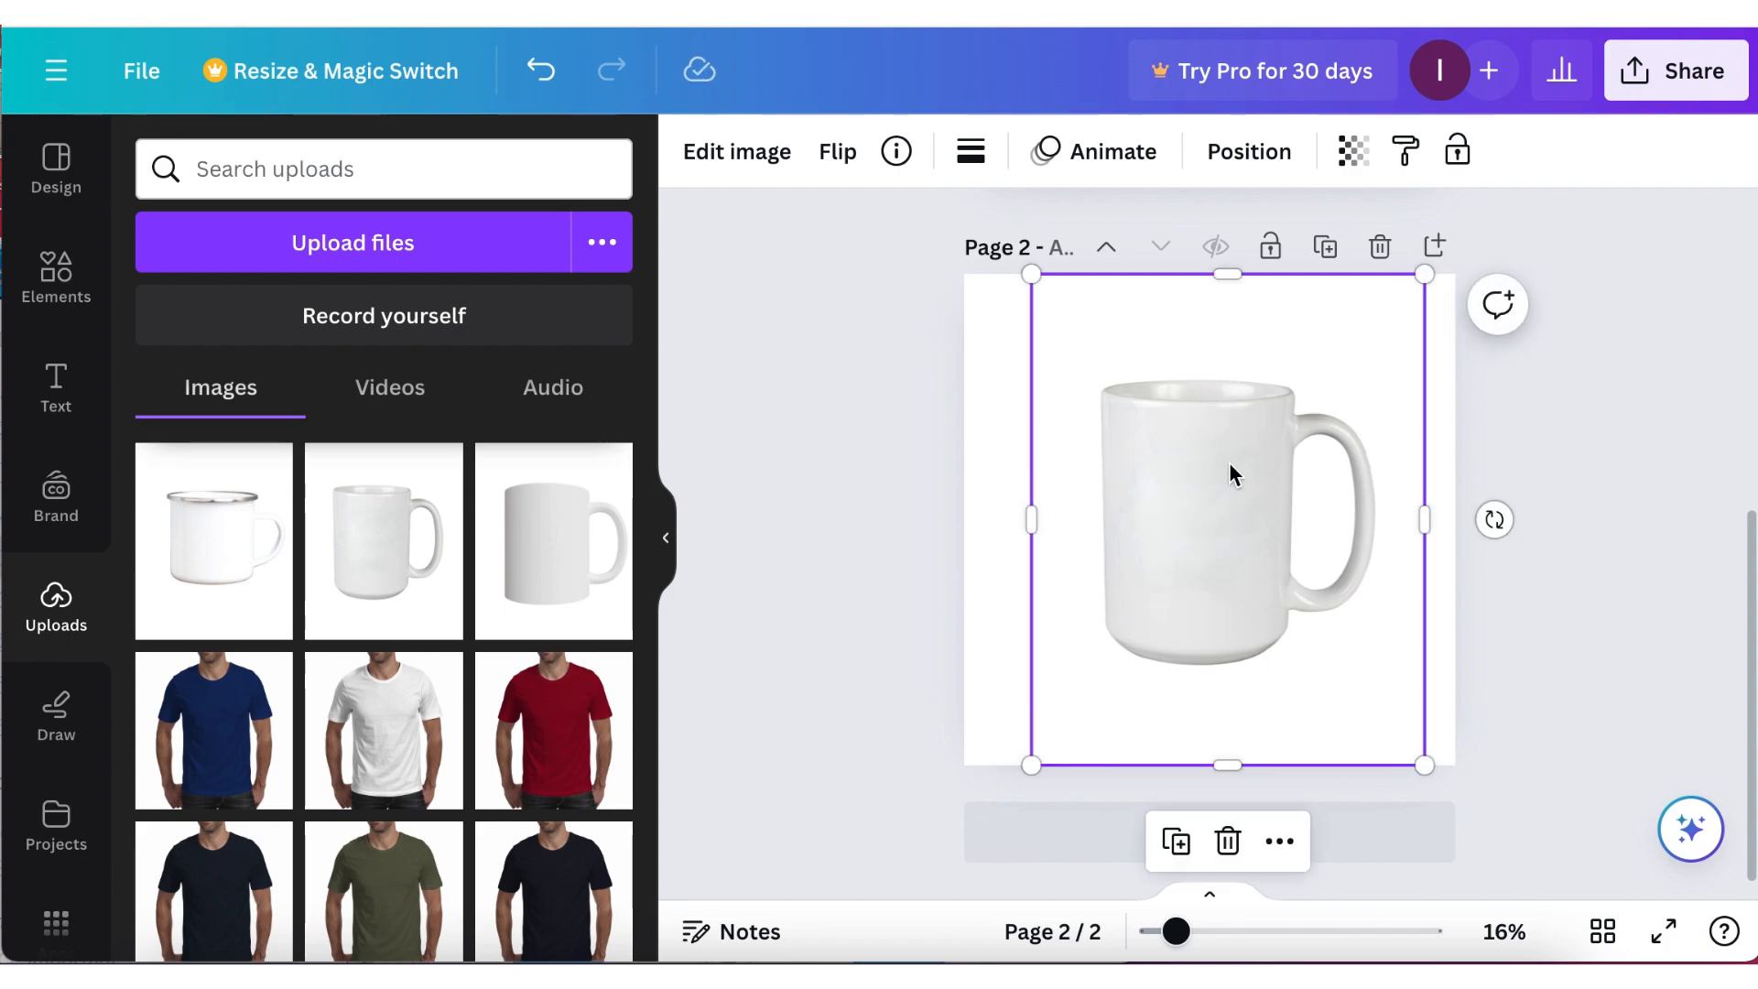
Add page 3 with the enamel metal mug mock-up and enlarge it to the full page height, horizontally centred.
{"action": "left_click", "coordinate": [1053, 847]}
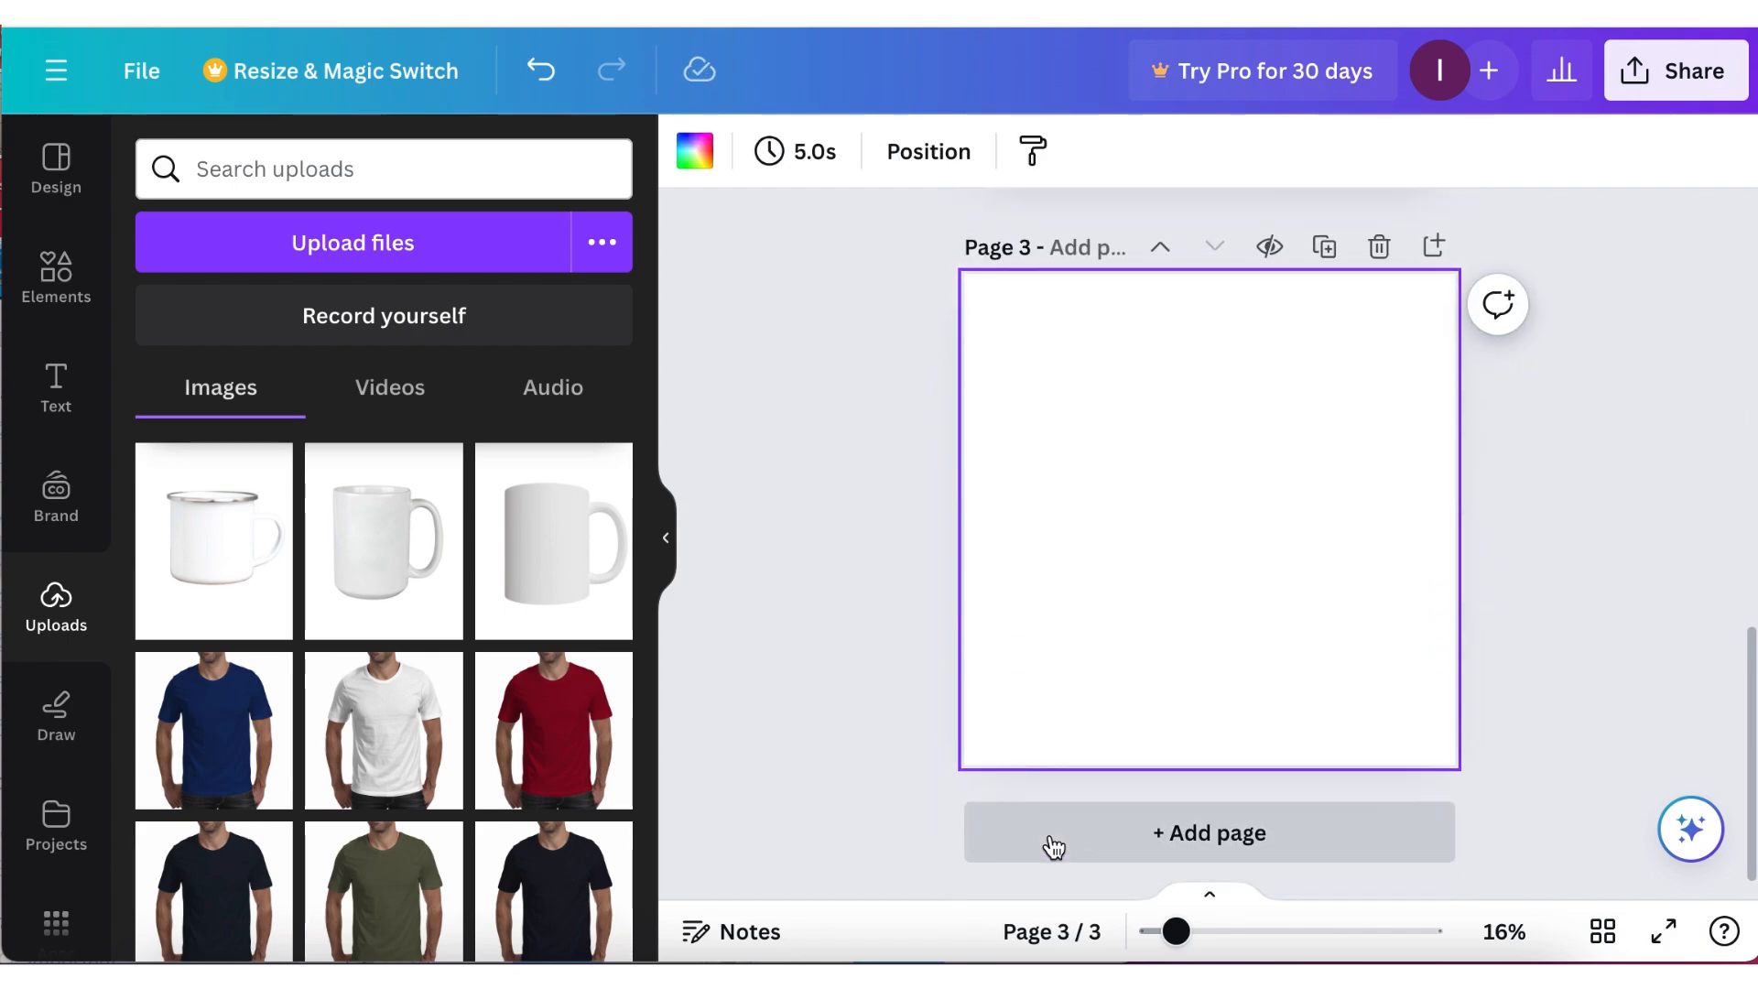
{"action": "left_click", "coordinate": [187, 558]}
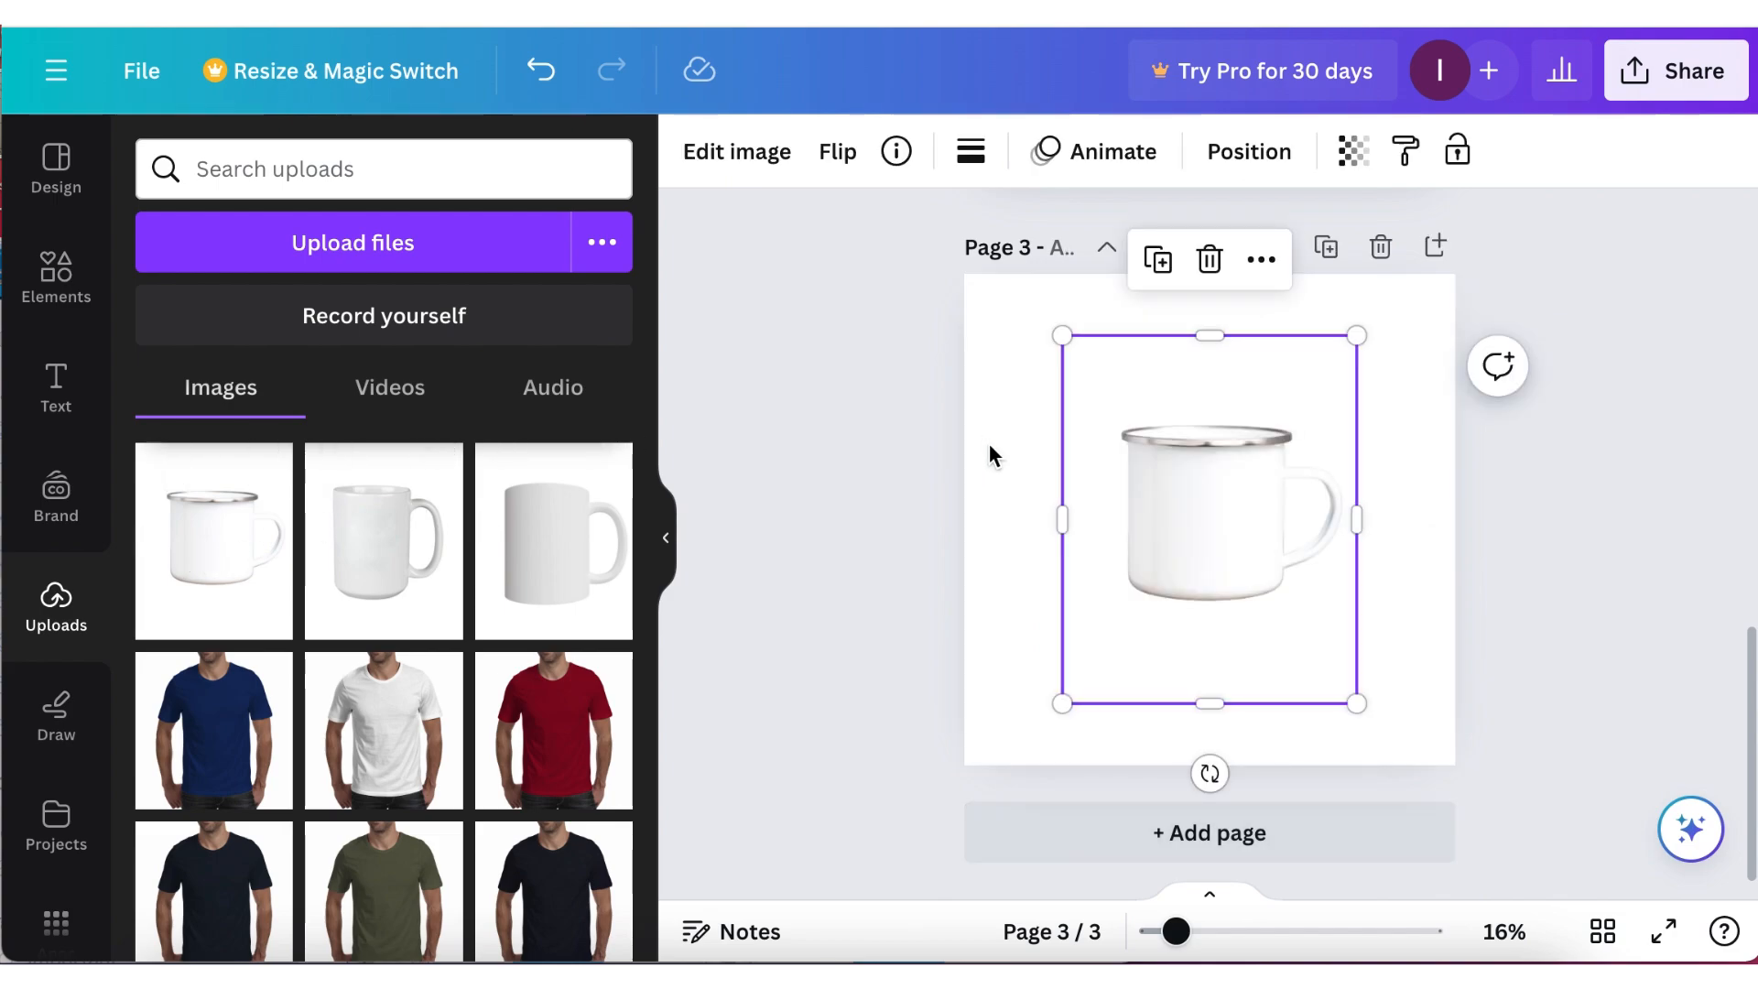
{"action": "left_click_drag", "start_coordinate": [1062, 335], "coordinate": [1013, 267]}
{"action": "left_click_drag", "start_coordinate": [1358, 699], "coordinate": [1406, 764]}
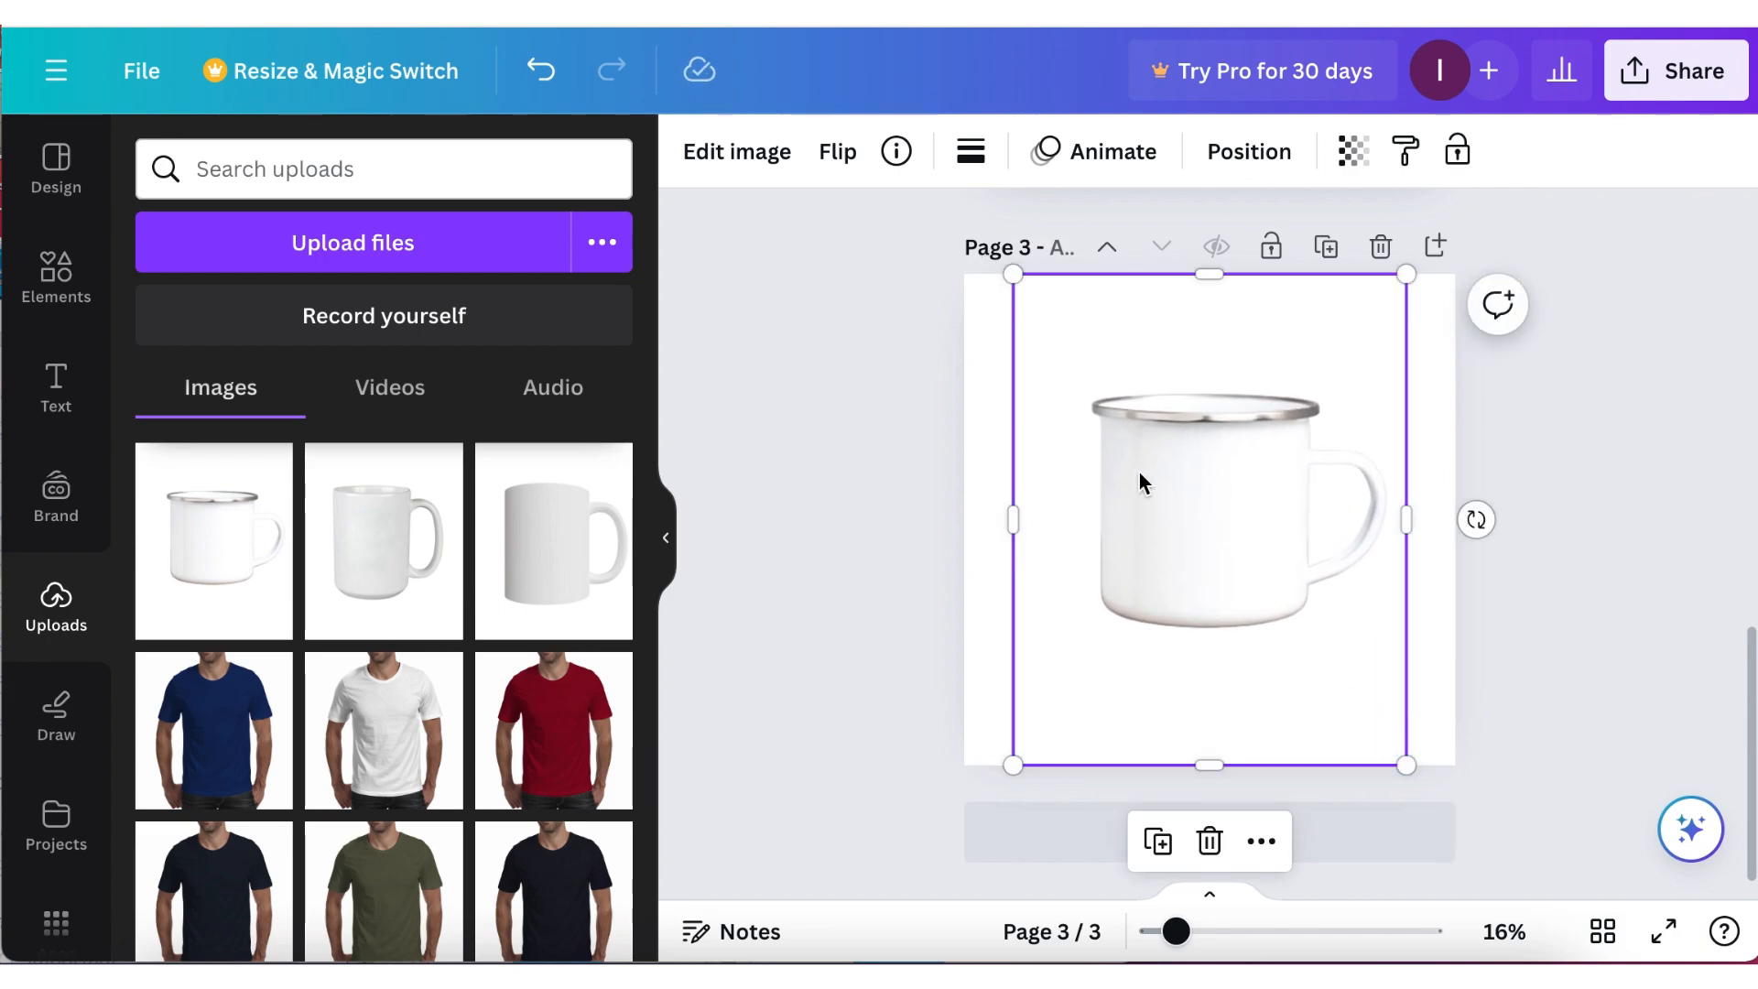
{"action": "left_click", "coordinate": [1590, 698]}
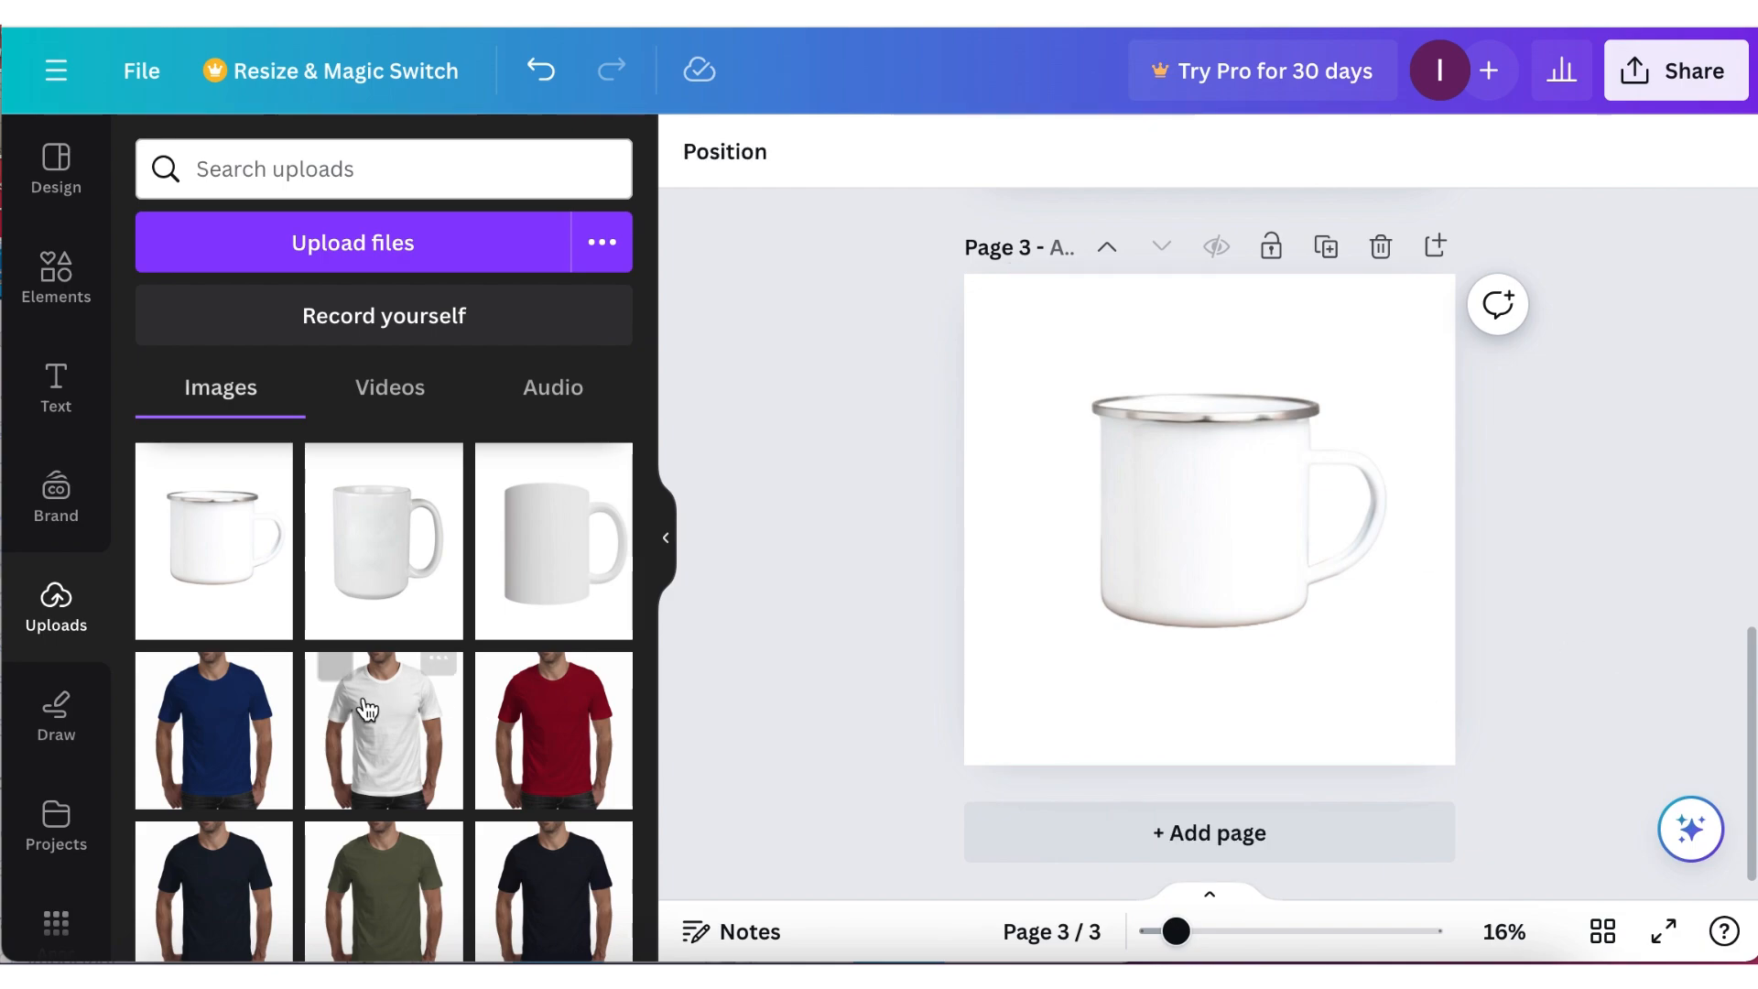
Add the "Making Memories One Campsite at a Time" artwork to page 3, shrink it to about half size and centre it on the enamel mug.
{"action": "scroll", "coordinate": [367, 709], "scroll_direction": "down", "scroll_amount": 5}
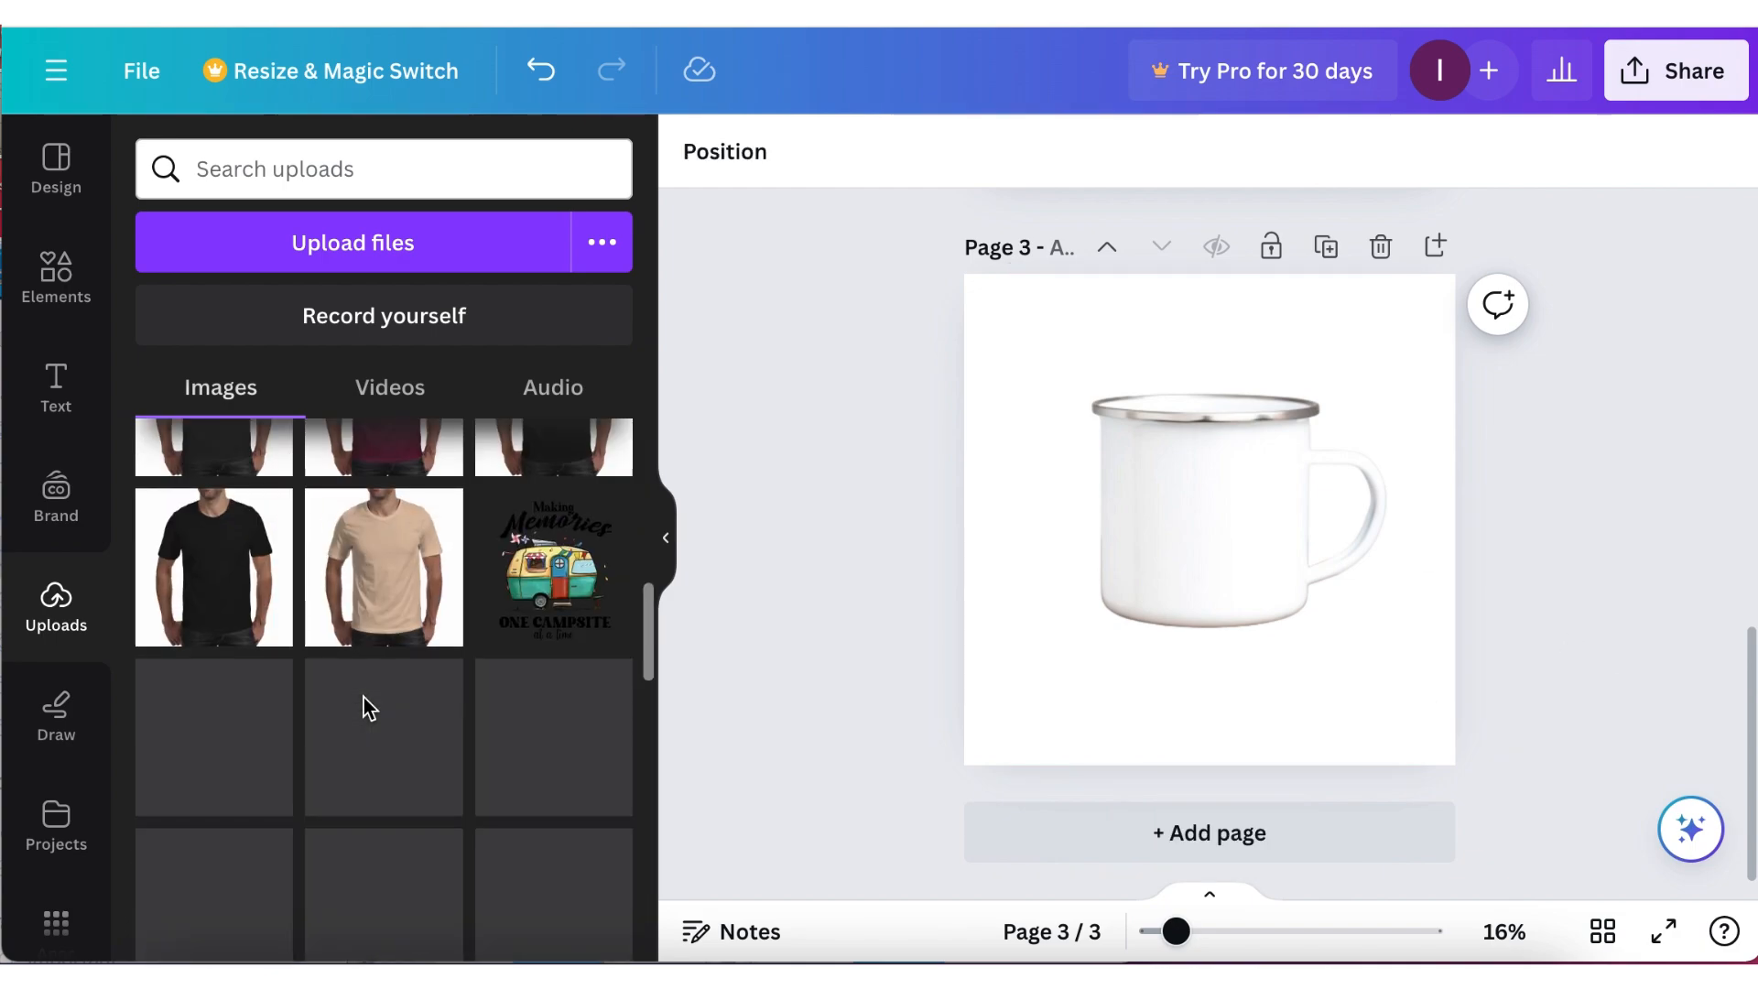
{"action": "left_click", "coordinate": [551, 570]}
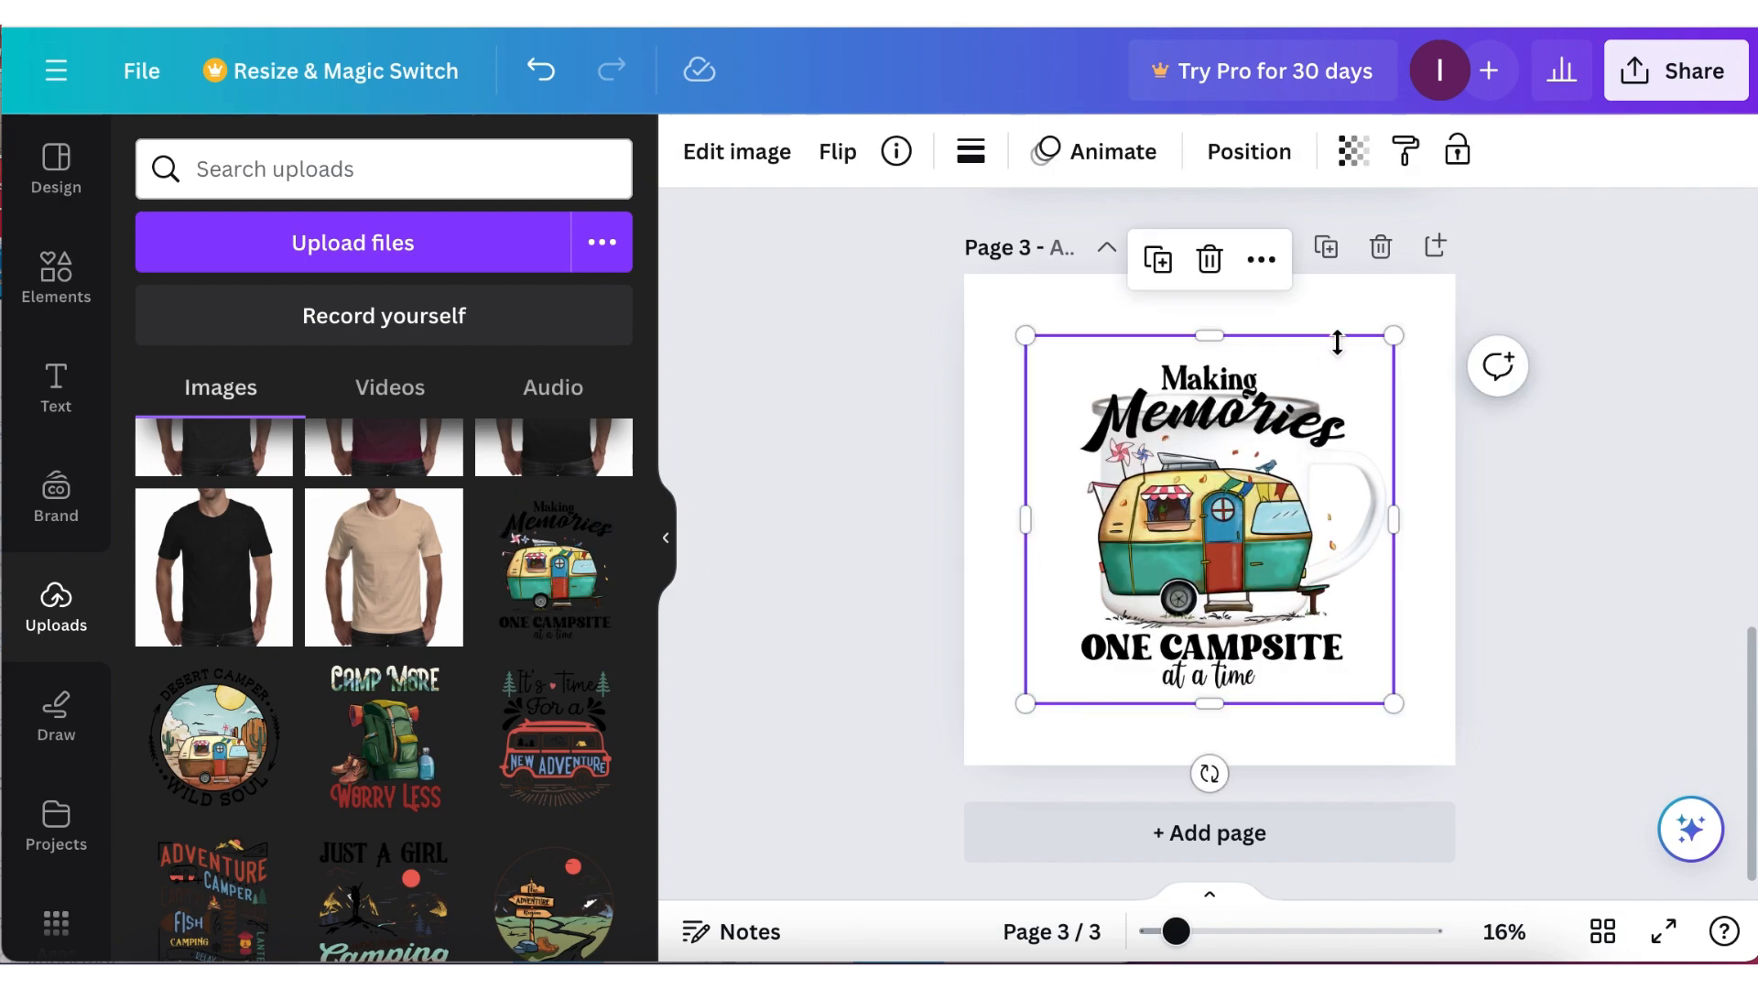
{"action": "left_click_drag", "start_coordinate": [1393, 333], "coordinate": [1225, 503]}
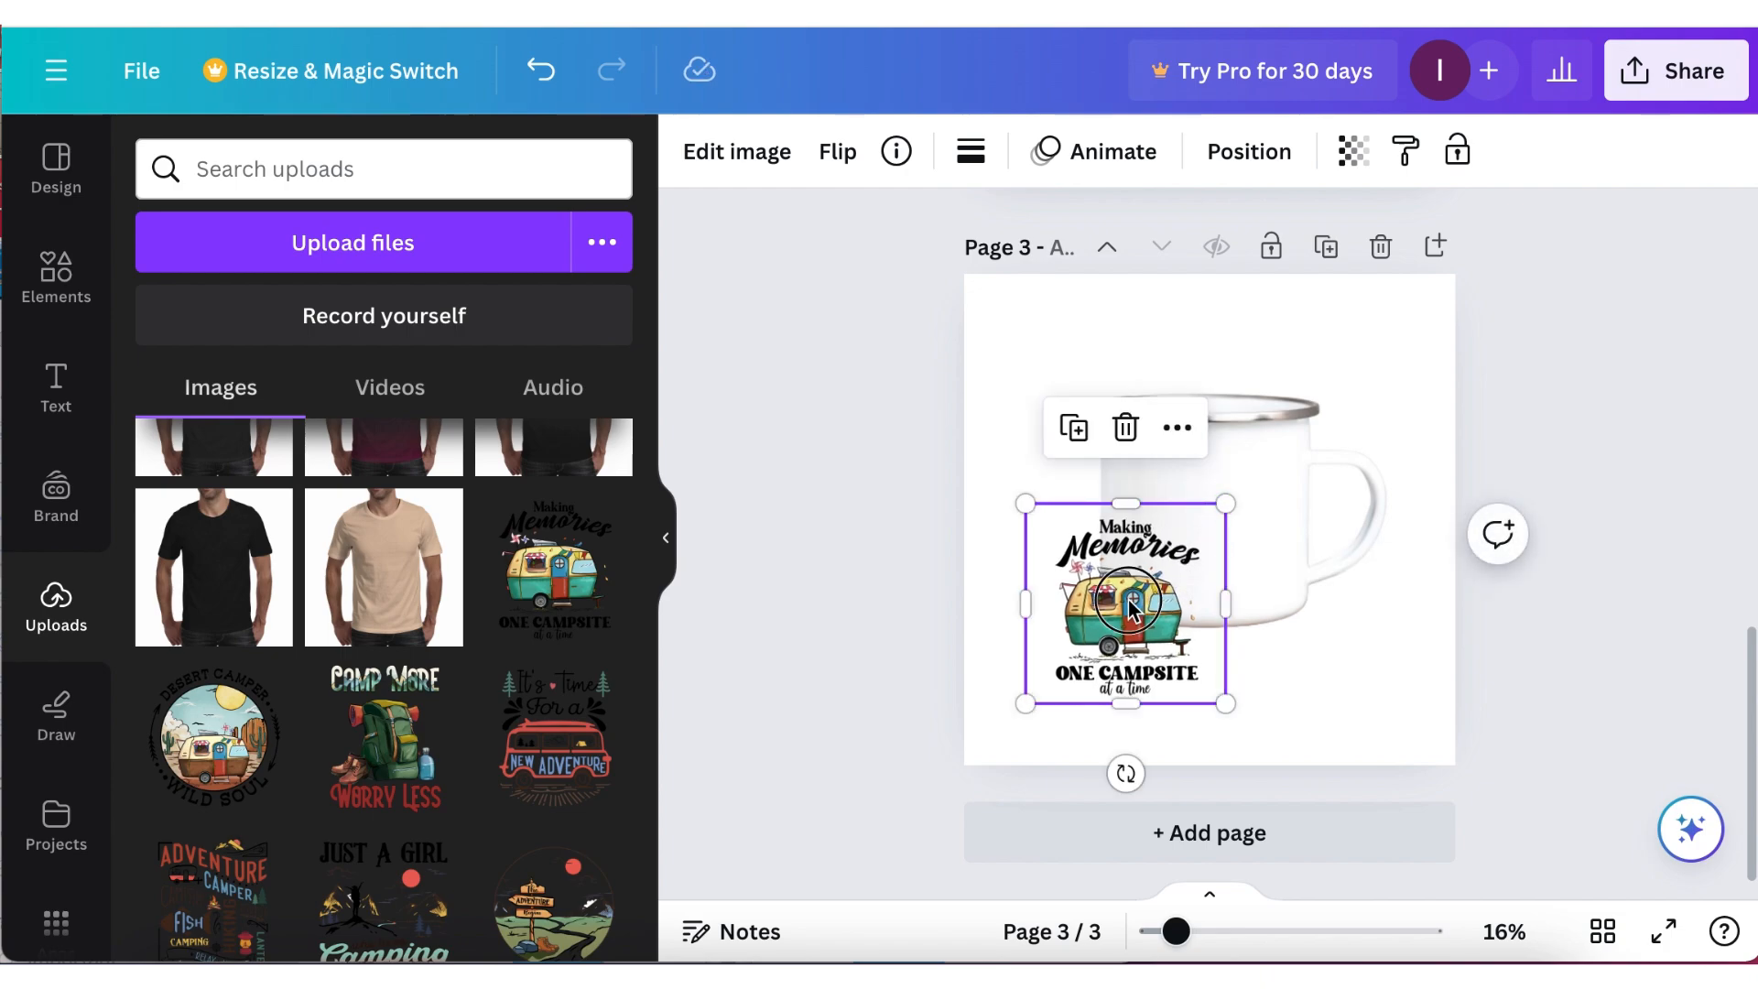
{"action": "left_click_drag", "start_coordinate": [1131, 606], "coordinate": [1219, 534]}
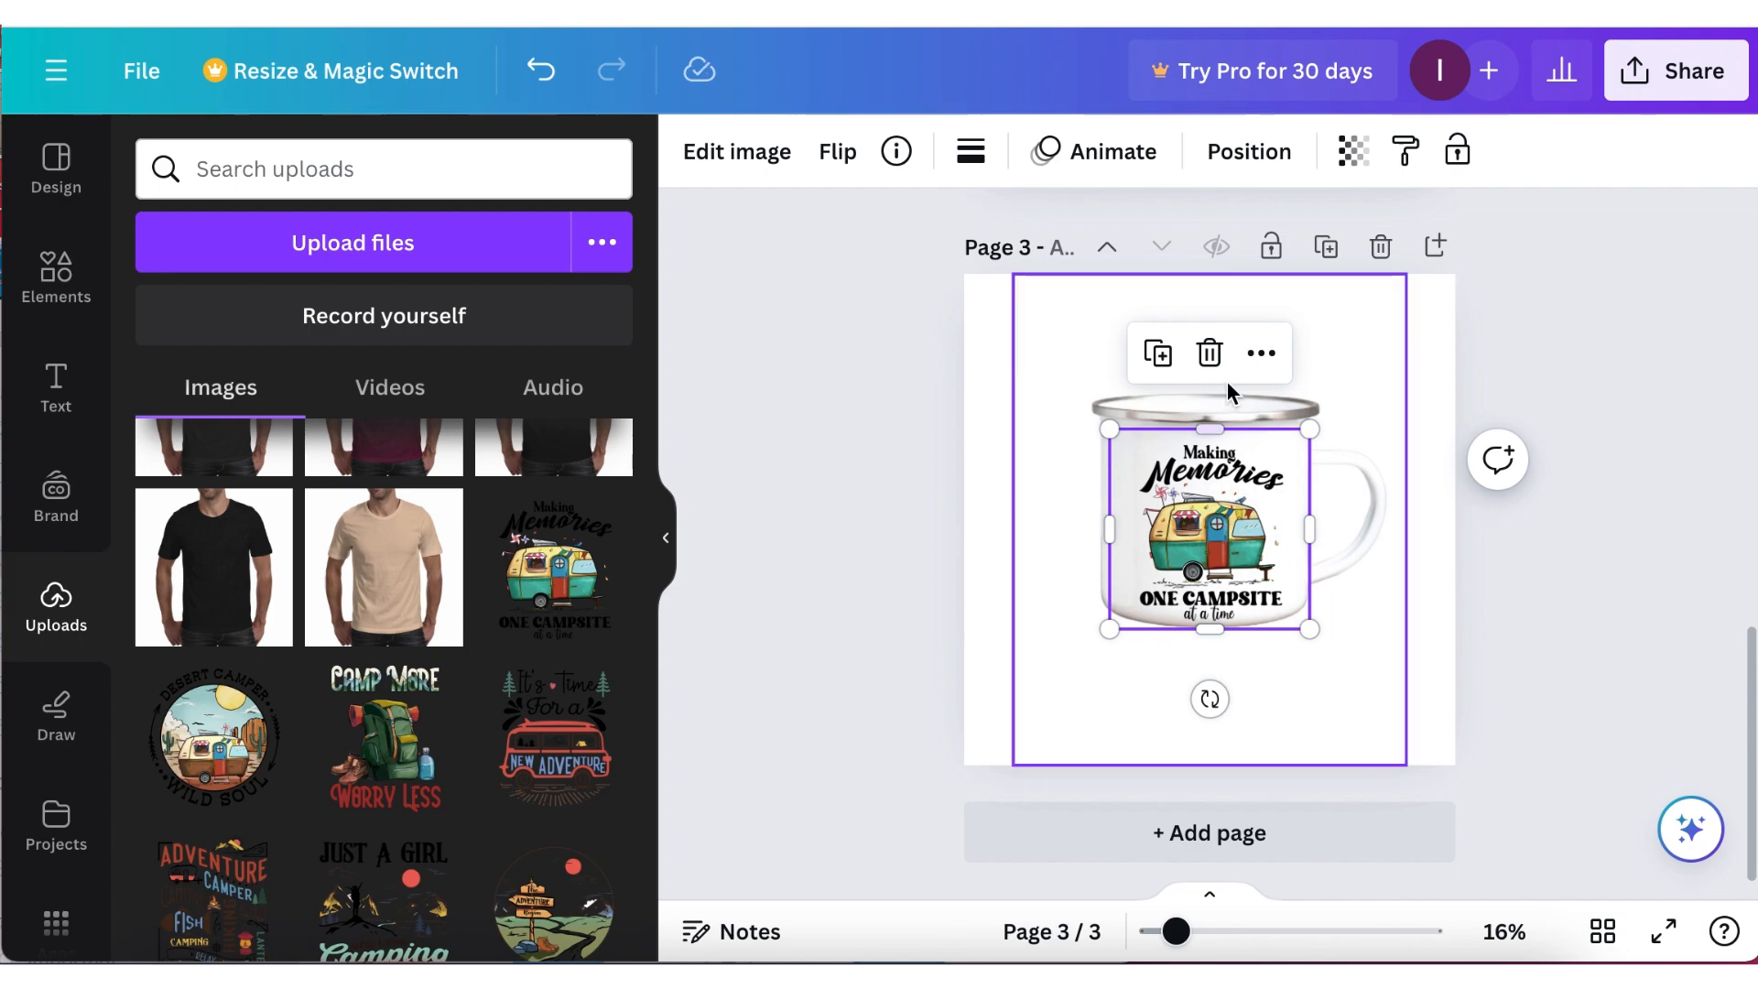
{"action": "left_click_drag", "start_coordinate": [1315, 632], "coordinate": [1300, 620]}
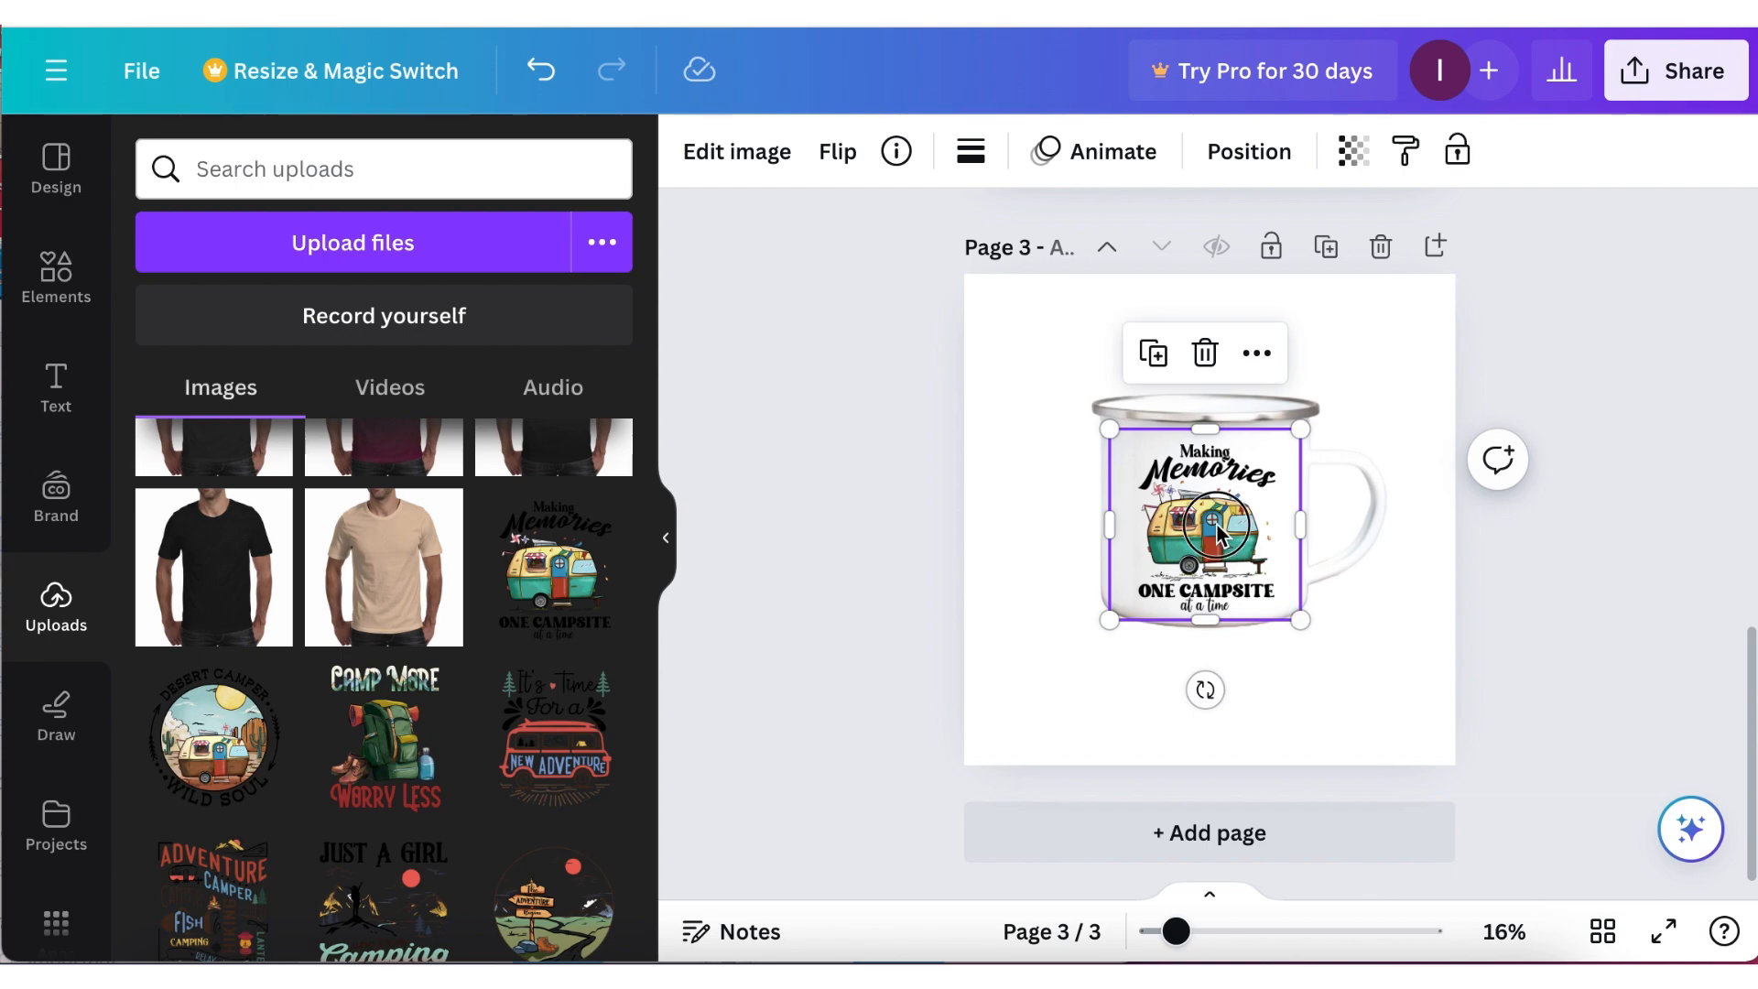
{"action": "left_click_drag", "start_coordinate": [1218, 531], "coordinate": [1225, 527]}
{"action": "key", "text": "Escape"}
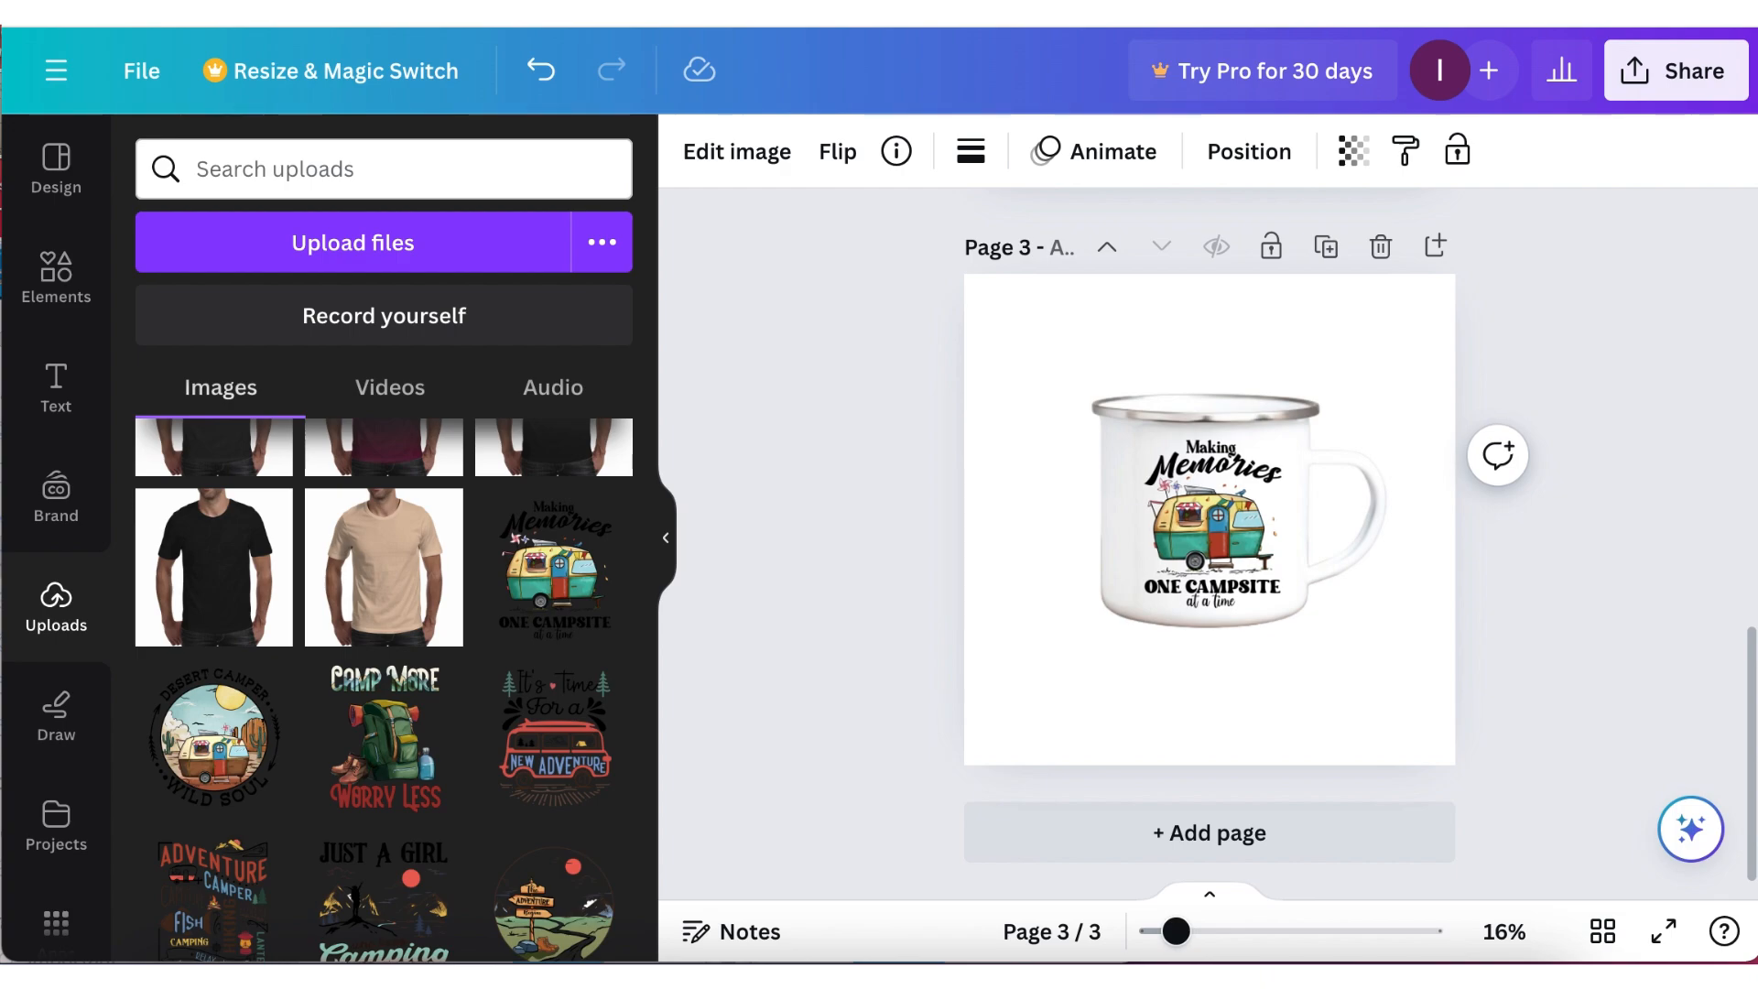
{"action": "key", "text": "Down"}
{"action": "key", "text": "Down"}
{"action": "key", "text": "Down"}
{"action": "key", "text": "Down"}
{"action": "key", "text": "Down"}
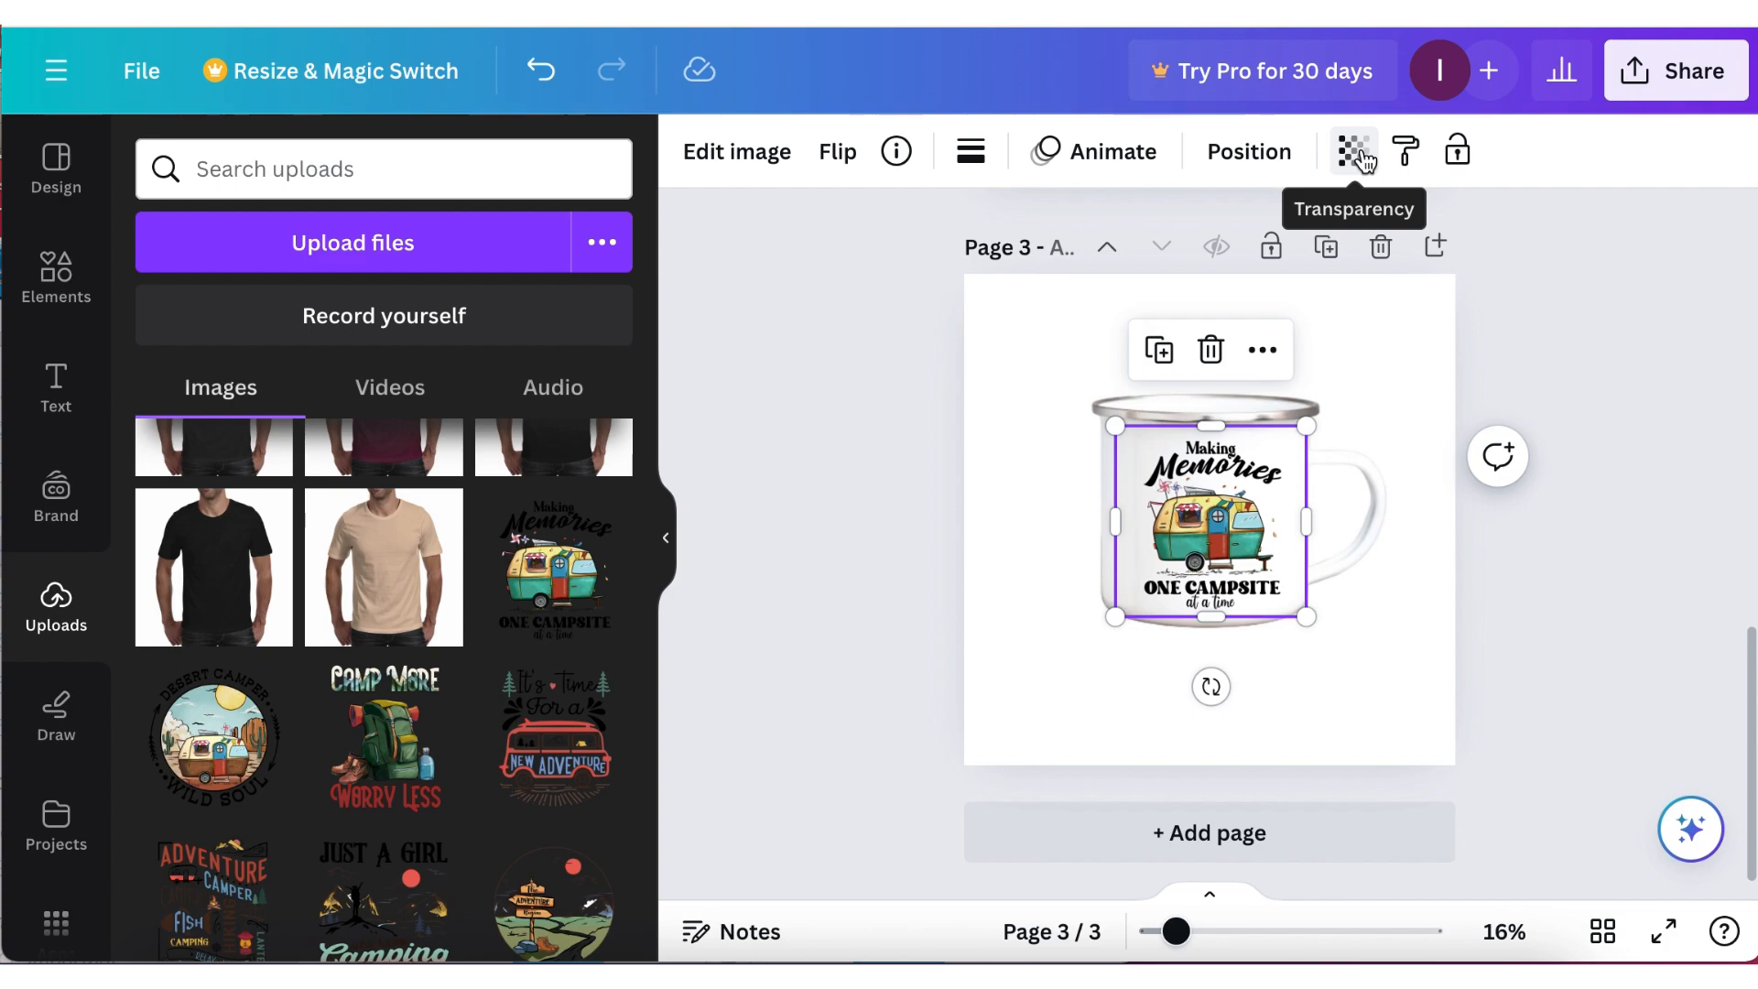
Set the campsite artwork's transparency to 90 and shift it slightly left on the enamel mug.
{"action": "left_click", "coordinate": [1362, 157]}
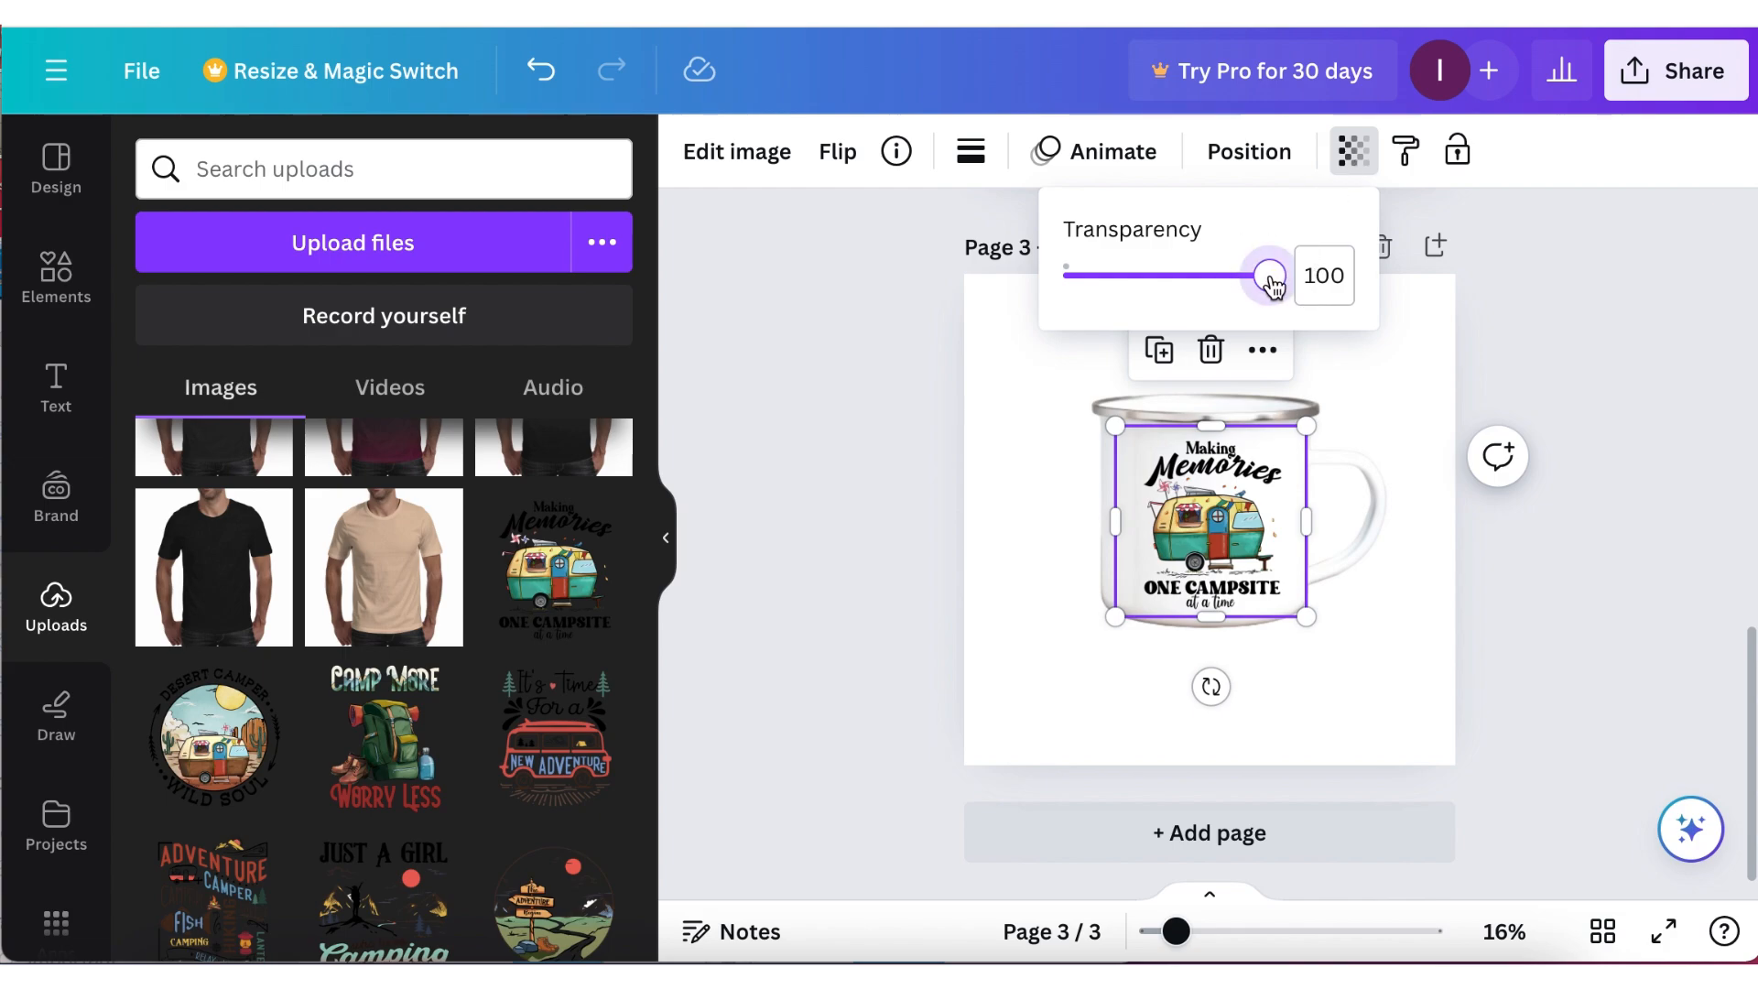
{"action": "left_click_drag", "start_coordinate": [1272, 283], "coordinate": [1250, 286]}
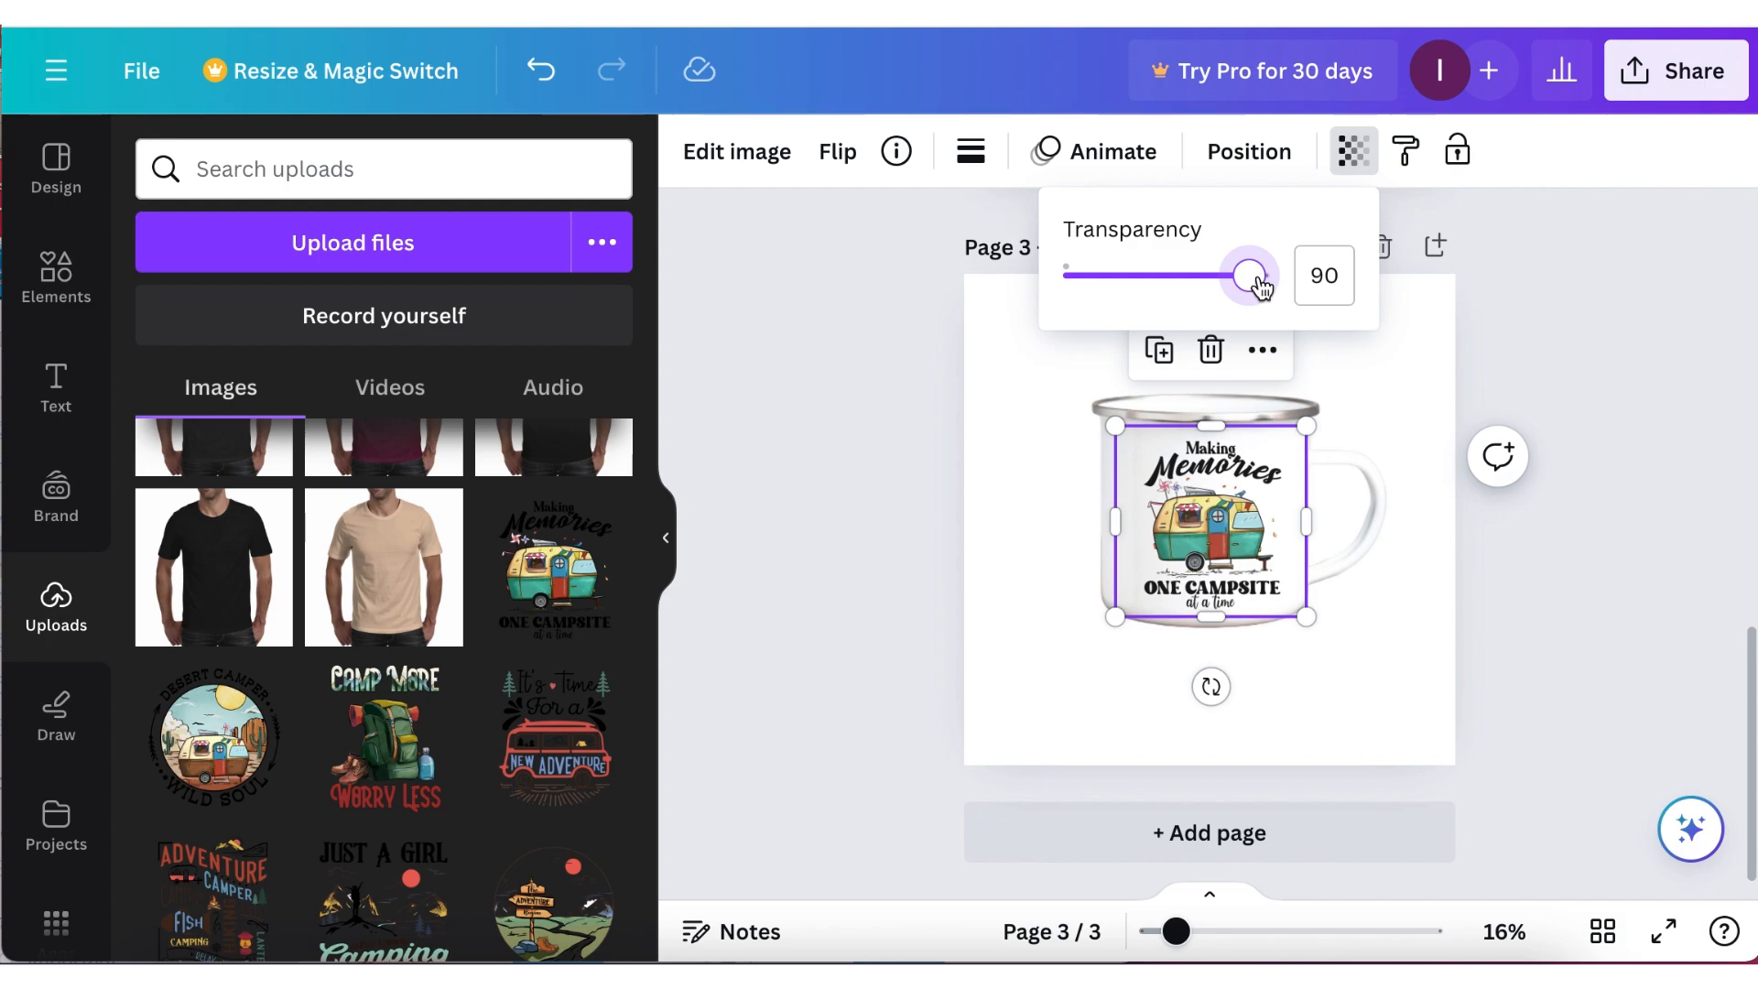
{"action": "left_click", "coordinate": [1461, 679]}
{"action": "left_click", "coordinate": [1461, 680]}
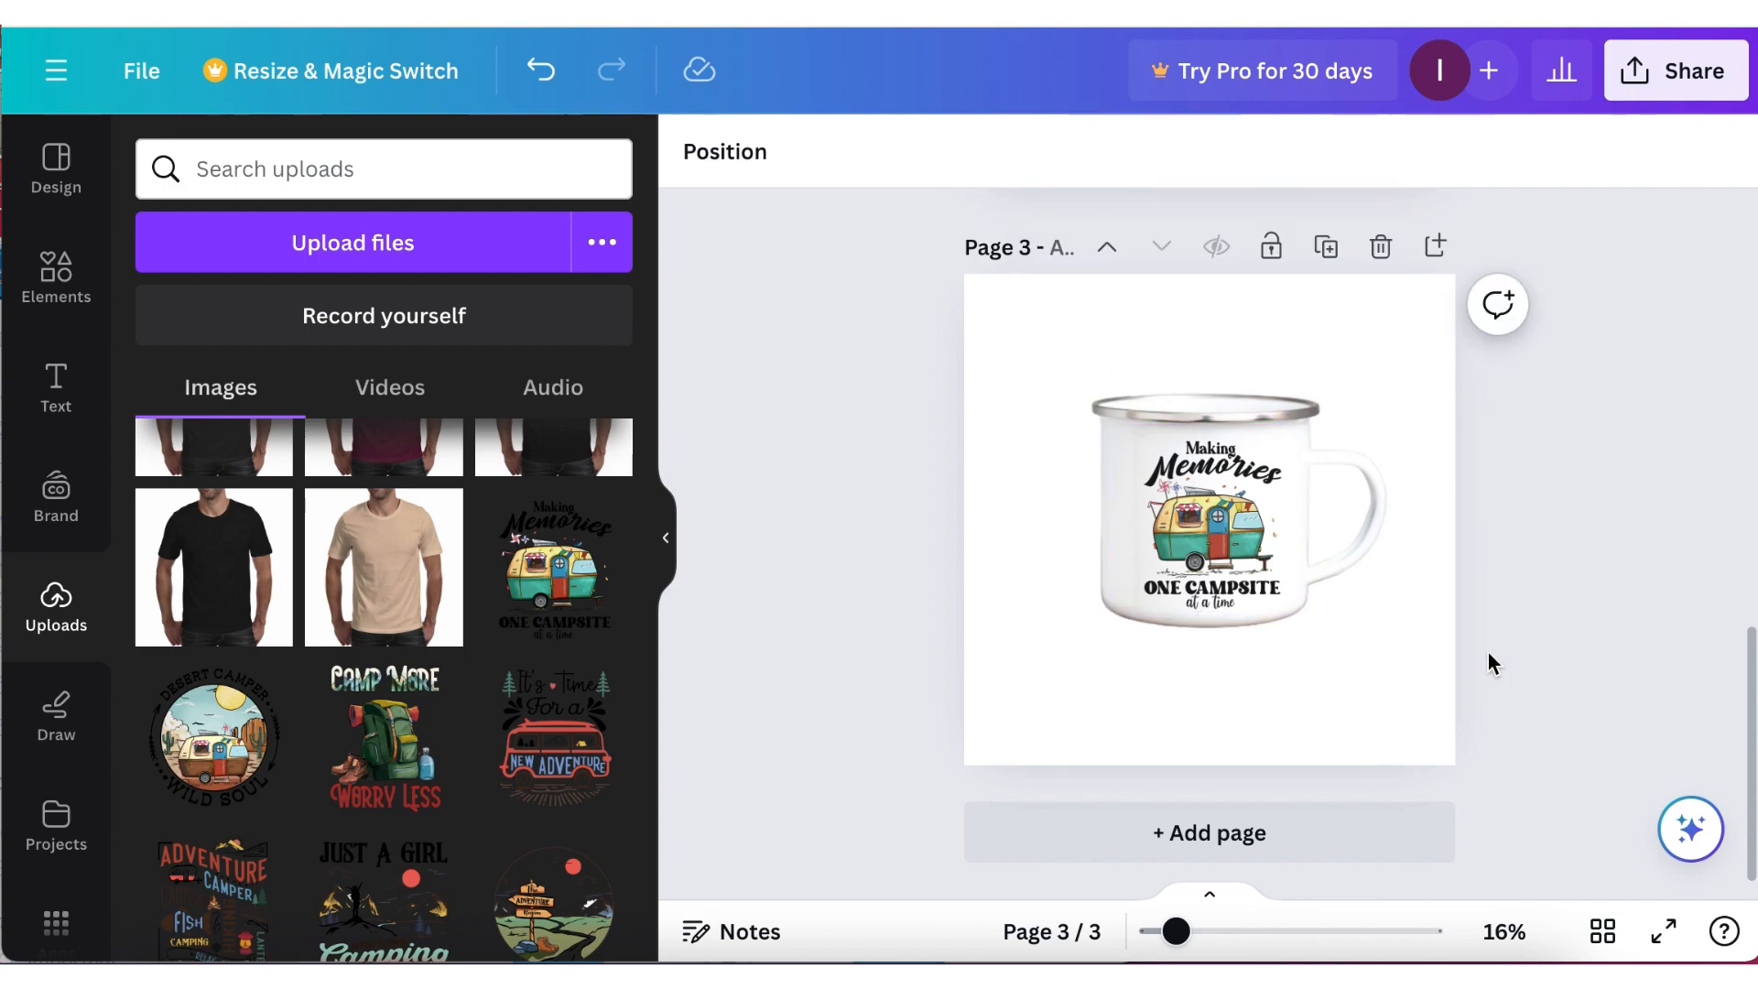
{"action": "left_click", "coordinate": [1212, 522]}
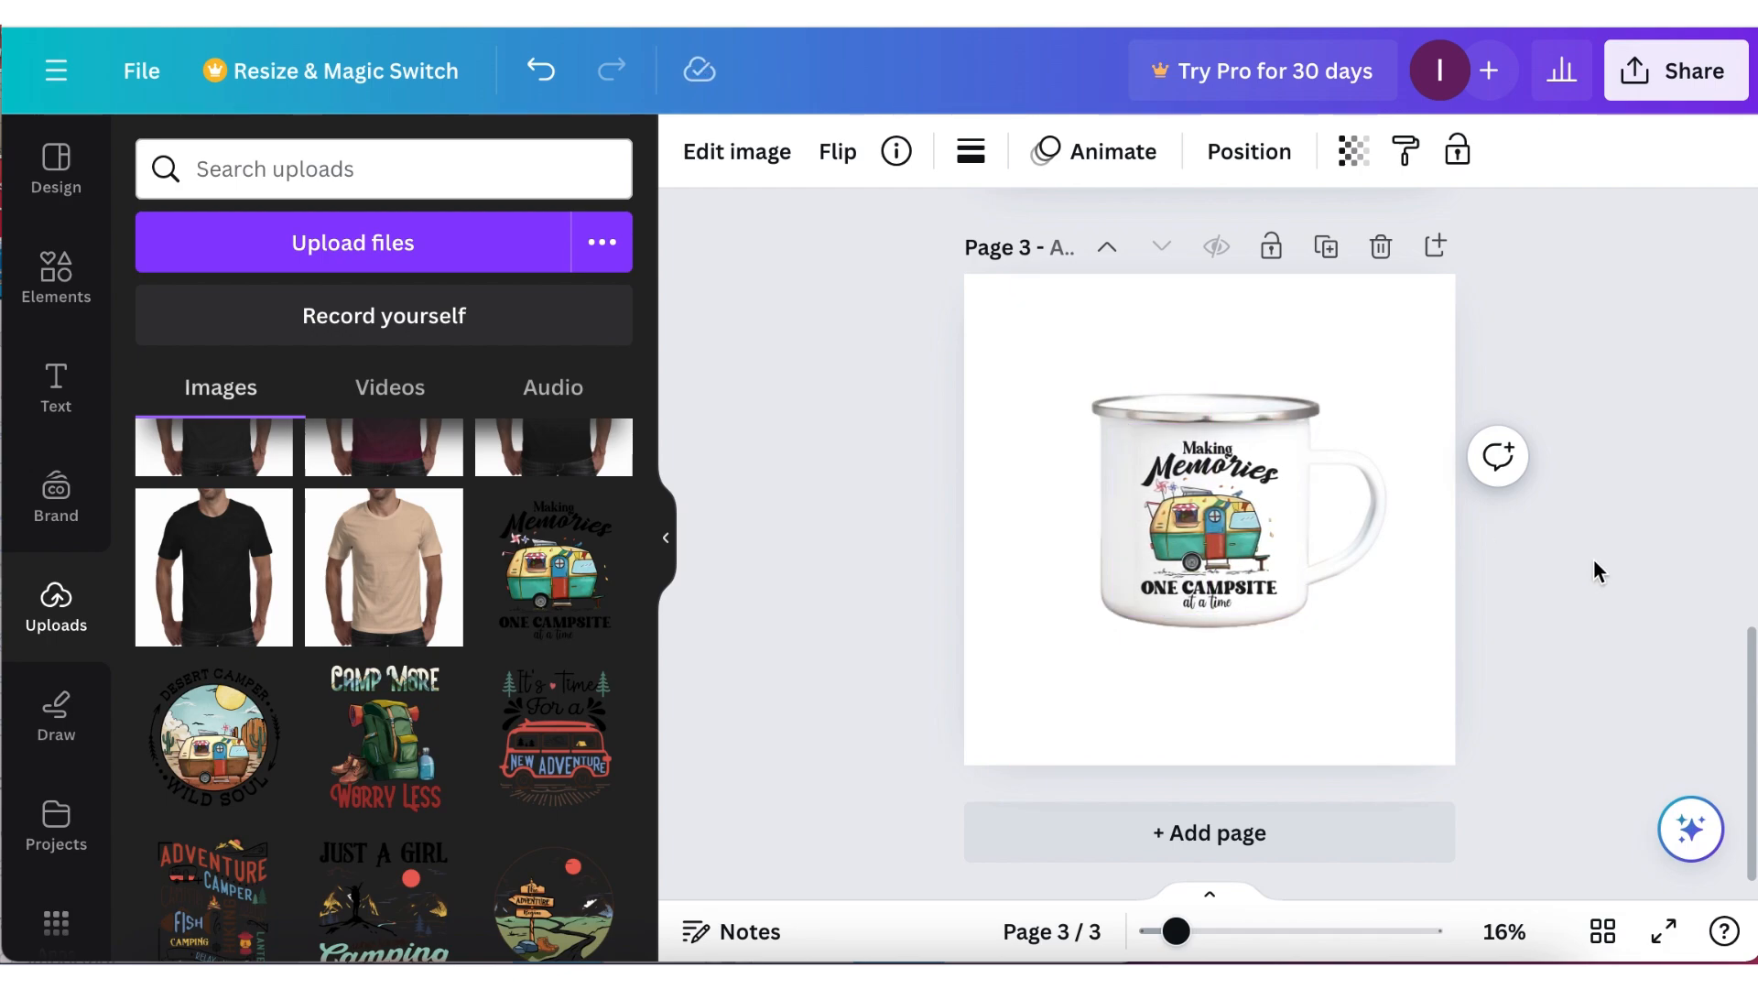
{"action": "left_click", "coordinate": [1627, 601]}
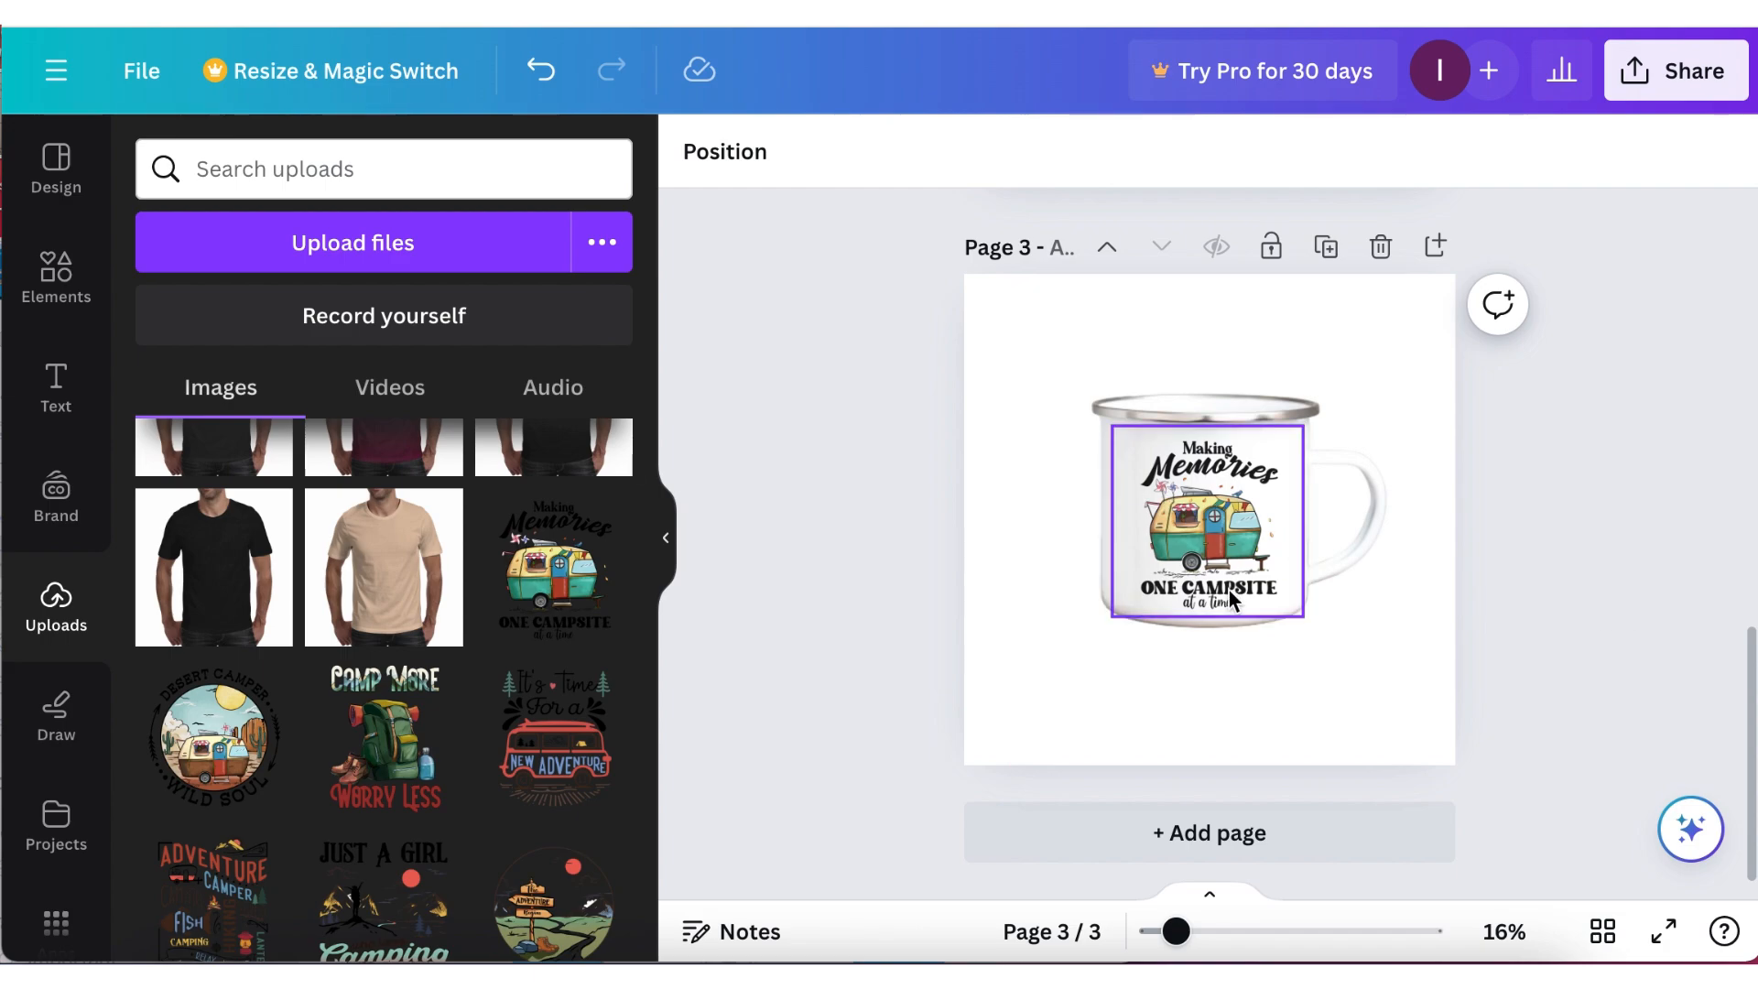
Add the "Happy camper" artwork to page 2, shrink it to about the mug body's width and position it on the 15oz mug.
{"action": "scroll", "coordinate": [1352, 619], "scroll_direction": "up", "scroll_amount": 5}
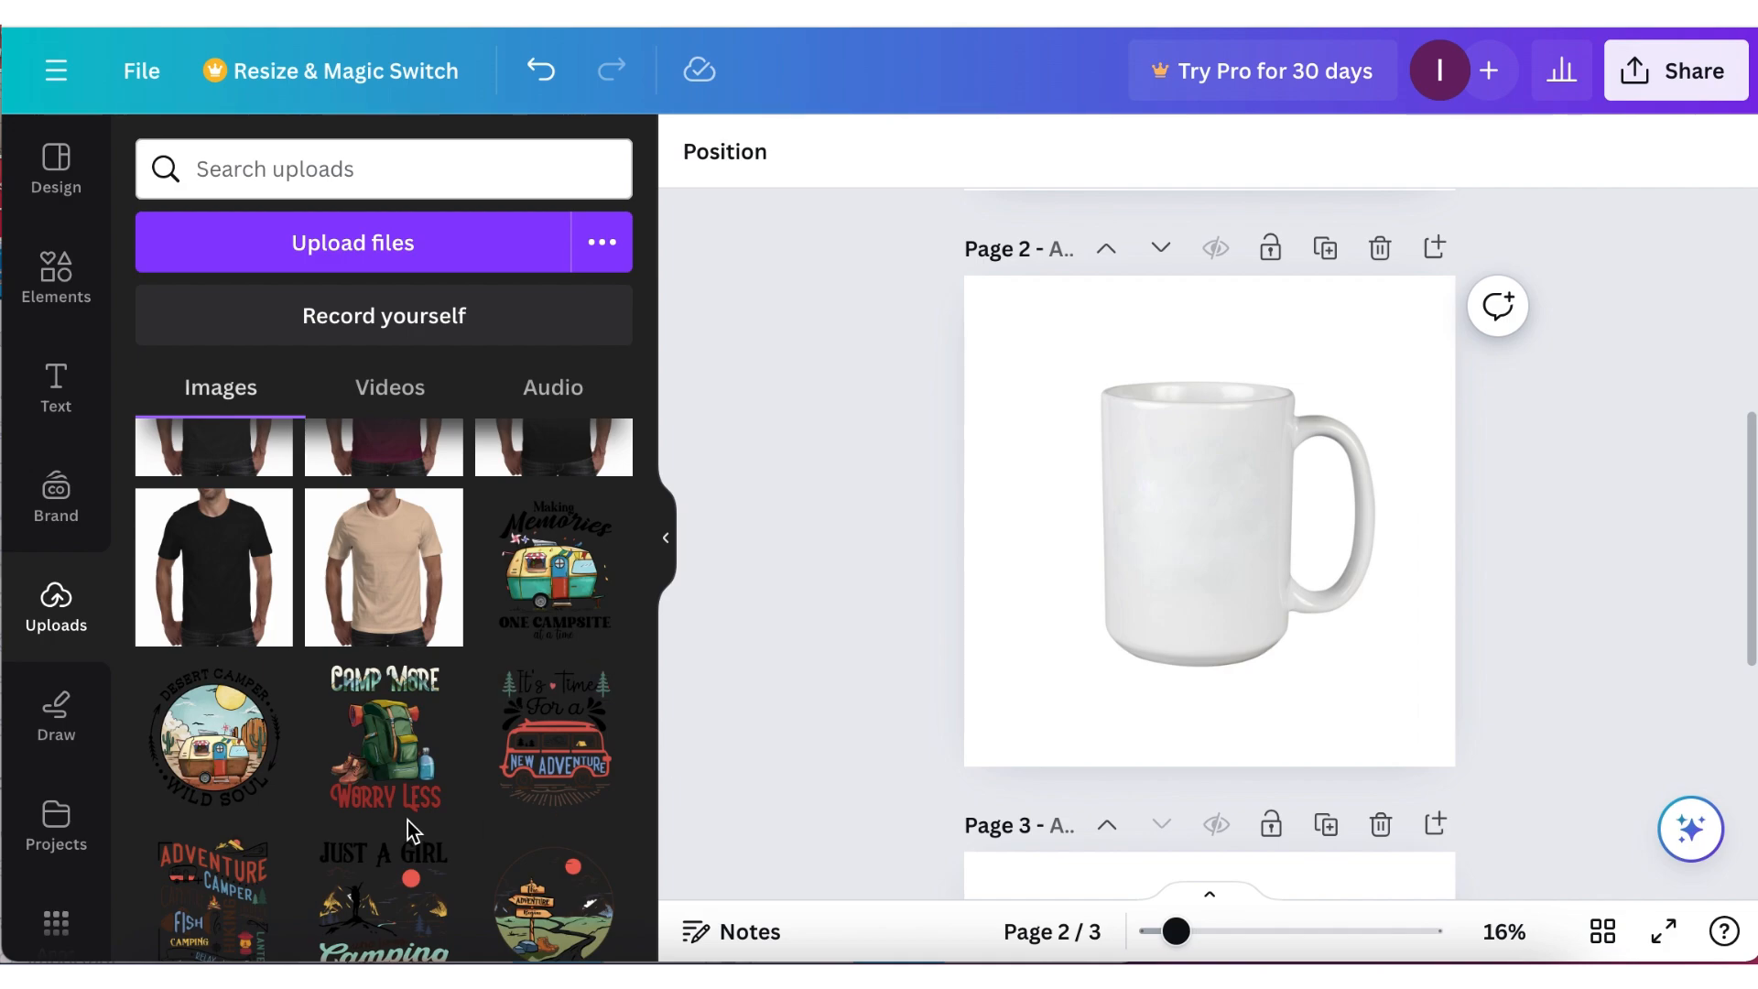
{"action": "scroll", "coordinate": [458, 751], "scroll_direction": "down", "scroll_amount": 4}
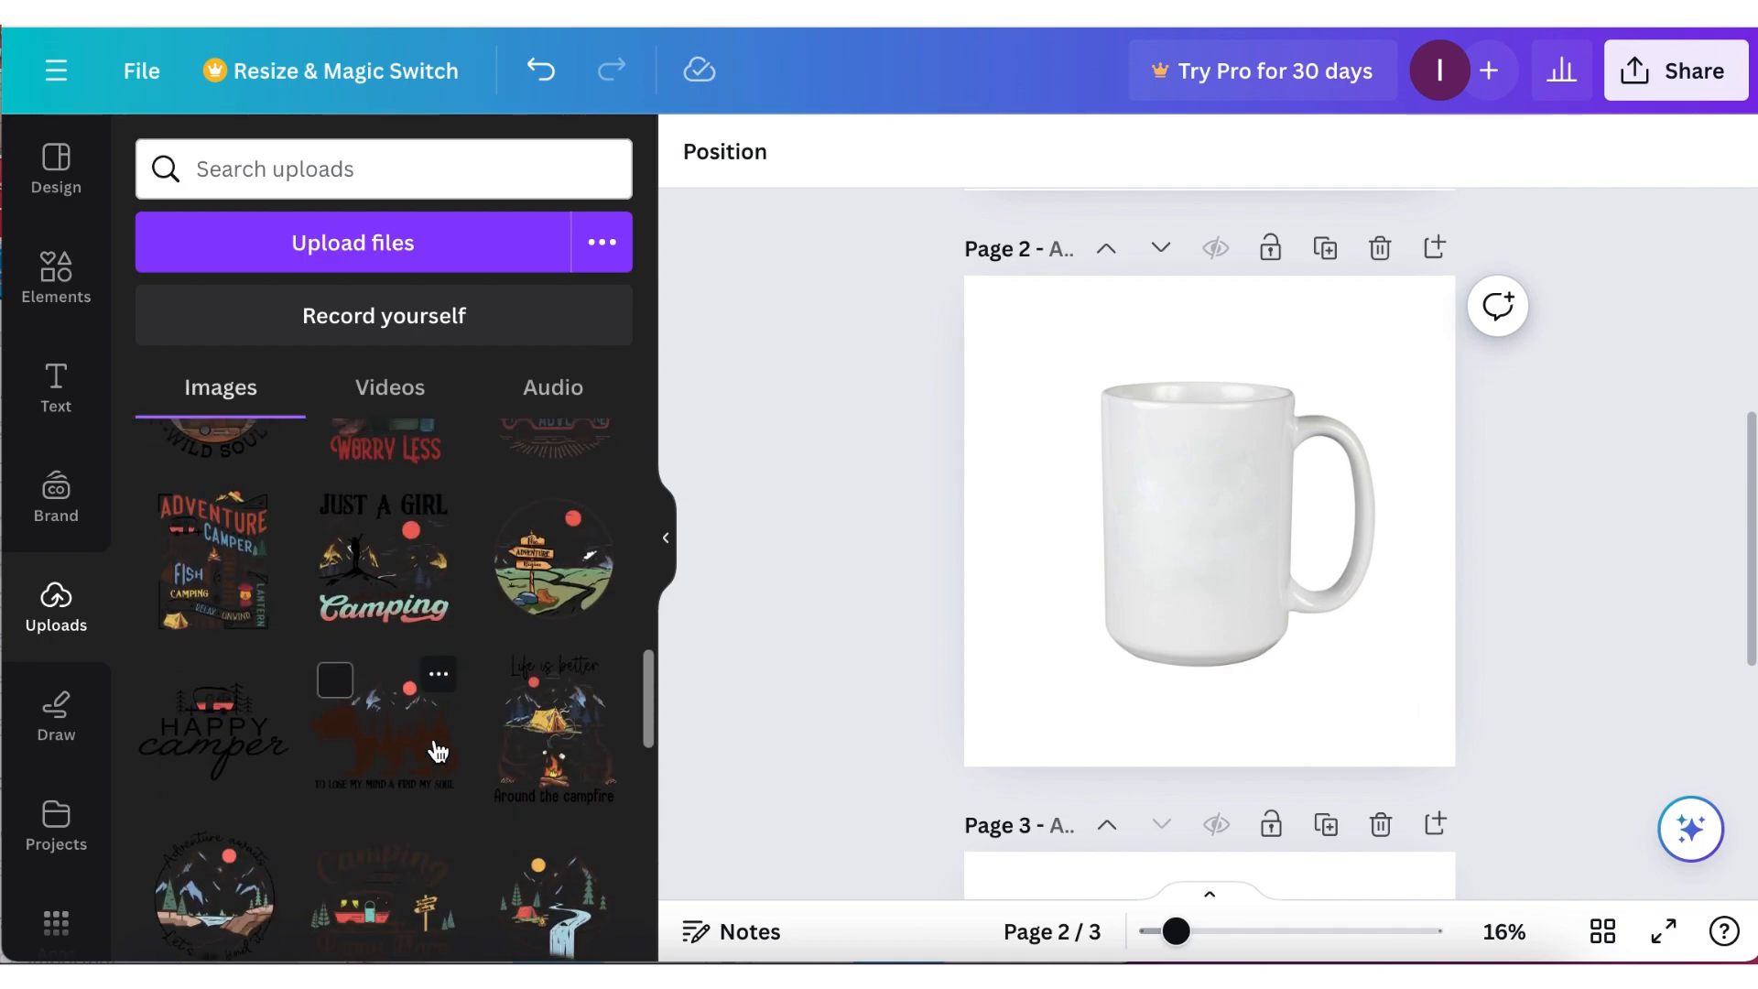
{"action": "left_click_drag", "start_coordinate": [1048, 601], "coordinate": [1232, 561]}
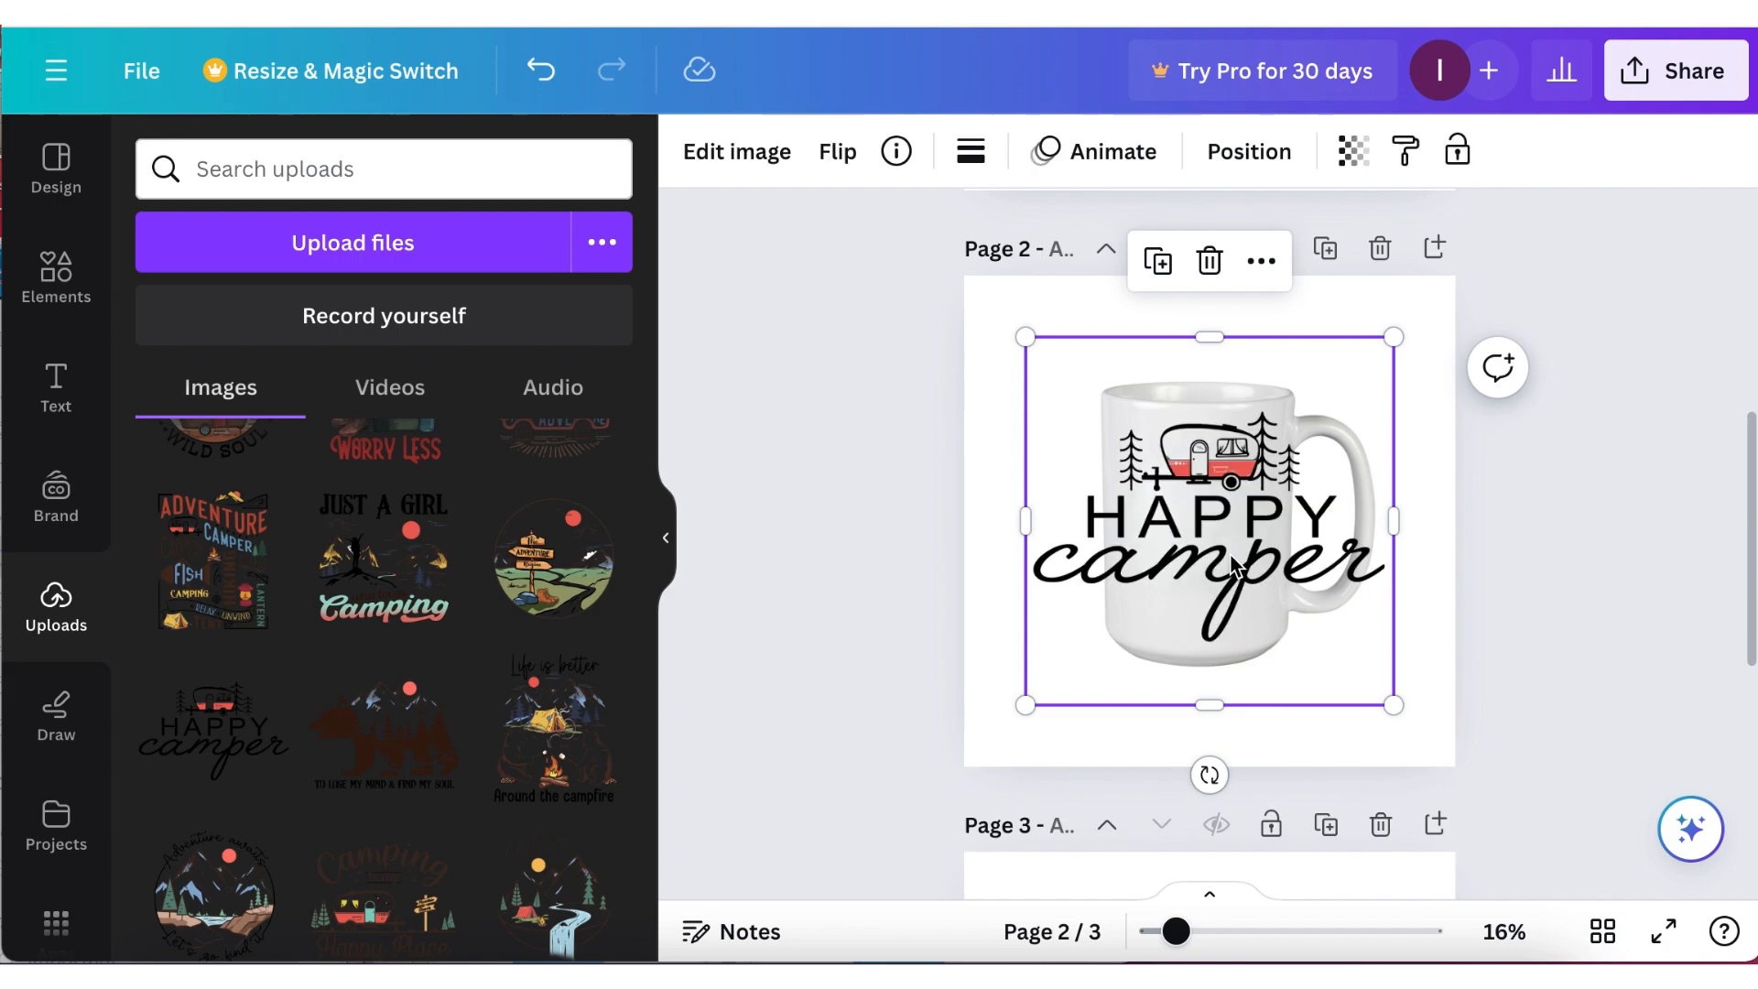
{"action": "left_click_drag", "start_coordinate": [1391, 334], "coordinate": [1209, 495]}
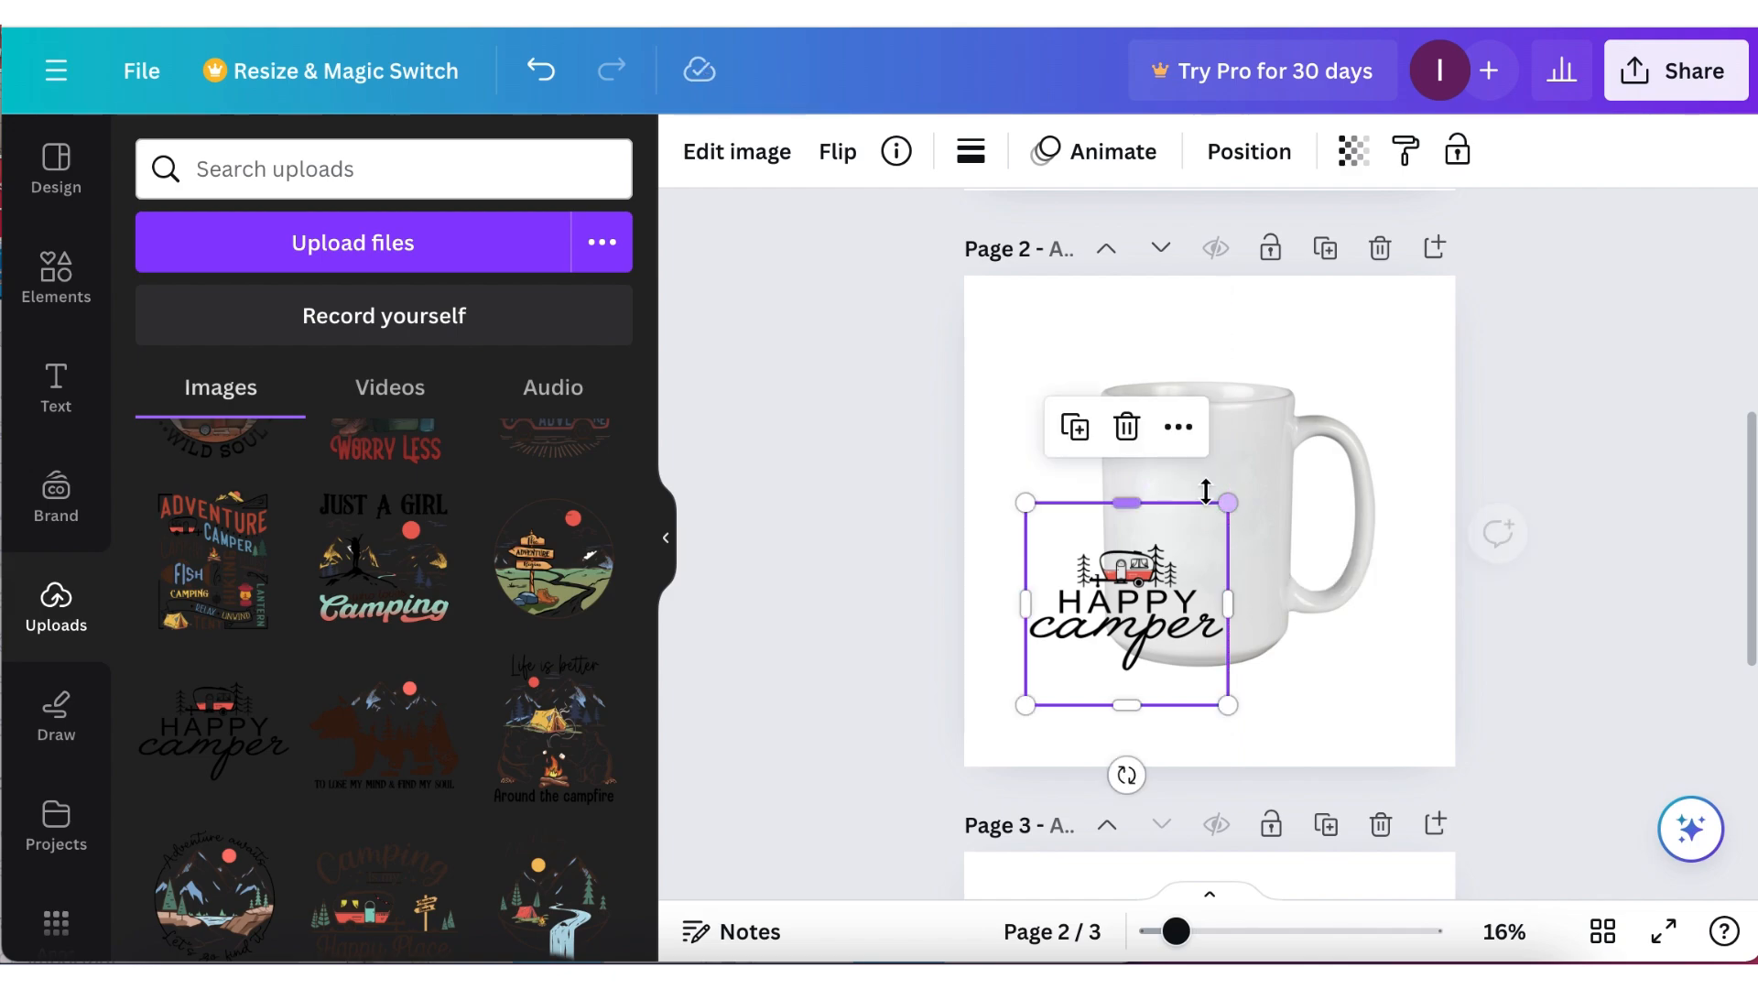
{"action": "left_click_drag", "start_coordinate": [1128, 595], "coordinate": [1190, 482]}
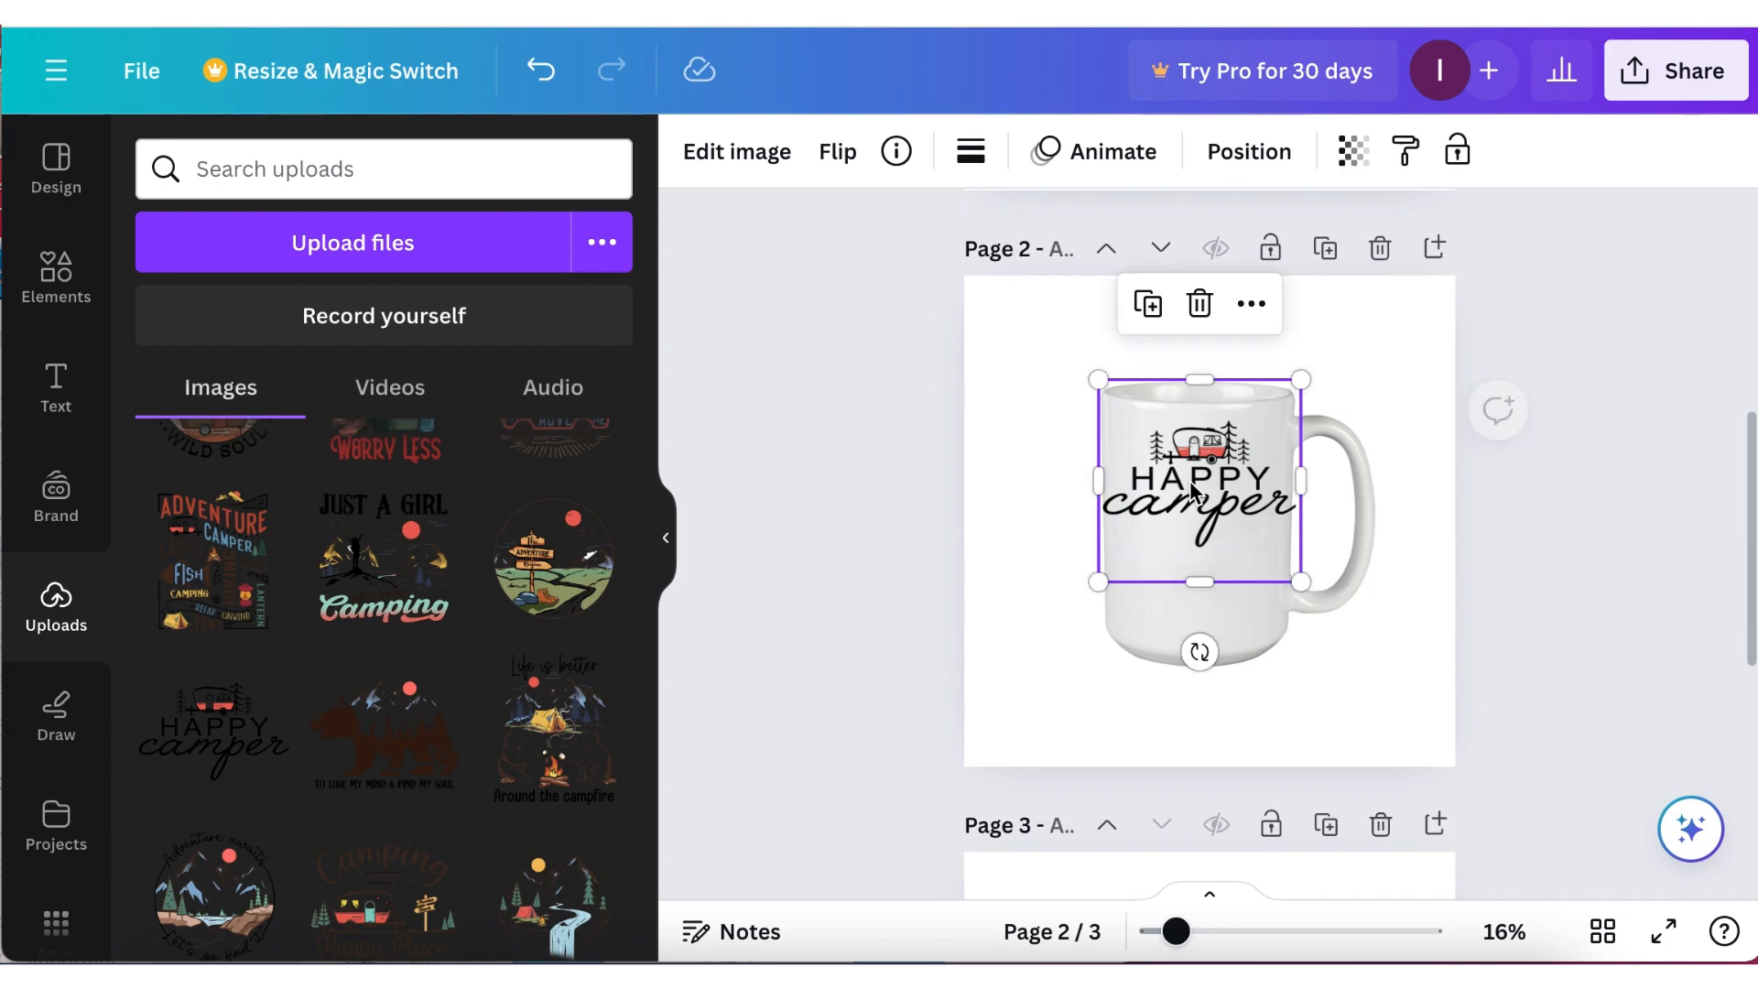
{"action": "left_click_drag", "start_coordinate": [1296, 580], "coordinate": [1291, 571]}
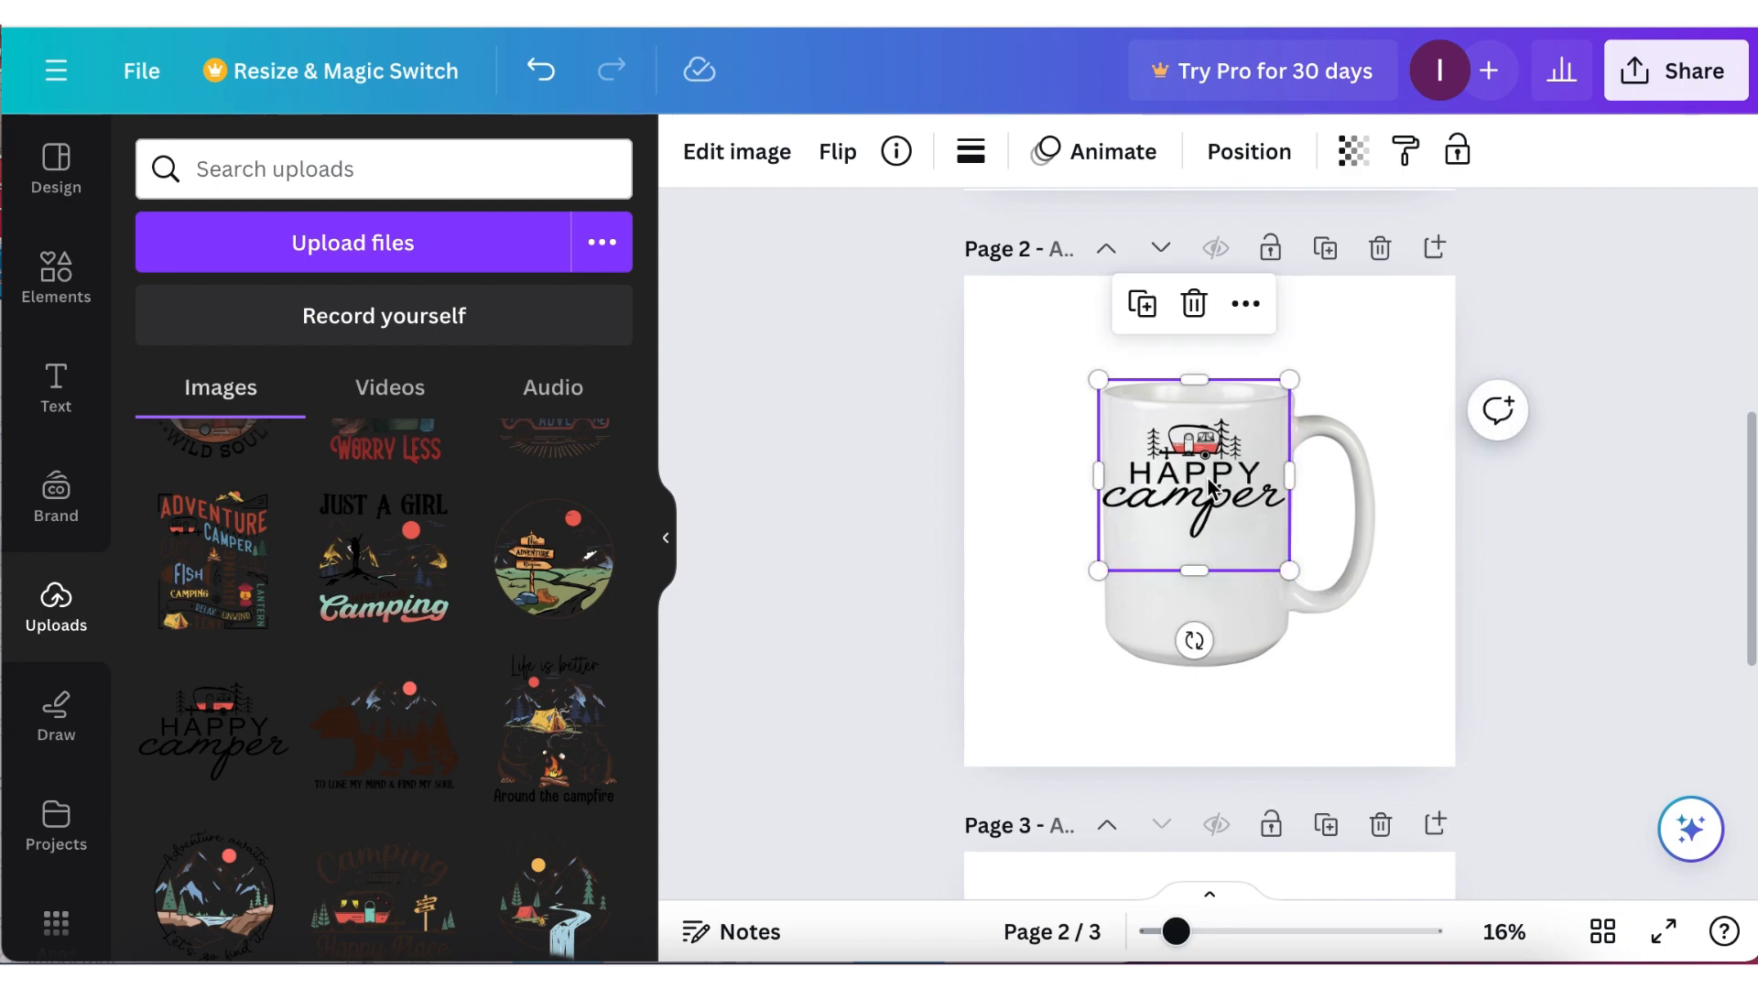
{"action": "left_click_drag", "start_coordinate": [1208, 478], "coordinate": [1214, 520]}
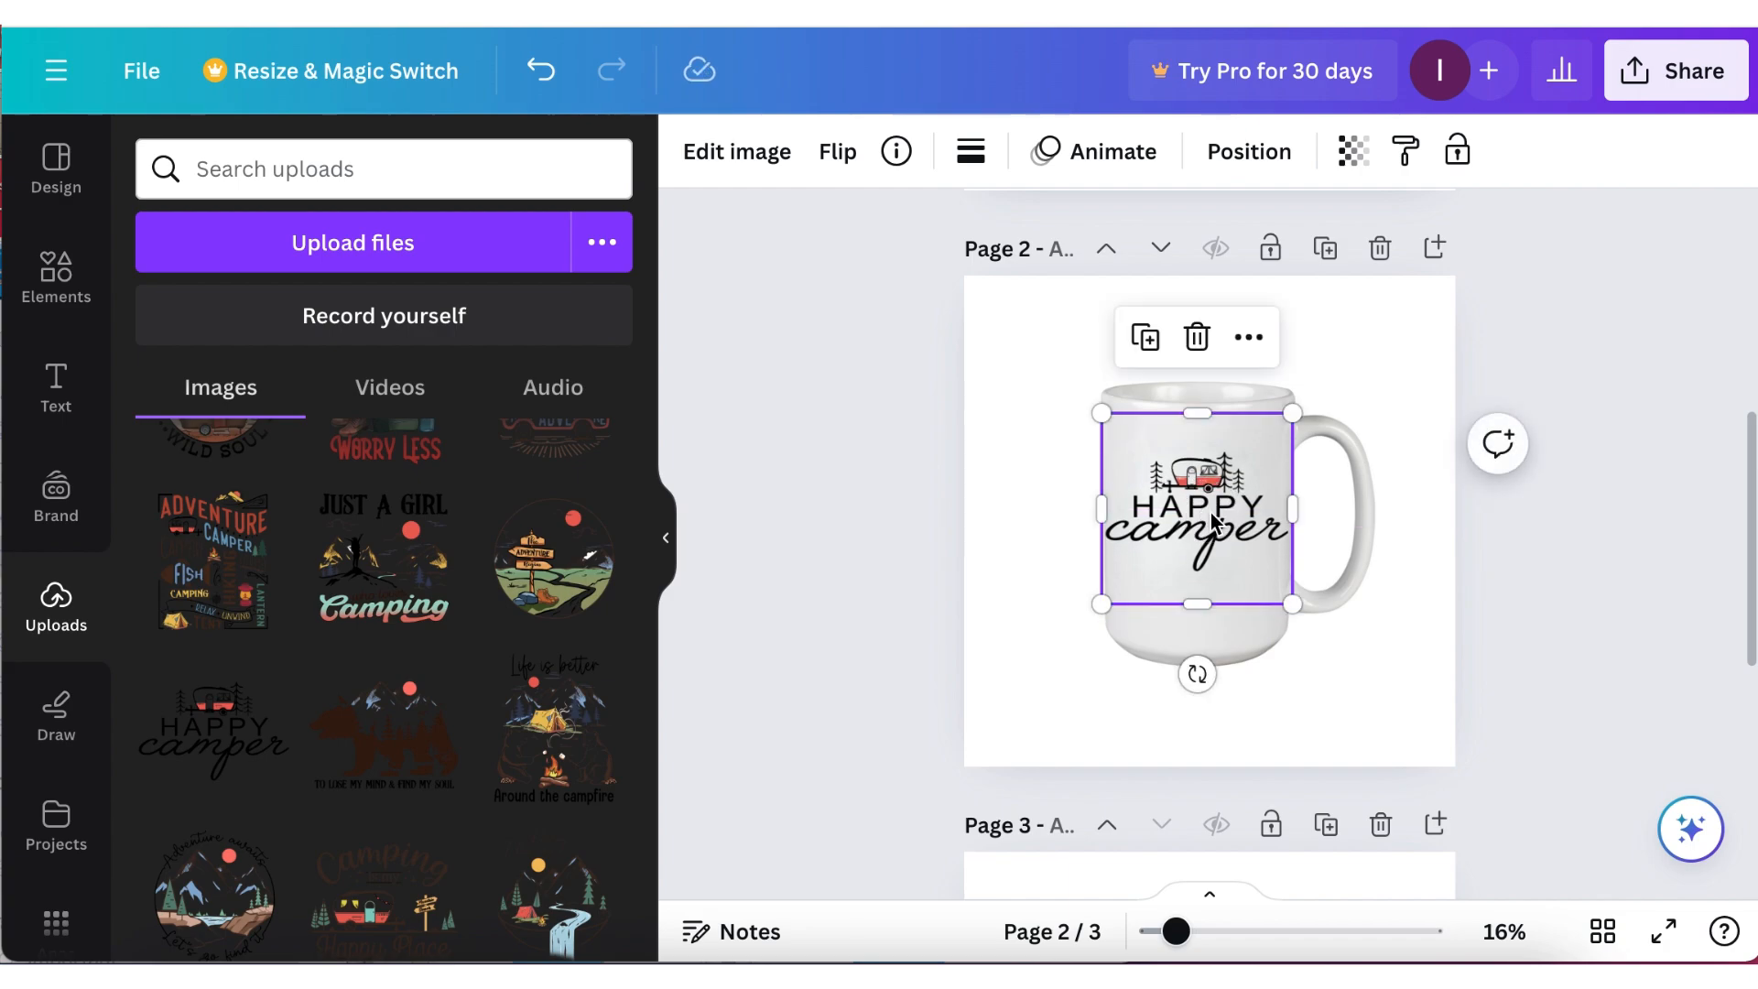
{"action": "left_click", "coordinate": [843, 591]}
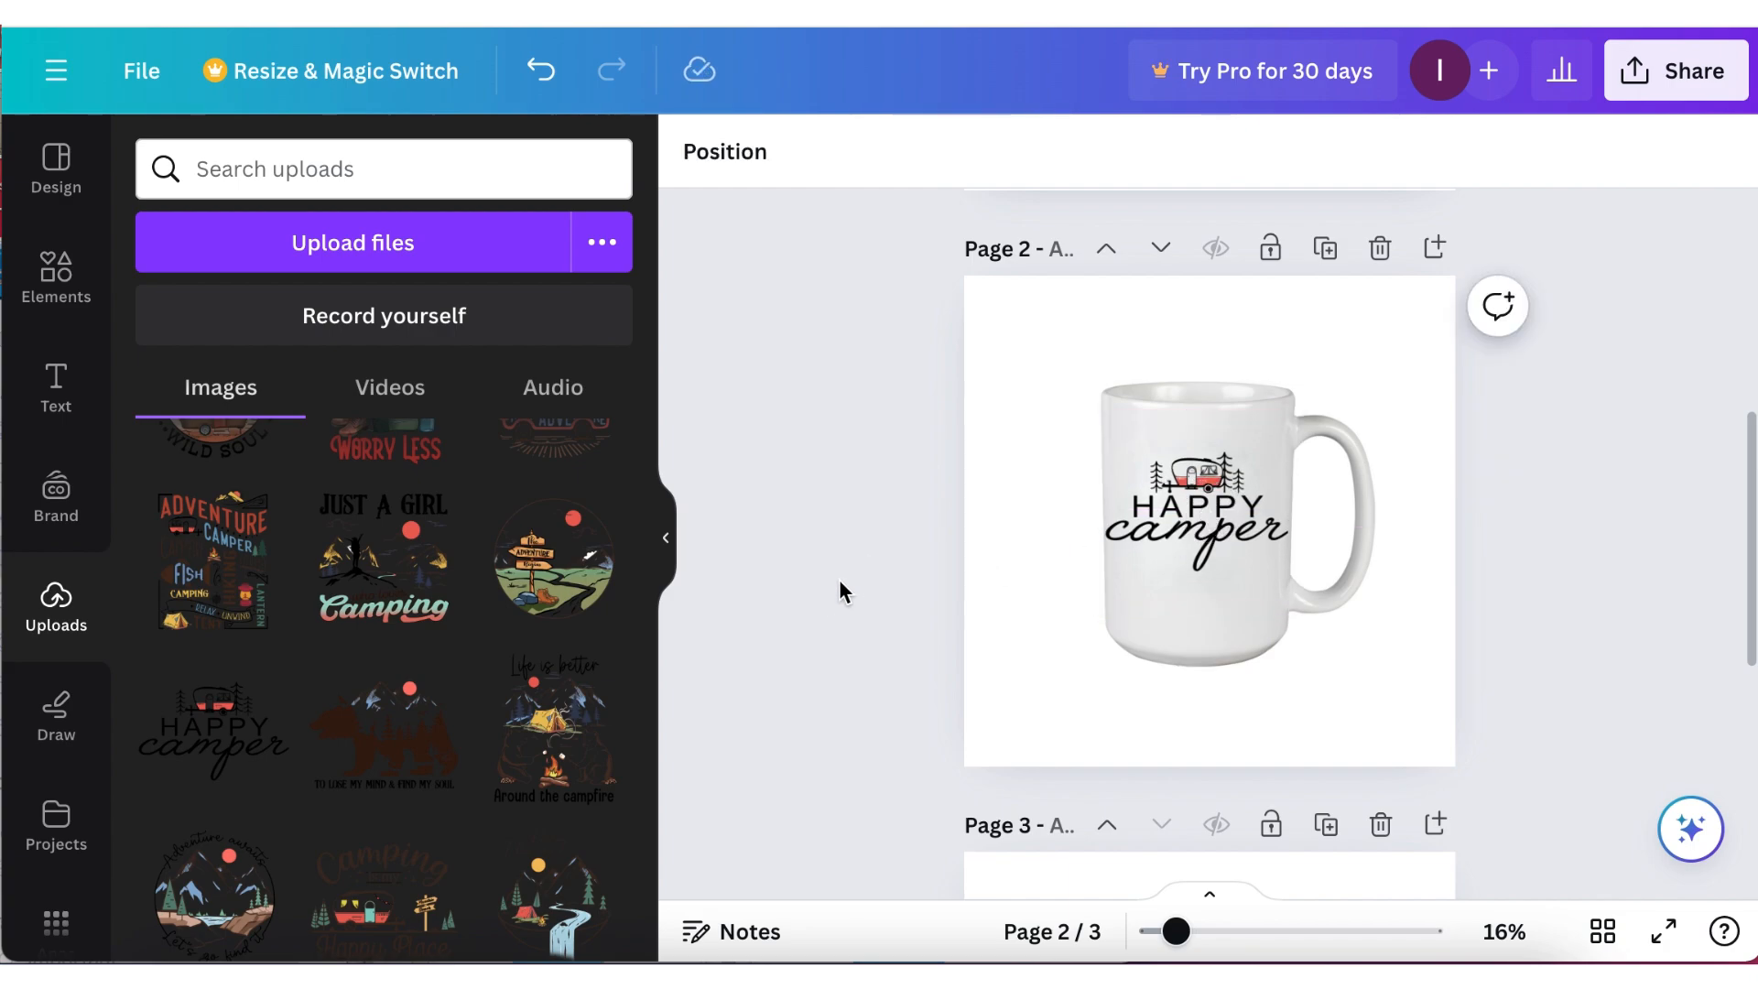
{"action": "key", "text": "Down"}
{"action": "key", "text": "Down"}
{"action": "key", "text": "Down"}
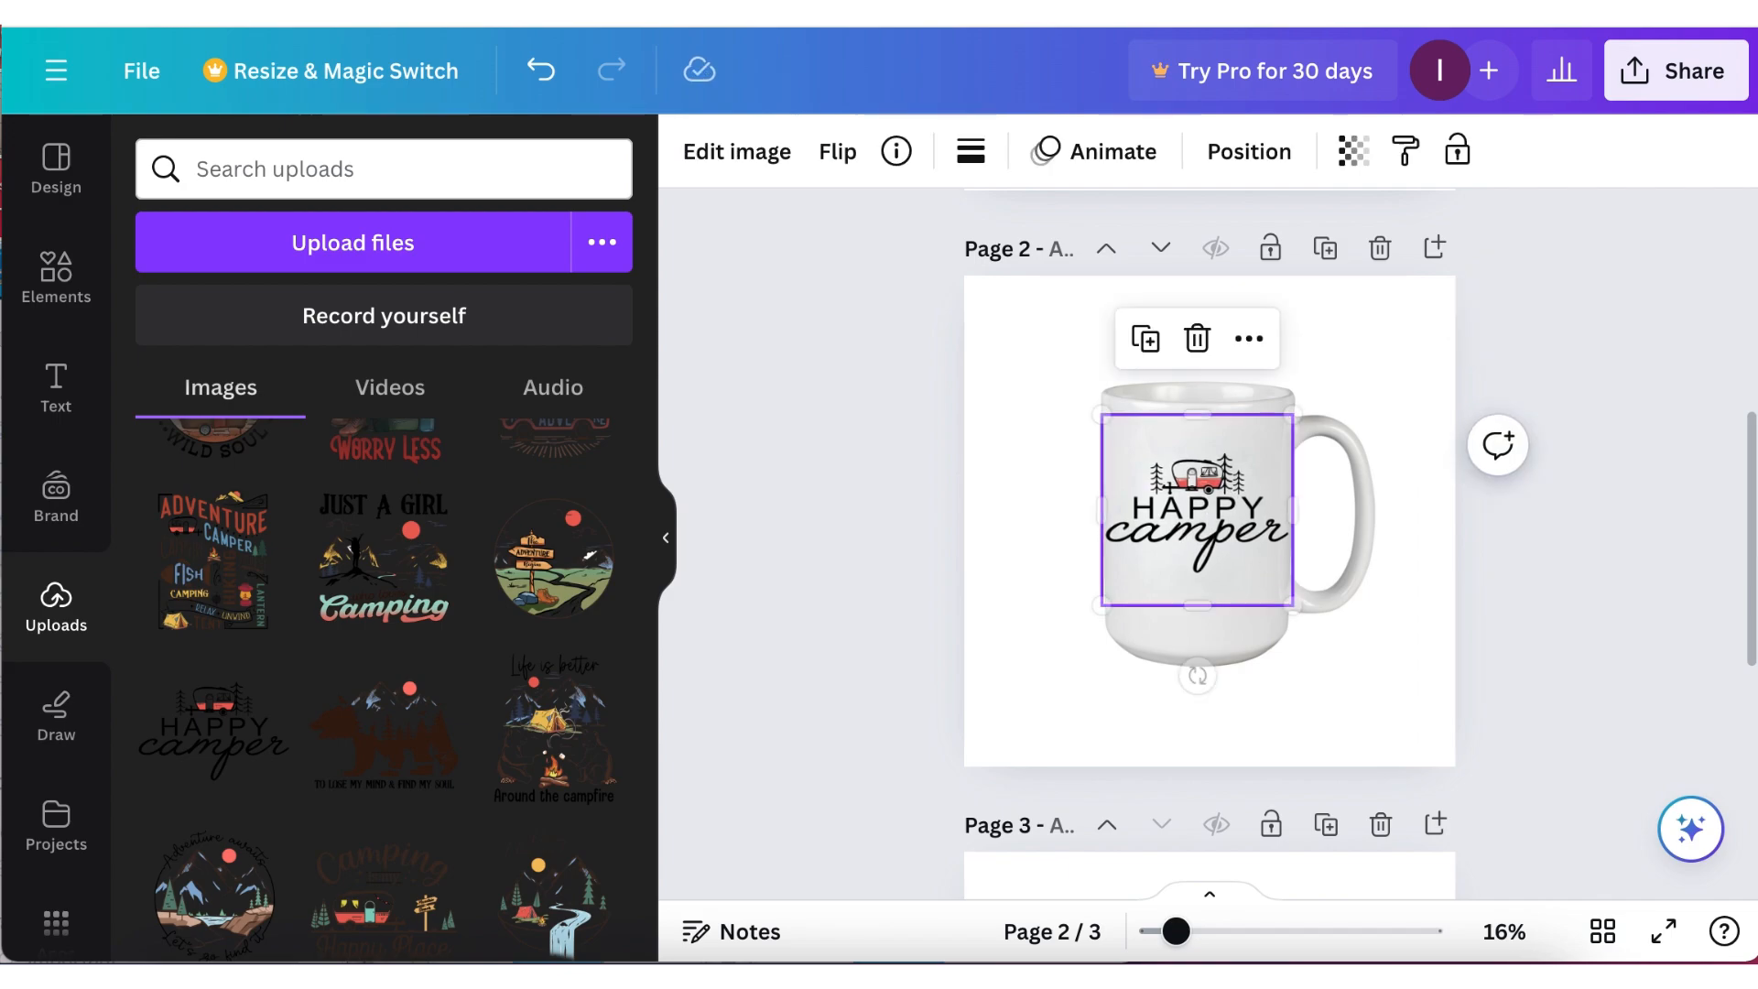
{"action": "key", "text": "Down"}
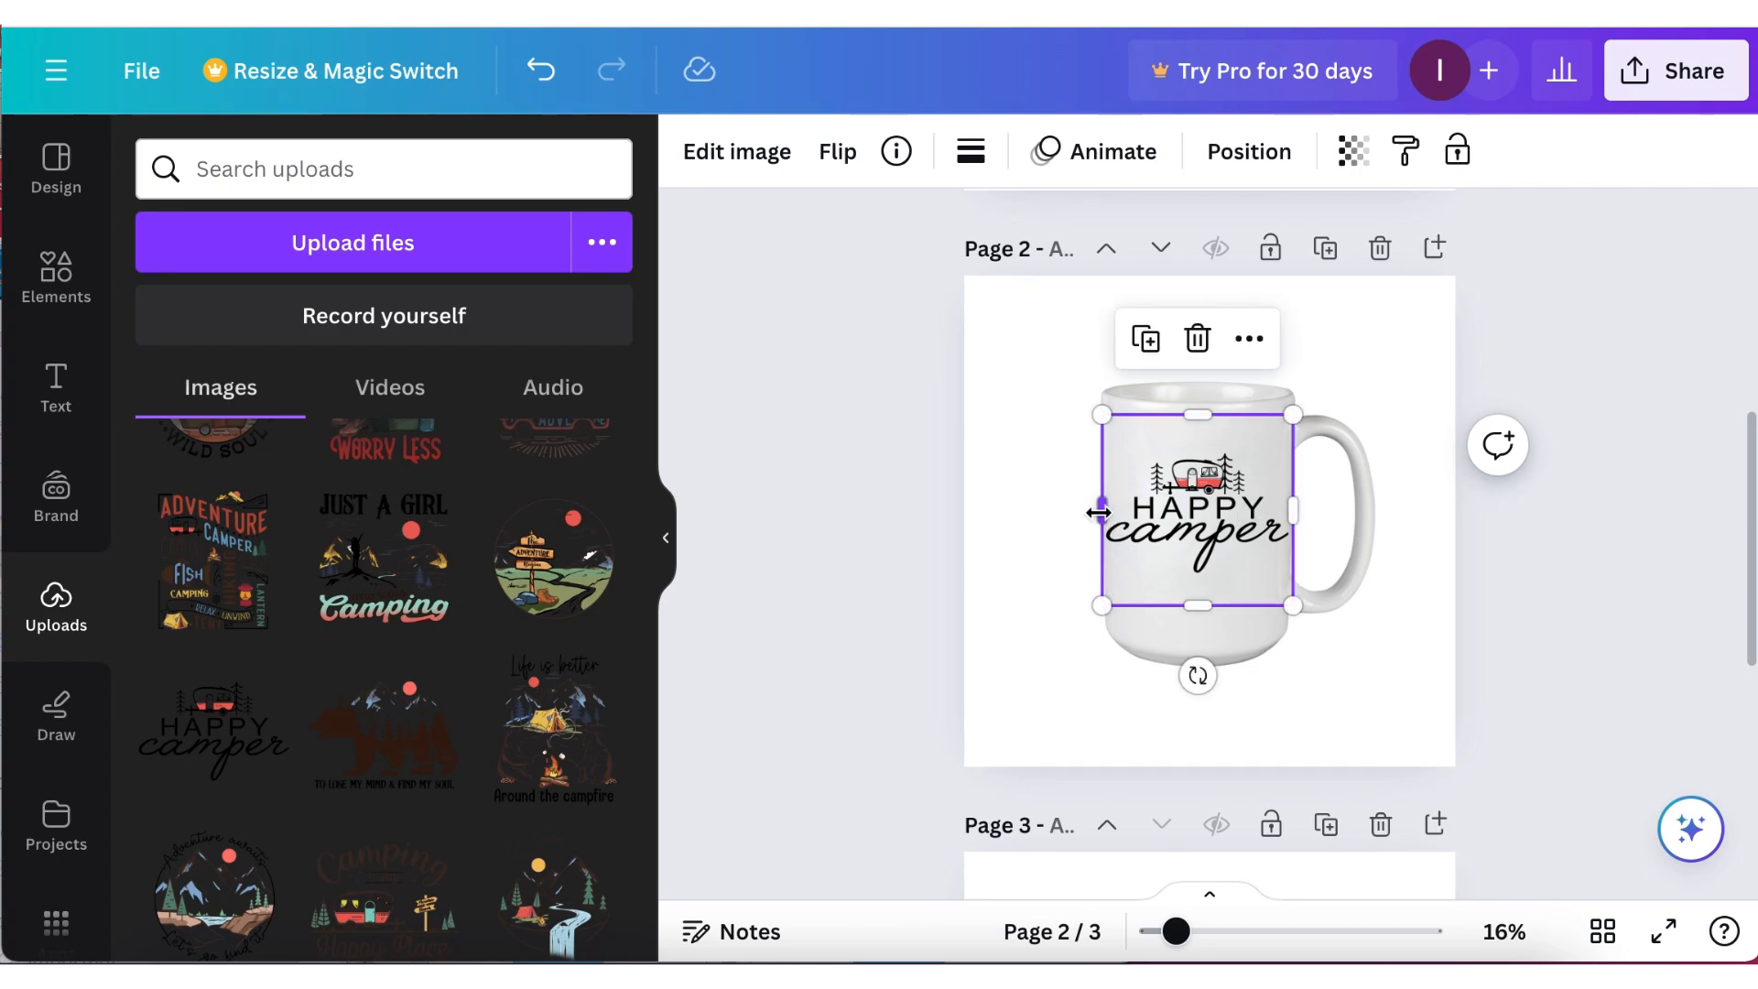
{"action": "mouse_move", "coordinate": [1099, 509]}
{"action": "left_mouse_down"}
{"action": "mouse_move", "coordinate": [1074, 507]}
{"action": "mouse_move", "coordinate": [1094, 509]}
{"action": "left_mouse_up"}
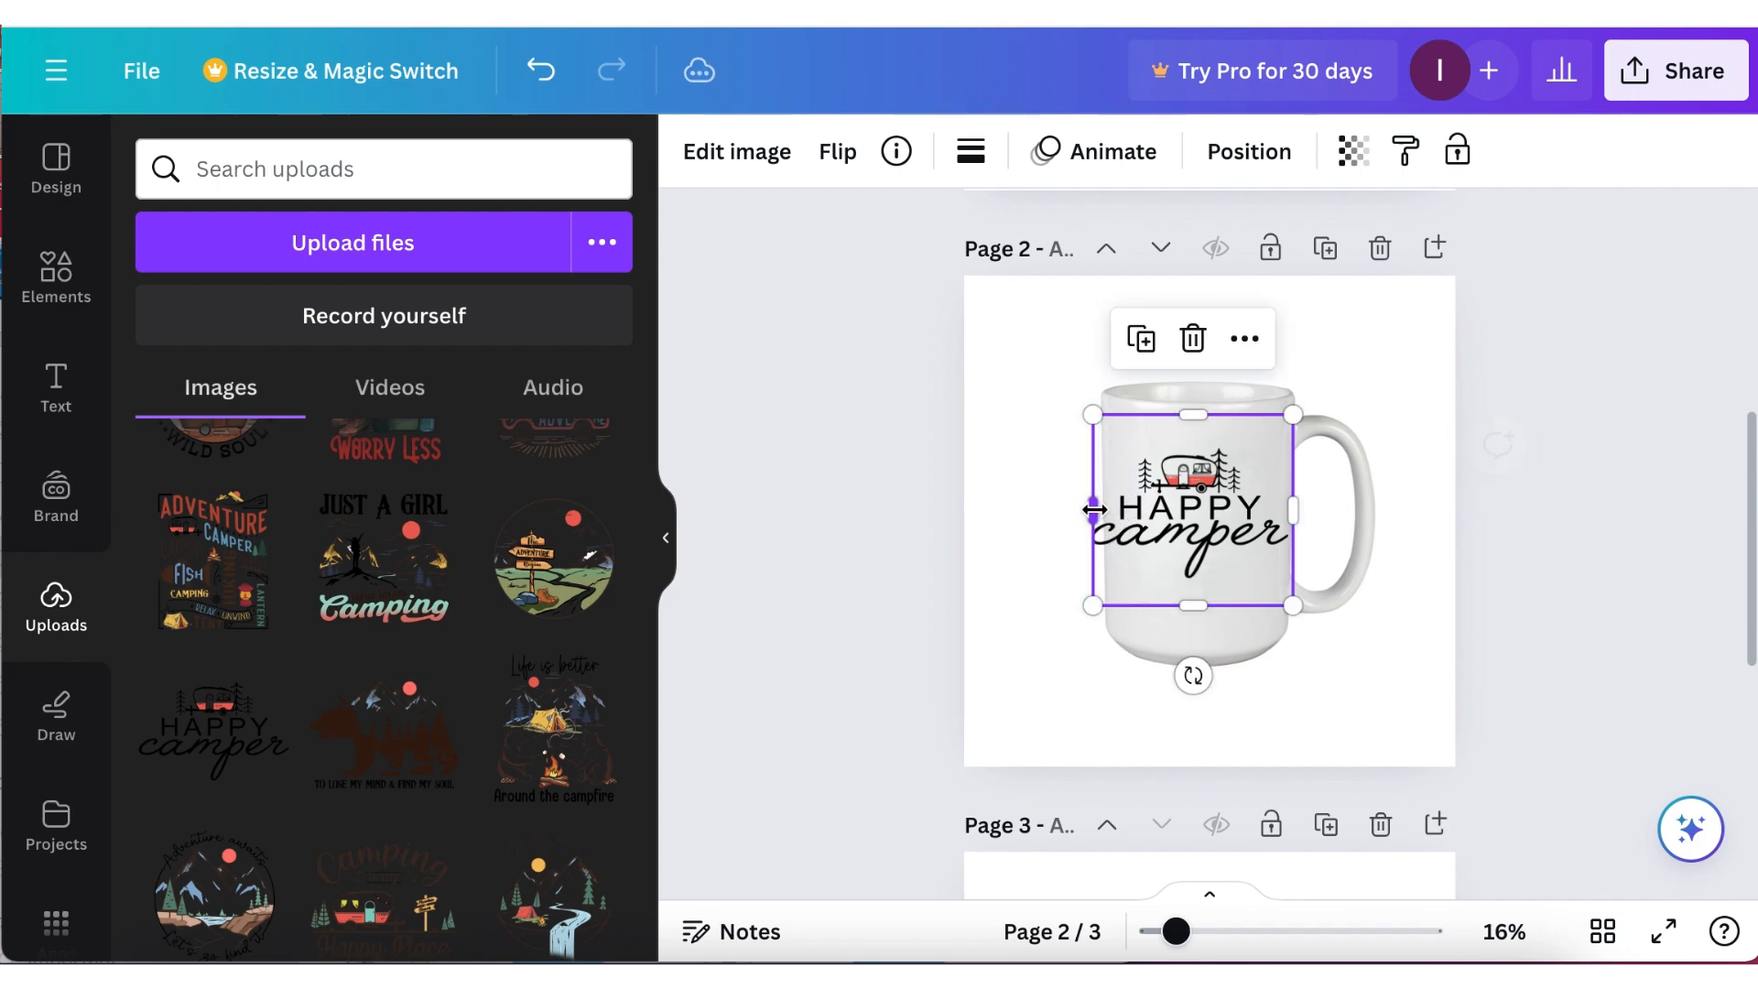
{"action": "left_click", "coordinate": [541, 70]}
{"action": "left_click", "coordinate": [541, 71]}
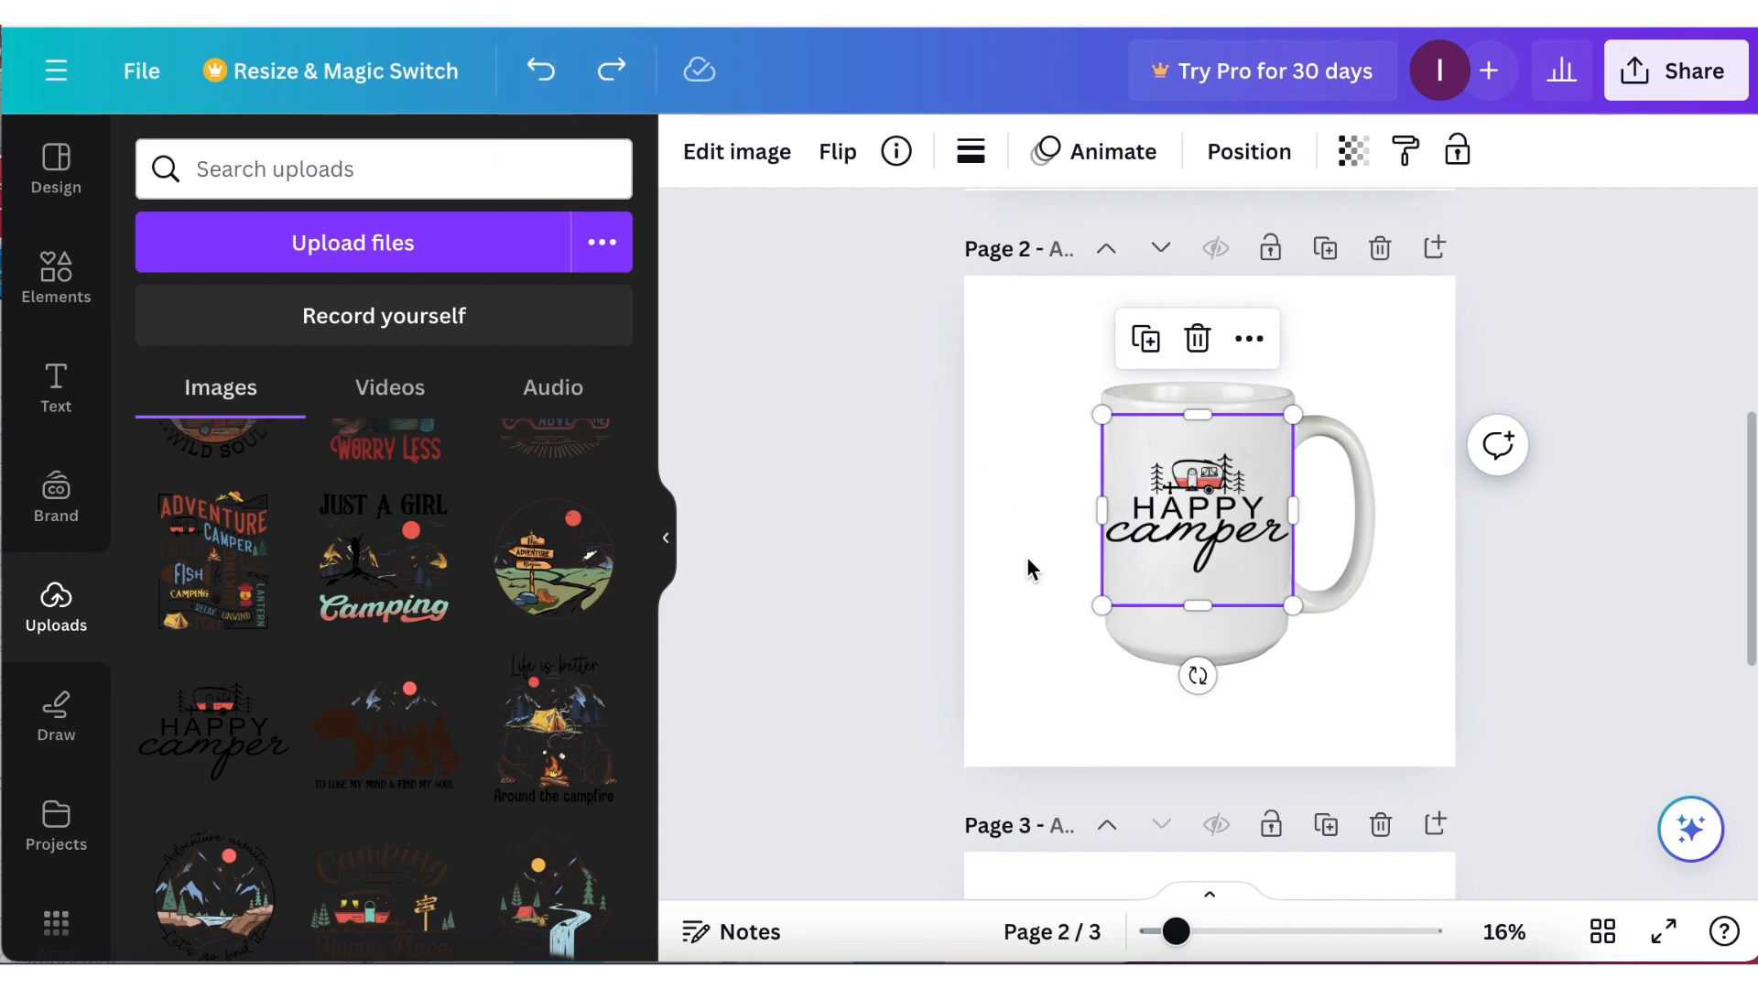
Shrink the "Happy camper" artwork slightly and centre it on the body of the 15oz mug on page 2.
{"action": "scroll", "coordinate": [494, 609], "scroll_direction": "down", "scroll_amount": 10}
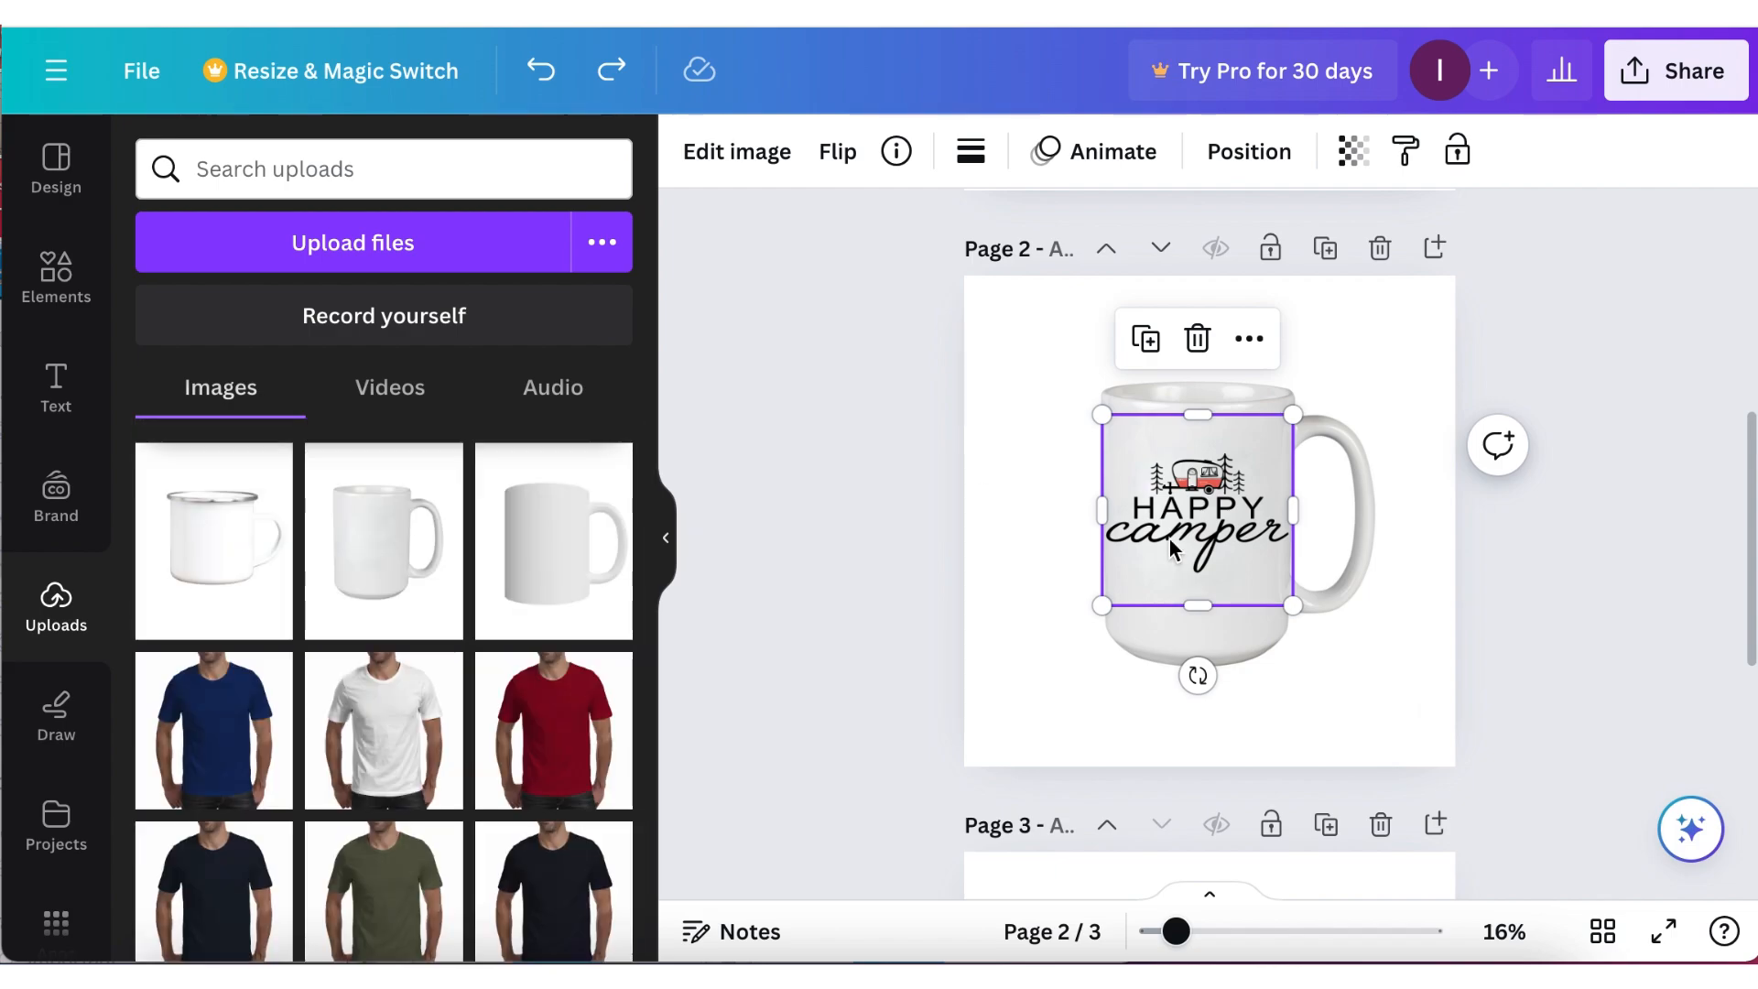
{"action": "left_click_drag", "start_coordinate": [1293, 605], "coordinate": [1280, 596]}
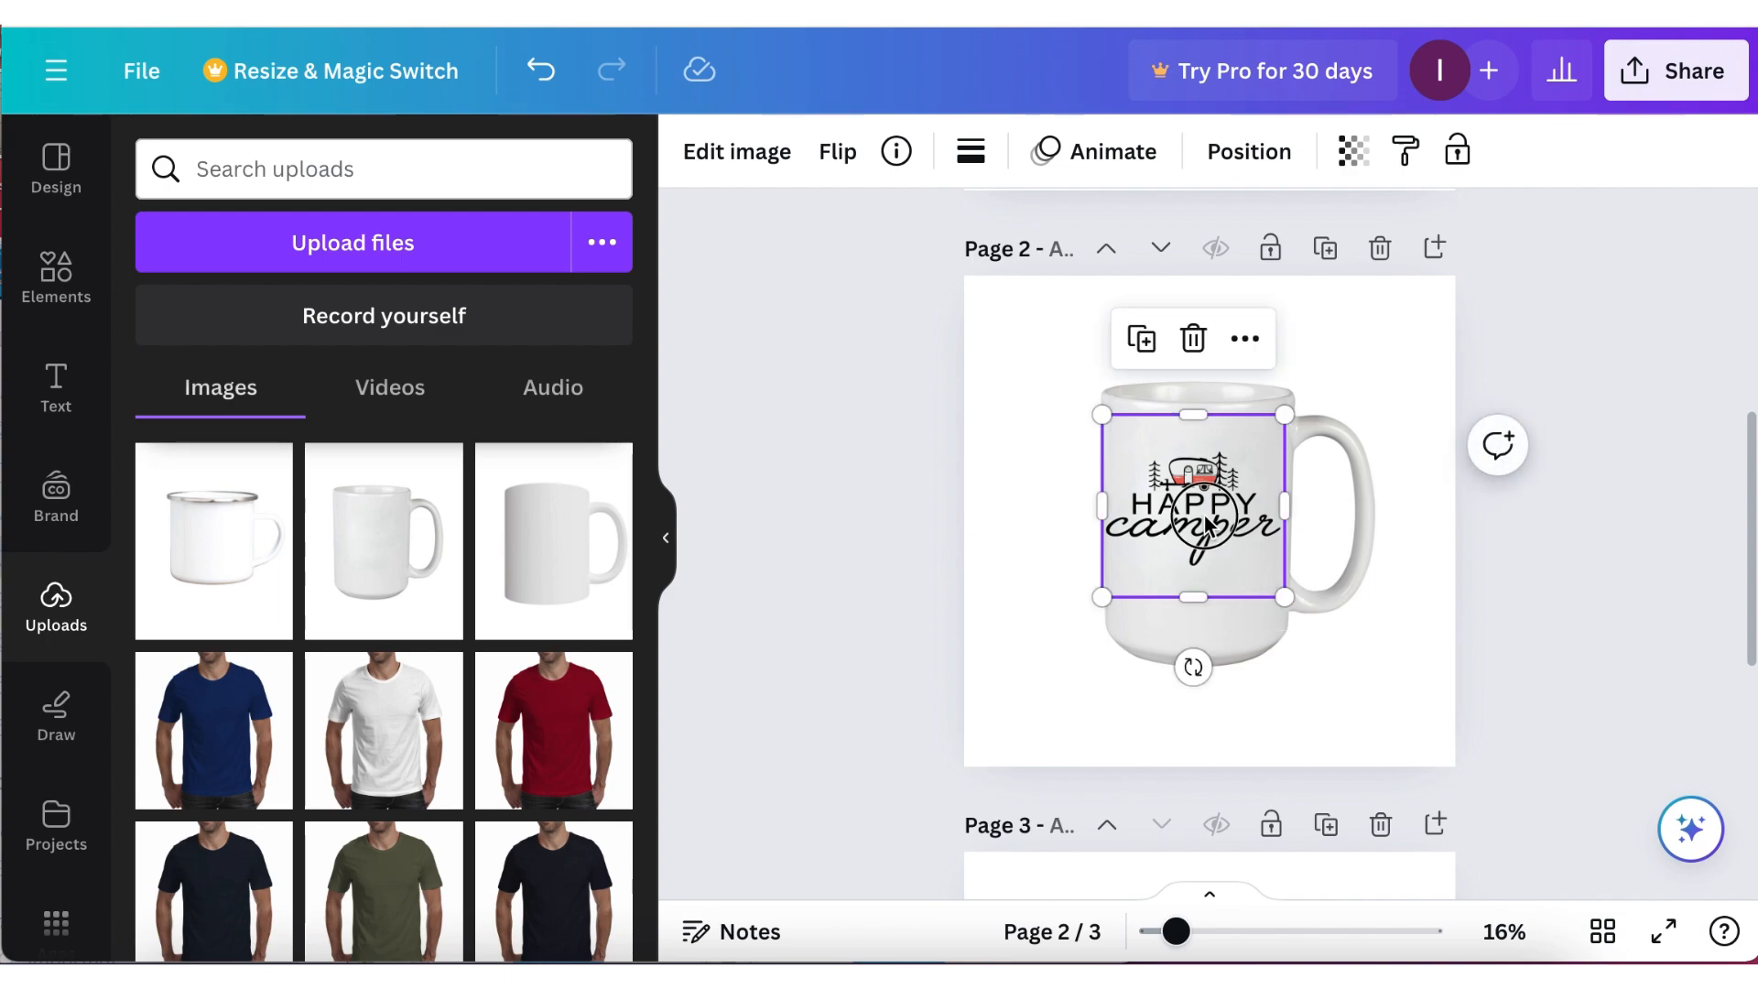
{"action": "left_click_drag", "start_coordinate": [1209, 526], "coordinate": [1209, 520]}
{"action": "left_click", "coordinate": [1420, 742]}
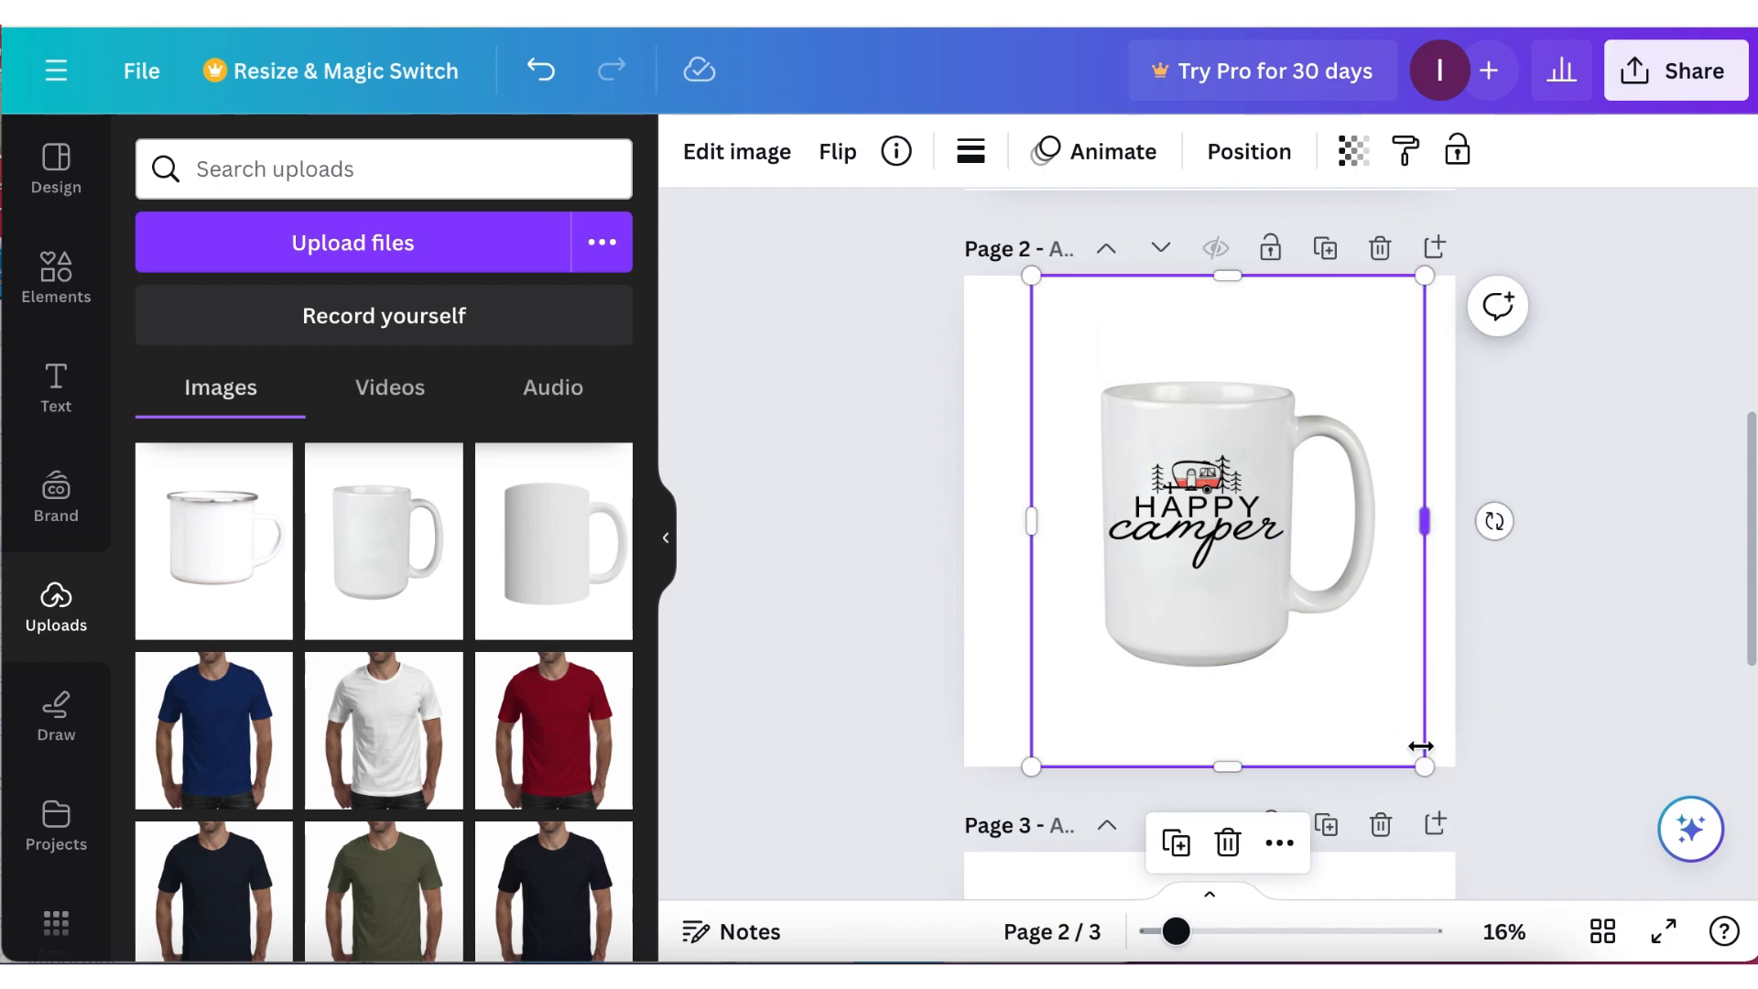
{"action": "left_click", "coordinate": [1589, 746]}
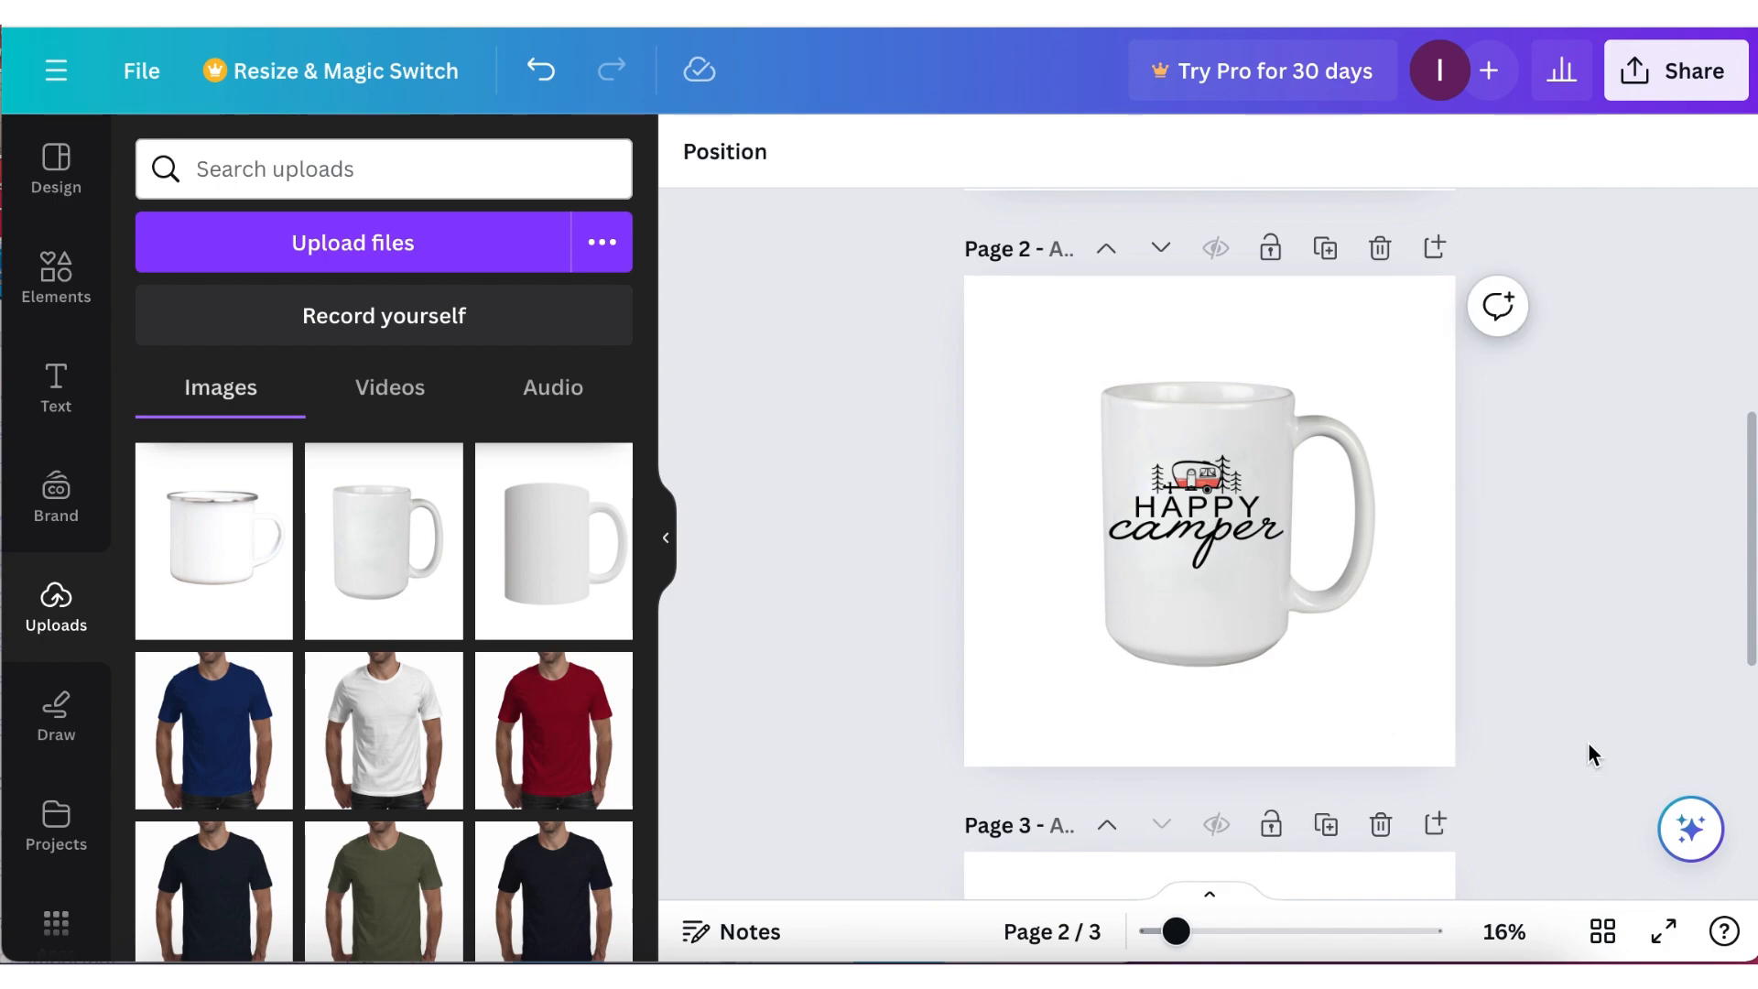
{"action": "scroll", "coordinate": [1455, 607], "scroll_direction": "up", "scroll_amount": 5}
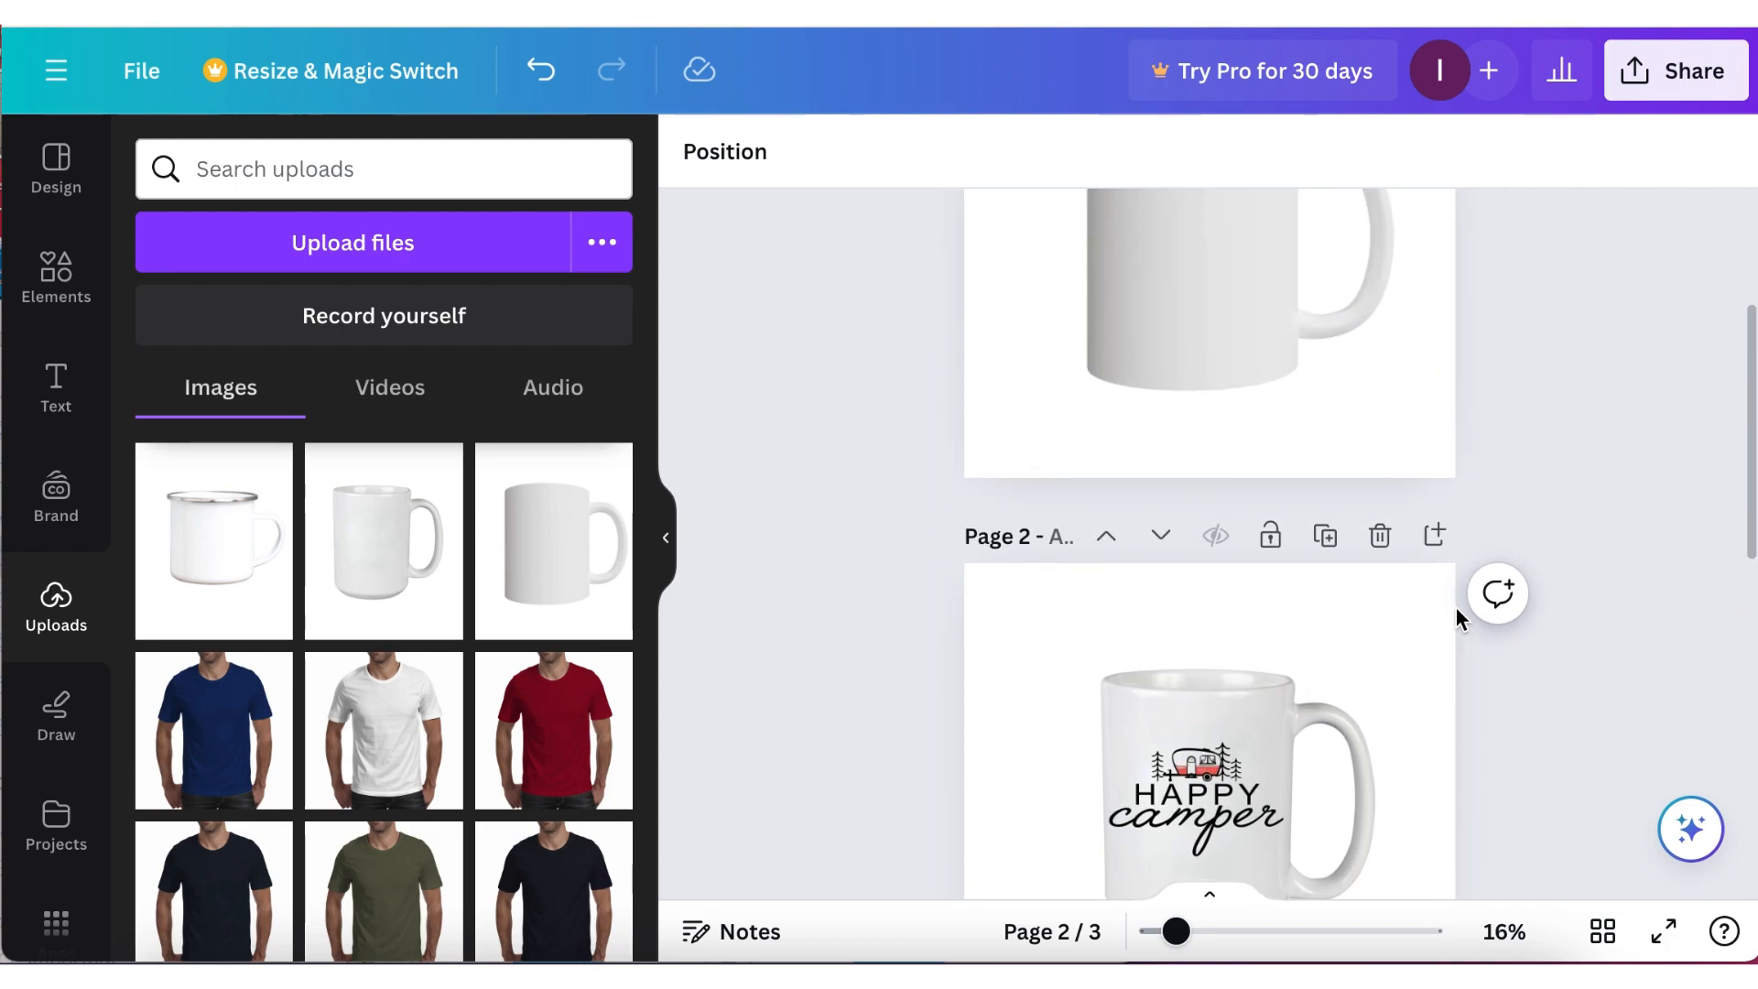
{"action": "scroll", "coordinate": [1309, 844], "scroll_direction": "down", "scroll_amount": 3}
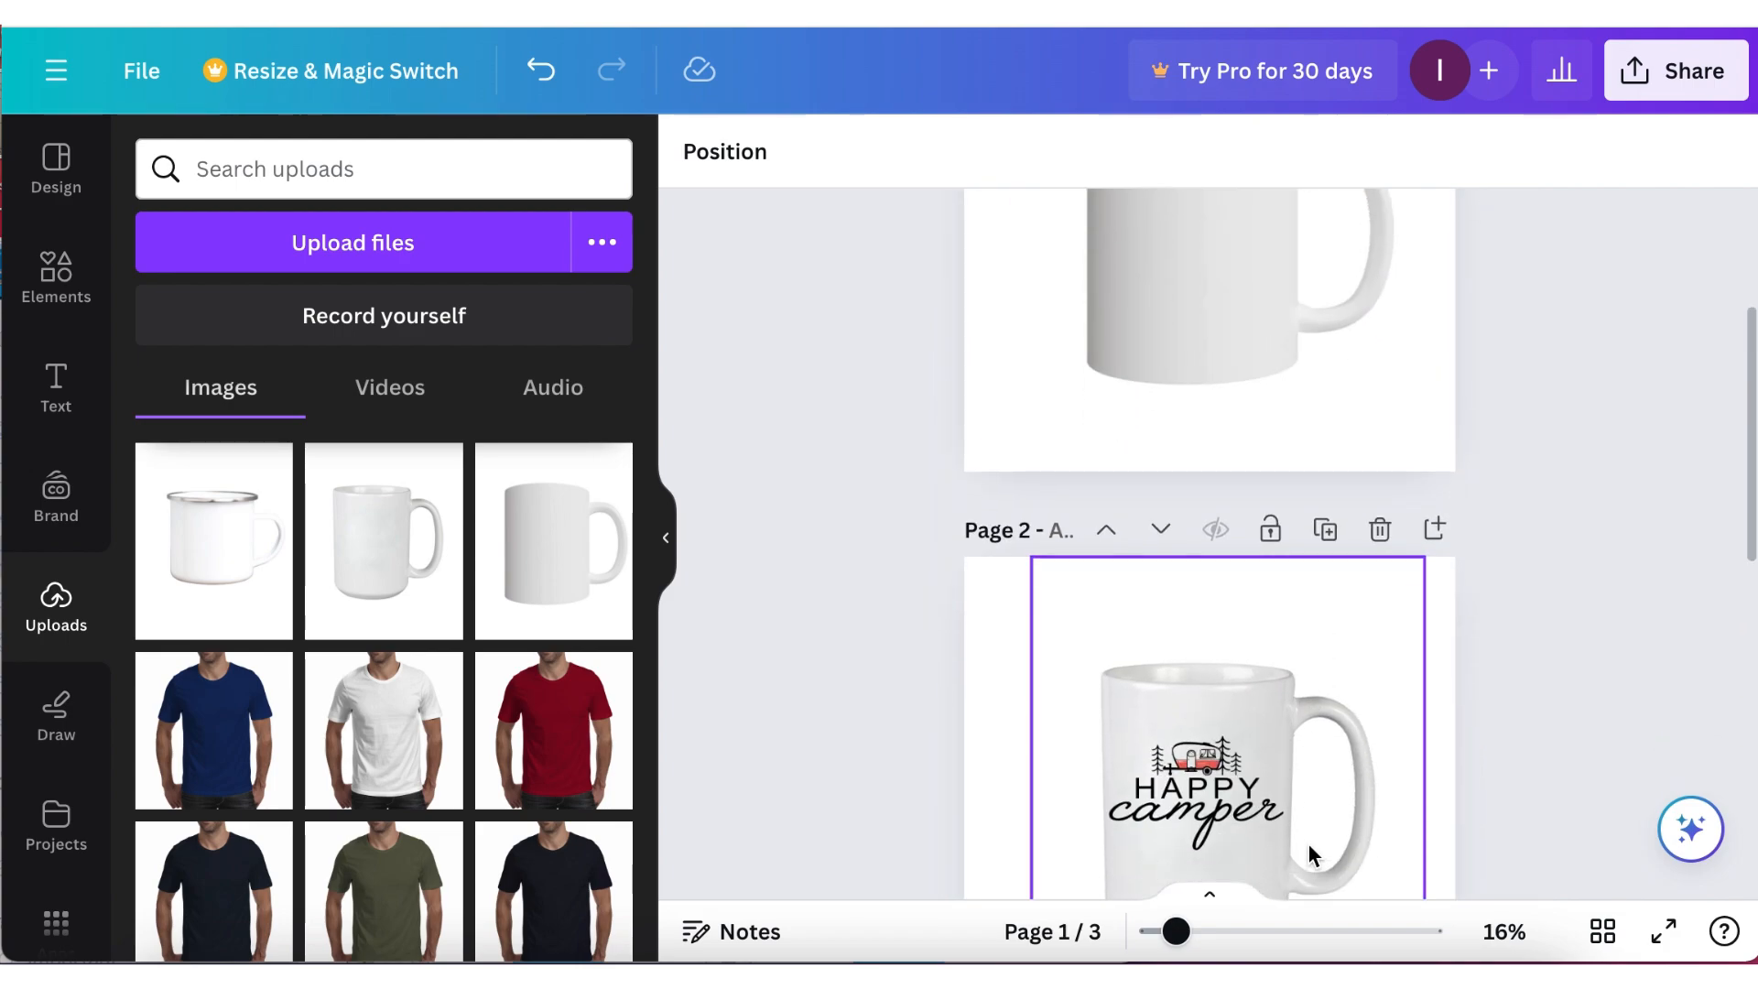
Set the transparency of the "Happy camper" artwork on the 15oz mug to 95.
{"action": "left_click", "coordinate": [1208, 741]}
{"action": "left_click", "coordinate": [1355, 153]}
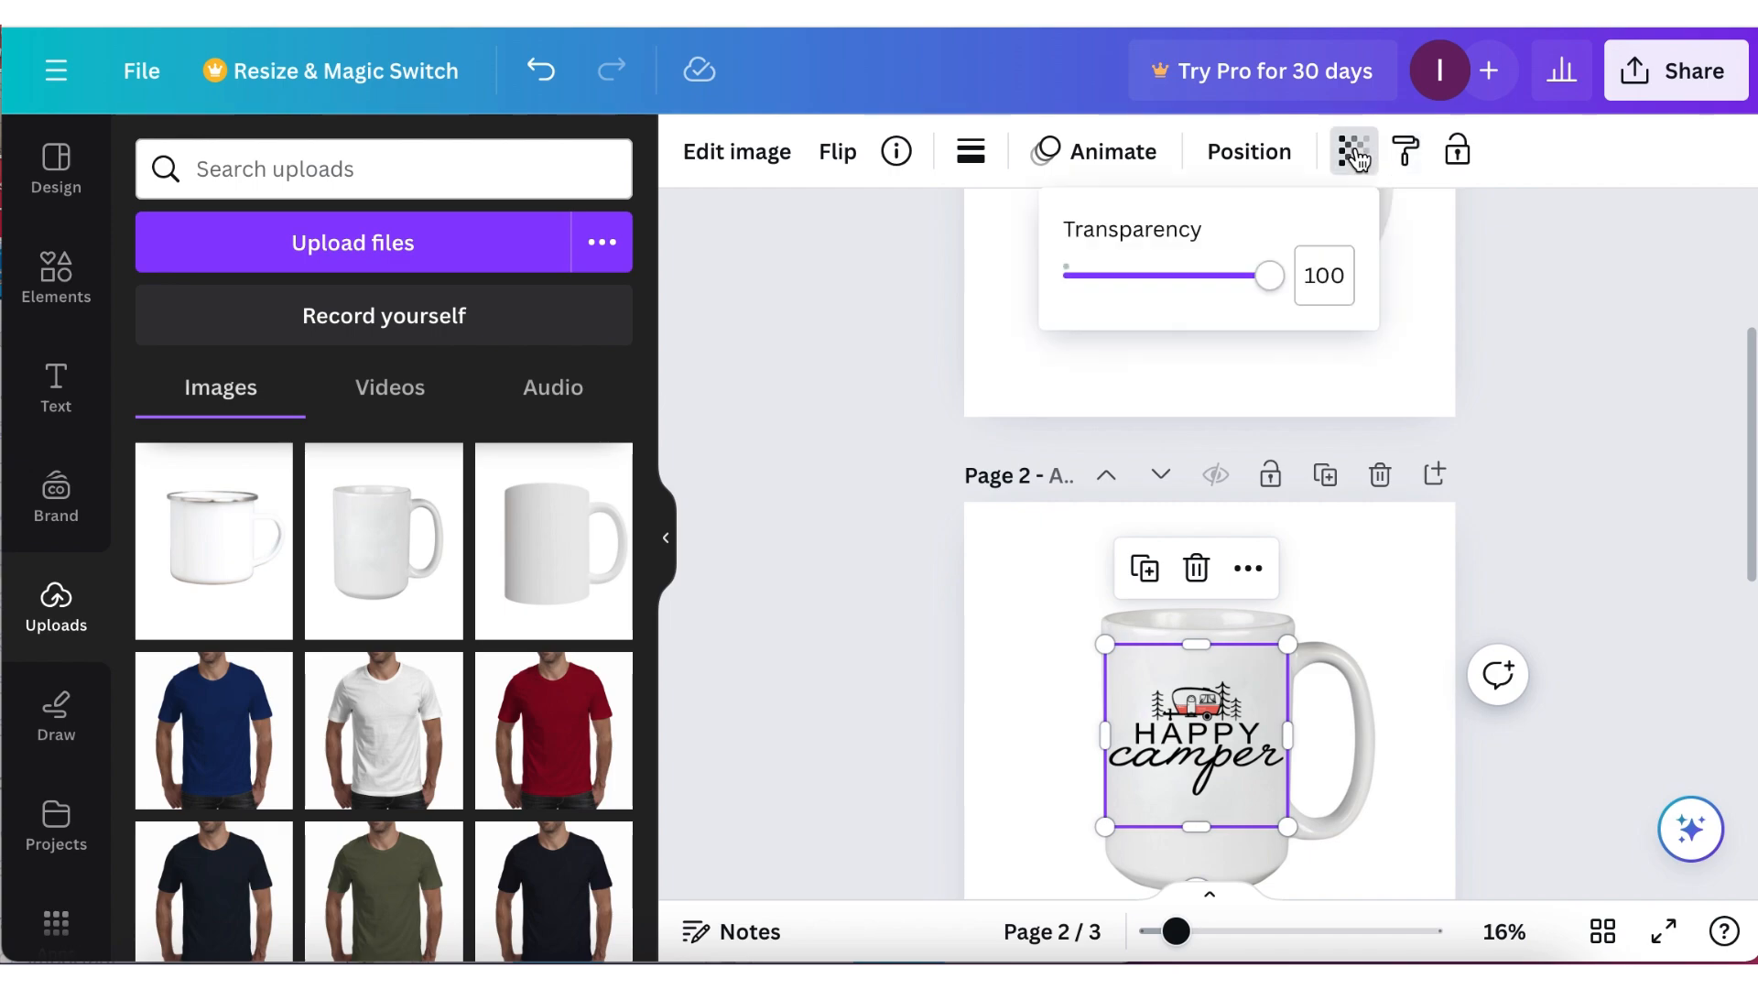
{"action": "left_click_drag", "start_coordinate": [1272, 286], "coordinate": [1258, 284]}
{"action": "left_click", "coordinate": [1562, 431]}
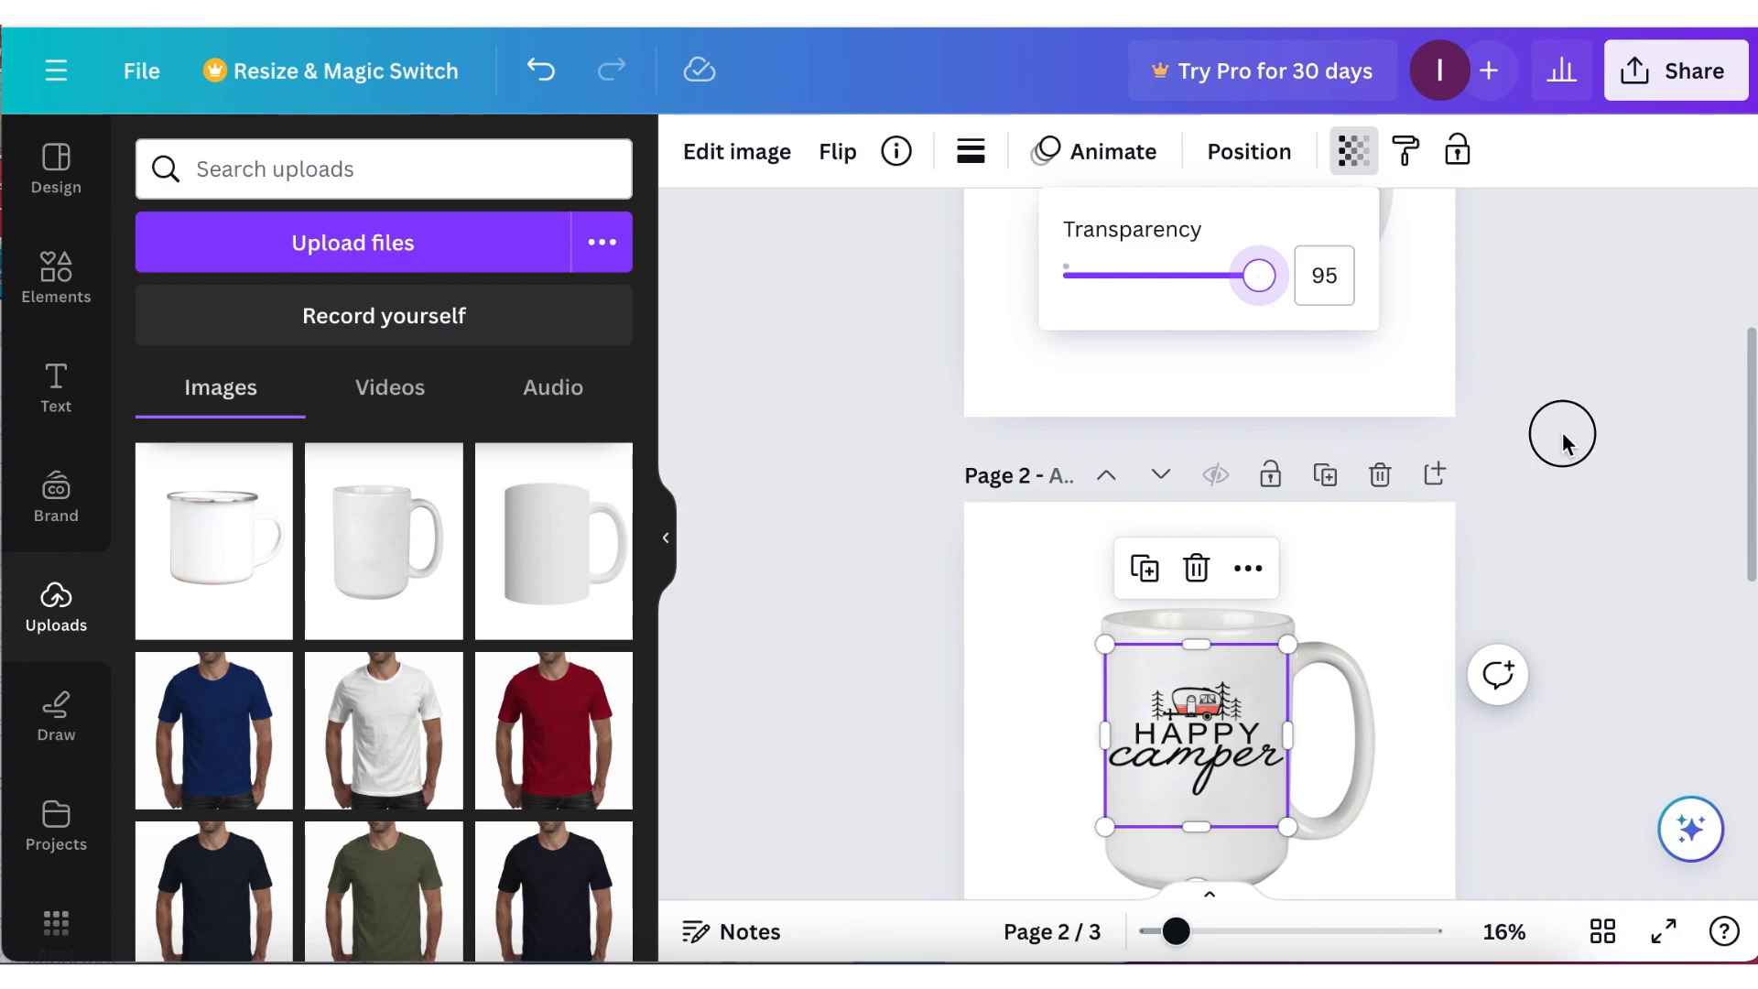
{"action": "scroll", "coordinate": [1541, 641], "scroll_direction": "down", "scroll_amount": 5}
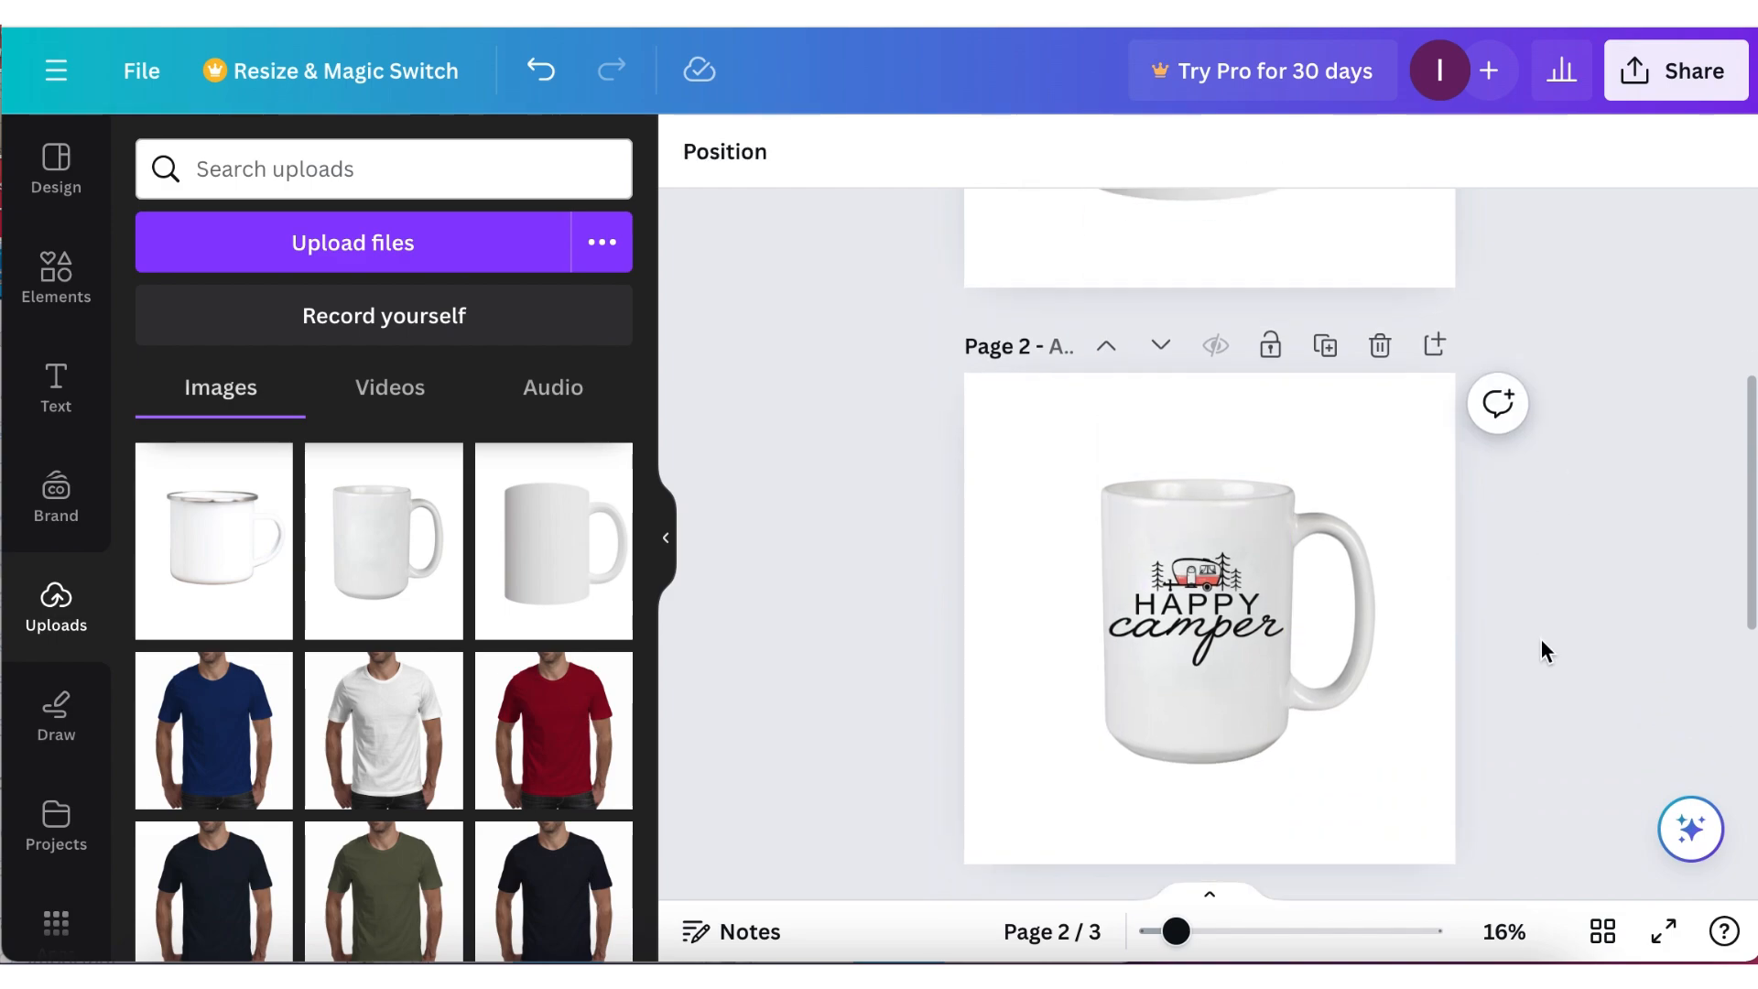
Add page 4 after the enamel mug page, insert the "Happy camper" artwork and enlarge it to fill the whole page.
{"action": "scroll", "coordinate": [1544, 648], "scroll_direction": "down", "scroll_amount": 3}
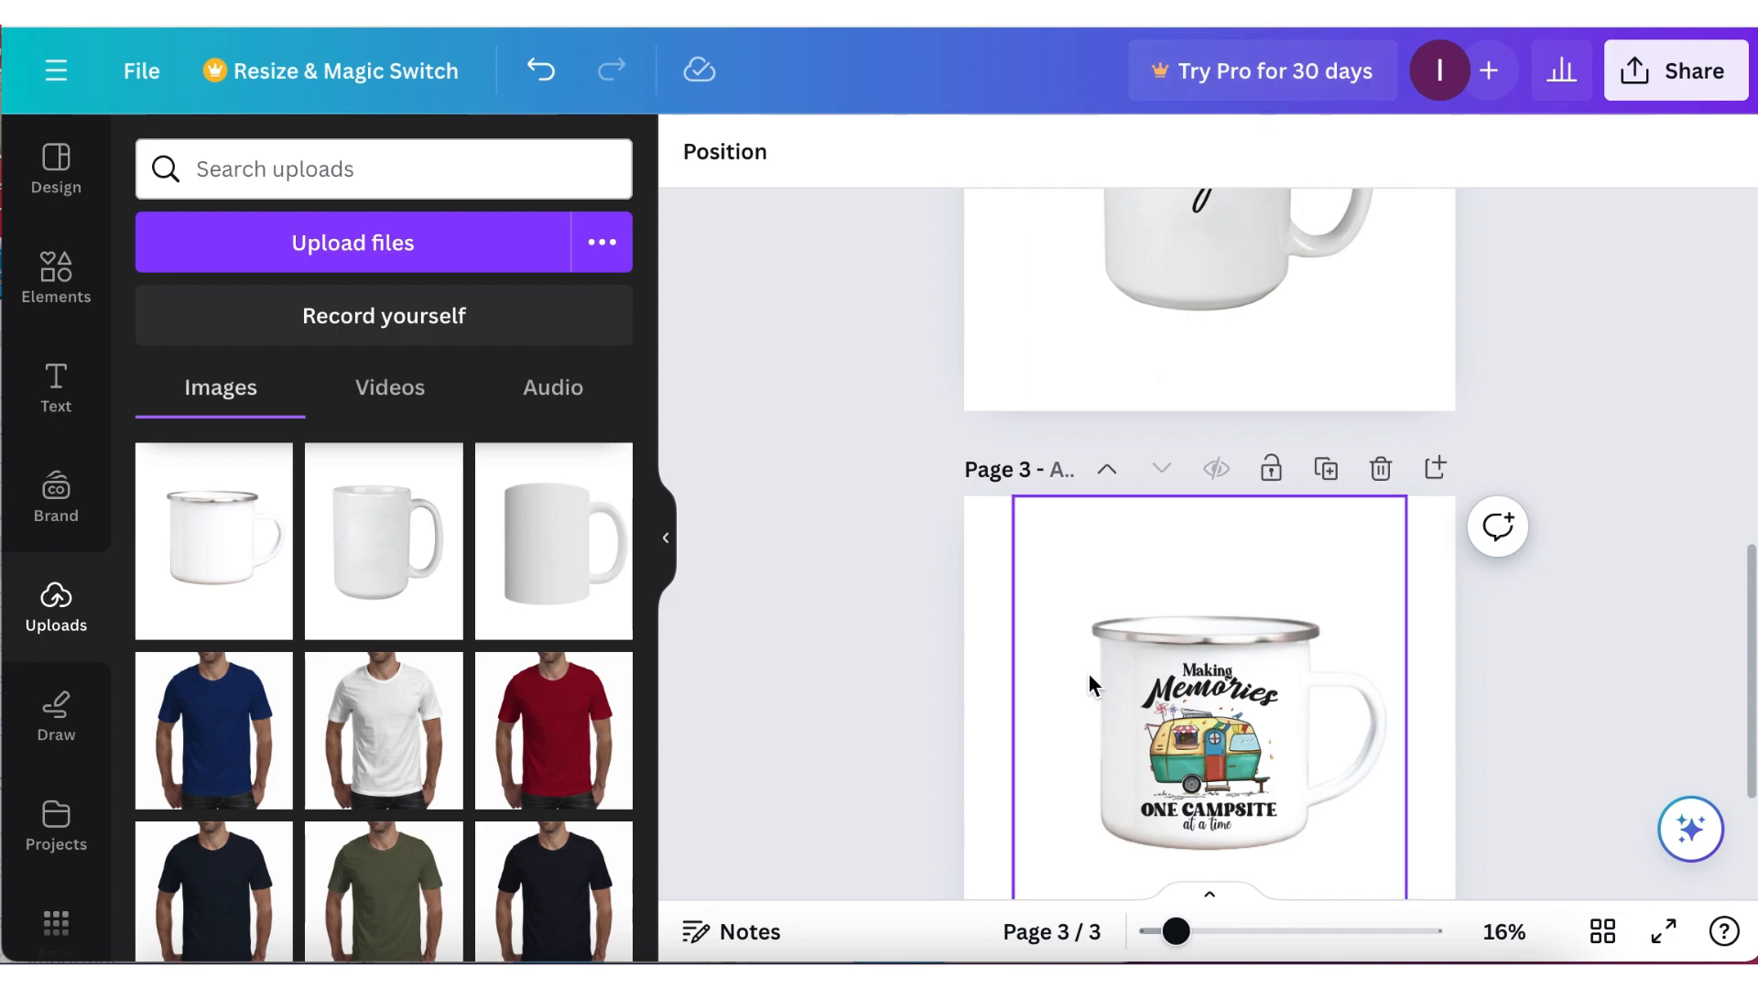
{"action": "scroll", "coordinate": [1090, 674], "scroll_direction": "down", "scroll_amount": 3}
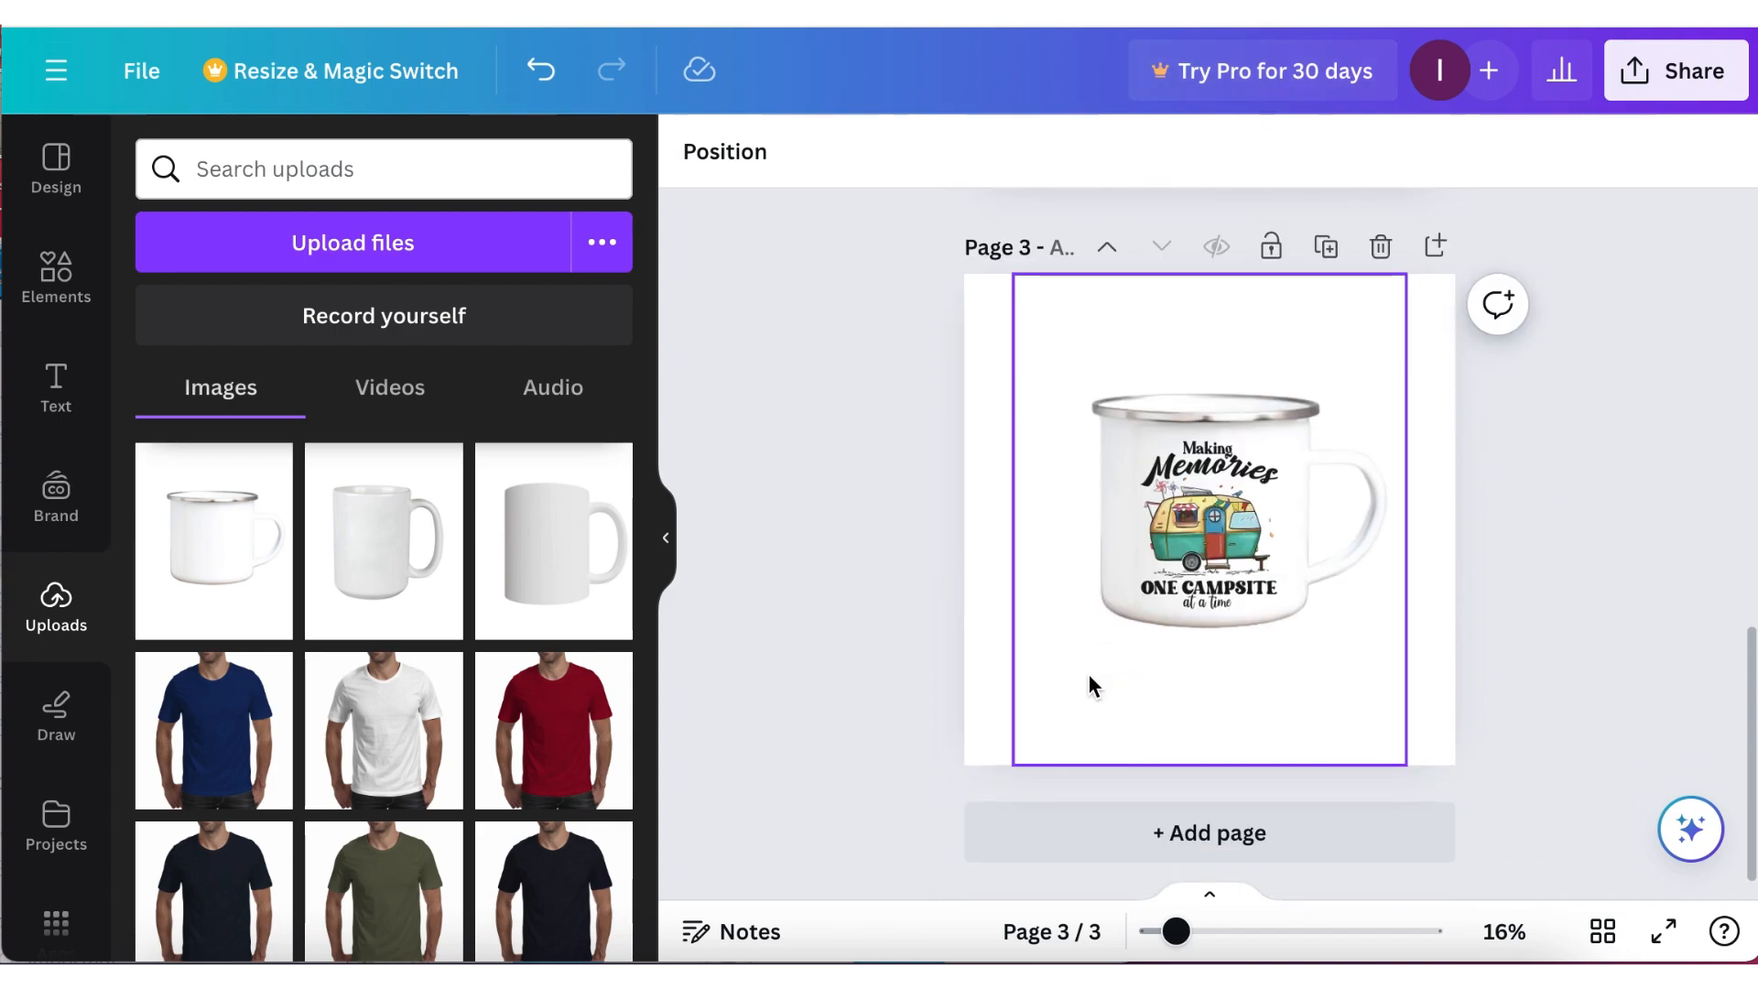
{"action": "left_click", "coordinate": [1188, 833]}
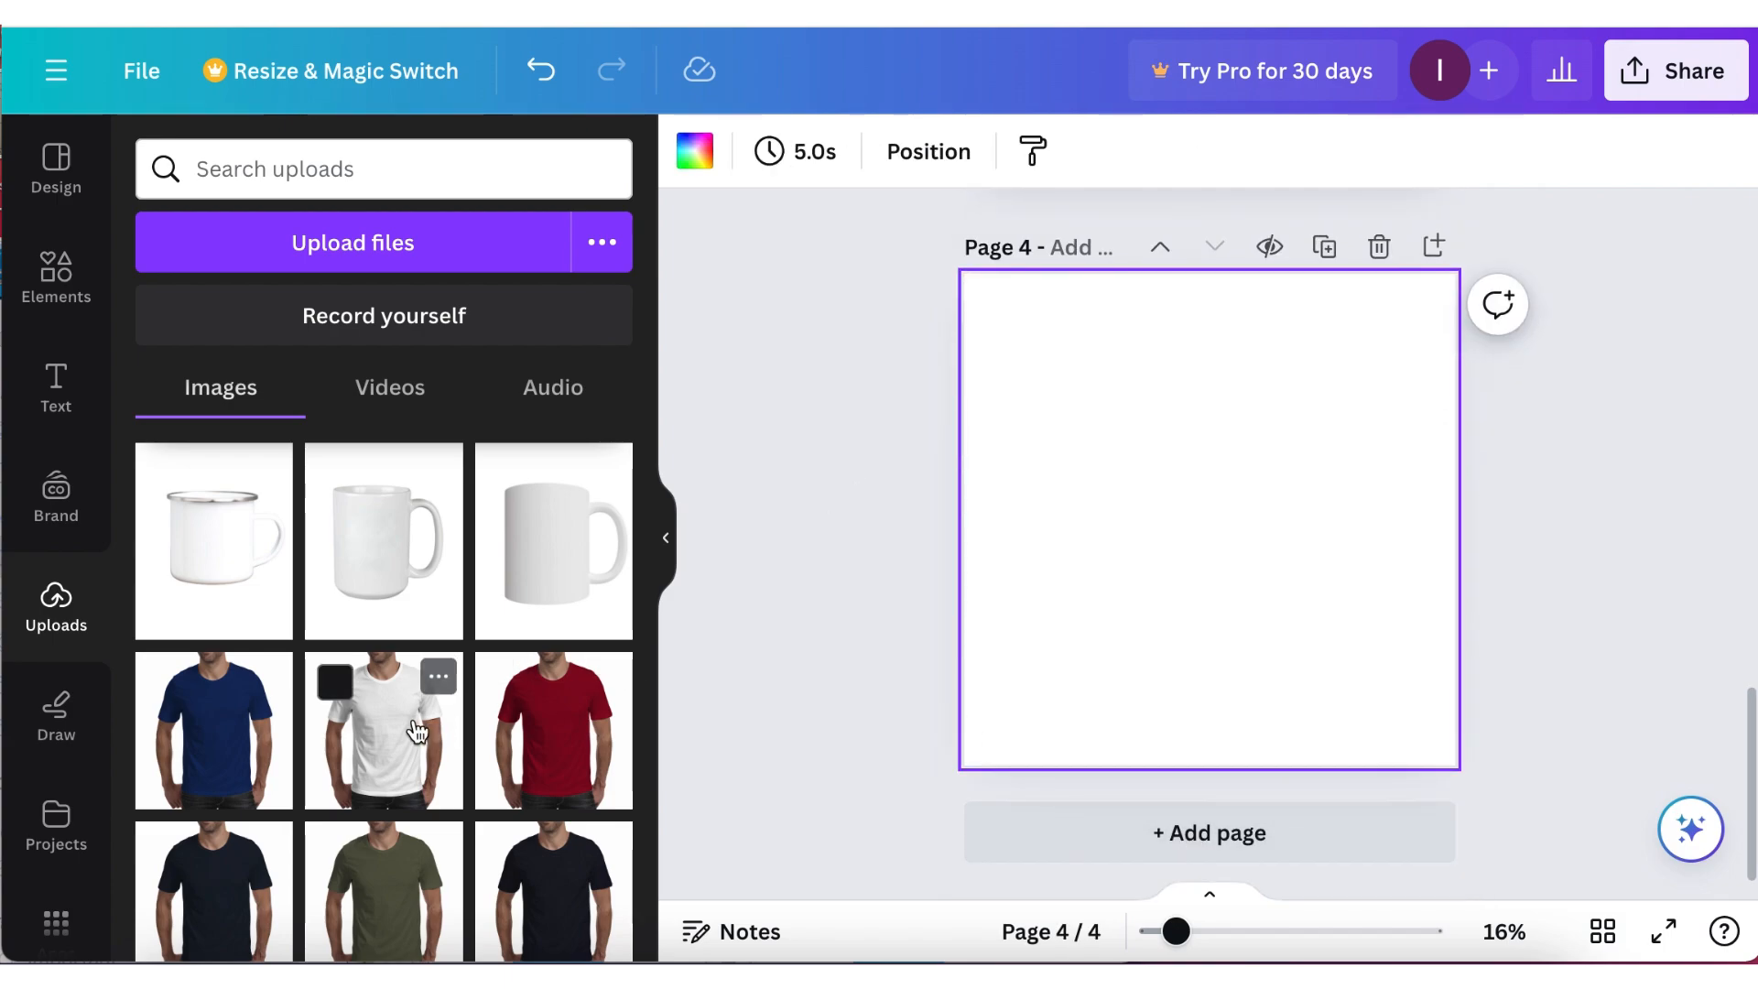
{"action": "scroll", "coordinate": [417, 732], "scroll_direction": "down", "scroll_amount": 10}
{"action": "scroll", "coordinate": [416, 732], "scroll_direction": "down", "scroll_amount": 3}
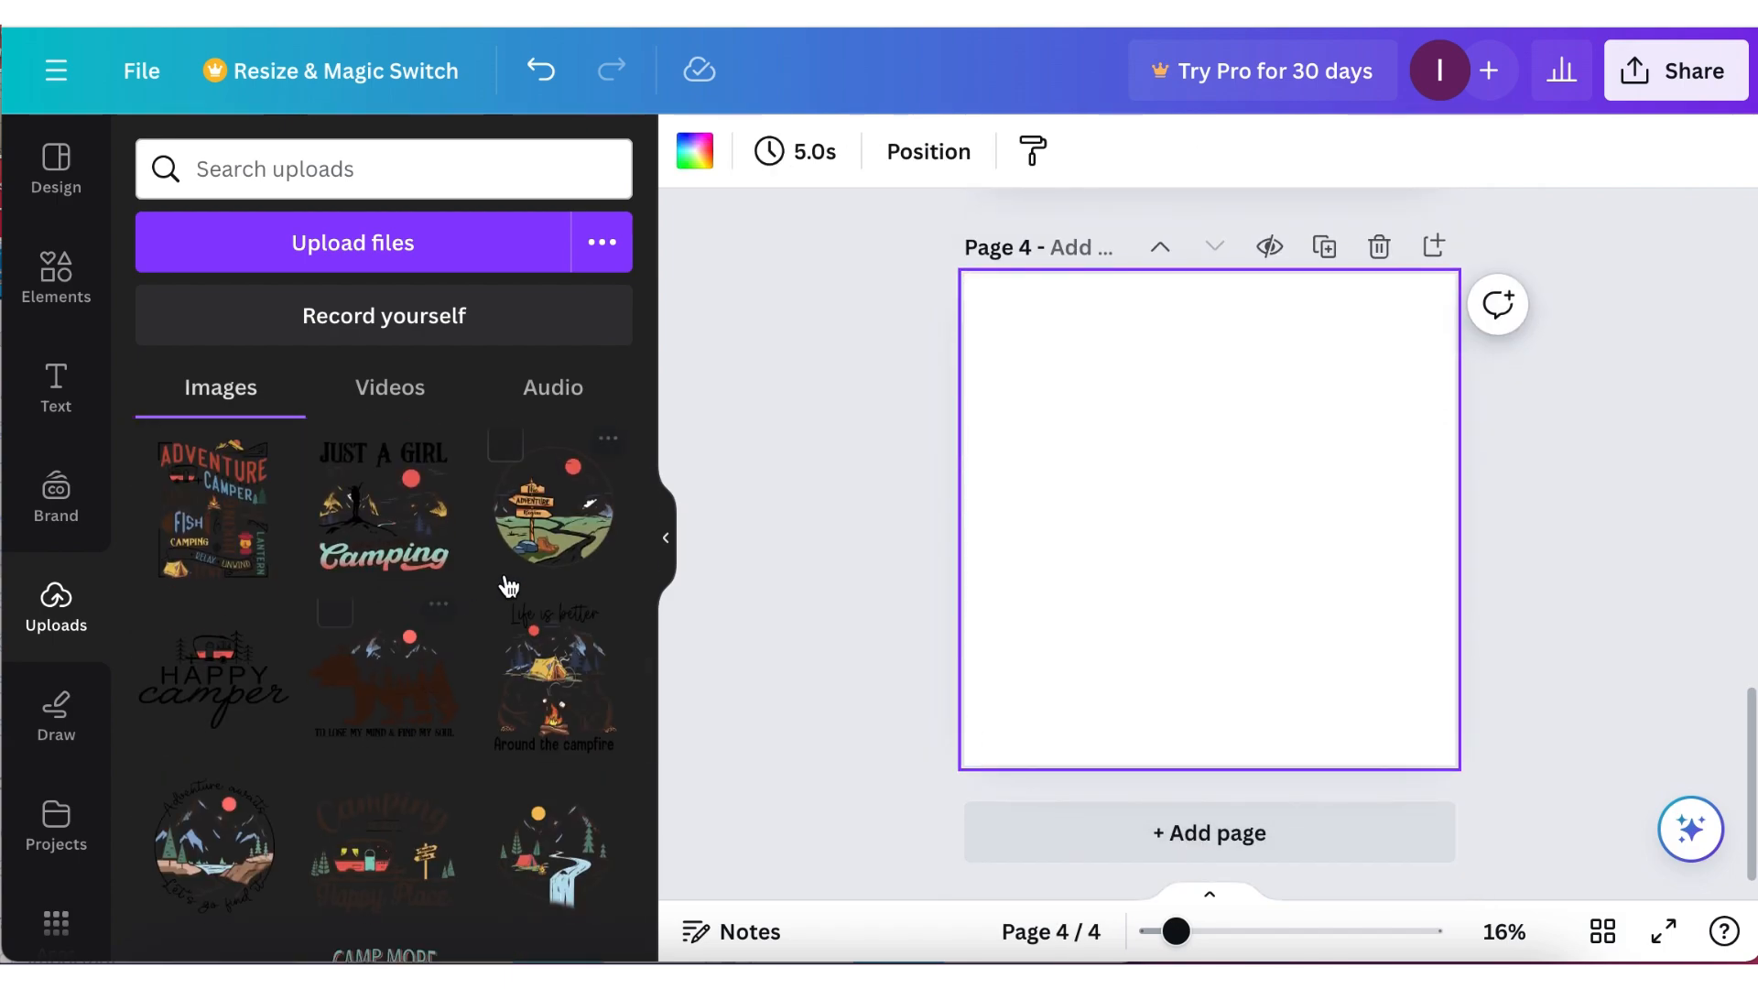
{"action": "left_click", "coordinate": [215, 668]}
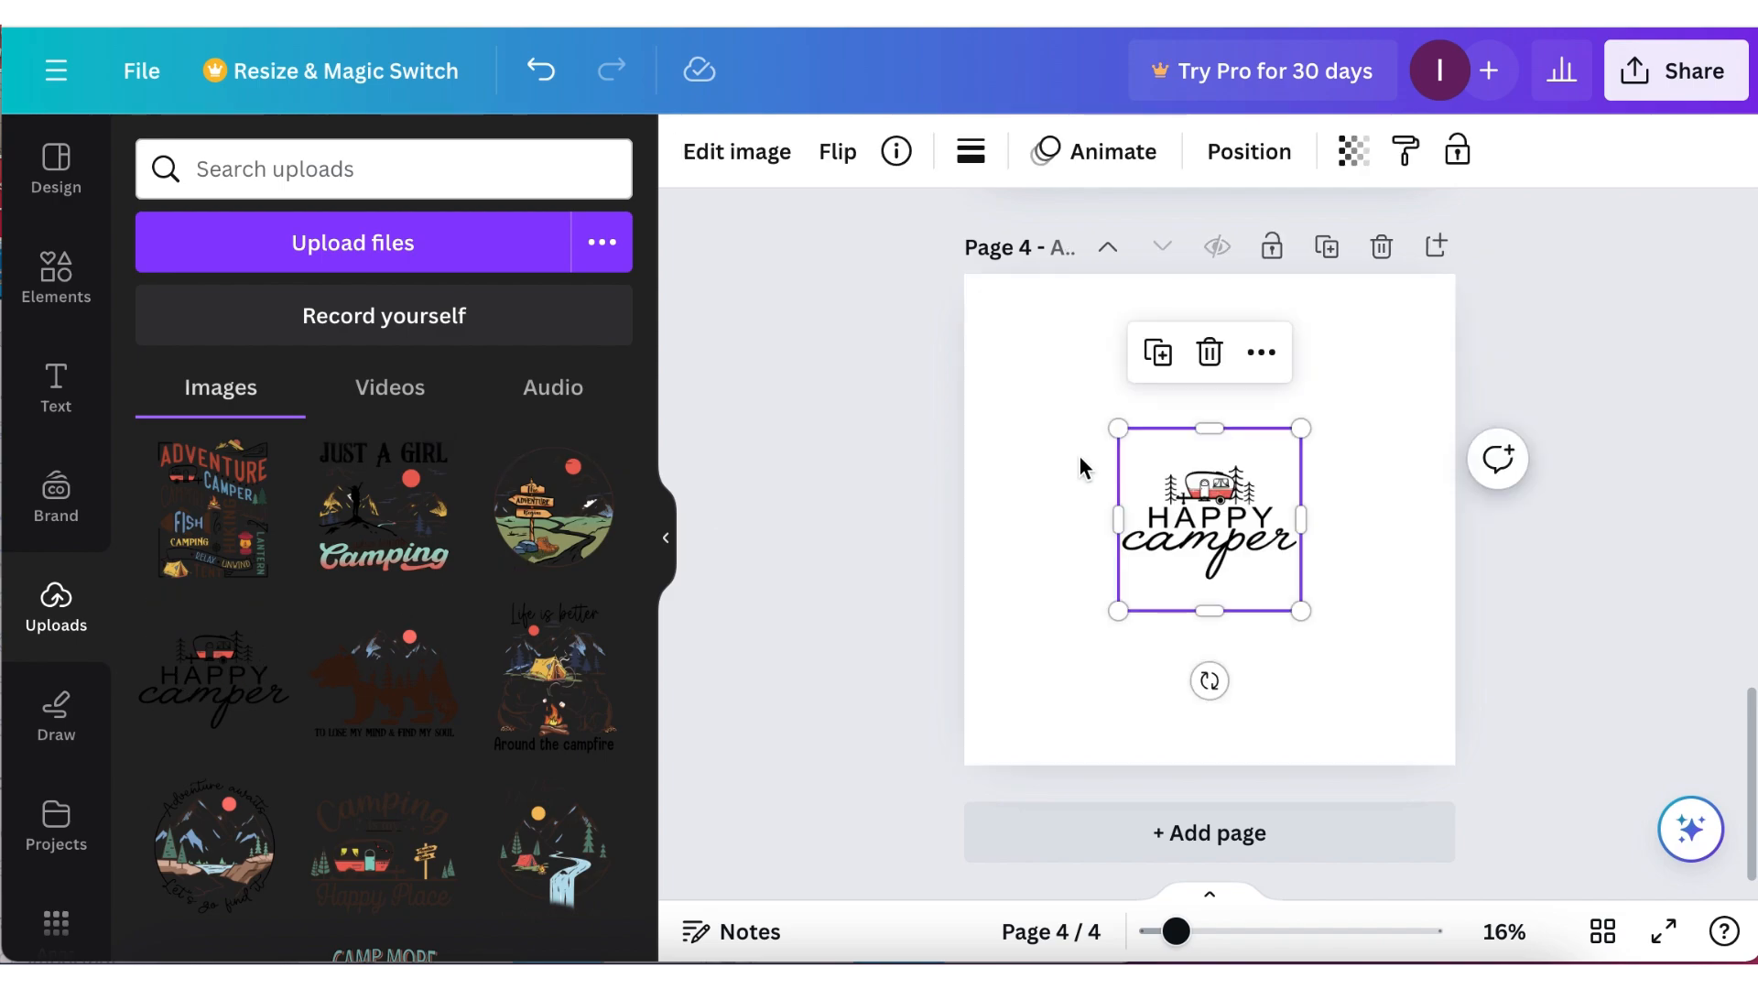
{"action": "left_click_drag", "start_coordinate": [1118, 427], "coordinate": [984, 264]}
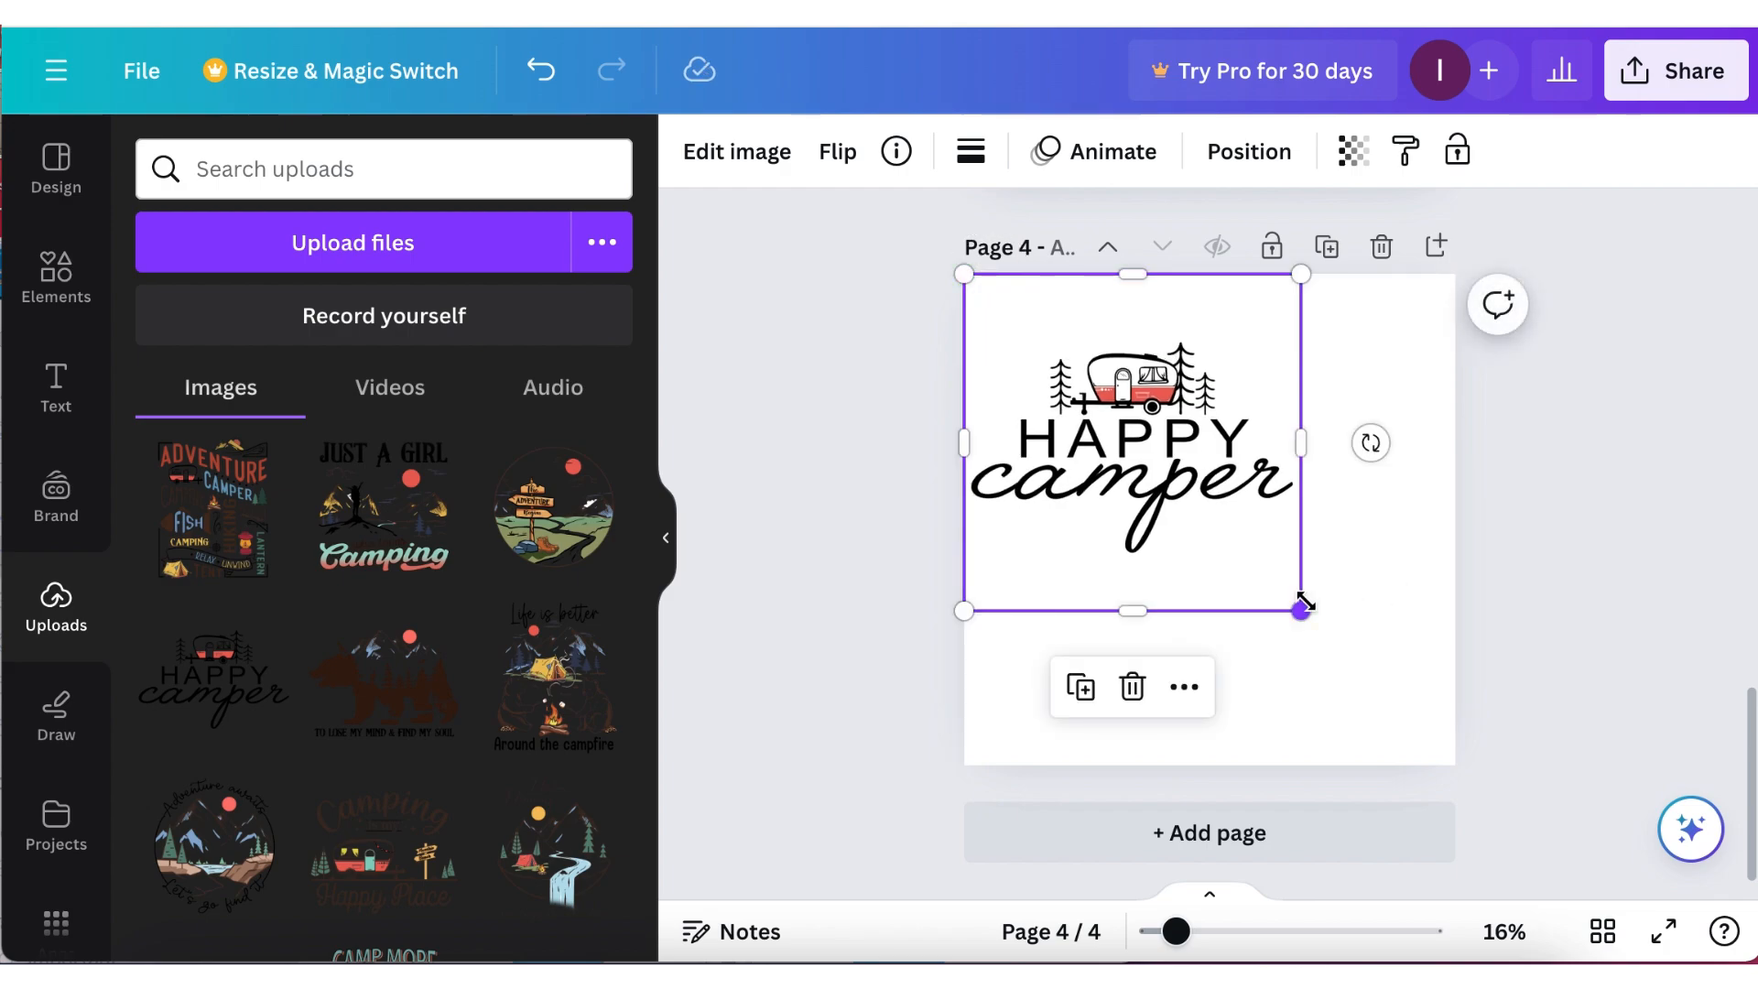
{"action": "left_click_drag", "start_coordinate": [1302, 612], "coordinate": [1456, 753]}
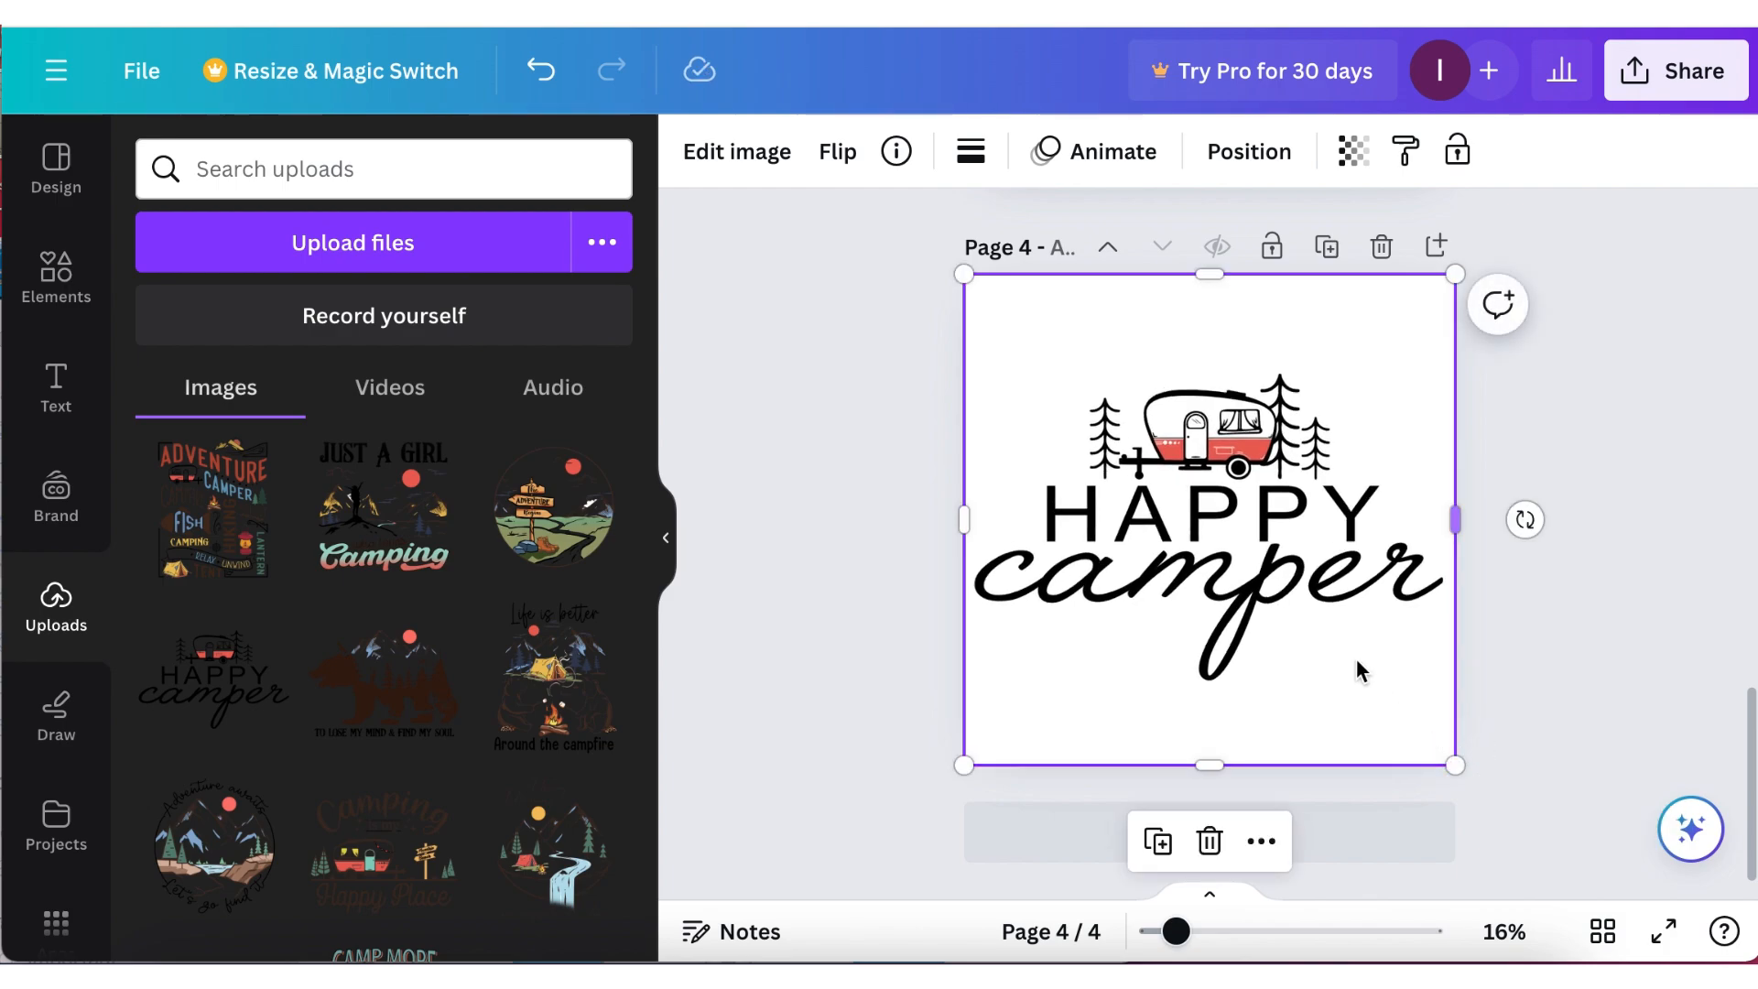
{"action": "left_click", "coordinate": [1594, 686]}
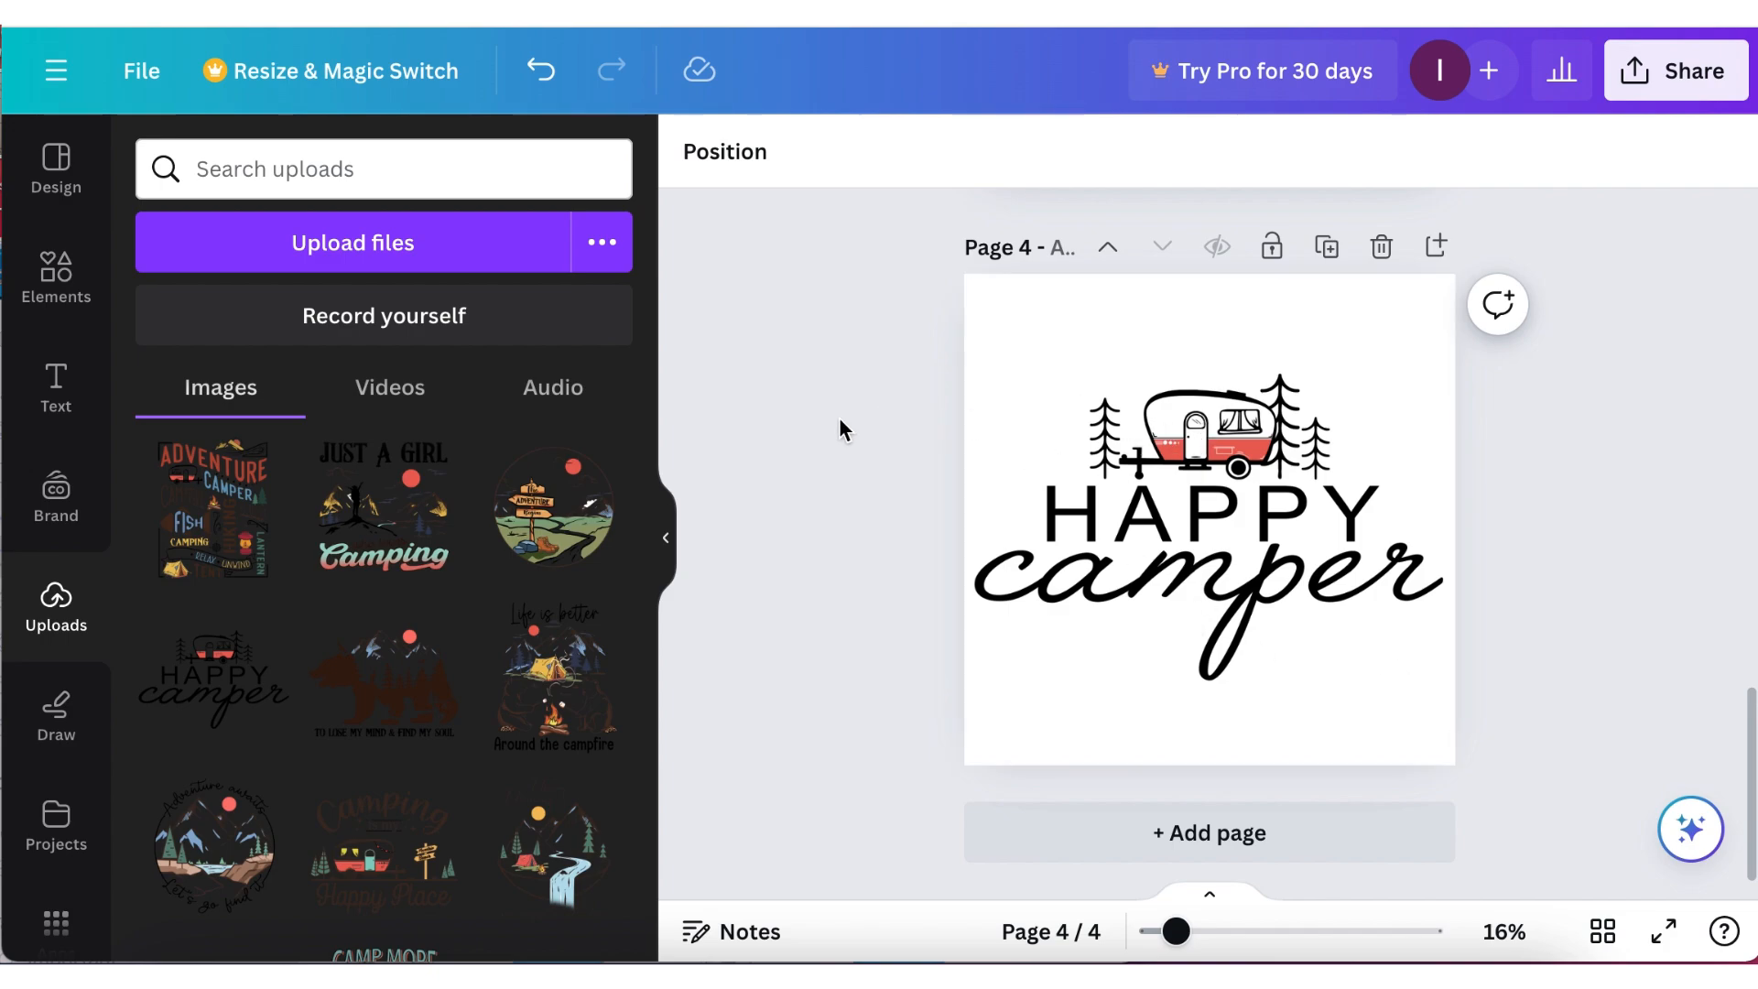
Switch to the T-shirt design and add the recently used square frame to page 1 over the beige T-shirt.
{"action": "scroll", "coordinate": [840, 420], "scroll_direction": "up", "scroll_amount": 15}
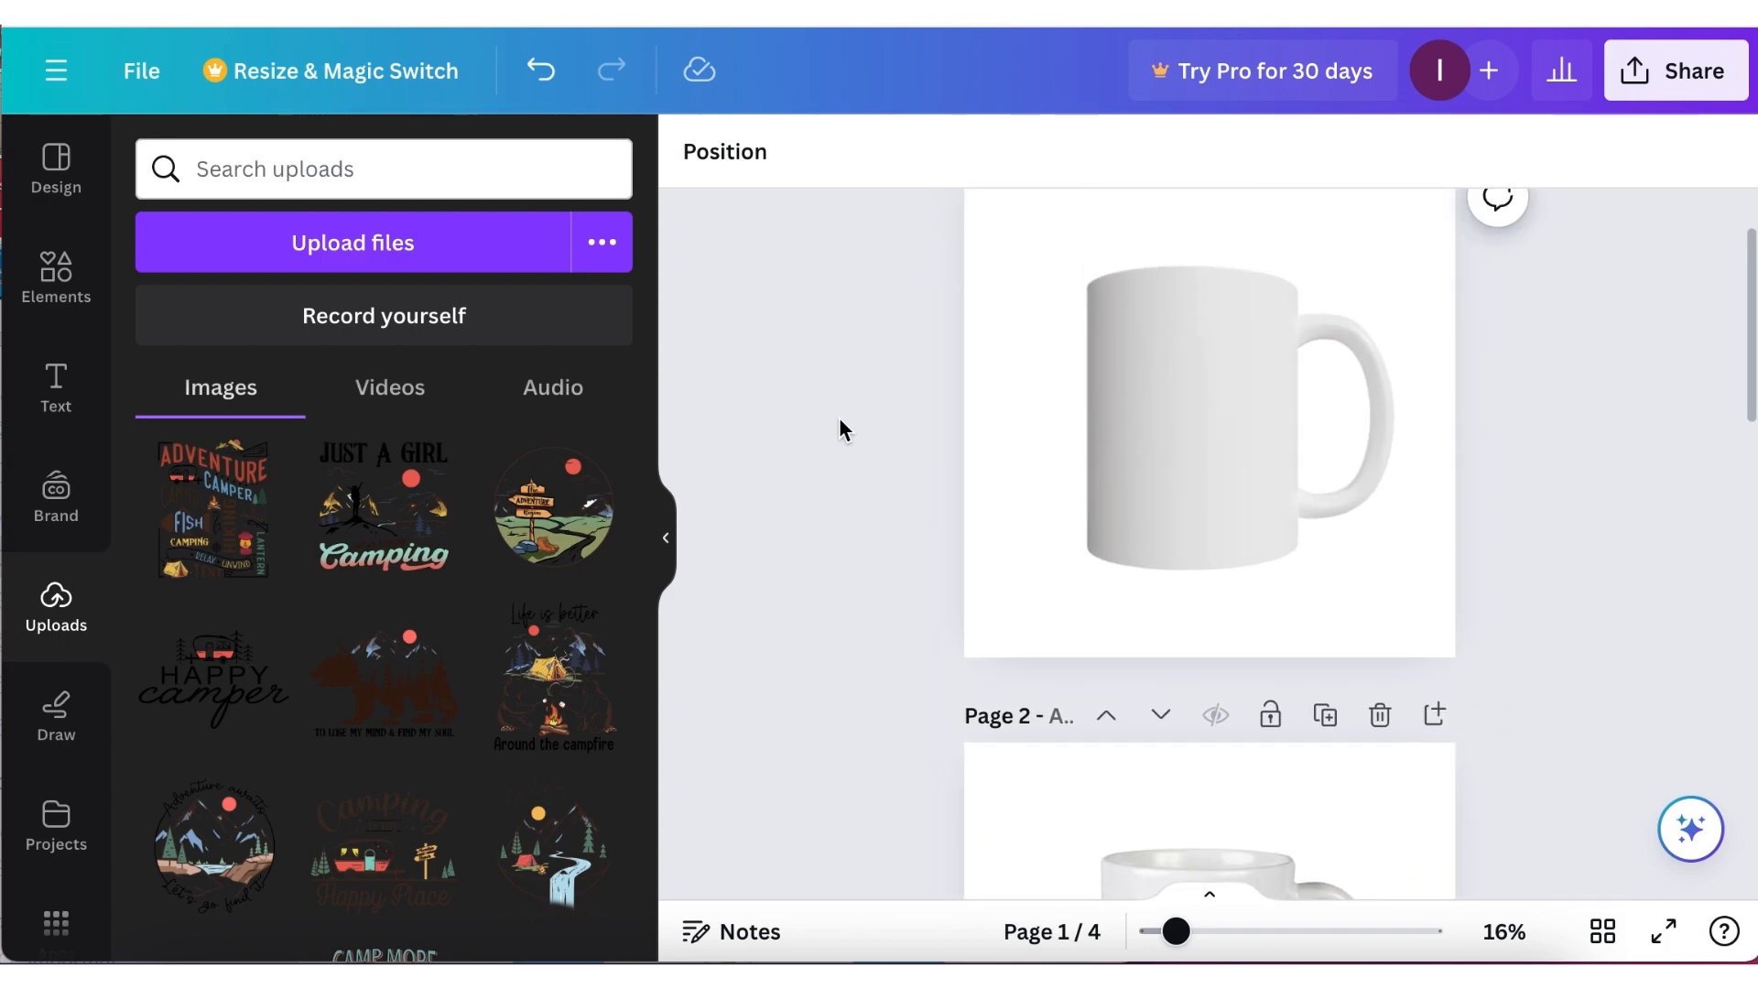
{"action": "scroll", "coordinate": [841, 423], "scroll_direction": "down", "scroll_amount": 5}
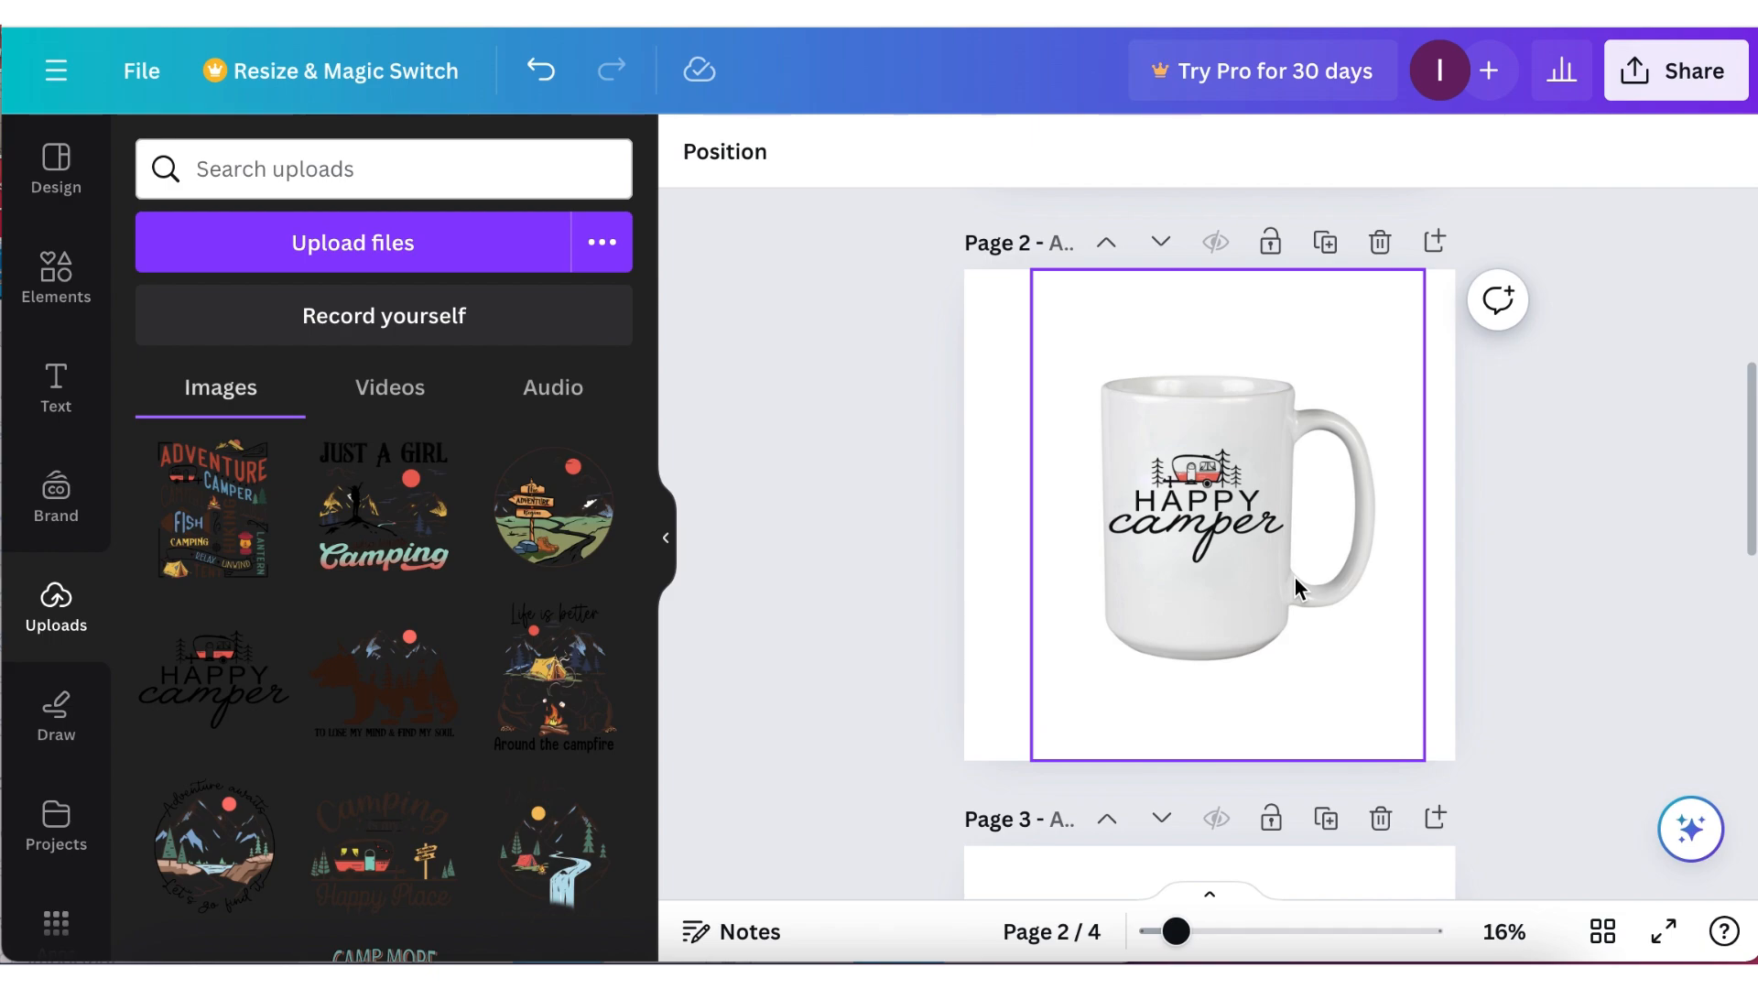
{"action": "left_click", "coordinate": [901, 447]}
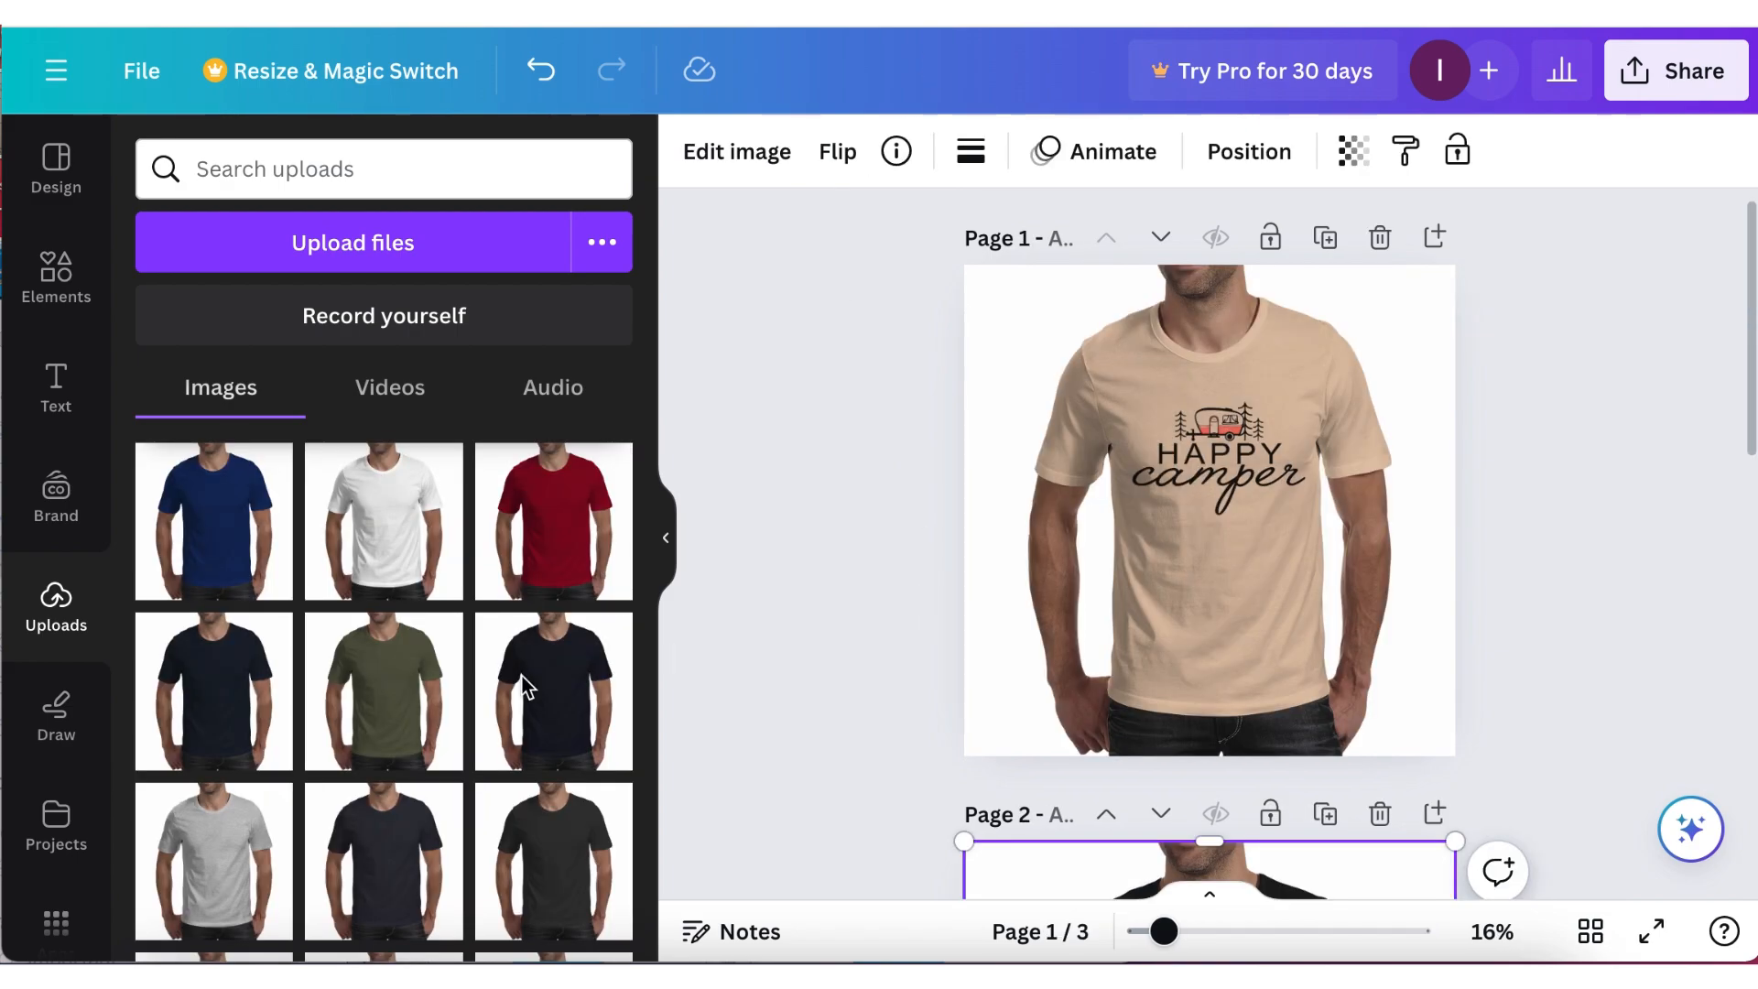
{"action": "left_click", "coordinate": [57, 275]}
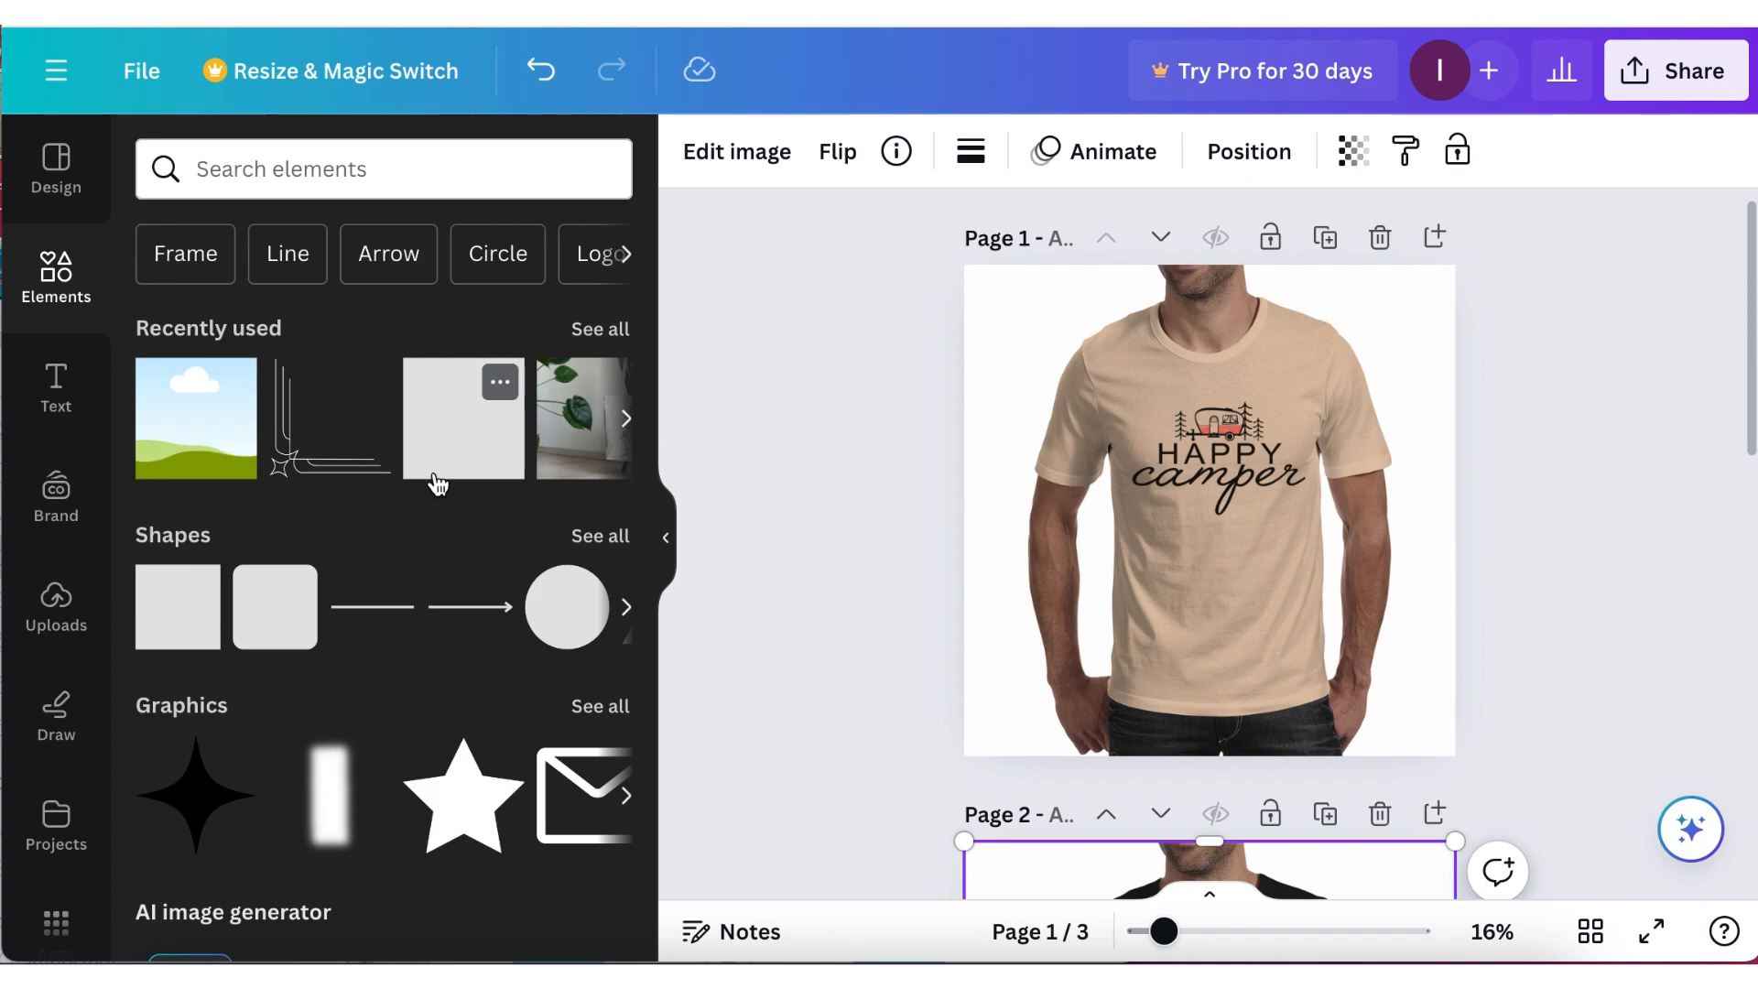
{"action": "scroll", "coordinate": [467, 462], "scroll_direction": "right", "scroll_amount": 10}
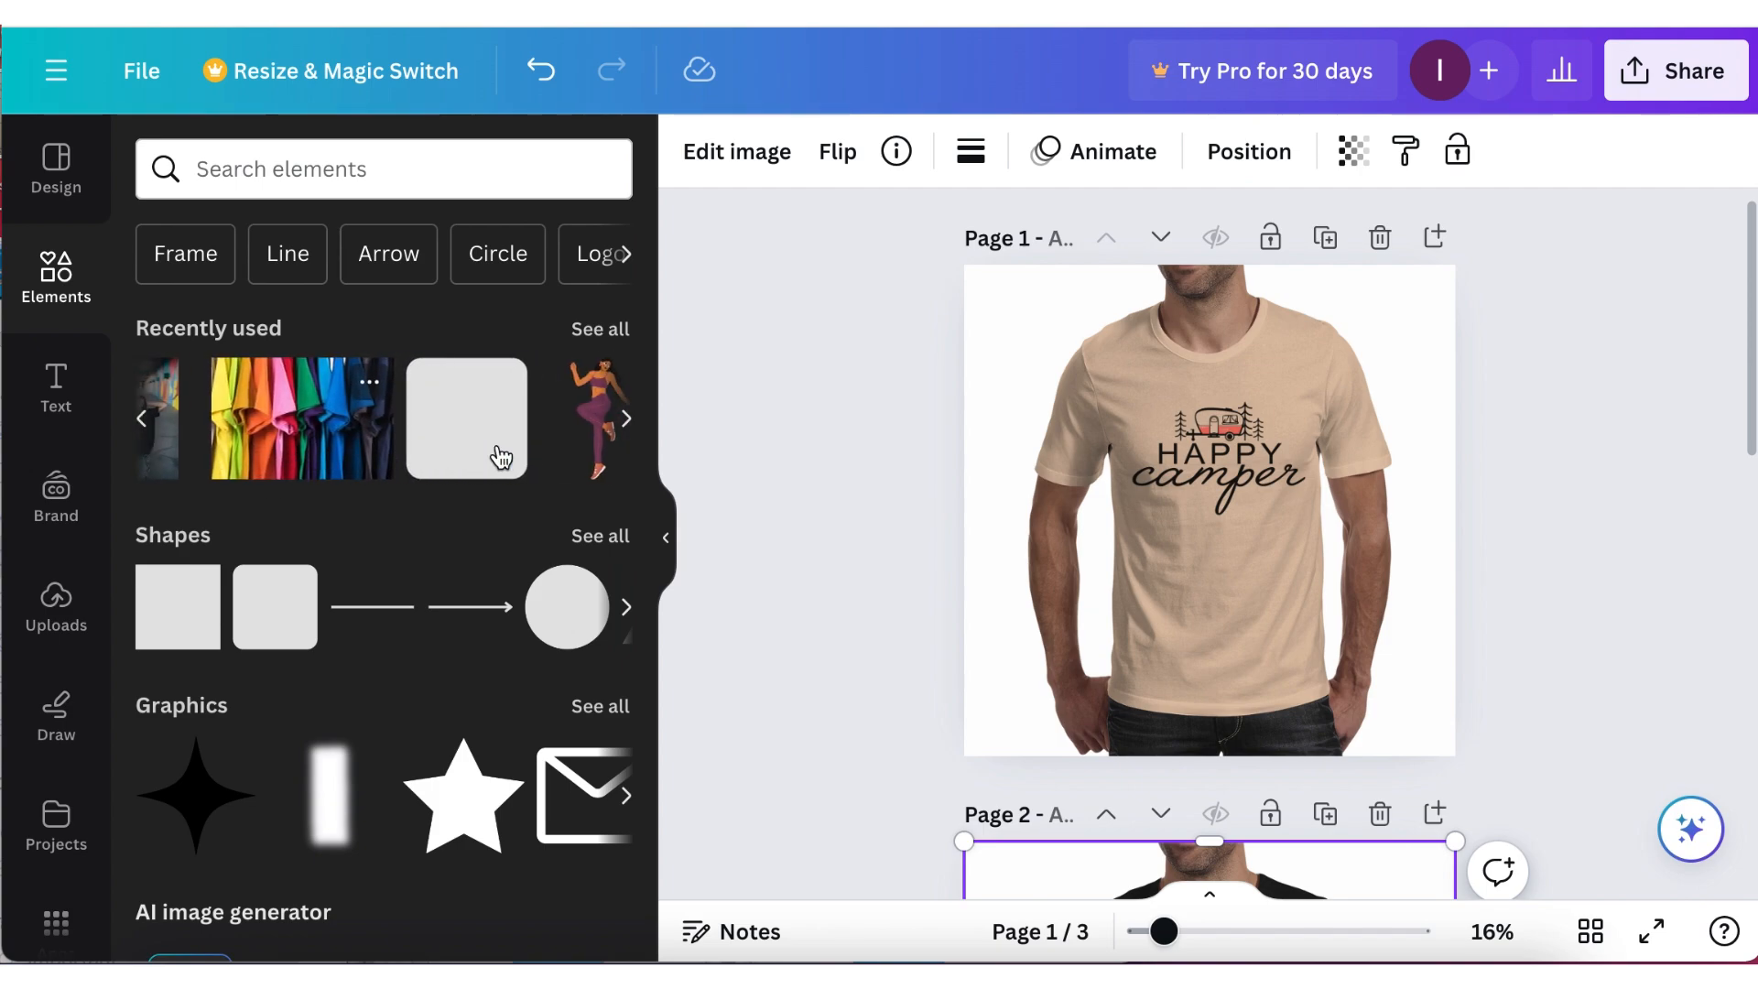
{"action": "scroll", "coordinate": [491, 455], "scroll_direction": "right", "scroll_amount": 10}
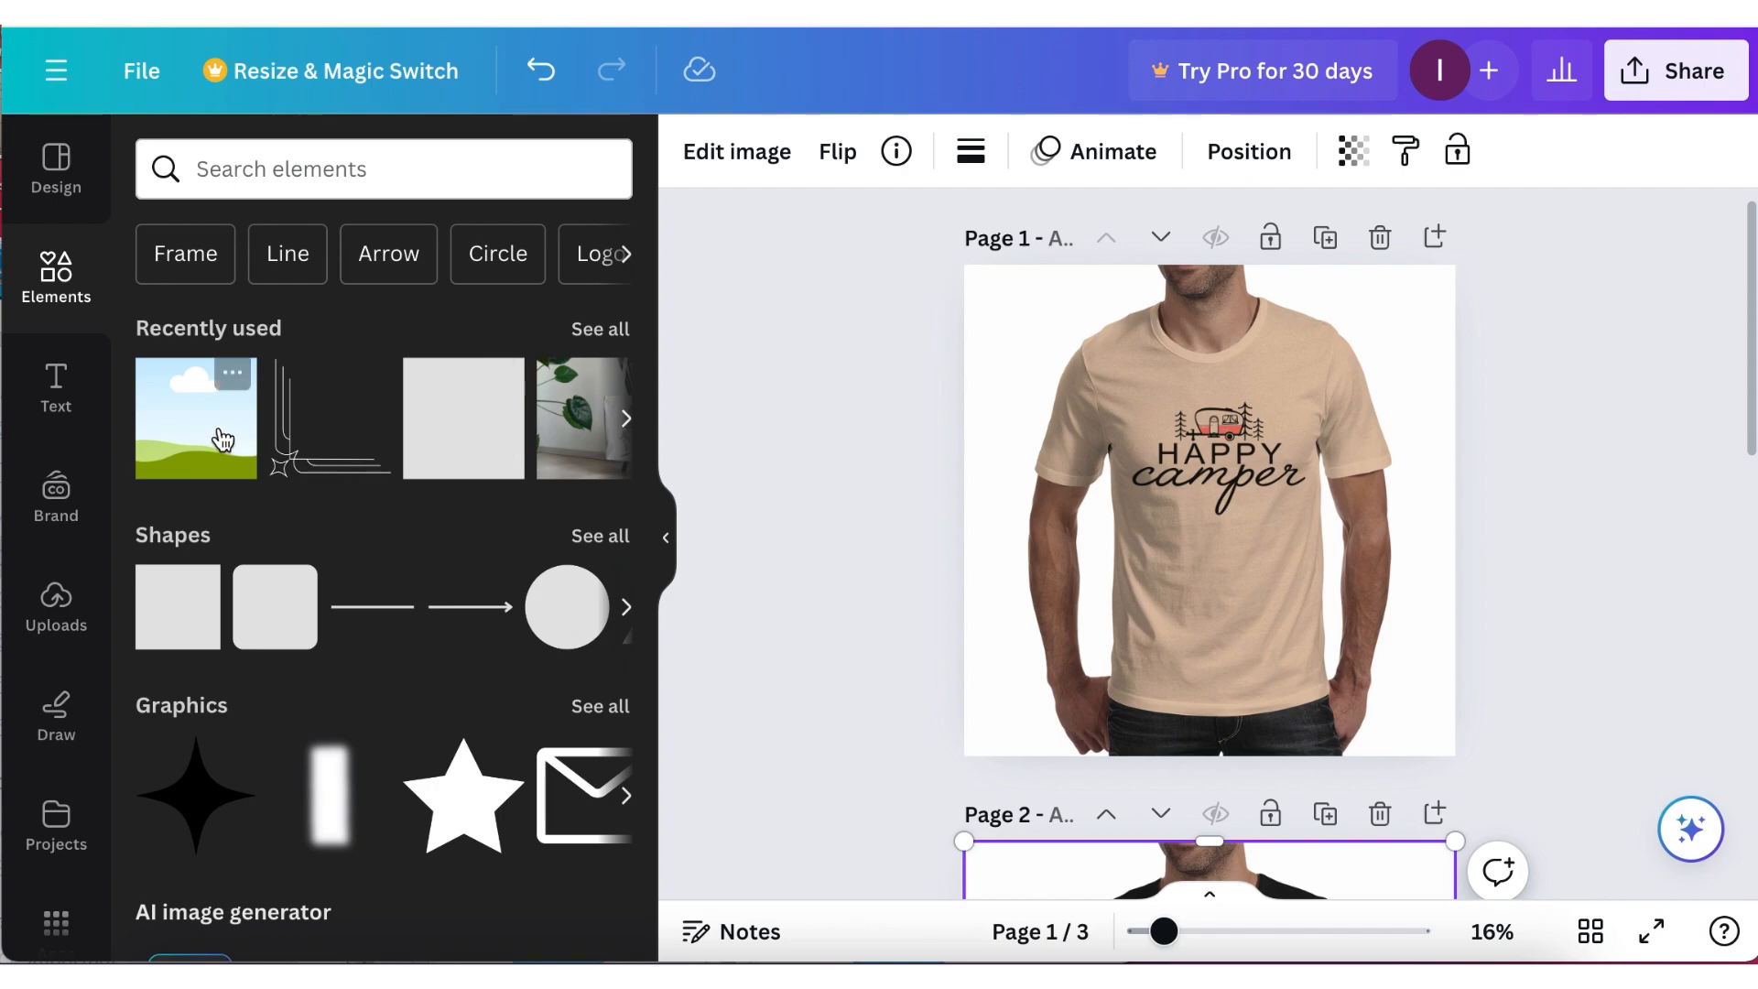
{"action": "left_click", "coordinate": [223, 440]}
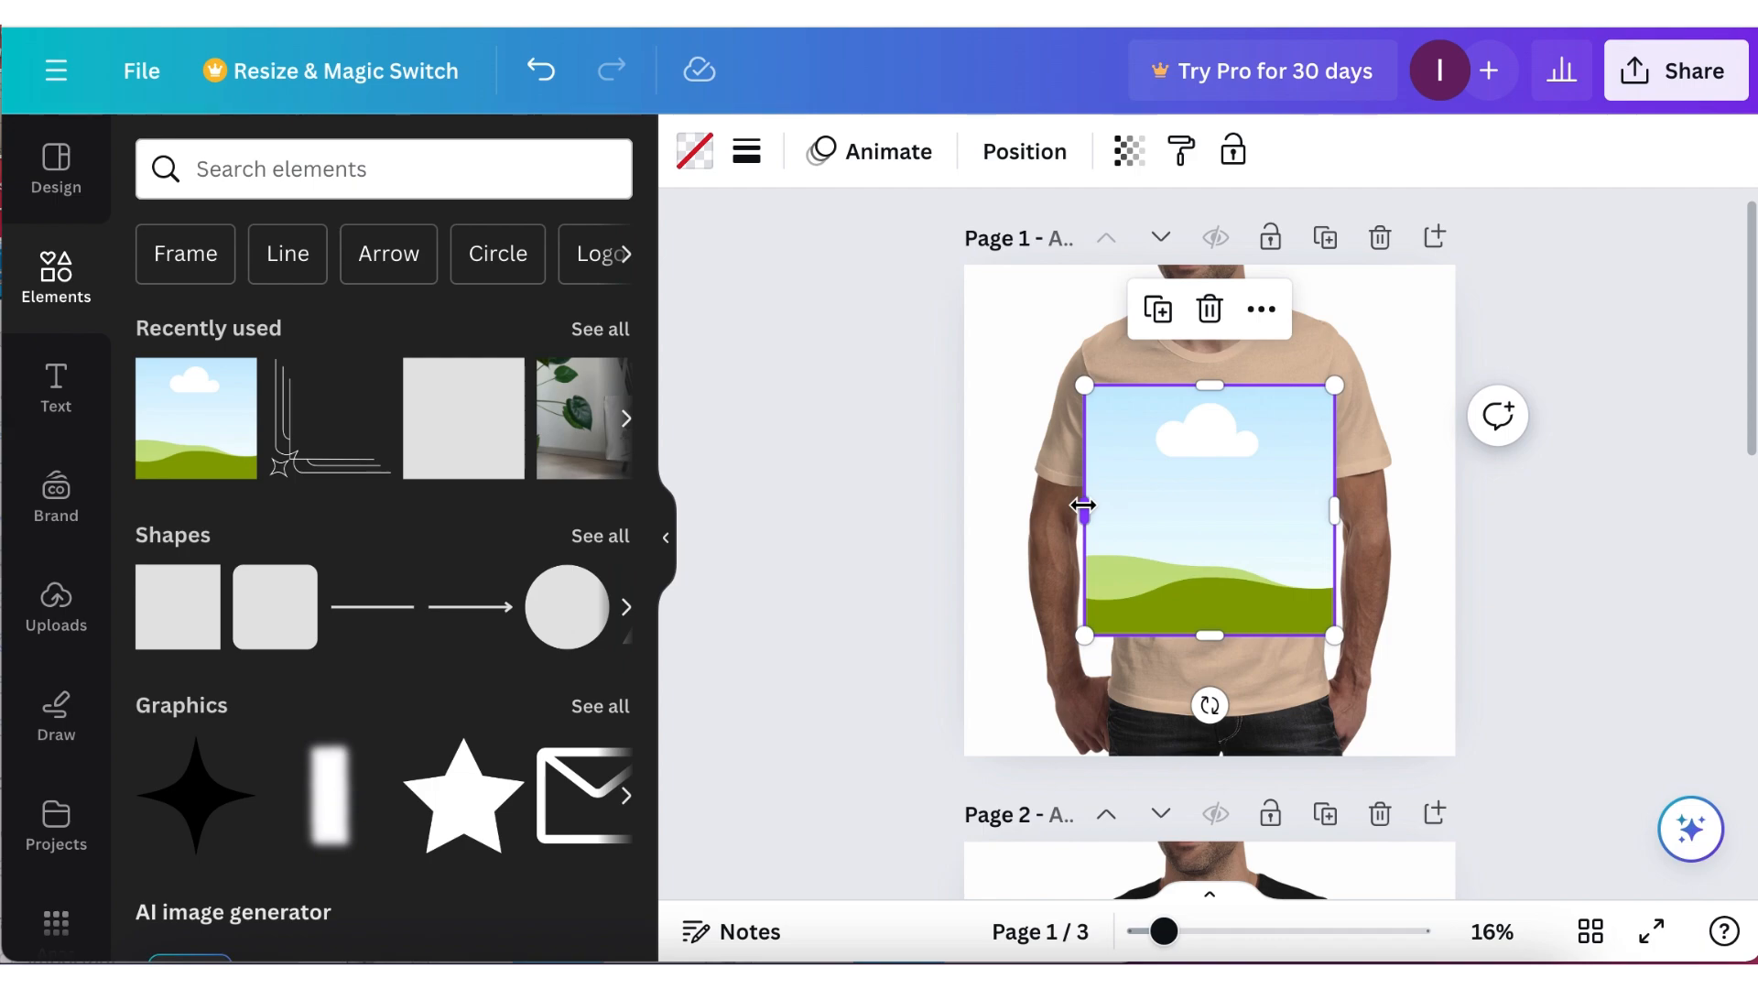
Resize the frame to about a third of the page width, slightly taller than wide, over the T-shirt's chest.
{"action": "left_click_drag", "start_coordinate": [1083, 506], "coordinate": [1145, 486]}
{"action": "mouse_move", "coordinate": [1240, 459]}
{"action": "left_mouse_down"}
{"action": "mouse_move", "coordinate": [1232, 436]}
{"action": "mouse_move", "coordinate": [1236, 459]}
{"action": "left_mouse_up"}
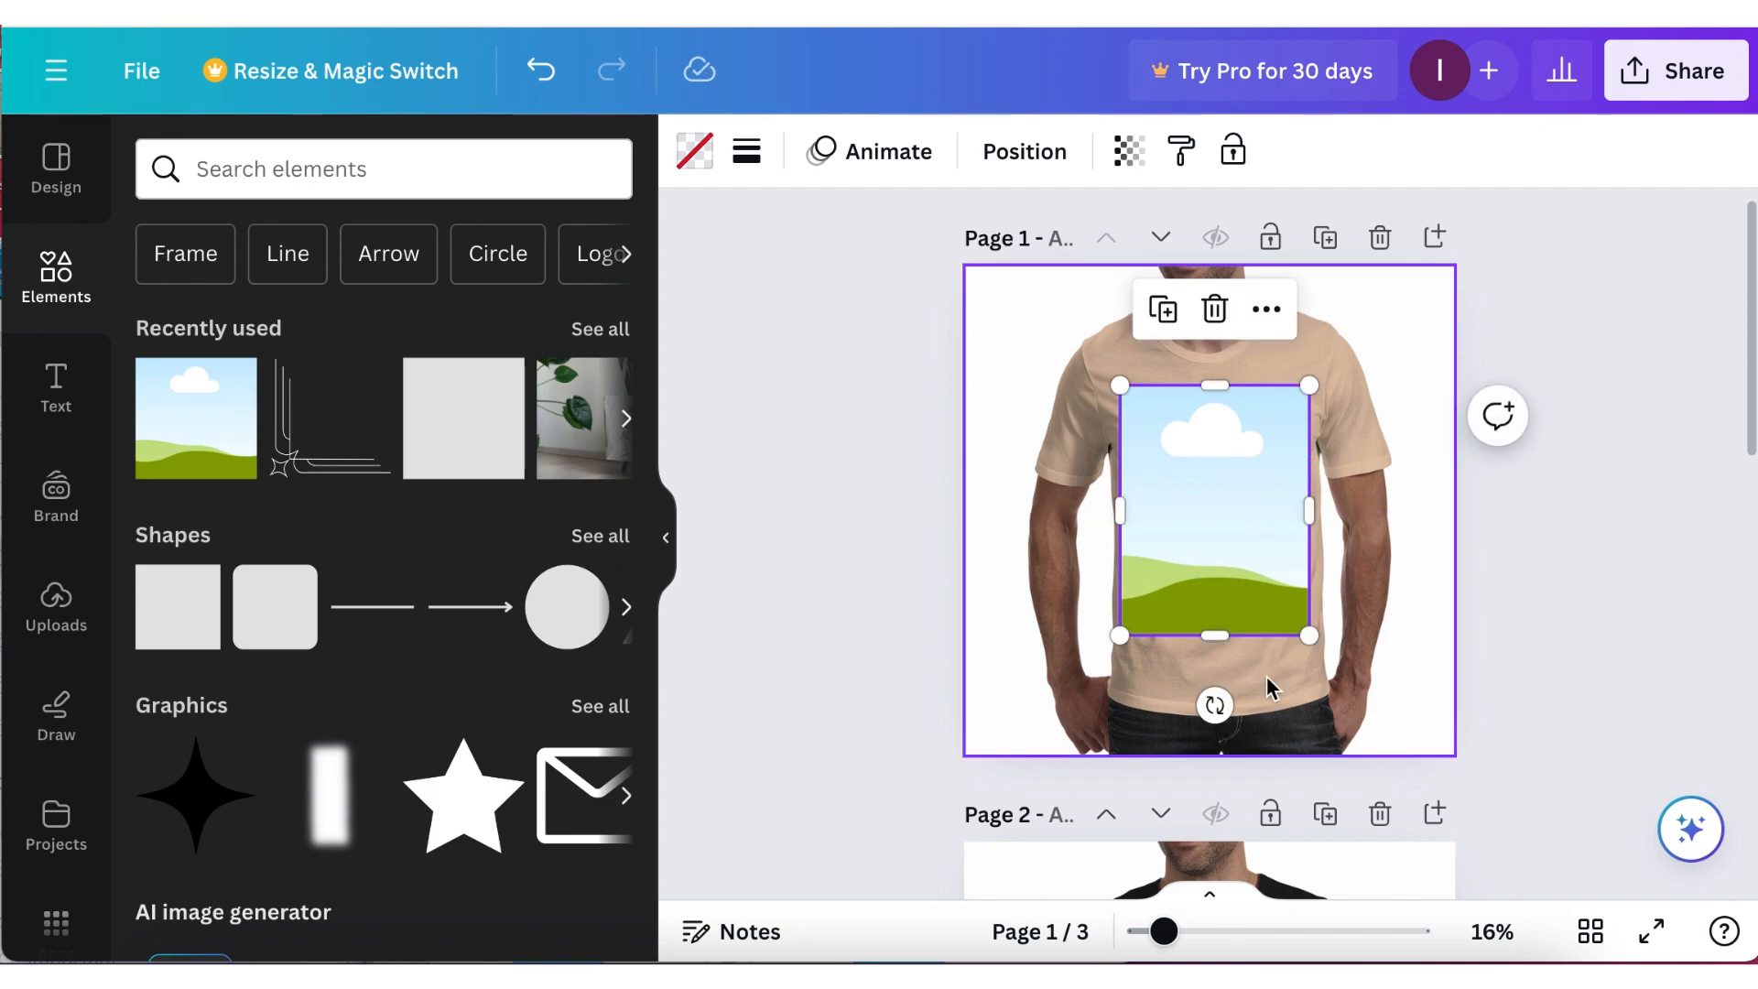
{"action": "left_click_drag", "start_coordinate": [1221, 637], "coordinate": [1220, 557]}
{"action": "left_click_drag", "start_coordinate": [1304, 470], "coordinate": [1293, 469]}
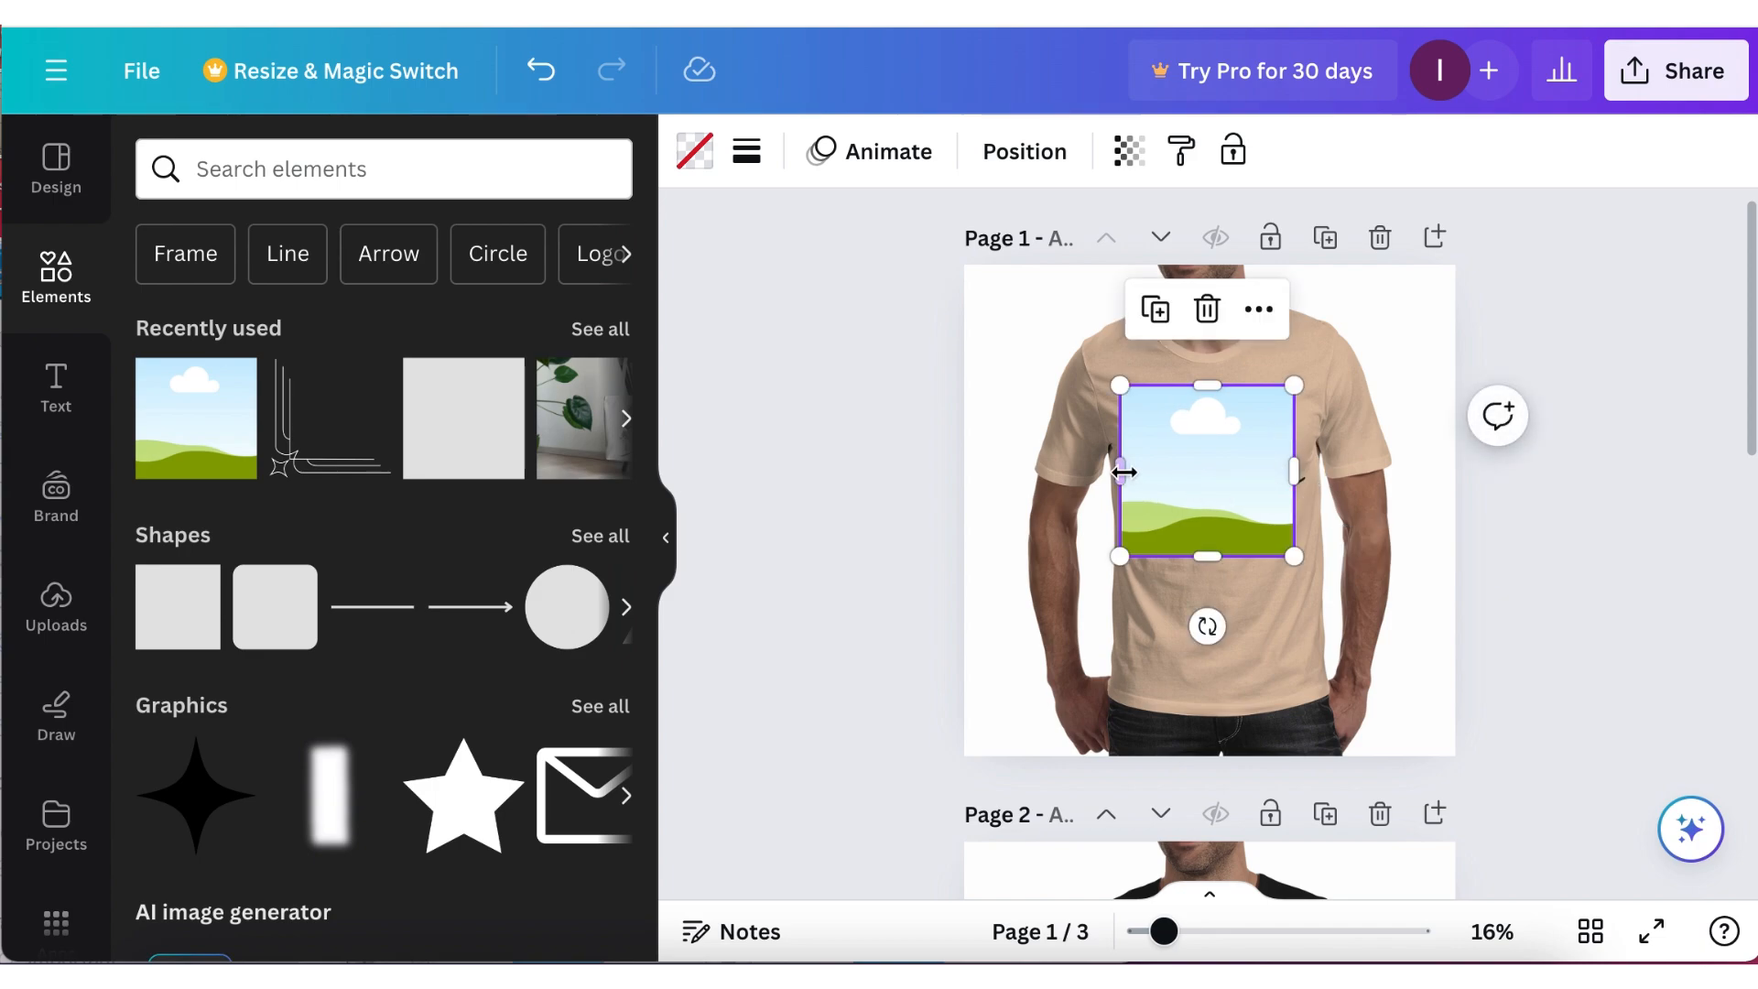
{"action": "left_click_drag", "start_coordinate": [1121, 472], "coordinate": [1216, 469]}
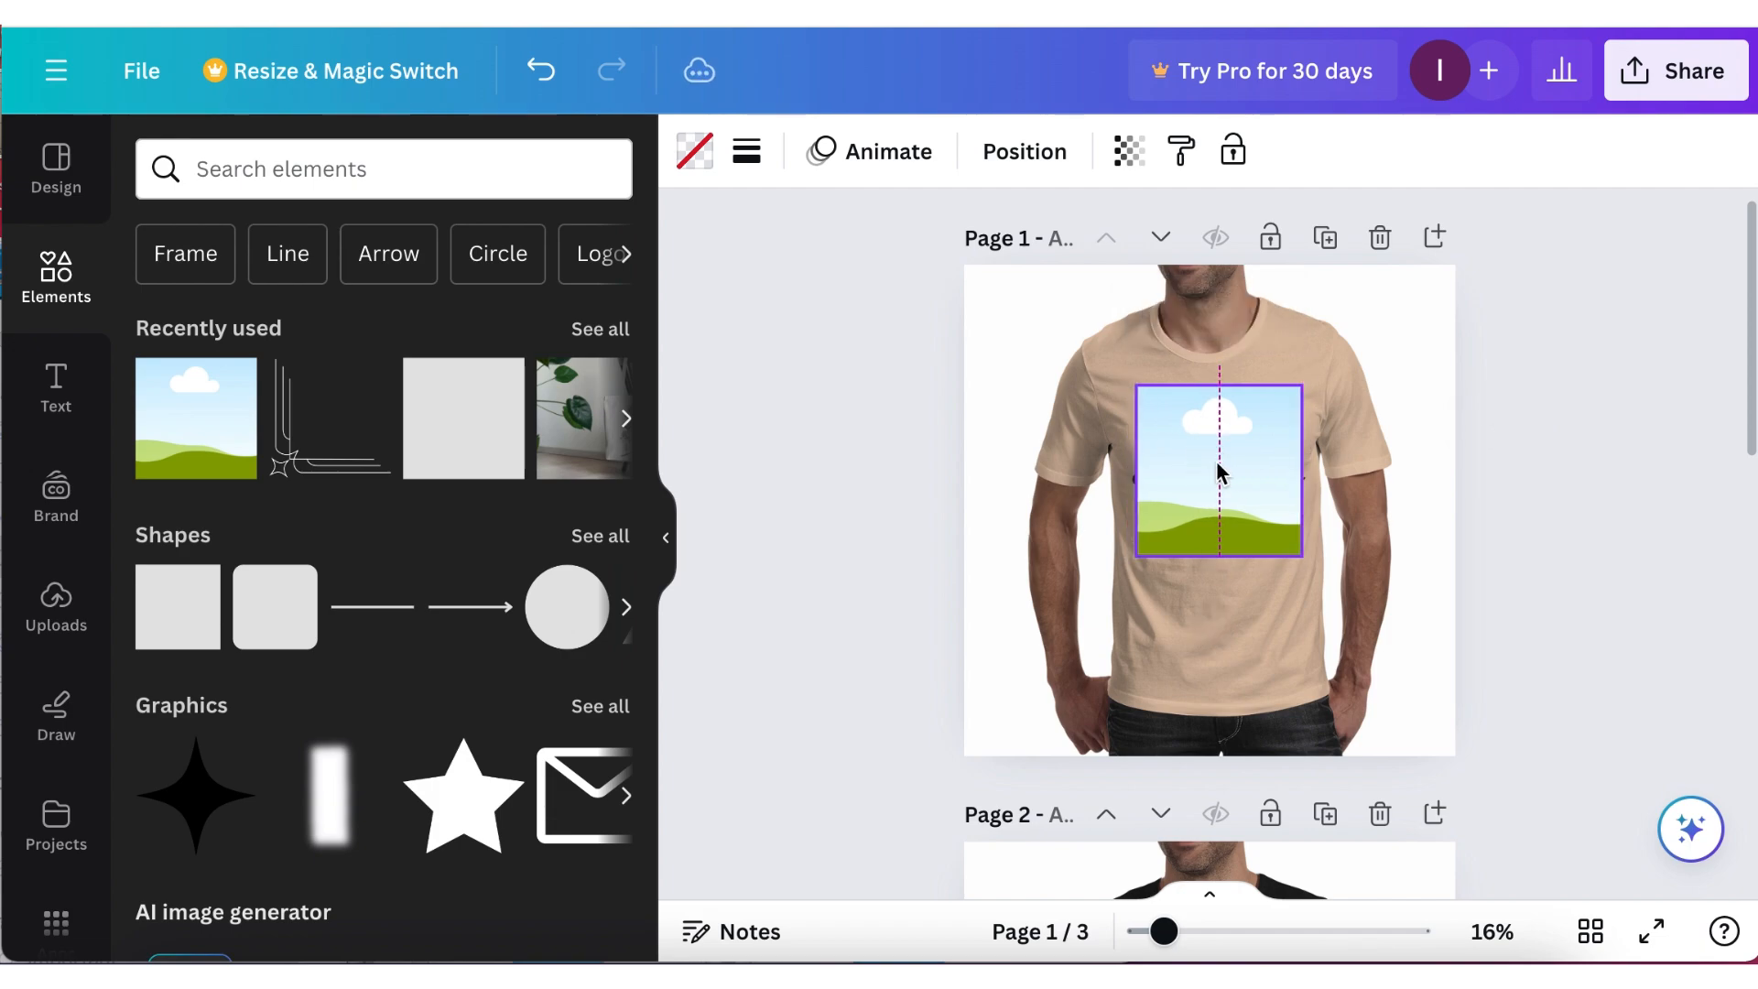
{"action": "left_click_drag", "start_coordinate": [1224, 556], "coordinate": [1225, 575]}
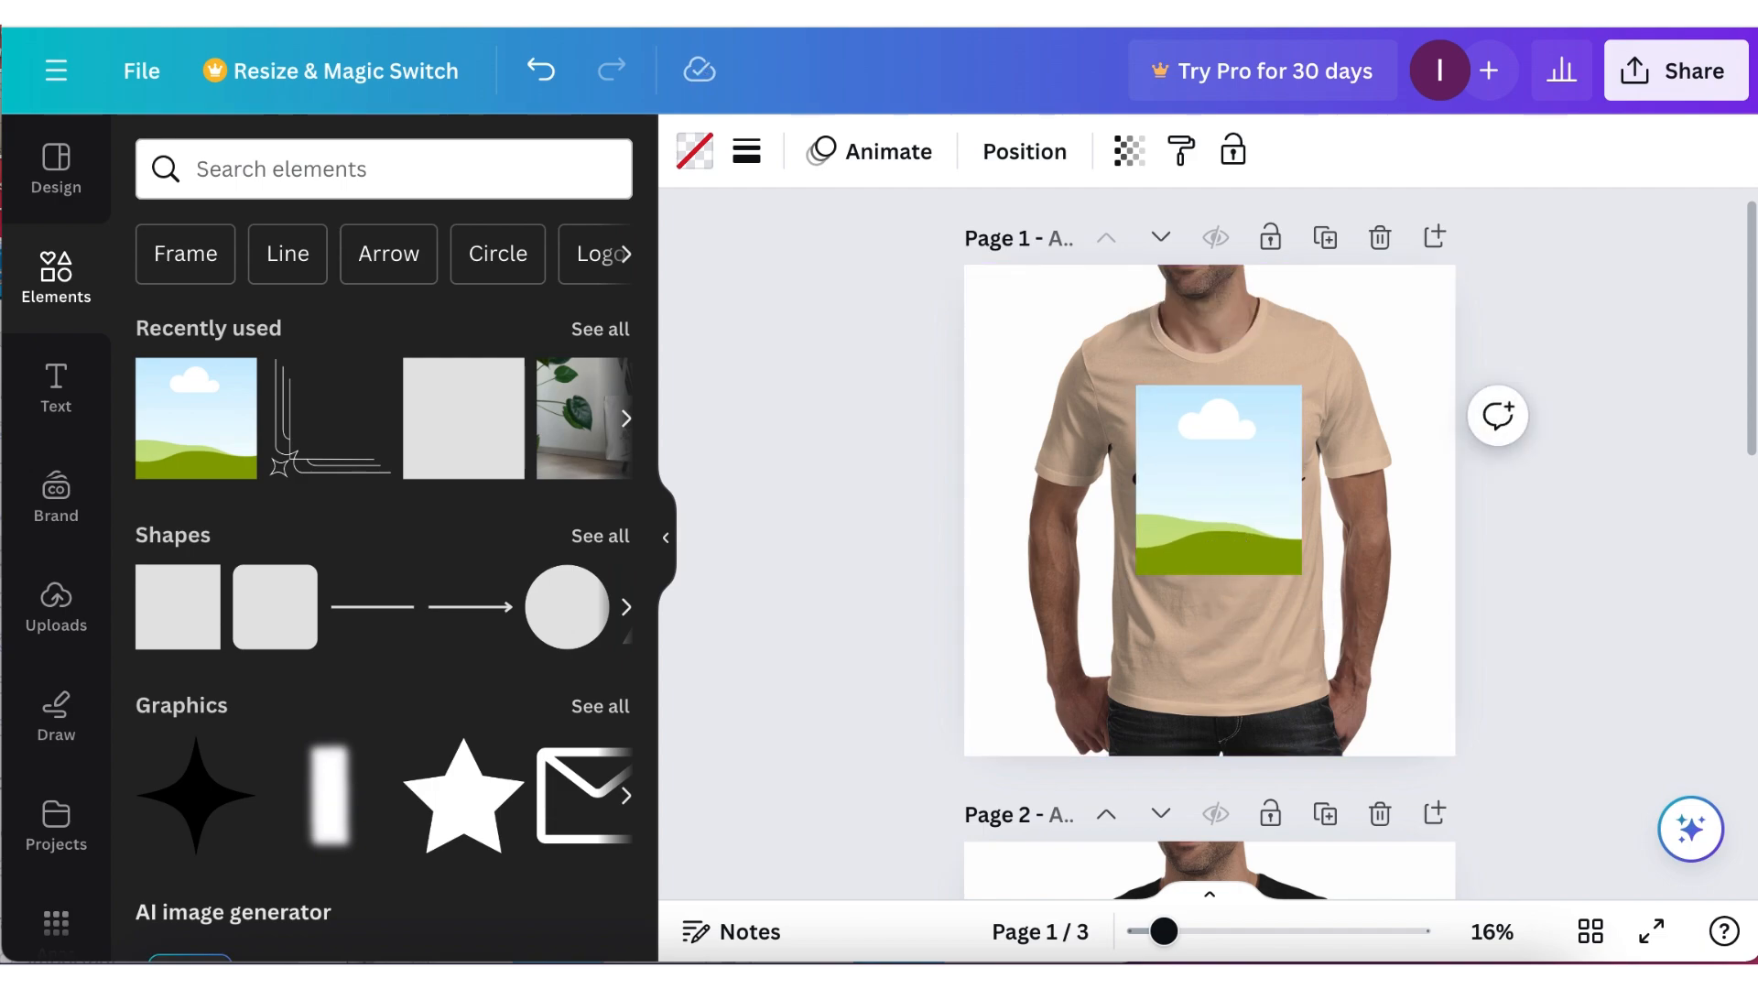
{"action": "left_click", "coordinate": [1299, 539]}
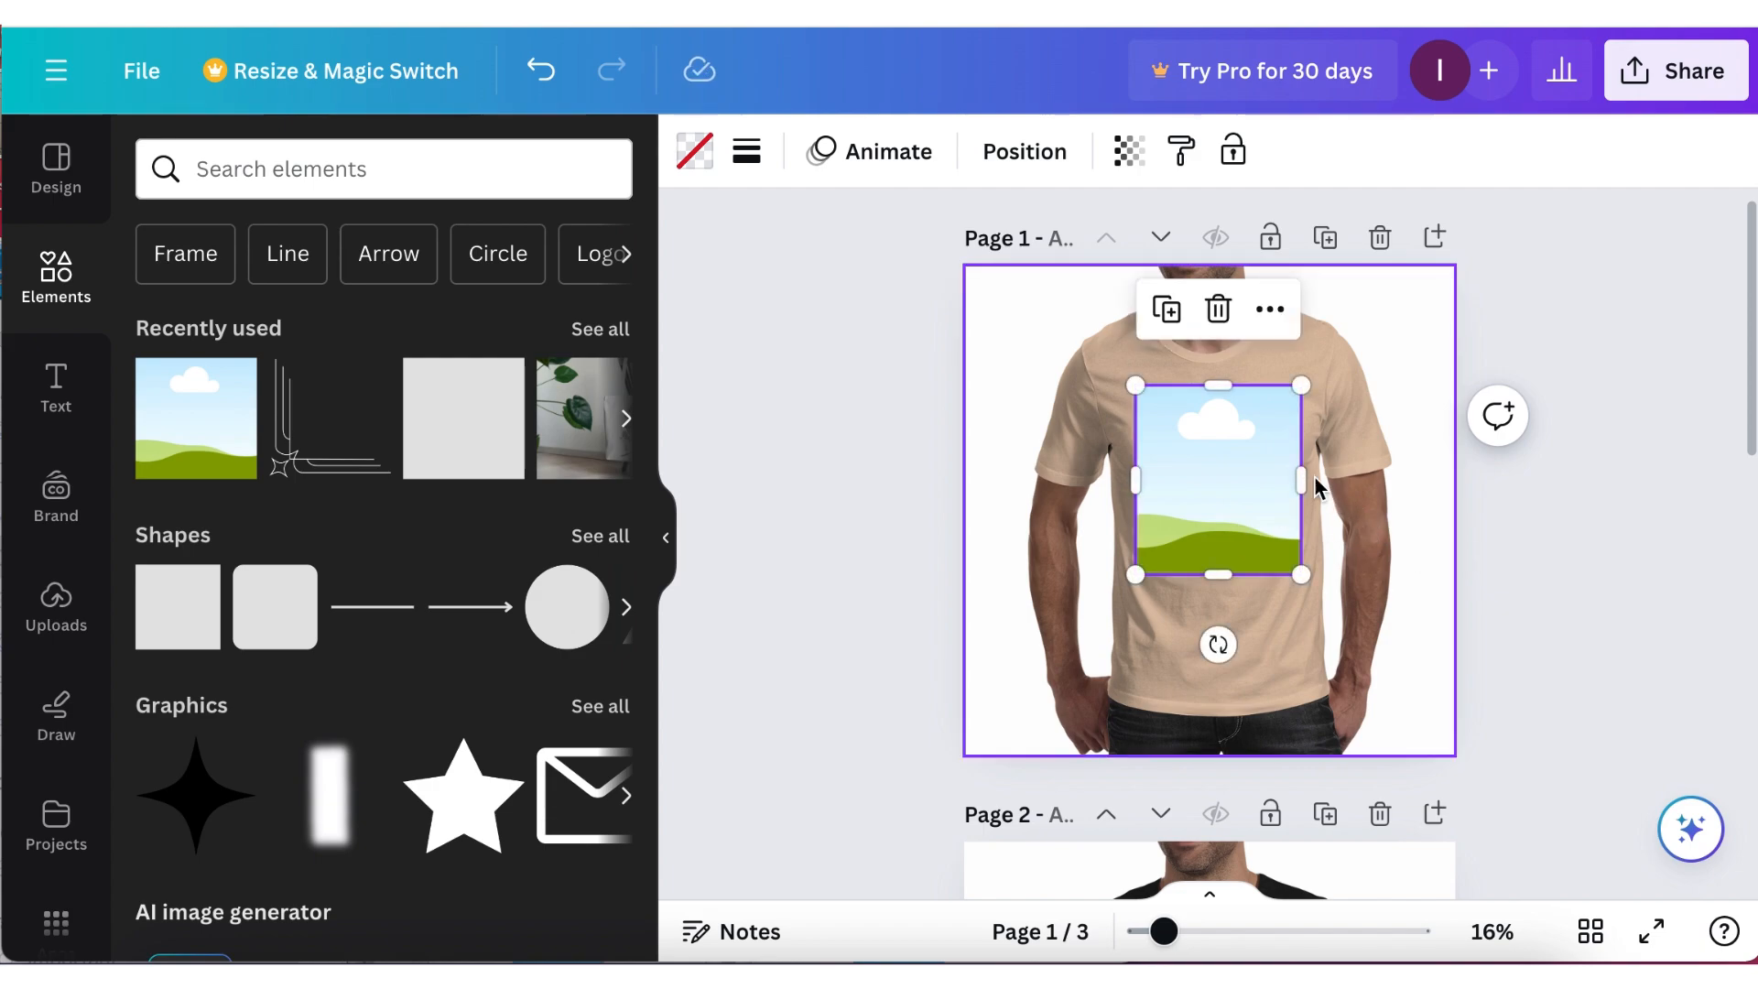
Delete the "Happy camper" artwork beneath the frame on page 1 and position the frame on the beige T-shirt's chest.
{"action": "left_click_drag", "start_coordinate": [1228, 492], "coordinate": [1229, 584]}
{"action": "left_click", "coordinate": [1215, 443]}
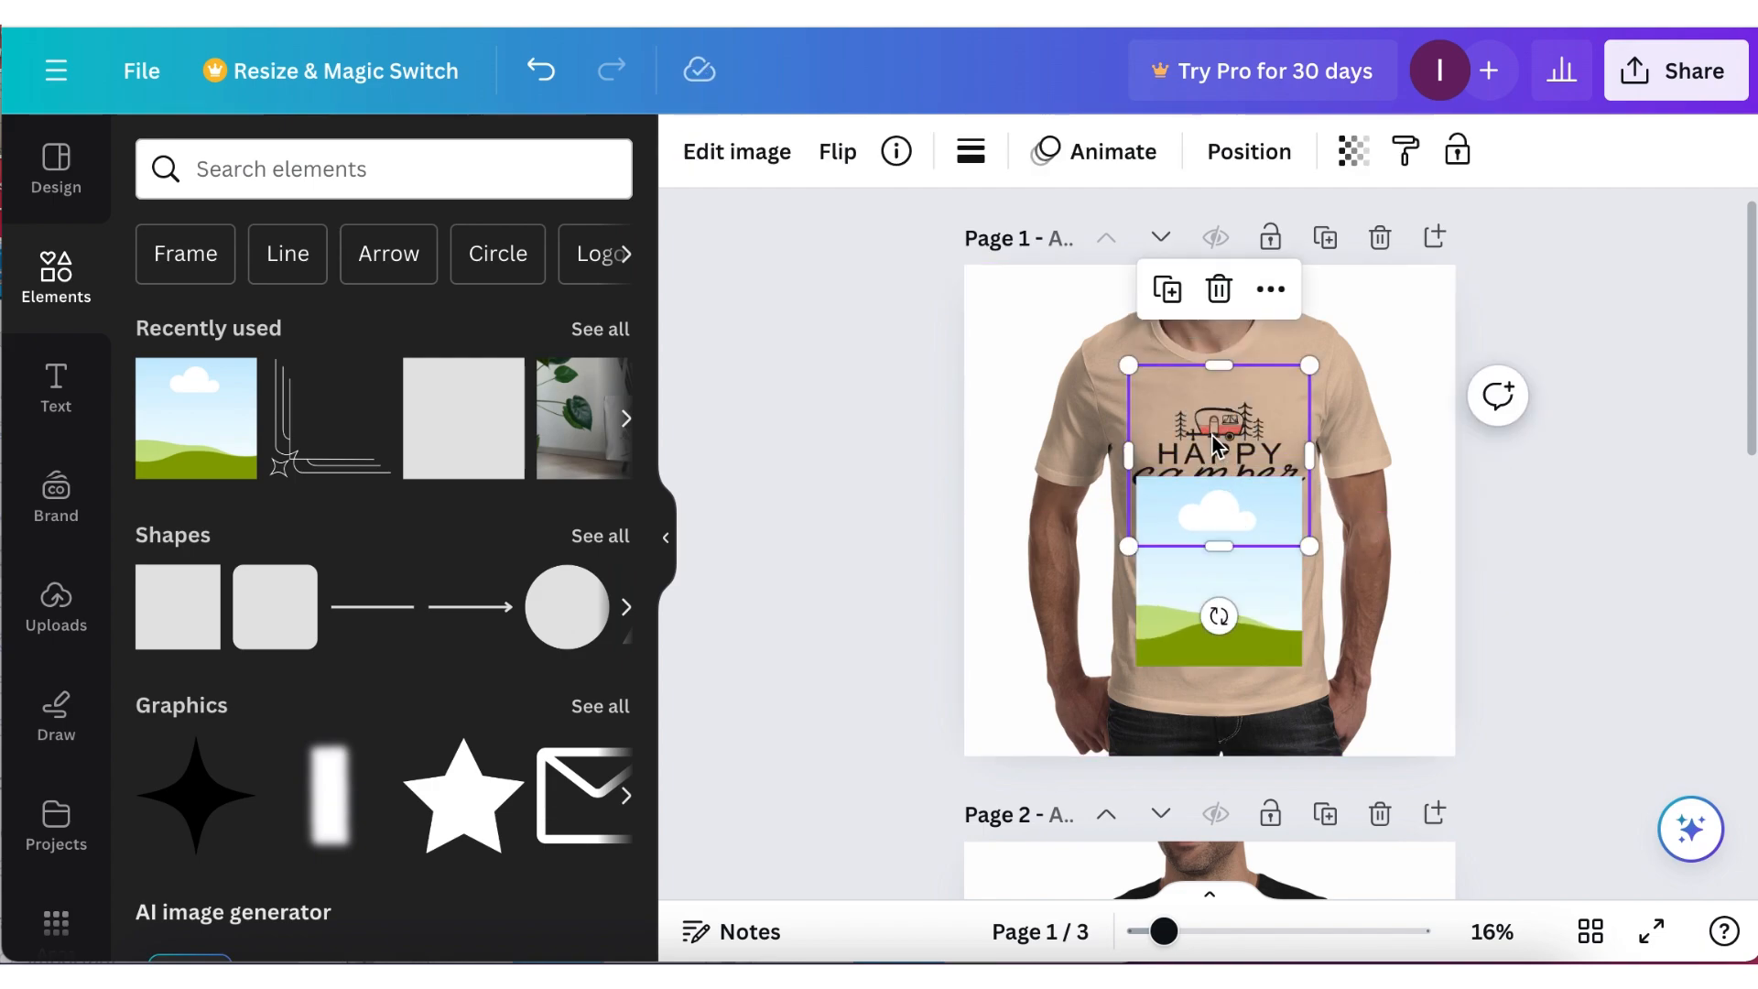
{"action": "key", "text": "Delete"}
{"action": "left_click", "coordinate": [1215, 494]}
{"action": "left_click_drag", "start_coordinate": [1217, 503], "coordinate": [1214, 458]}
{"action": "key", "text": "Escape"}
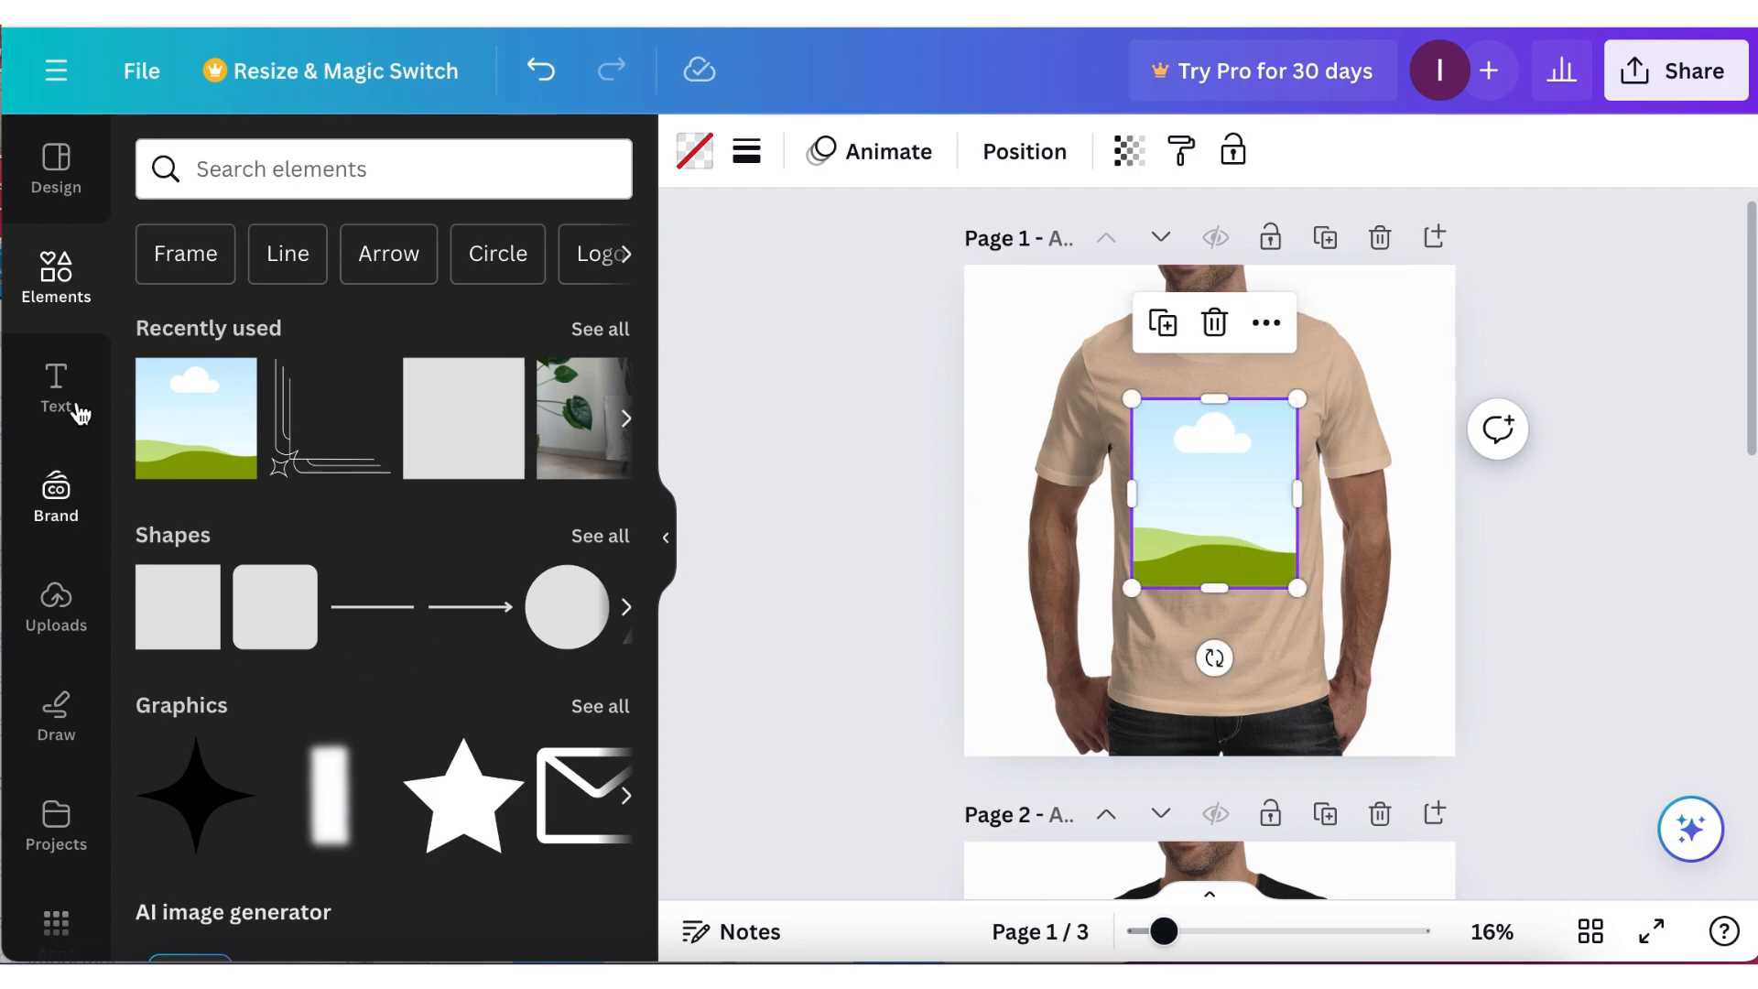
Fill the frame on the beige T-shirt with the uploaded "Making Memories One Campsite at a Time" artwork.
{"action": "left_click", "coordinate": [53, 593]}
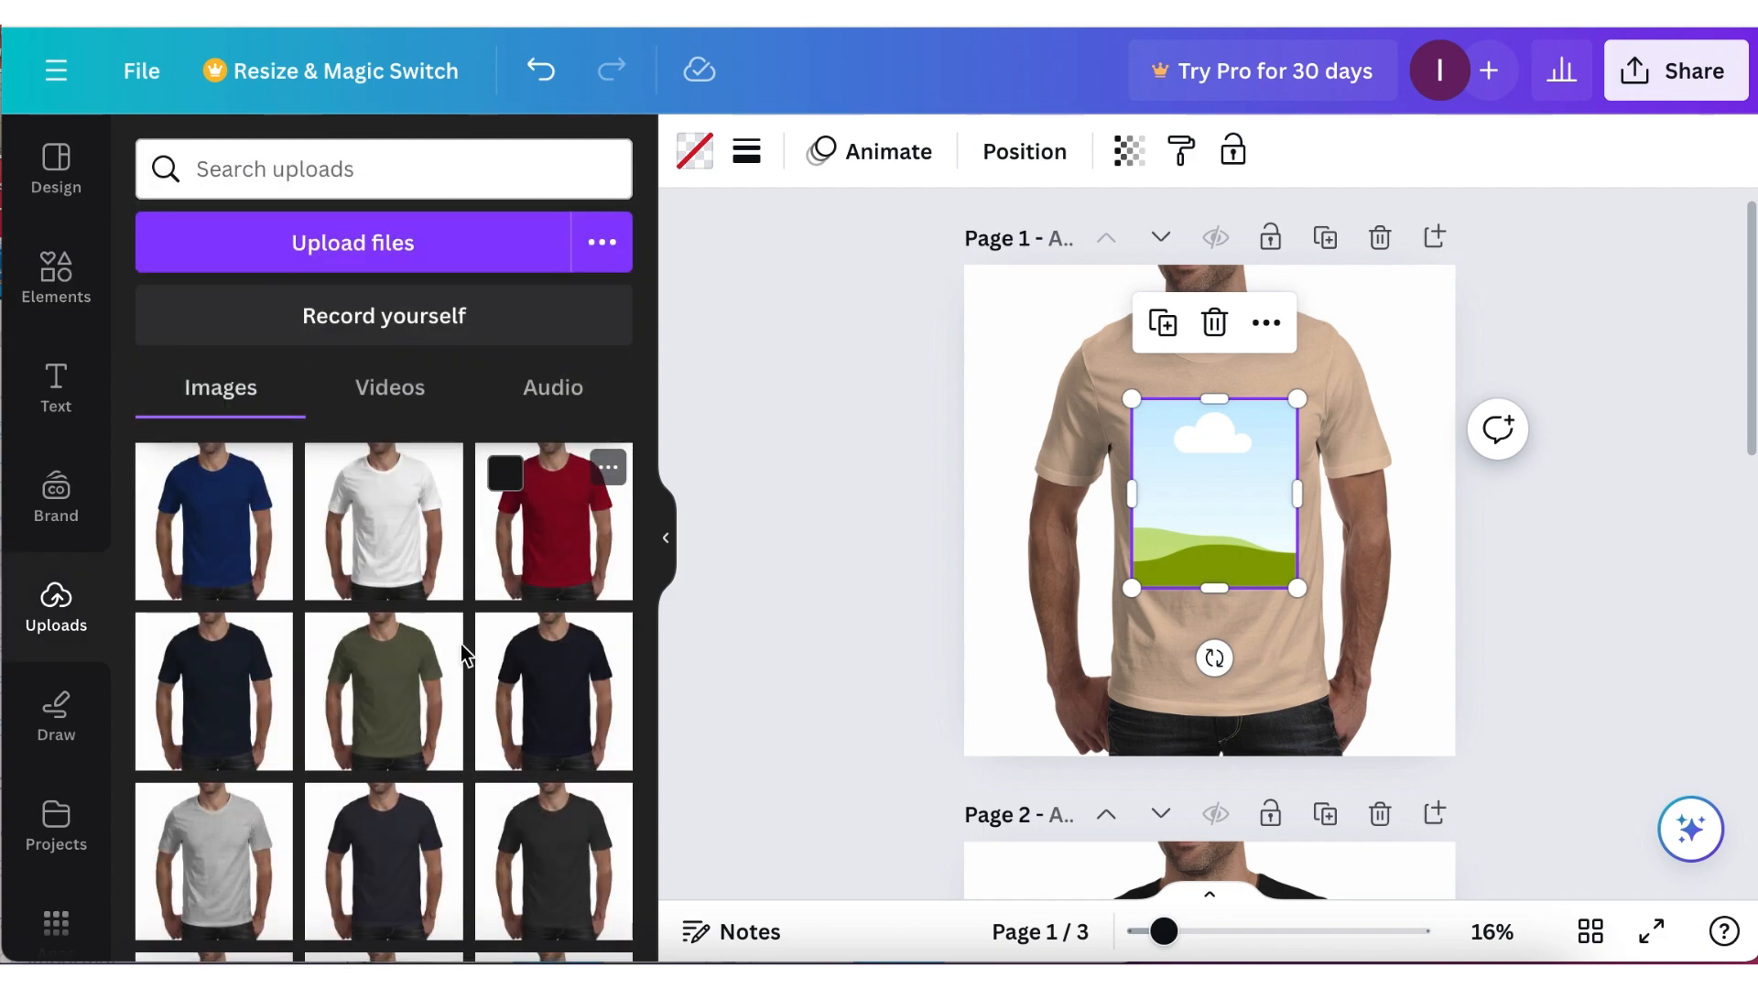
{"action": "scroll", "coordinate": [381, 745], "scroll_direction": "down", "scroll_amount": 10}
{"action": "scroll", "coordinate": [385, 756], "scroll_direction": "up", "scroll_amount": 5}
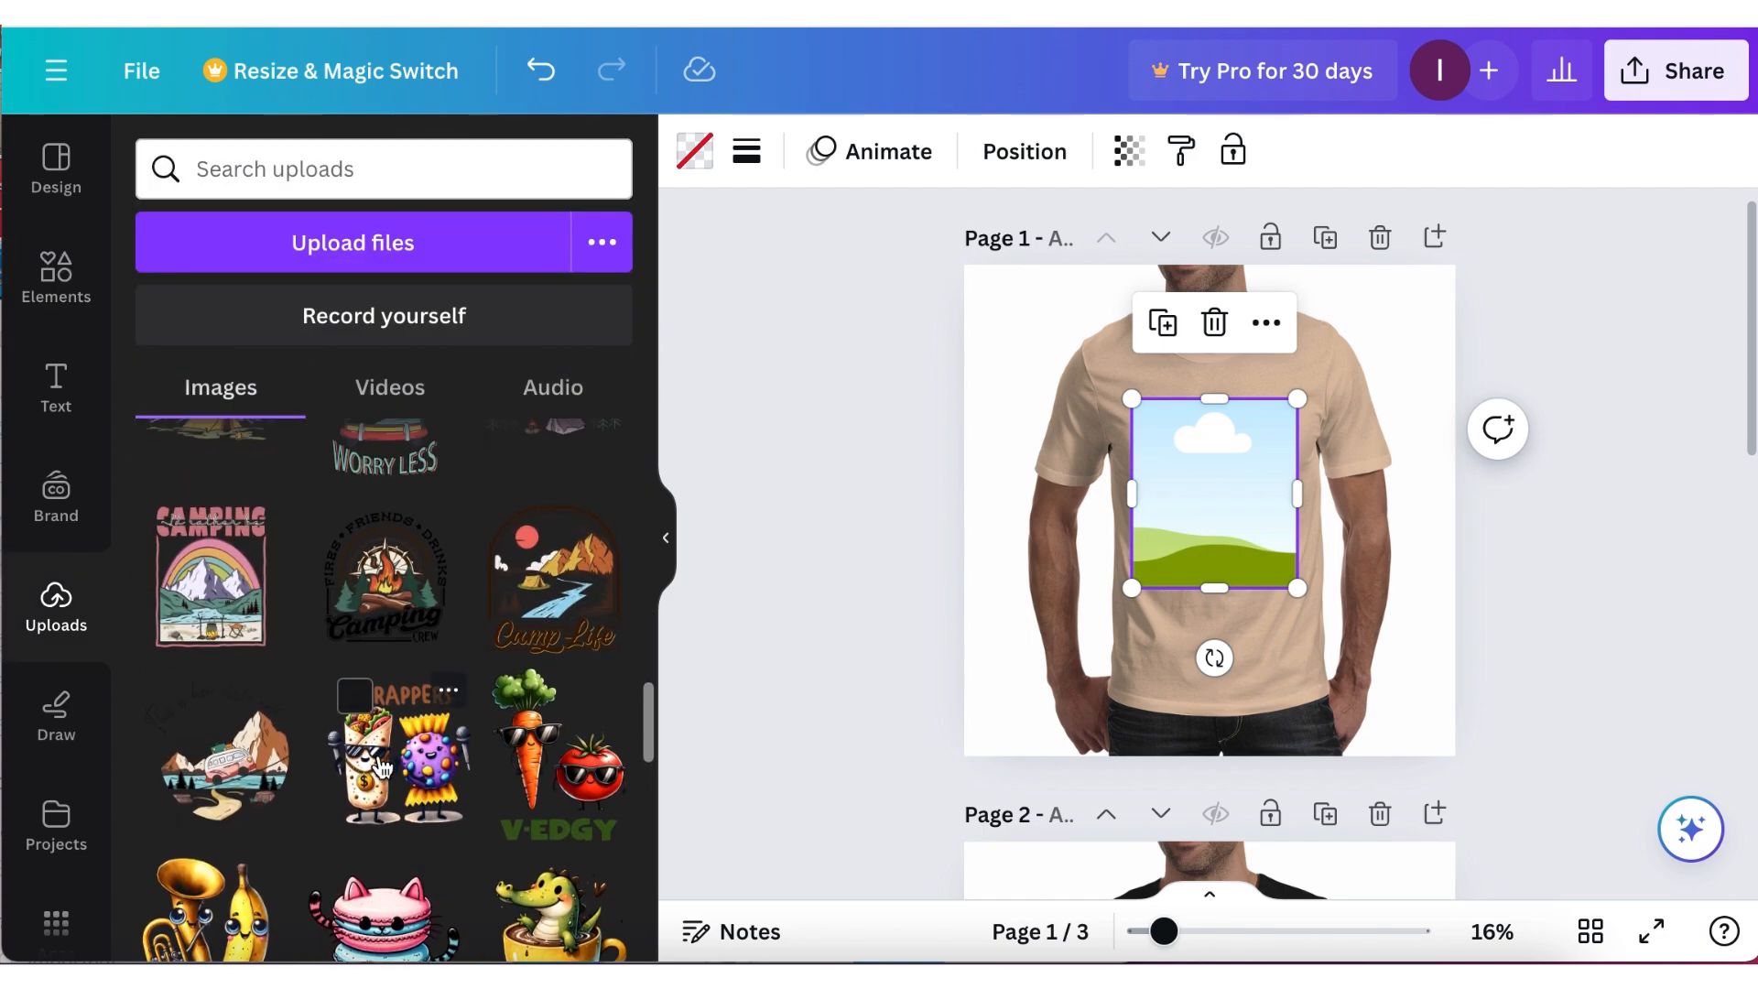
{"action": "scroll", "coordinate": [383, 767], "scroll_direction": "up", "scroll_amount": 3}
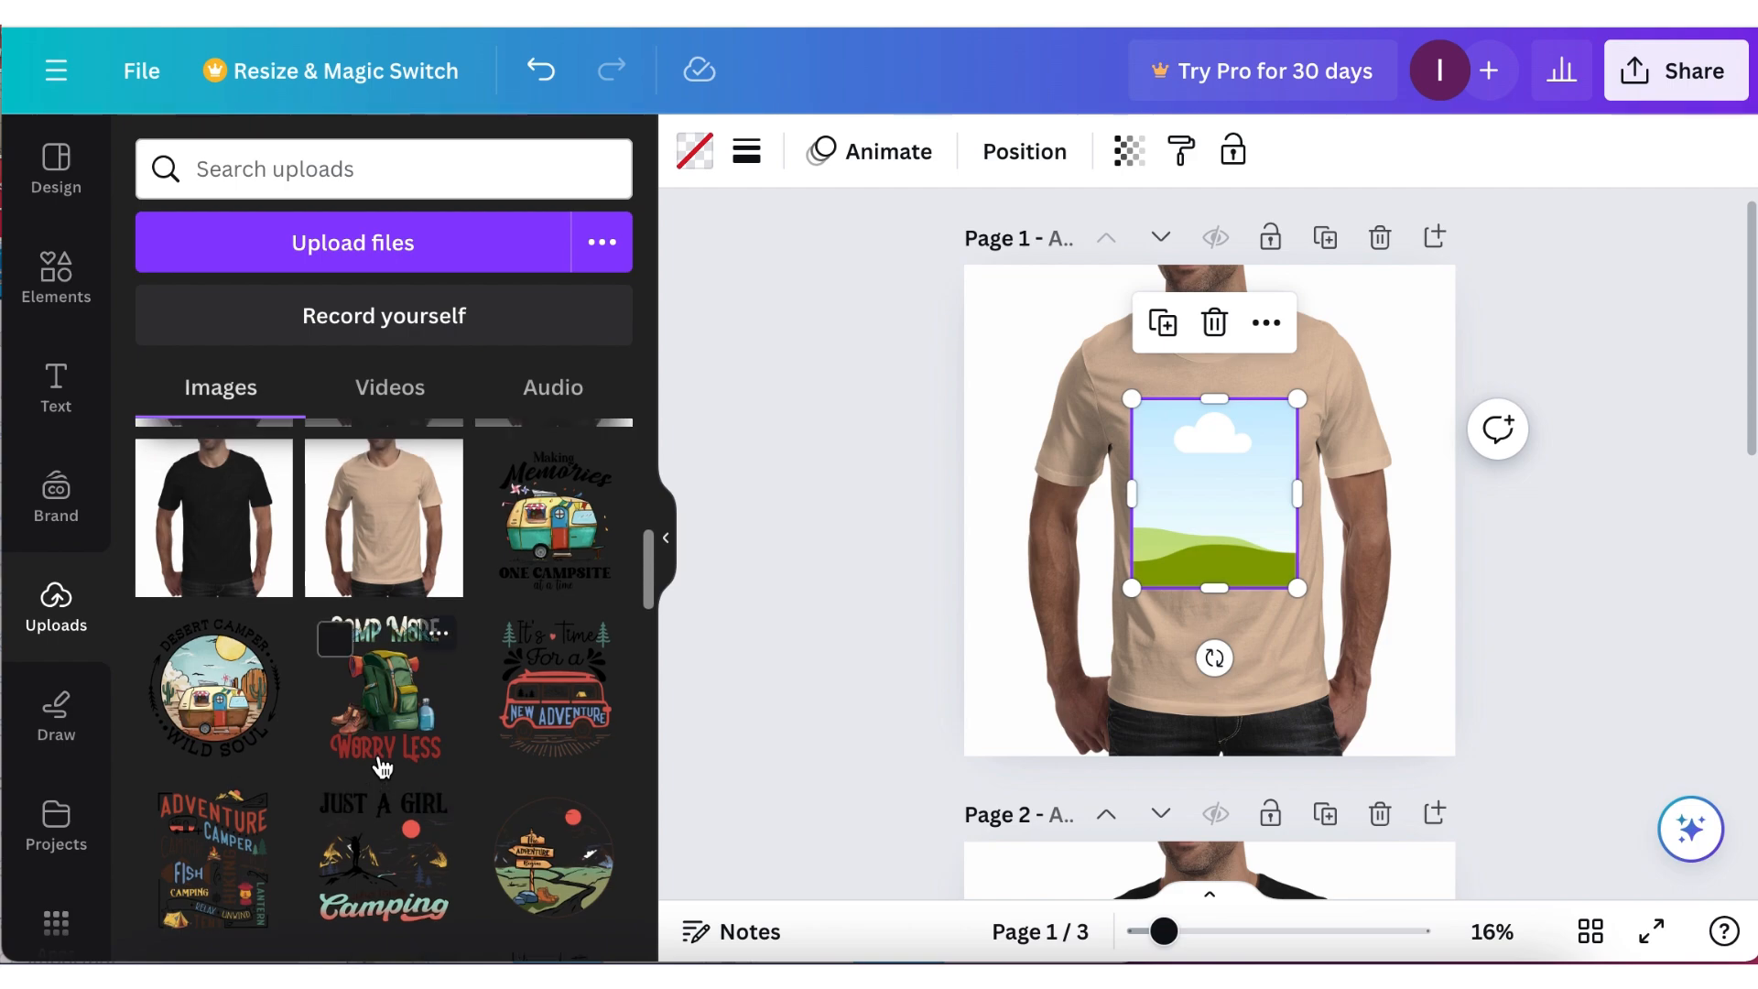
{"action": "left_click_drag", "start_coordinate": [546, 547], "coordinate": [1197, 460]}
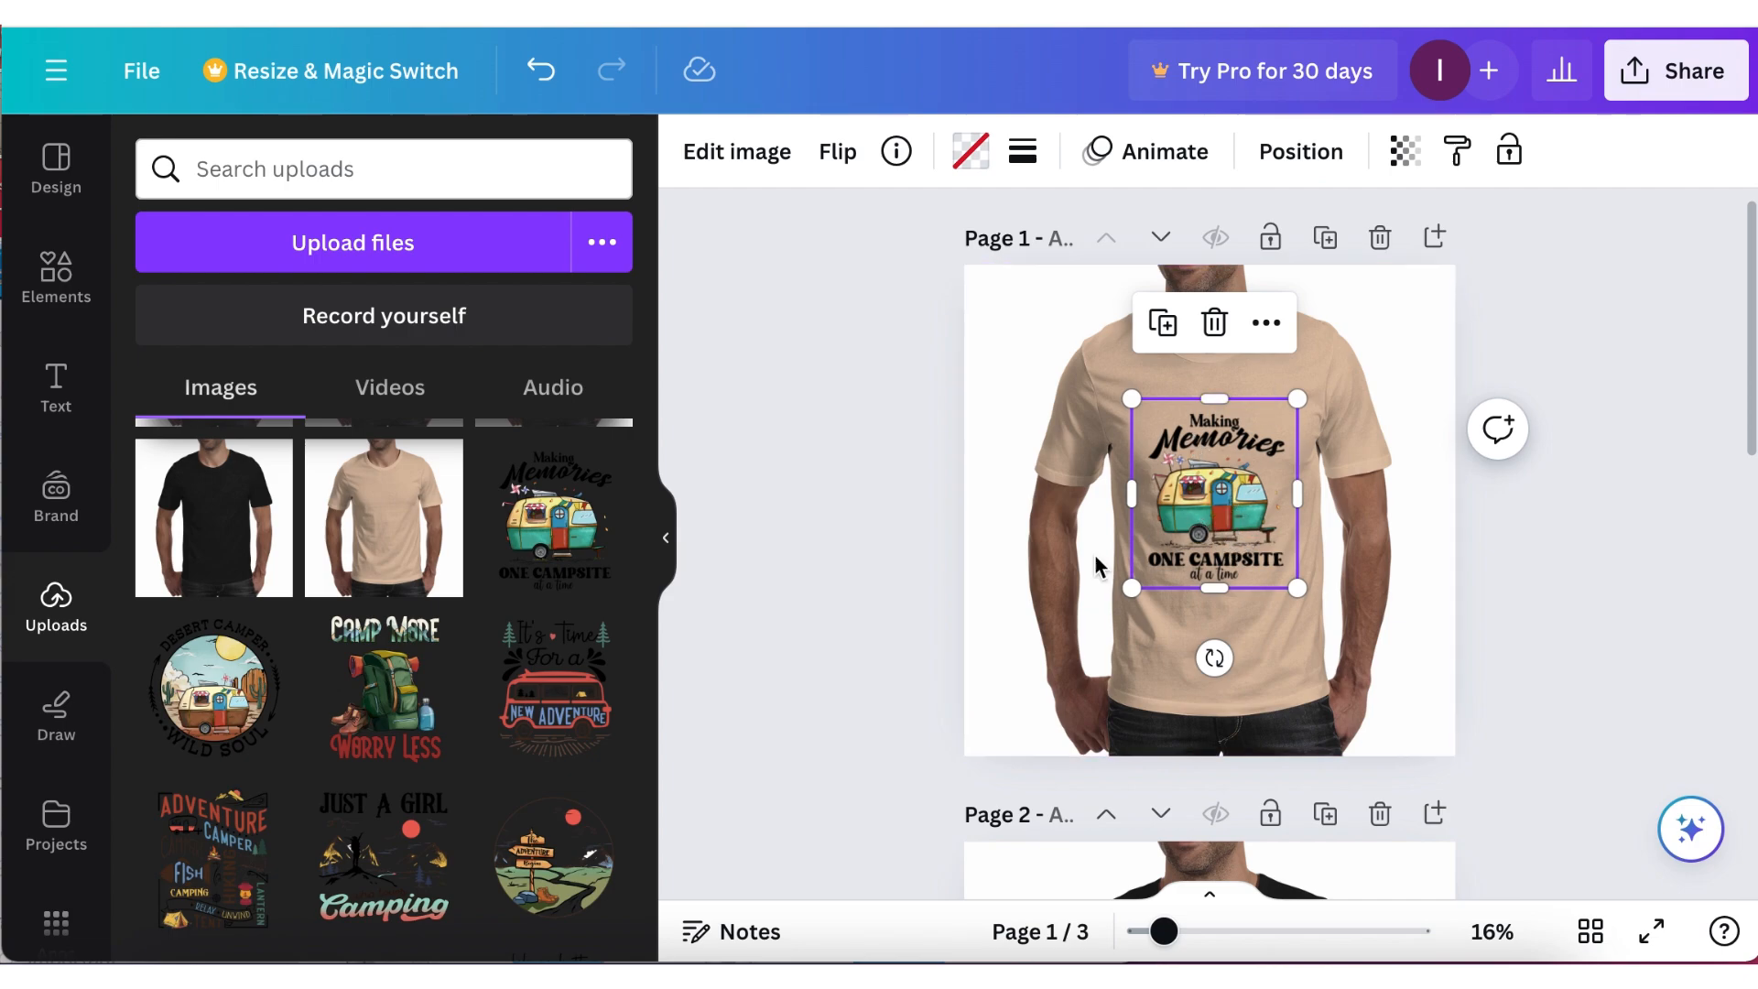
Nudge the filled "Making Memories One Campsite at a Time" frame slightly higher on the beige T-shirt's chest.
{"action": "left_click", "coordinate": [804, 570]}
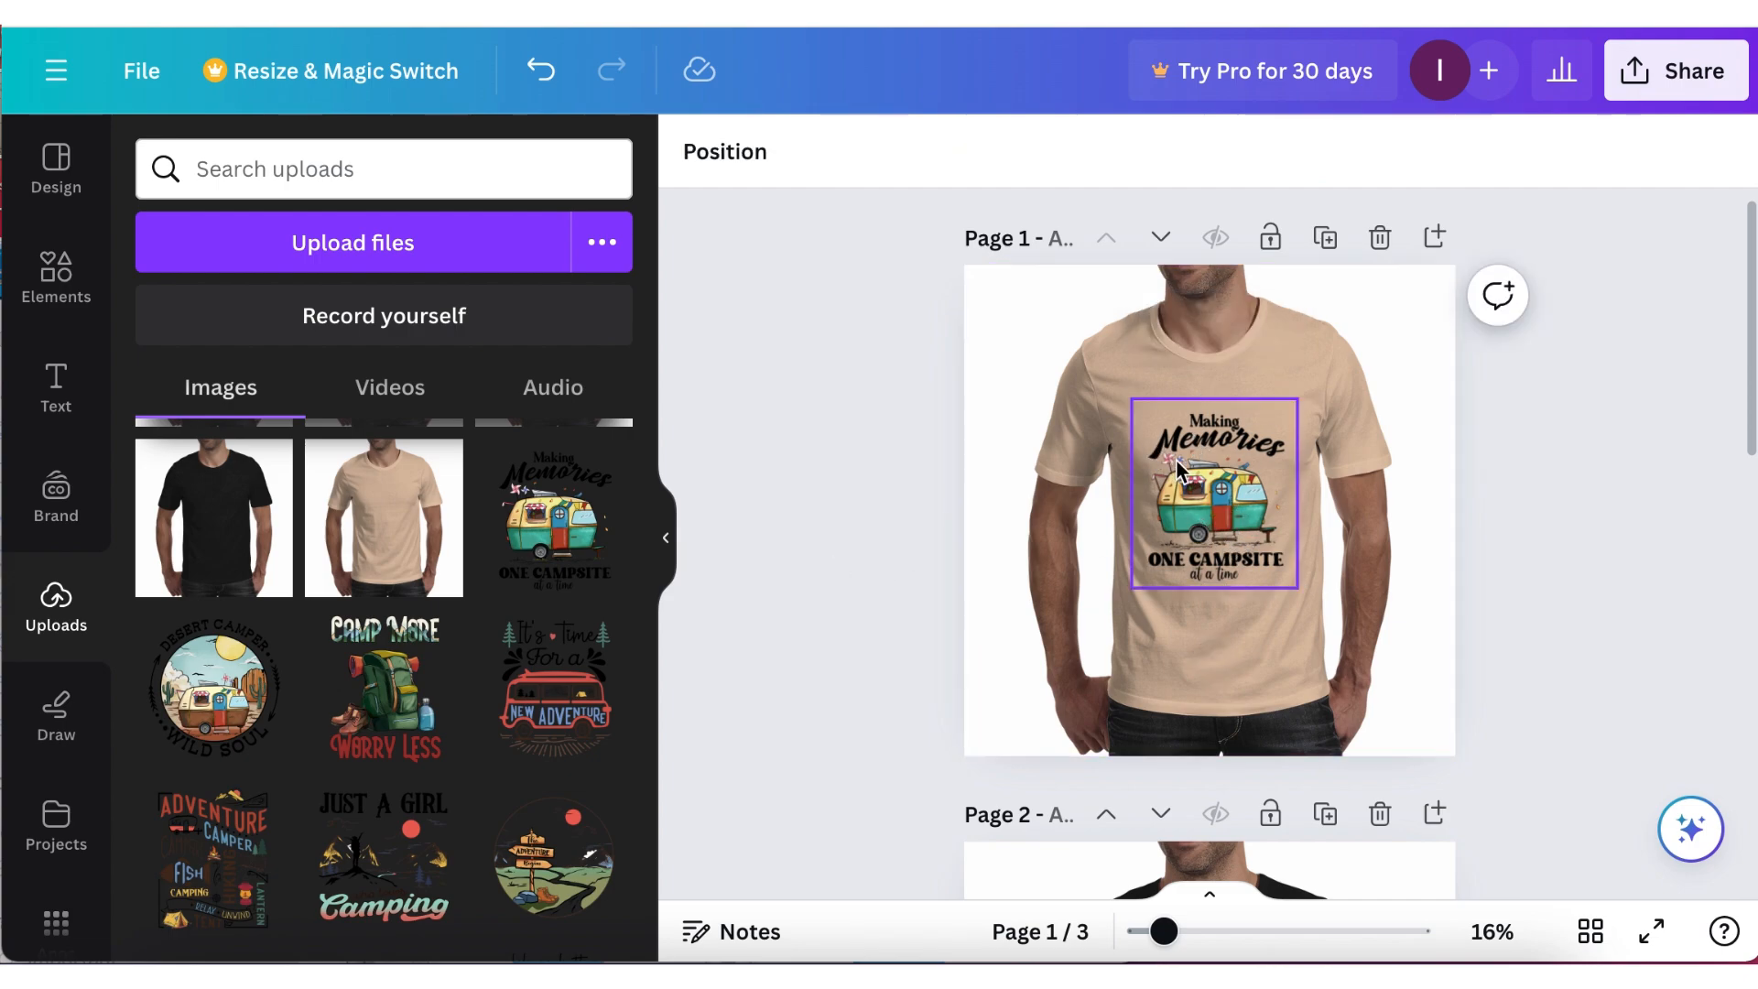
{"action": "left_click", "coordinate": [1195, 487]}
{"action": "key", "text": "Left"}
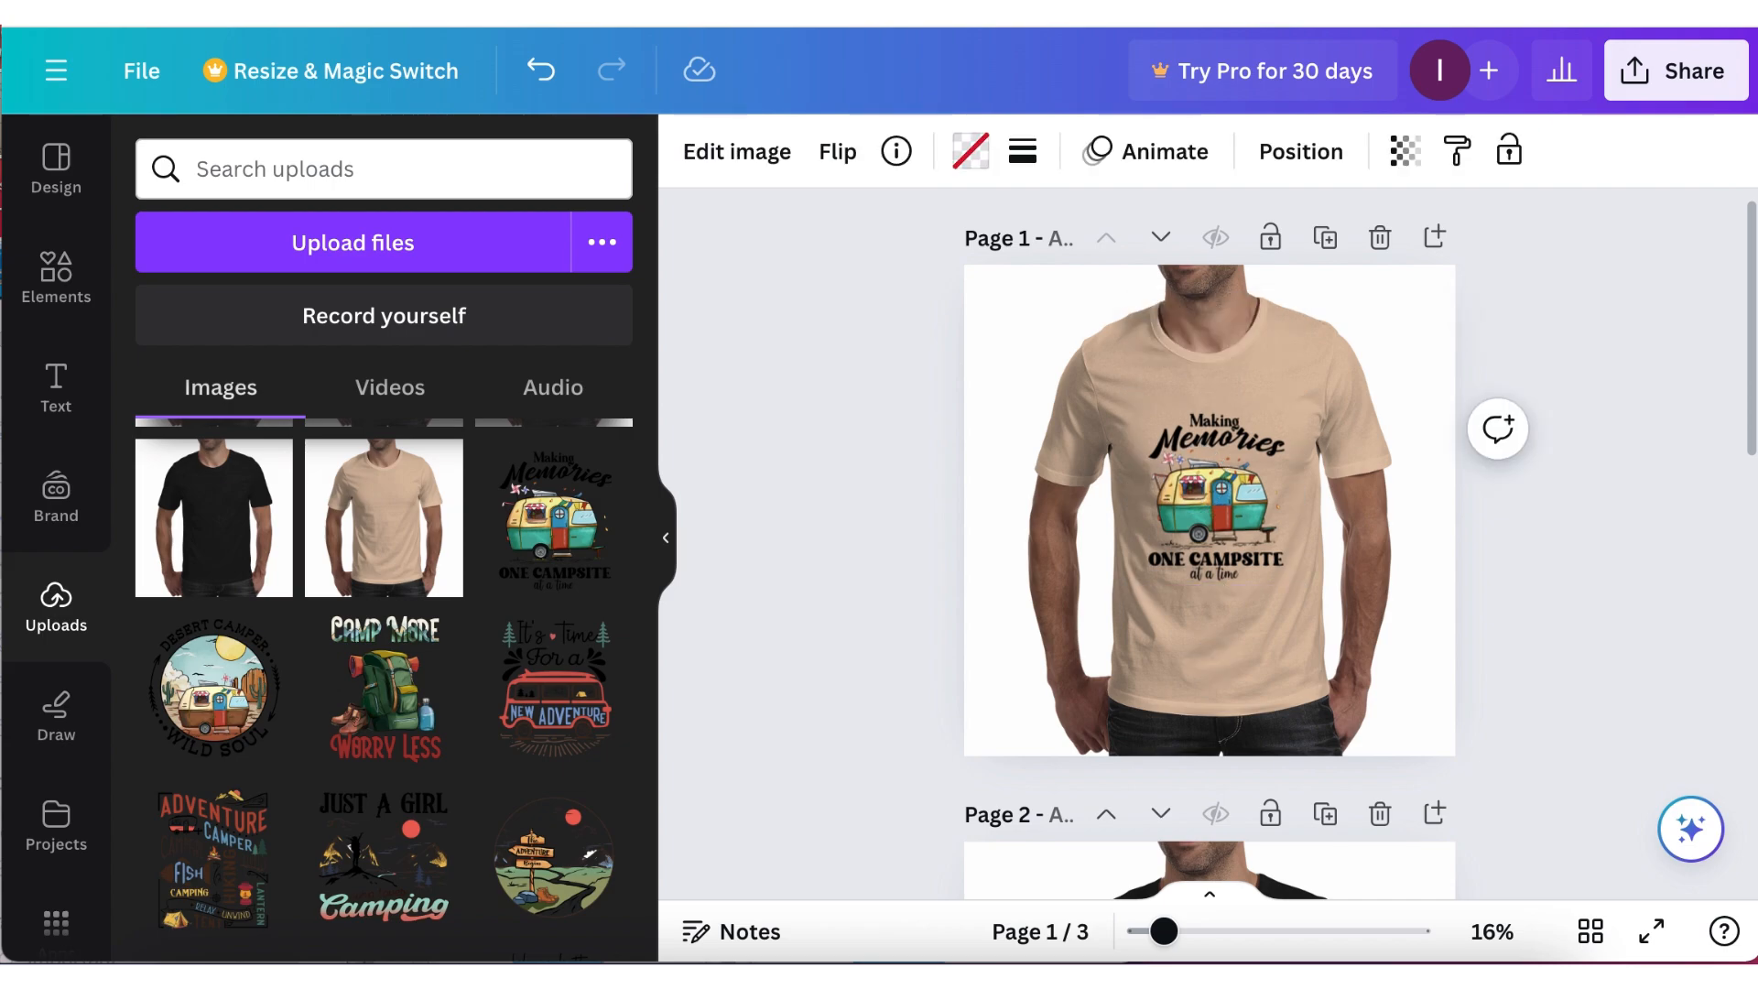
{"action": "key", "text": "Up"}
{"action": "key", "text": "Up"}
{"action": "key", "text": "Up"}
{"action": "key", "text": "Up"}
{"action": "key", "text": "Up"}
{"action": "key", "text": "Up"}
{"action": "key", "text": "Up"}
{"action": "key", "text": "Up"}
{"action": "key", "text": "Up"}
{"action": "key", "text": "Up"}
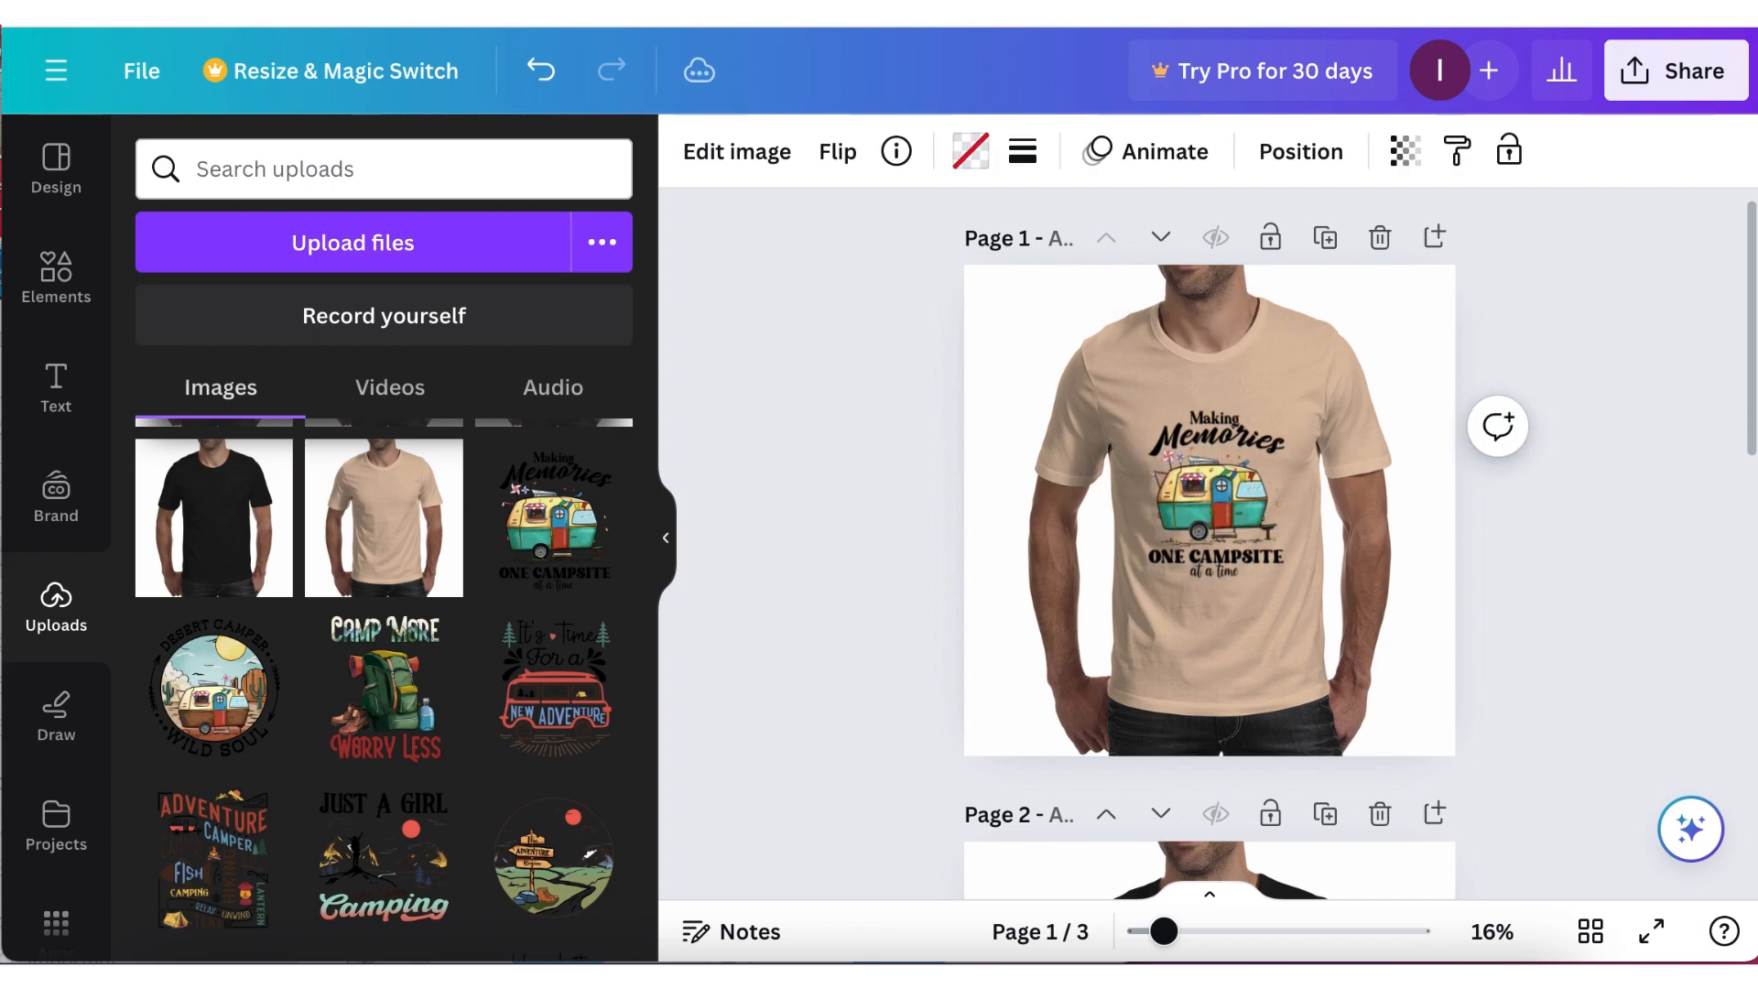
{"action": "key", "text": "Up"}
{"action": "key", "text": "Up"}
{"action": "key", "text": "Up"}
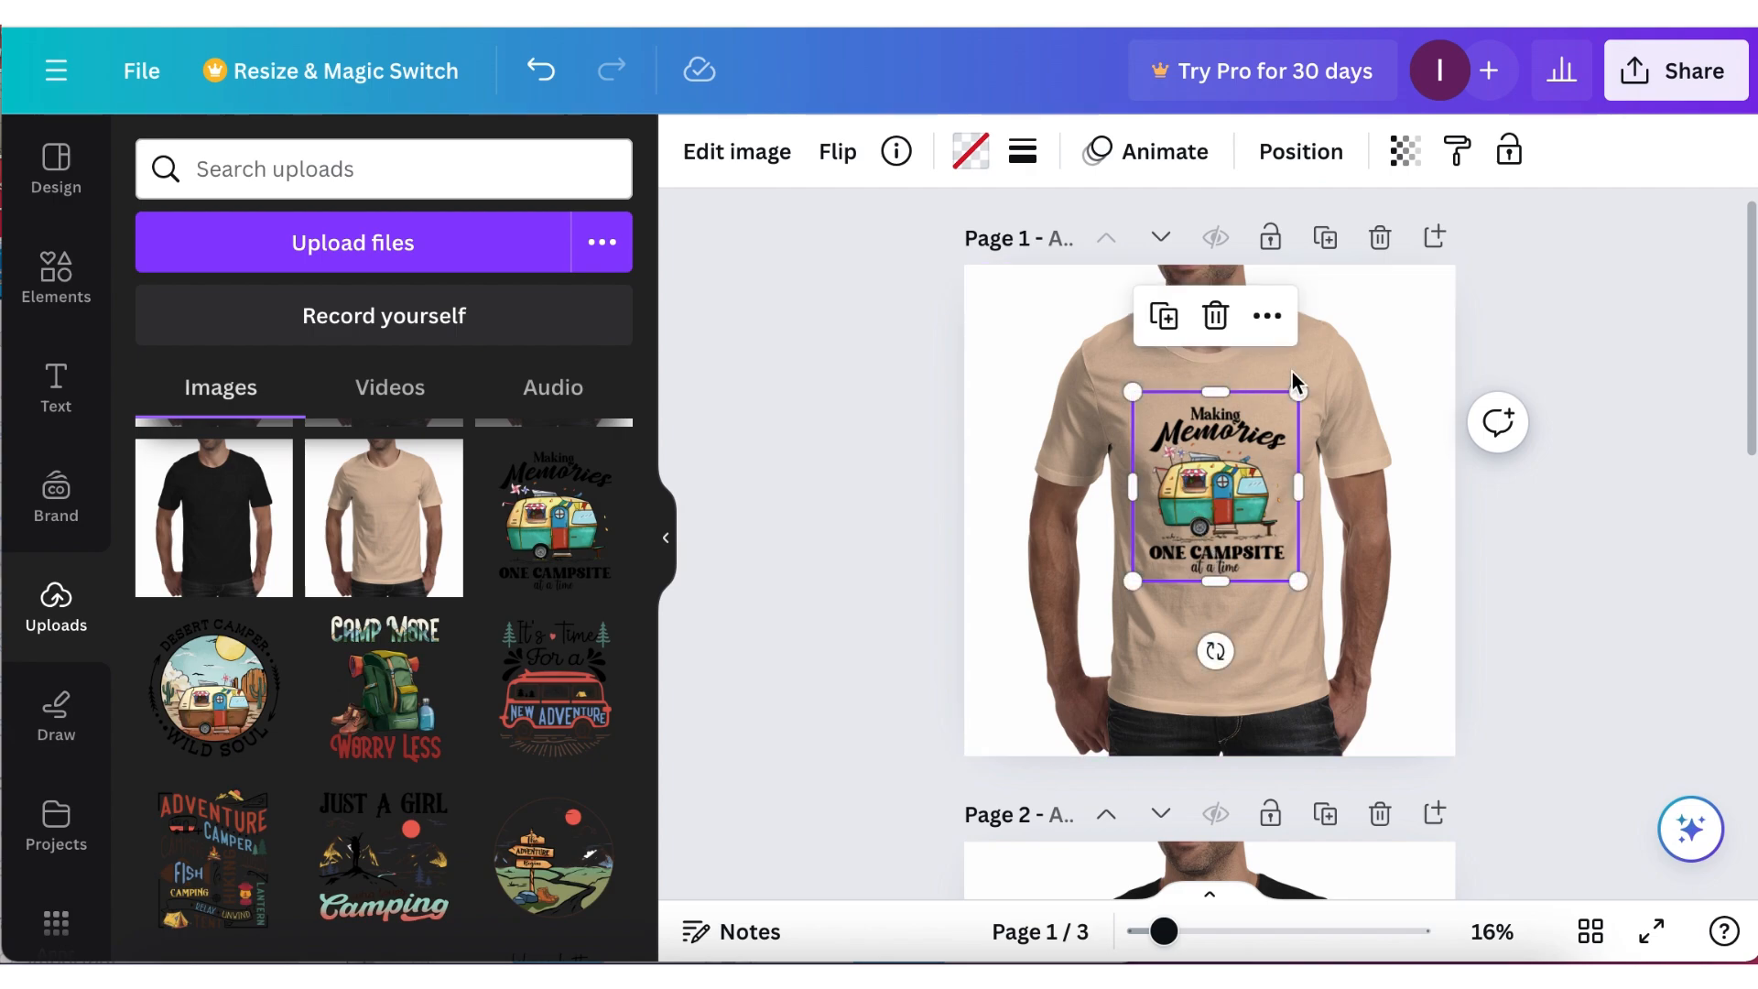
Set the transparency of the framed artwork on the beige T-shirt to 85.
{"action": "left_click", "coordinate": [1404, 154]}
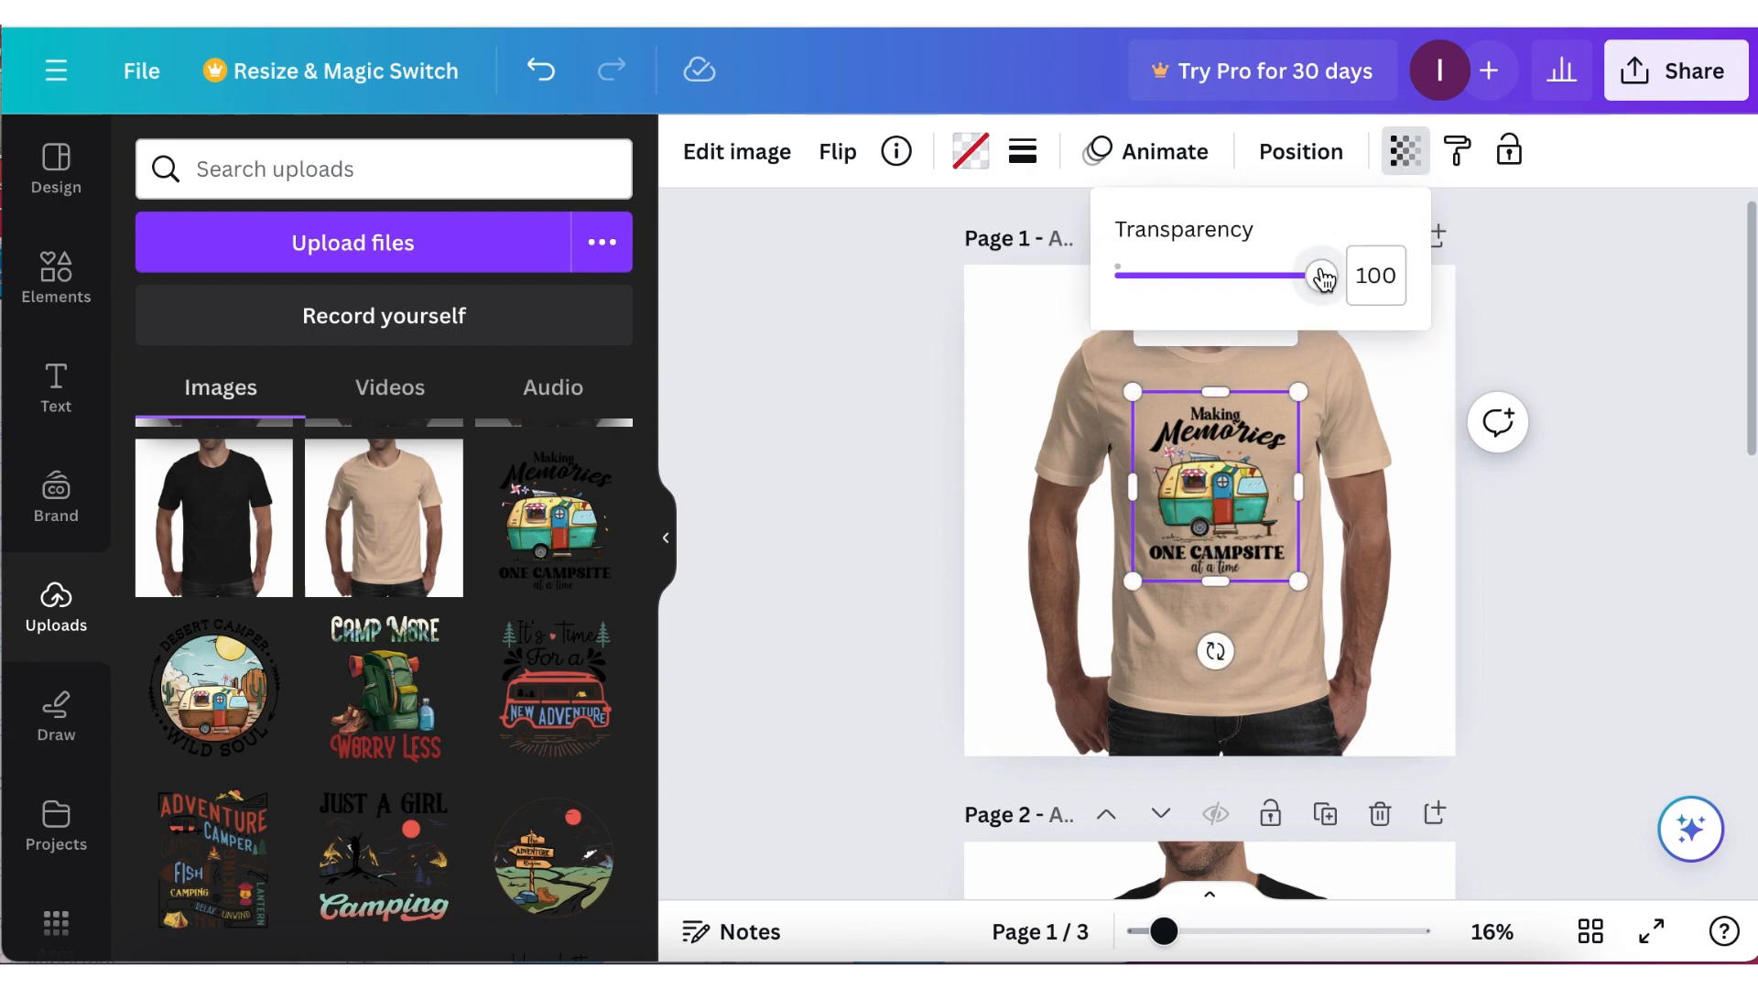
{"action": "left_click_drag", "start_coordinate": [1322, 275], "coordinate": [1293, 276]}
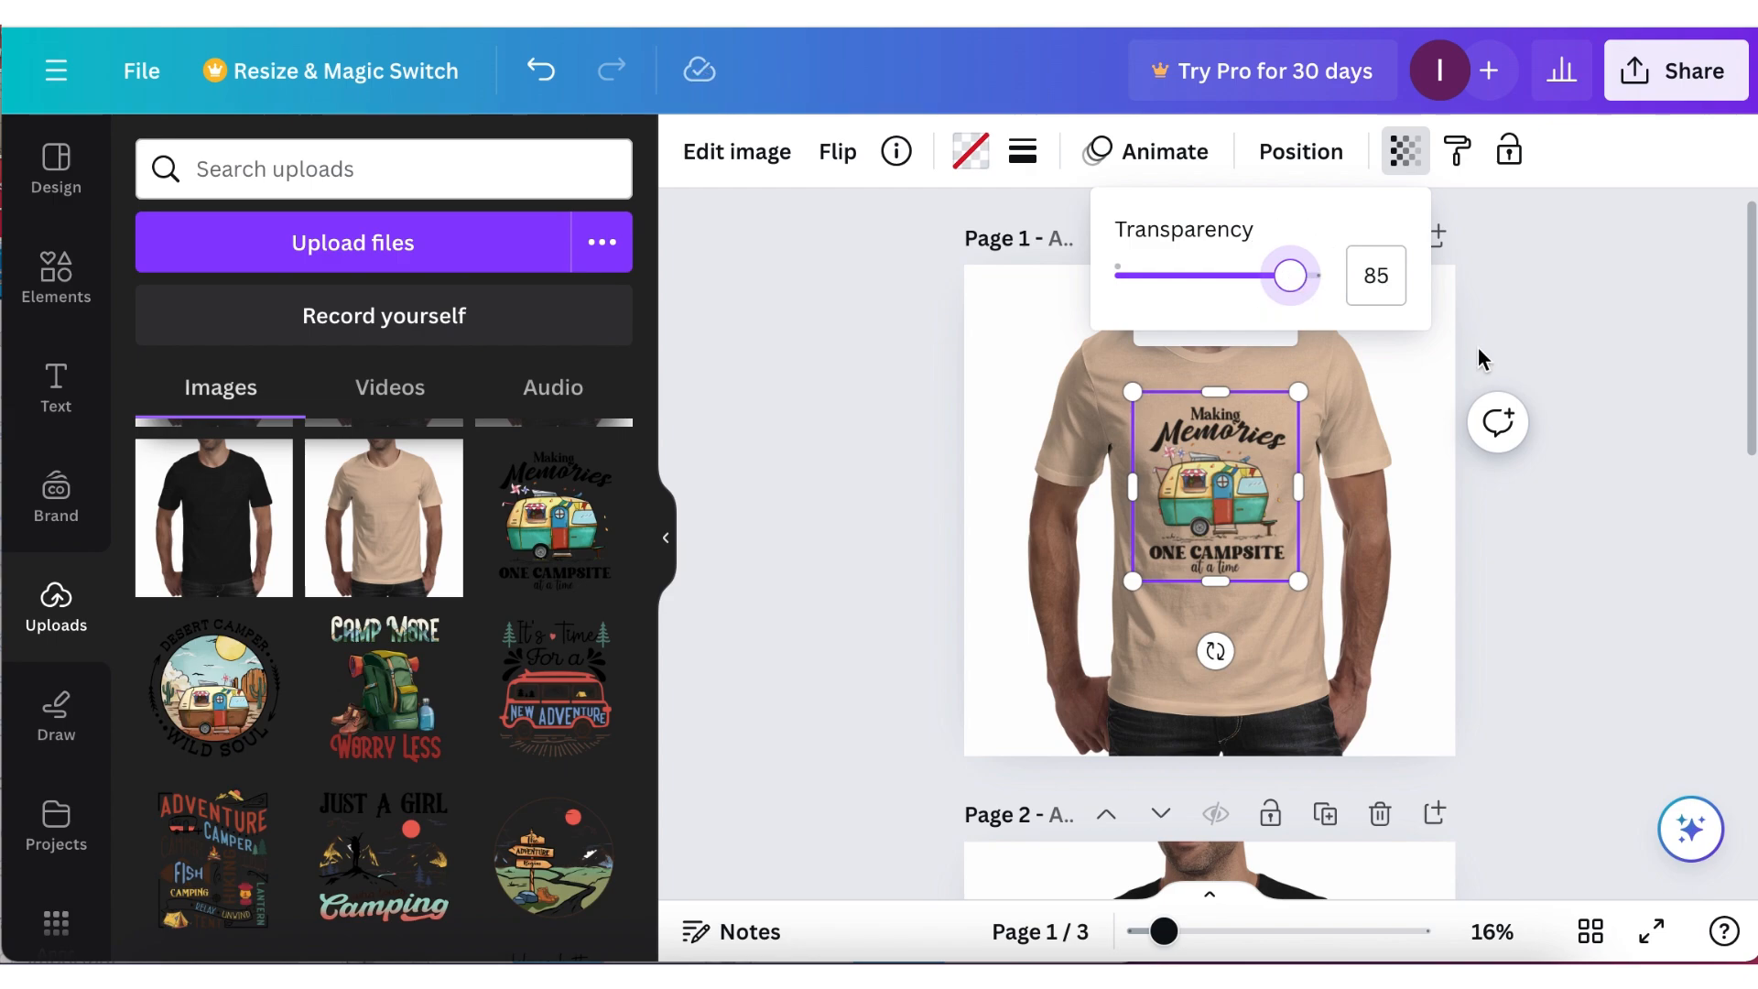
{"action": "left_click", "coordinate": [1600, 400]}
{"action": "left_click", "coordinate": [1564, 471]}
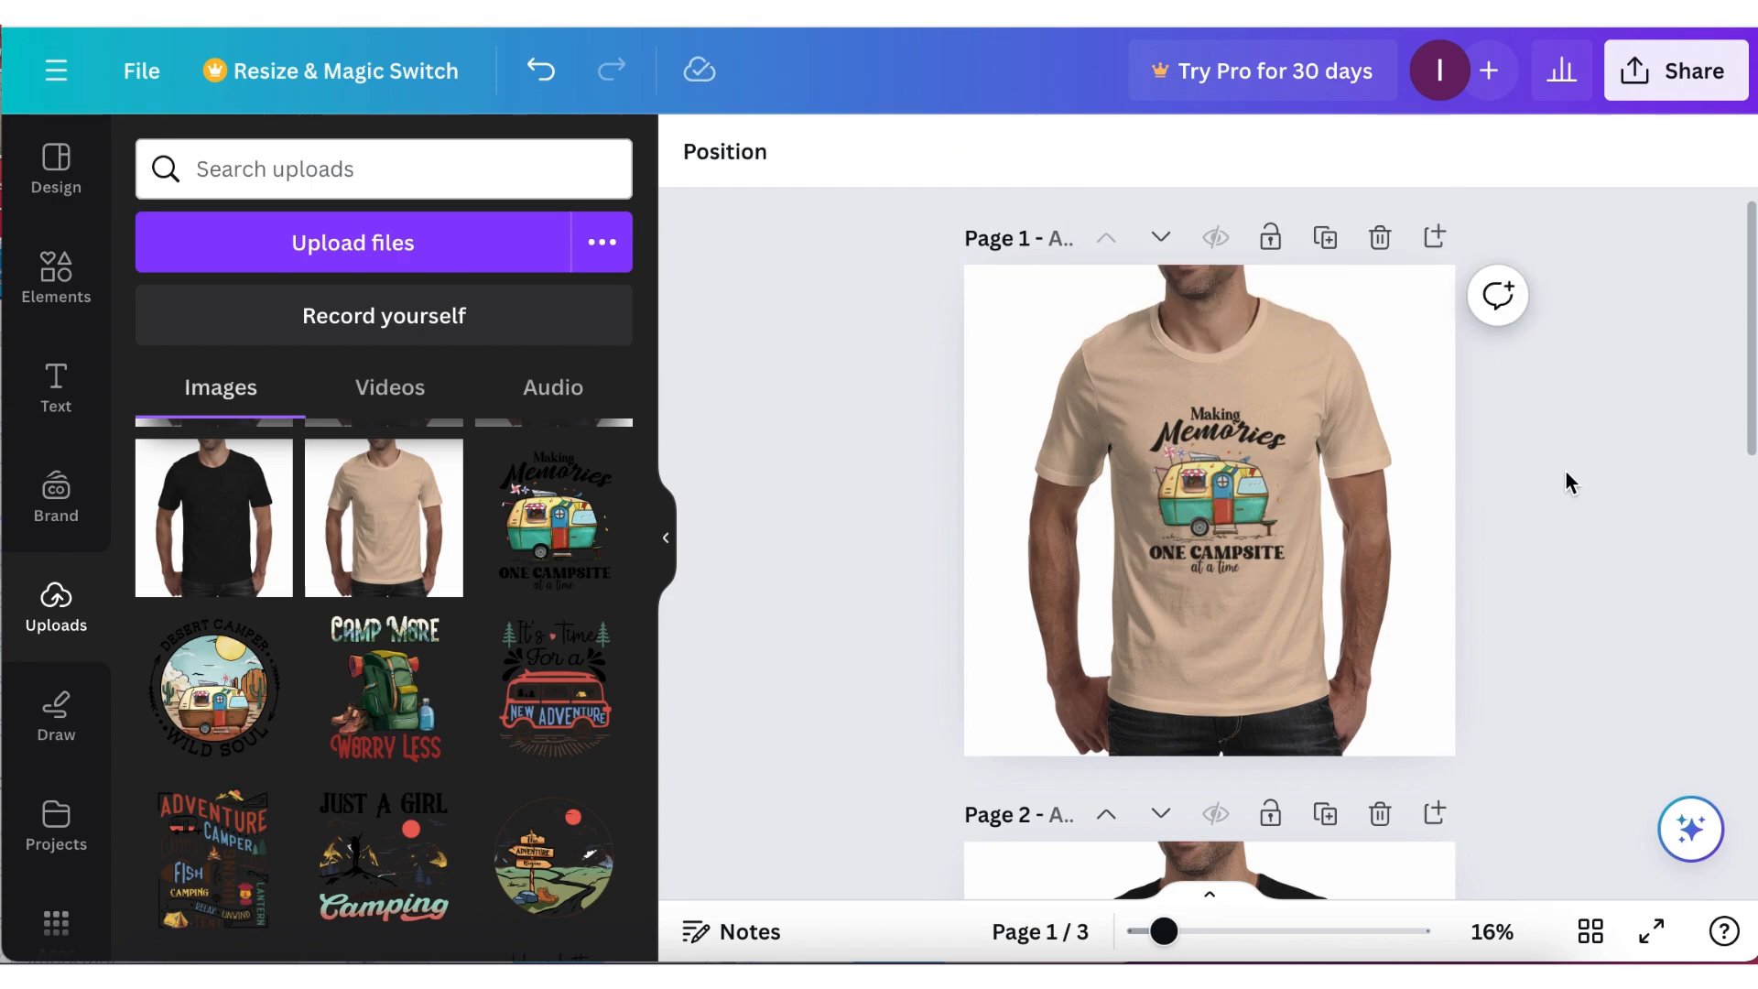
Remove the artwork from the page 1 frame while keeping the frame, and find the frame elements.
{"action": "left_click", "coordinate": [1234, 513]}
{"action": "key", "text": "Delete"}
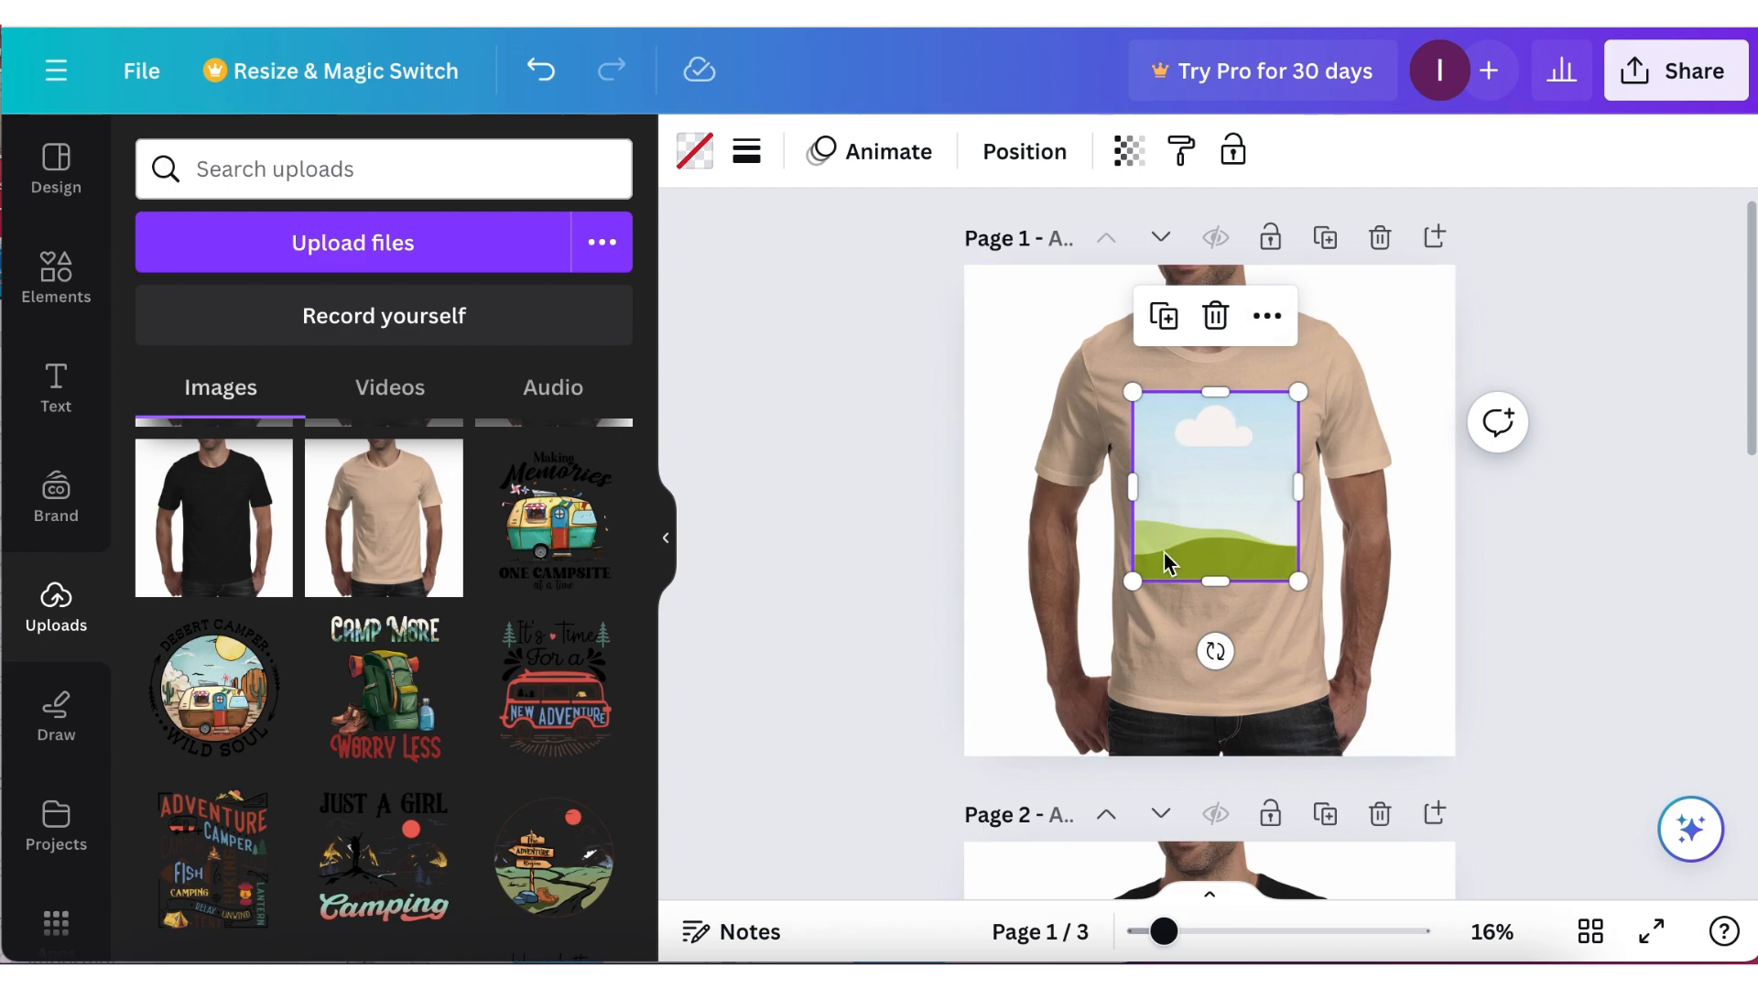
{"action": "left_click", "coordinate": [57, 279]}
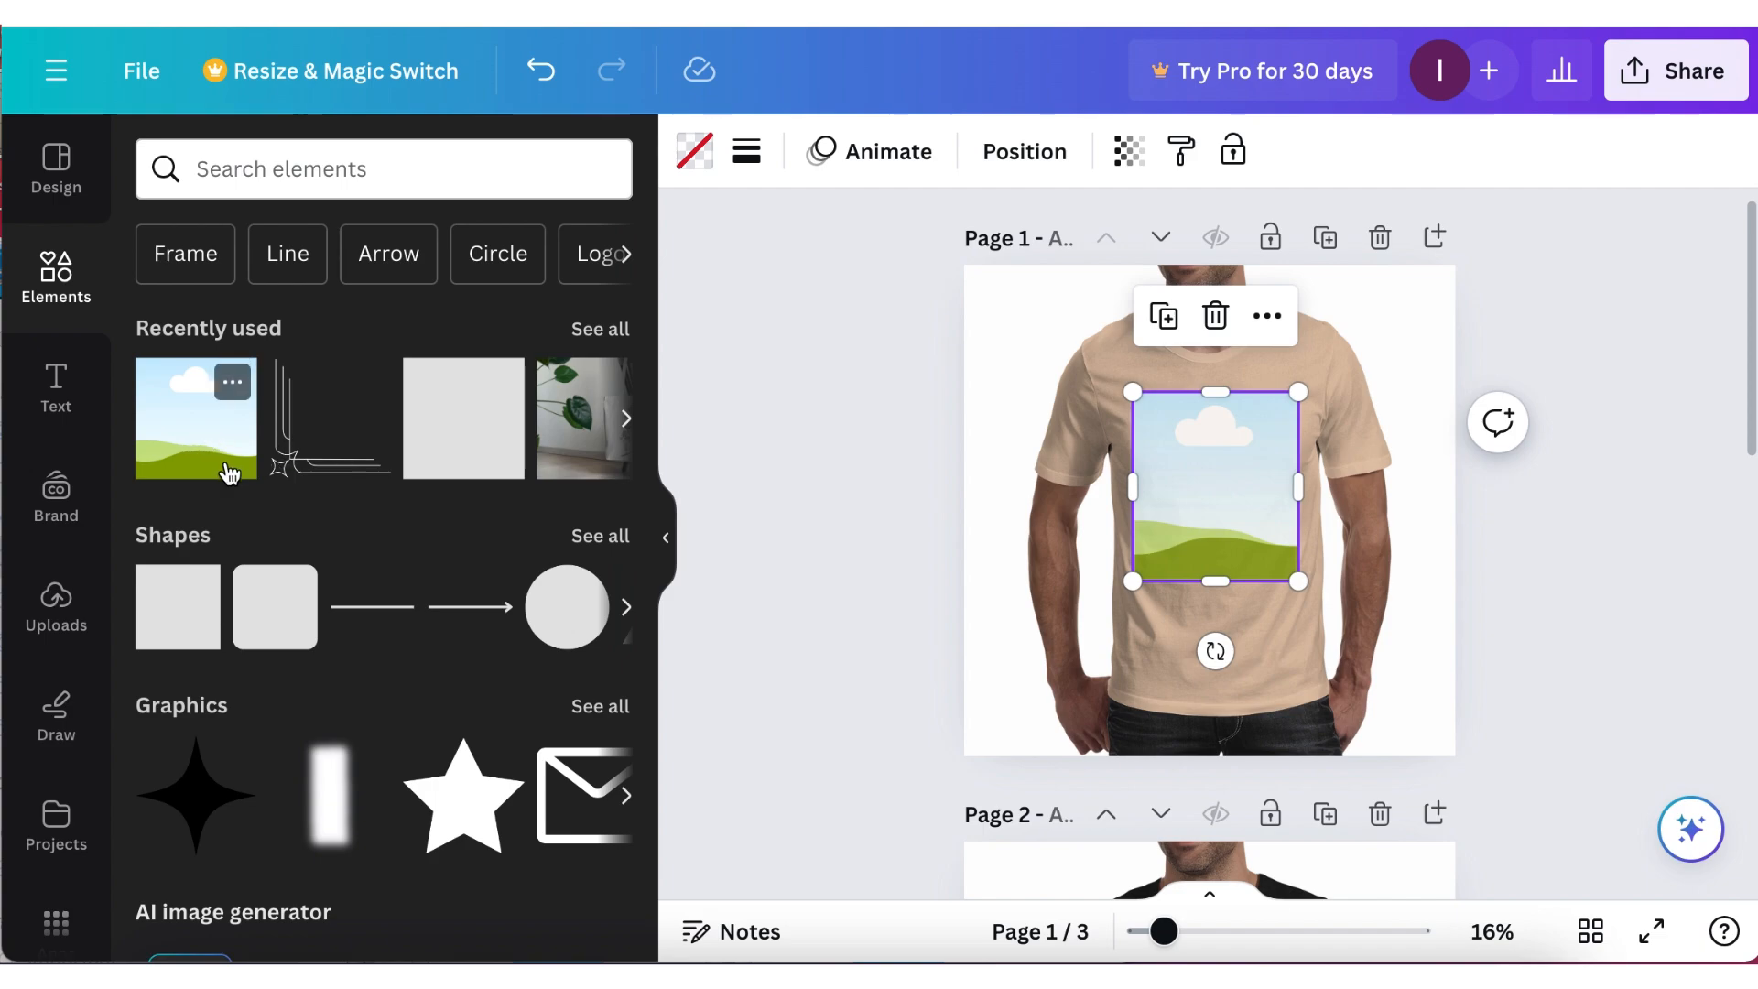
{"action": "scroll", "coordinate": [224, 467], "scroll_direction": "down", "scroll_amount": 2}
{"action": "scroll", "coordinate": [229, 471], "scroll_direction": "up", "scroll_amount": 2}
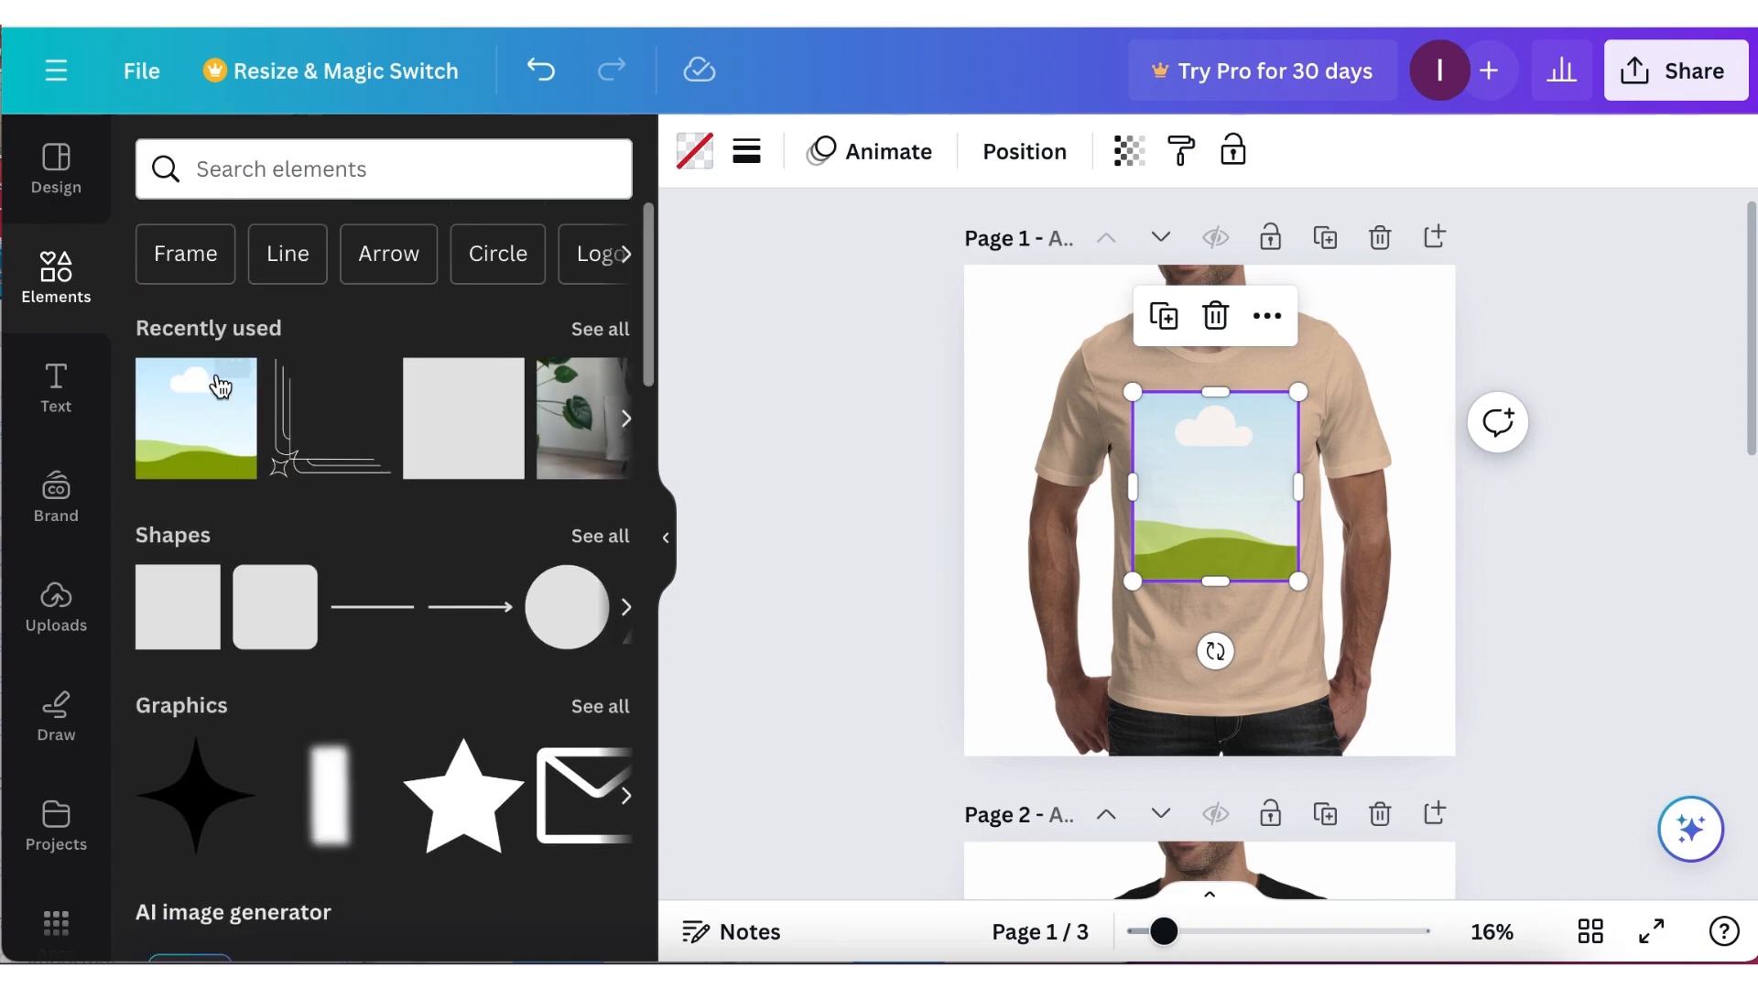
{"action": "left_click", "coordinate": [186, 266]}
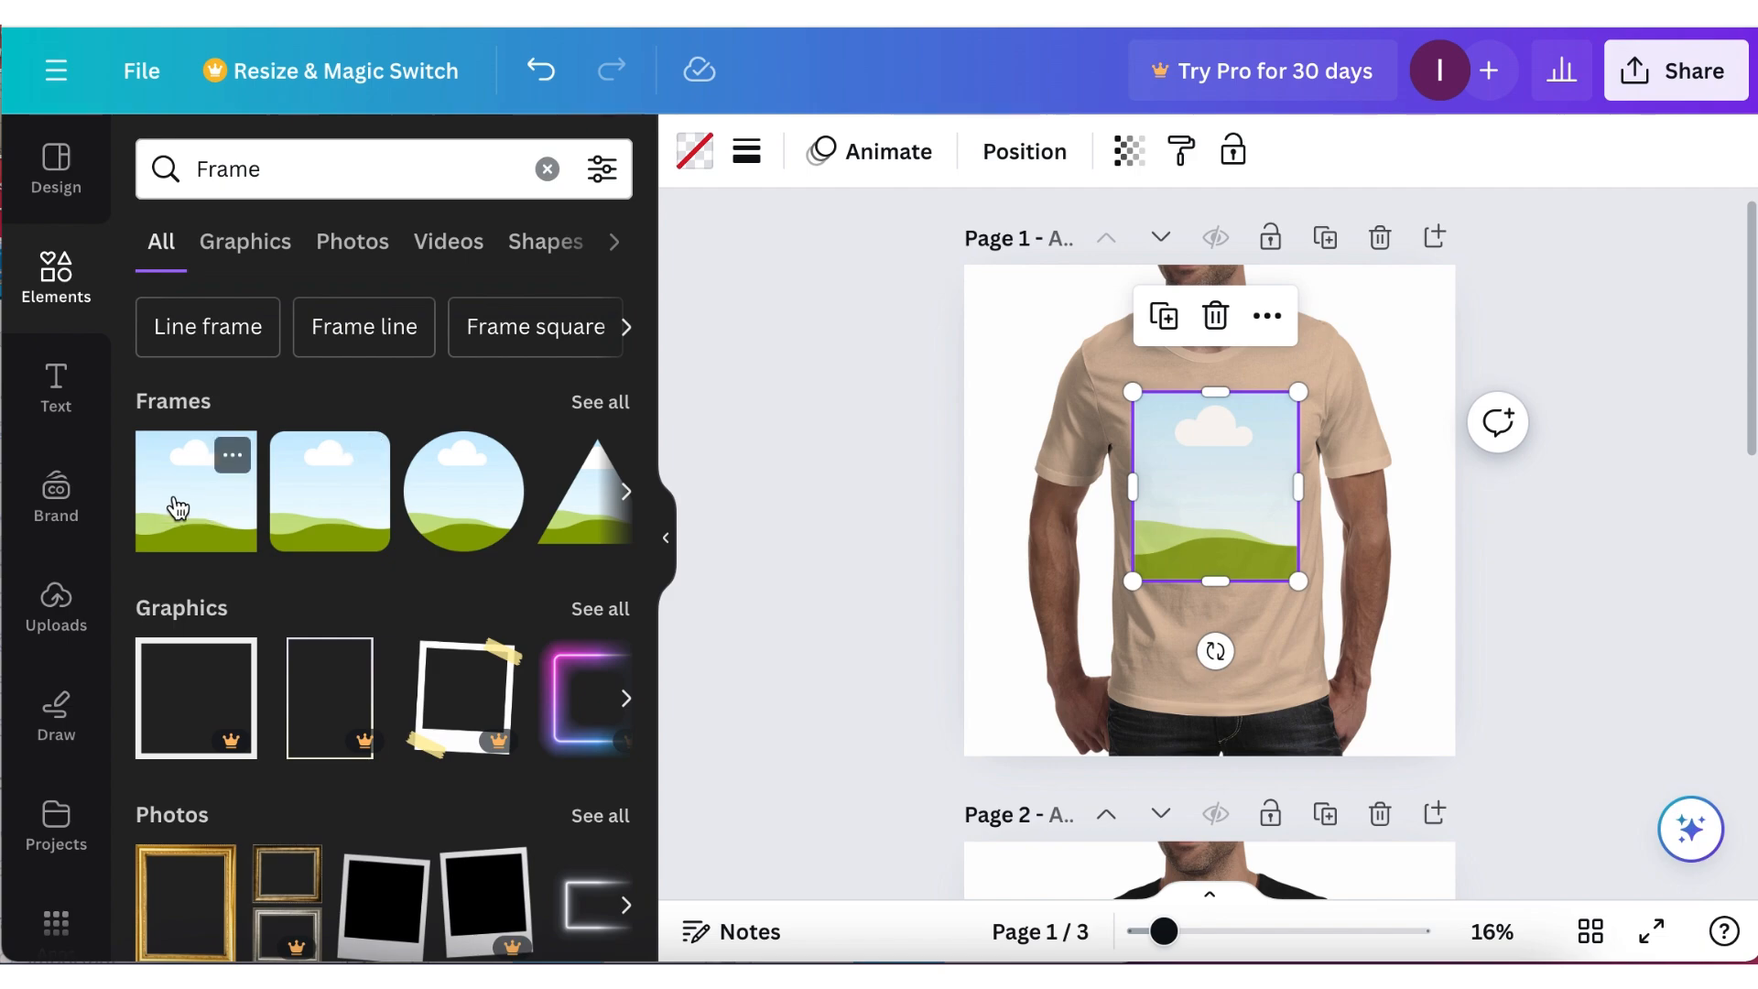
Delete the bowling ghost artwork from the black T-shirt on page 2 and add a plain square frame in its place.
{"action": "left_click", "coordinate": [1001, 630]}
{"action": "scroll", "coordinate": [1002, 631], "scroll_direction": "down", "scroll_amount": 5}
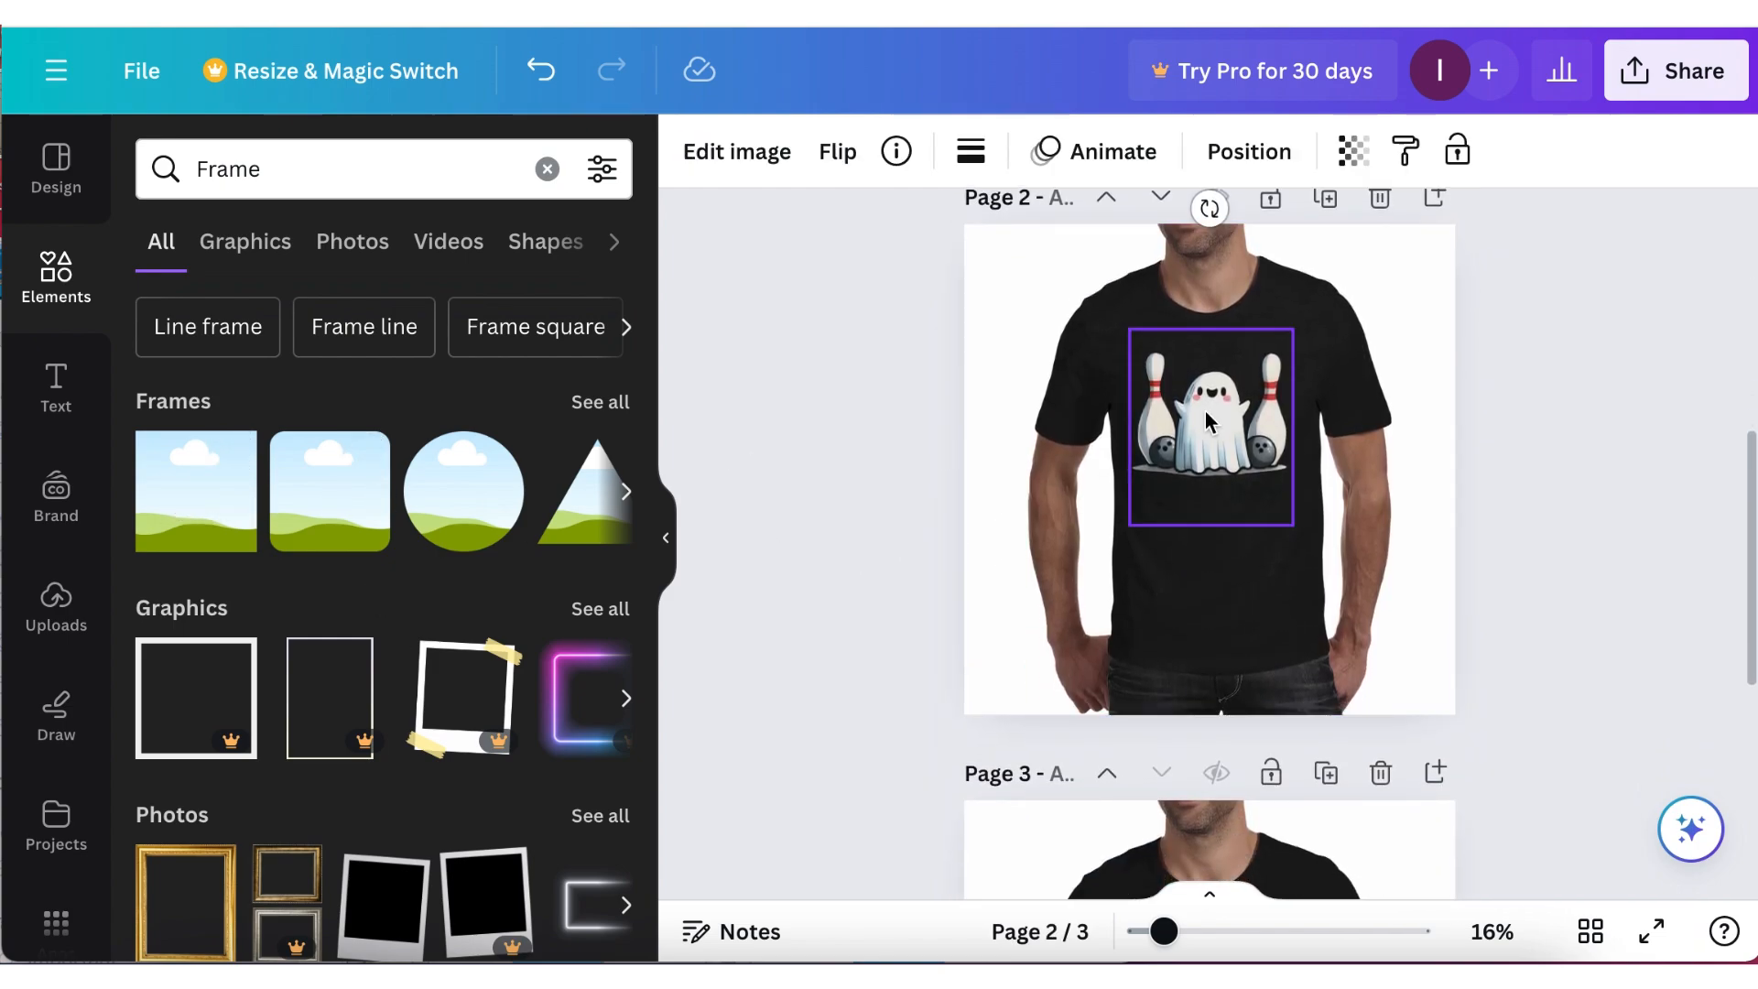
{"action": "left_click", "coordinate": [1205, 410]}
{"action": "key", "text": "Delete"}
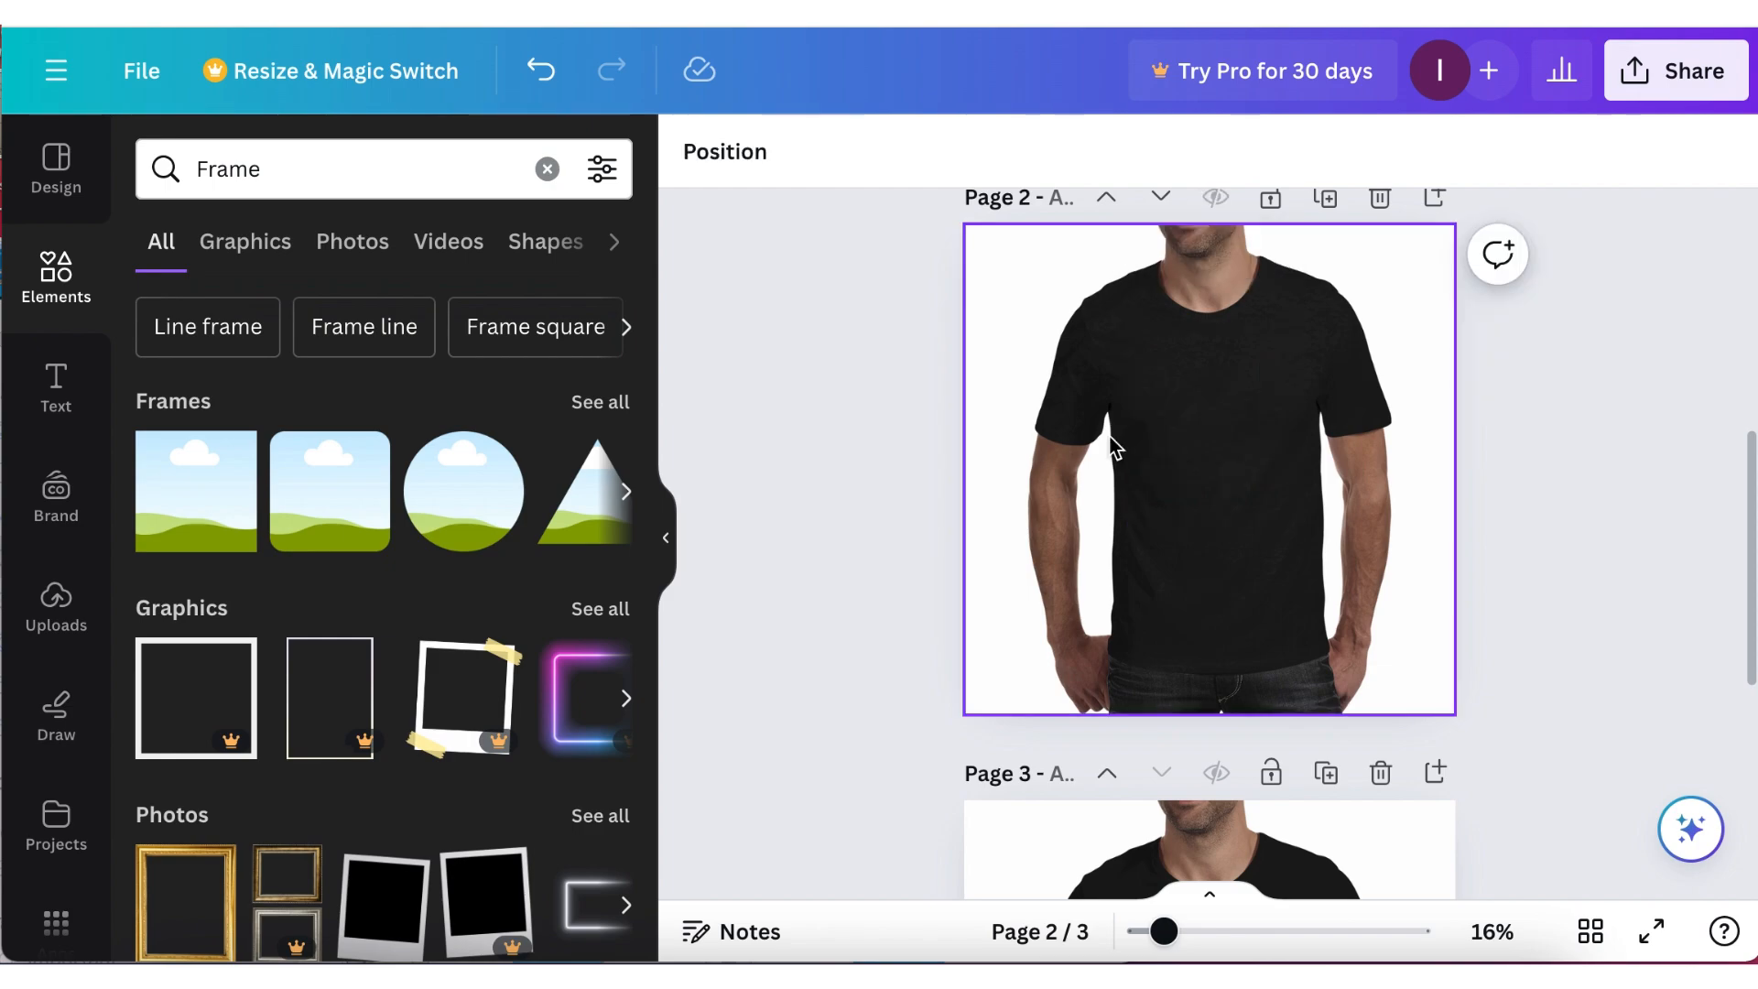
{"action": "left_click", "coordinate": [196, 505]}
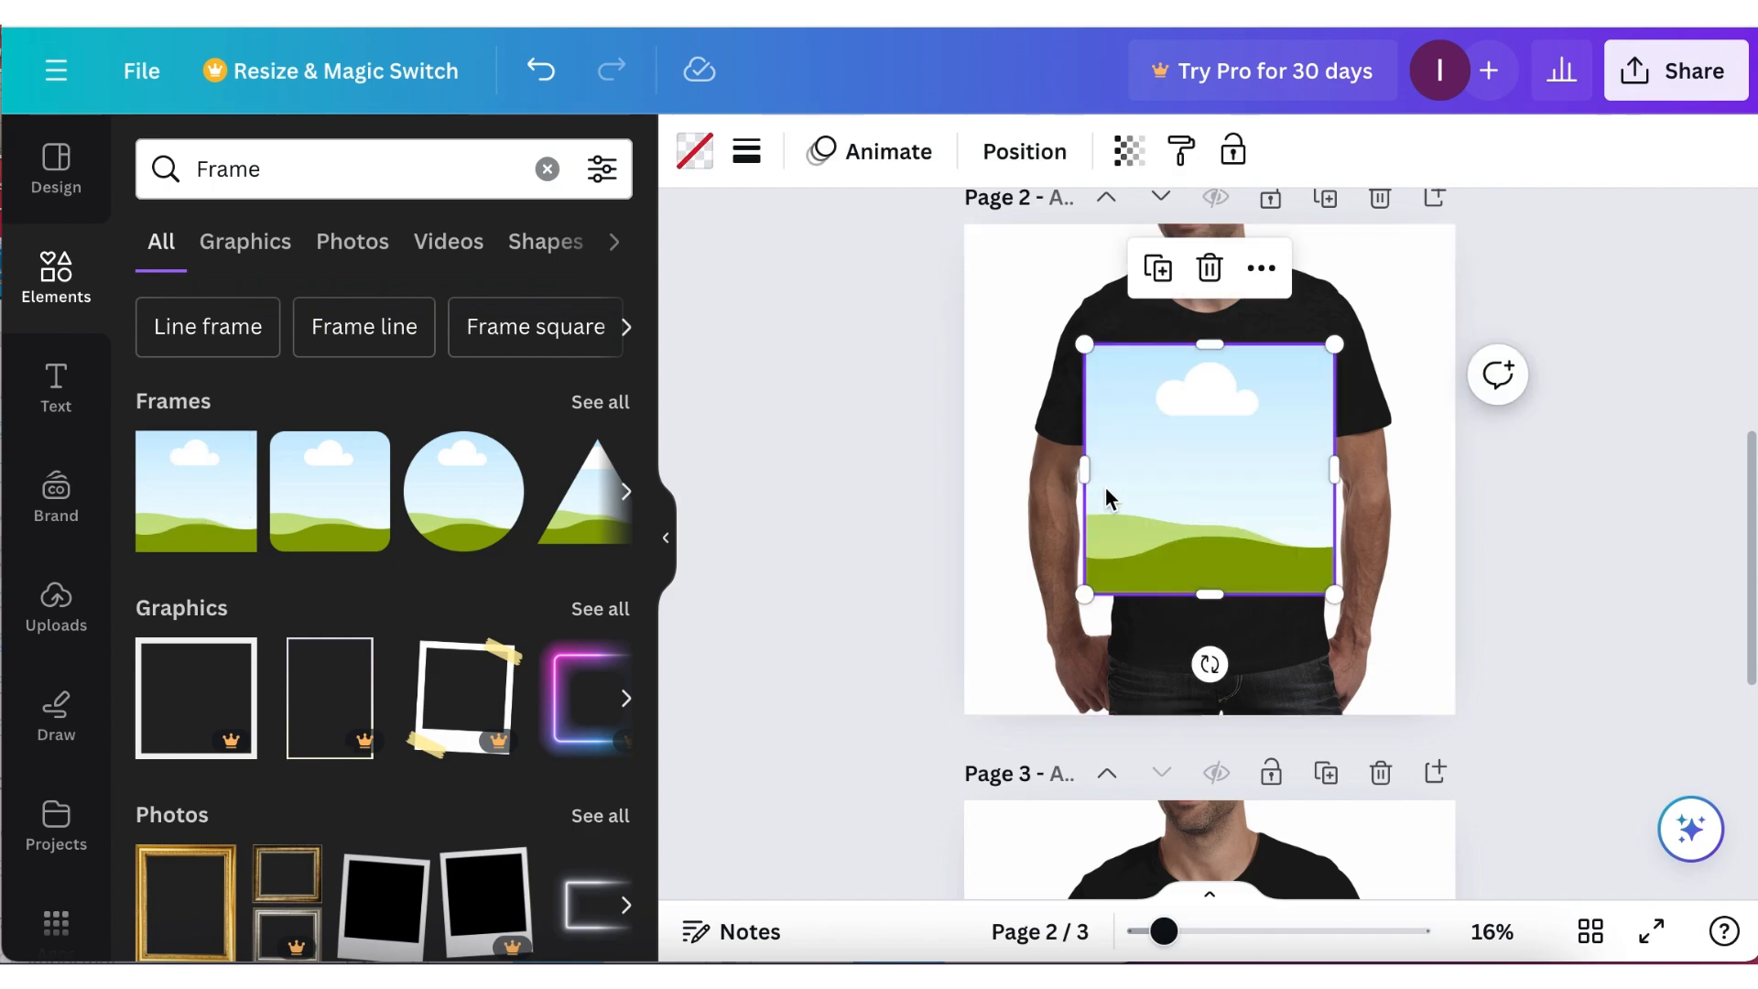
Narrow the page 2 frame to about 40% of the page width and center it on the black T-shirt's chest.
{"action": "left_click_drag", "start_coordinate": [1084, 471], "coordinate": [1125, 469]}
{"action": "mouse_move", "coordinate": [1333, 467]}
{"action": "left_mouse_down"}
{"action": "mouse_move", "coordinate": [1224, 432]}
{"action": "mouse_move", "coordinate": [1314, 444]}
{"action": "left_mouse_up"}
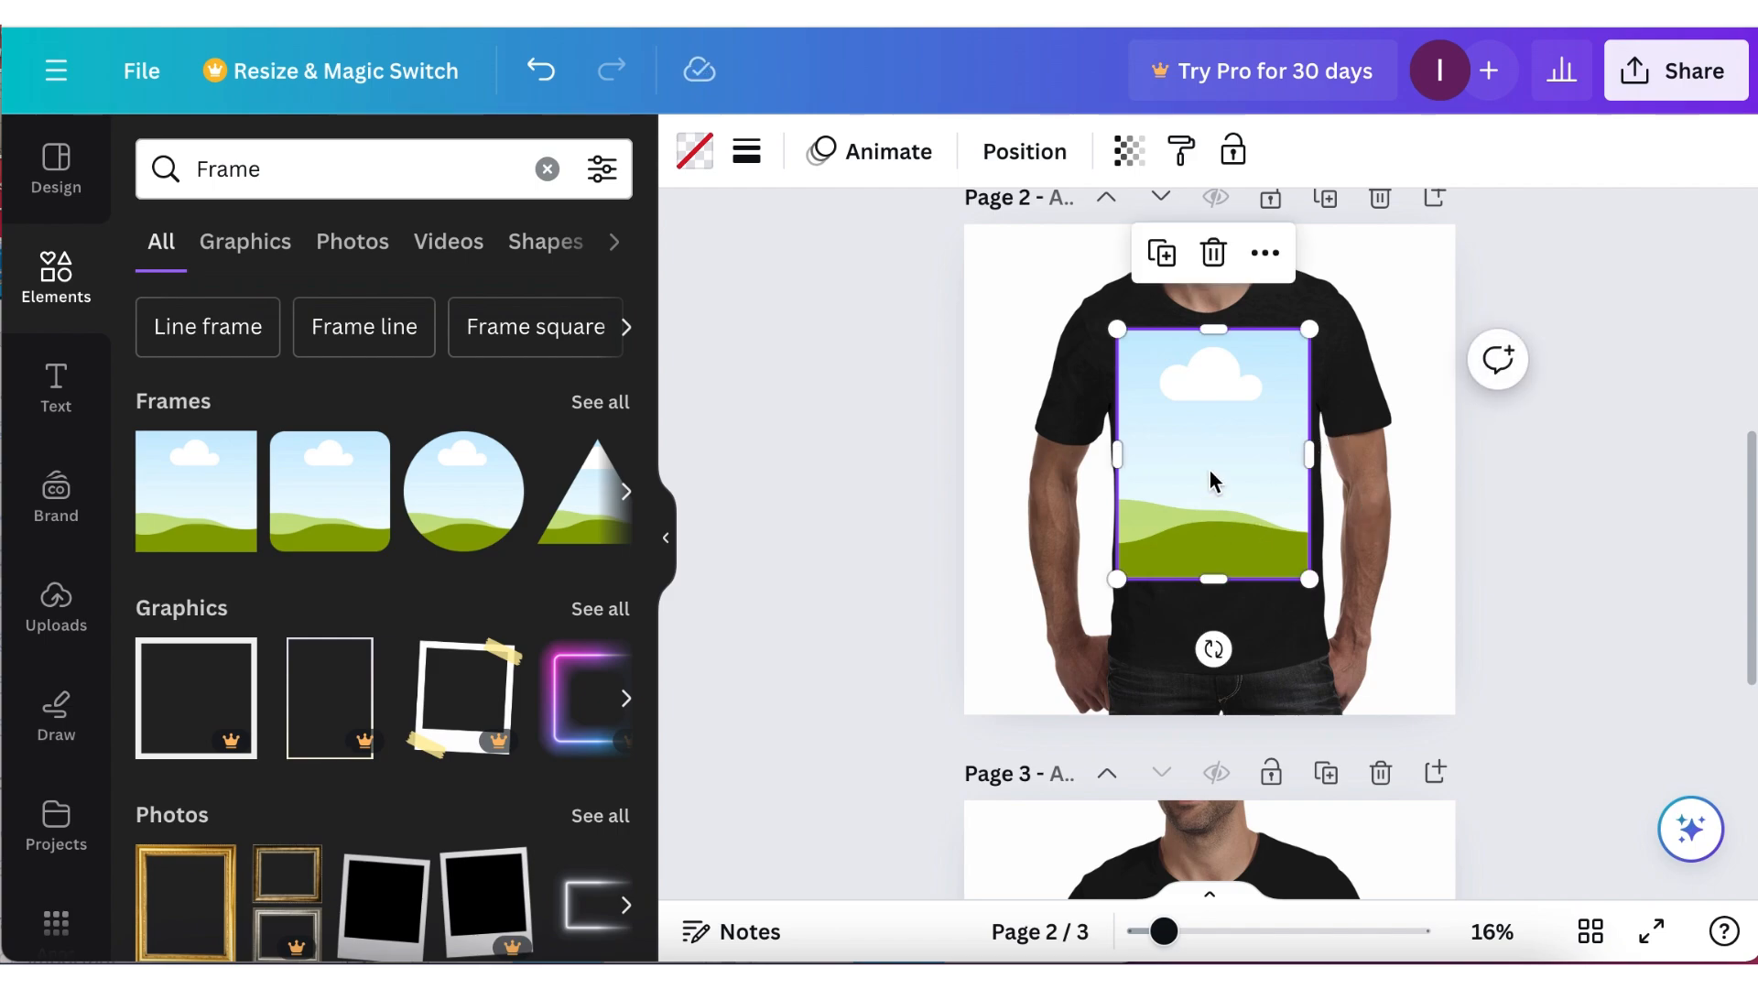
{"action": "key", "text": "Escape"}
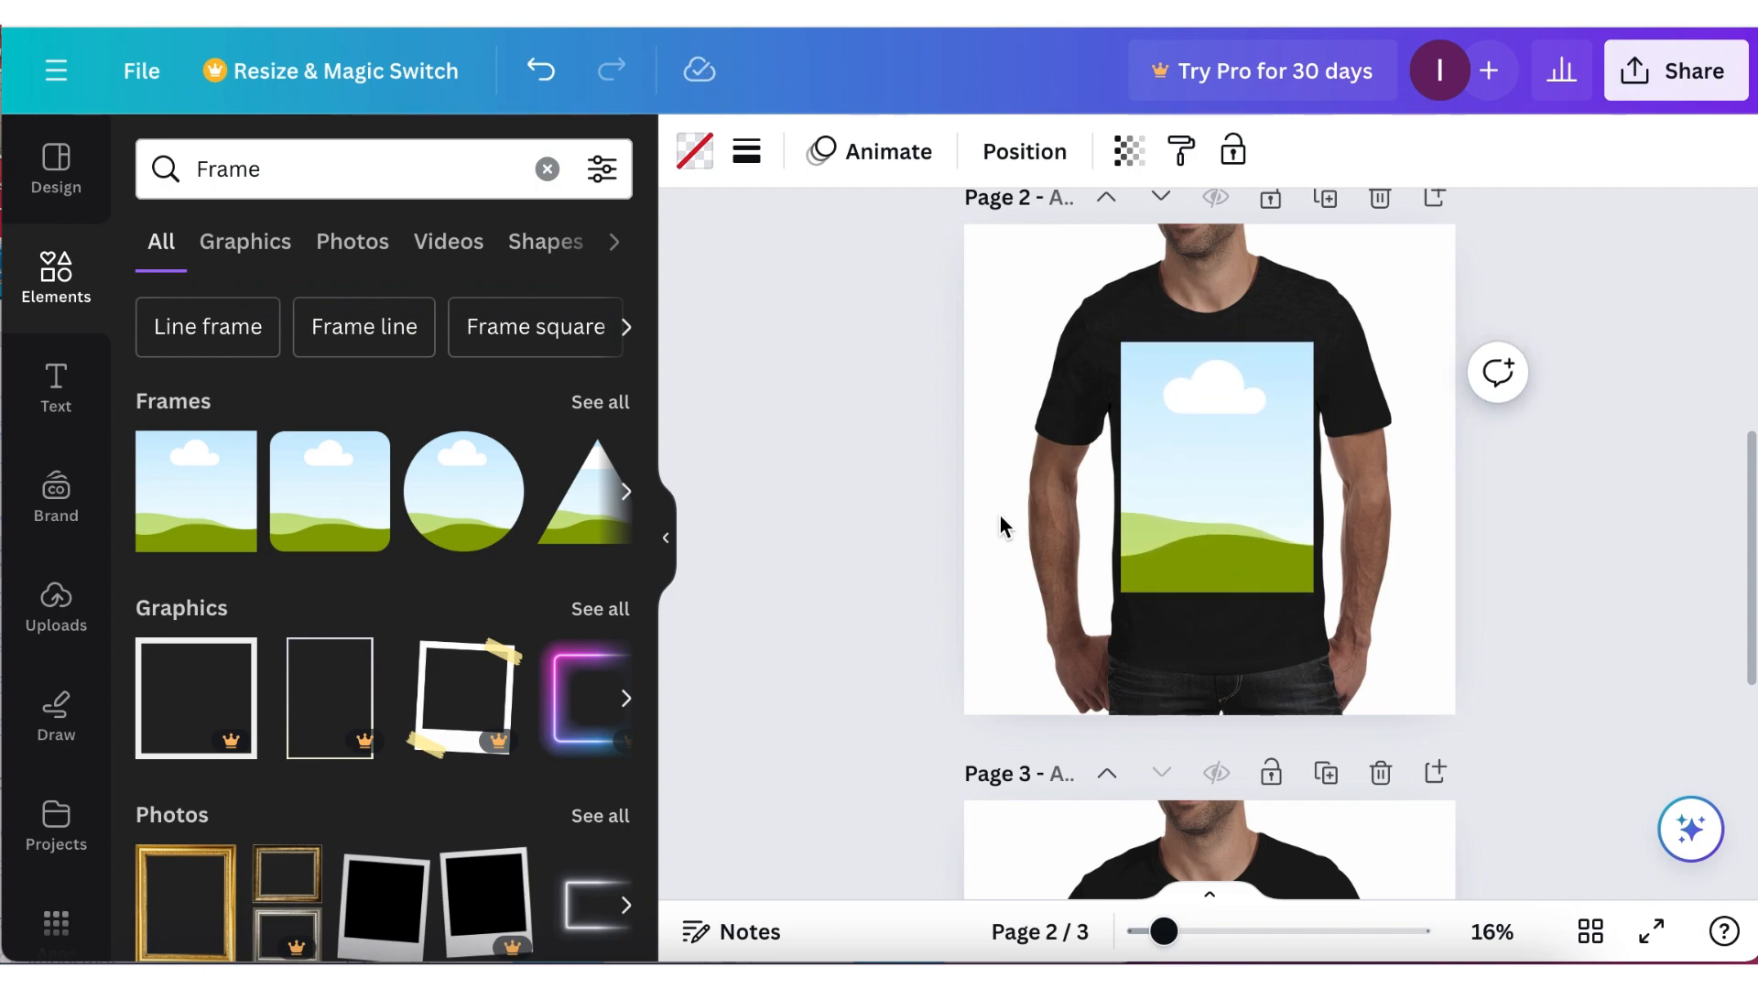
Fill the frame on the black T-shirt with the uploaded "I'd Rather Be Camping" artwork.
{"action": "left_click", "coordinate": [55, 596]}
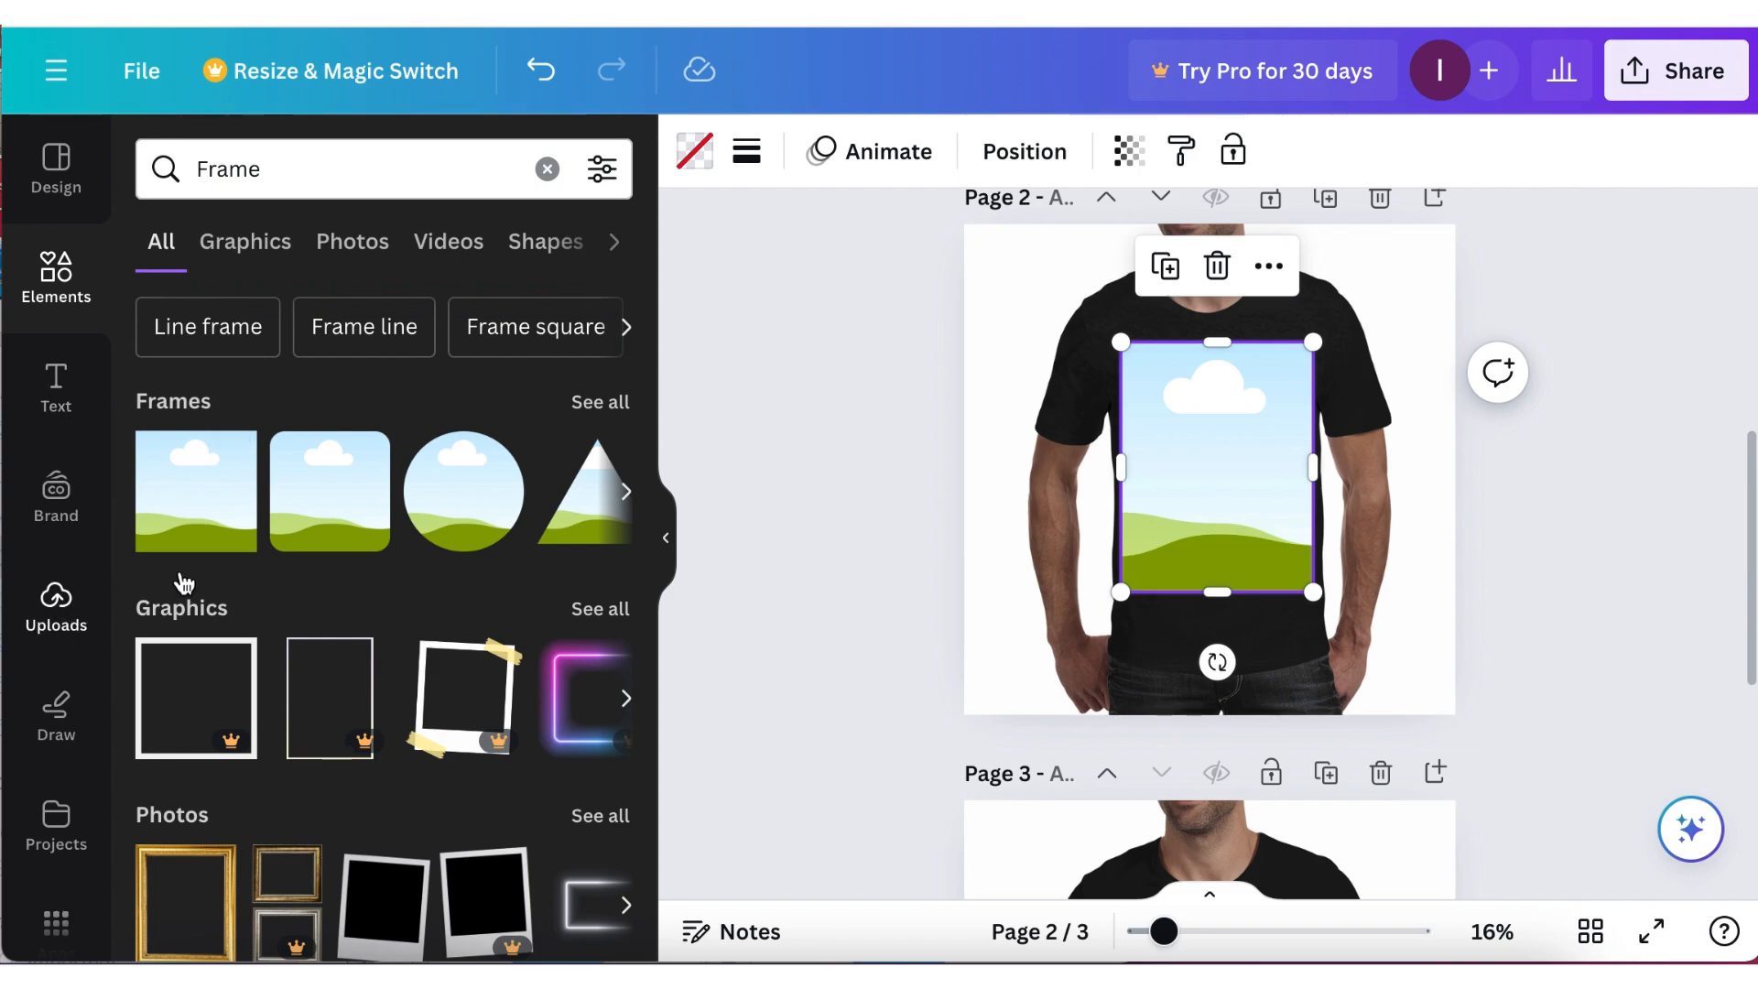
{"action": "scroll", "coordinate": [530, 577], "scroll_direction": "down", "scroll_amount": 5}
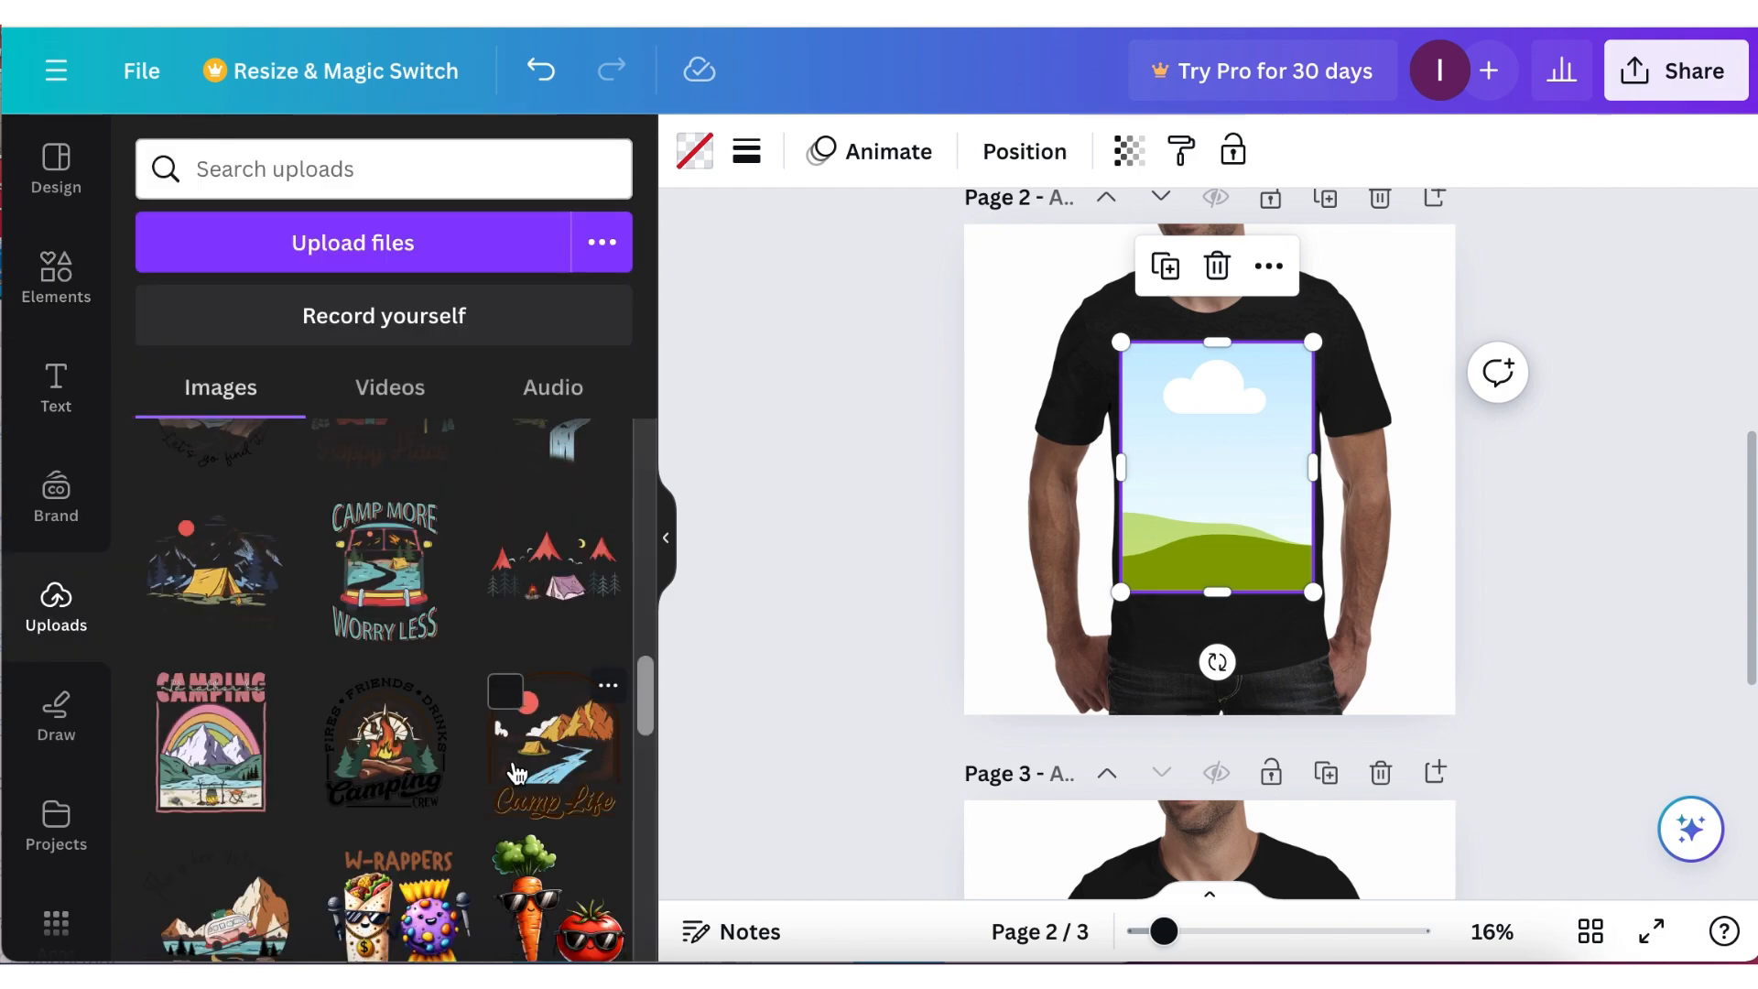
{"action": "left_click", "coordinate": [213, 738]}
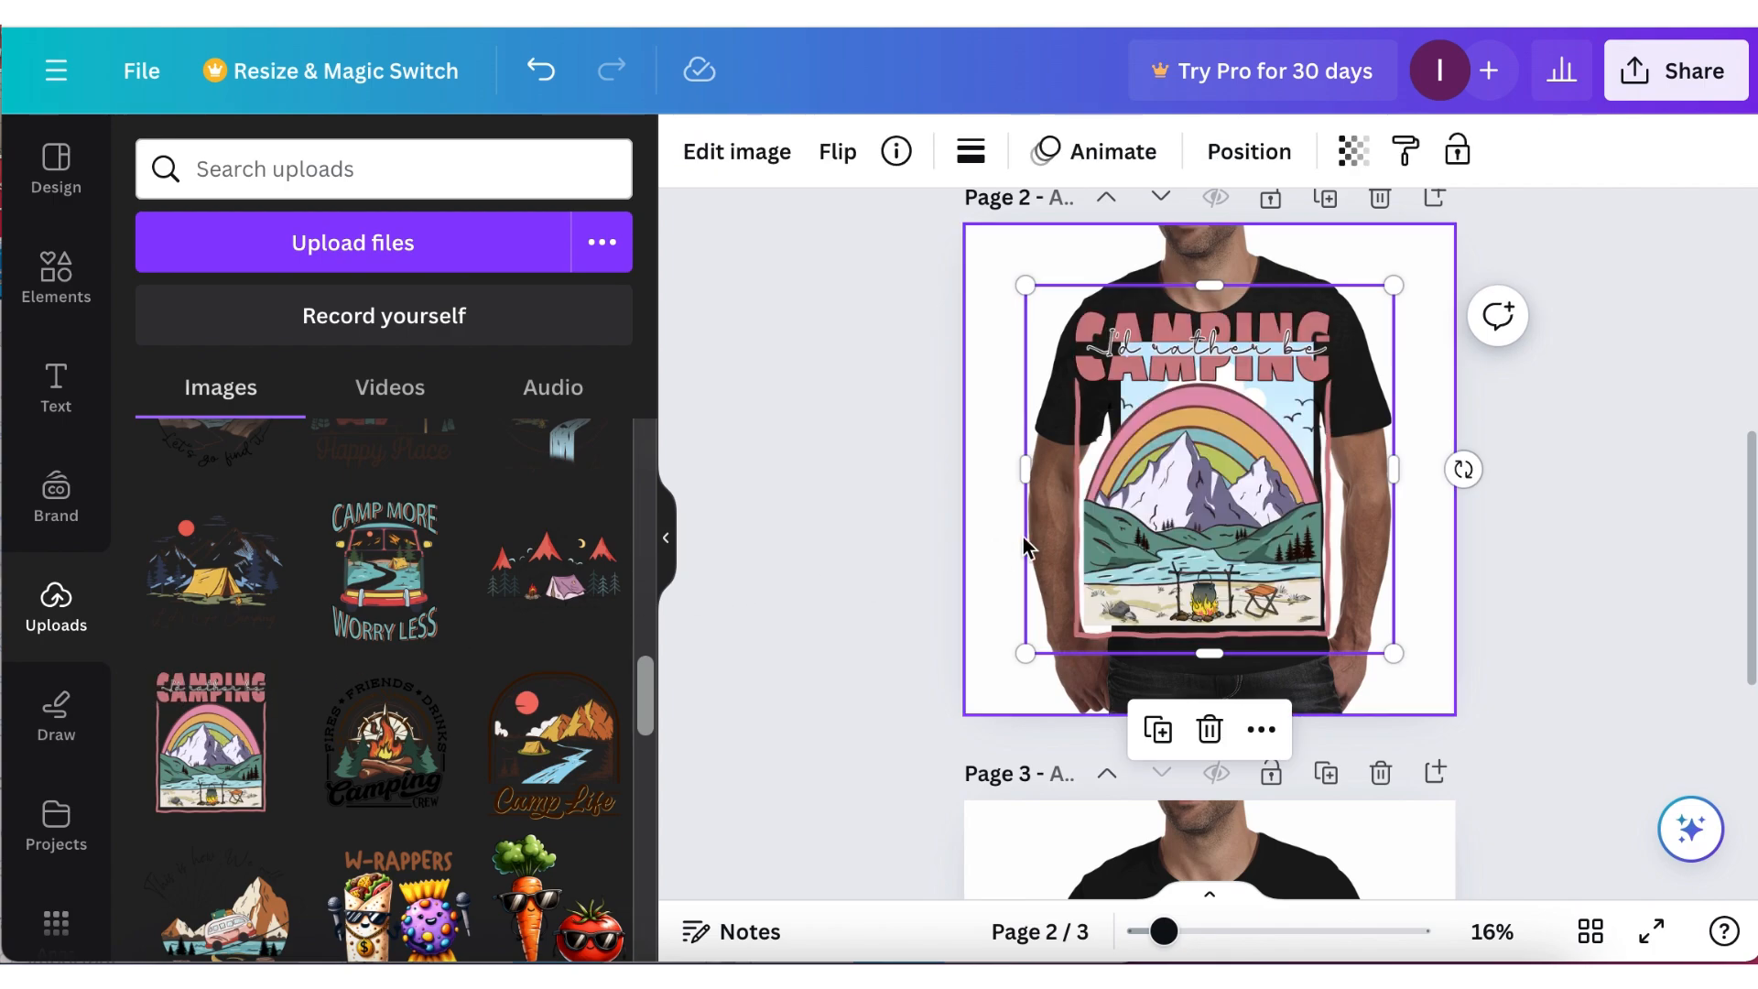
{"action": "left_click", "coordinate": [1177, 472]}
{"action": "key", "text": "Delete"}
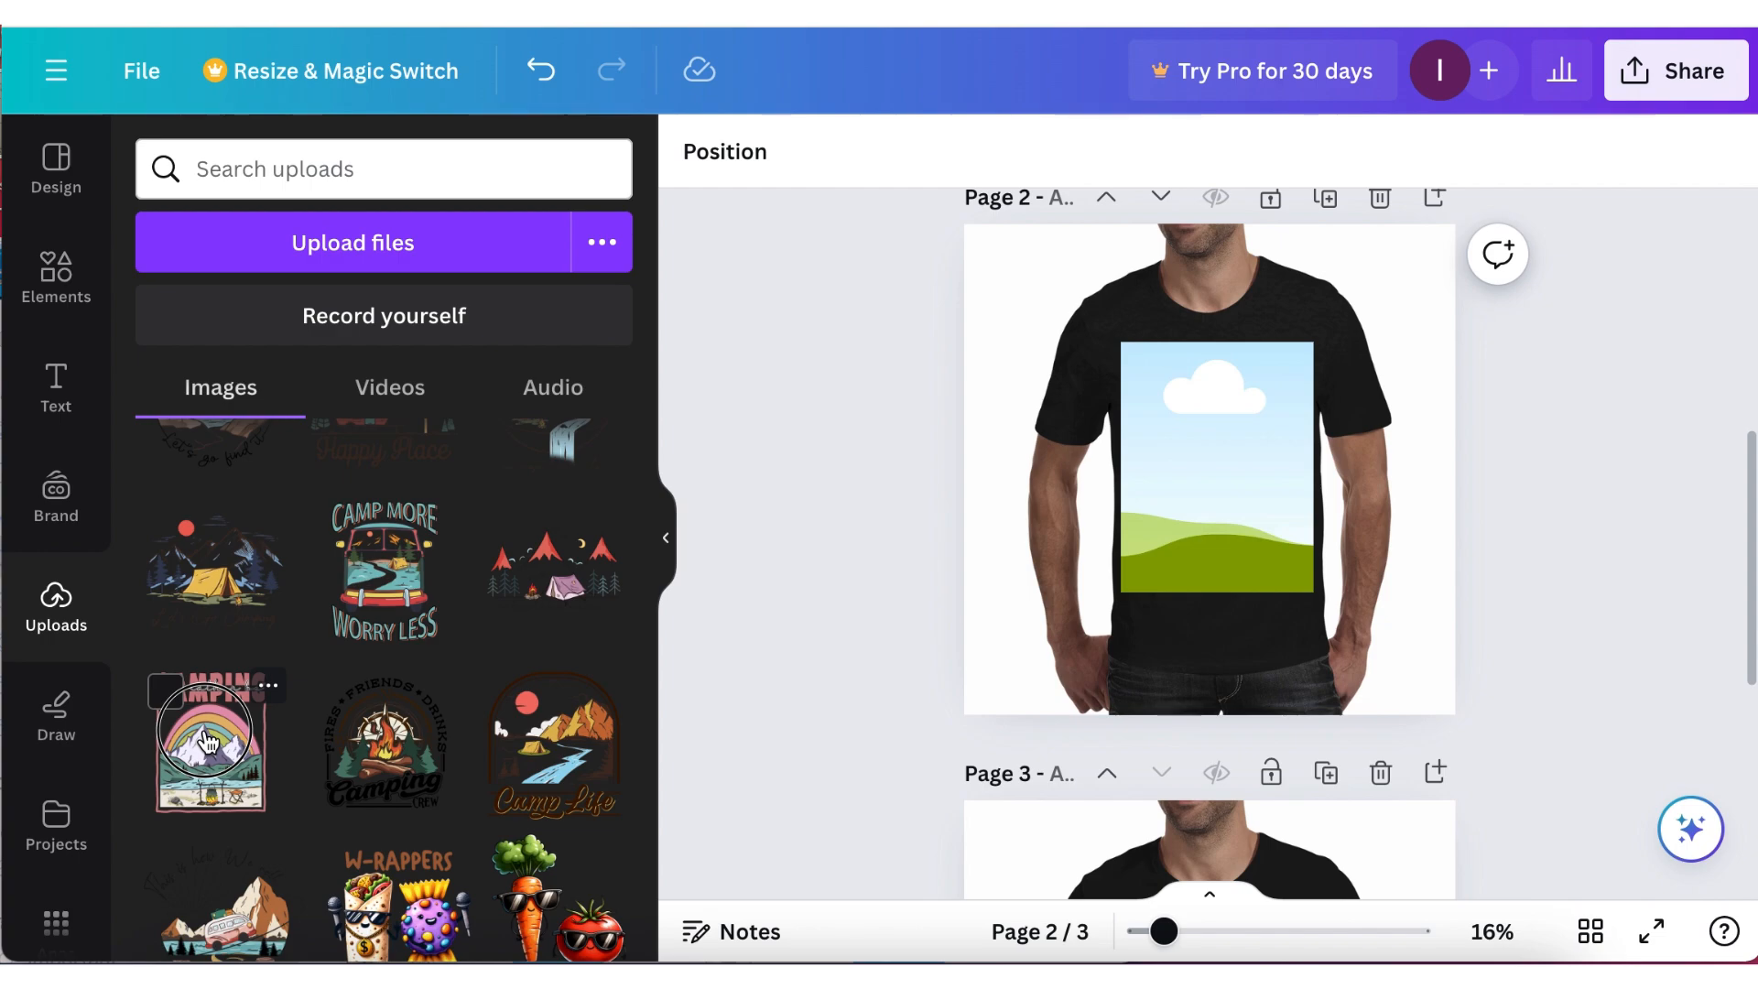
{"action": "left_click_drag", "start_coordinate": [207, 740], "coordinate": [1188, 417]}
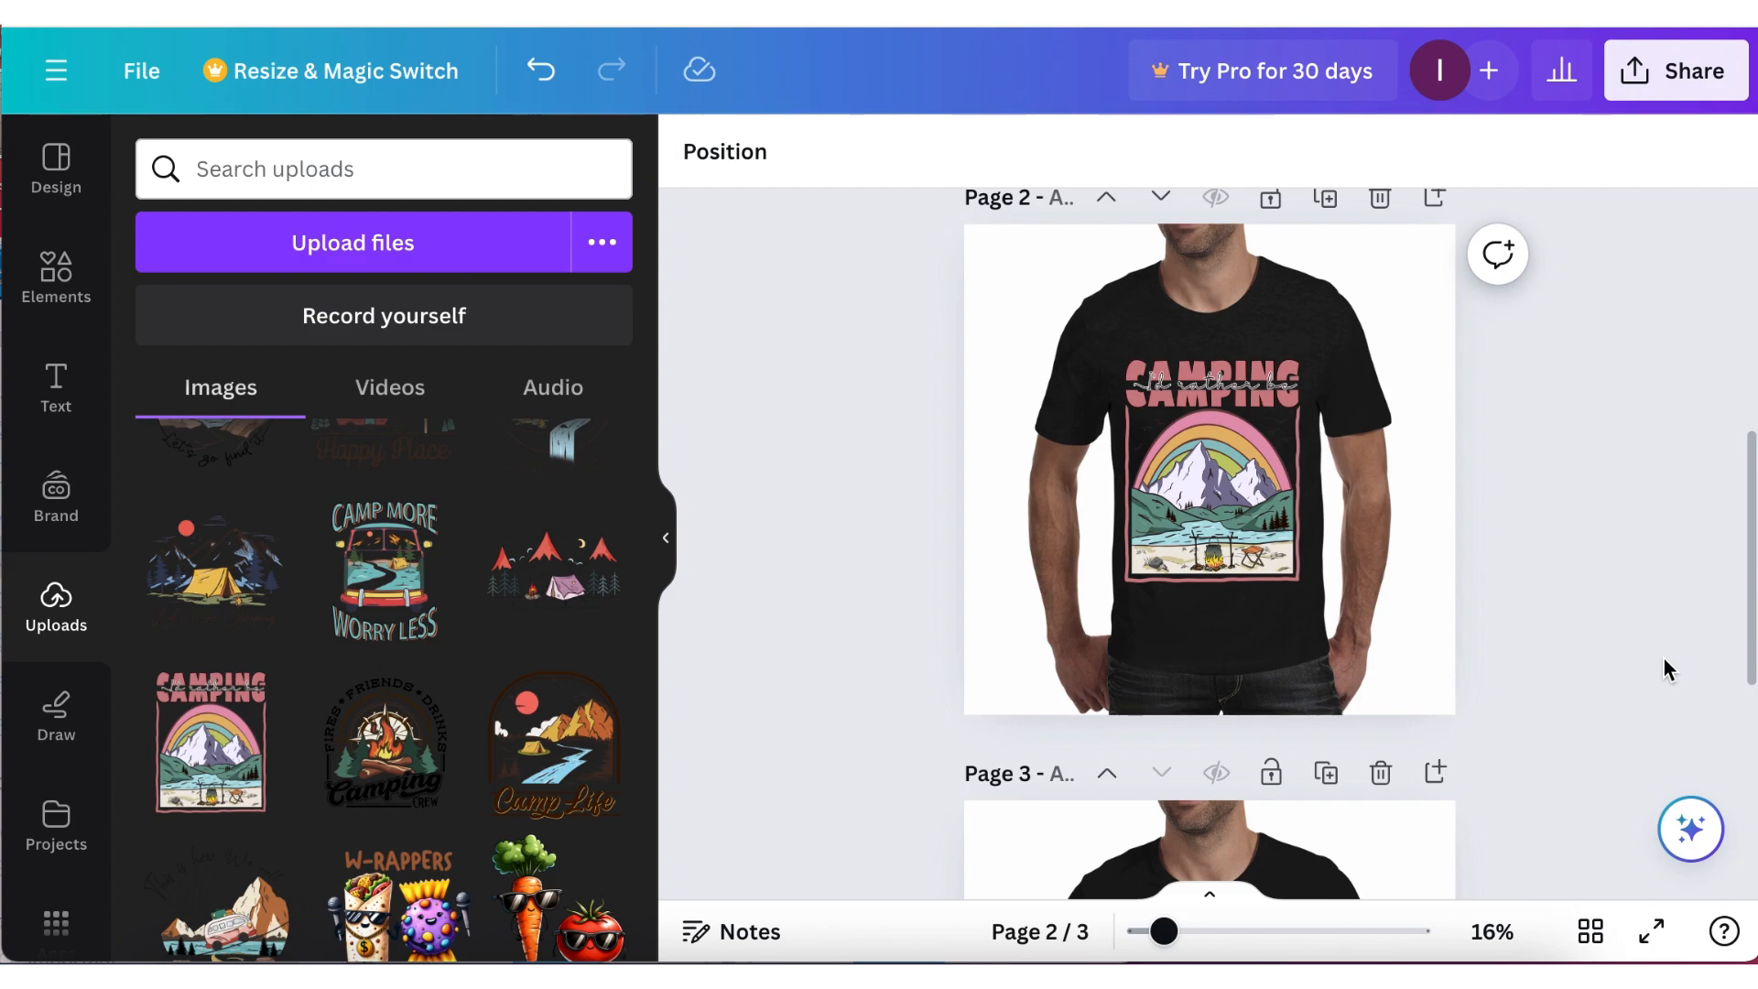
Replace the artwork in the black T-shirt's frame with the uploaded "Camp More Worry Less" artwork.
{"action": "left_click", "coordinate": [1227, 509]}
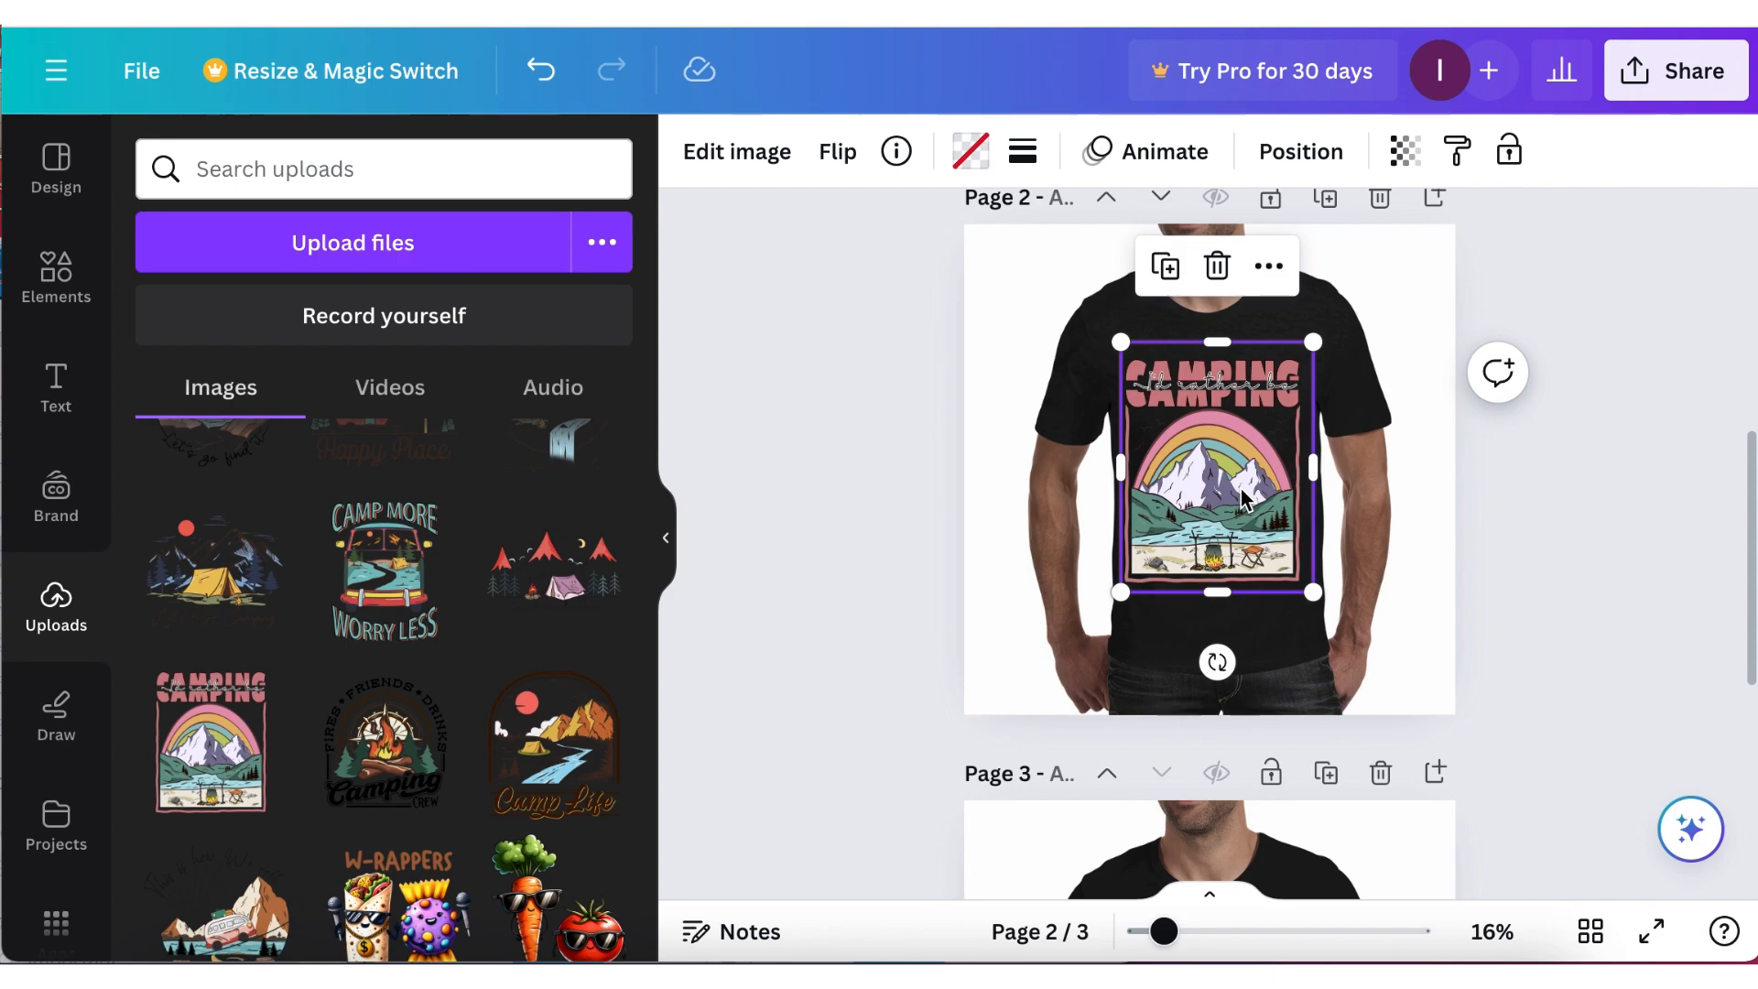
{"action": "key", "text": "Delete"}
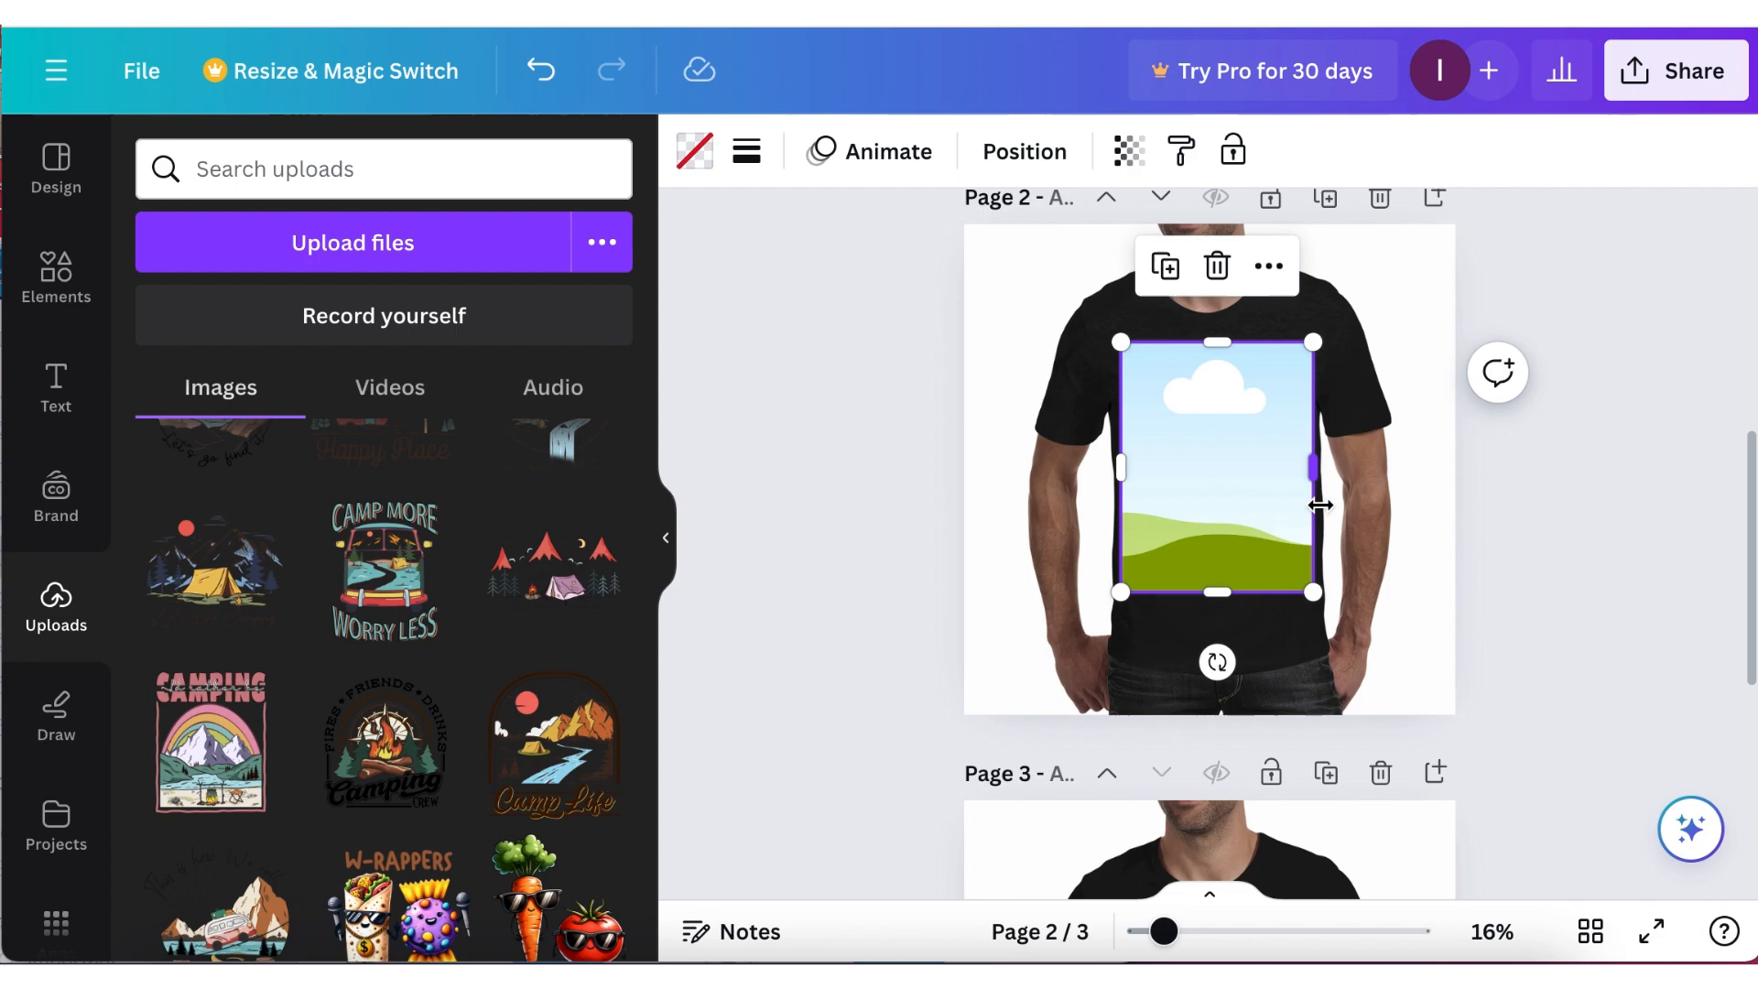
{"action": "left_click_drag", "start_coordinate": [515, 548], "coordinate": [1209, 450]}
{"action": "left_click", "coordinate": [1656, 571]}
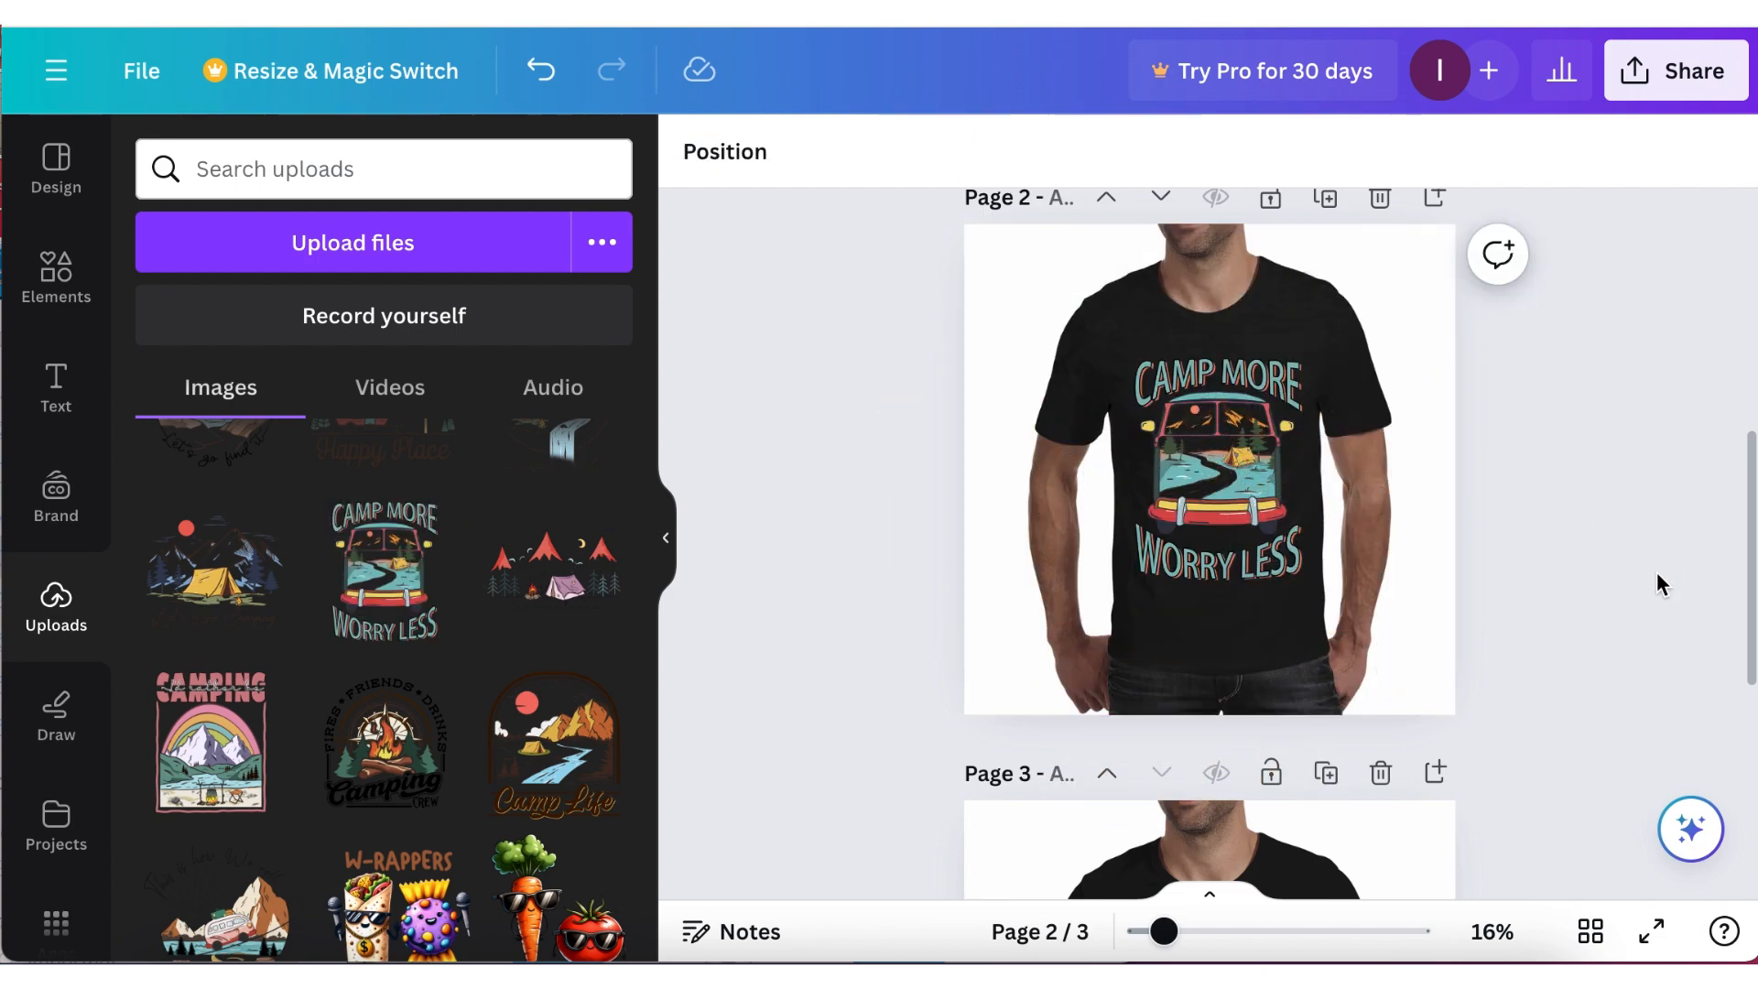
Review the T-shirt mock-up pages, switch to the mug design, and look through its mug mock-ups and uploads.
{"action": "scroll", "coordinate": [1657, 572], "scroll_direction": "down", "scroll_amount": 2}
{"action": "scroll", "coordinate": [1657, 572], "scroll_direction": "up", "scroll_amount": 1}
{"action": "scroll", "coordinate": [1657, 575], "scroll_direction": "up", "scroll_amount": 2}
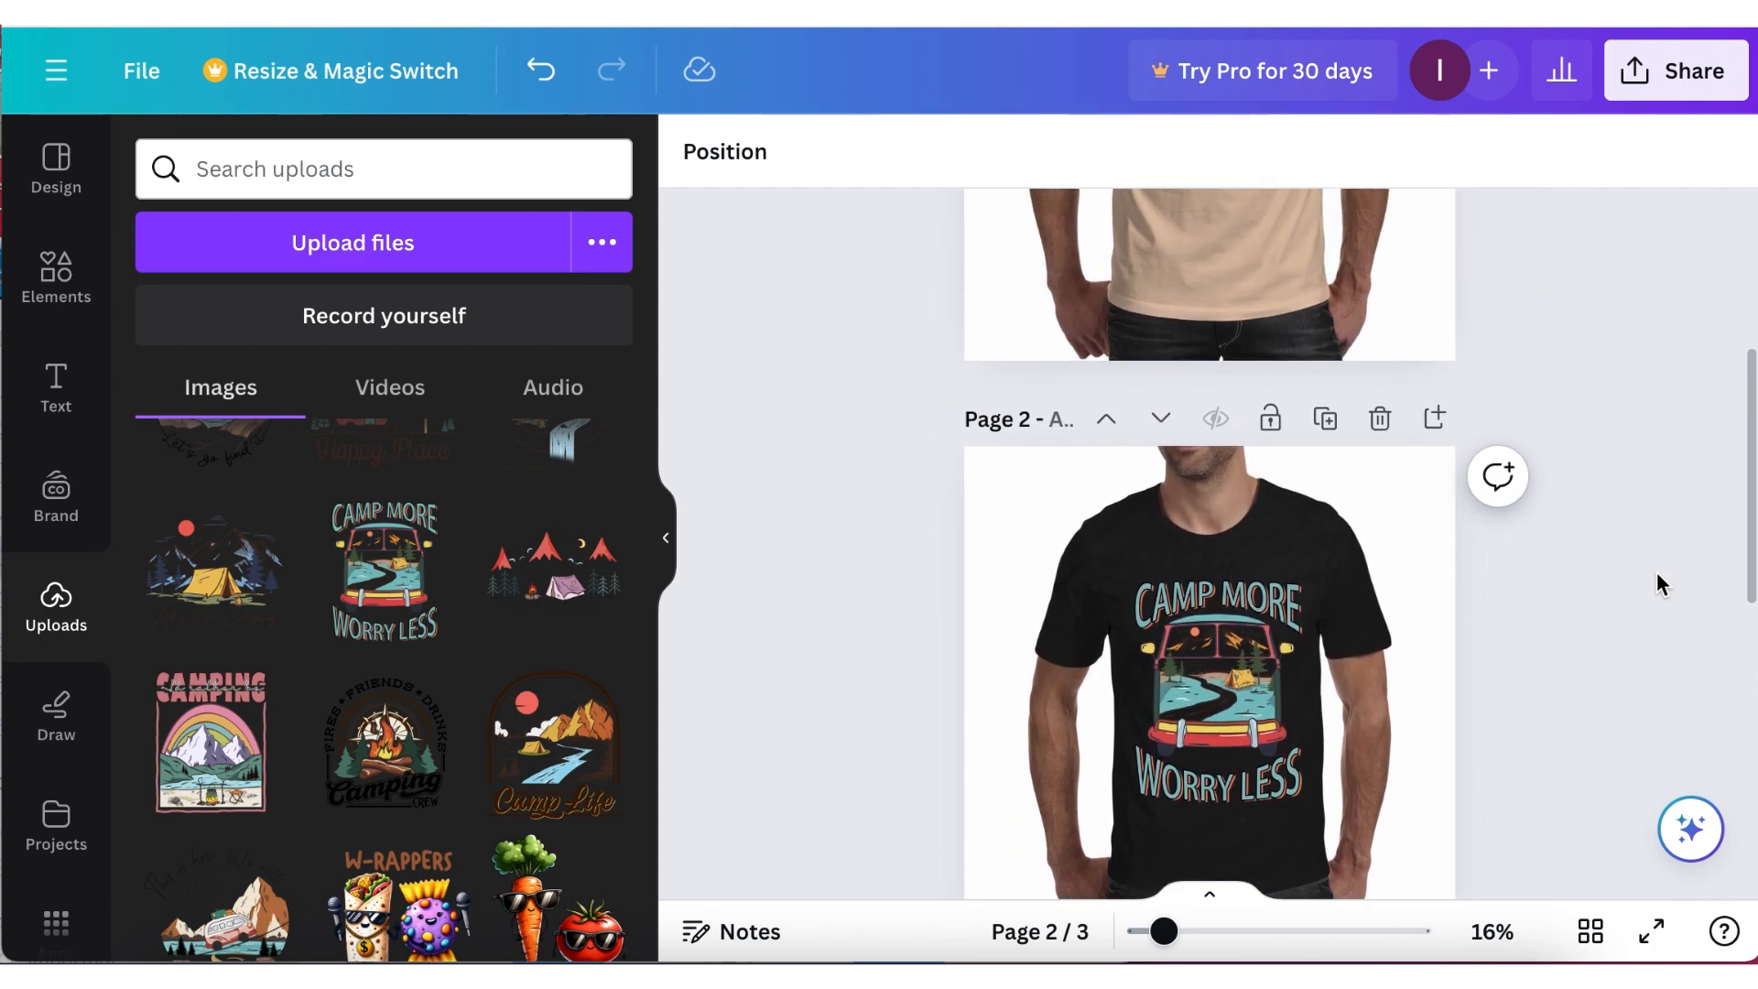
{"action": "scroll", "coordinate": [1657, 574], "scroll_direction": "up", "scroll_amount": 3}
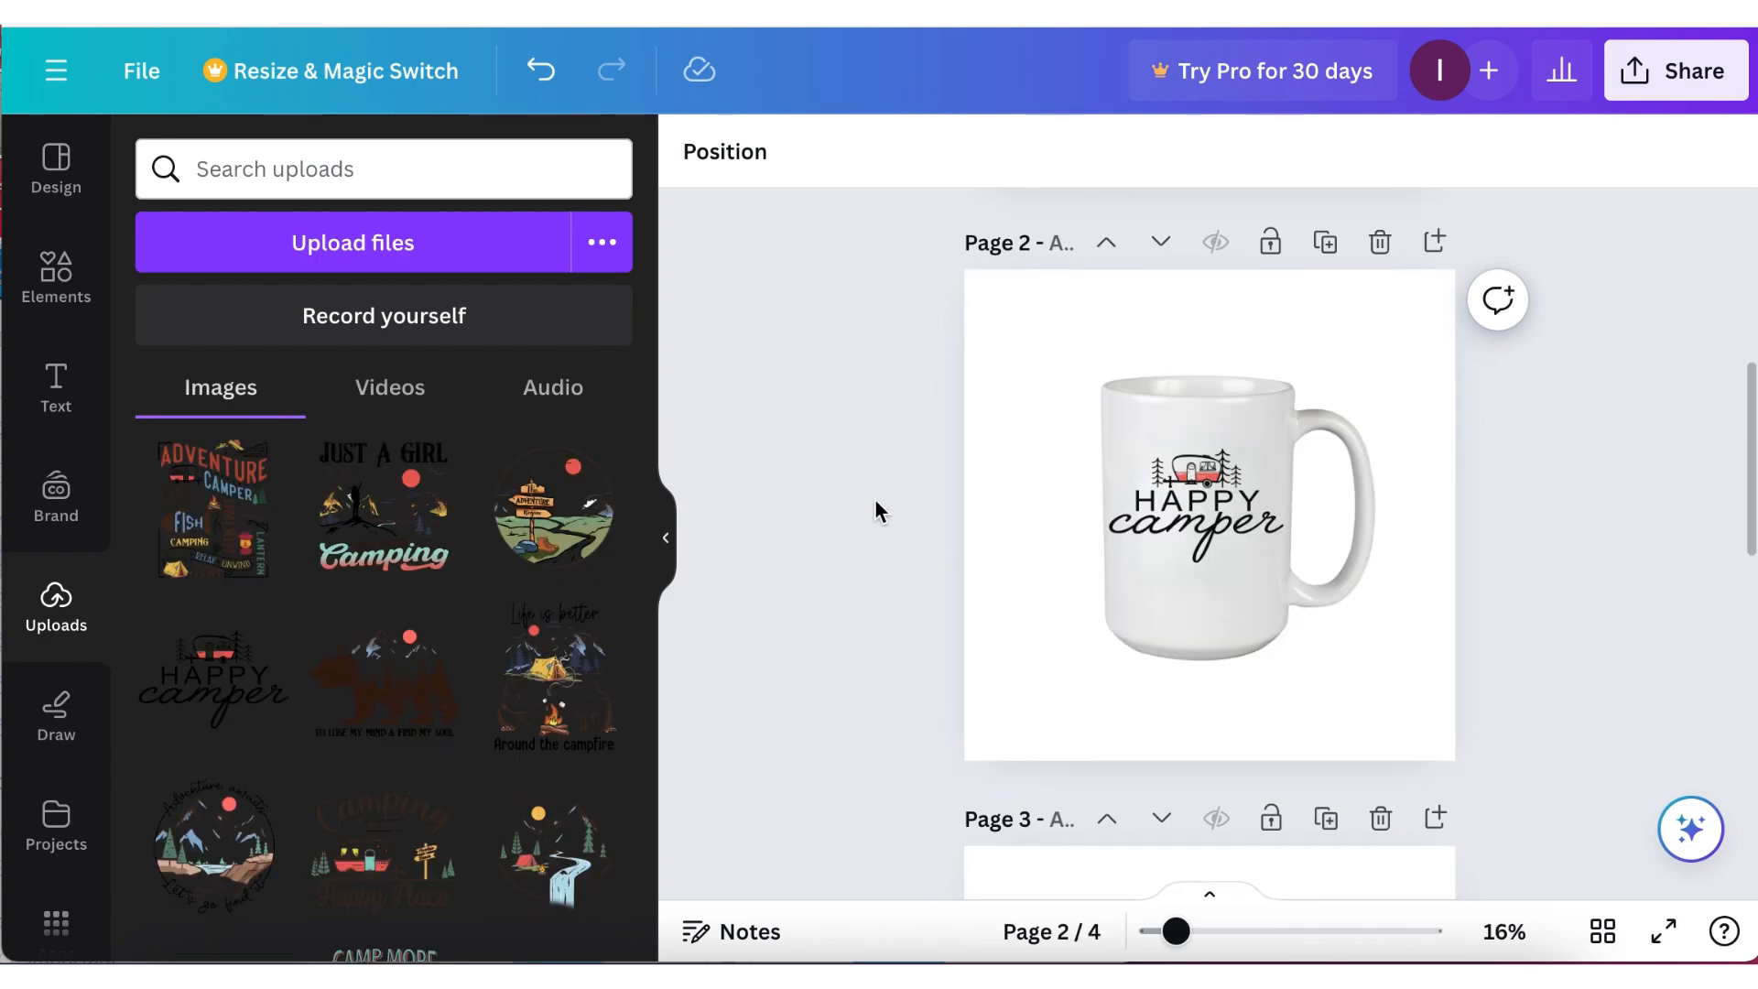
{"action": "scroll", "coordinate": [879, 586], "scroll_direction": "down", "scroll_amount": 8}
{"action": "scroll", "coordinate": [879, 586], "scroll_direction": "down", "scroll_amount": 2}
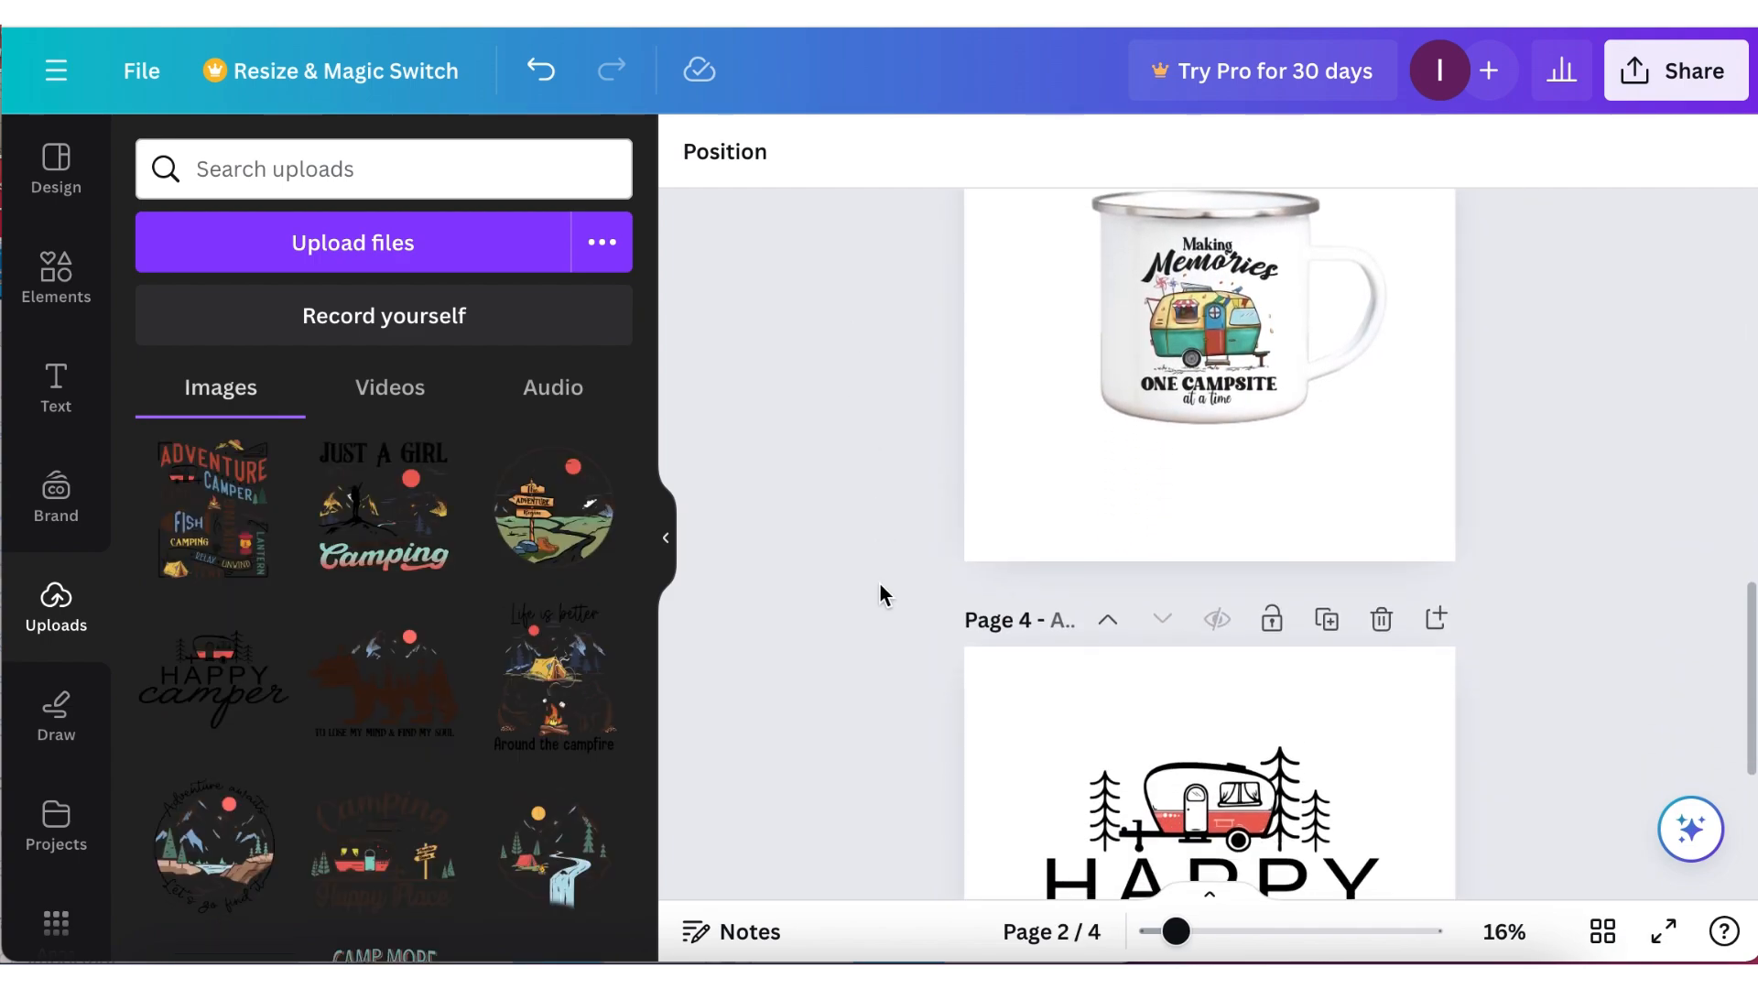
{"action": "scroll", "coordinate": [962, 417], "scroll_direction": "up", "scroll_amount": 2}
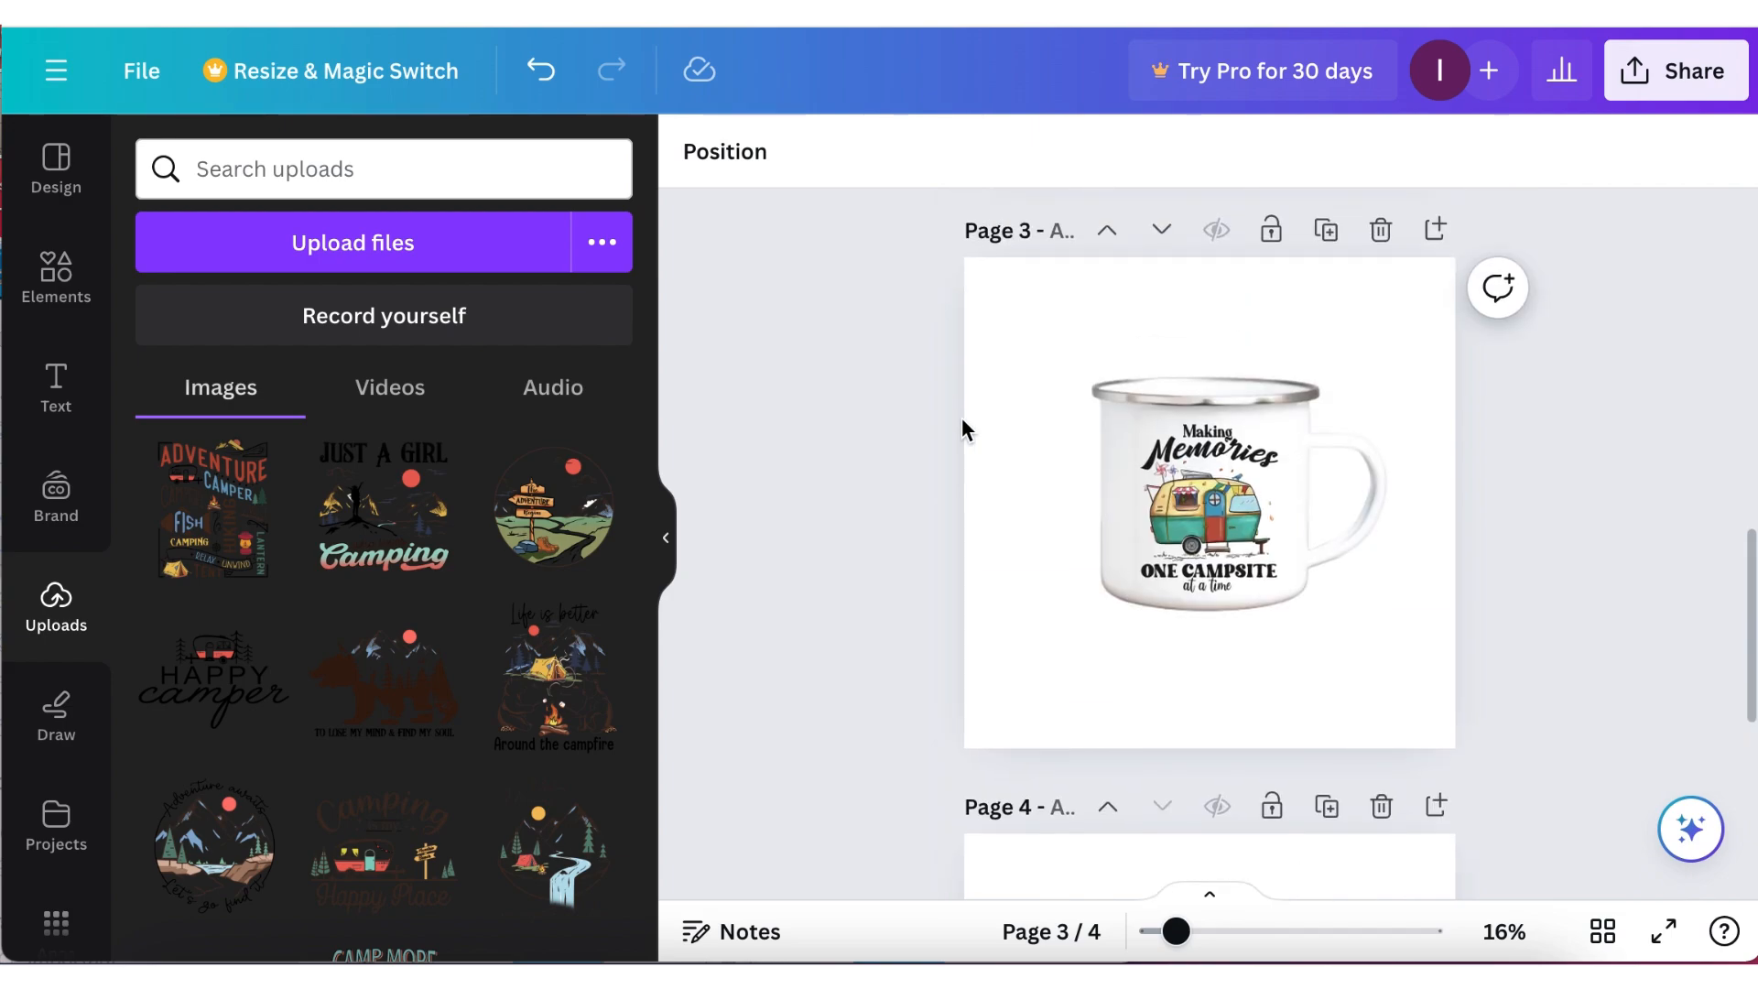
{"action": "scroll", "coordinate": [469, 646], "scroll_direction": "up", "scroll_amount": 10}
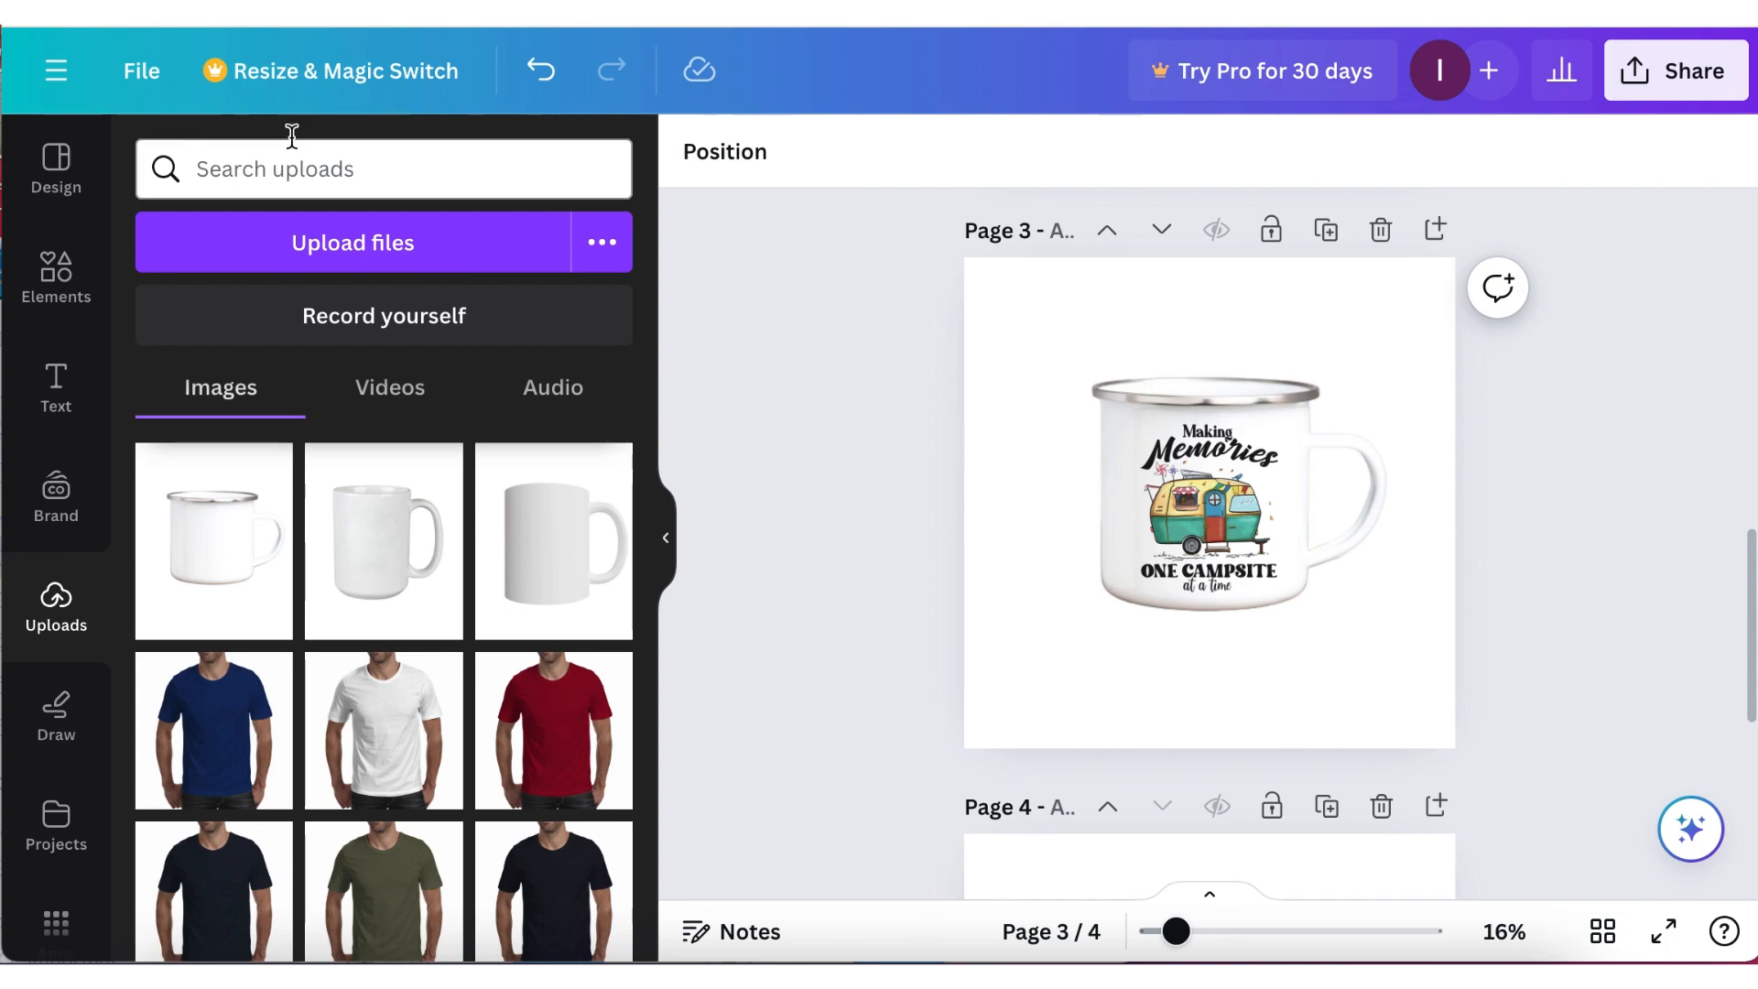
Name the mug design "Mug Mockups".
{"action": "left_click", "coordinate": [142, 73]}
{"action": "left_click", "coordinate": [315, 154]}
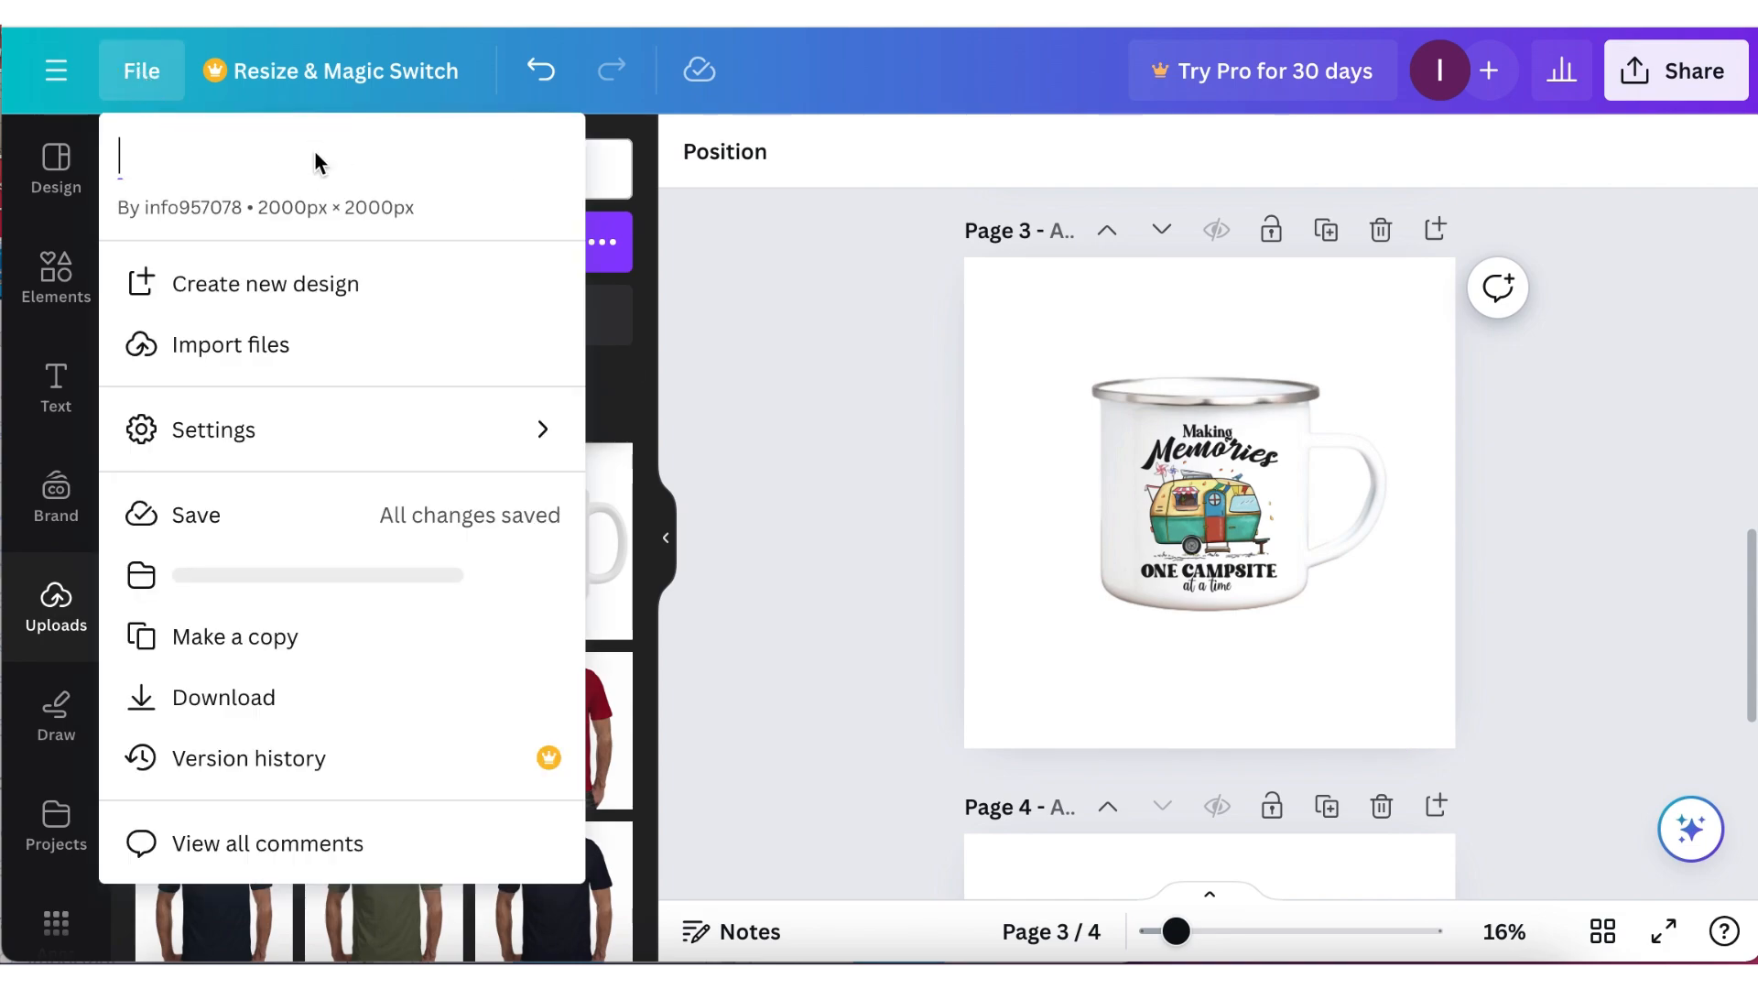
{"action": "type", "text": "Mug Mockups"}
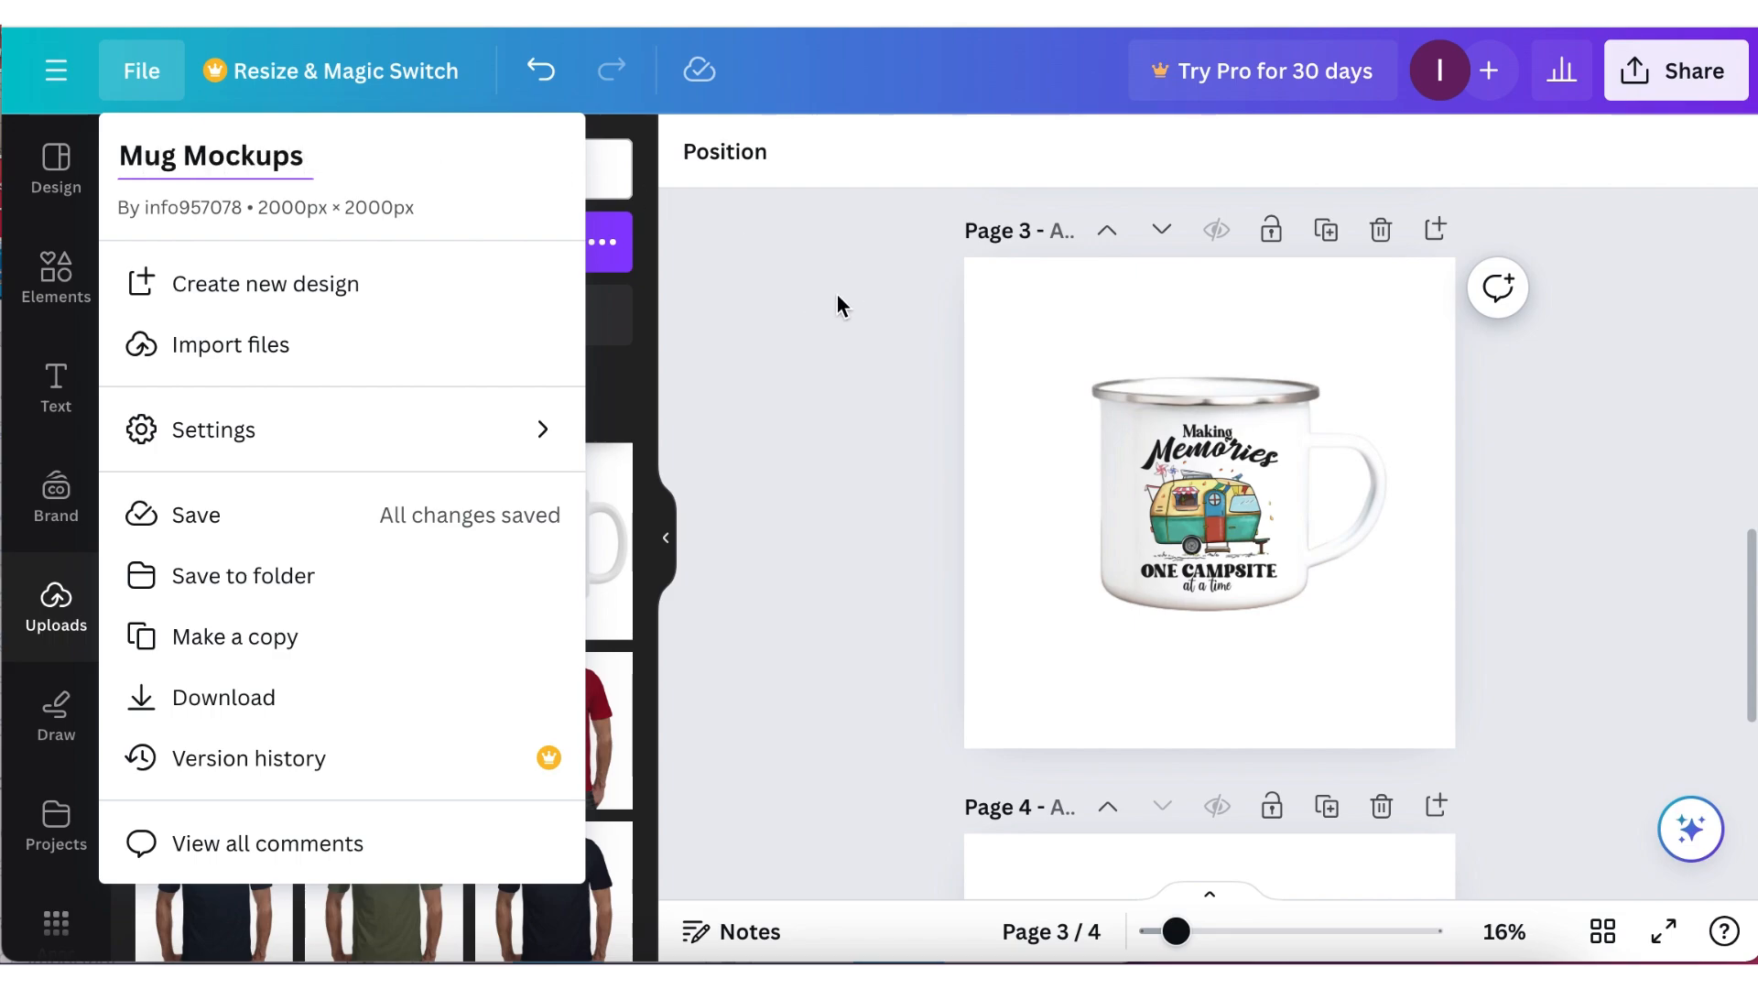
{"action": "left_click", "coordinate": [841, 305]}
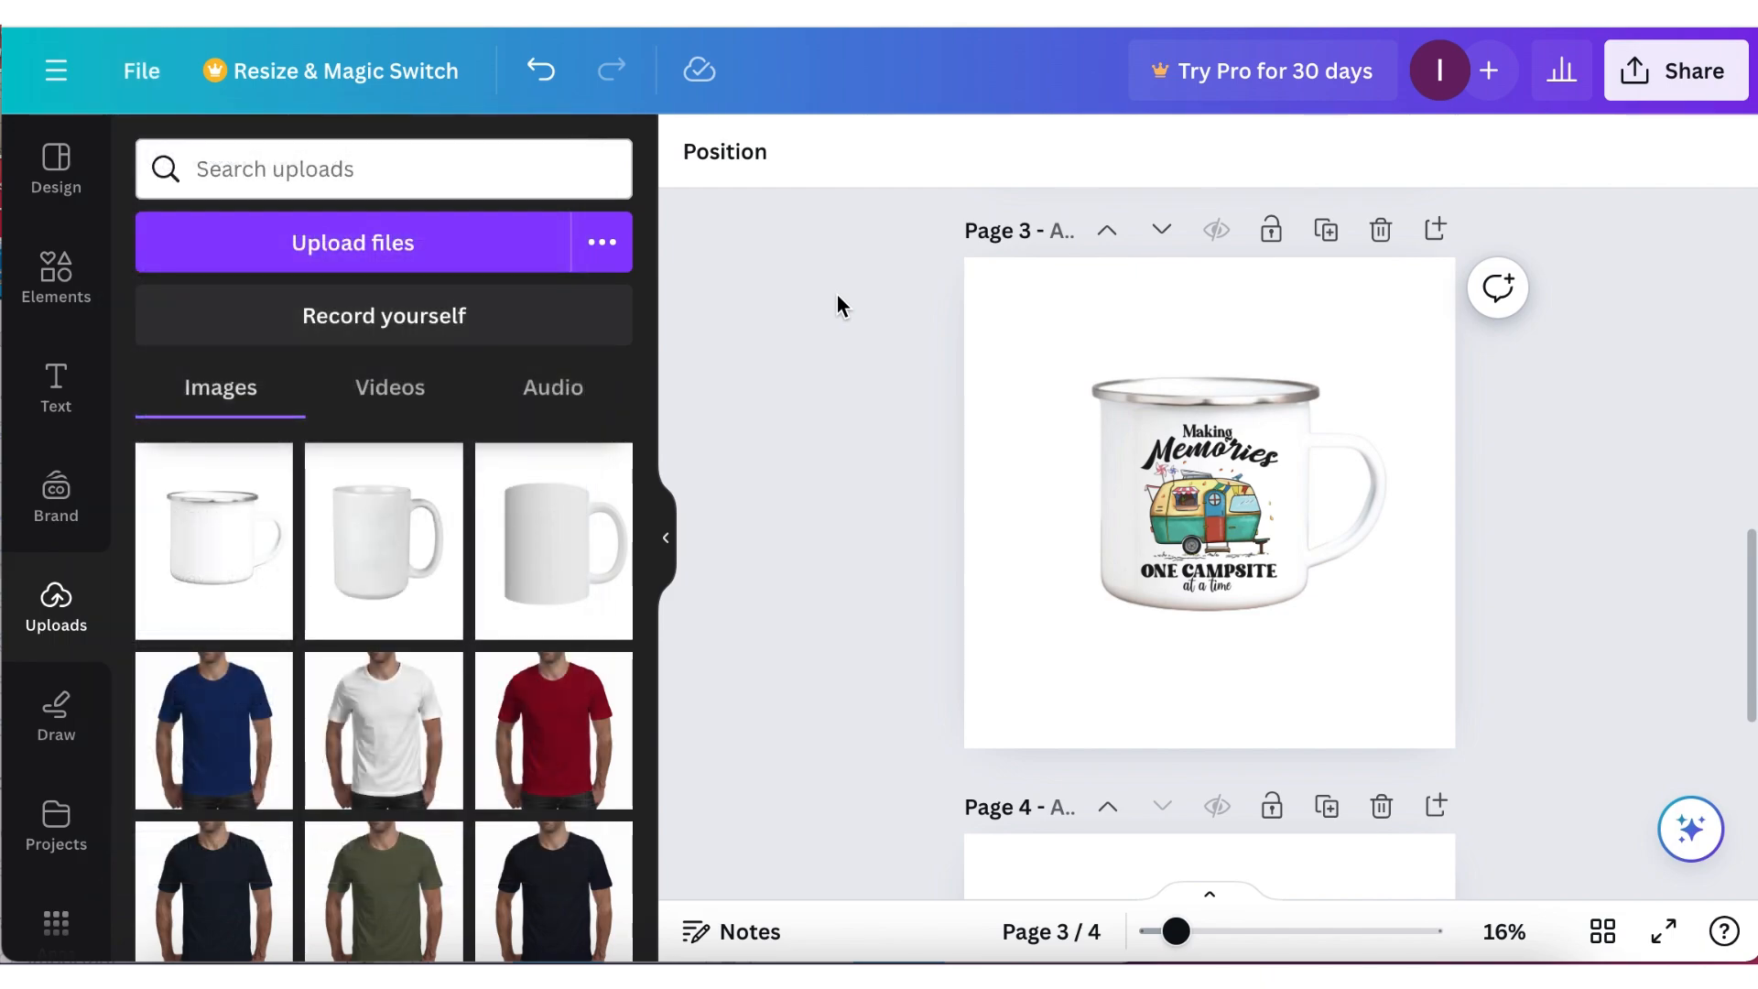
Download only pages 2 and 4 of the mug design as PNG files at 2,000 × 2,000 px.
{"action": "left_click", "coordinate": [1699, 70]}
{"action": "scroll", "coordinate": [1410, 631], "scroll_direction": "down", "scroll_amount": 2}
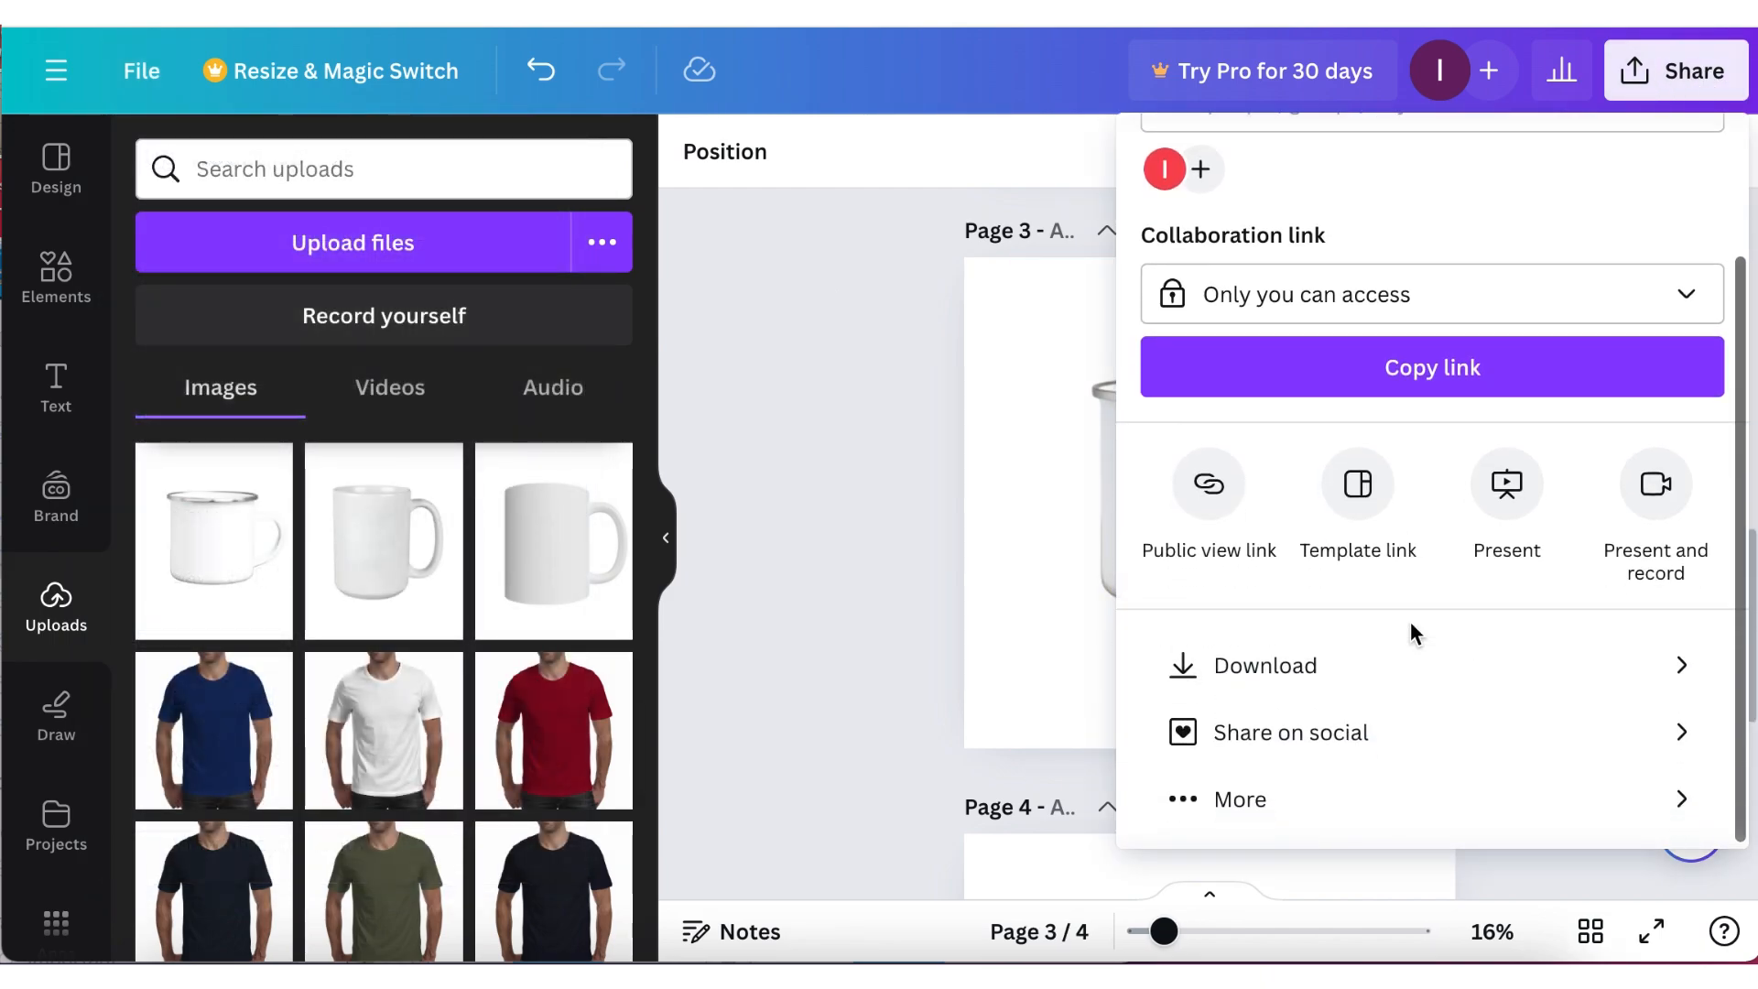
{"action": "left_click", "coordinate": [1338, 661]}
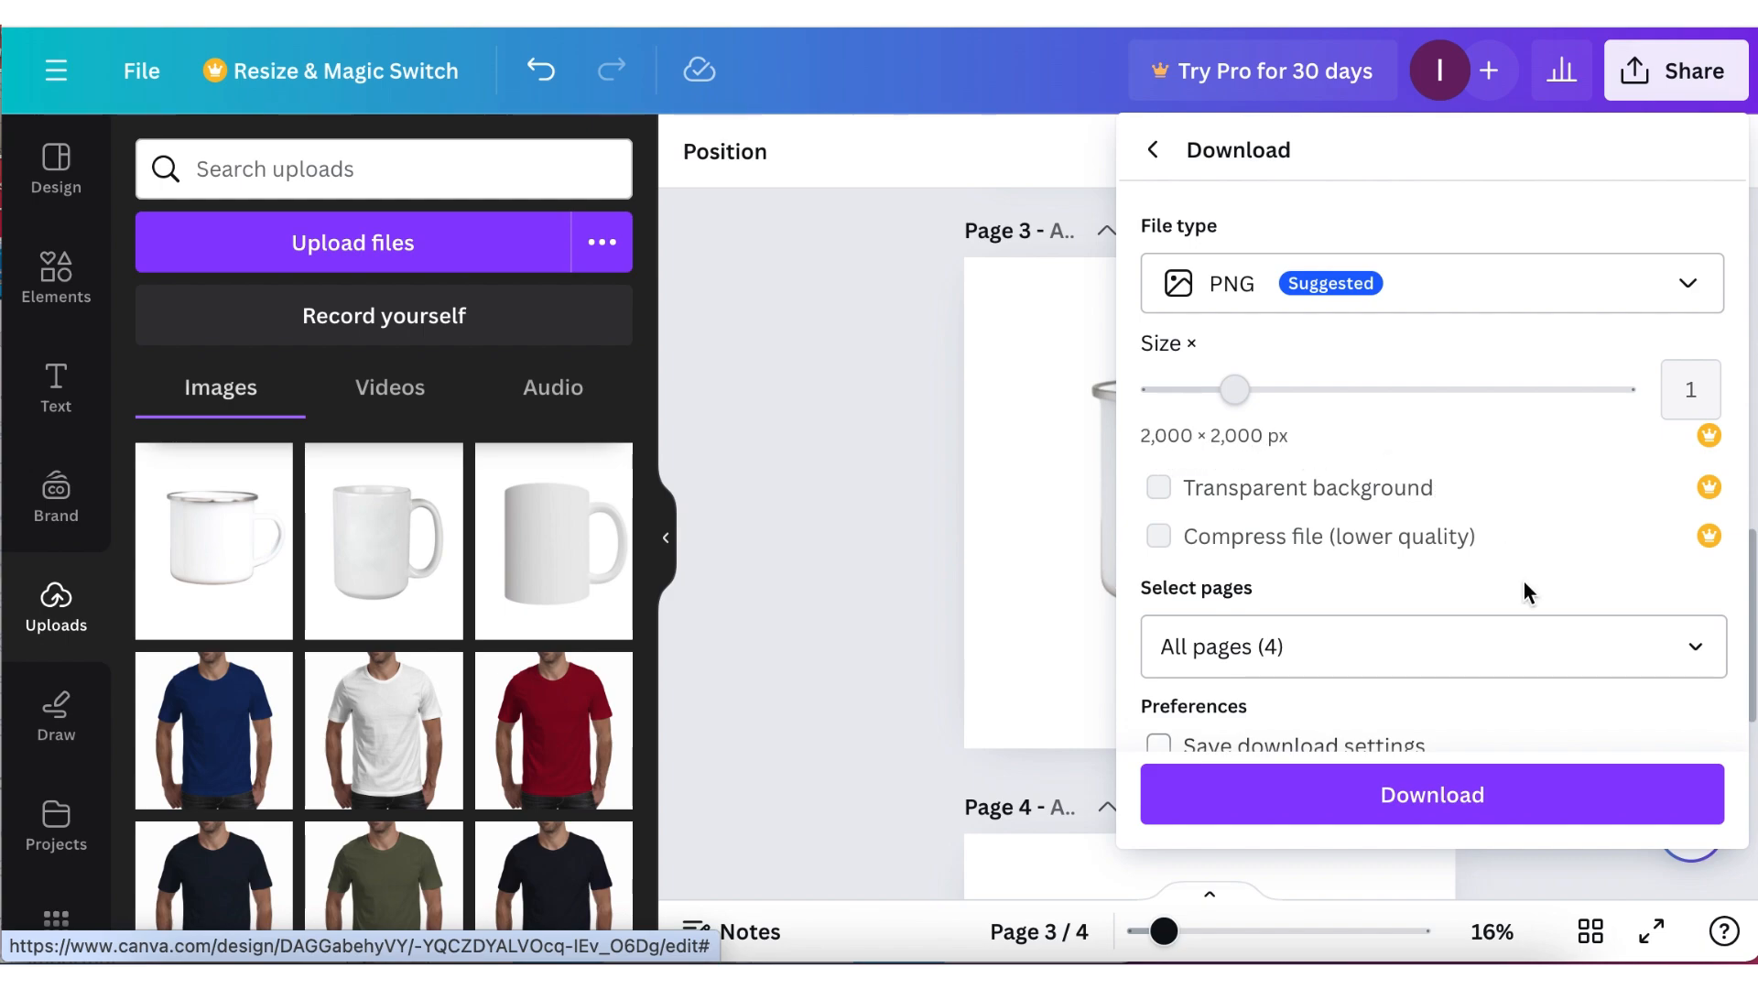
{"action": "scroll", "coordinate": [1523, 581], "scroll_direction": "down", "scroll_amount": 1}
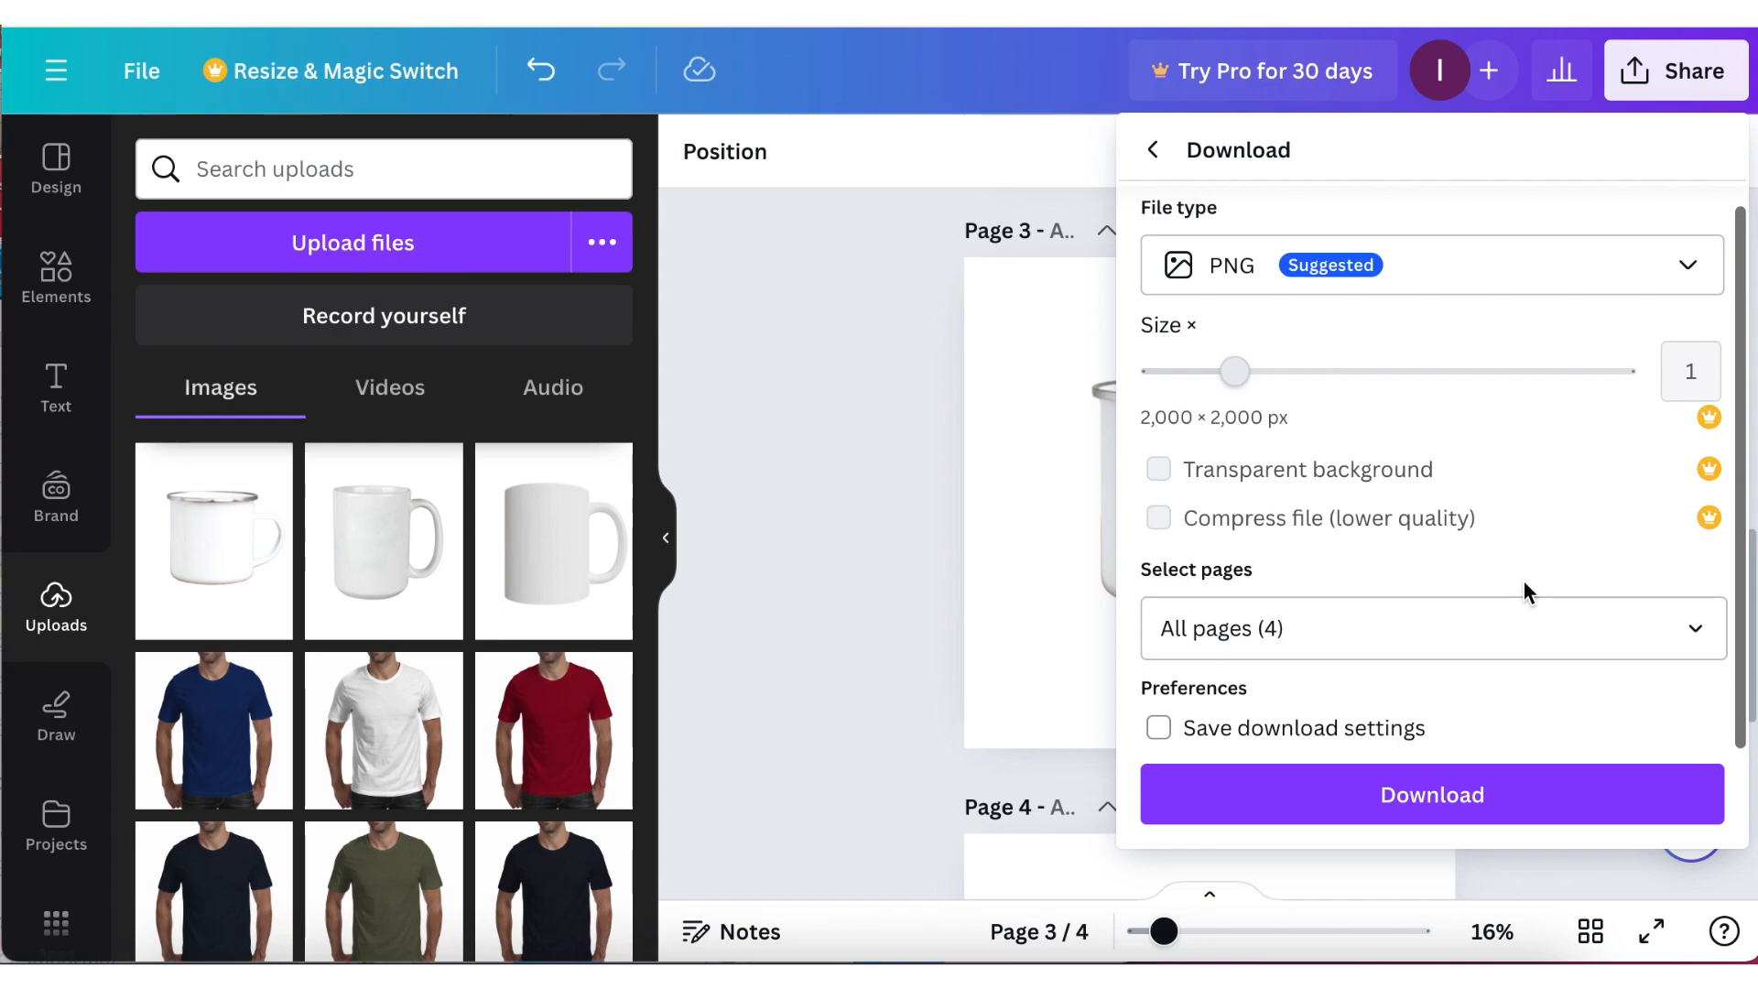
{"action": "left_click", "coordinate": [1496, 629]}
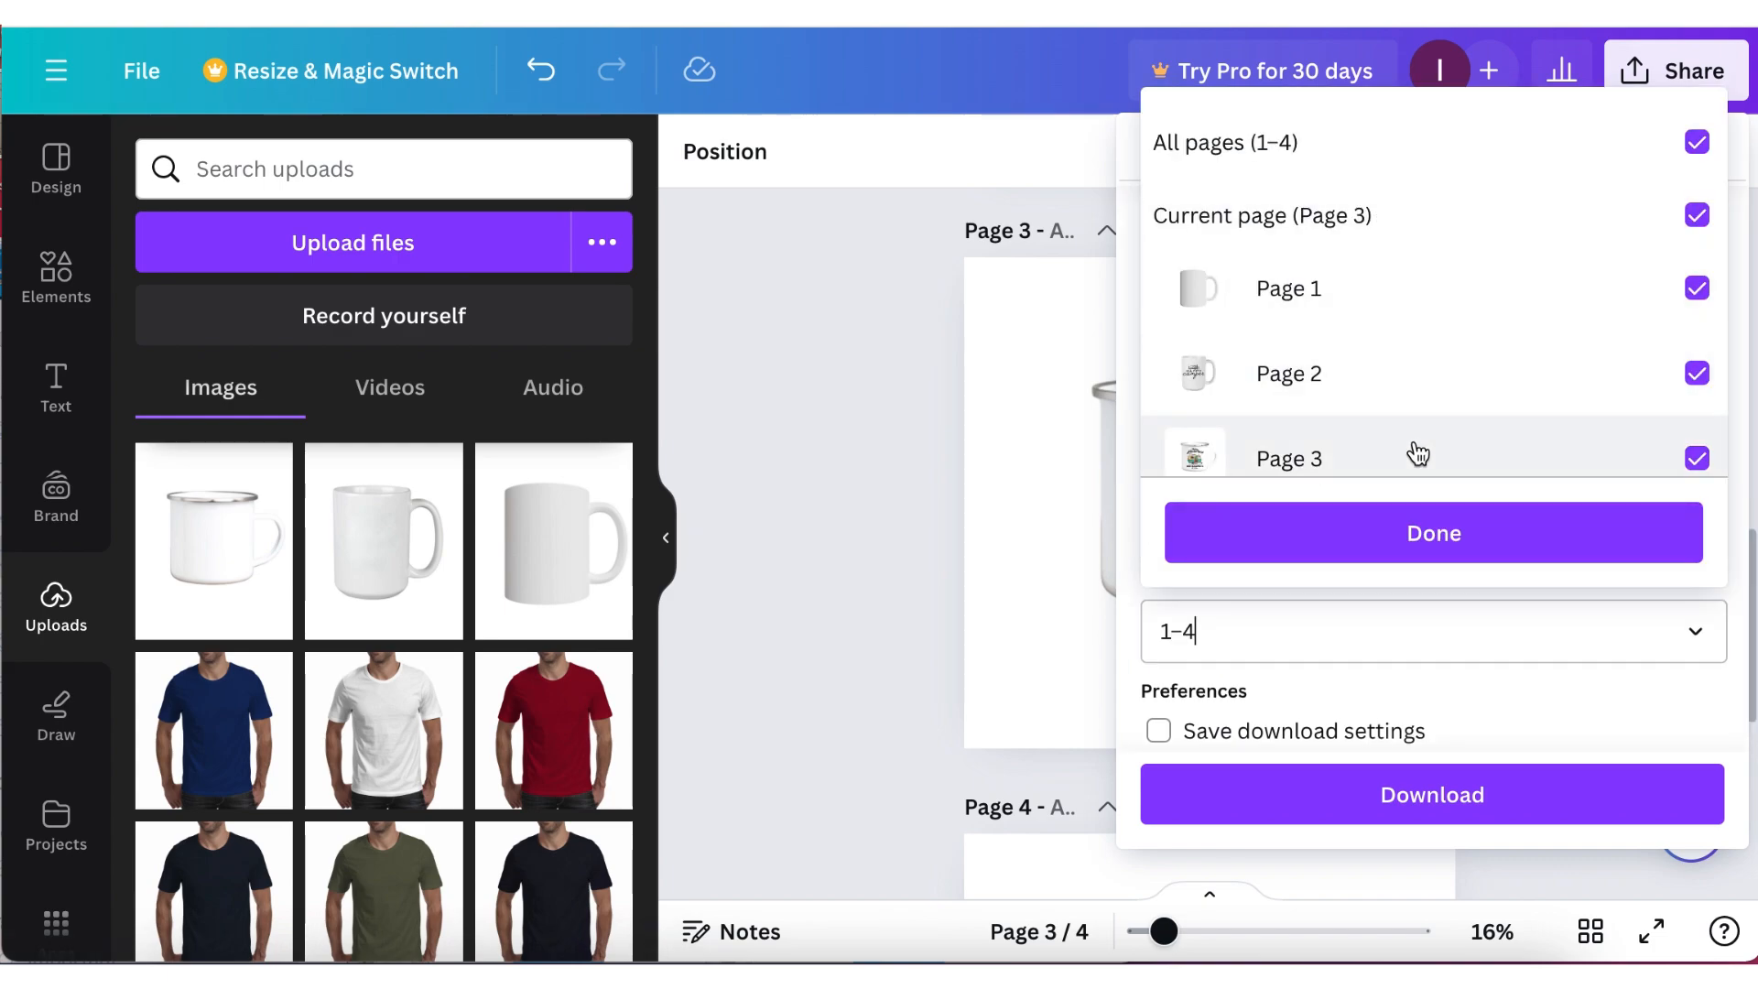
{"action": "left_click", "coordinate": [1695, 287]}
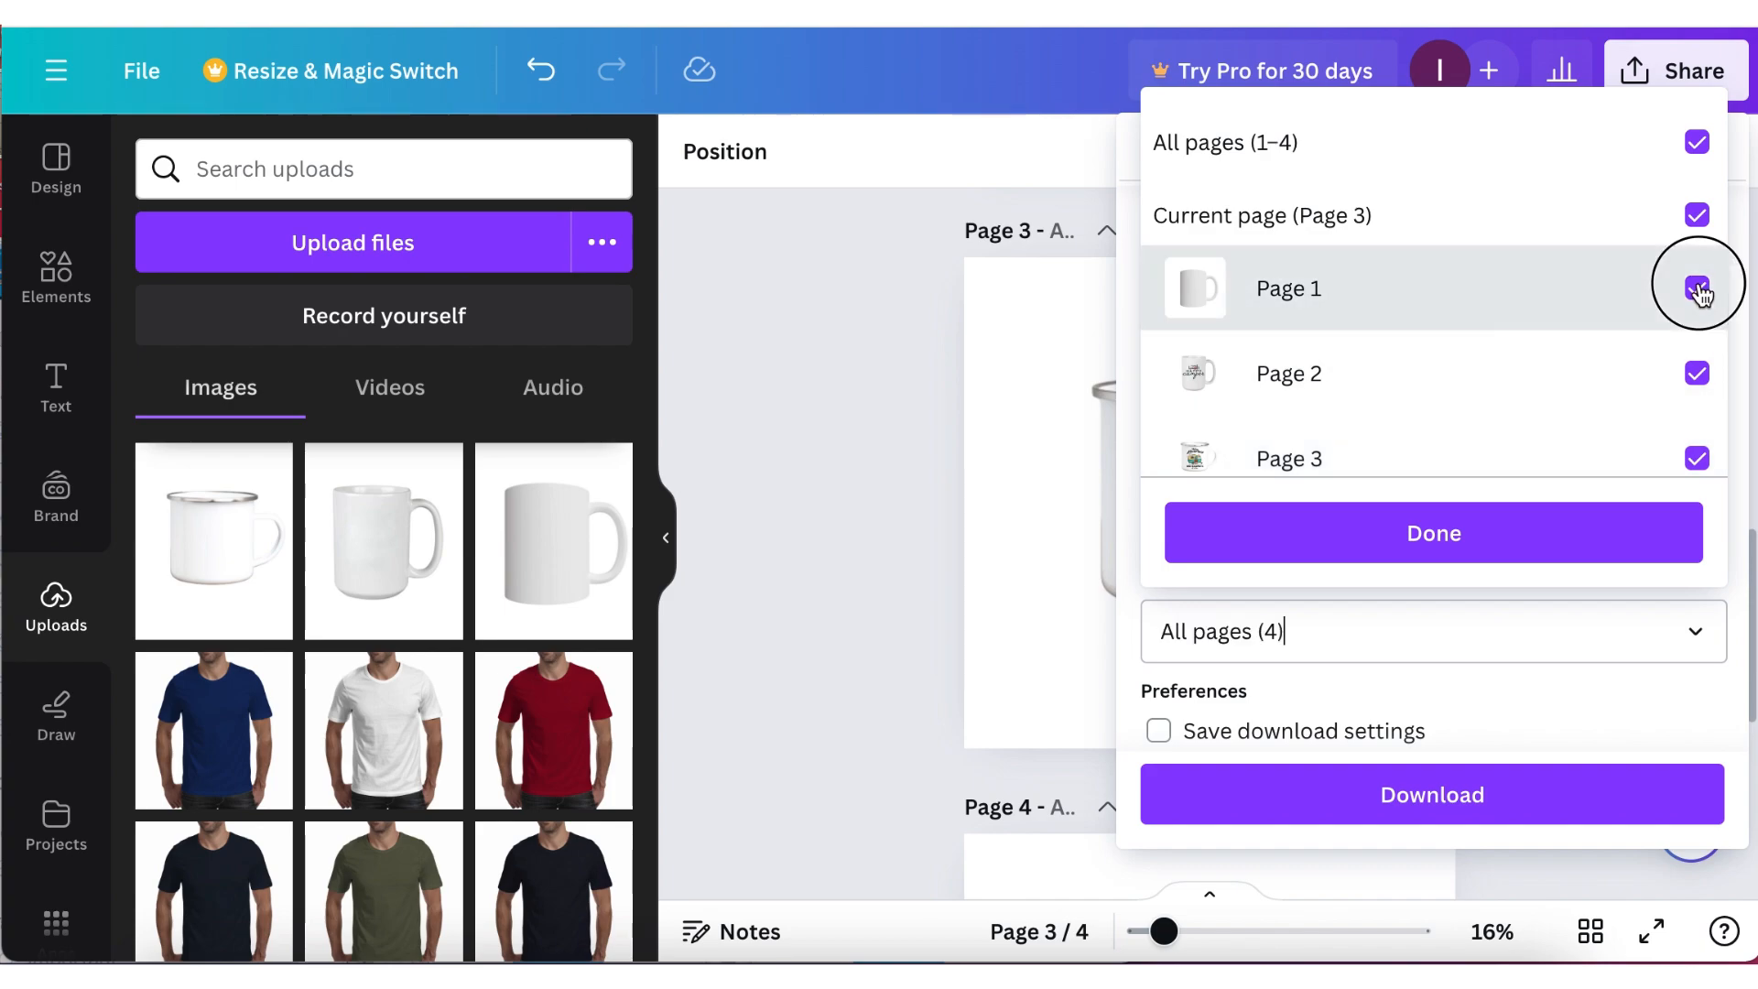
{"action": "left_click", "coordinate": [1696, 457]}
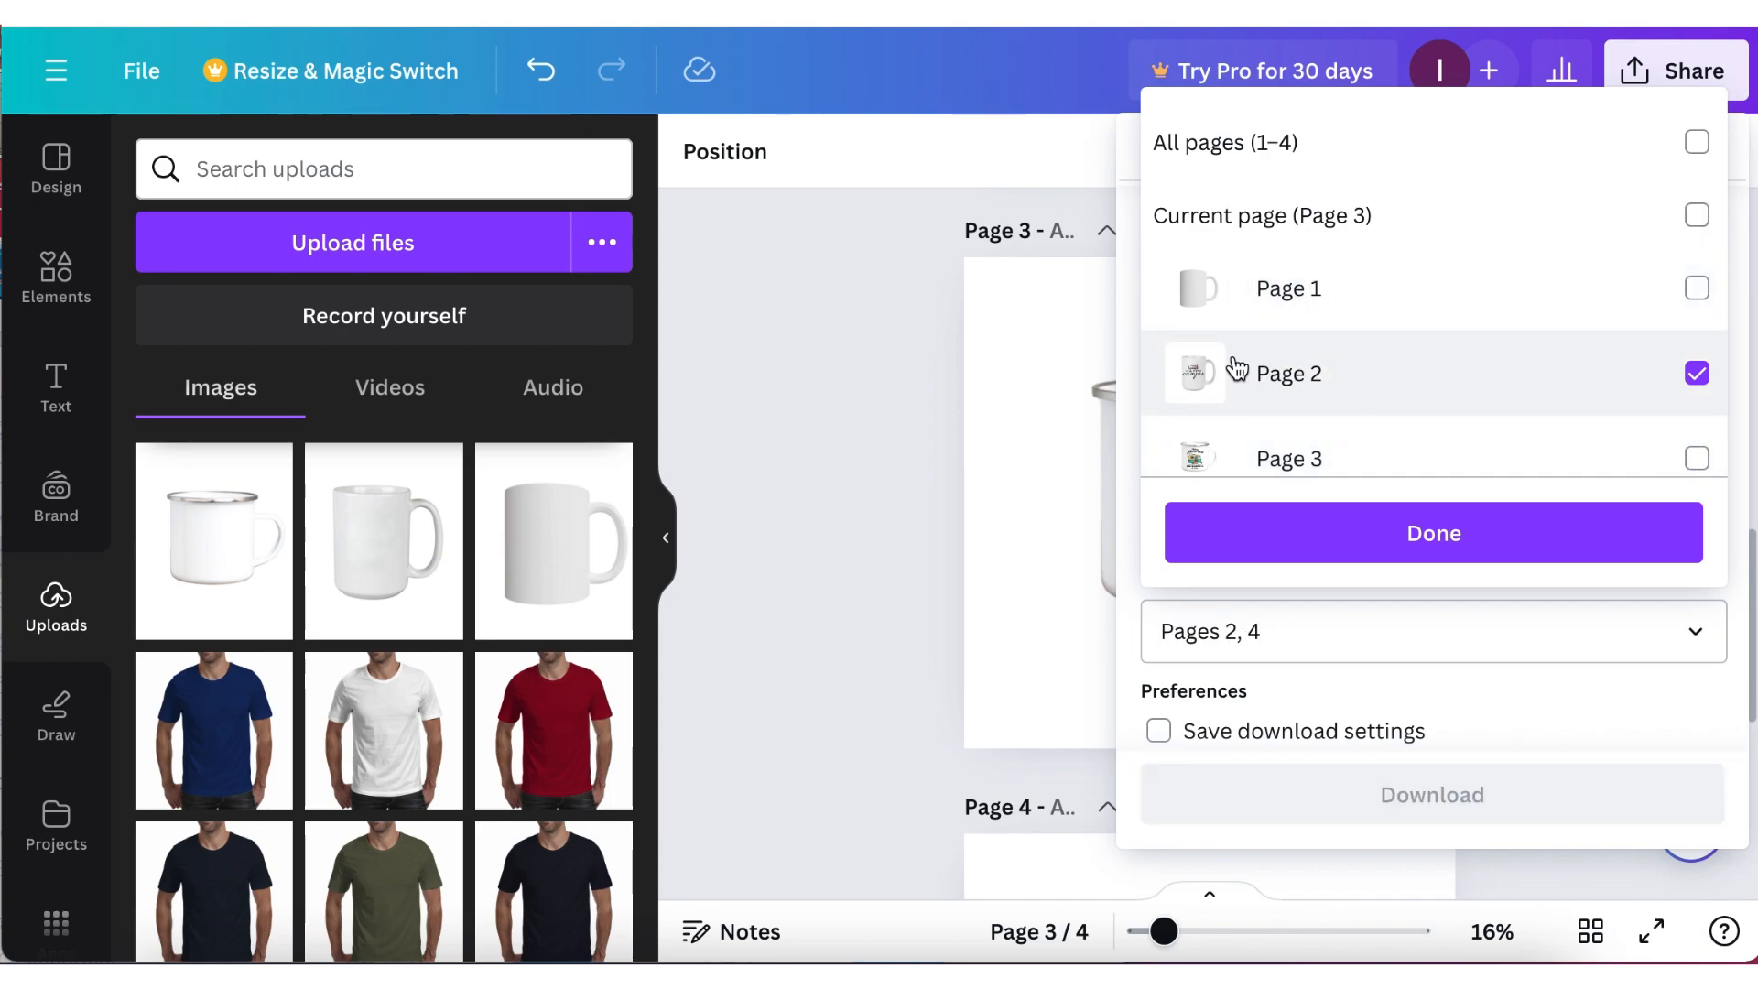
{"action": "left_click", "coordinate": [1460, 542]}
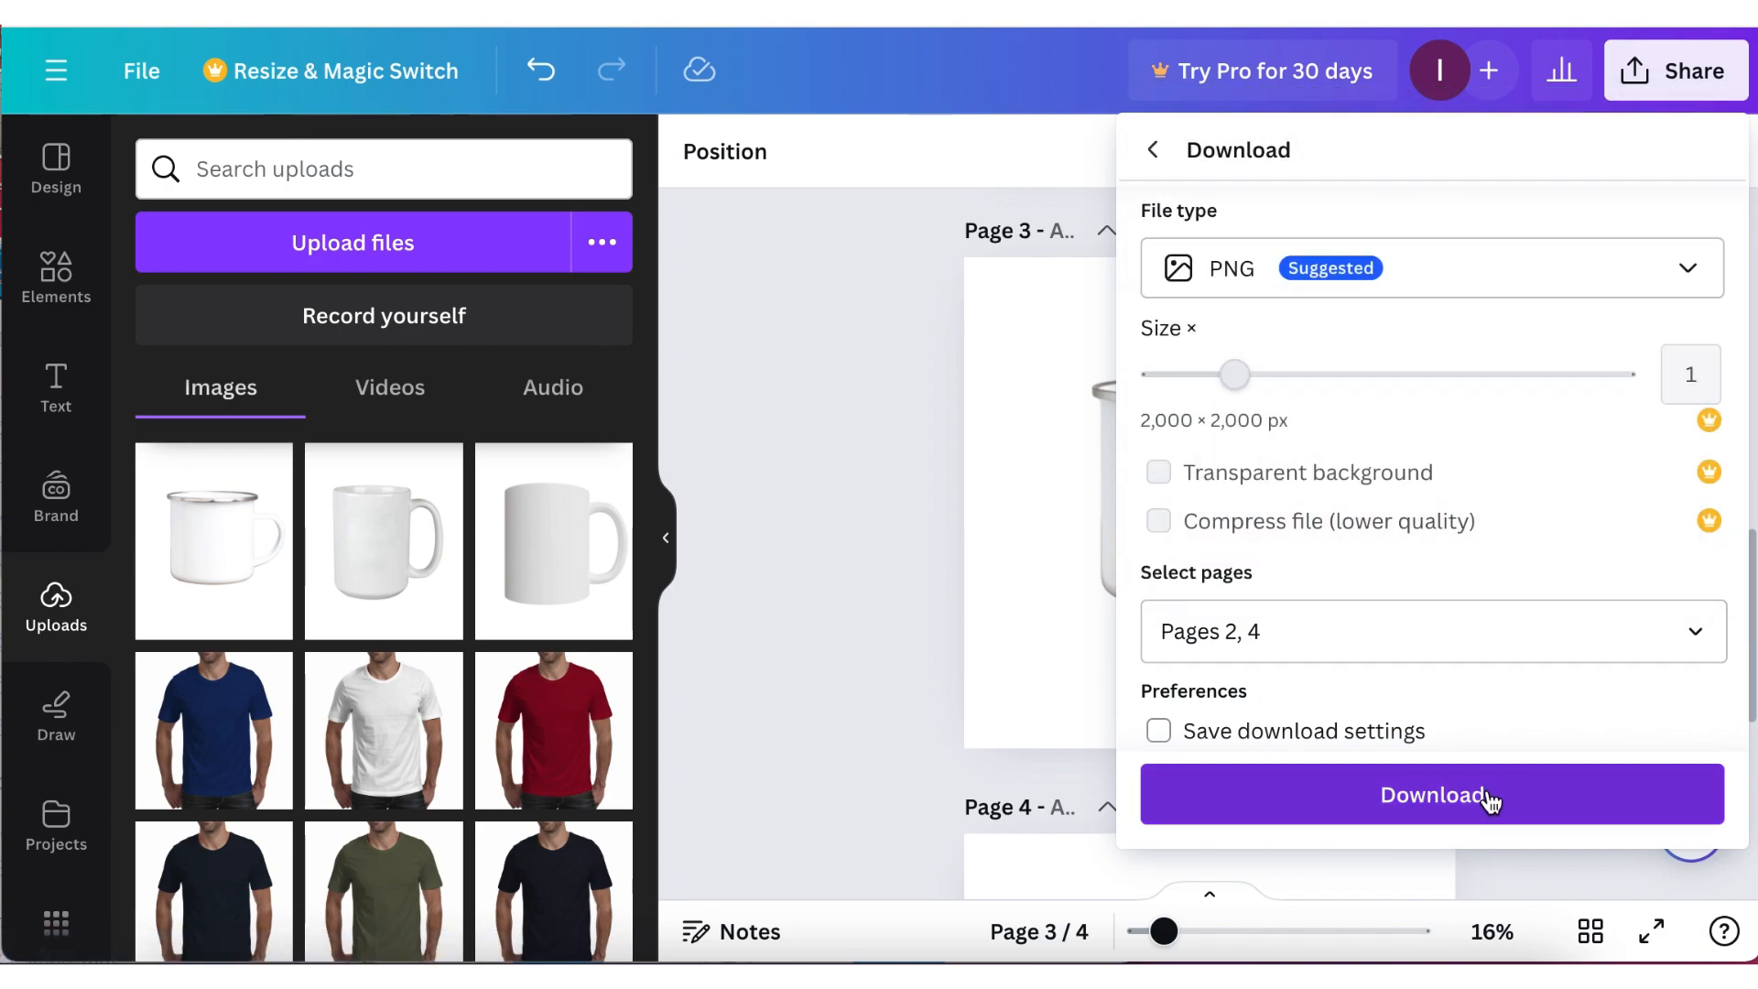
{"action": "left_click", "coordinate": [1278, 798]}
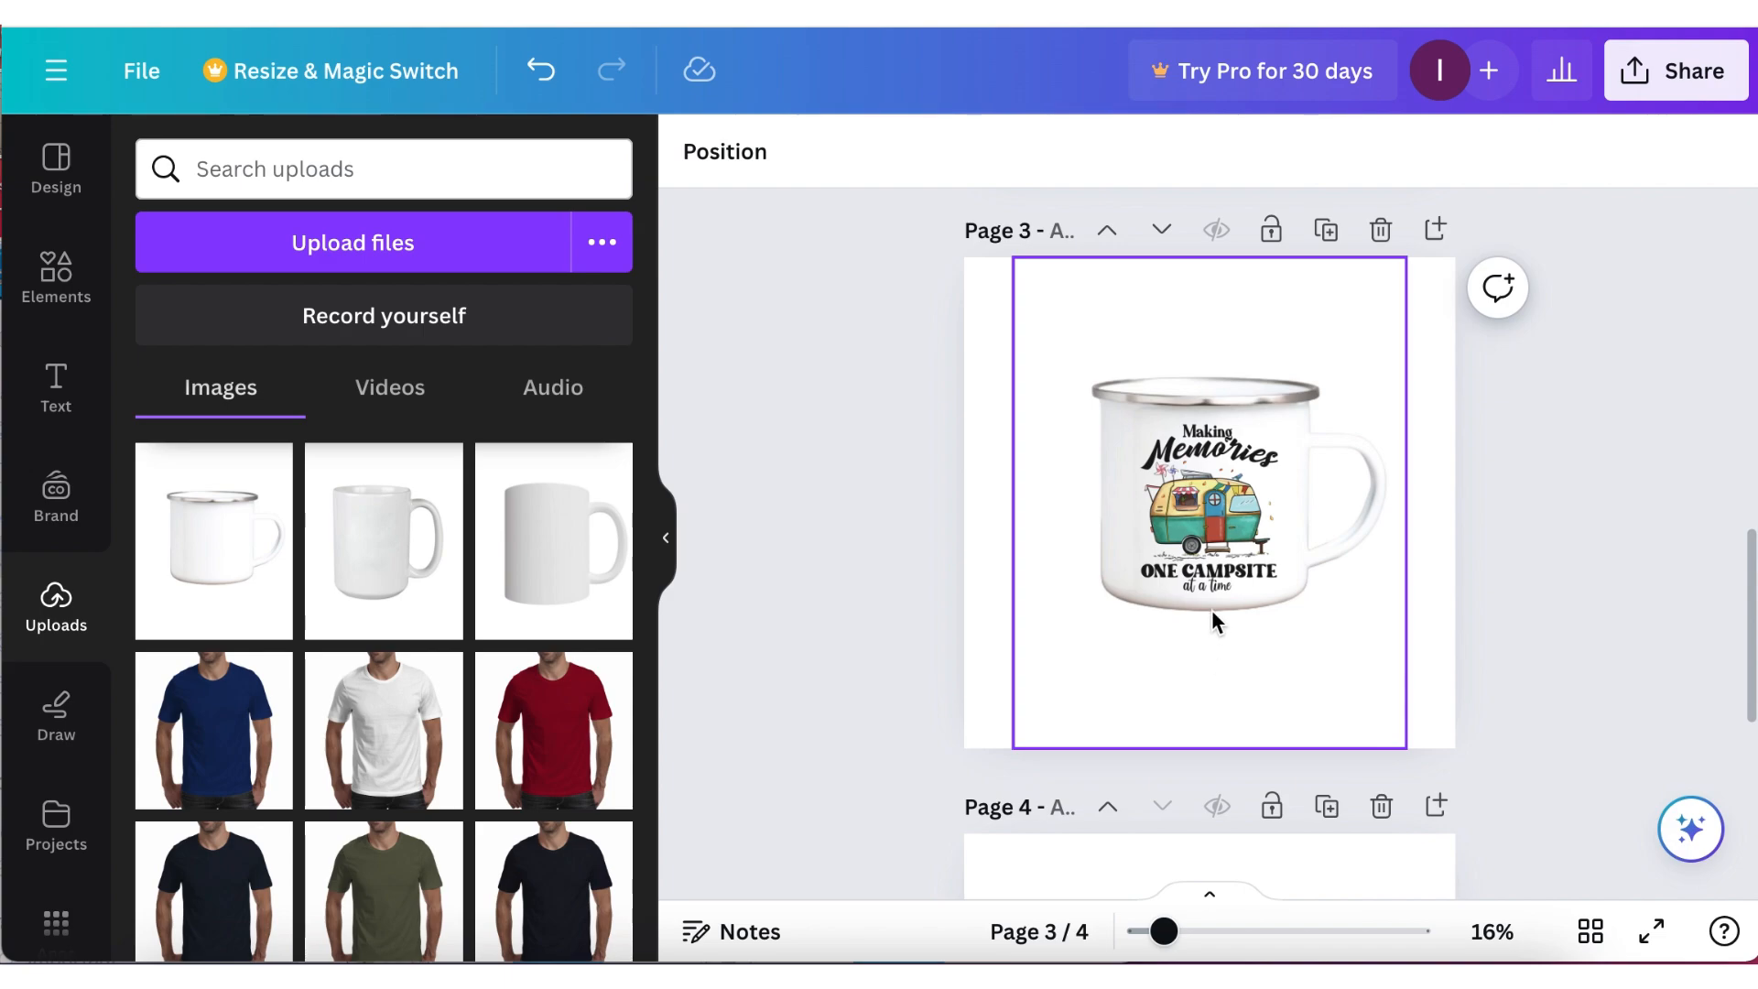
Add a square frame to the enamel mug page, shrink it to roughly the artwork's size, and move it down to expose the artwork.
{"action": "left_click", "coordinate": [1216, 567]}
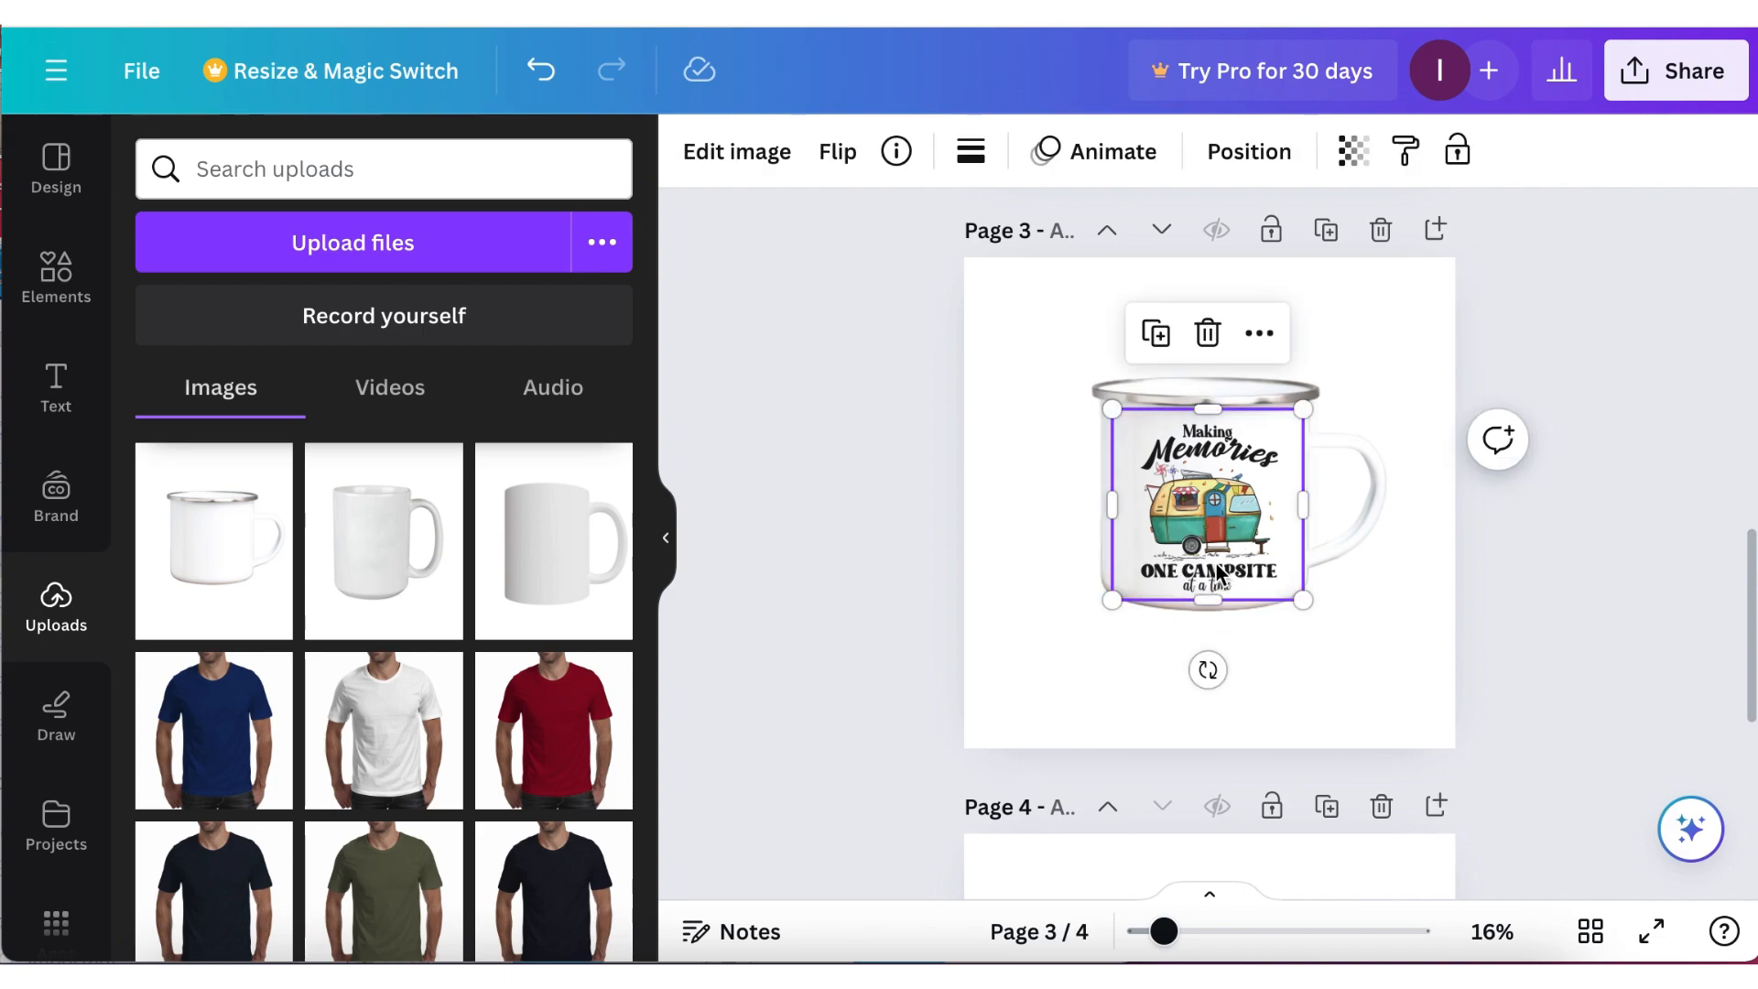
{"action": "left_click", "coordinate": [57, 279]}
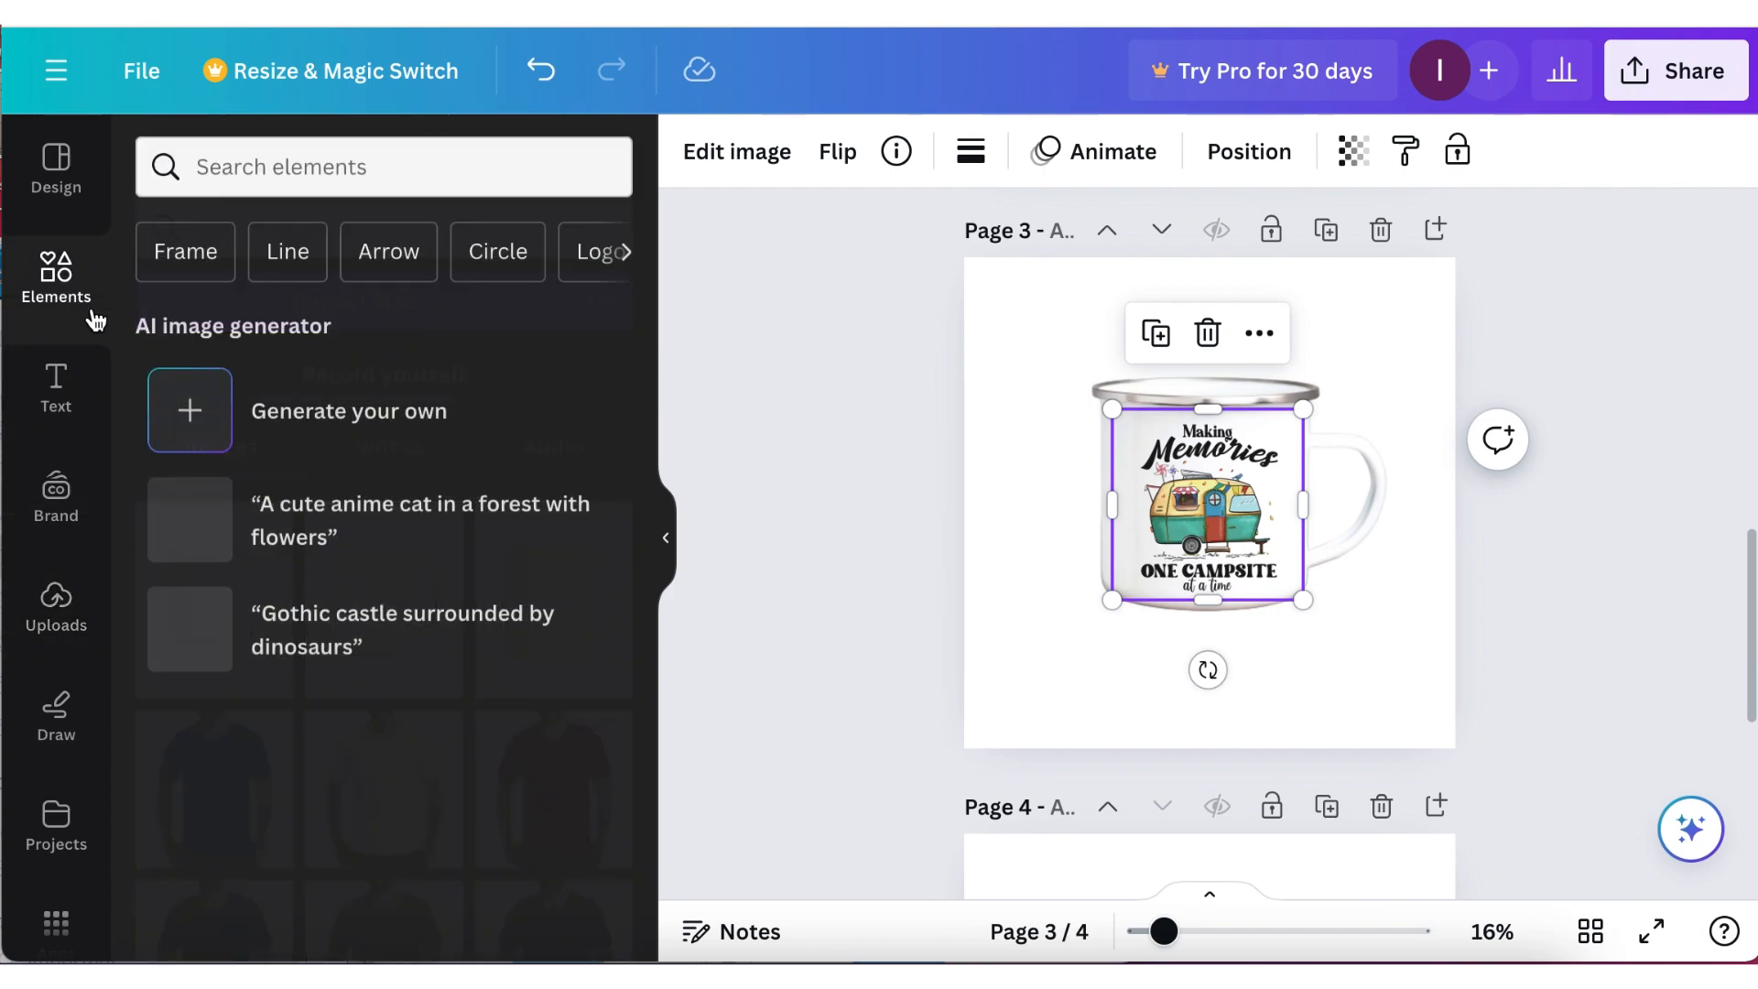
{"action": "left_click", "coordinate": [187, 254]}
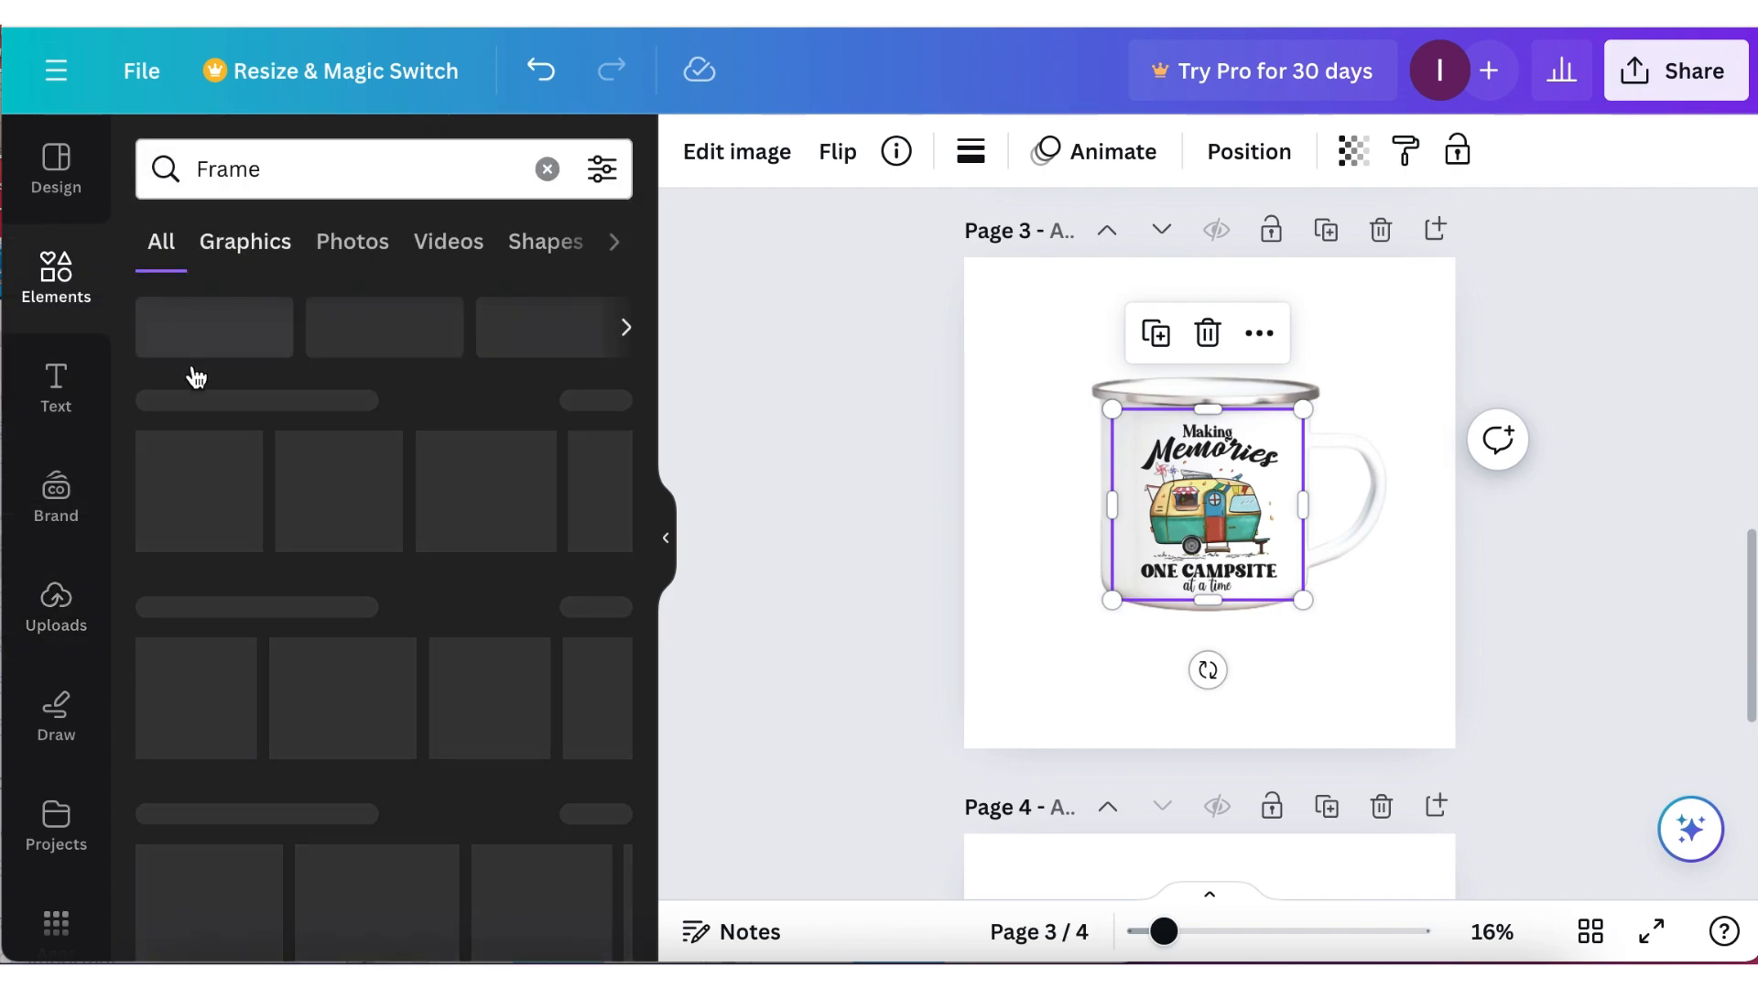
{"action": "left_click", "coordinate": [191, 513]}
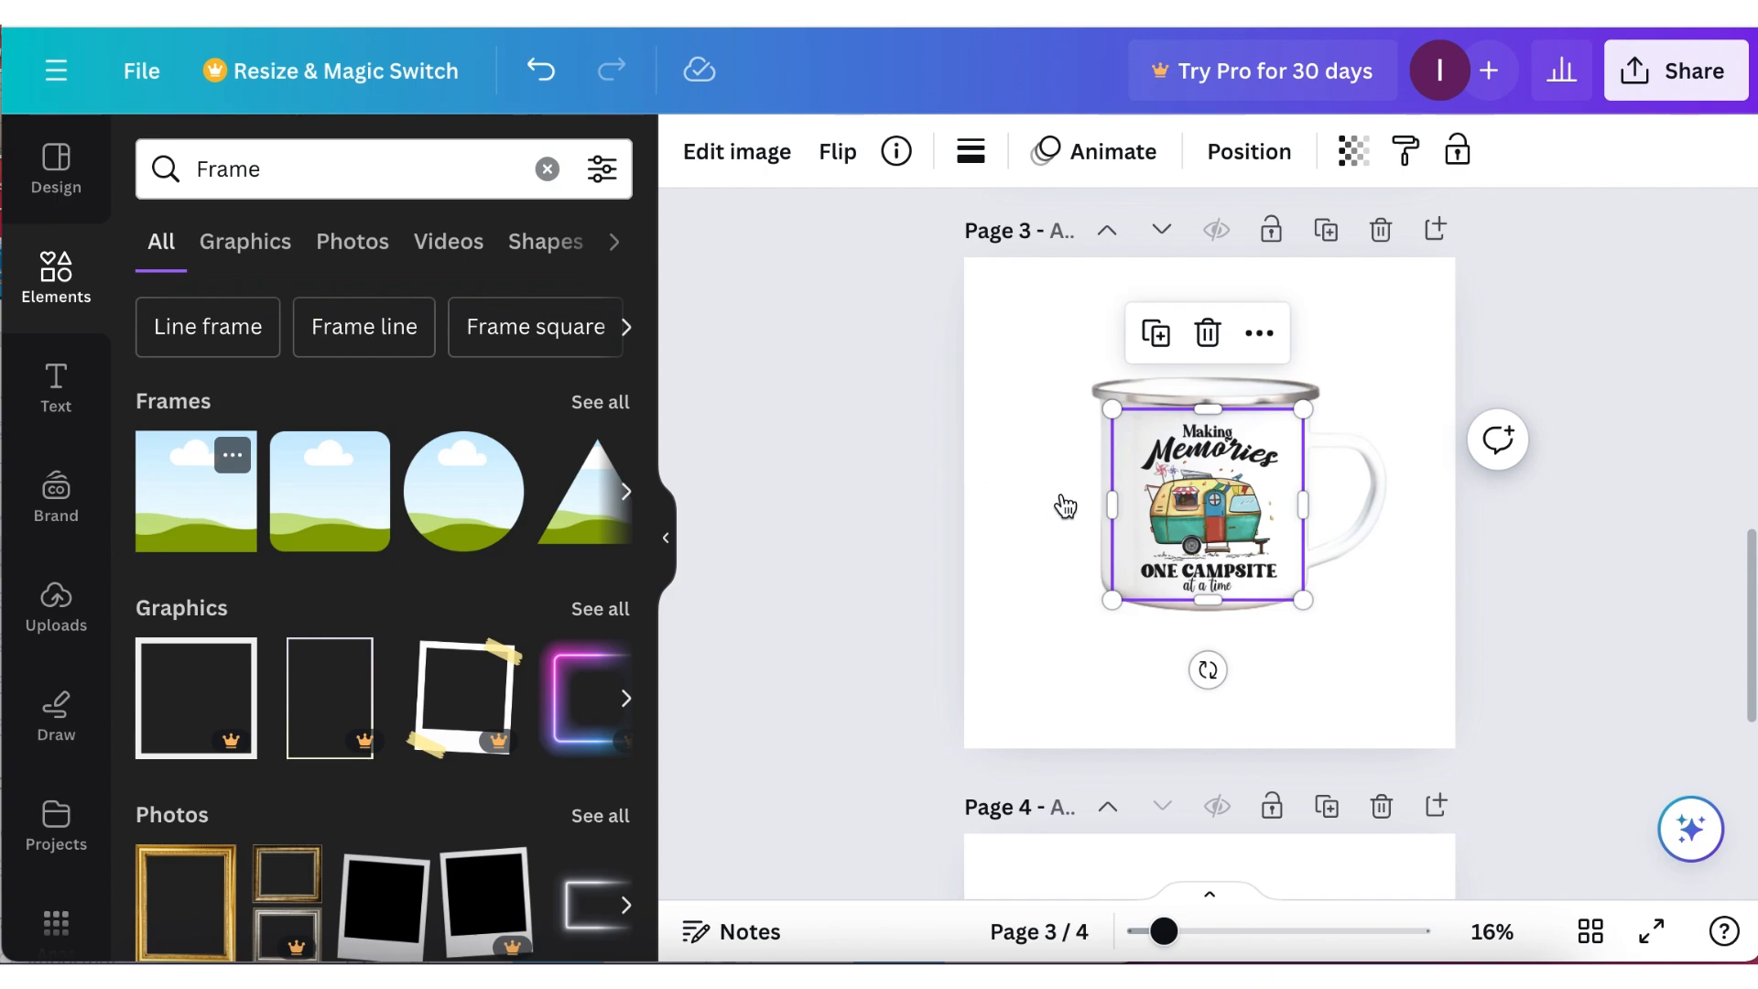
{"action": "left_click_drag", "start_coordinate": [1227, 379], "coordinate": [1219, 414]}
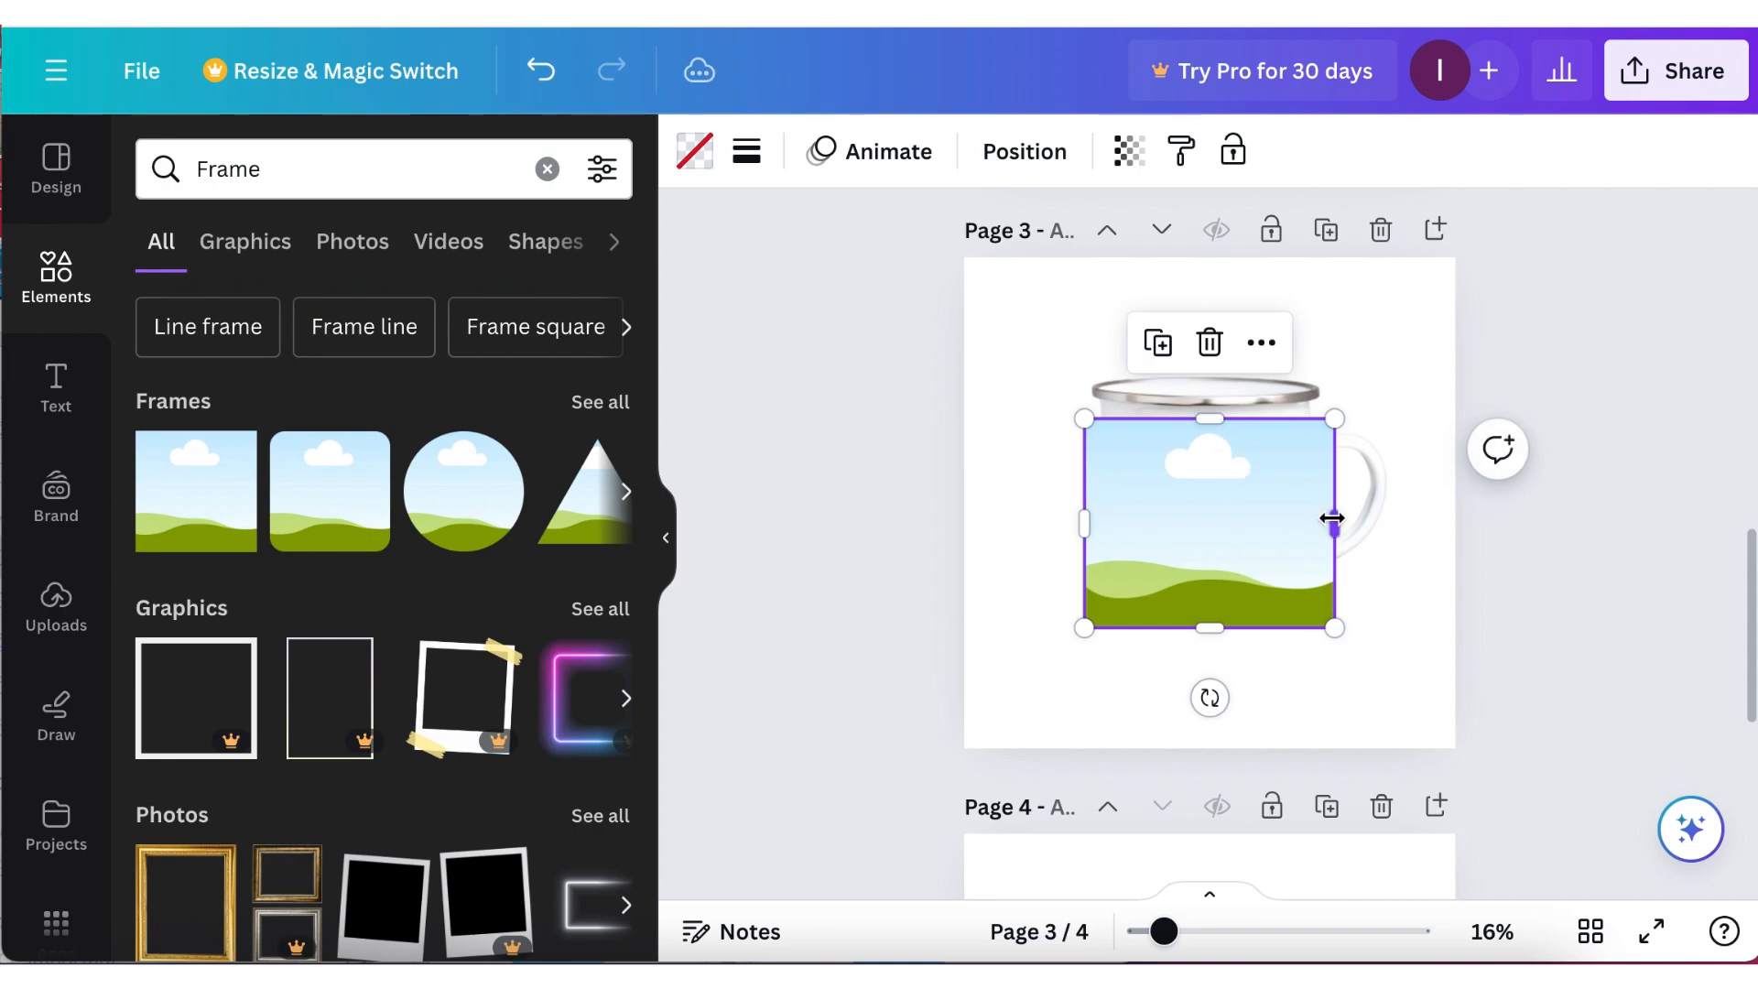
{"action": "left_click_drag", "start_coordinate": [1332, 522], "coordinate": [1297, 500]}
{"action": "left_click_drag", "start_coordinate": [1296, 500], "coordinate": [1297, 500]}
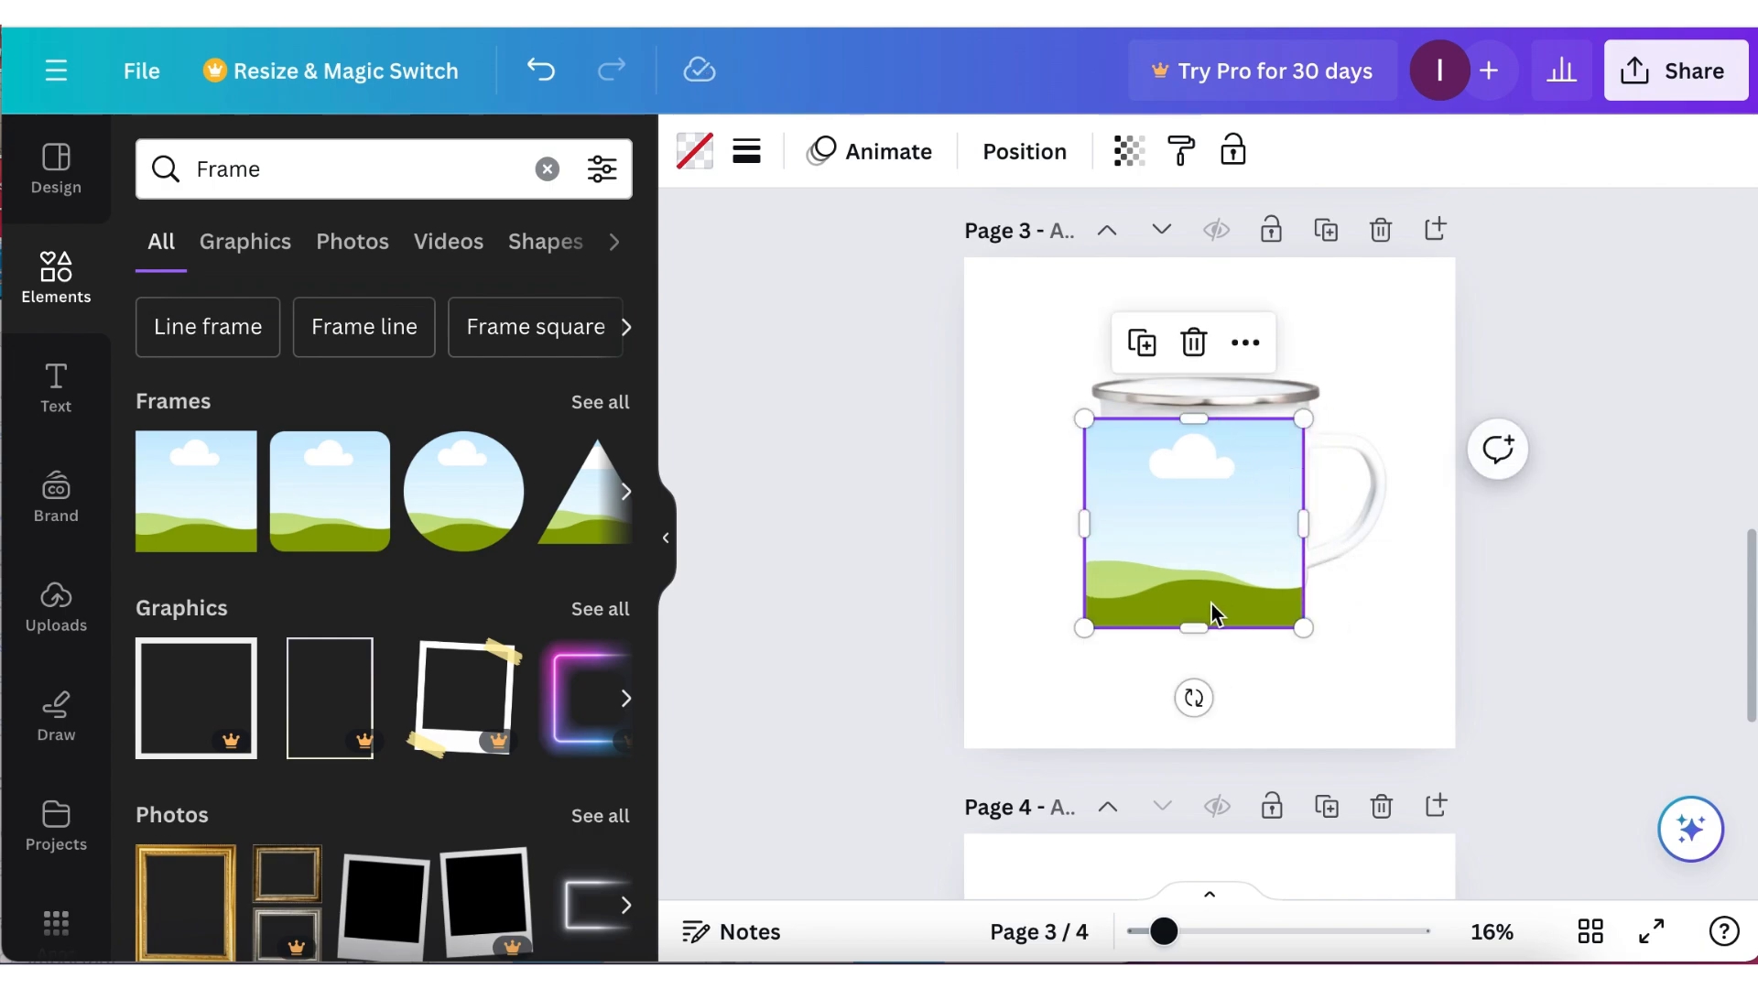
{"action": "left_click_drag", "start_coordinate": [1193, 628], "coordinate": [1202, 590]}
{"action": "left_click_drag", "start_coordinate": [1084, 513], "coordinate": [1153, 639]}
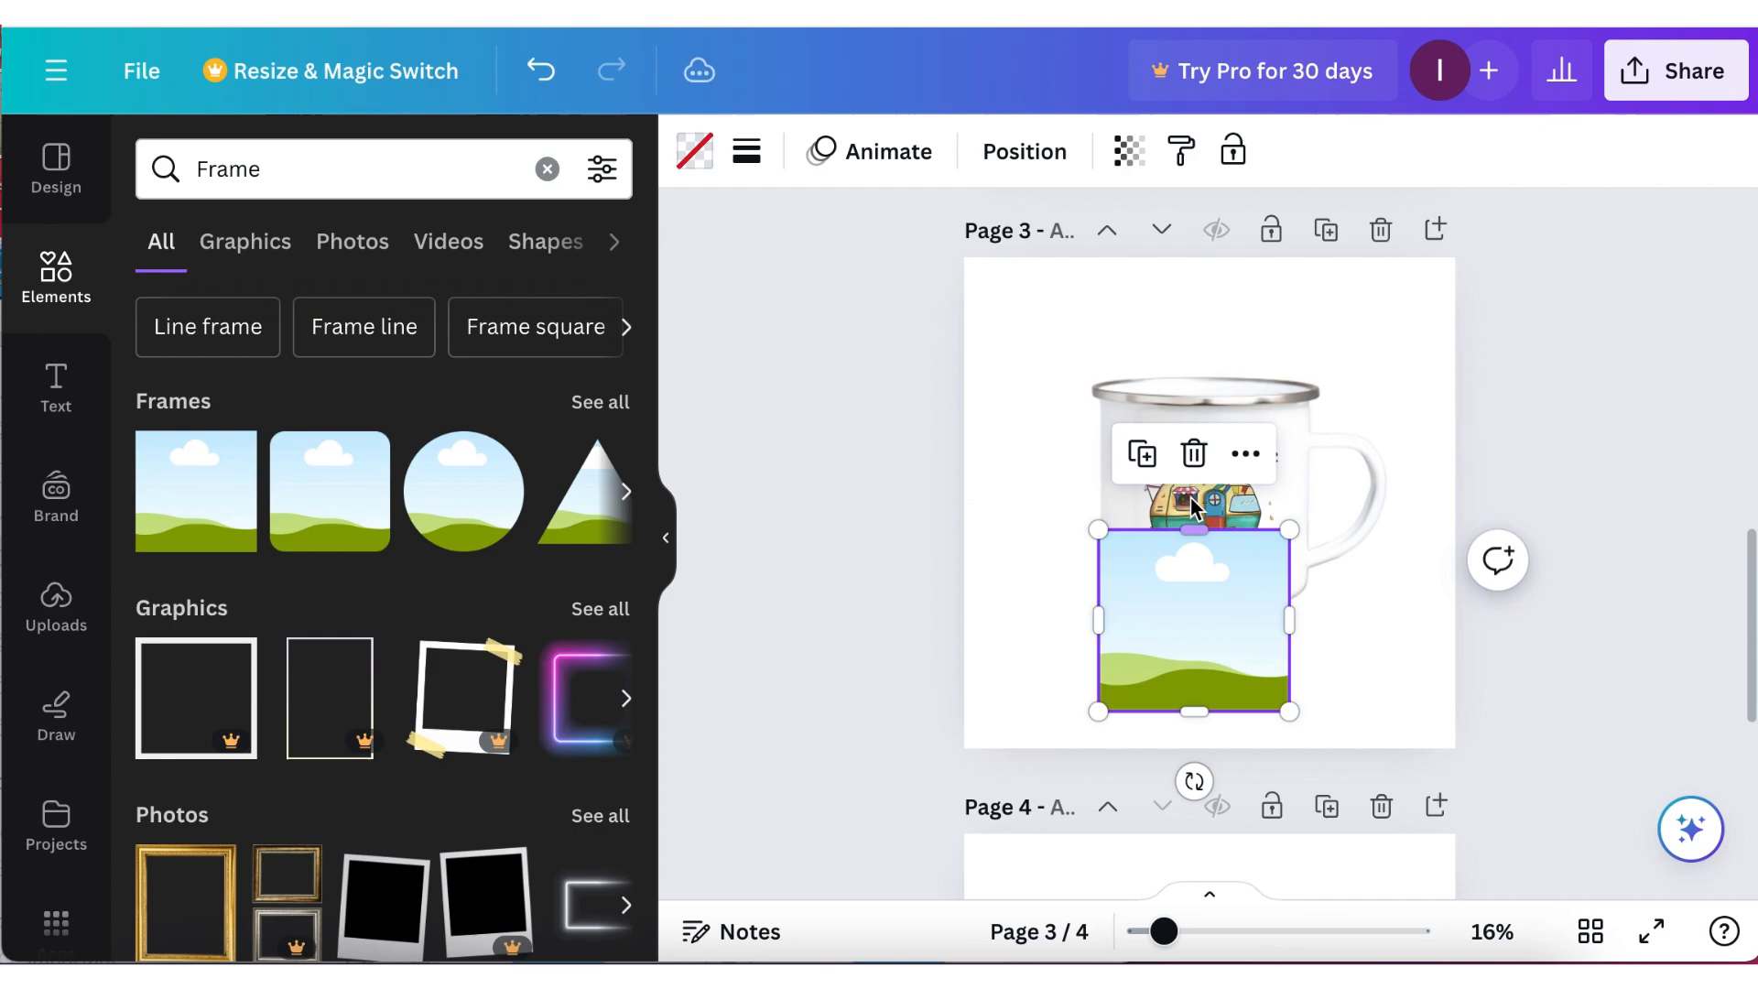
Delete the loose caravan artwork from the enamel mug and fit the empty frame onto the mug's front in its place.
{"action": "left_click", "coordinate": [1194, 478]}
{"action": "key", "text": "Delete"}
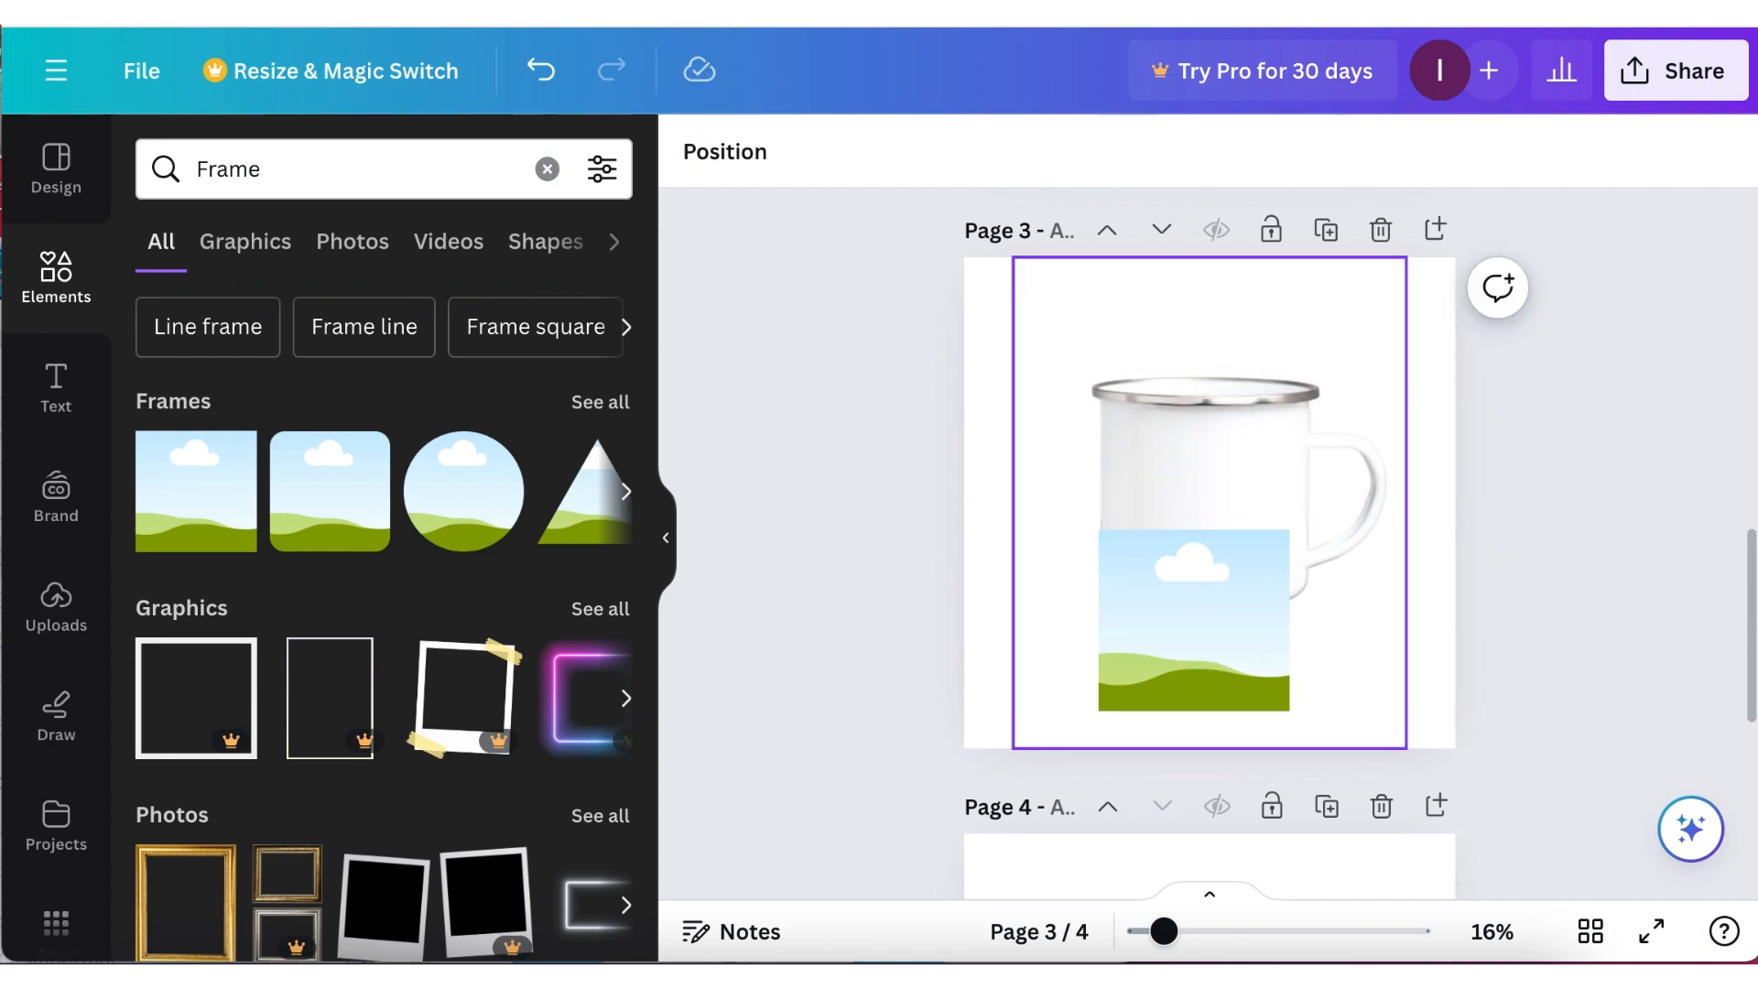
{"action": "left_click_drag", "start_coordinate": [1192, 574], "coordinate": [1206, 468]}
{"action": "left_click_drag", "start_coordinate": [1303, 594], "coordinate": [1300, 588]}
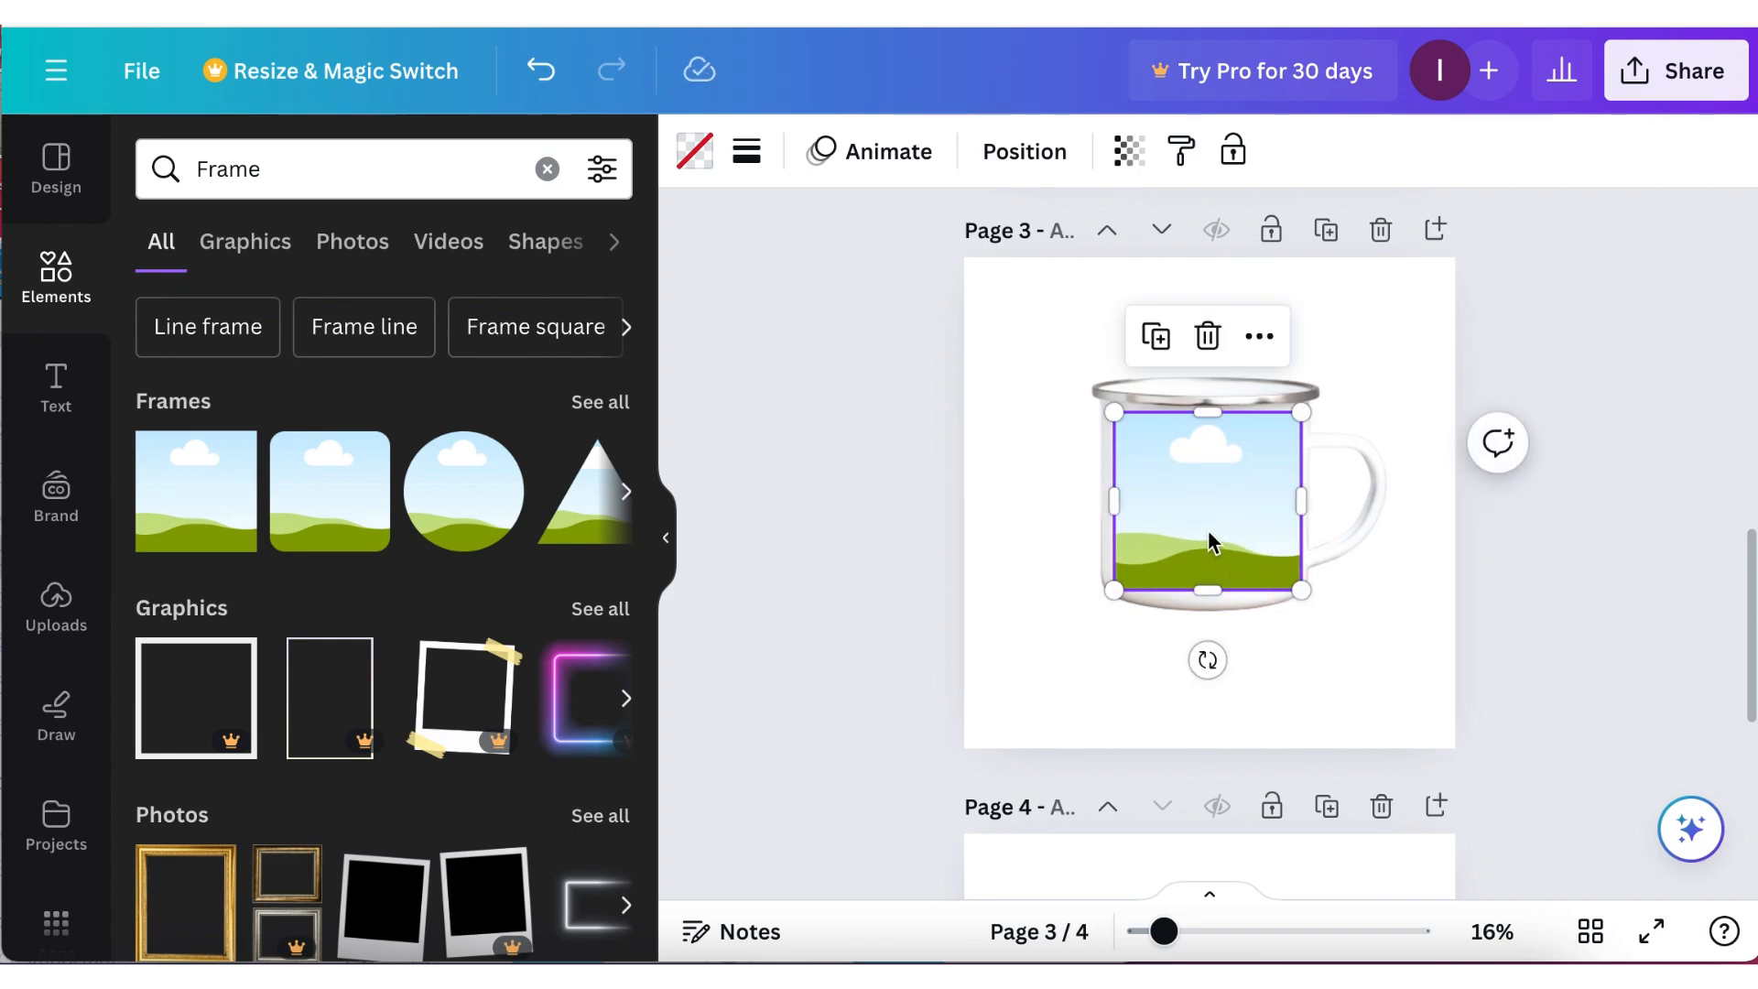
{"action": "key", "text": "Down"}
{"action": "key", "text": "Down"}
{"action": "key", "text": "Down"}
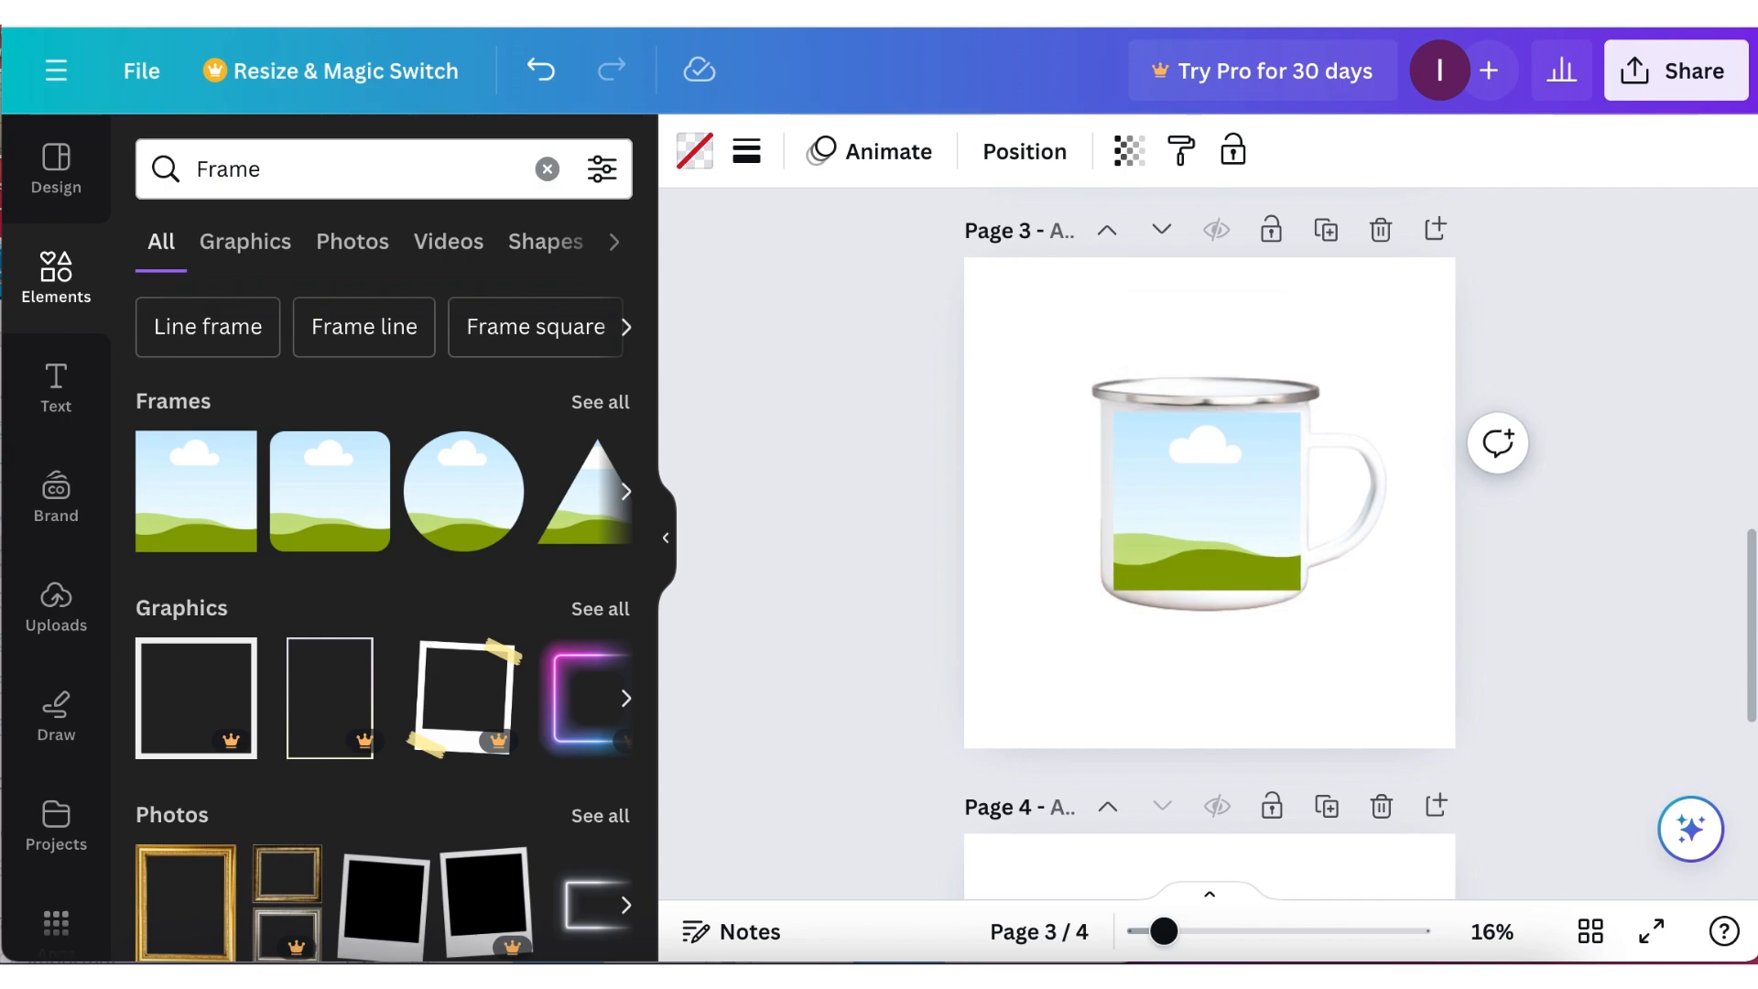
Fill the enamel mug's frame with the uploaded "Making Memories One Campsite at a Time" artwork.
{"action": "left_click", "coordinate": [56, 605]}
{"action": "scroll", "coordinate": [496, 638], "scroll_direction": "down", "scroll_amount": 5}
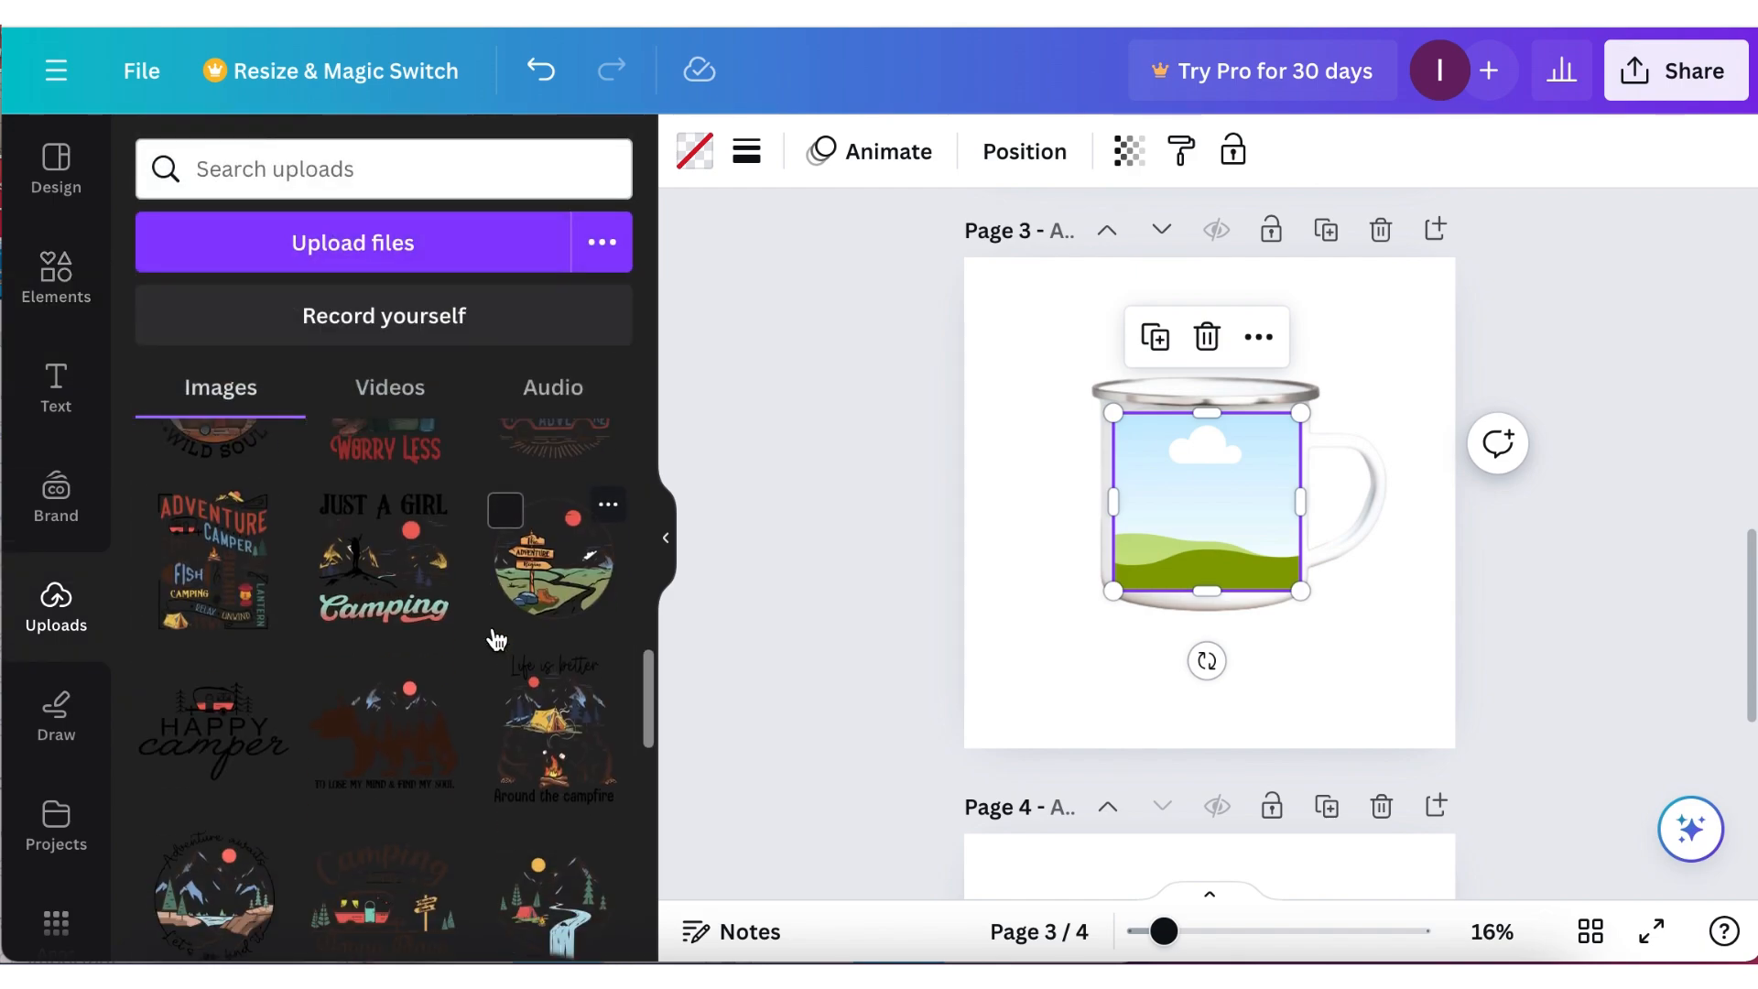
{"action": "scroll", "coordinate": [492, 632], "scroll_direction": "up", "scroll_amount": 2}
{"action": "scroll", "coordinate": [549, 591], "scroll_direction": "up", "scroll_amount": 2}
{"action": "scroll", "coordinate": [554, 582], "scroll_direction": "up", "scroll_amount": 1}
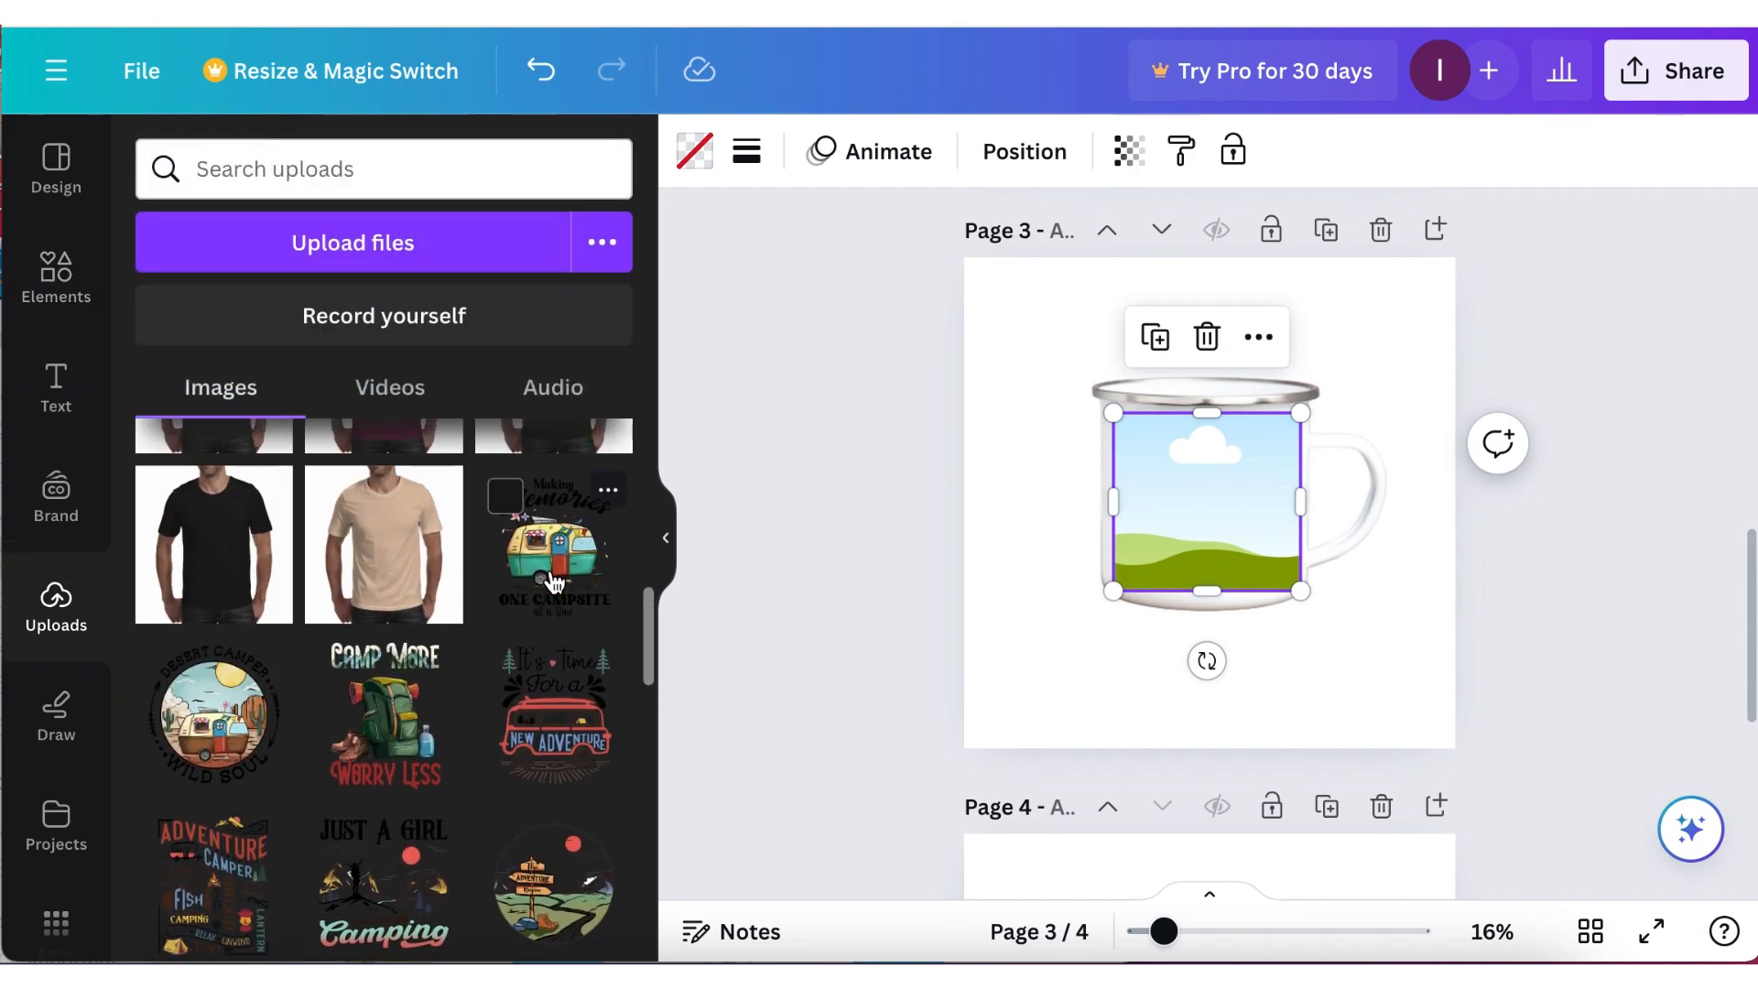
{"action": "left_click_drag", "start_coordinate": [552, 563], "coordinate": [1181, 469]}
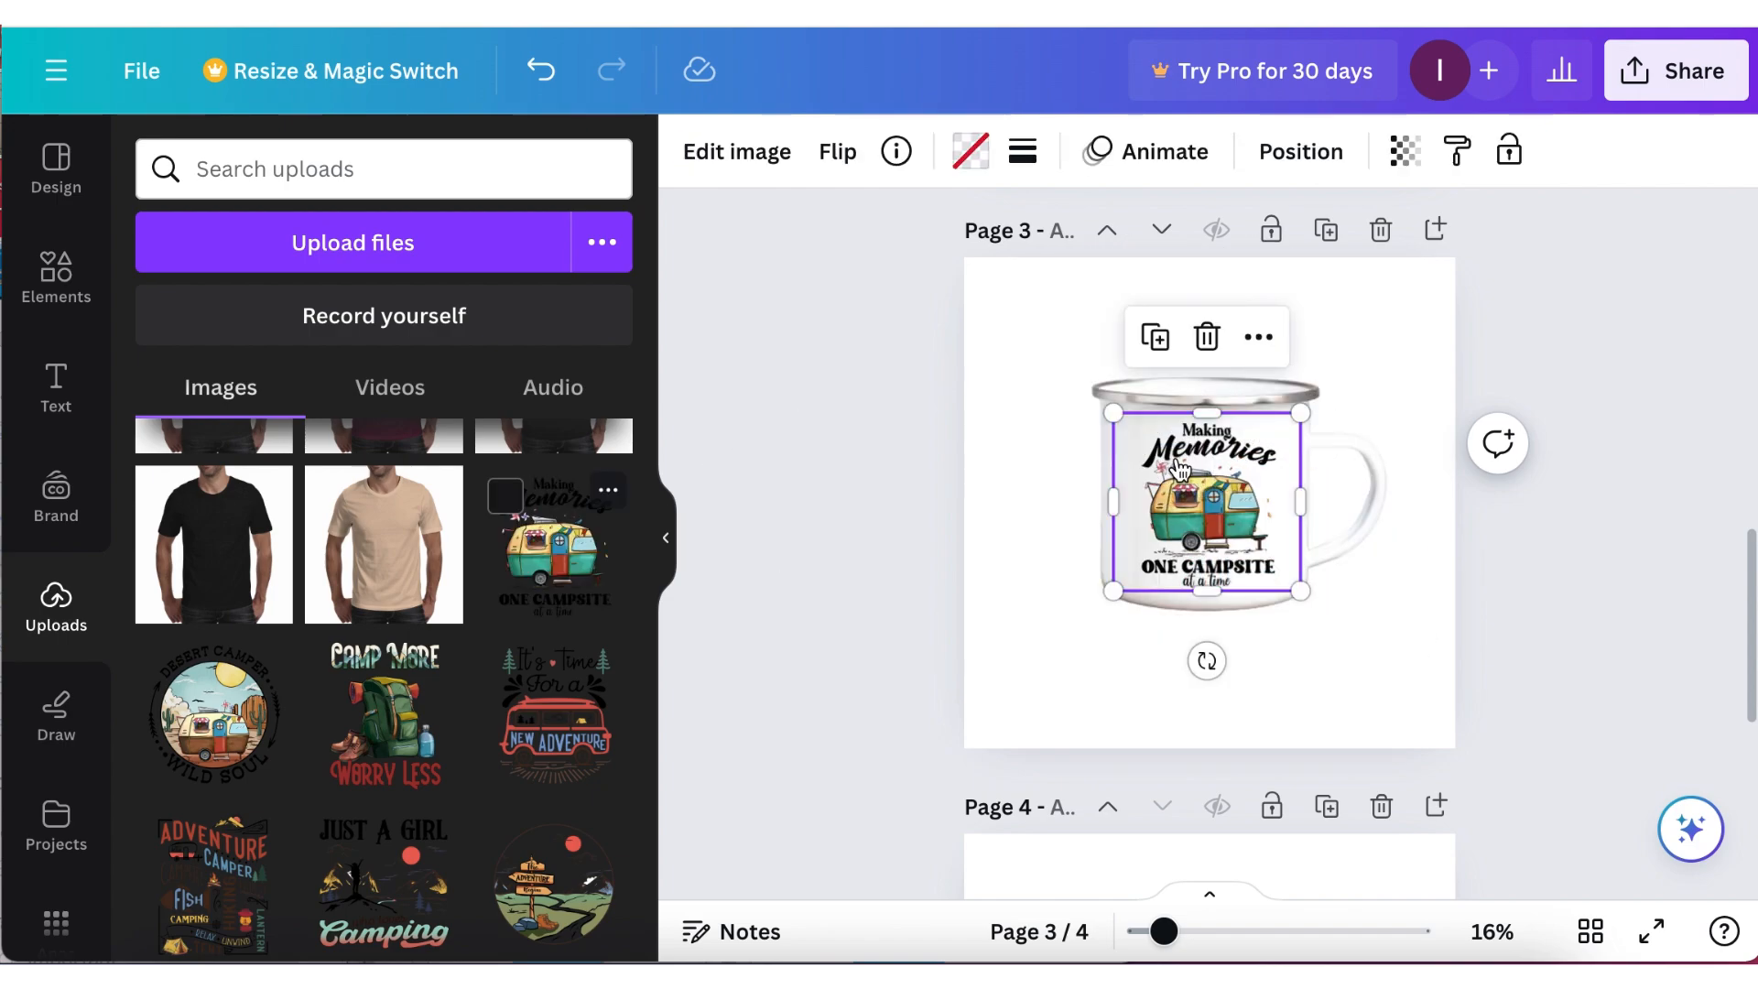
{"action": "left_click", "coordinate": [884, 537]}
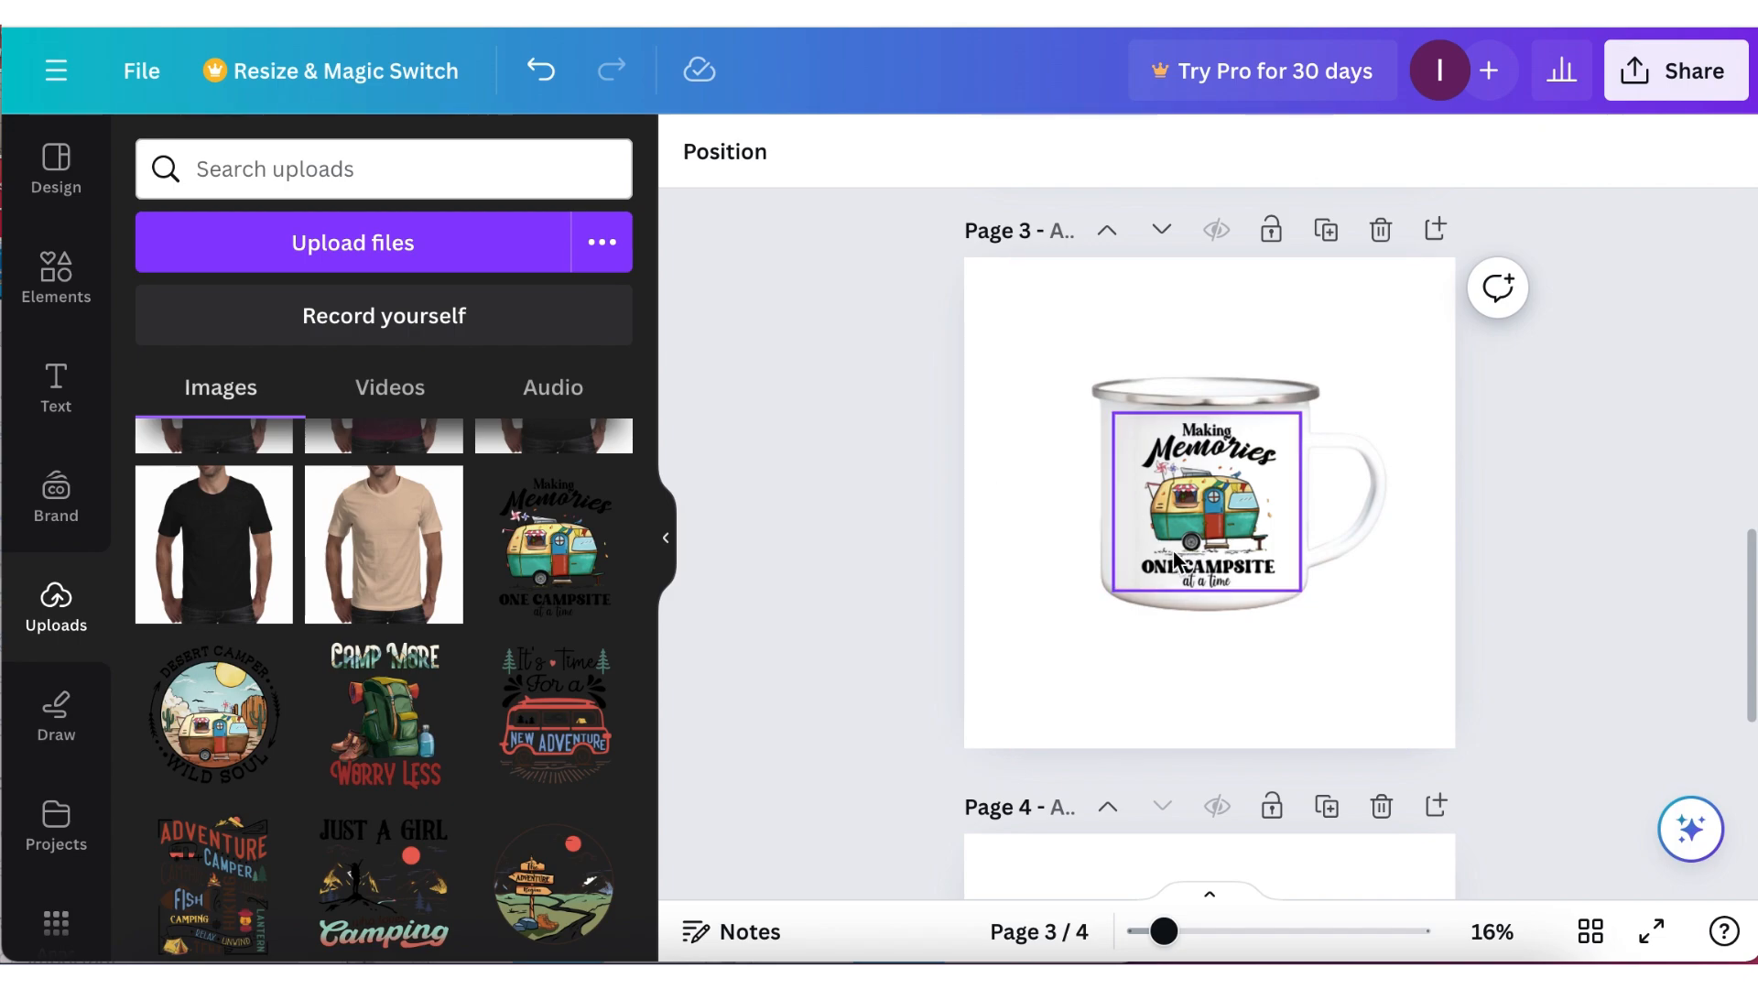
Set the transparency of the enamel mug's framed artwork to 90.
{"action": "left_click", "coordinate": [1212, 525]}
{"action": "left_click", "coordinate": [1394, 160]}
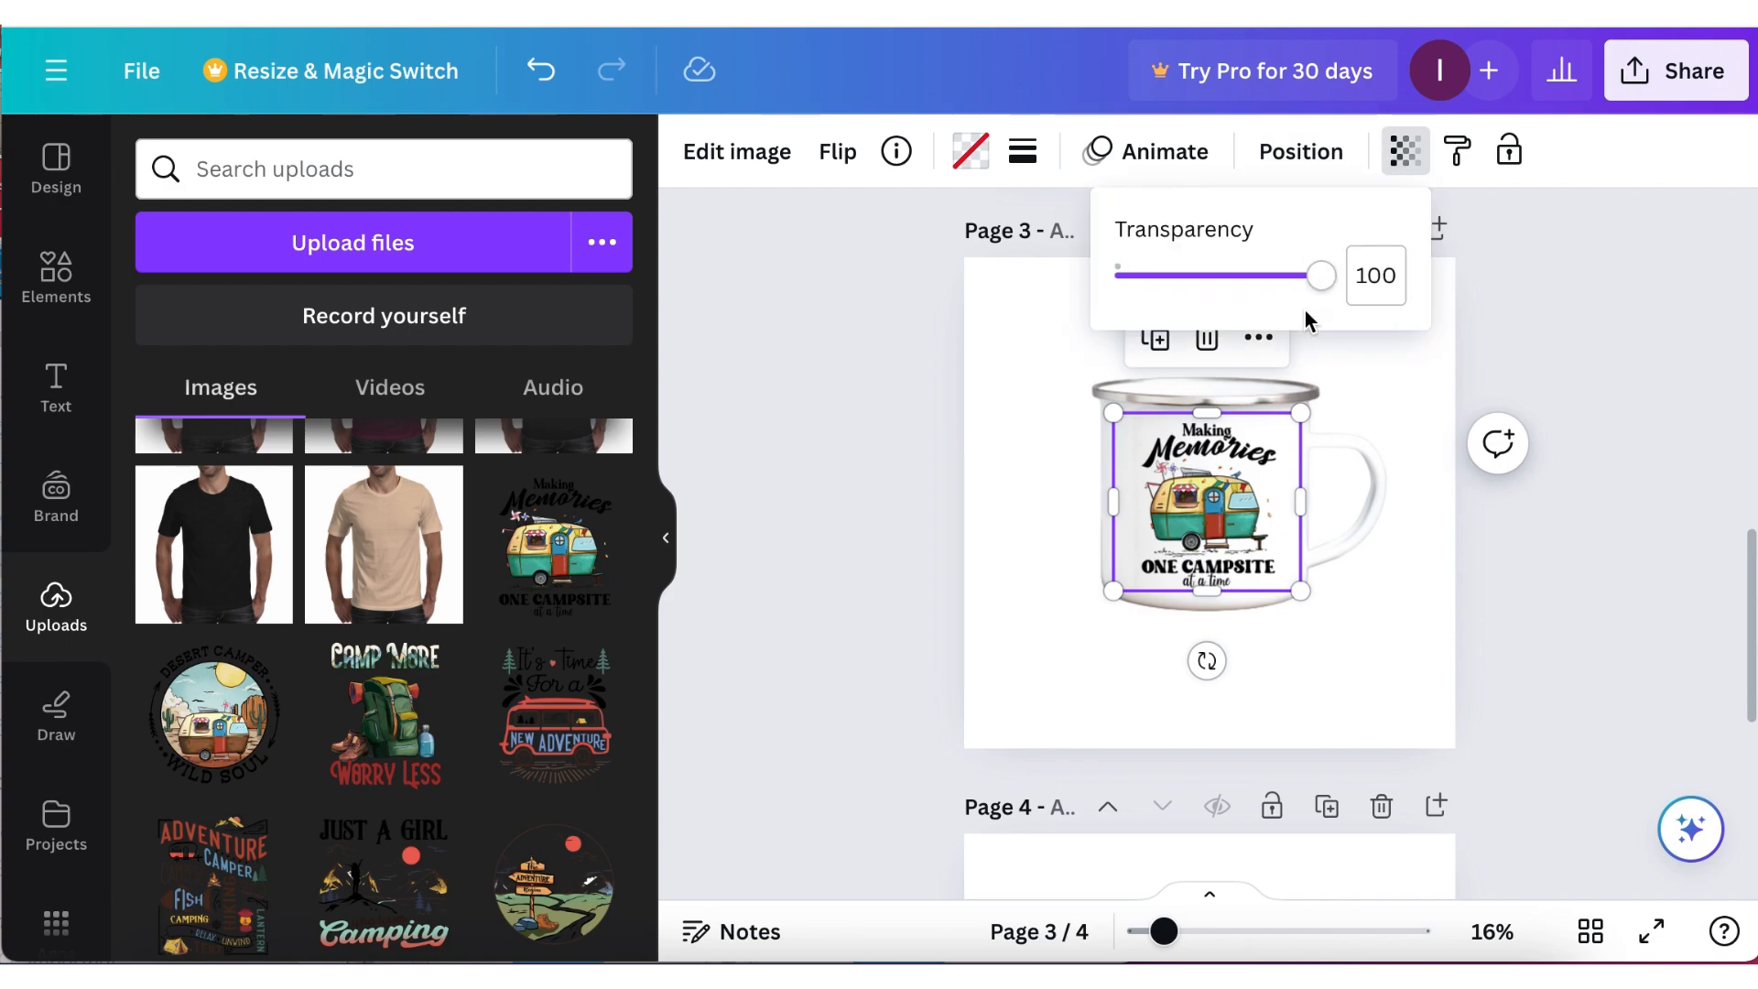
{"action": "left_click_drag", "start_coordinate": [1320, 276], "coordinate": [1310, 286]}
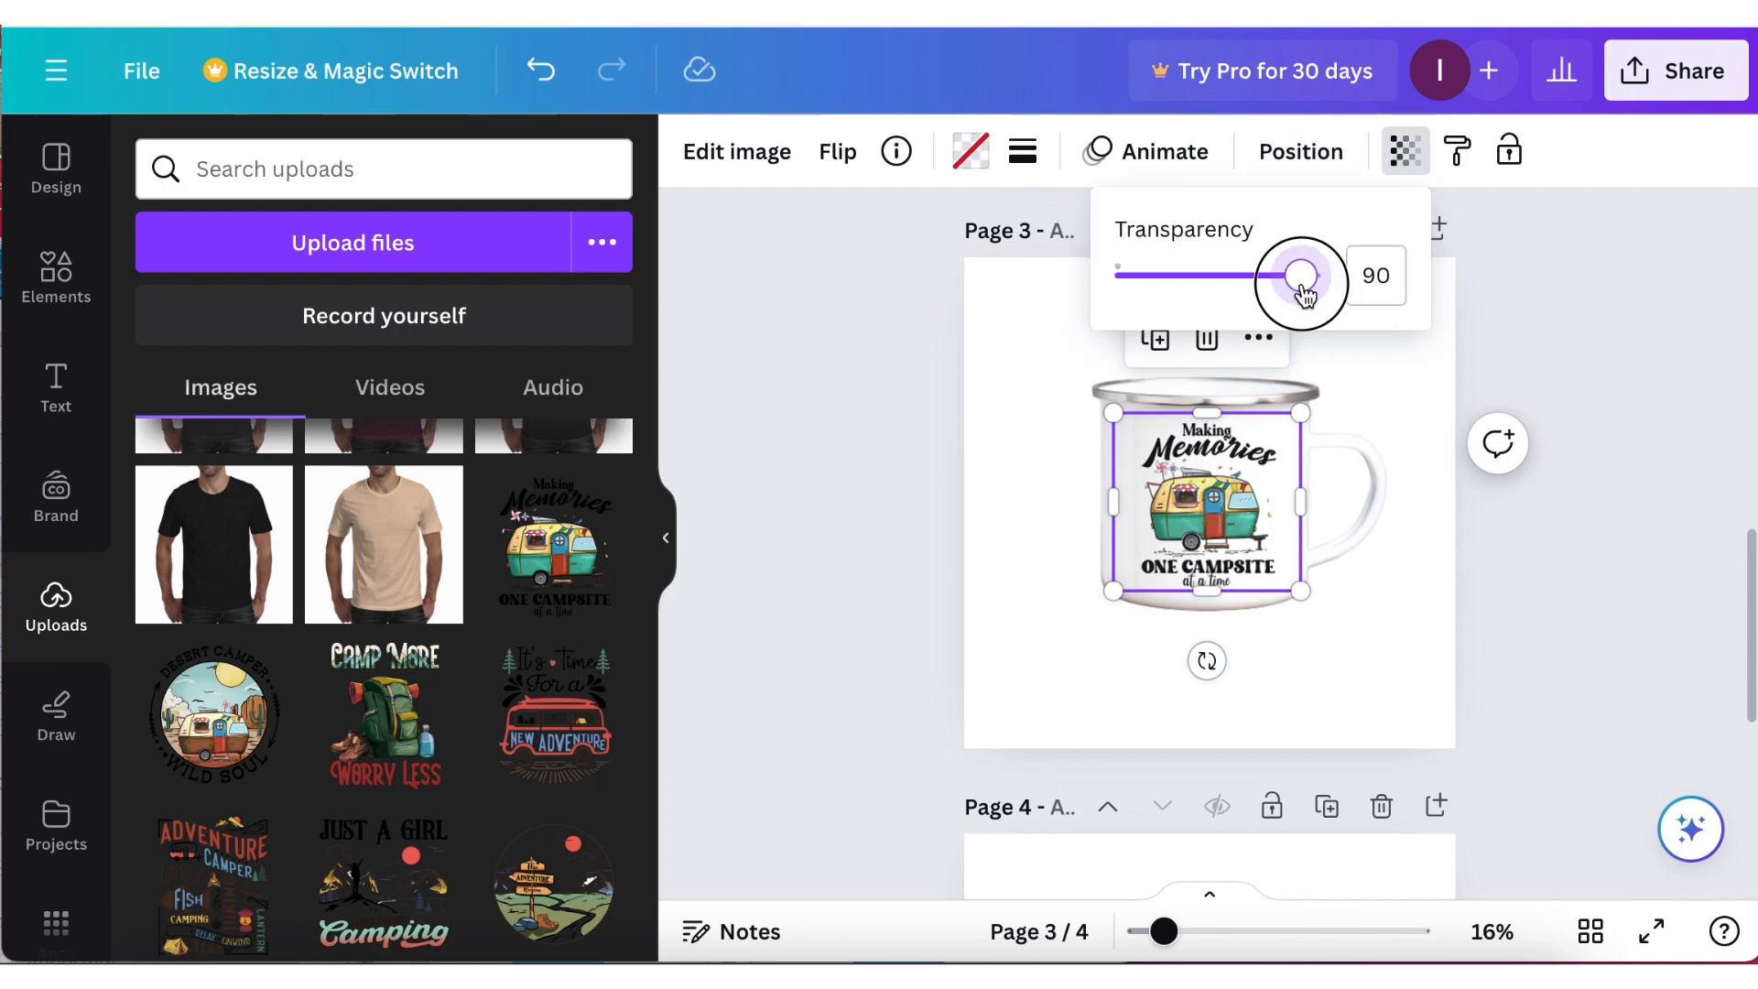
{"action": "left_click", "coordinate": [1605, 638]}
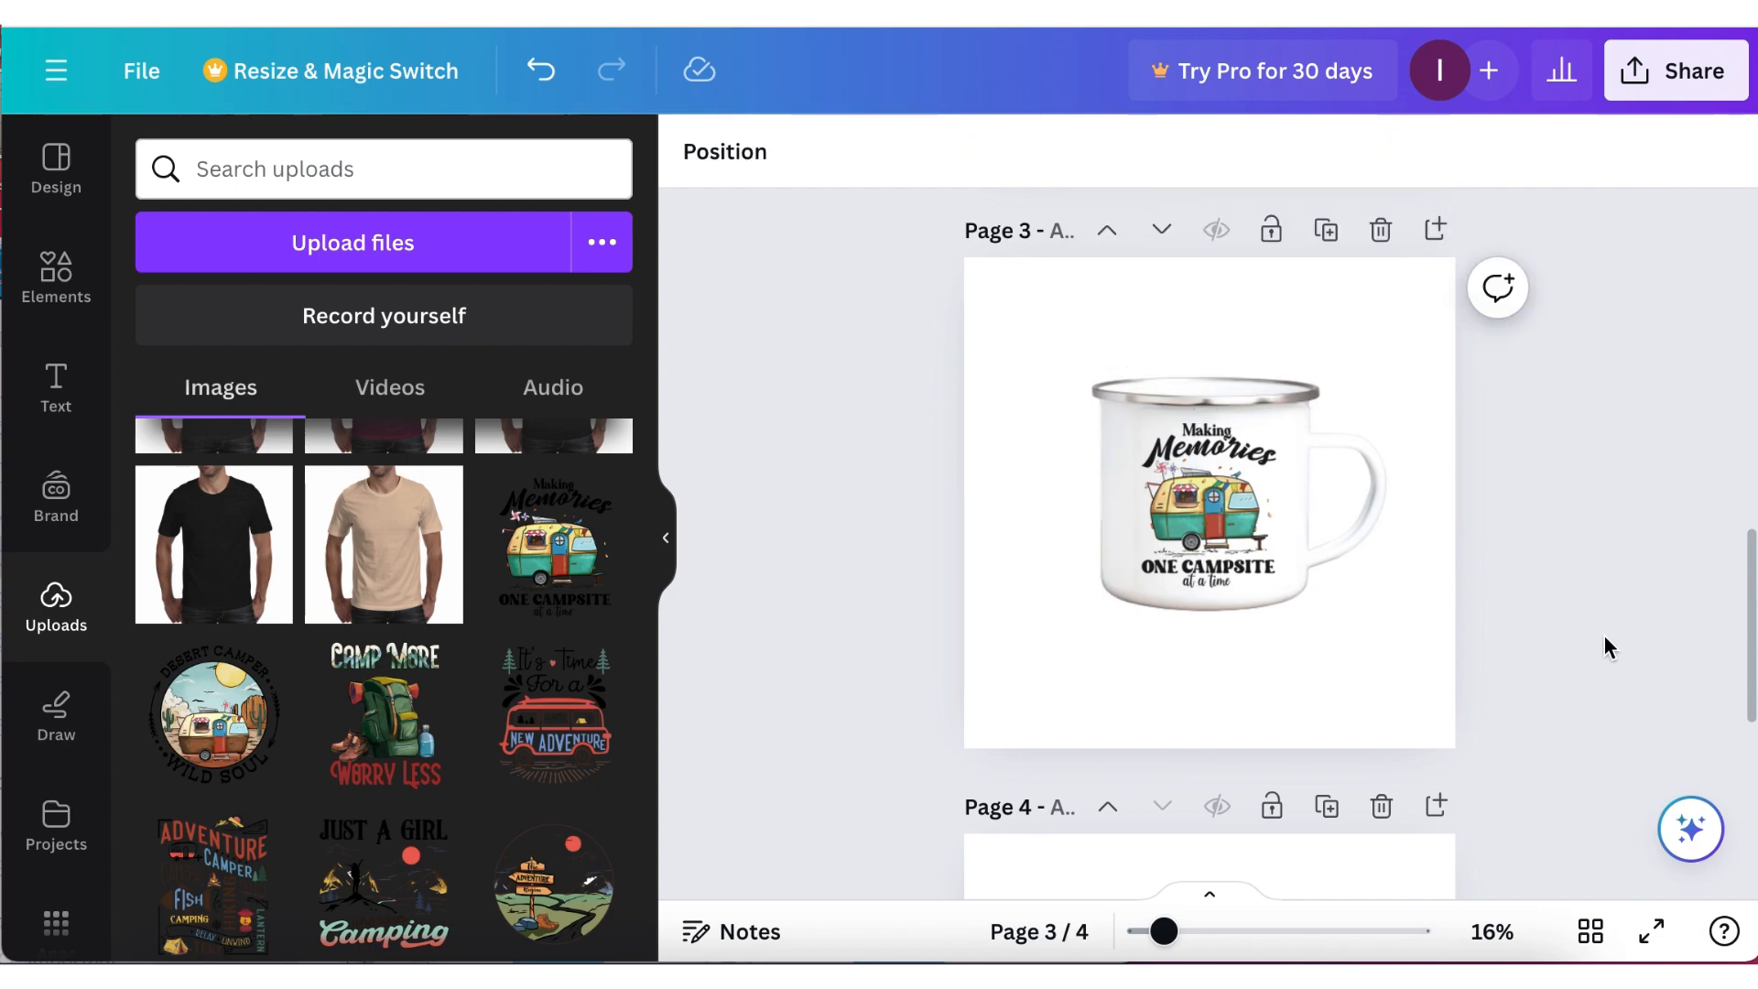
Remove the artwork from the enamel mug's frame, leaving the frame empty, and switch to the T-shirt mock-up design.
{"action": "left_click", "coordinate": [1212, 493]}
{"action": "key", "text": "Delete"}
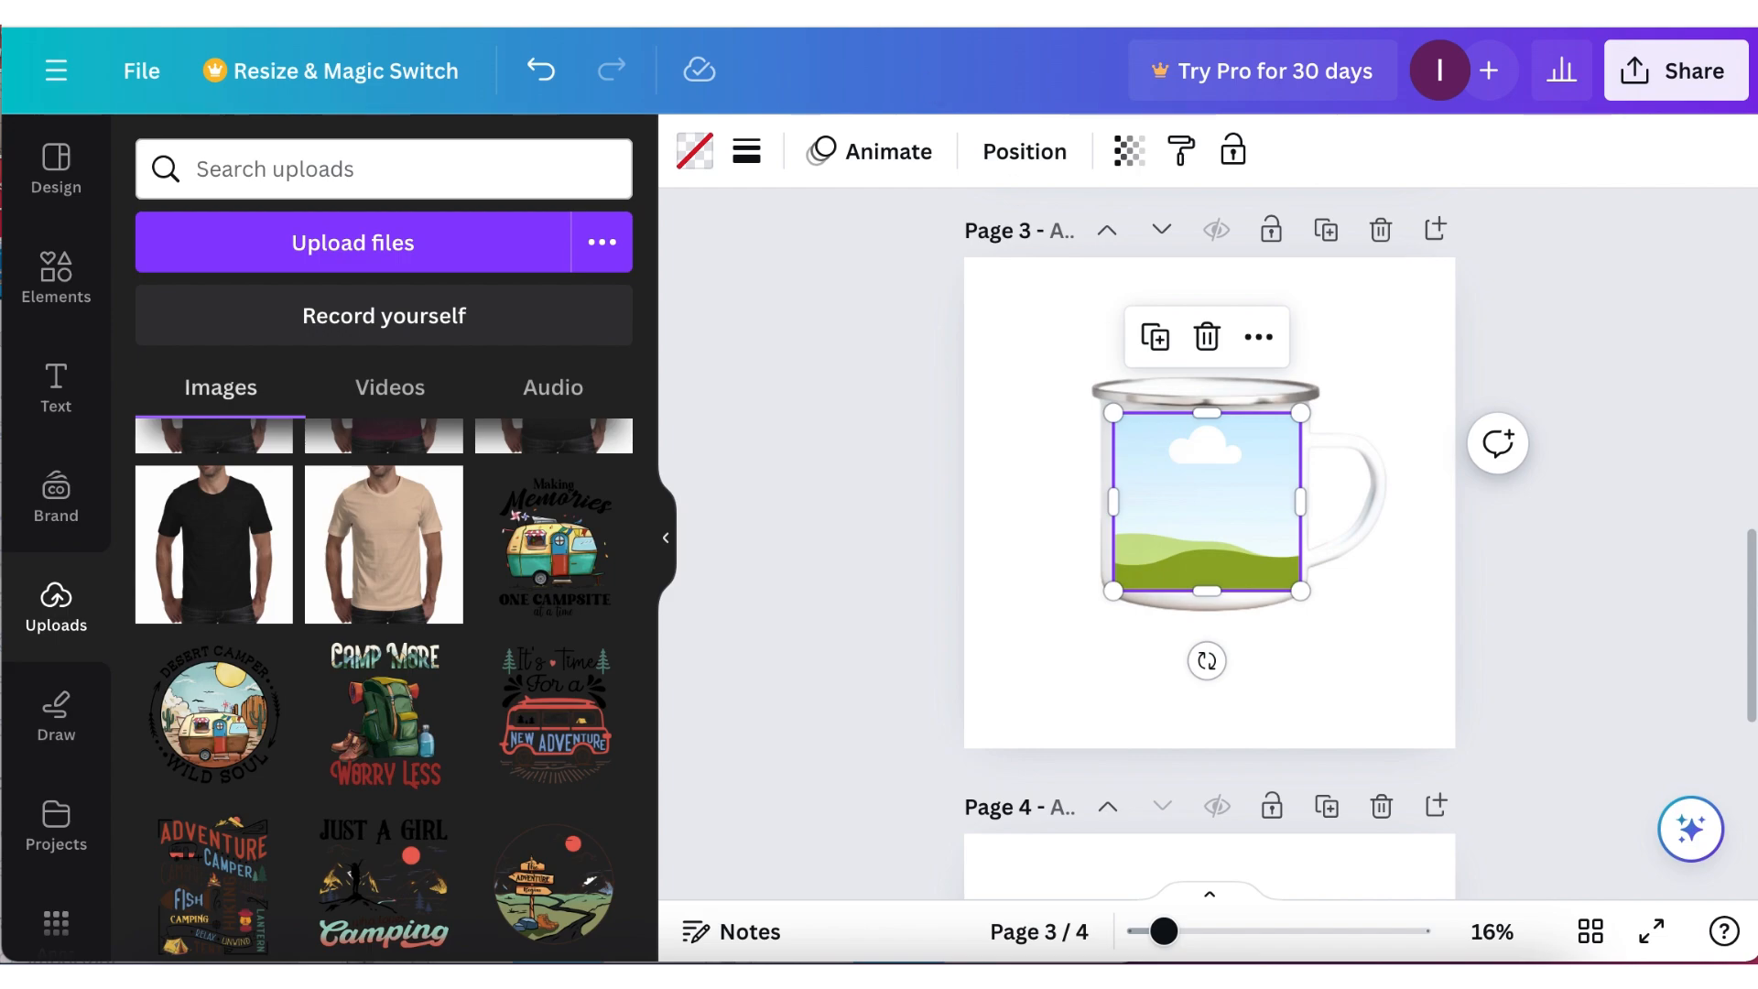
{"action": "left_click", "coordinate": [978, 11]}
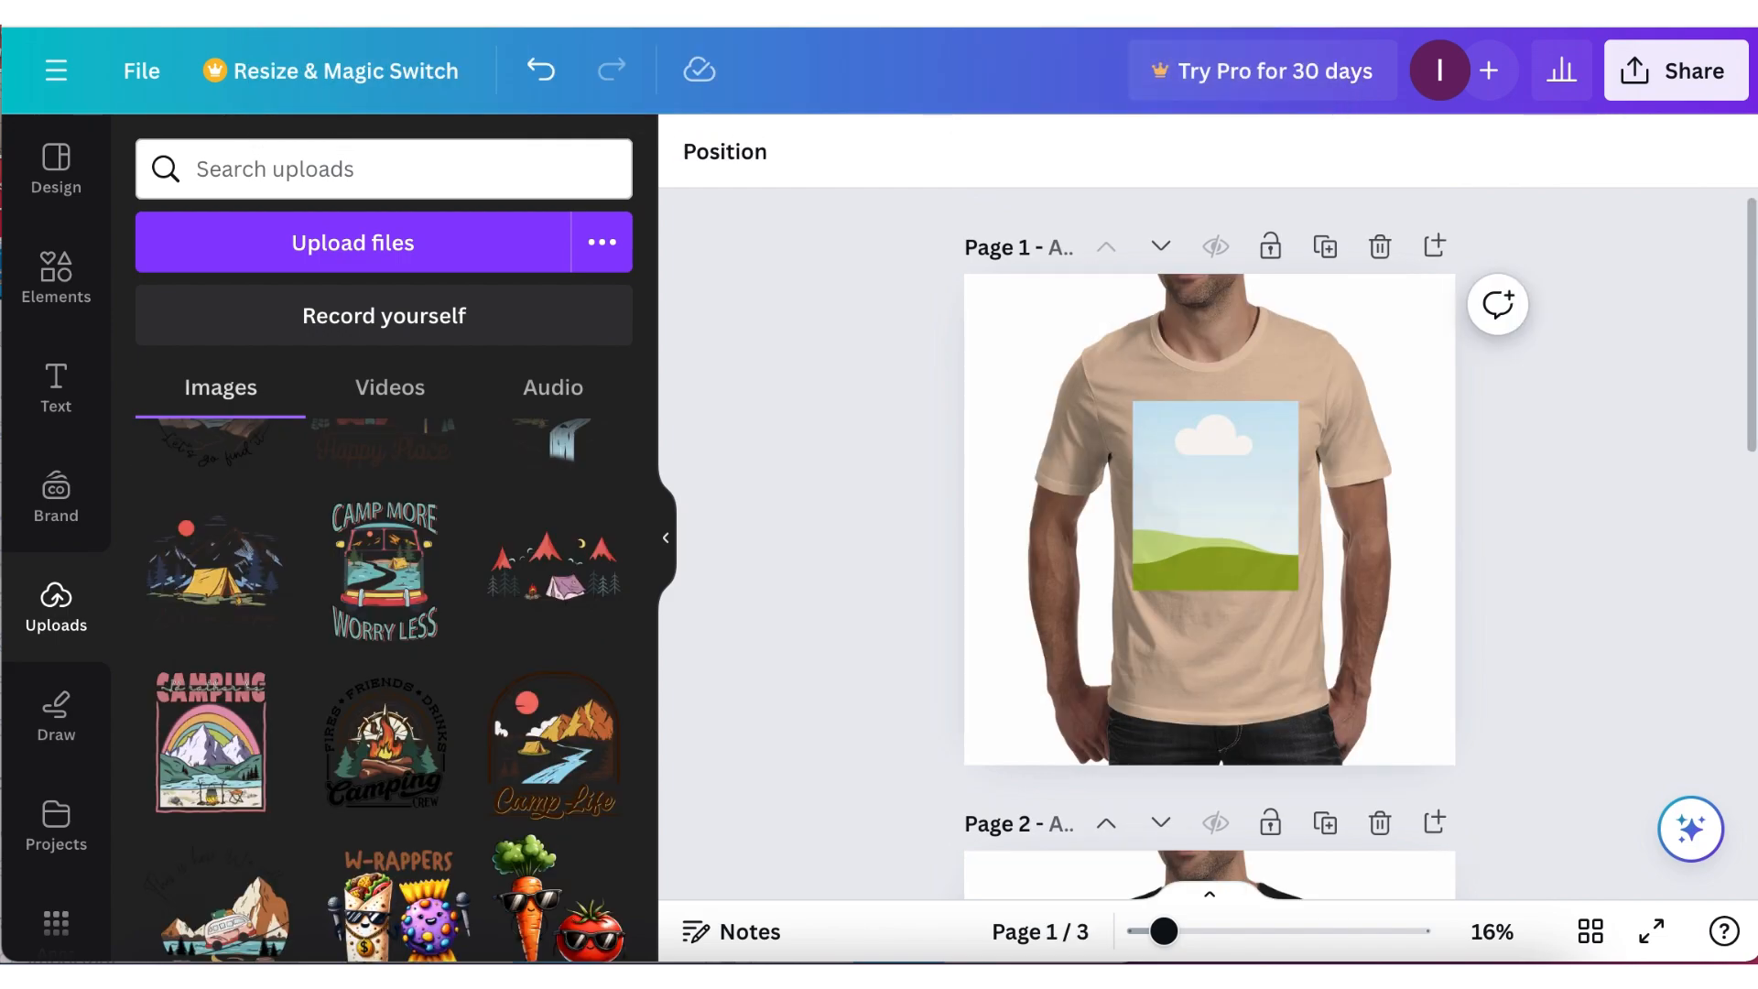